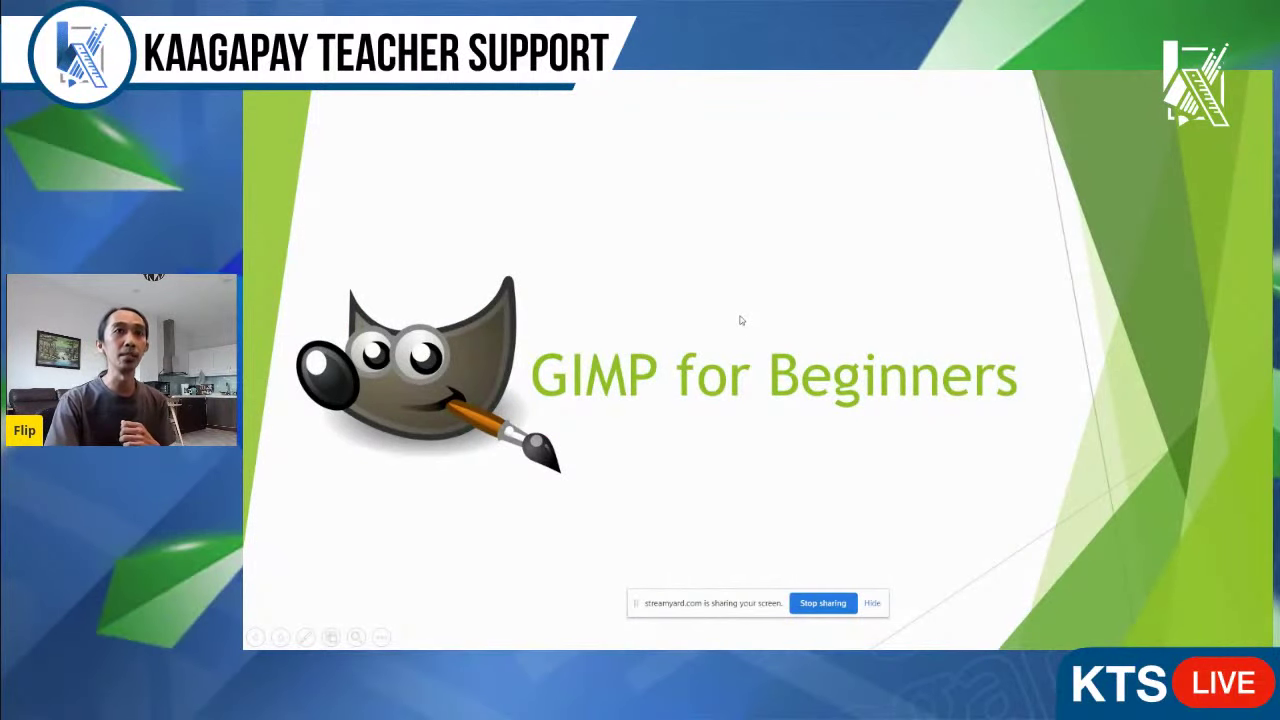
Step: Advance the slideshow from the GIMP for Beginners title to the Raster vs Vector slide
key("Right")
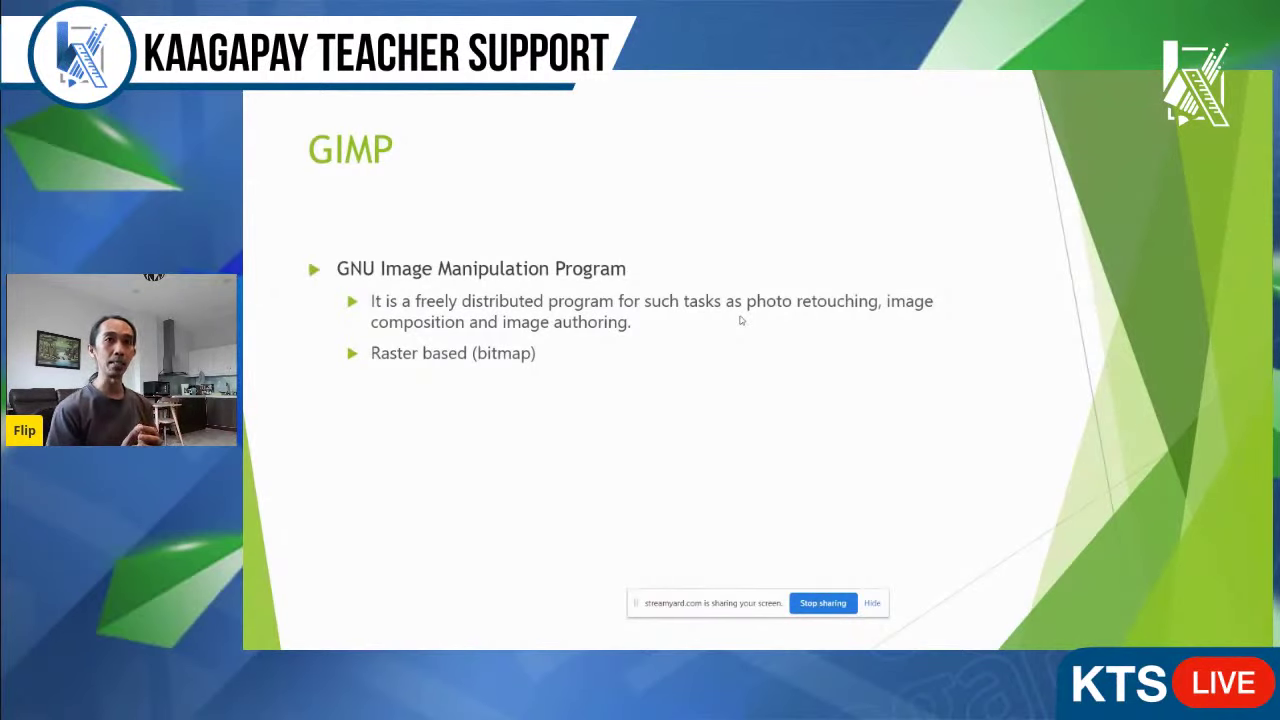
left_click(666, 334)
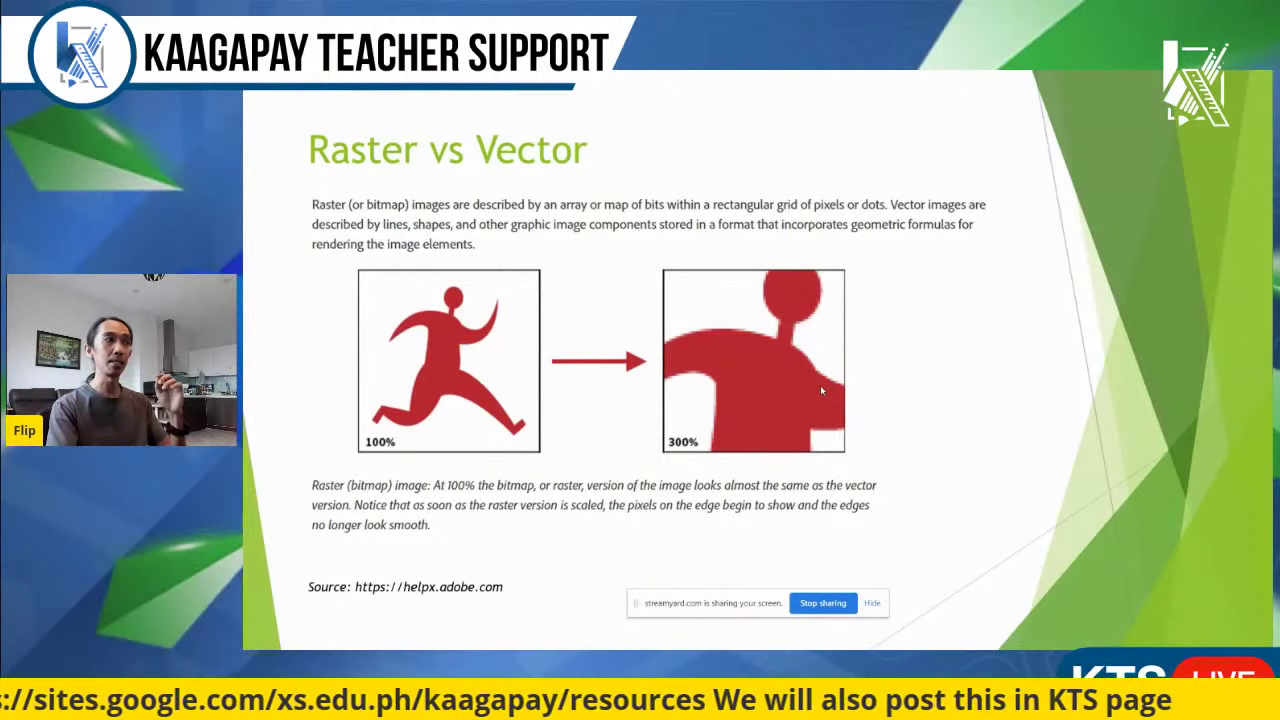
left_click(769, 311)
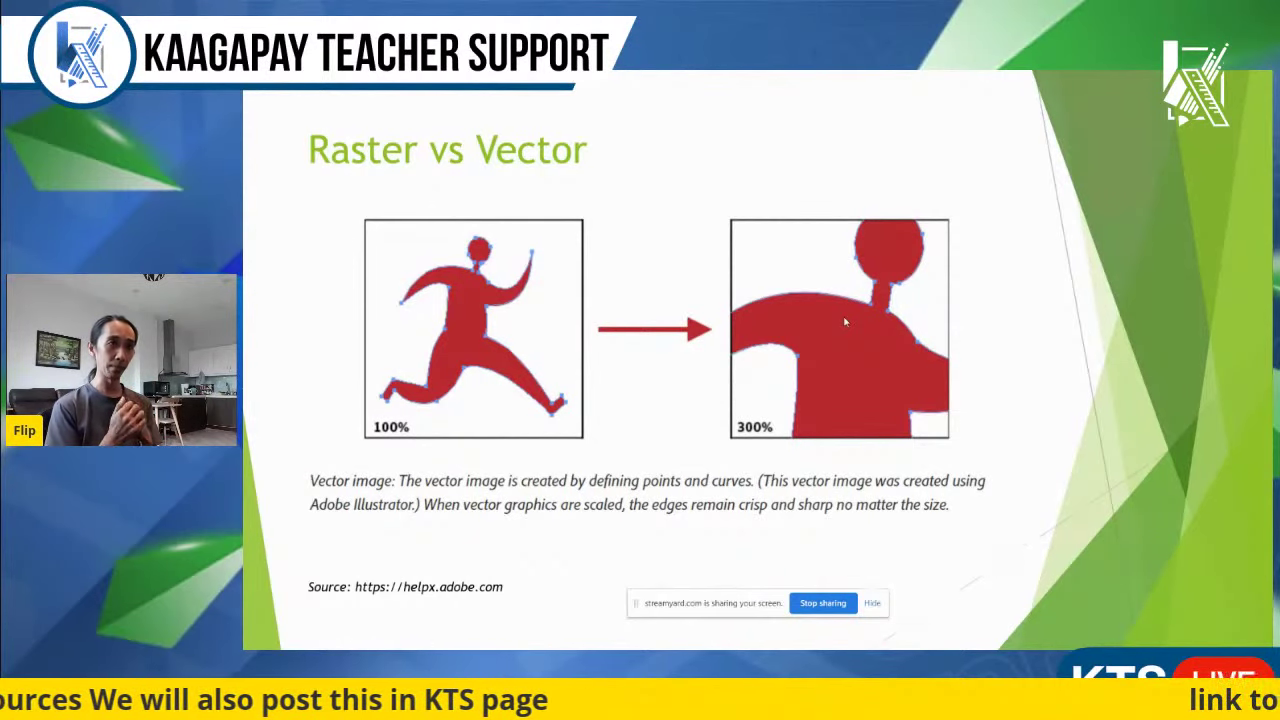
Step: Advance to the 'Raster vs Vector: Programs' slide listing GIMP and Inkscape
left_click(781, 345)
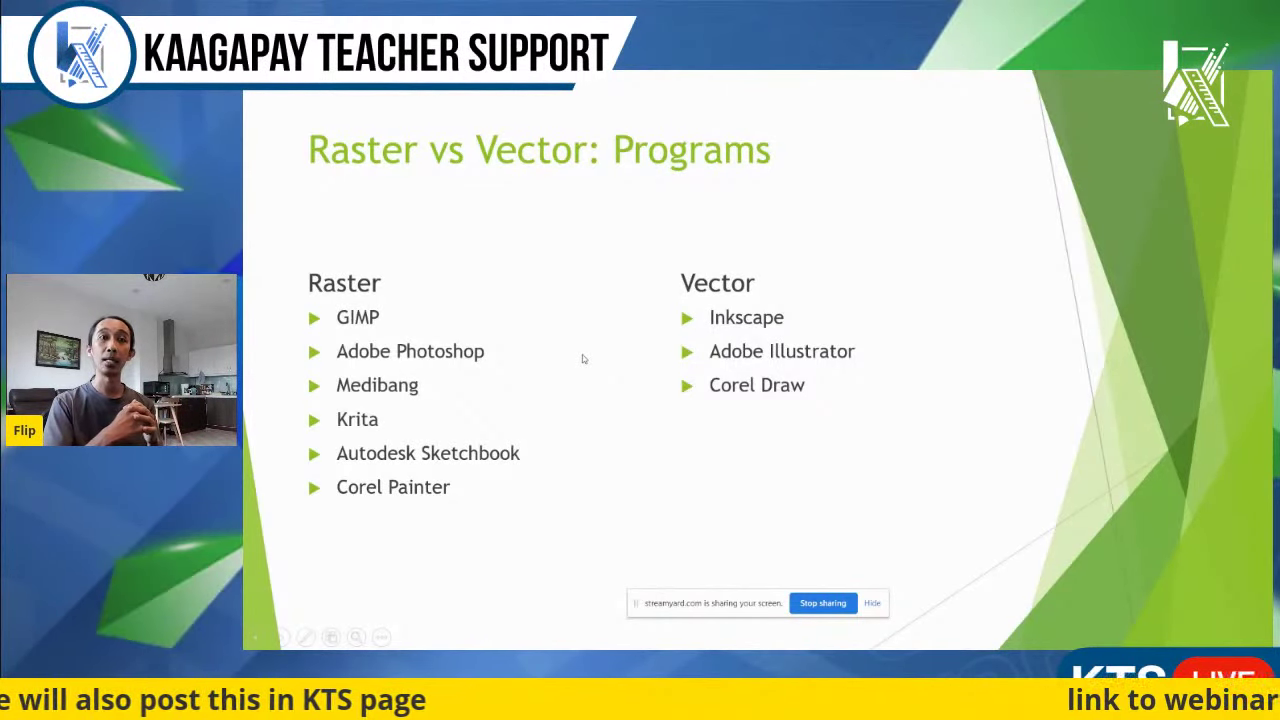
Step: End the slideshow and bring the Inkscape window with its red circle into focus
left_click(658, 400)
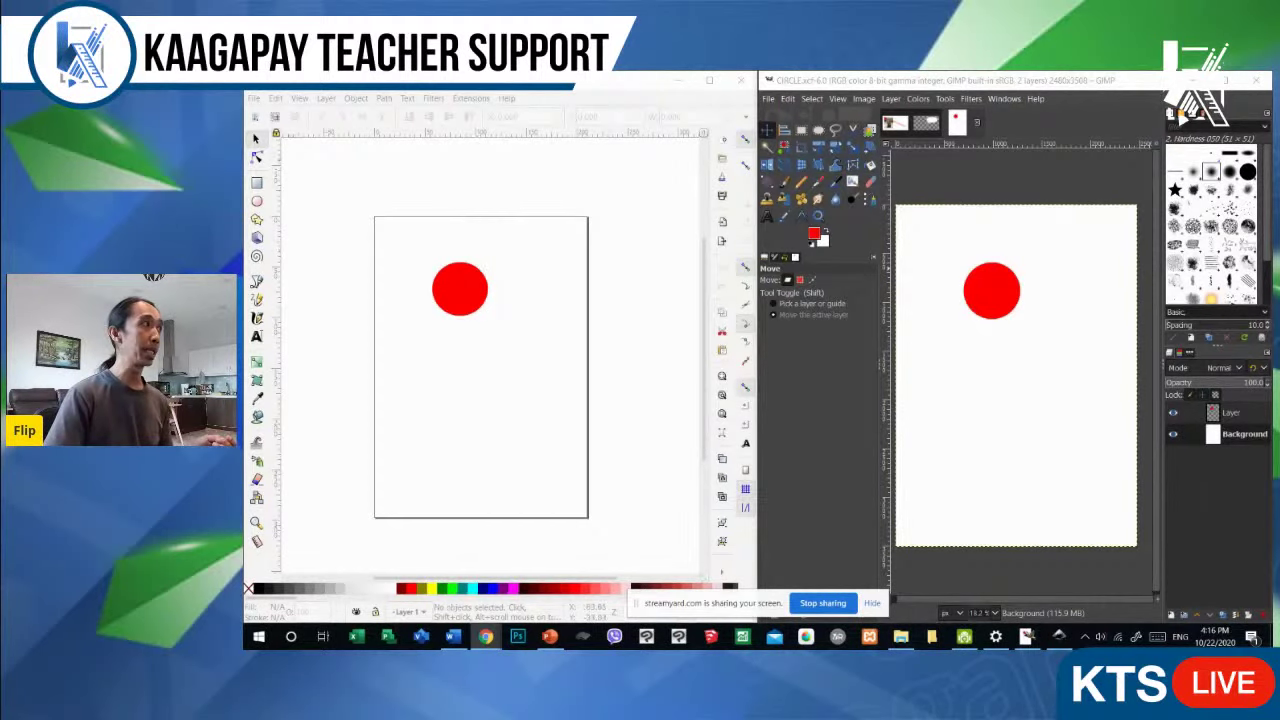
left_click(290, 161)
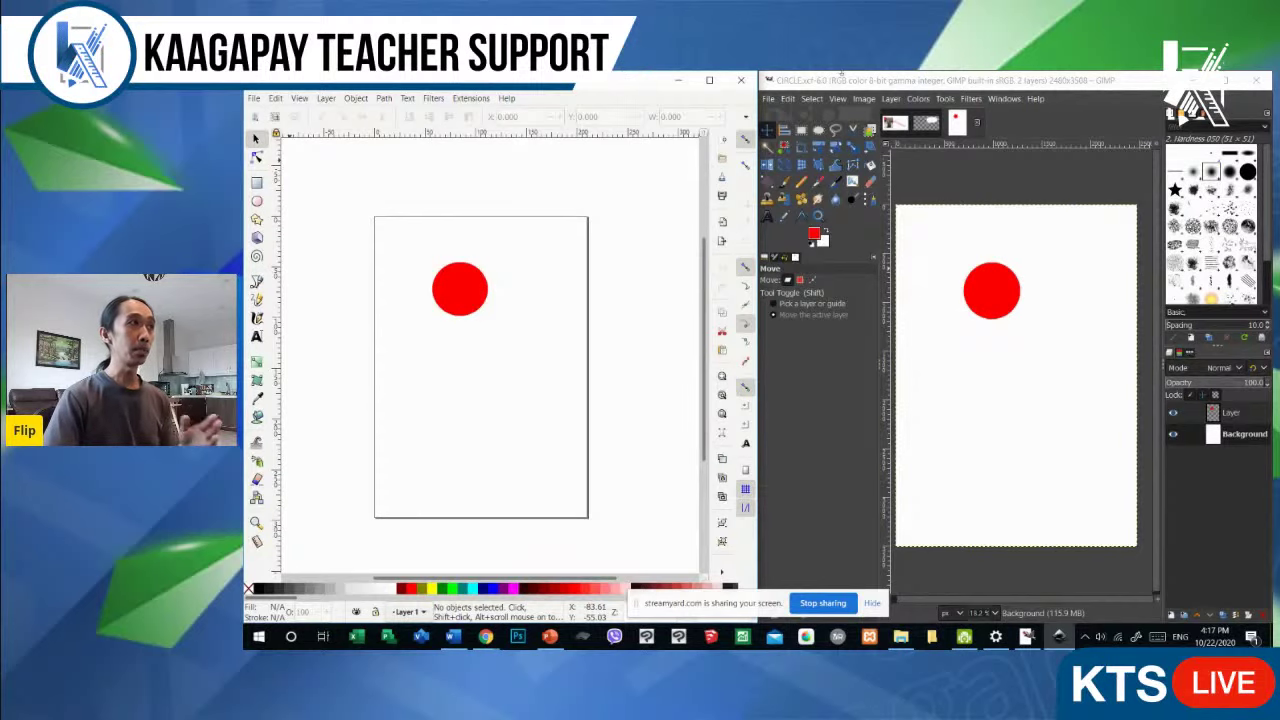
left_click(890, 83)
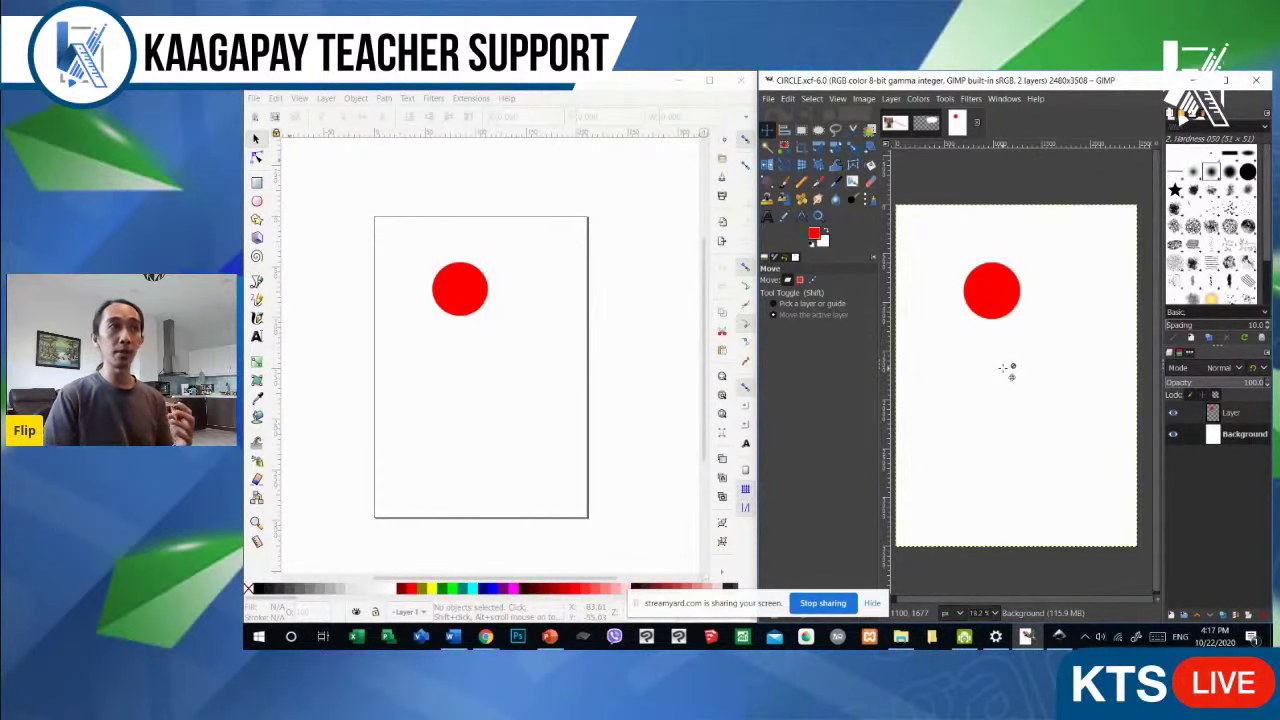
left_click(1059, 636)
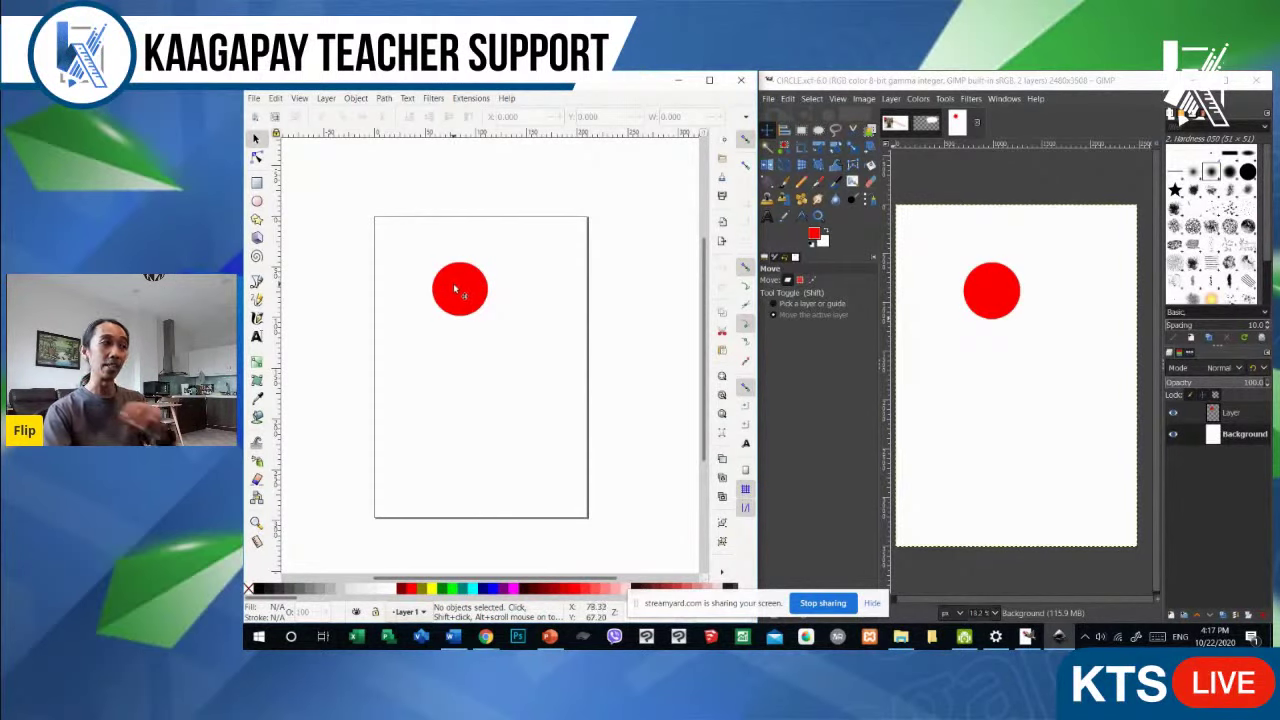
Step: Zoom in on the edge of Inkscape's red vector circle to show it stays crisp
scroll(467, 283, "up", 6)
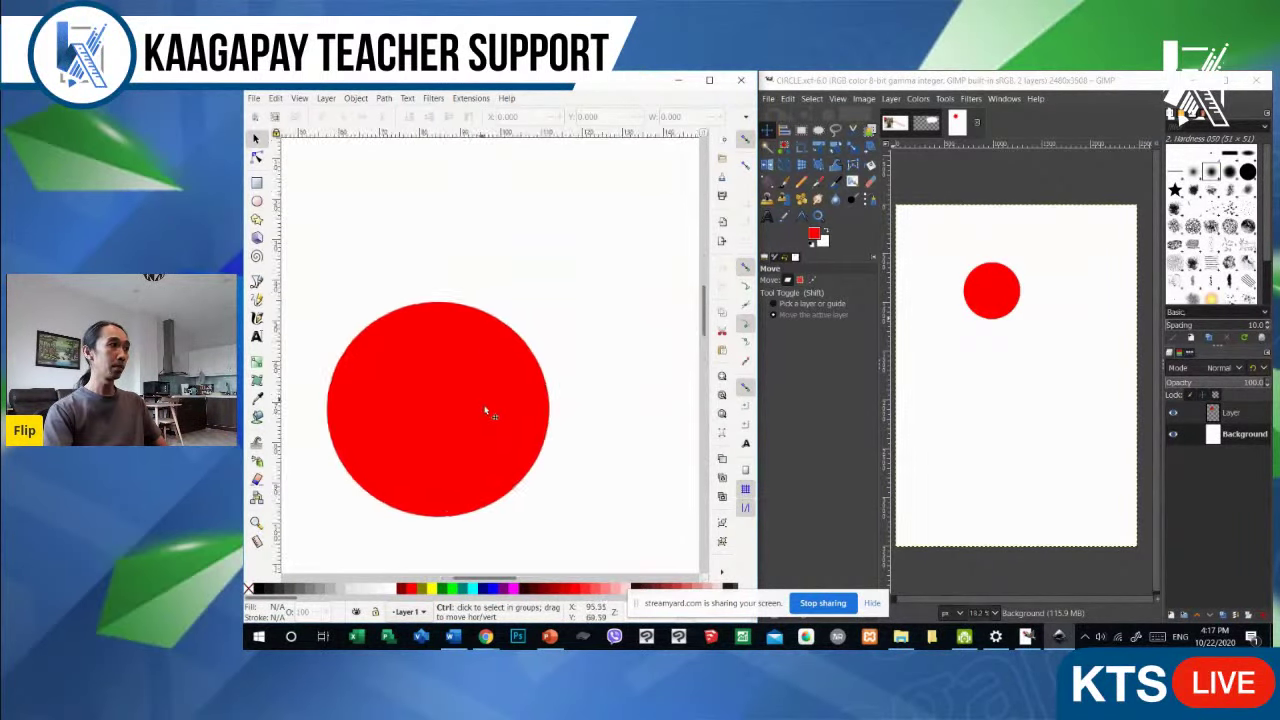
scroll(590, 420, "up", 4)
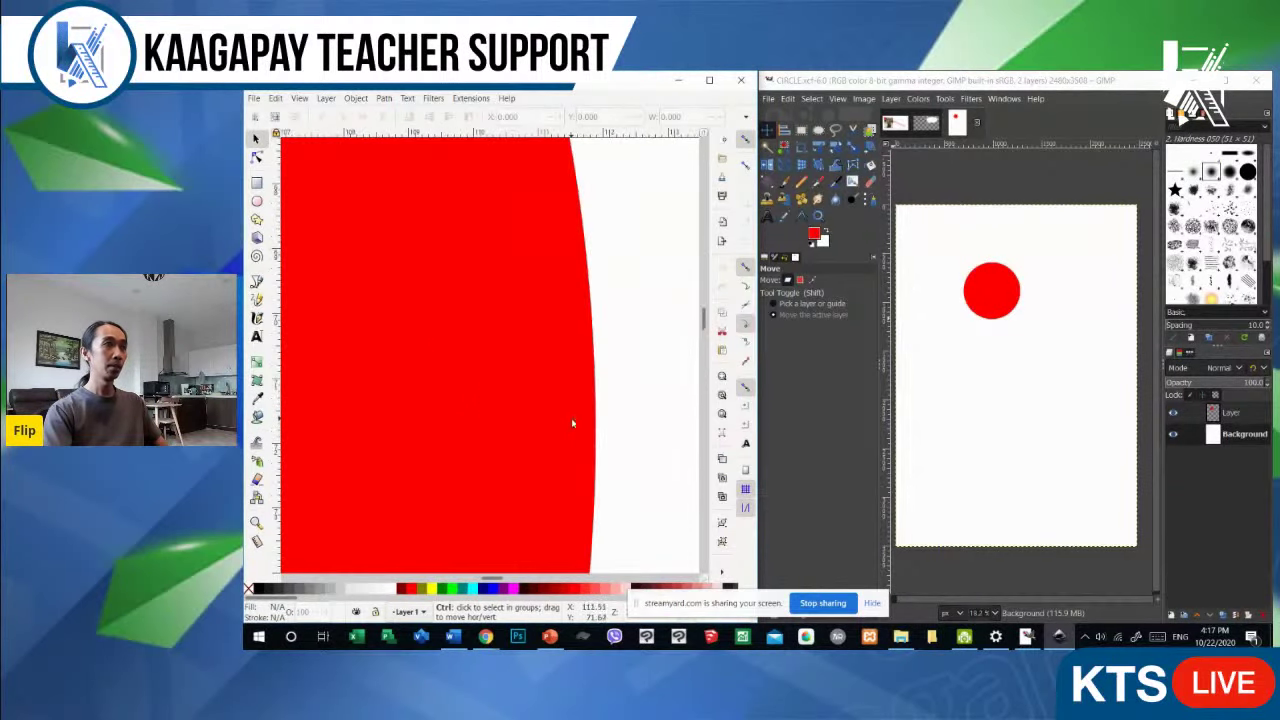
scroll(602, 407, "down", 8)
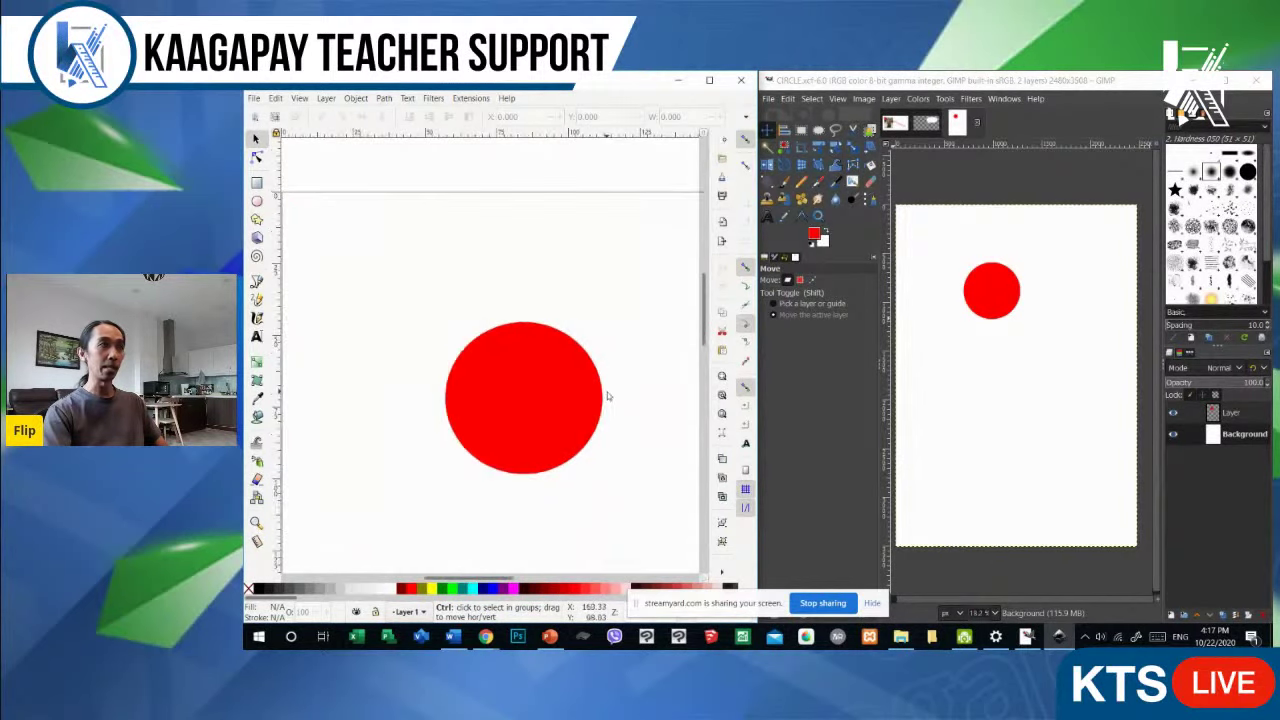
scroll(600, 405, "up", 5)
scroll(589, 412, "up", 1)
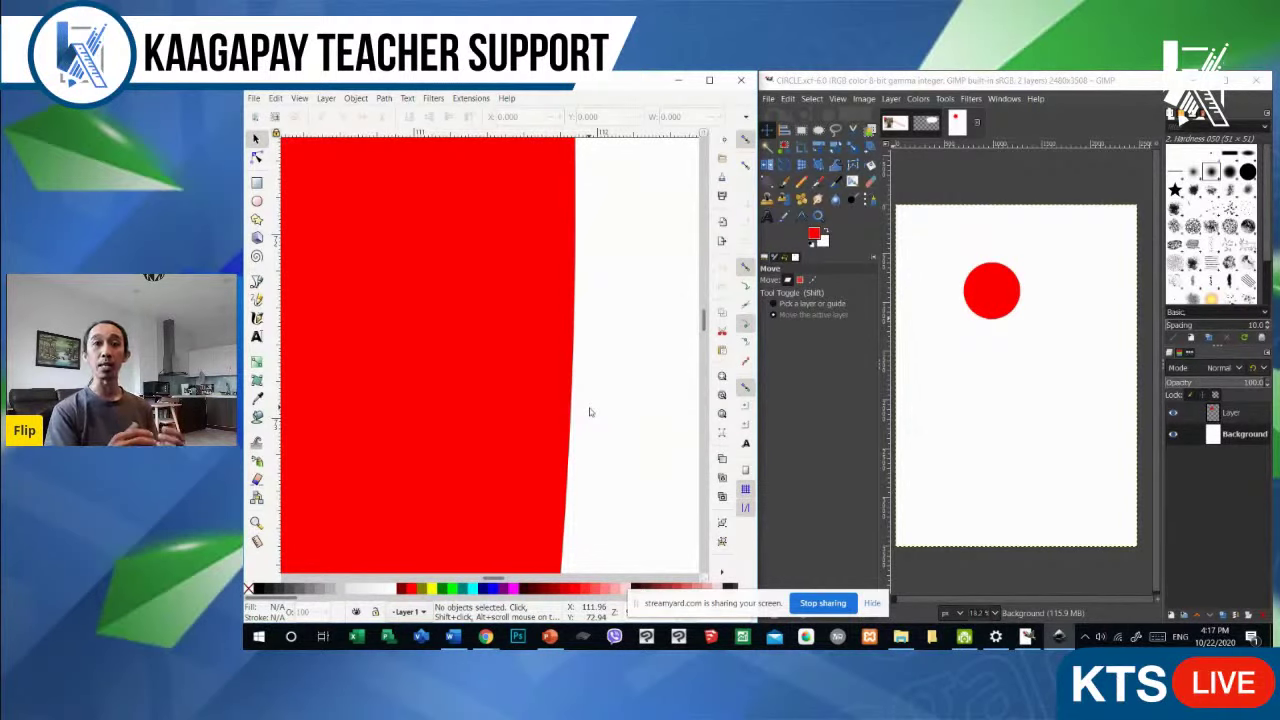
left_click(1088, 86)
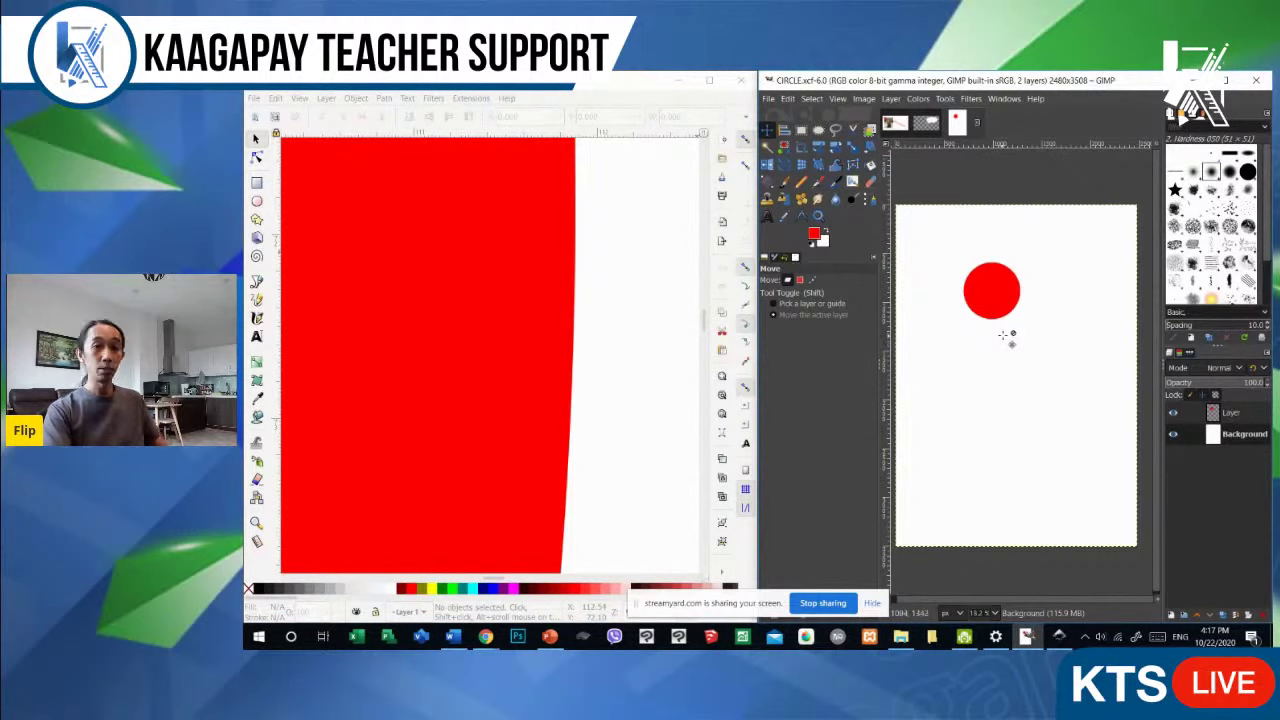
Step: Show GIMP's red circle at 100%, then zoom into its edge until square pixels appear
key("1")
scroll(1078, 263, "up", 8)
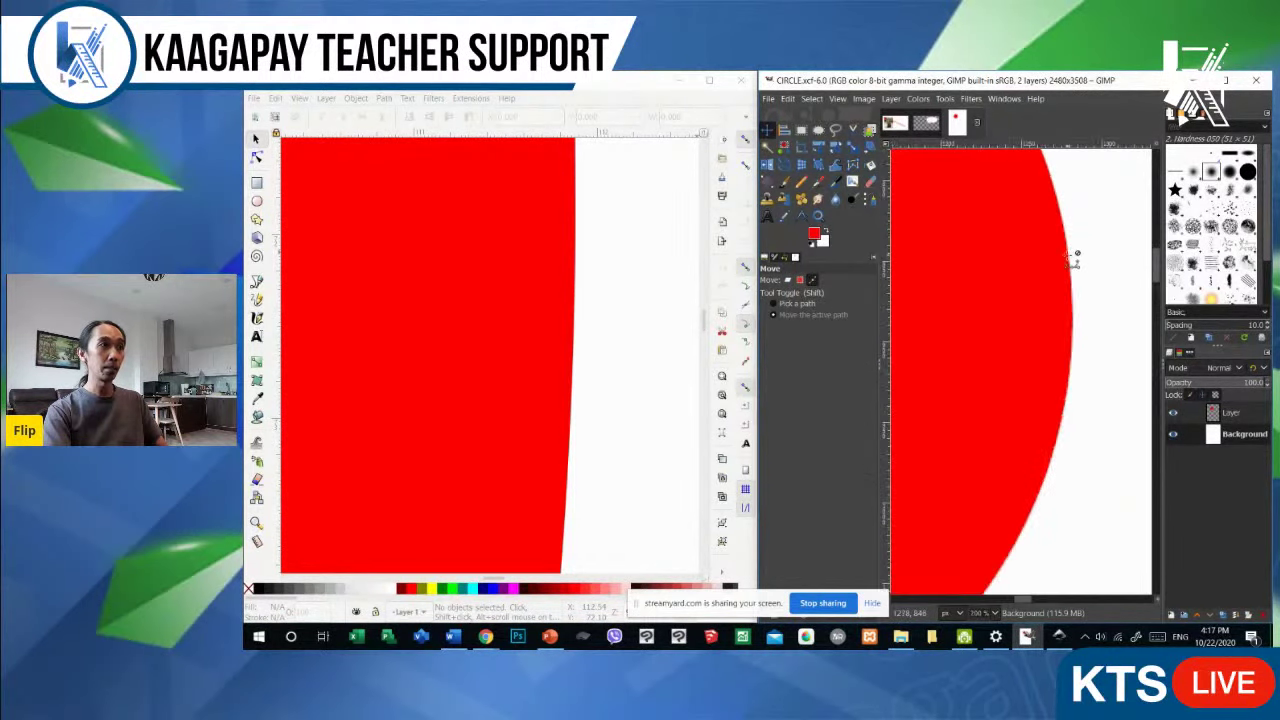
scroll(1072, 324, "up", 7)
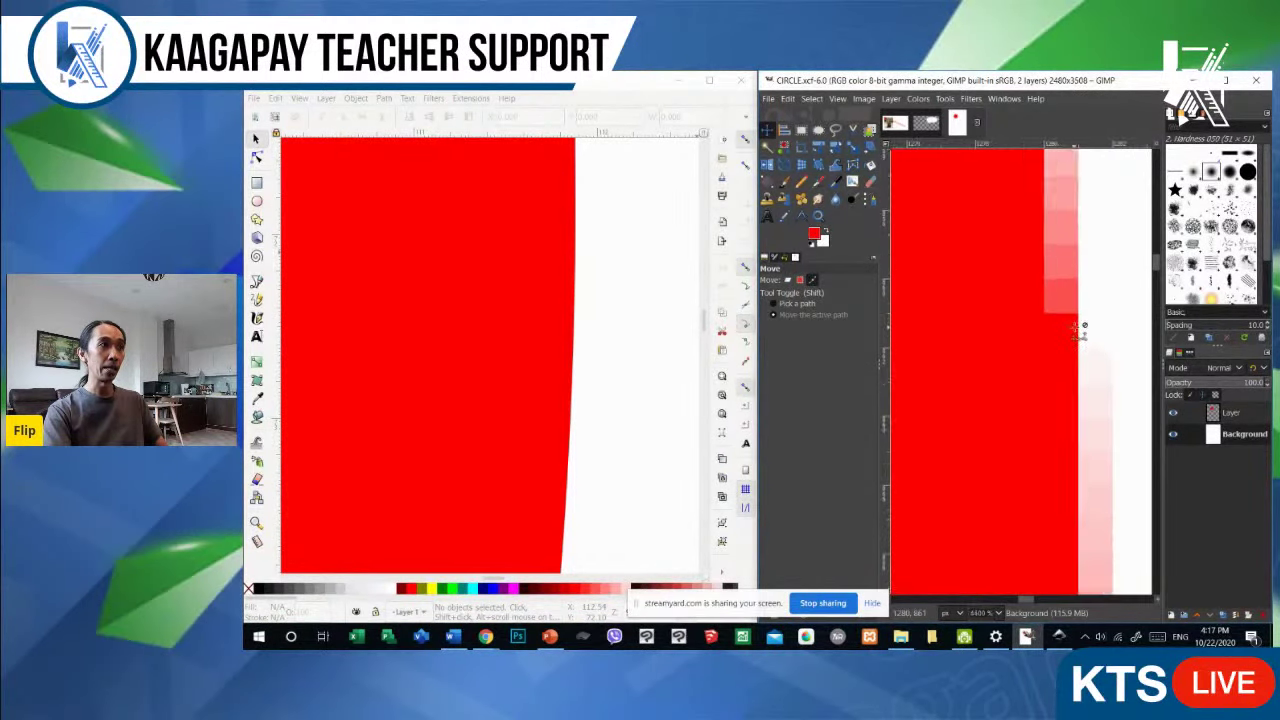
scroll(1076, 322, "down", 3)
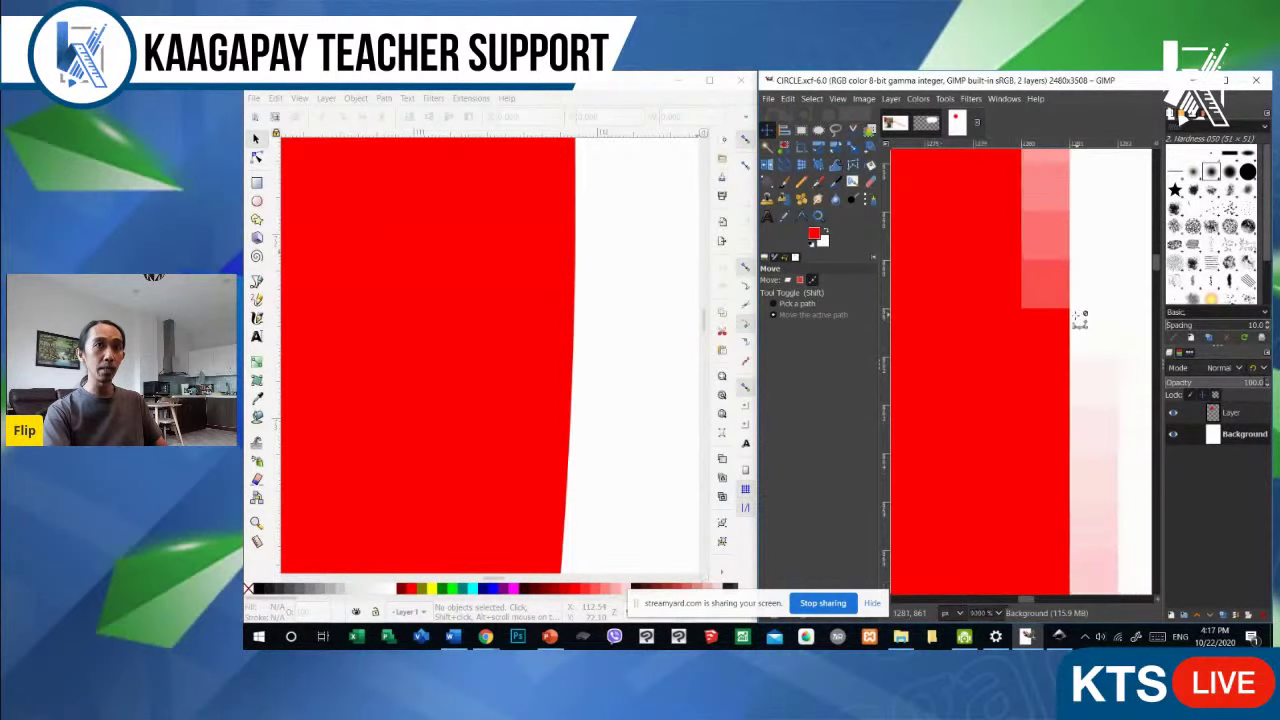
scroll(1066, 318, "down", 5)
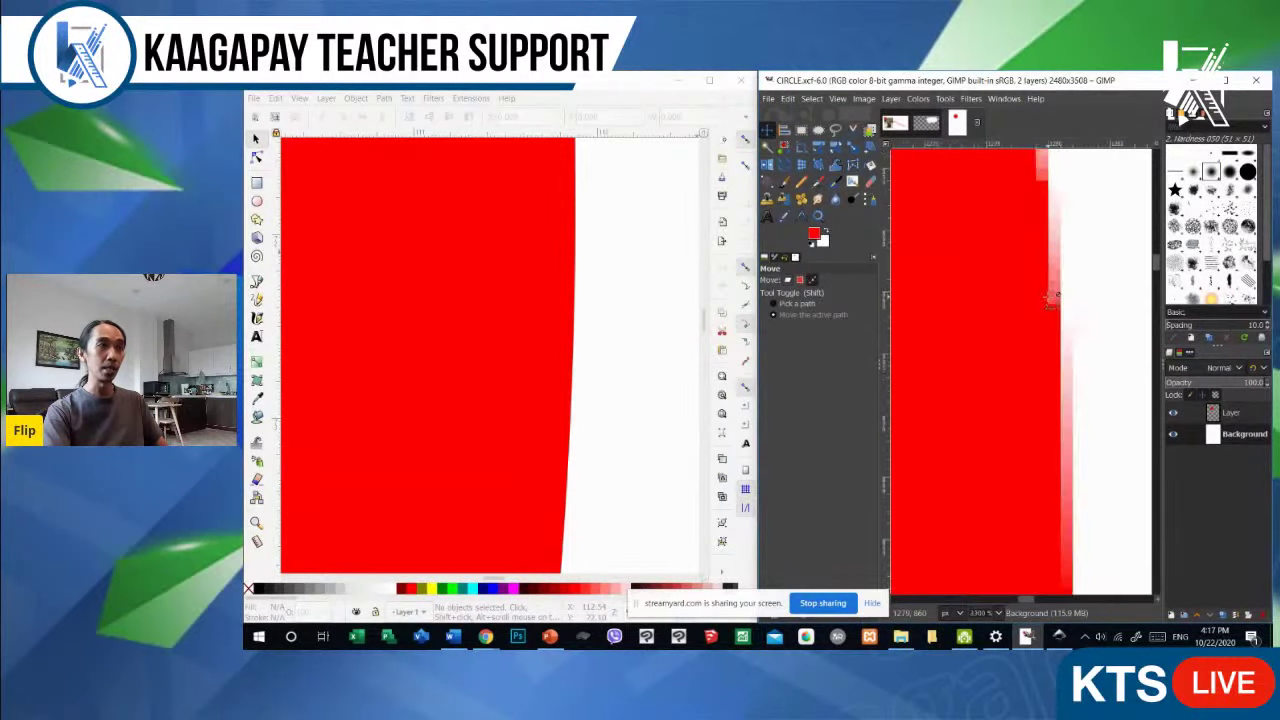
scroll(1061, 279, "up", 3)
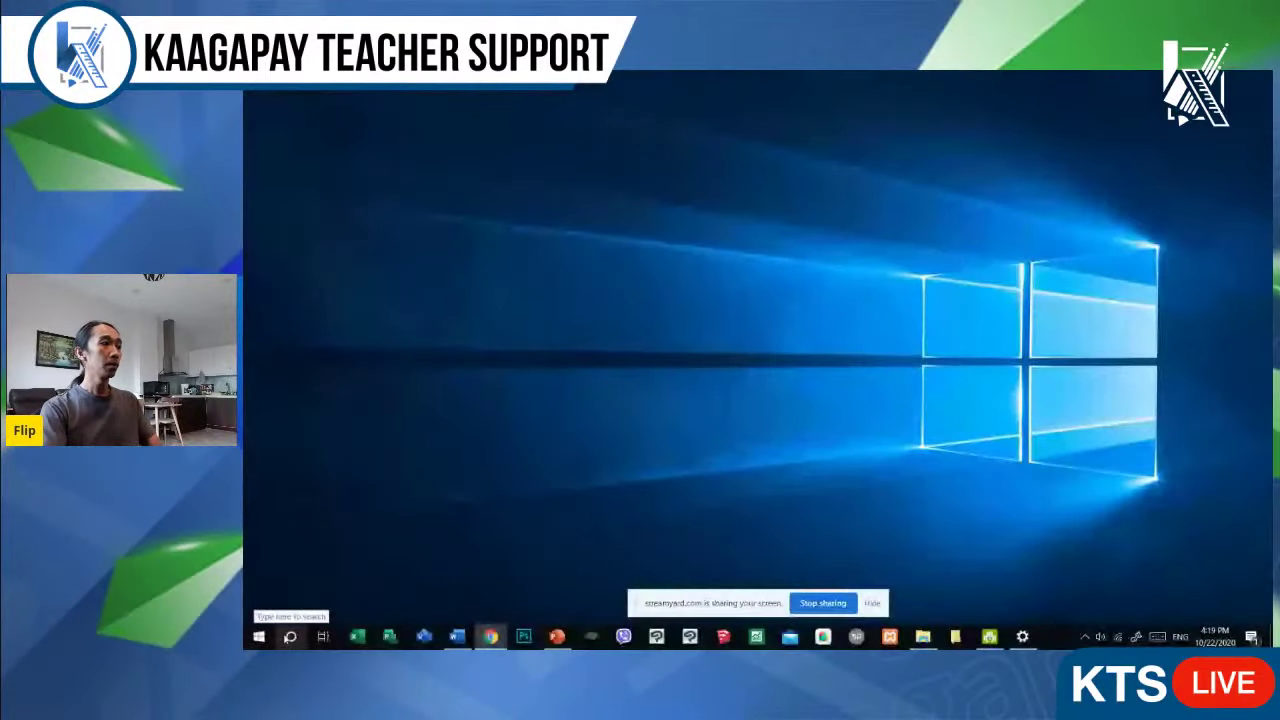
Step: Search Windows for 'gimp' and launch GIMP 2.10.22 from the best match
left_click(290, 636)
type("gimp")
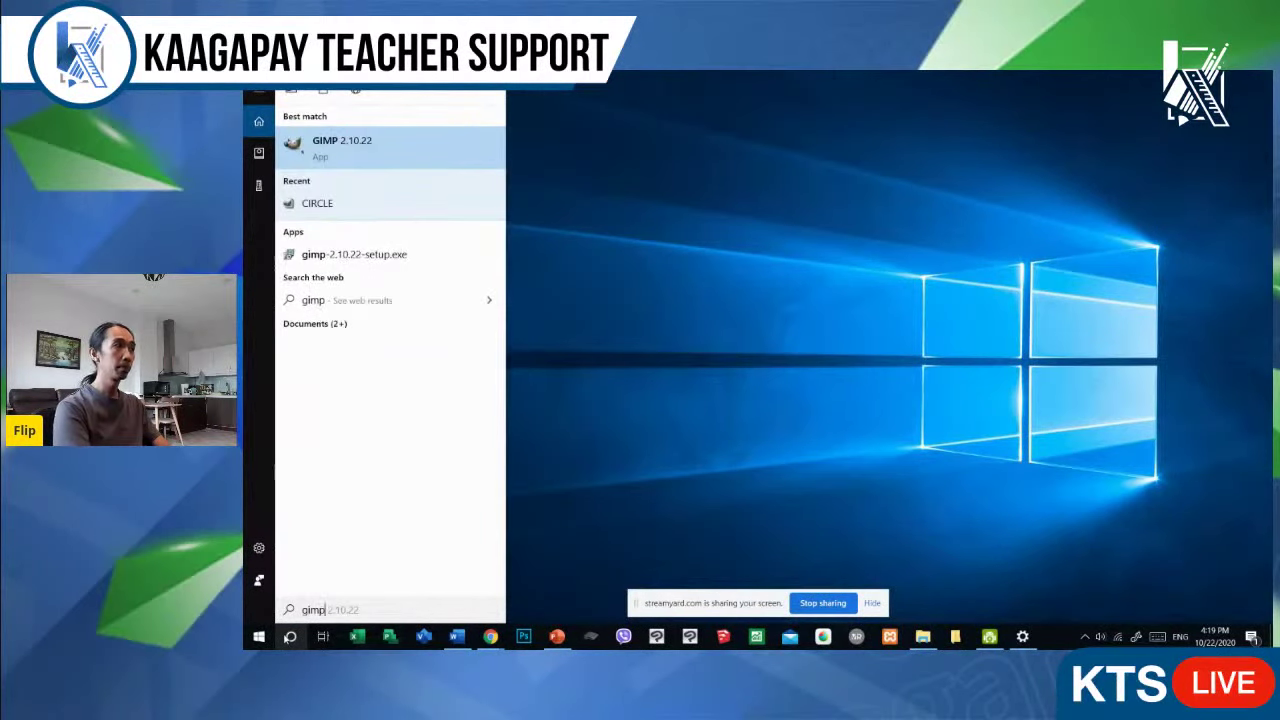
key("Return")
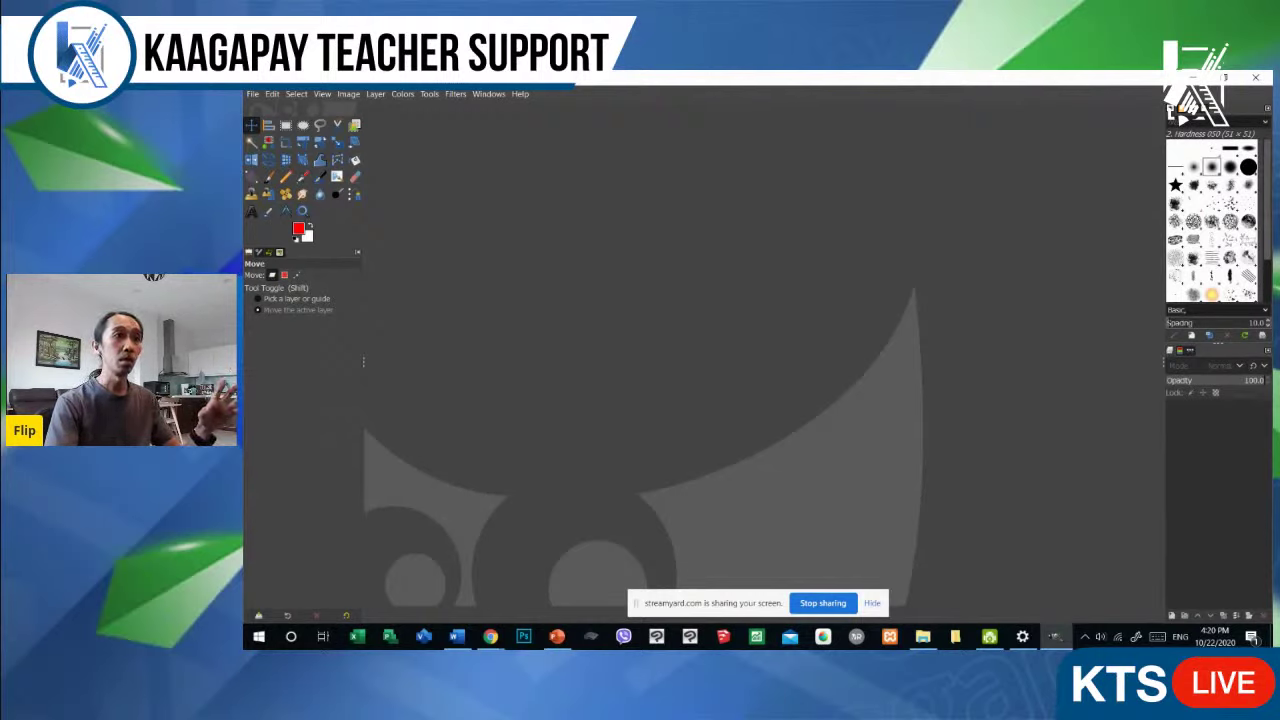
Step: Open Preferences on System Resources to examine the undo memory and thread count settings
left_click(270, 94)
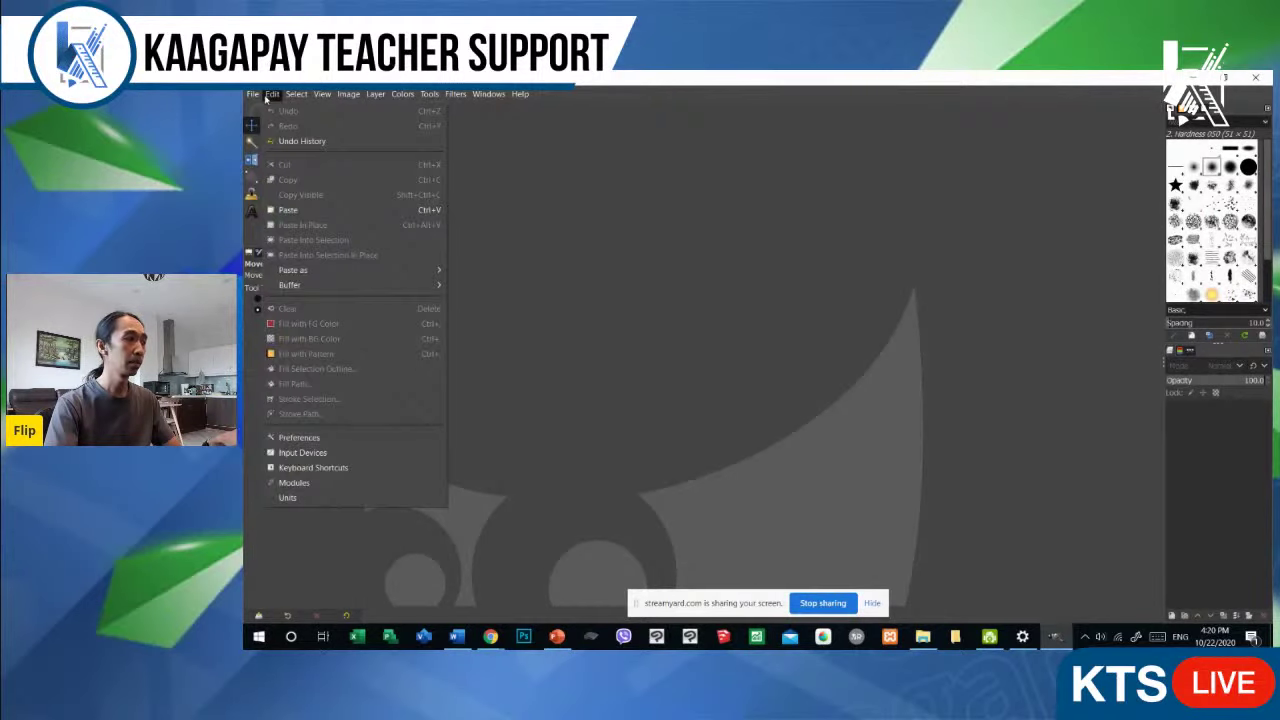
left_click(302, 439)
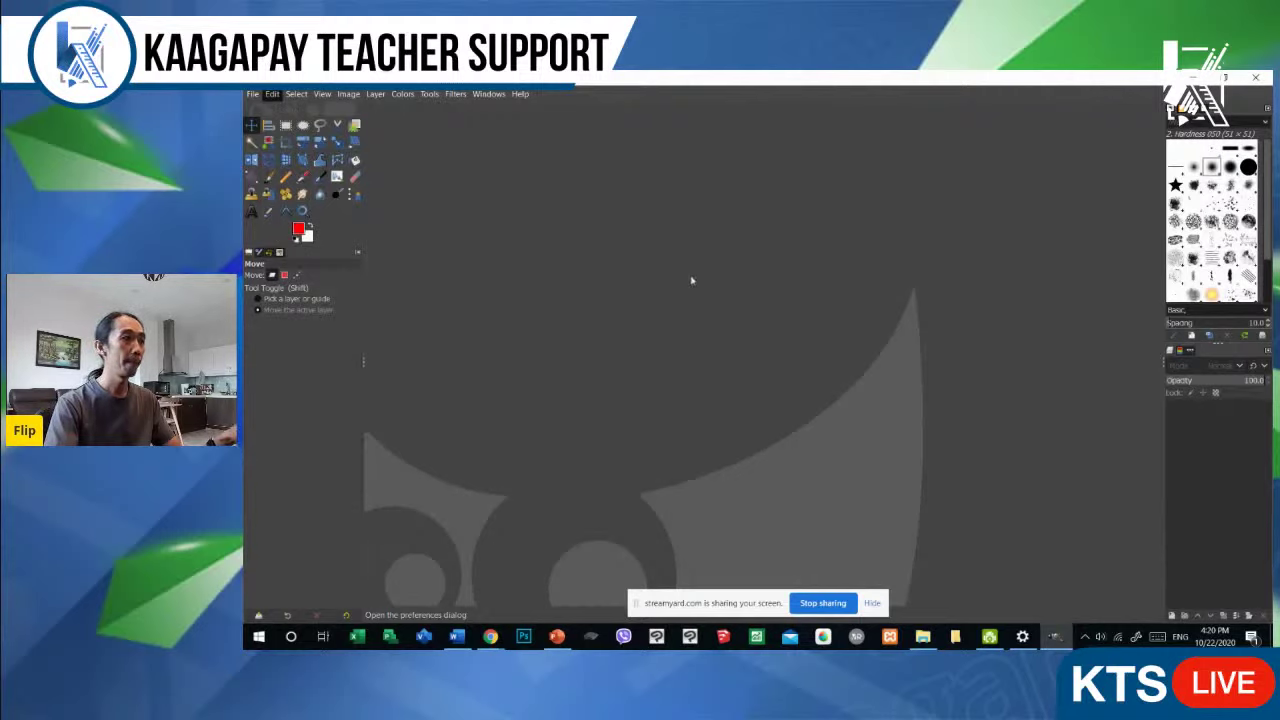
left_click_drag(599, 238, 733, 209)
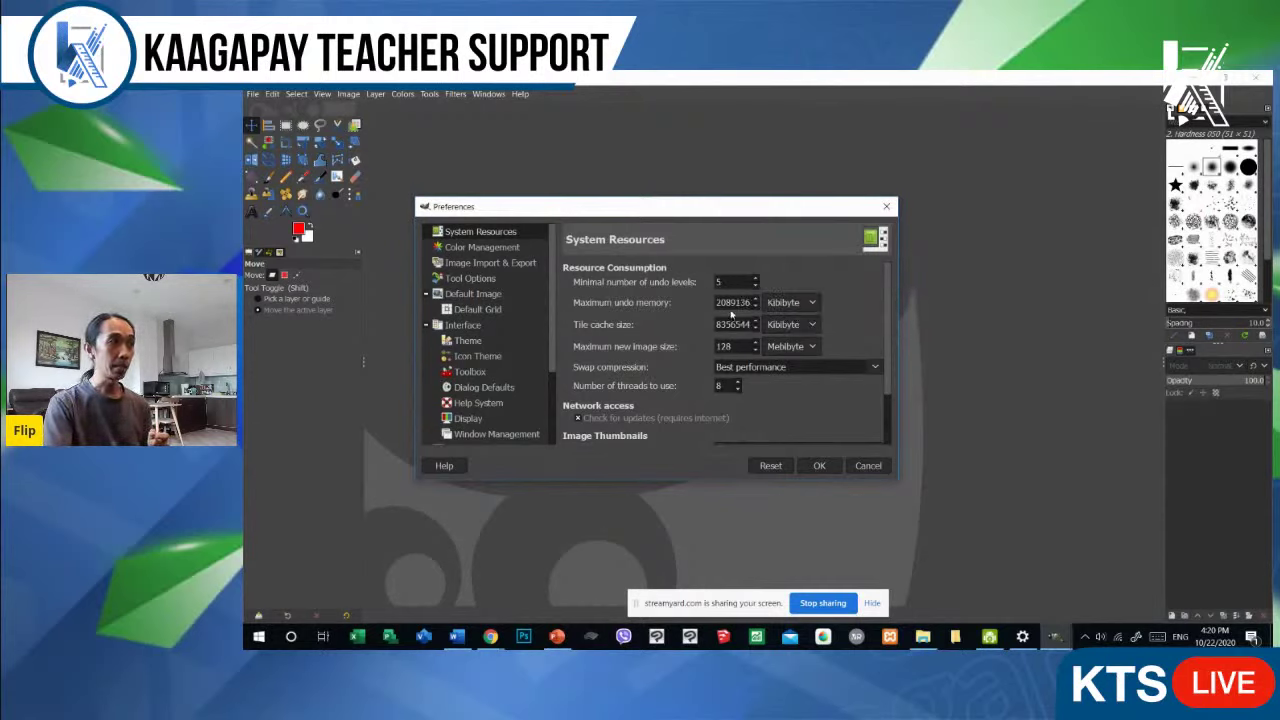
double_click(732, 302)
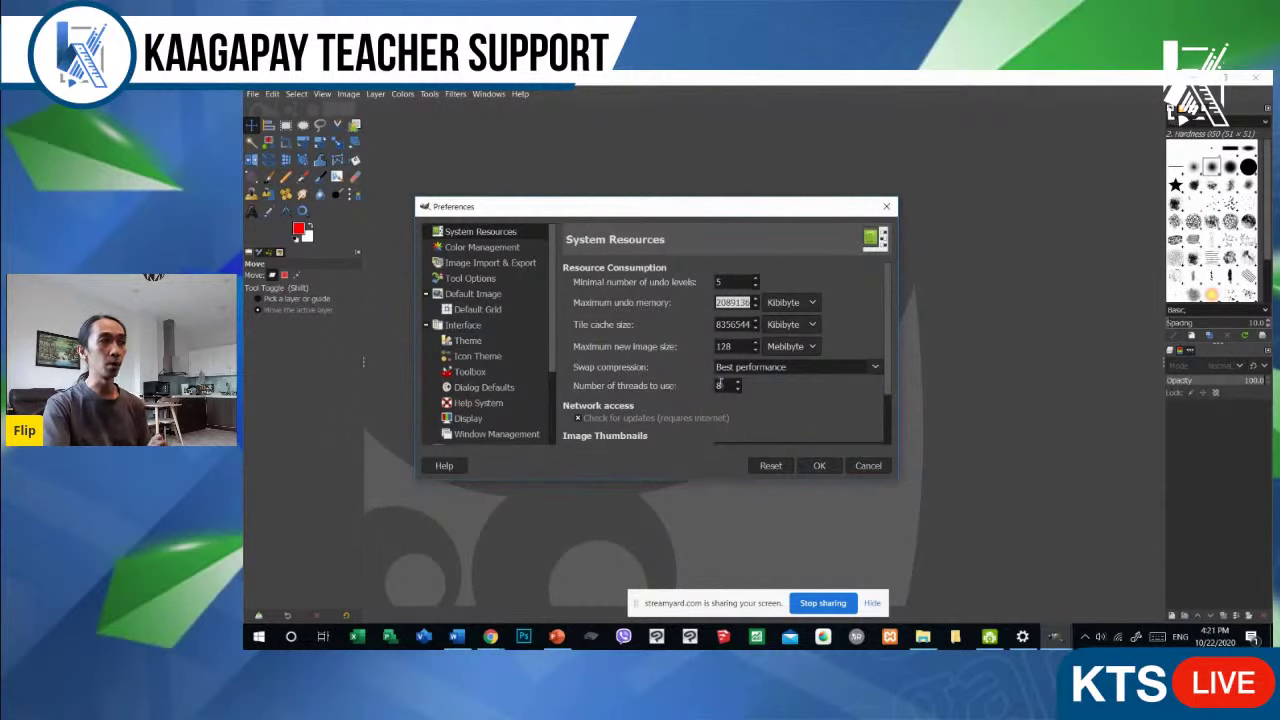
left_click(727, 386)
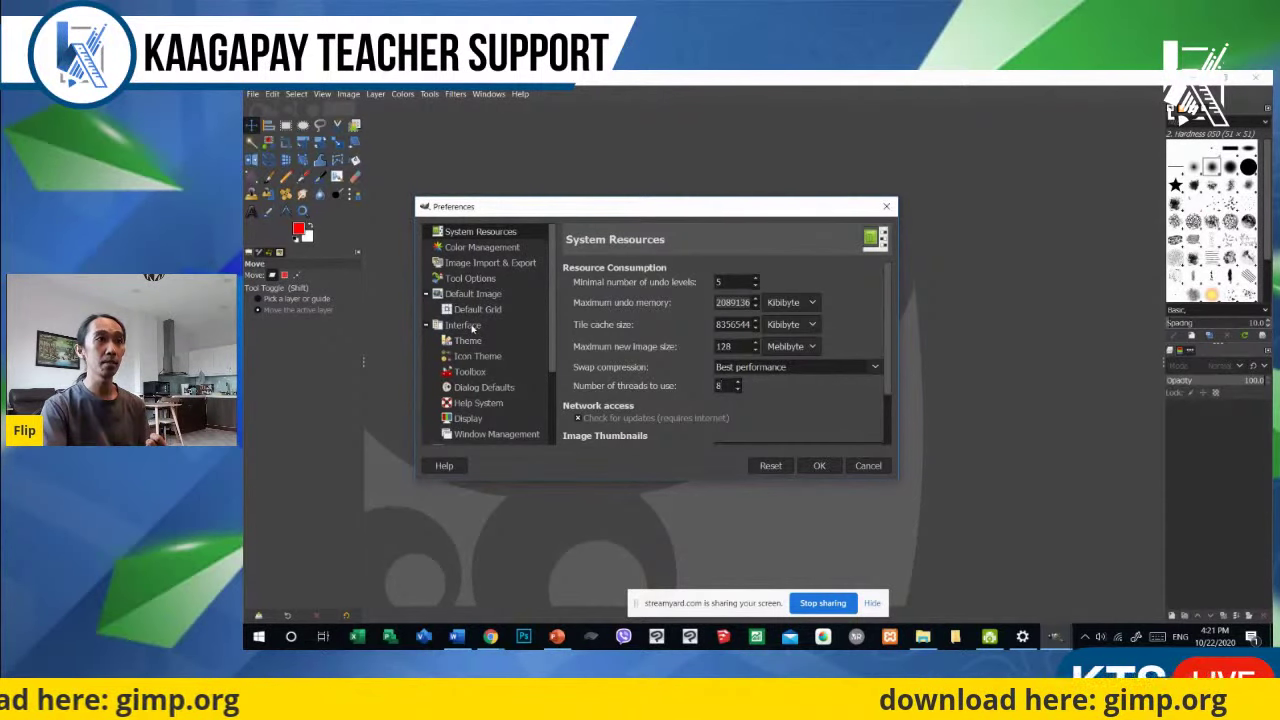
Step: Preview the Gray, Light and System interface themes, then return to Dark
left_click(466, 328)
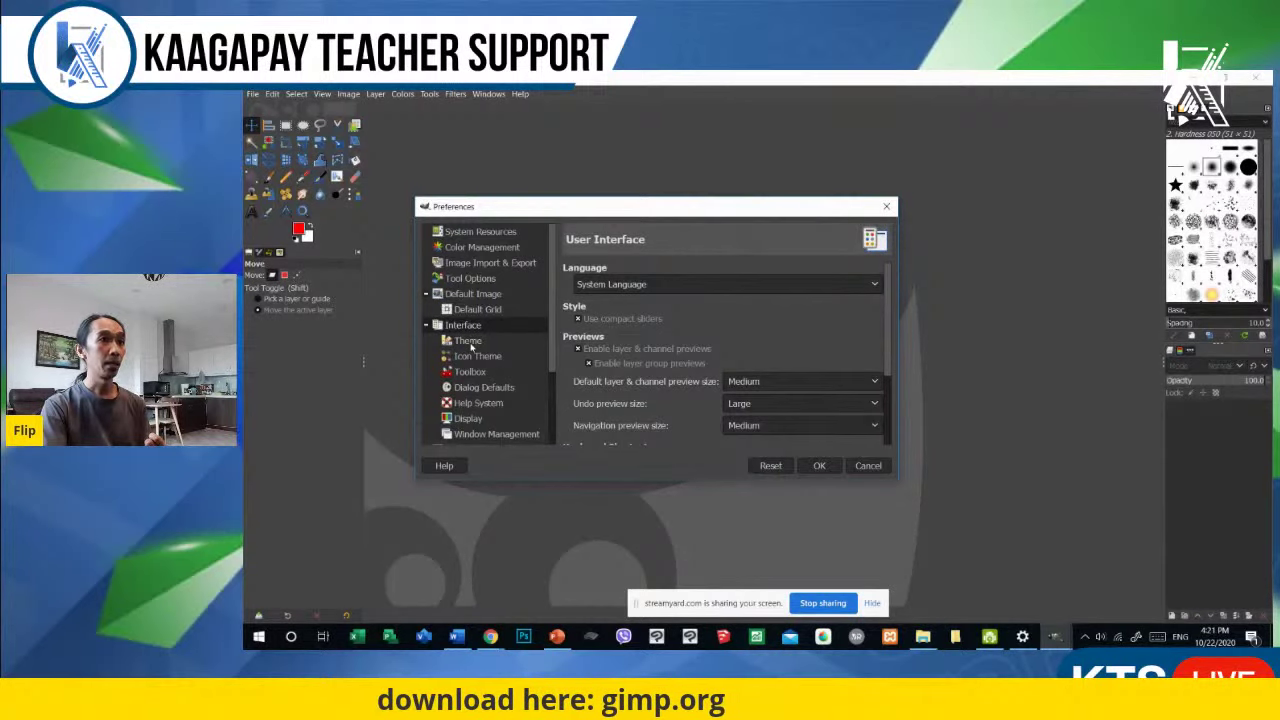
left_click(470, 342)
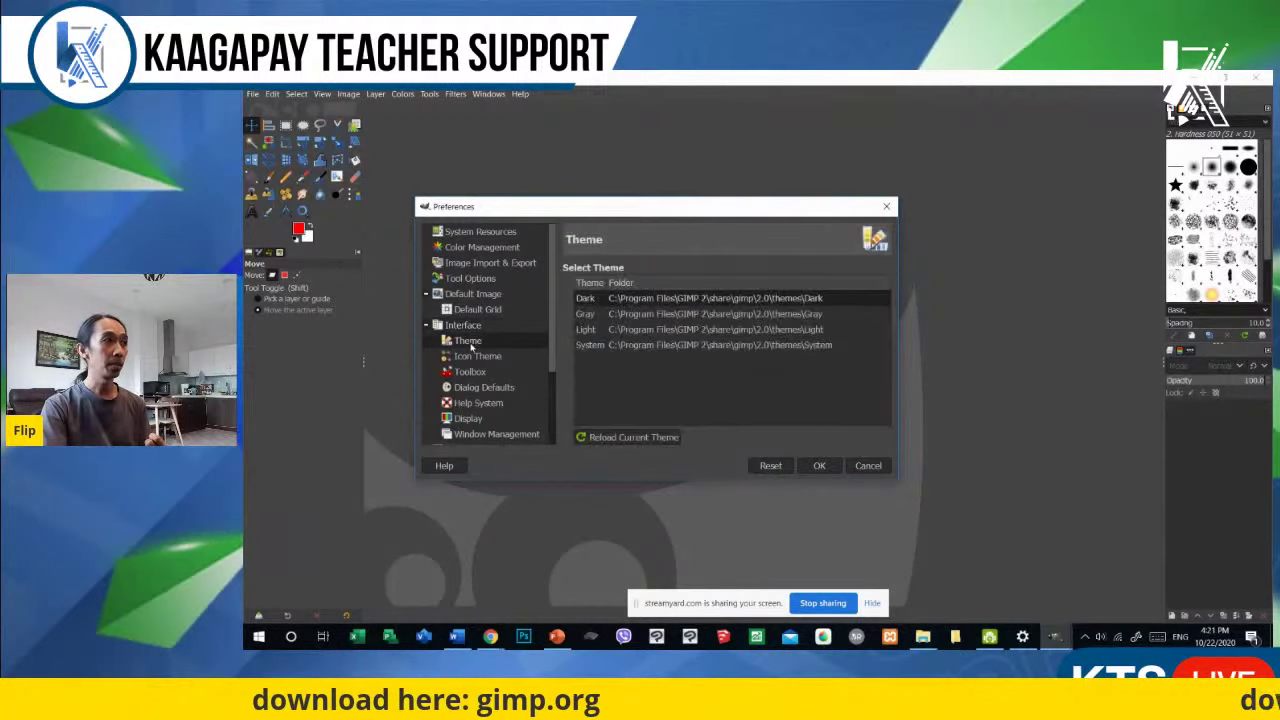
left_click(587, 314)
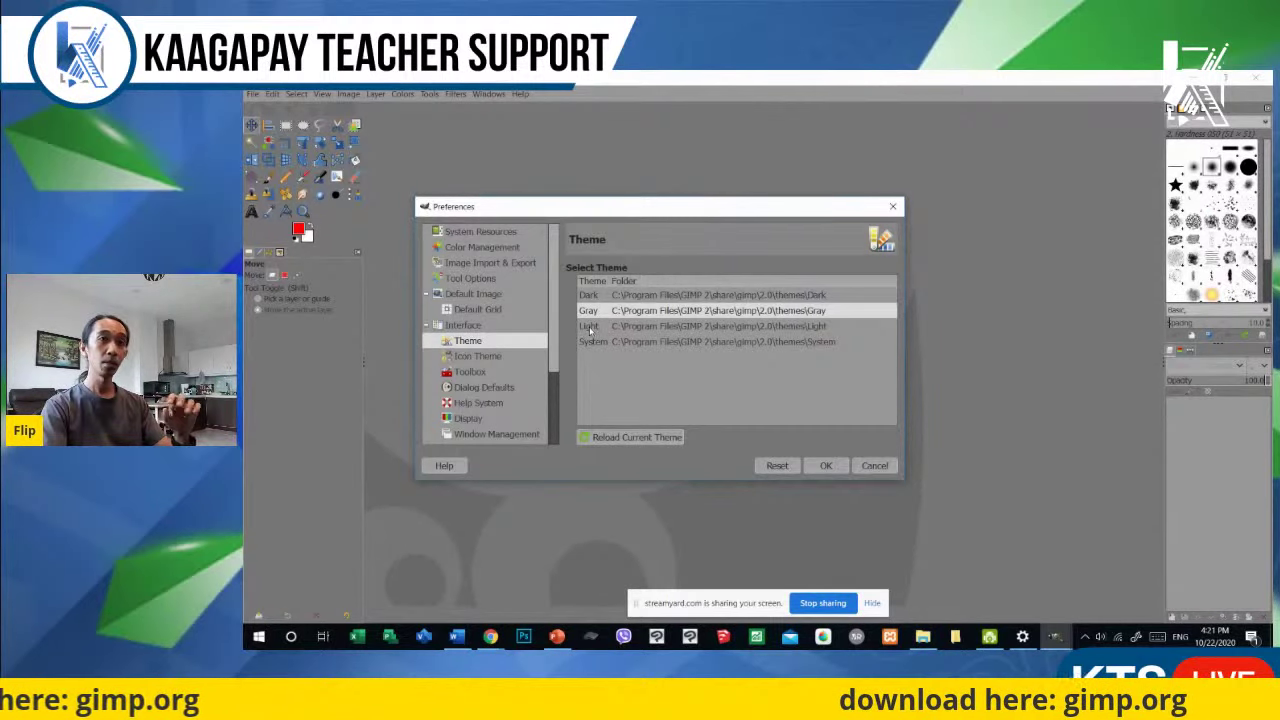
left_click(589, 327)
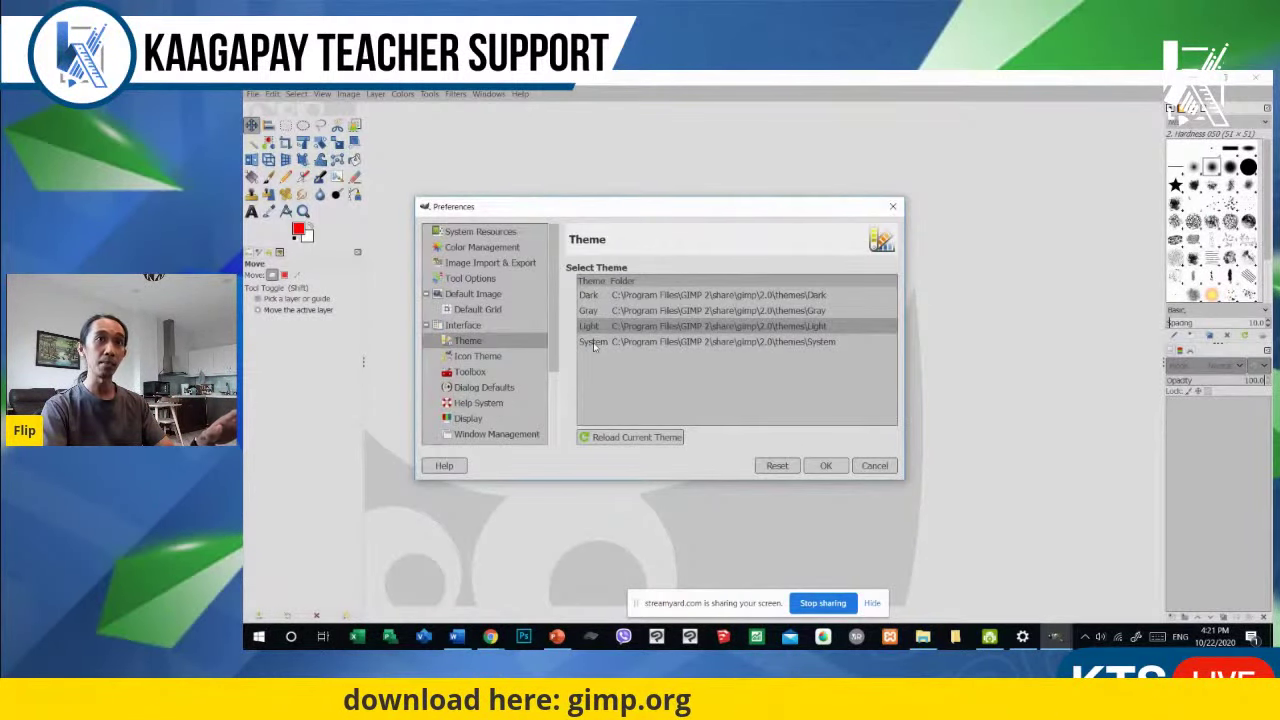
left_click(593, 342)
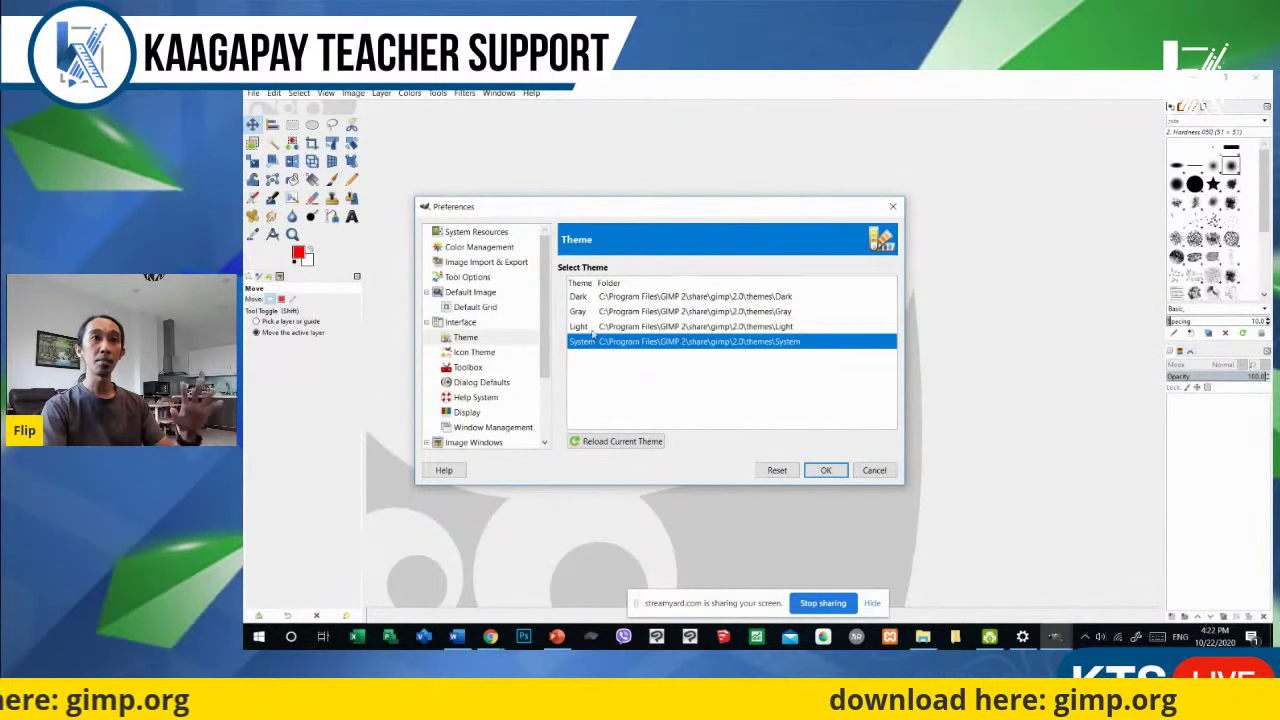
left_click(579, 298)
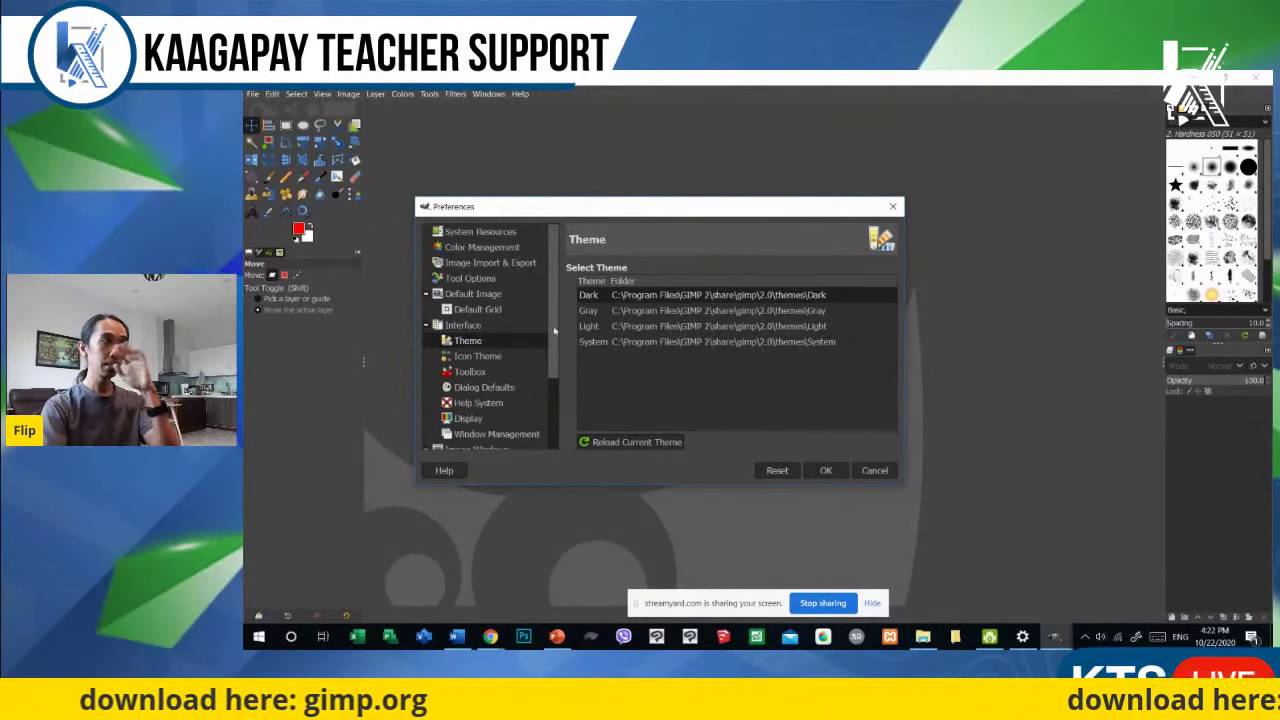
Step: Try the Symbolic and Legacy icon themes, then settle back on Color
left_click(478, 357)
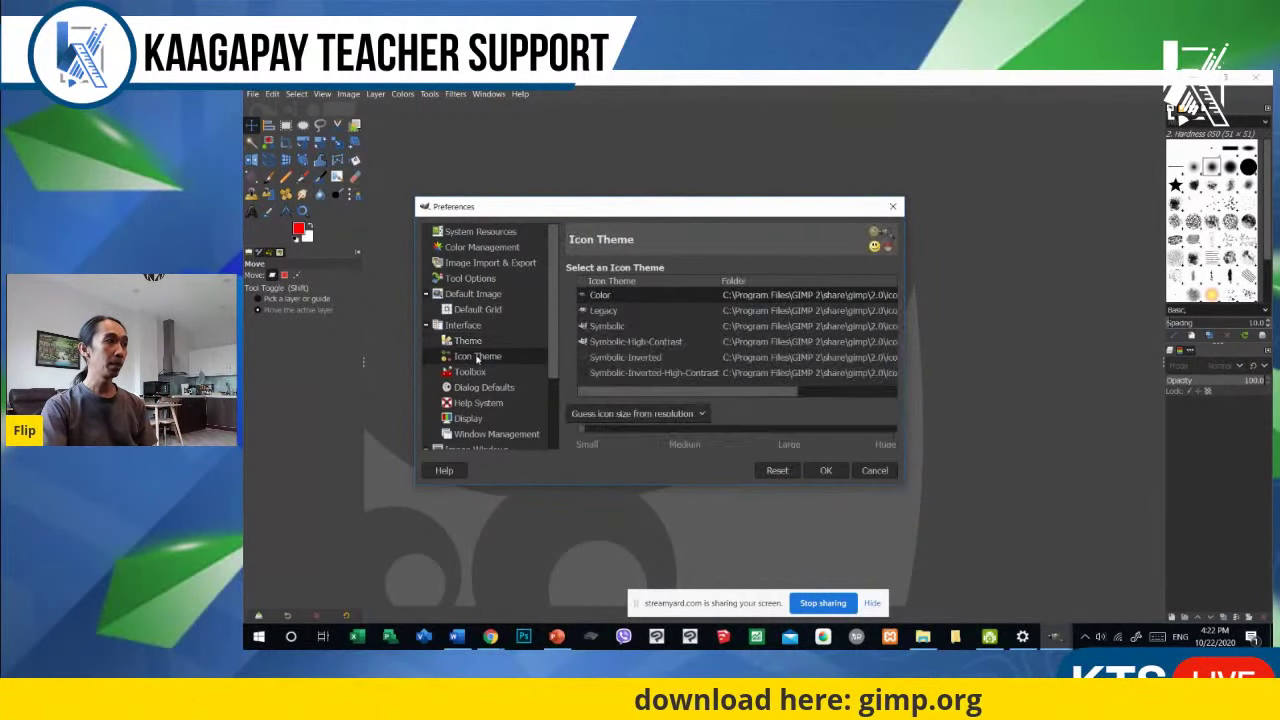
left_click(605, 328)
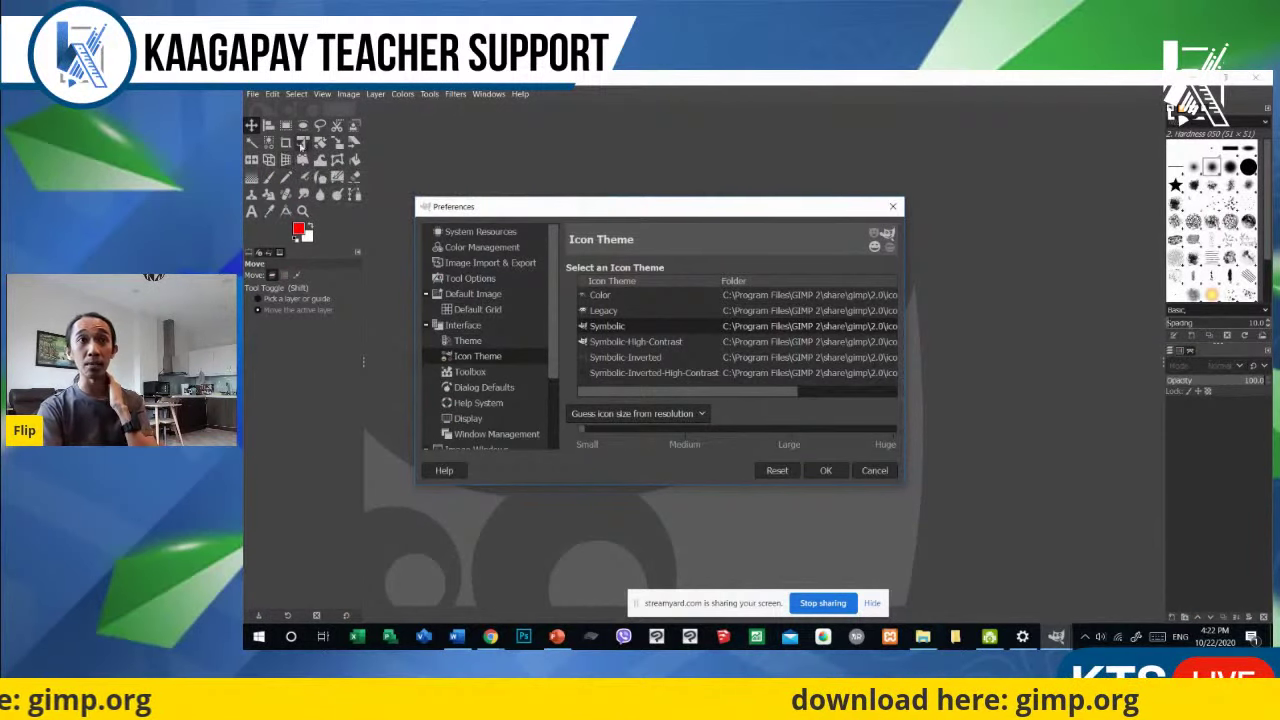
left_click(601, 311)
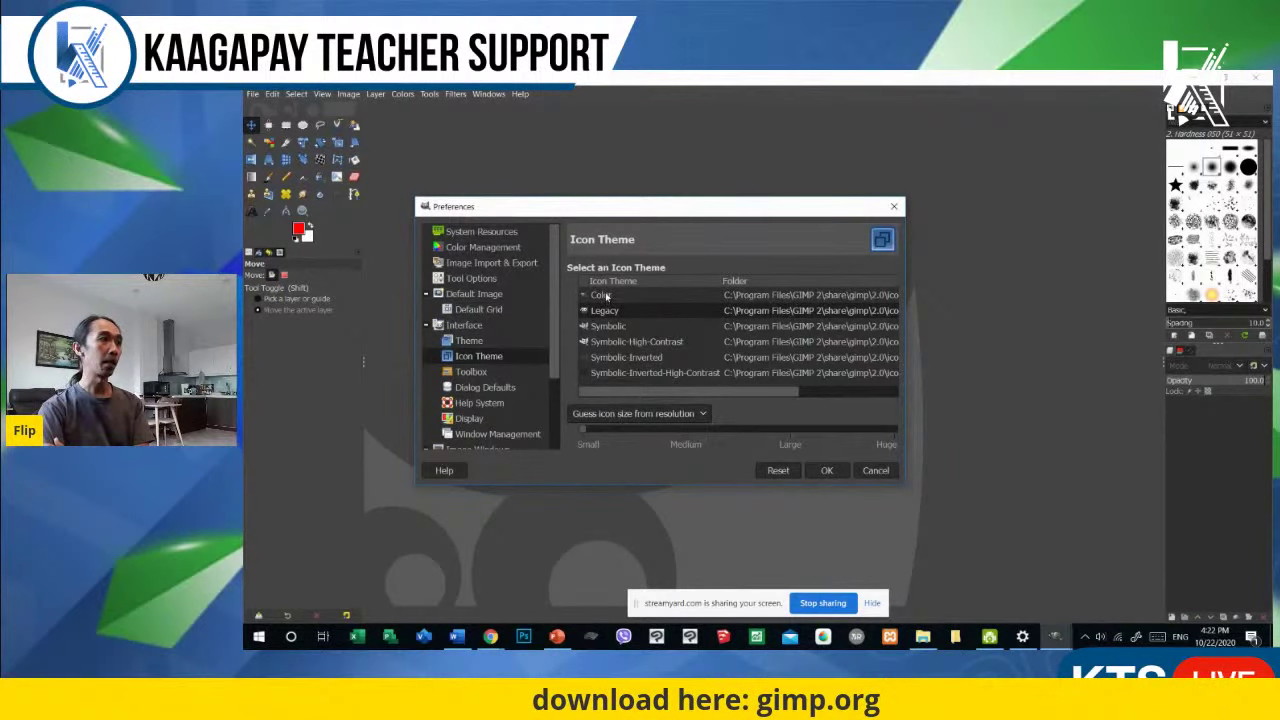
left_click(605, 296)
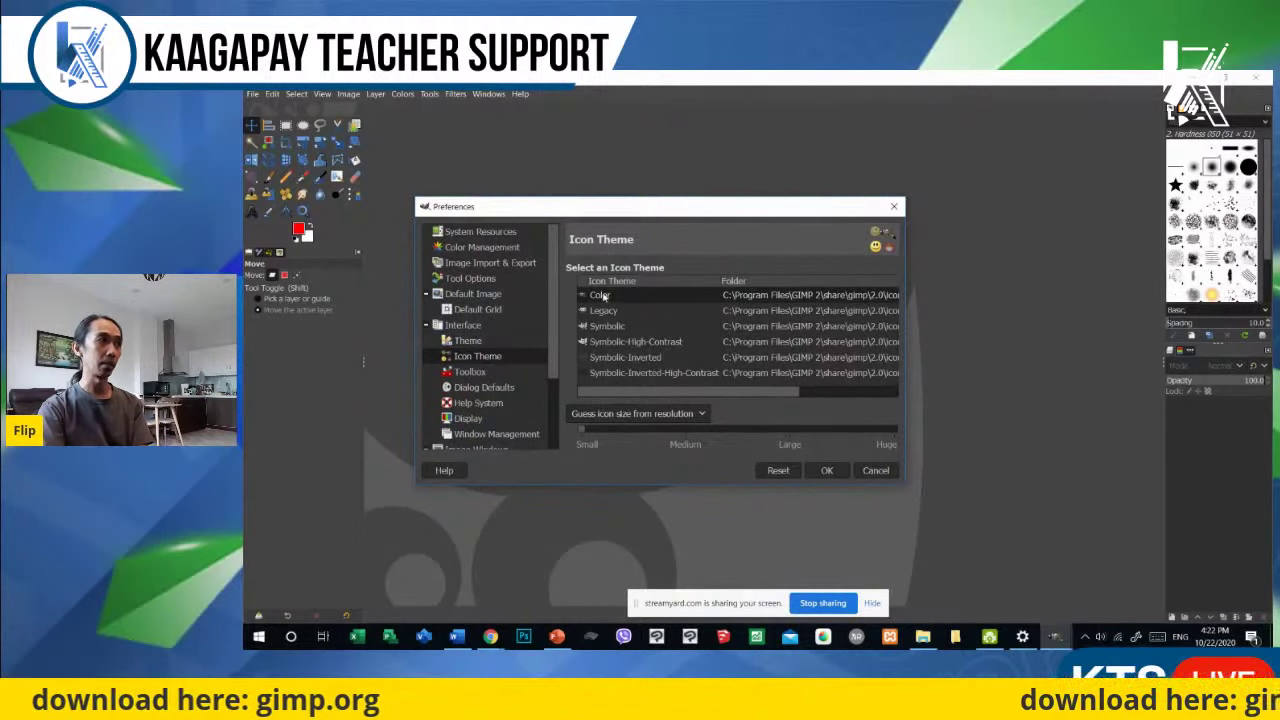
left_click_drag(664, 210, 751, 175)
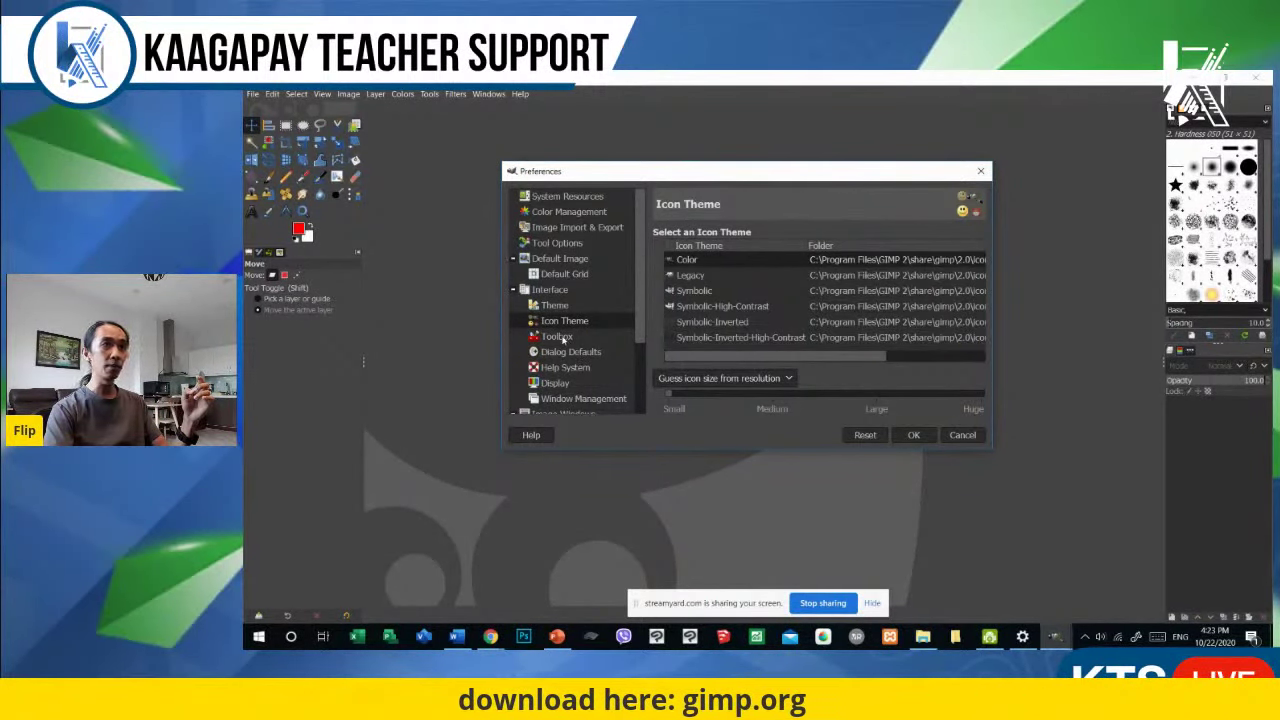
left_click(560, 337)
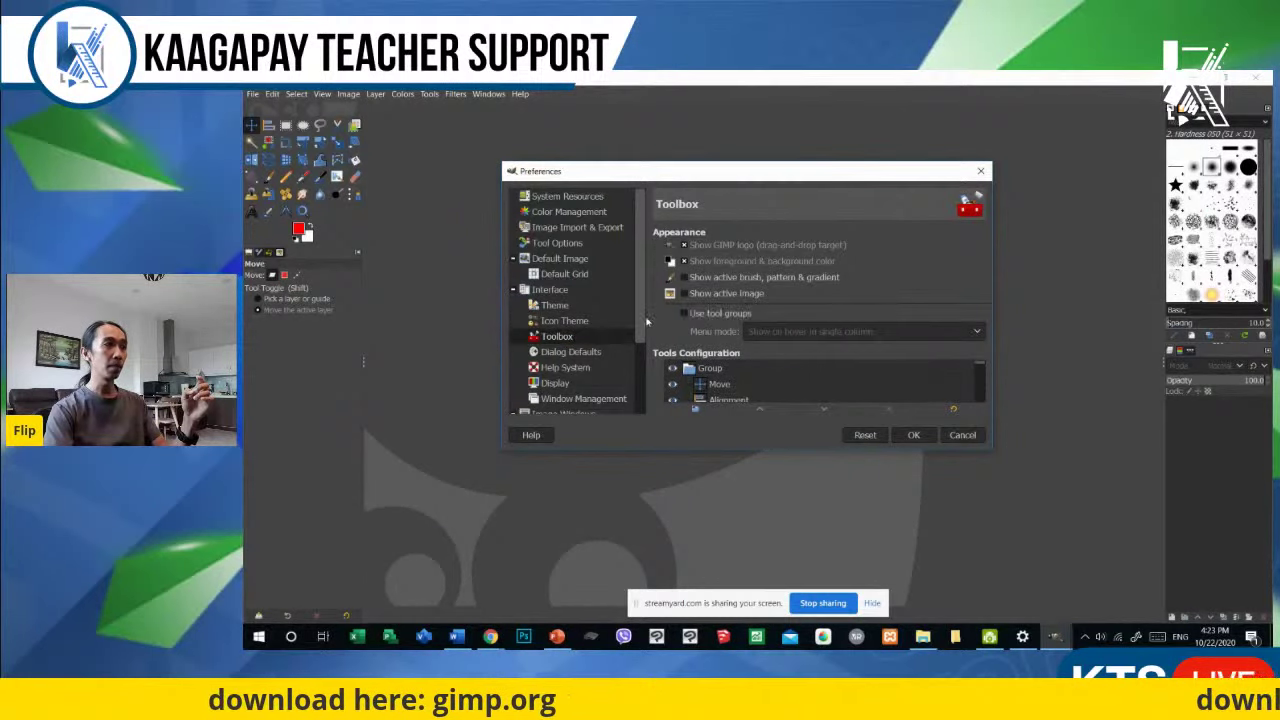
Step: Preview Use tool groups in the toolbox, then turn it off and close Preferences
left_click(684, 313)
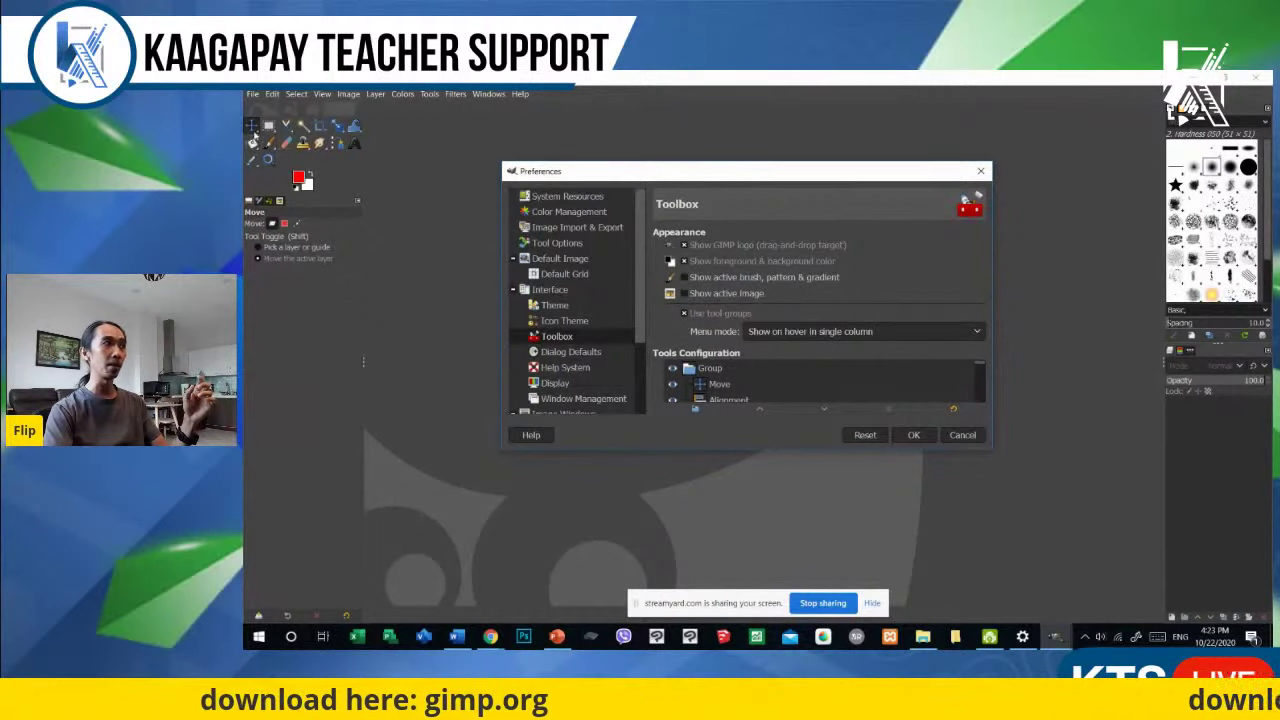
mouse_move(254, 133)
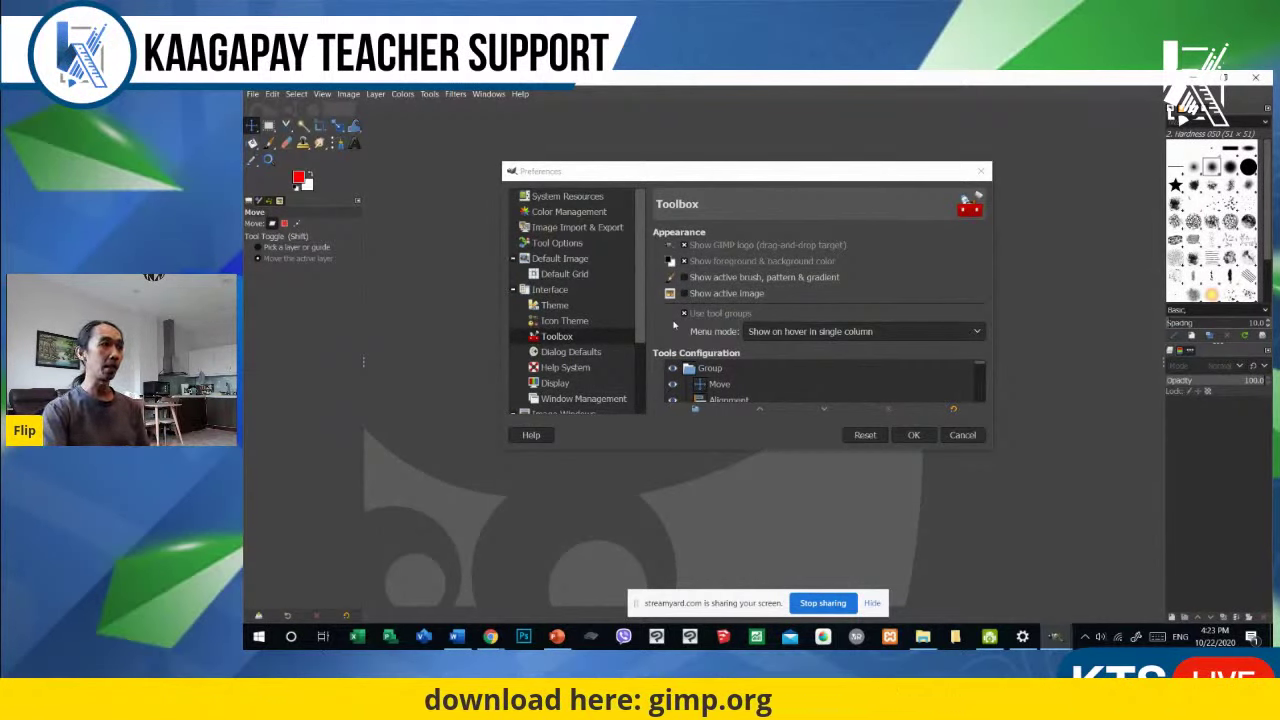
left_click(684, 313)
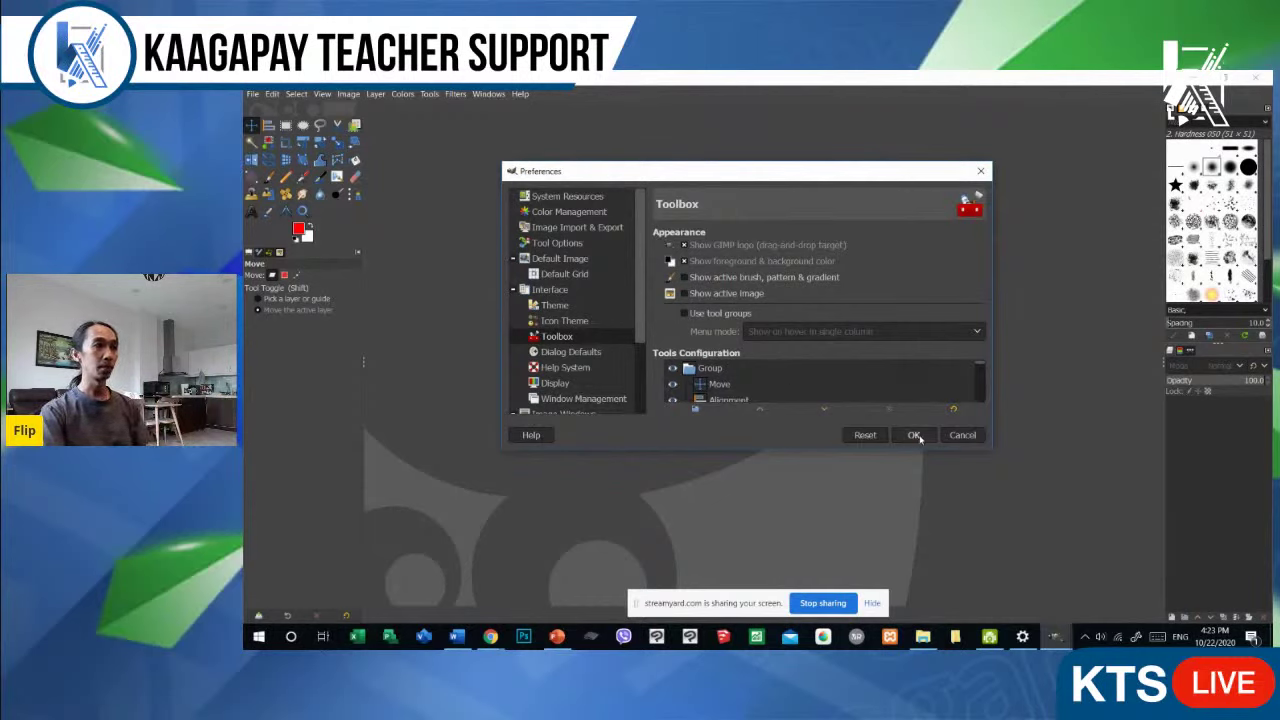
left_click(915, 435)
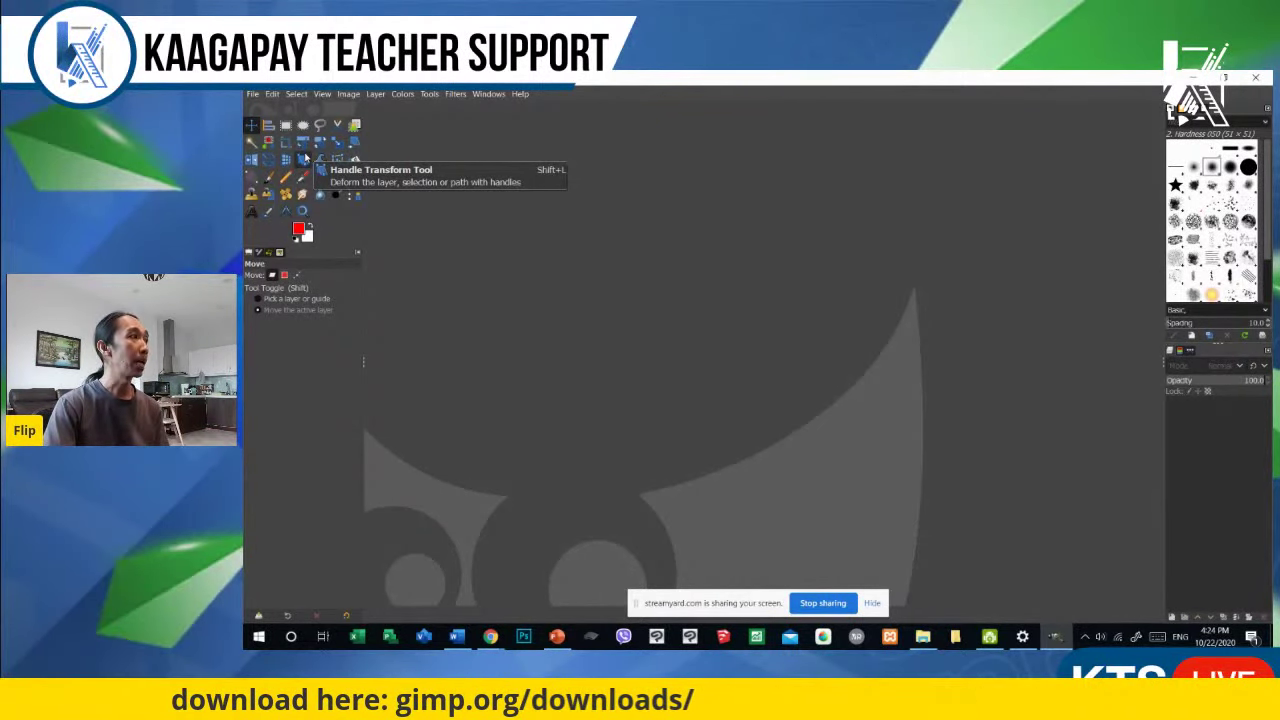
Step: View Device Status, then go through Alignment, Select by Color and Perspective, ending on the Paintbrush (size 51.00)
left_click(272, 252)
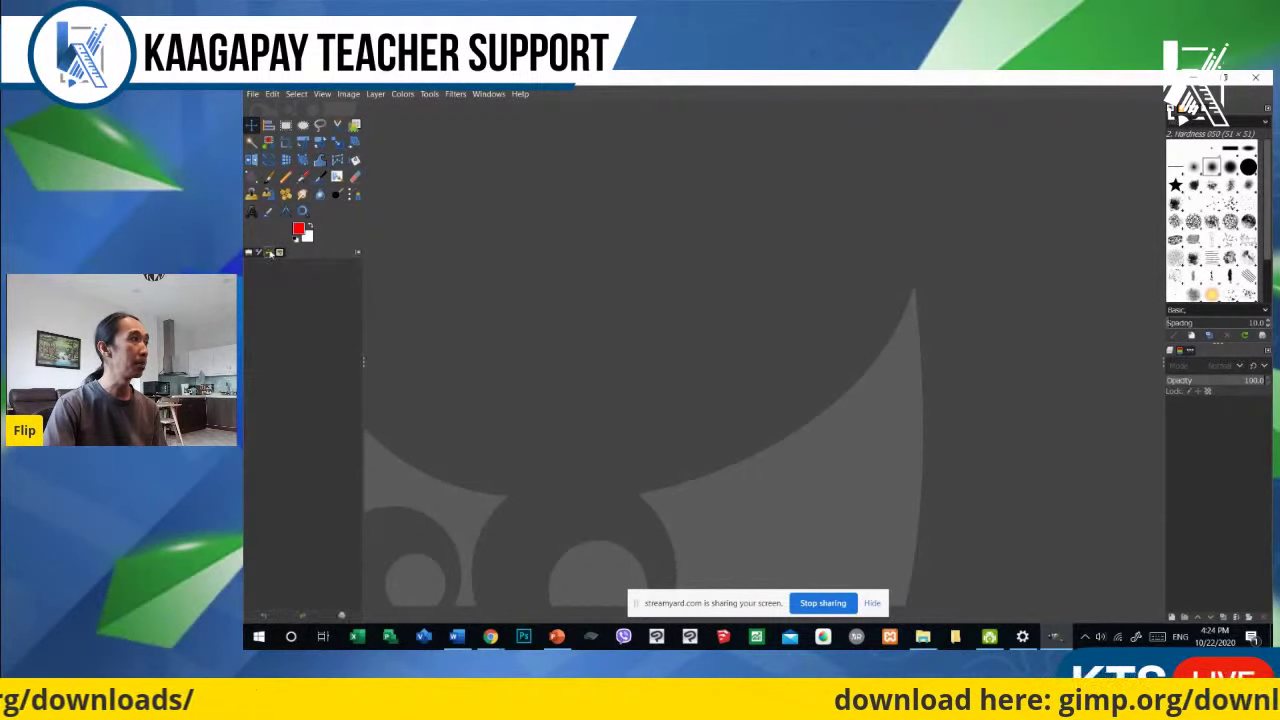
left_click(249, 253)
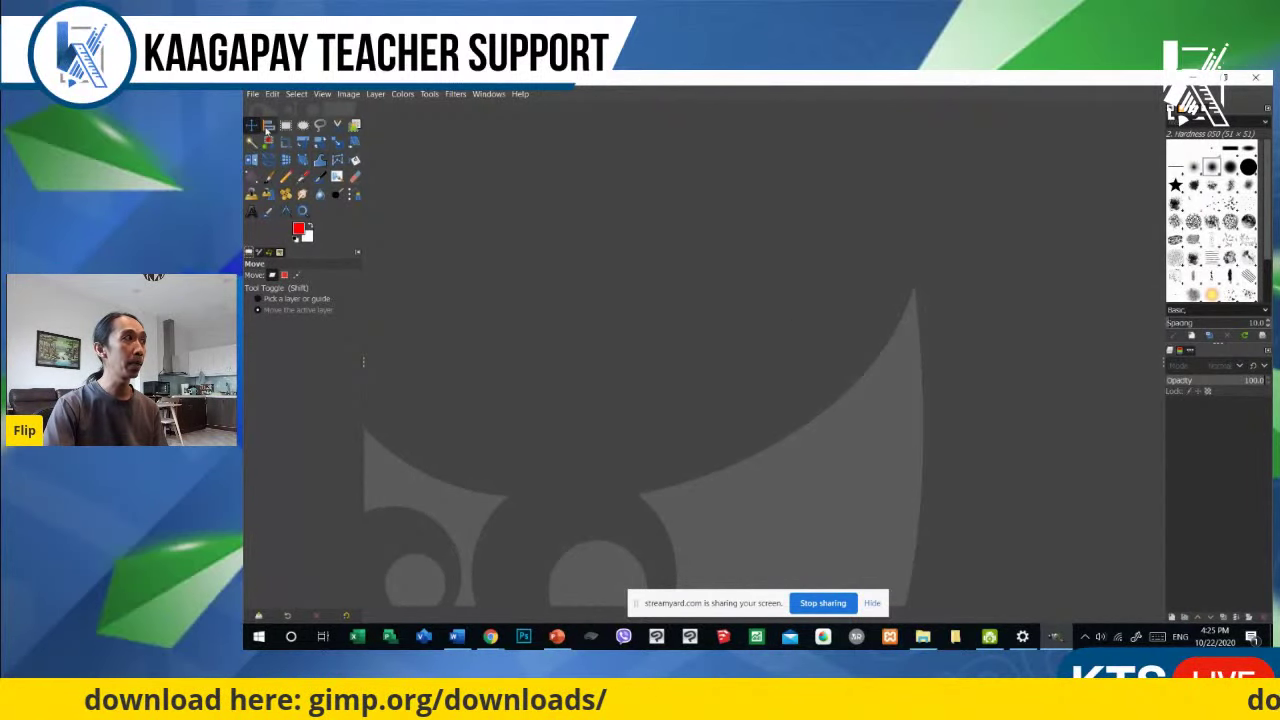
left_click(268, 124)
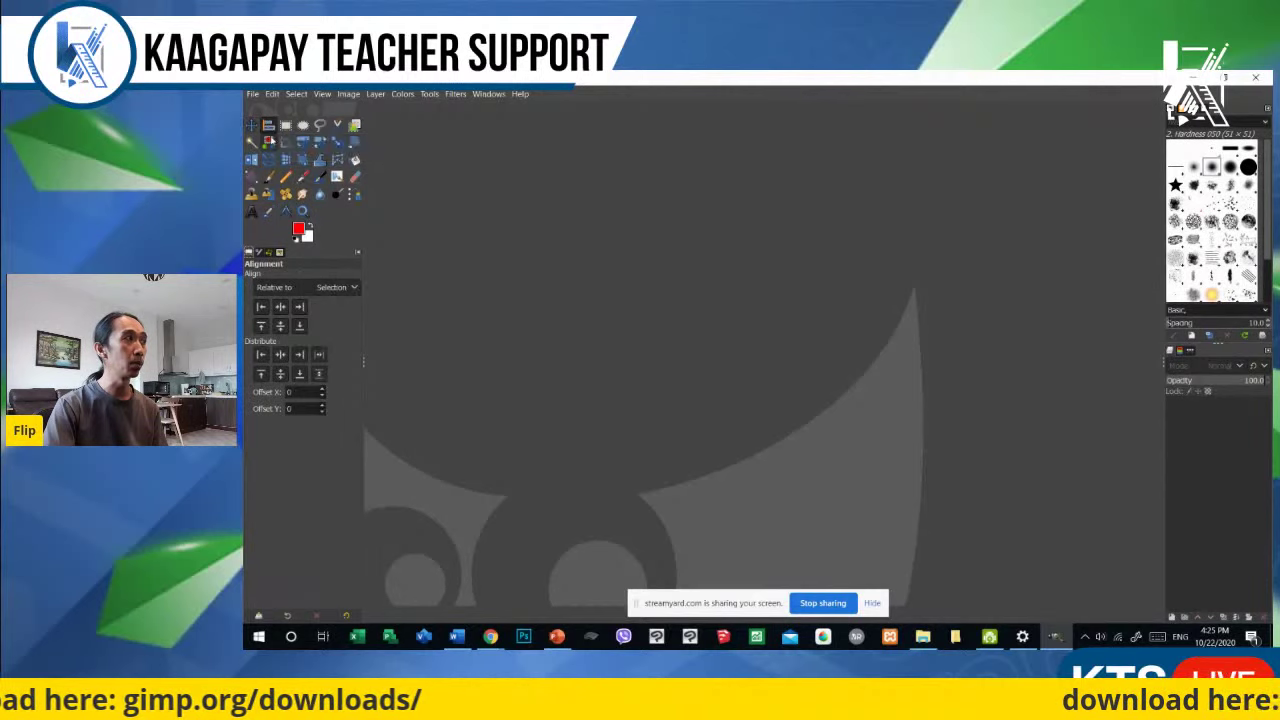
left_click(268, 141)
left_click(268, 160)
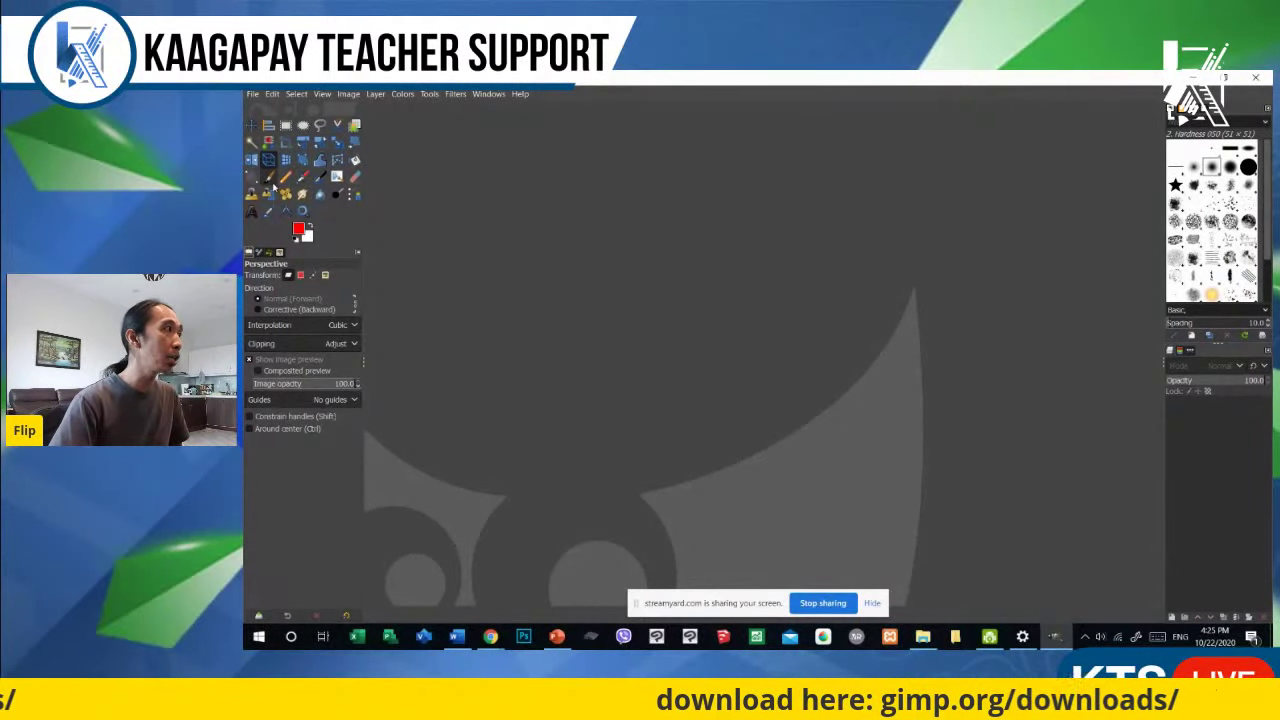
left_click(269, 177)
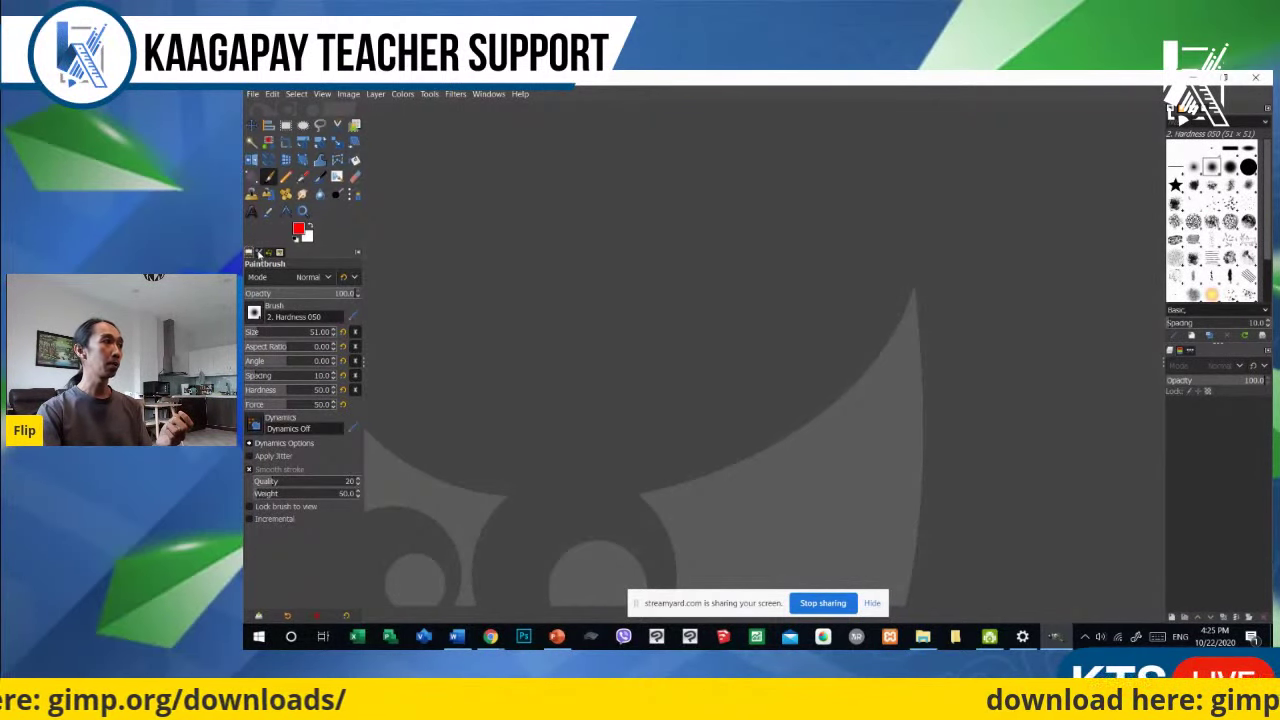
left_click(258, 253)
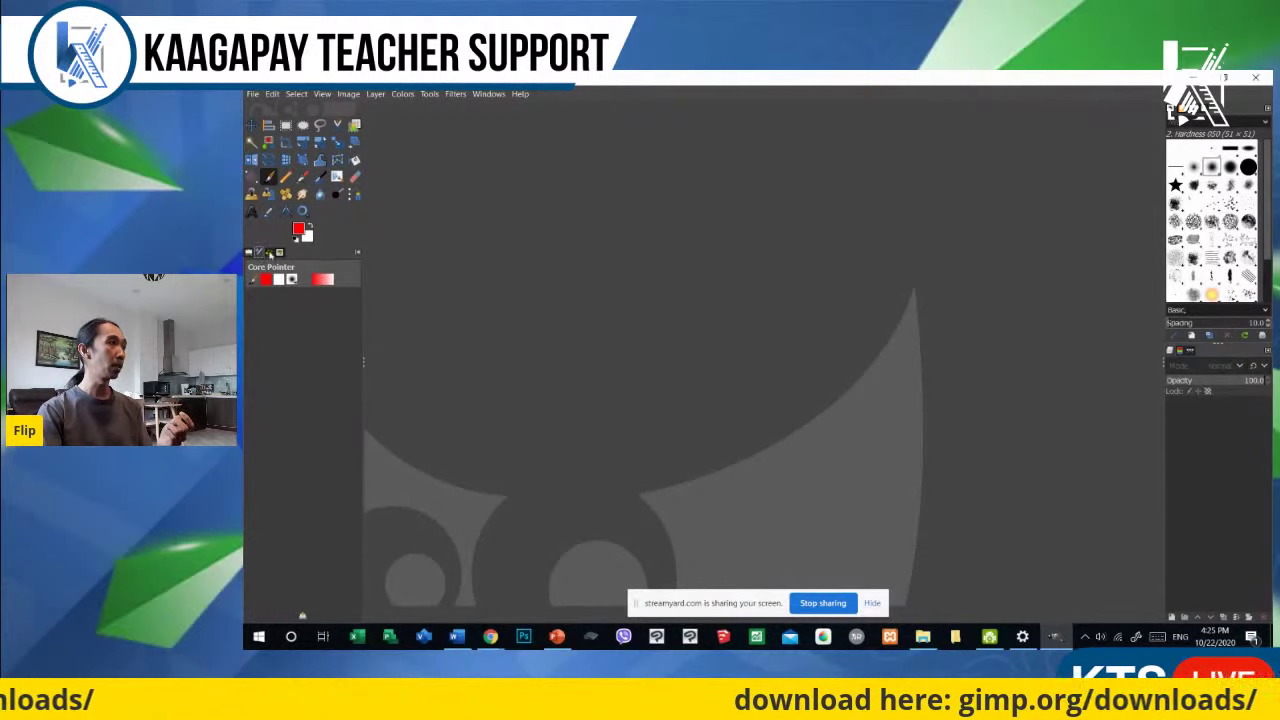
left_click(269, 254)
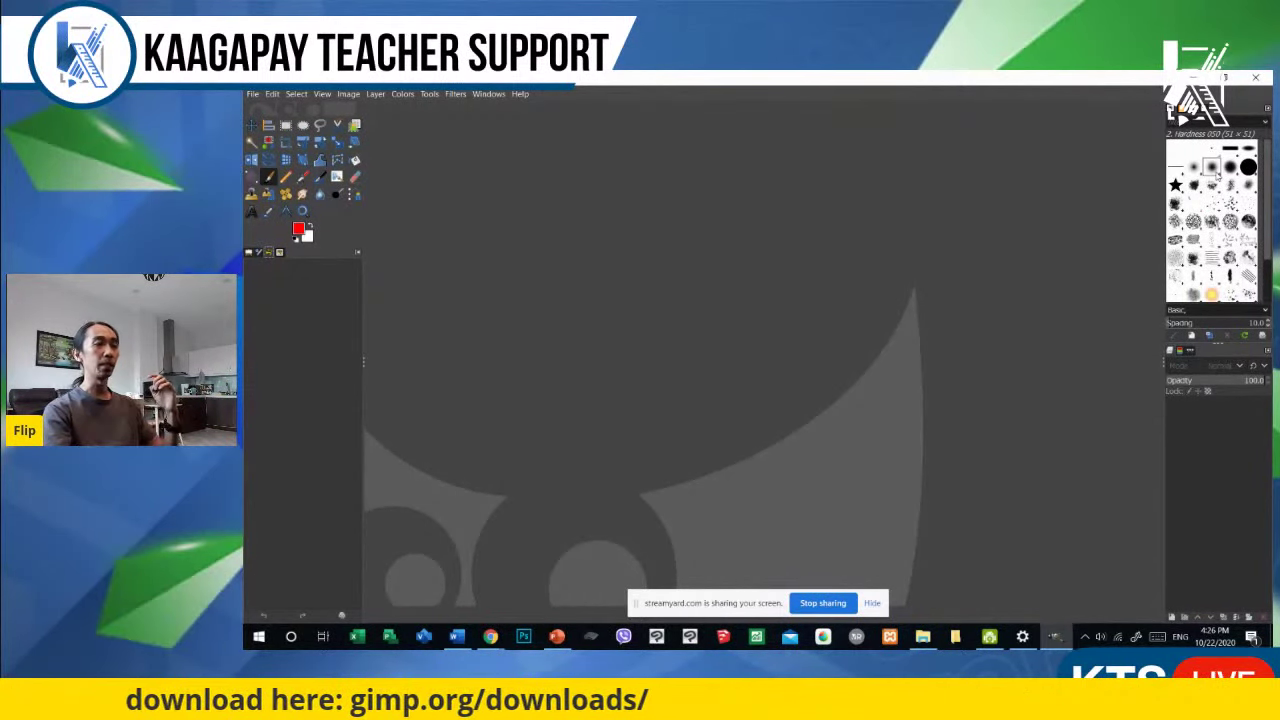
left_click(1183, 119)
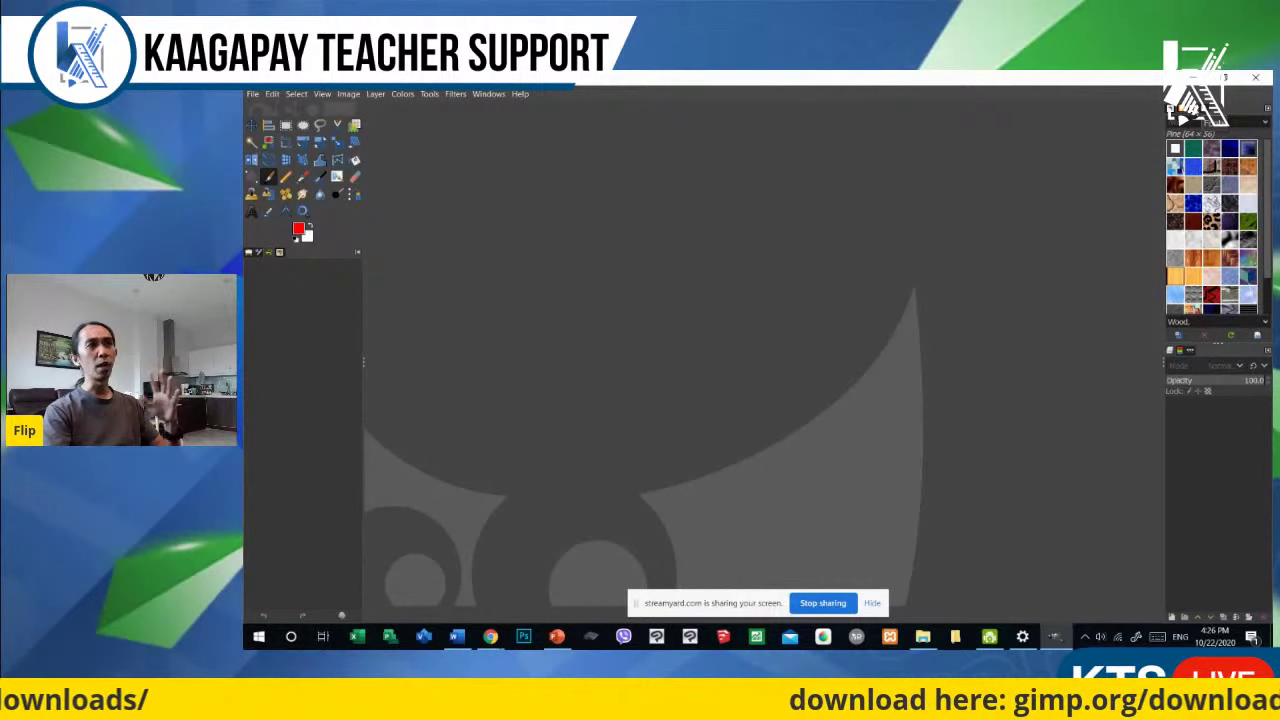
left_click(1200, 119)
left_click(1217, 119)
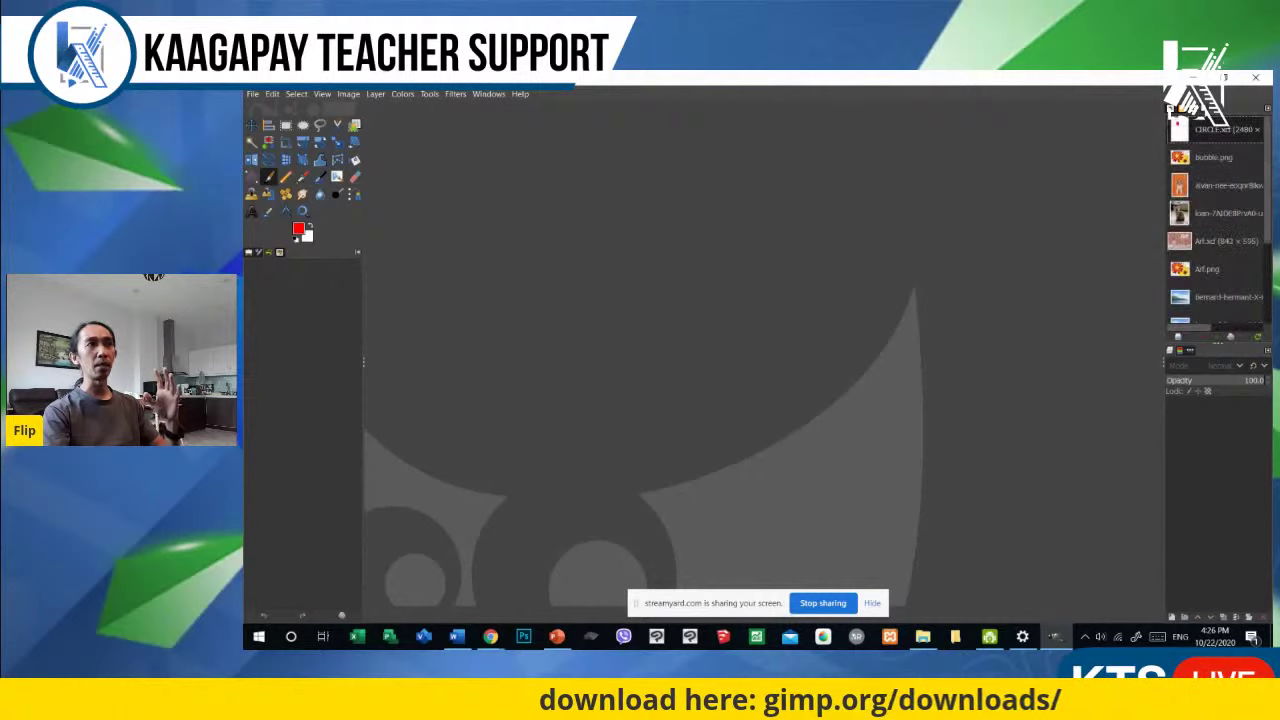
left_click(1178, 119)
left_click(1189, 119)
left_click(1200, 119)
left_click(1217, 119)
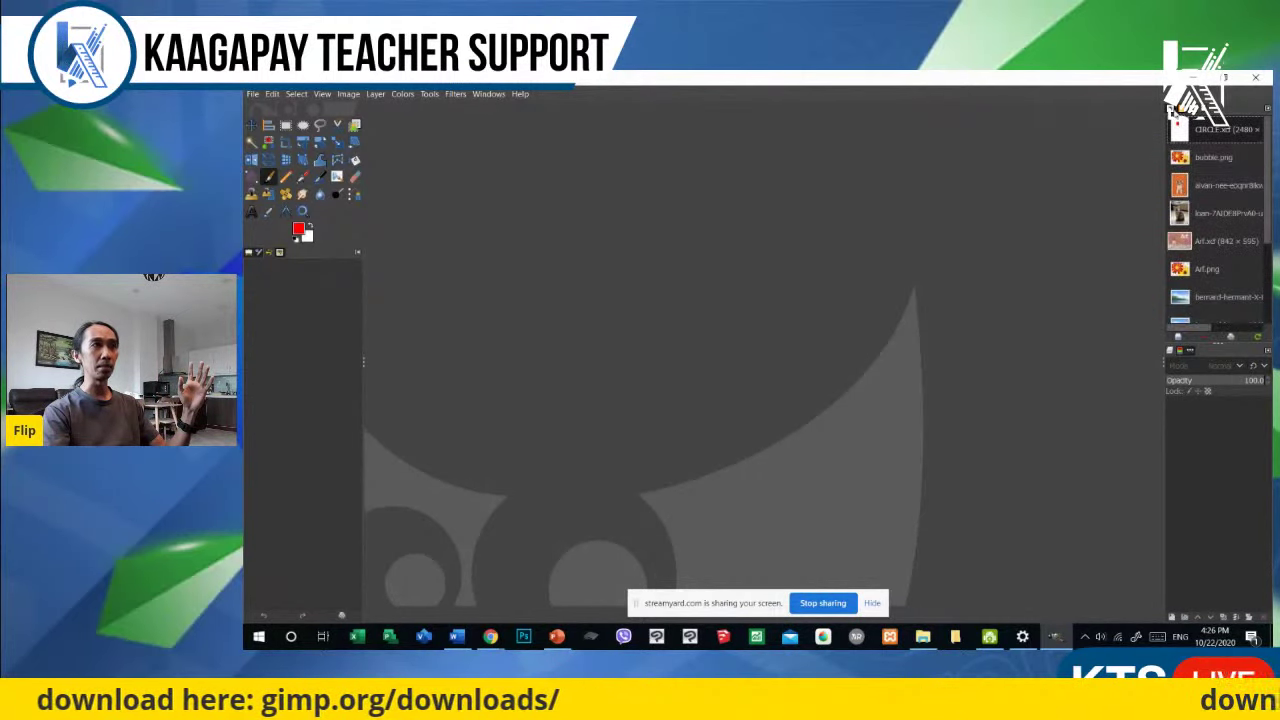
left_click(1178, 119)
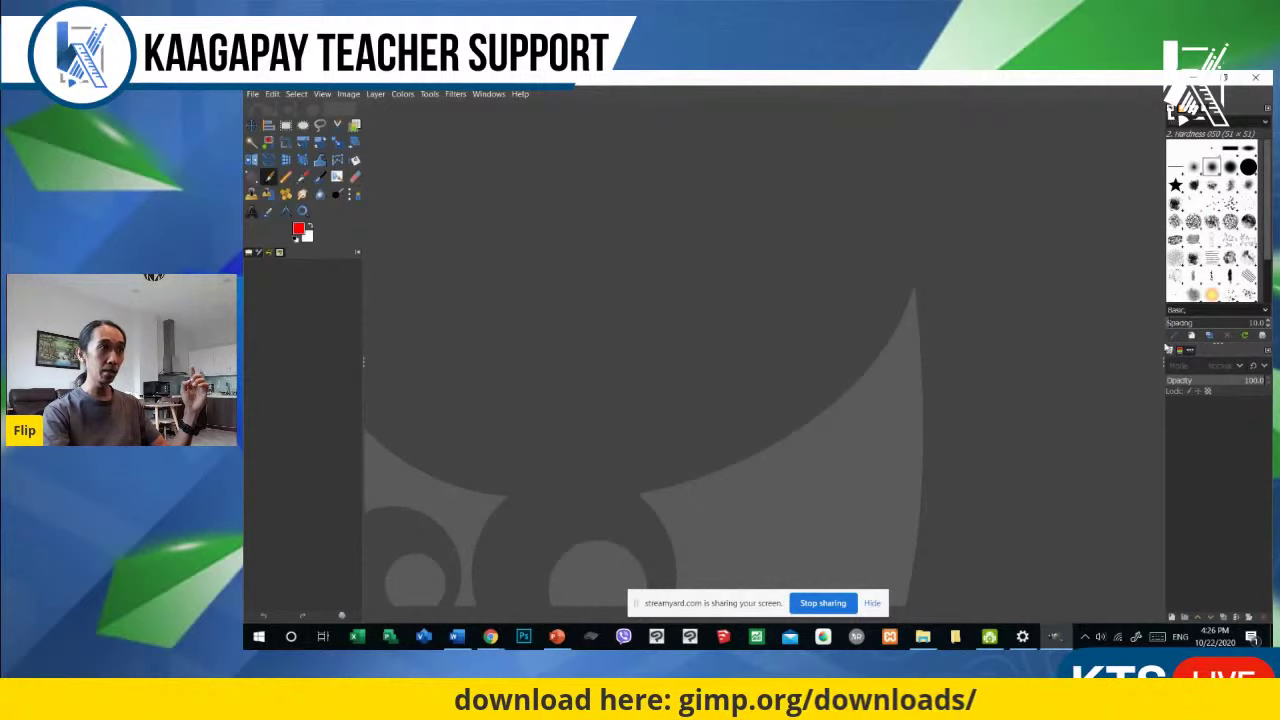
left_click_drag(1163, 335, 1097, 330)
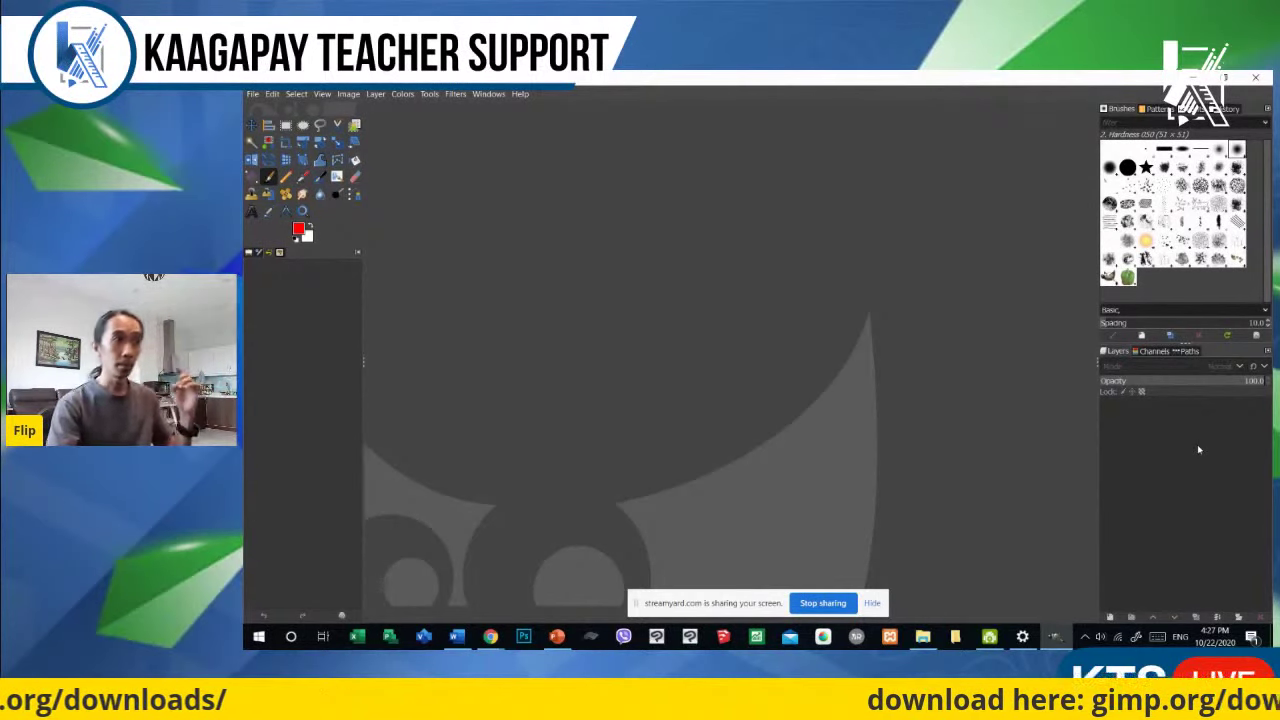
Step: Look at the Channels and Paths tabs, then return to the empty Layers list
left_click(1151, 352)
left_click(1188, 352)
left_click(1114, 353)
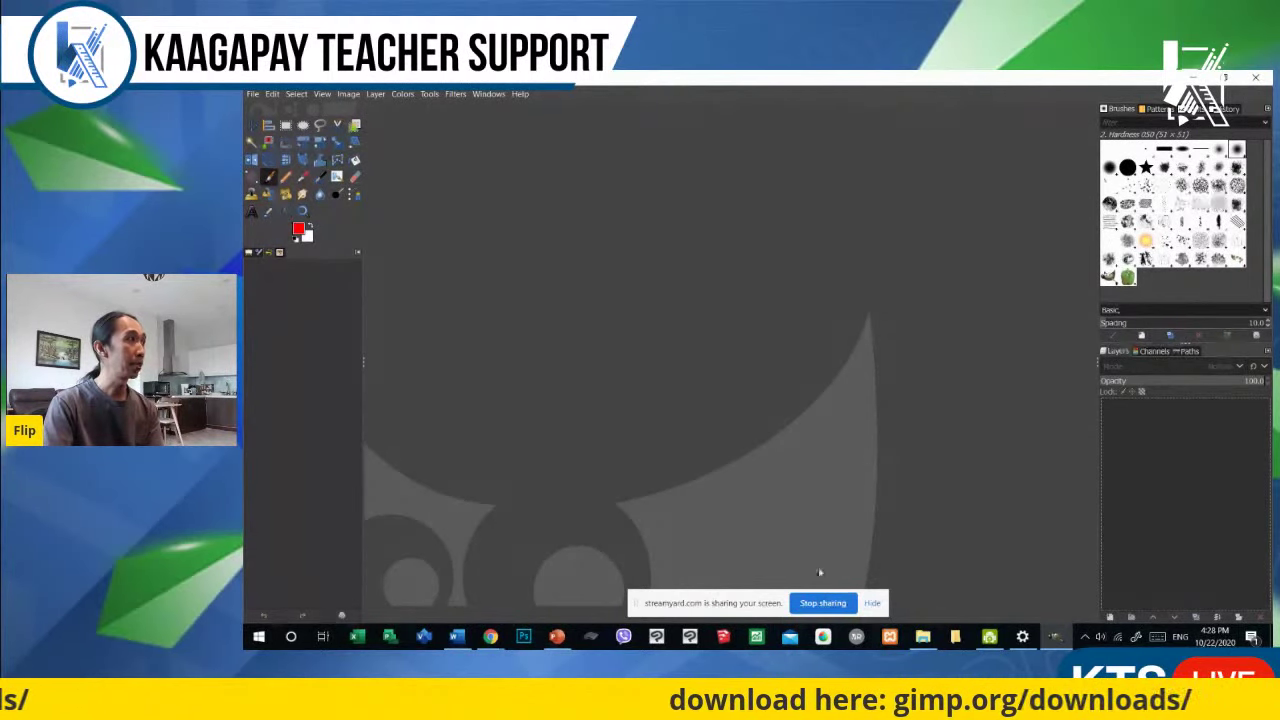
Step: Open the Create a New Image dialog, move it toward the centre, then cancel it
left_click(261, 95)
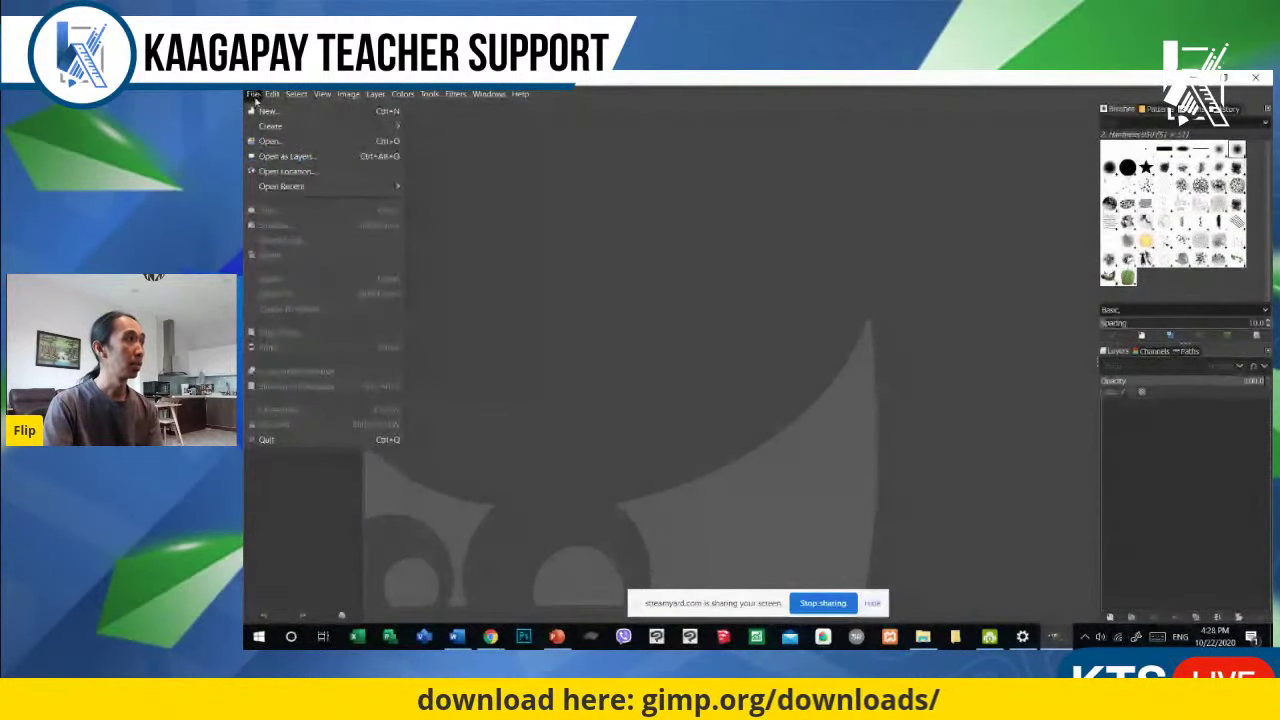
left_click(262, 110)
left_click_drag(360, 95, 737, 190)
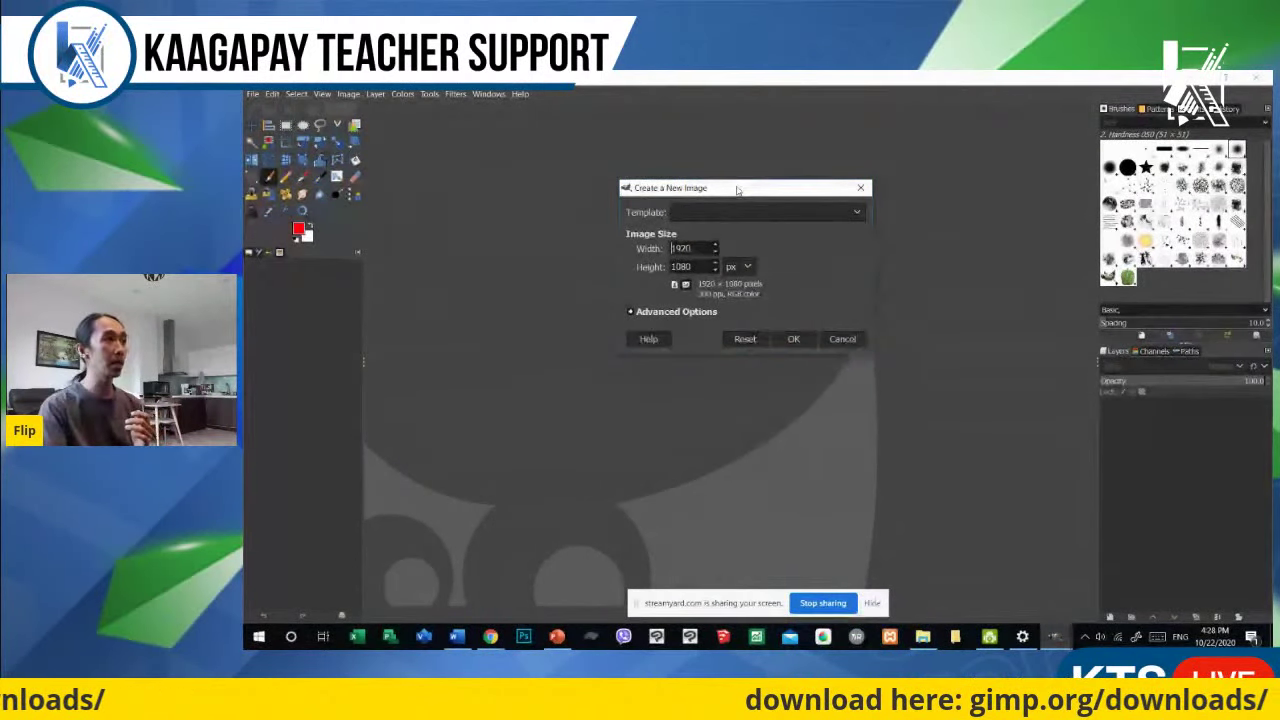
left_click_drag(737, 190, 668, 150)
key("Escape")
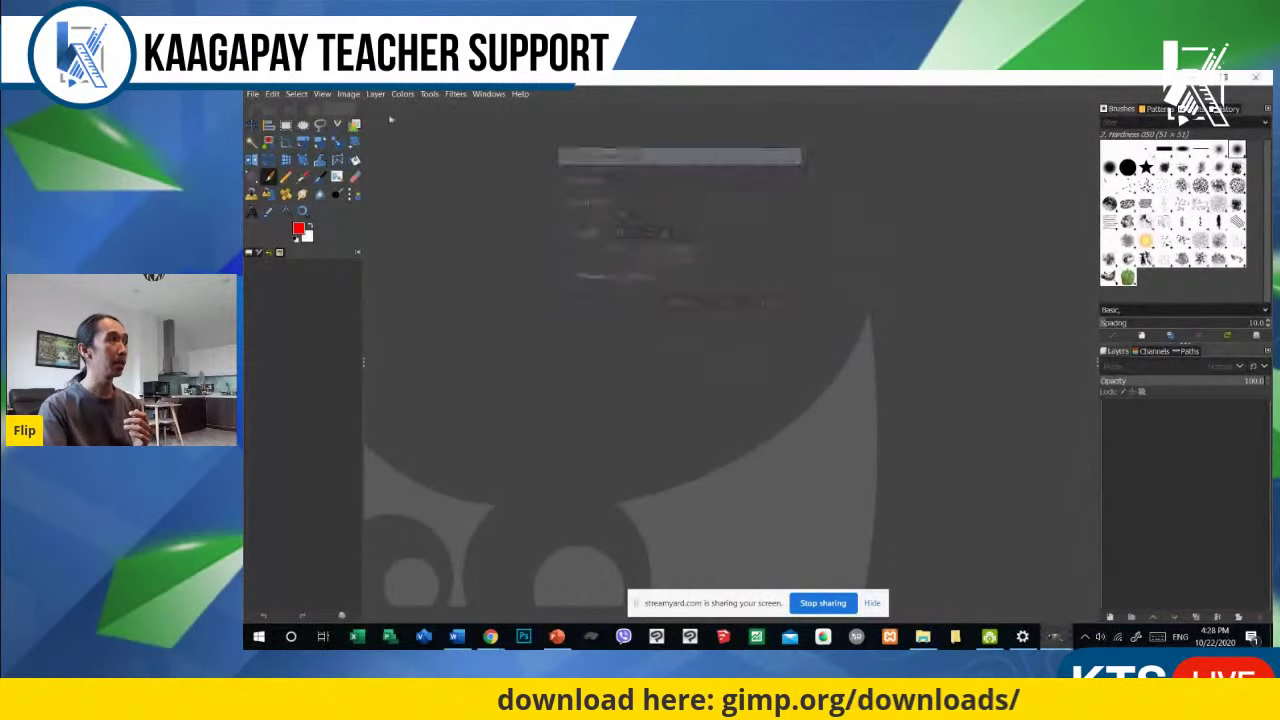
Step: Reopen Create a New Image and choose the A4 (300 ppi) template, 2480 × 3508 pixels
left_click(252, 95)
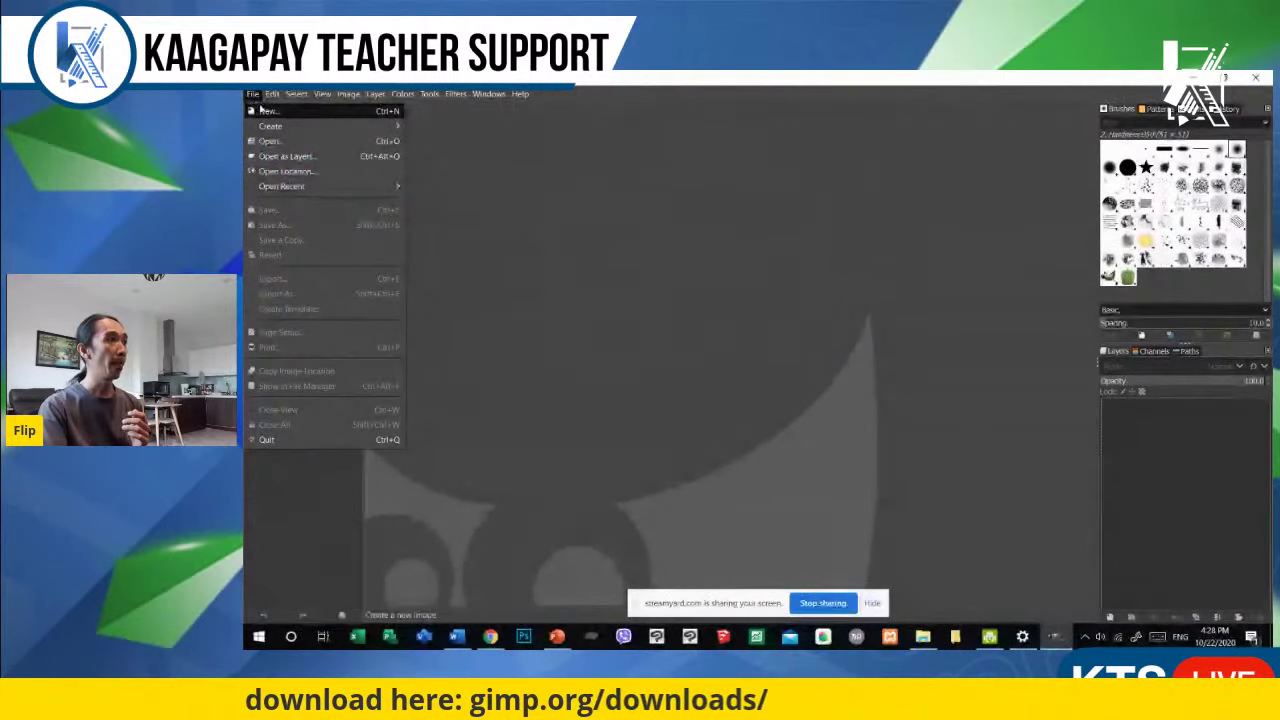
left_click(264, 111)
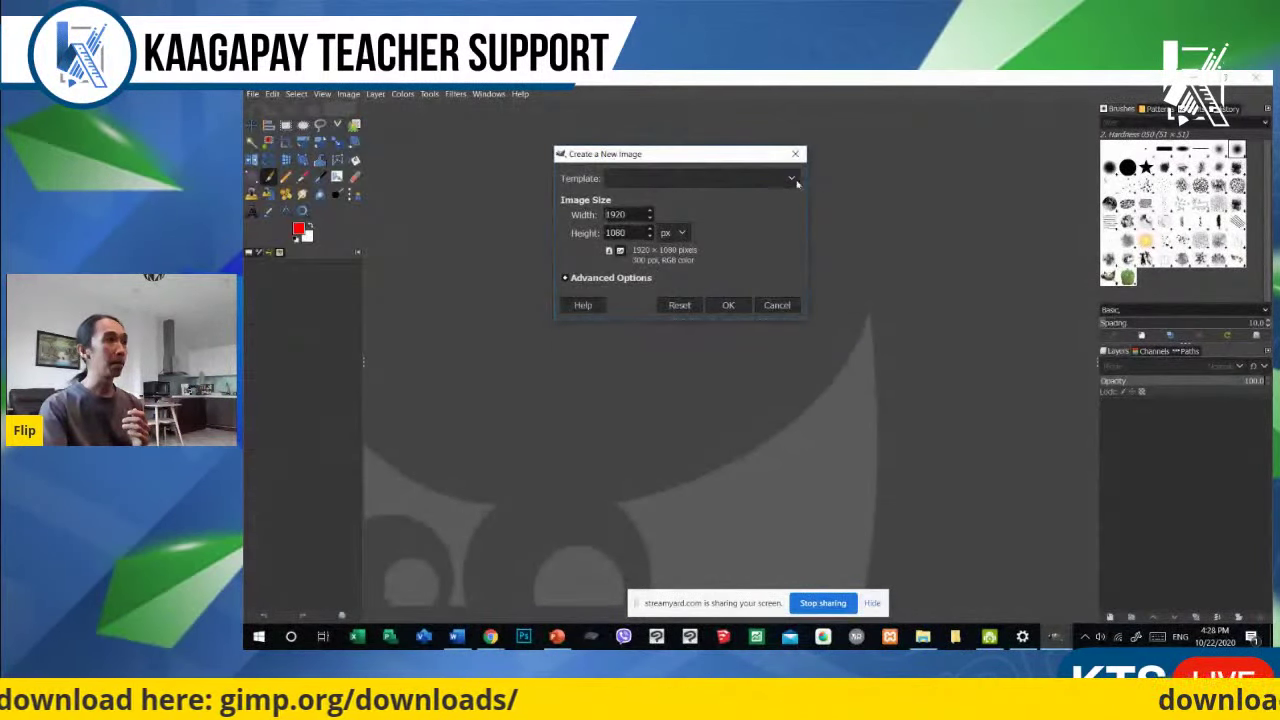
left_click(791, 179)
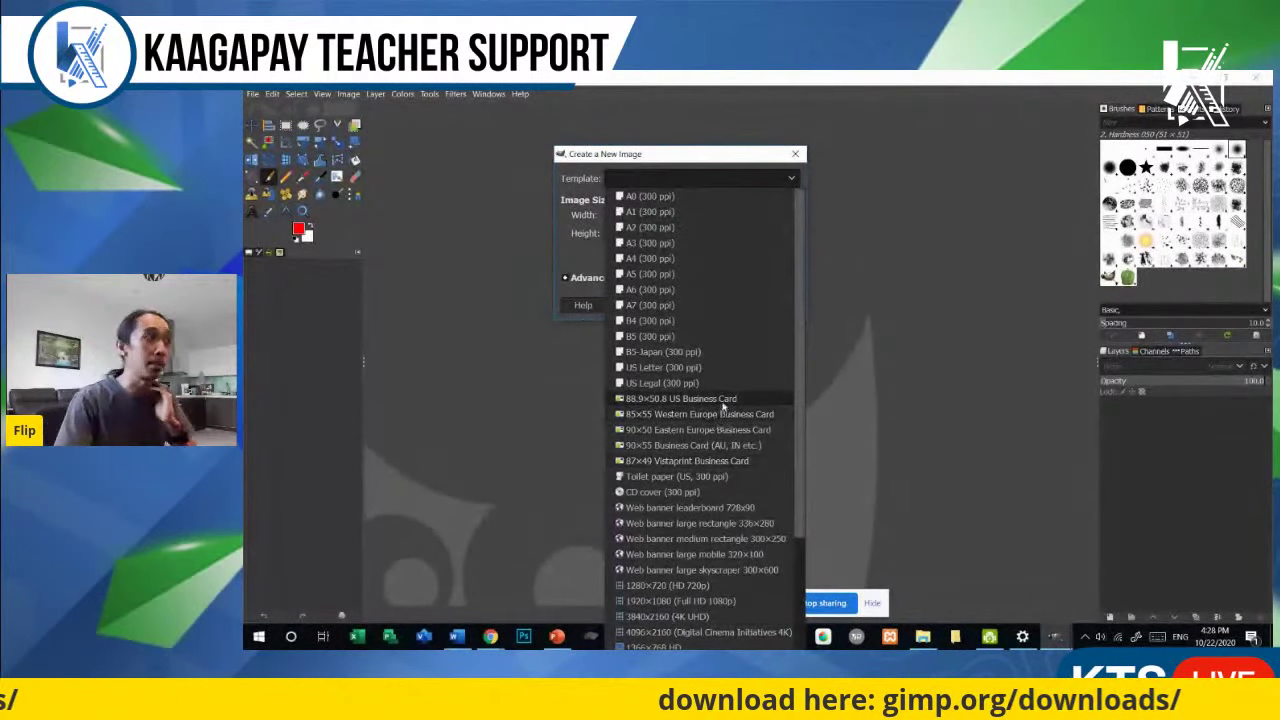
left_click(643, 260)
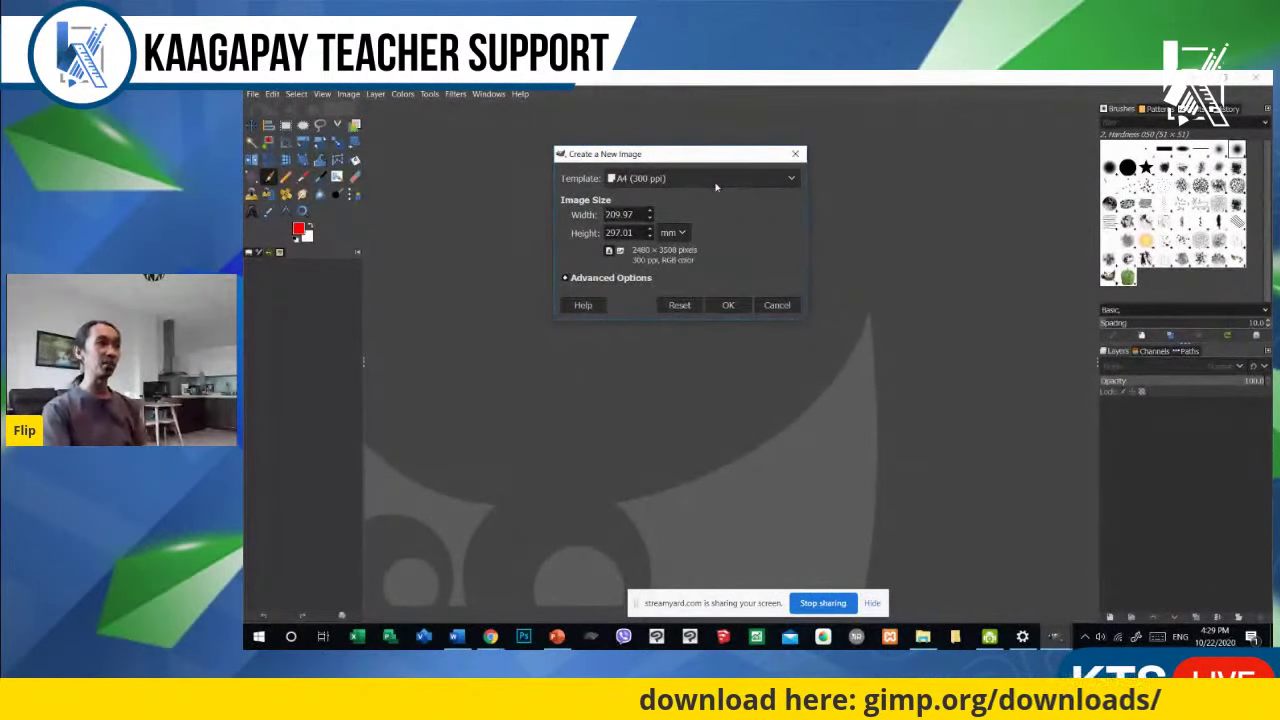
Step: Set X and Y resolution to 72 ppi under Advanced Options, giving 595 × 842 pixels
left_click(565, 279)
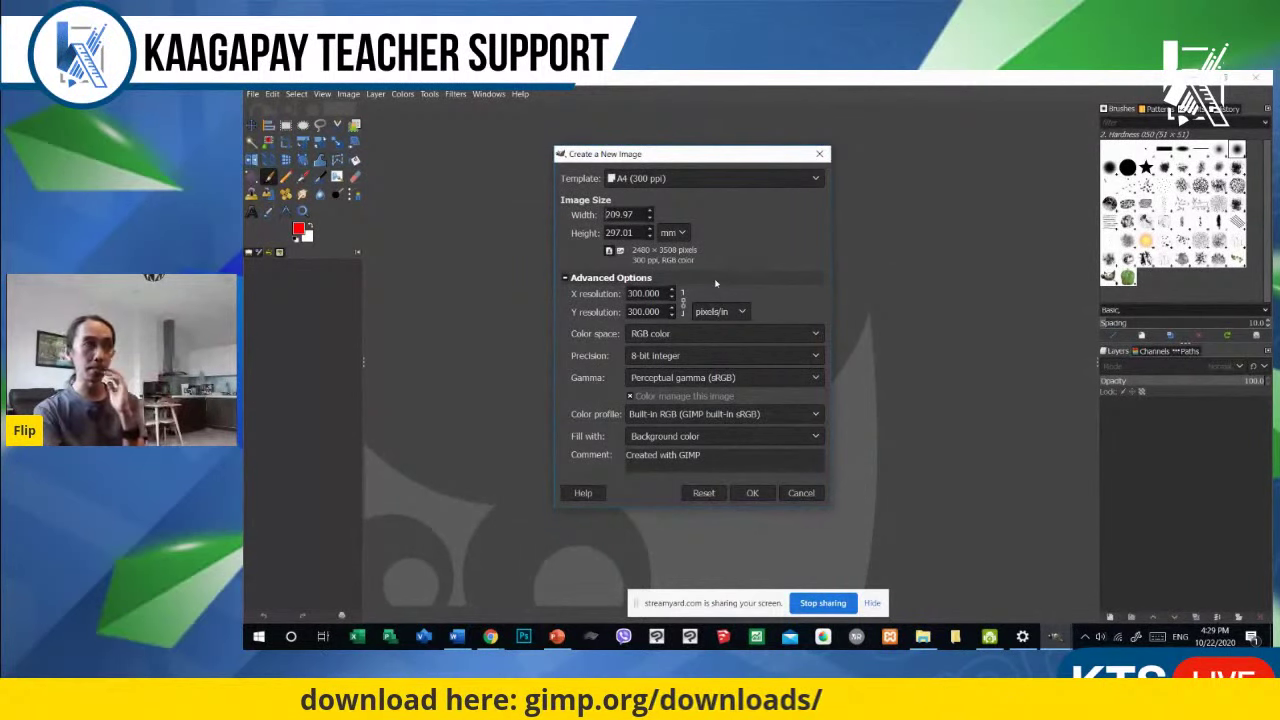
type("72")
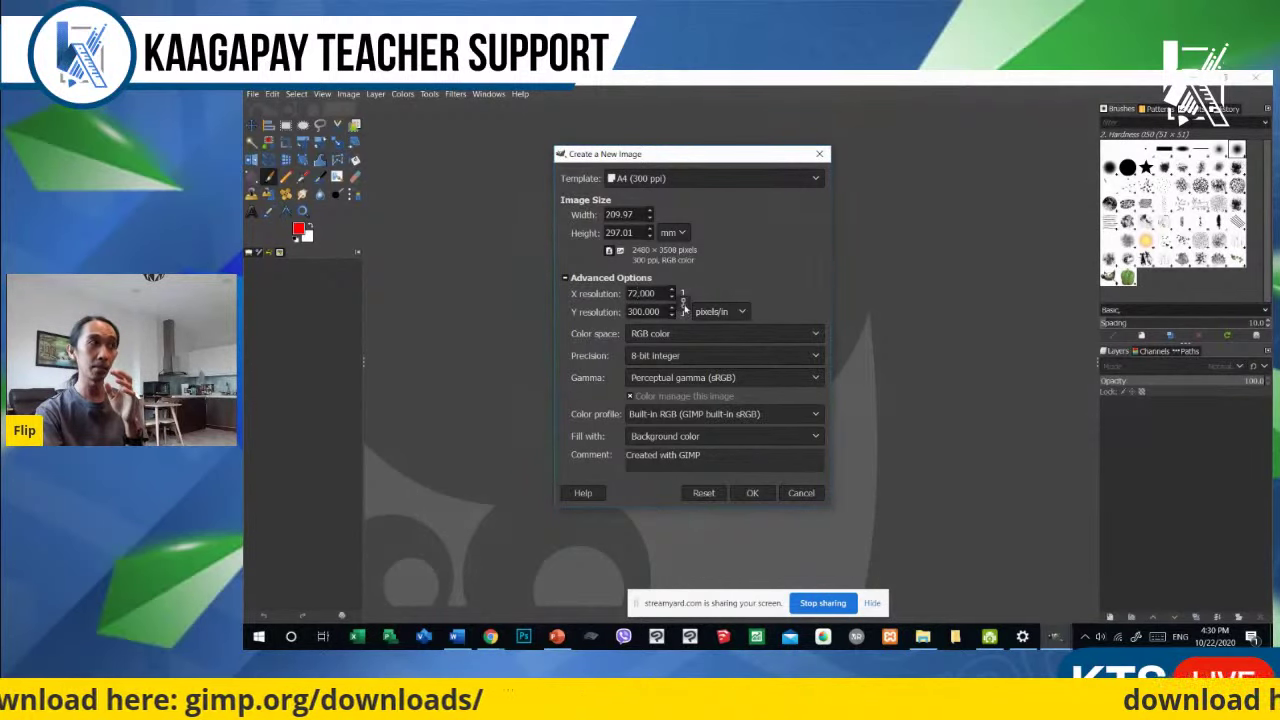
left_click(638, 310)
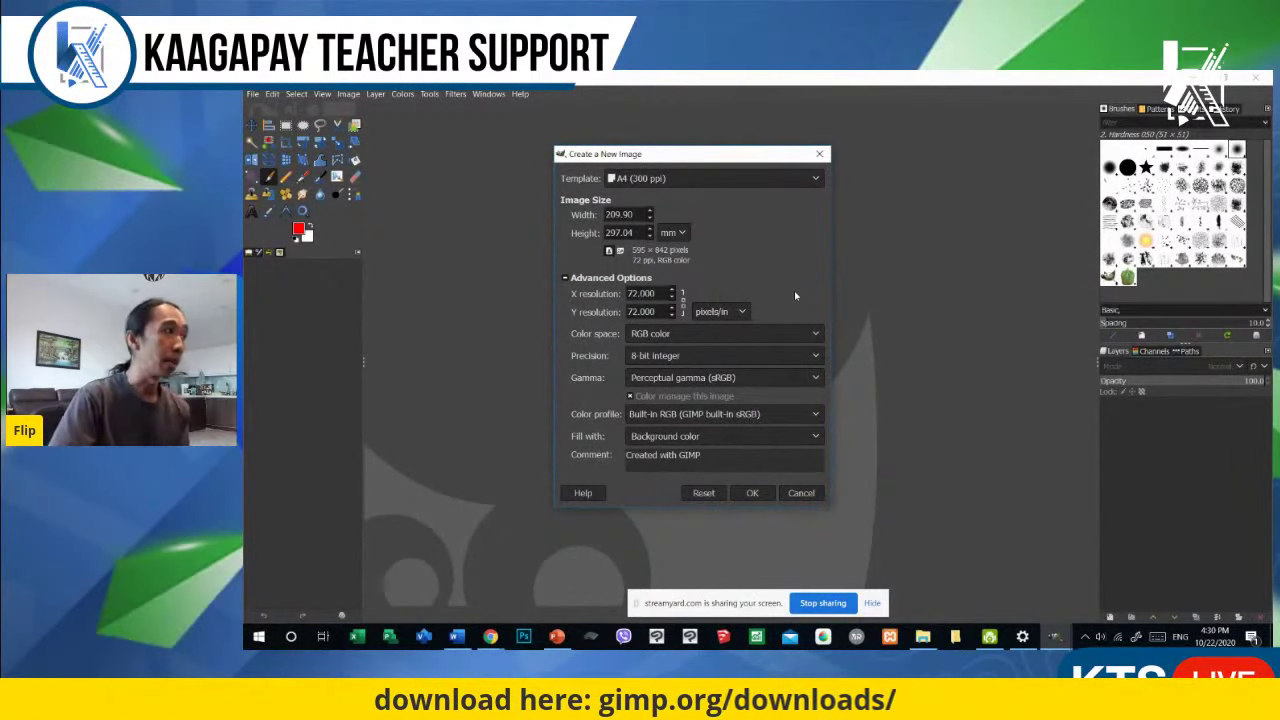
left_click(707, 337)
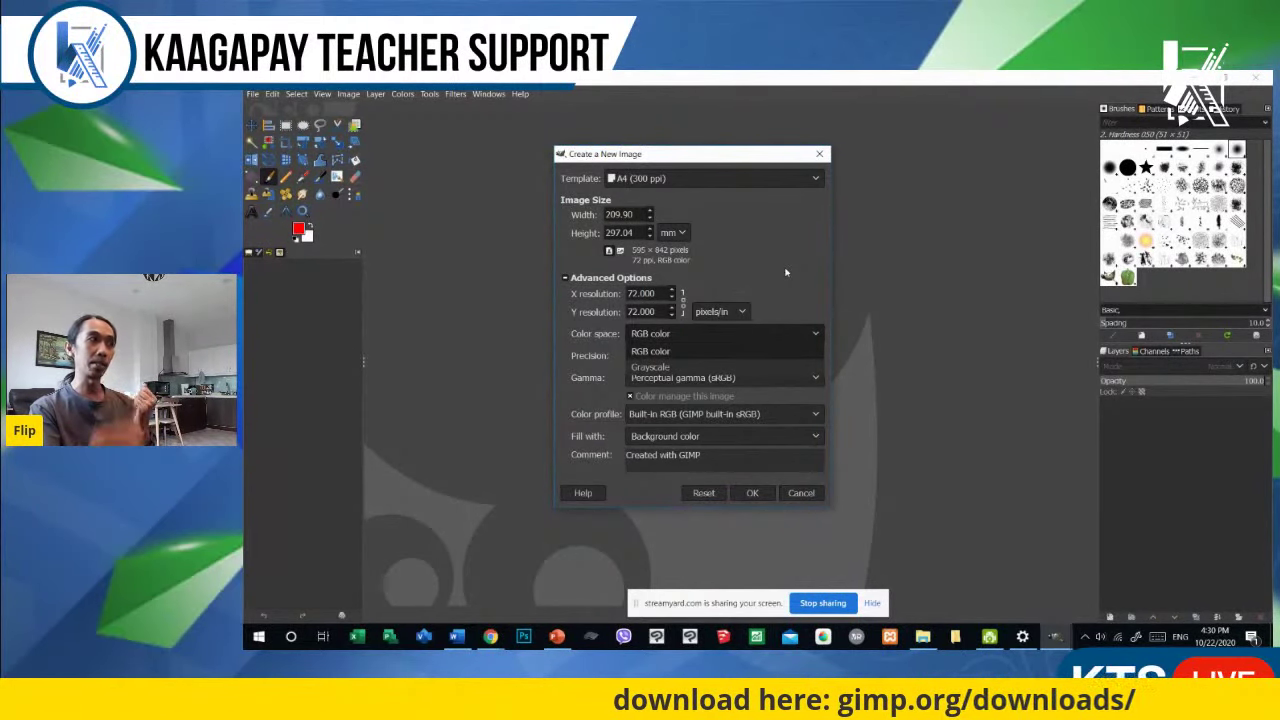
Step: Keep RGB color as the new image's colour space
key("Escape")
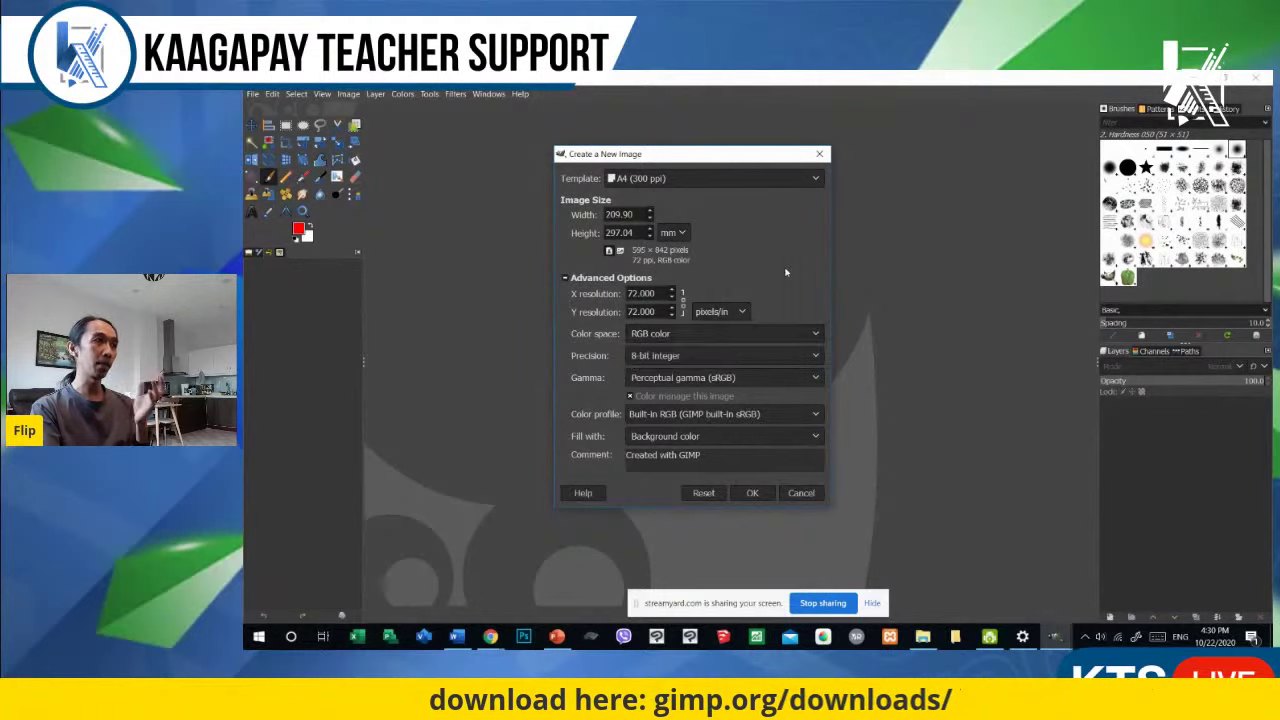
left_click(716, 334)
left_click(678, 352)
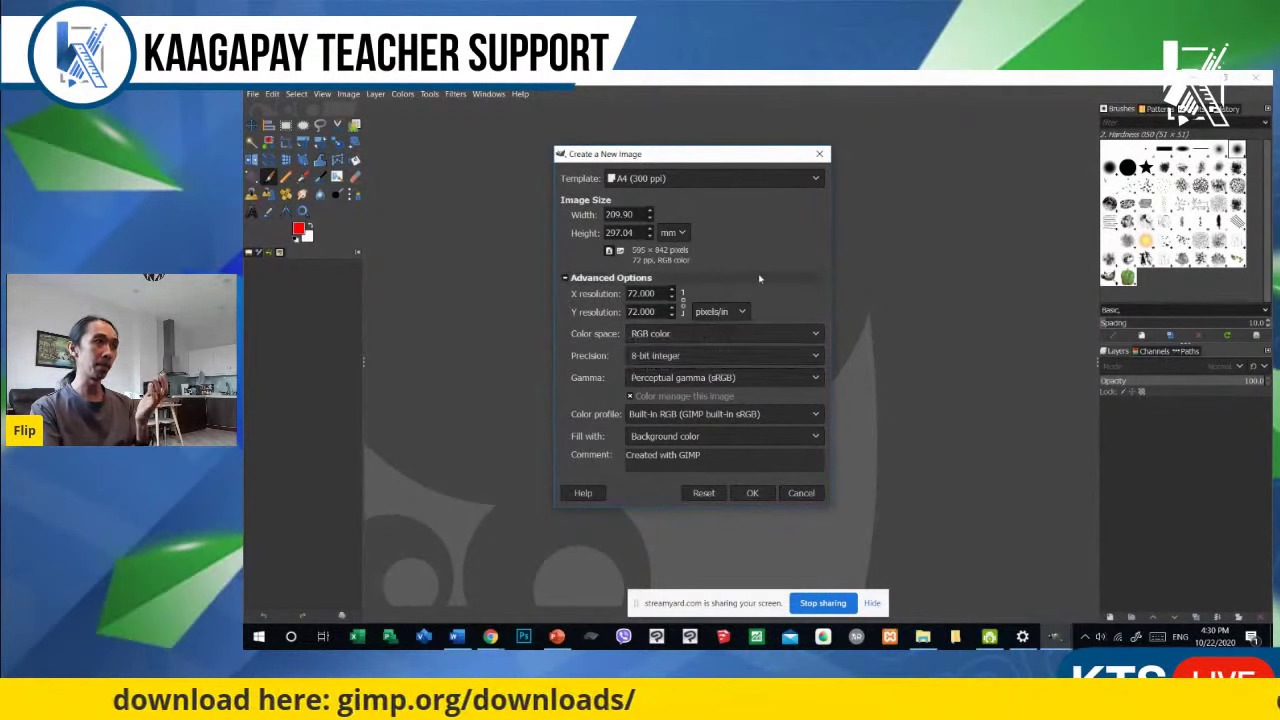
left_click(712, 334)
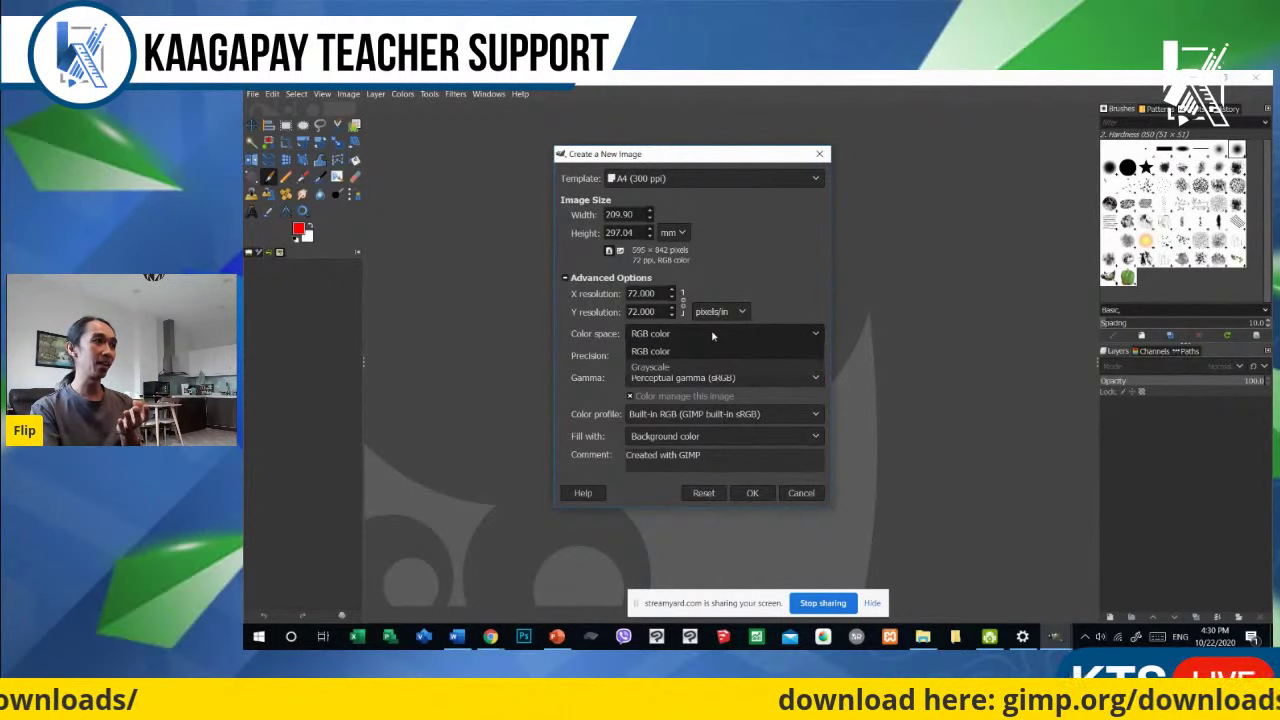
left_click(663, 345)
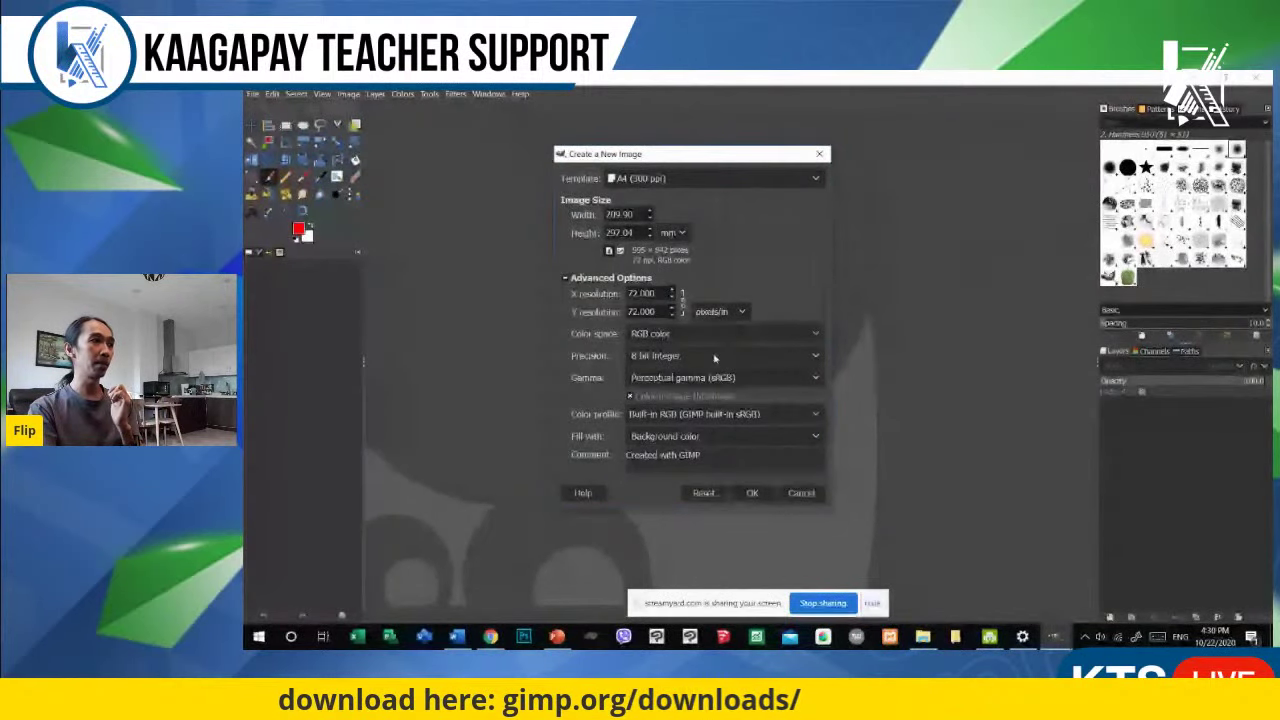
Step: Try 32-bit integer and 8-bit integer precision, then switch gamma to Linear light
left_click(714, 356)
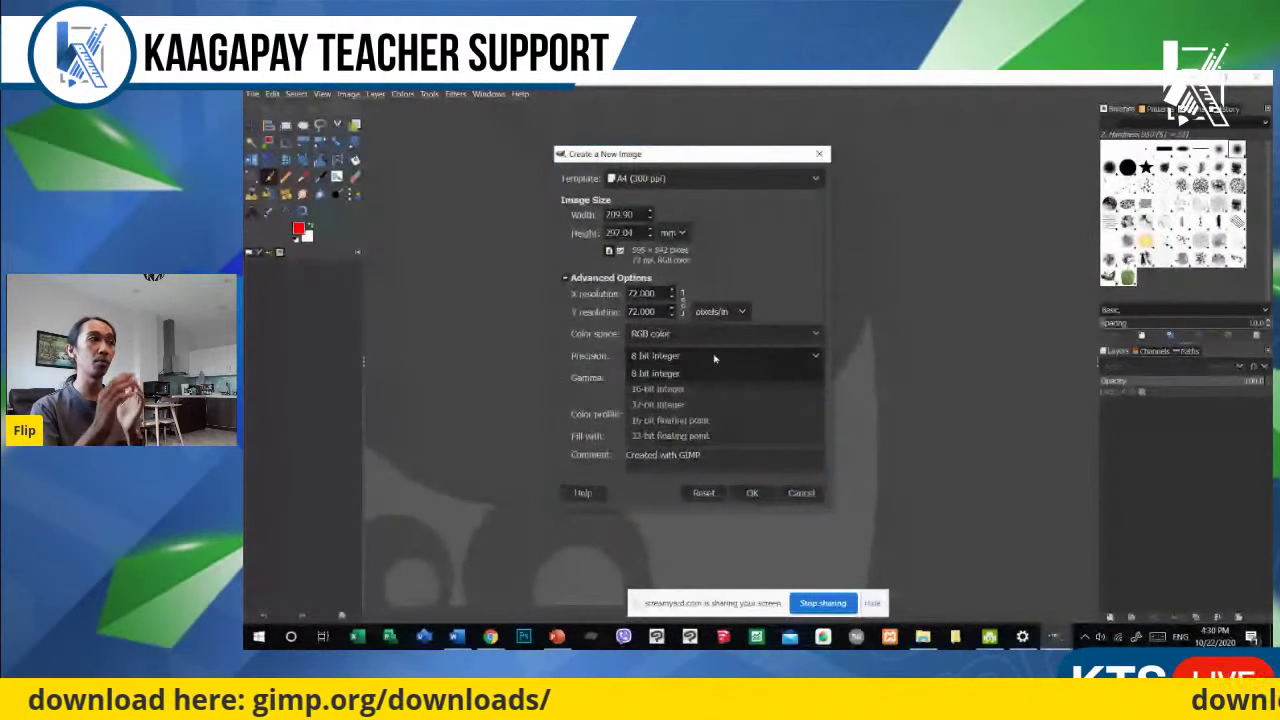
left_click(676, 405)
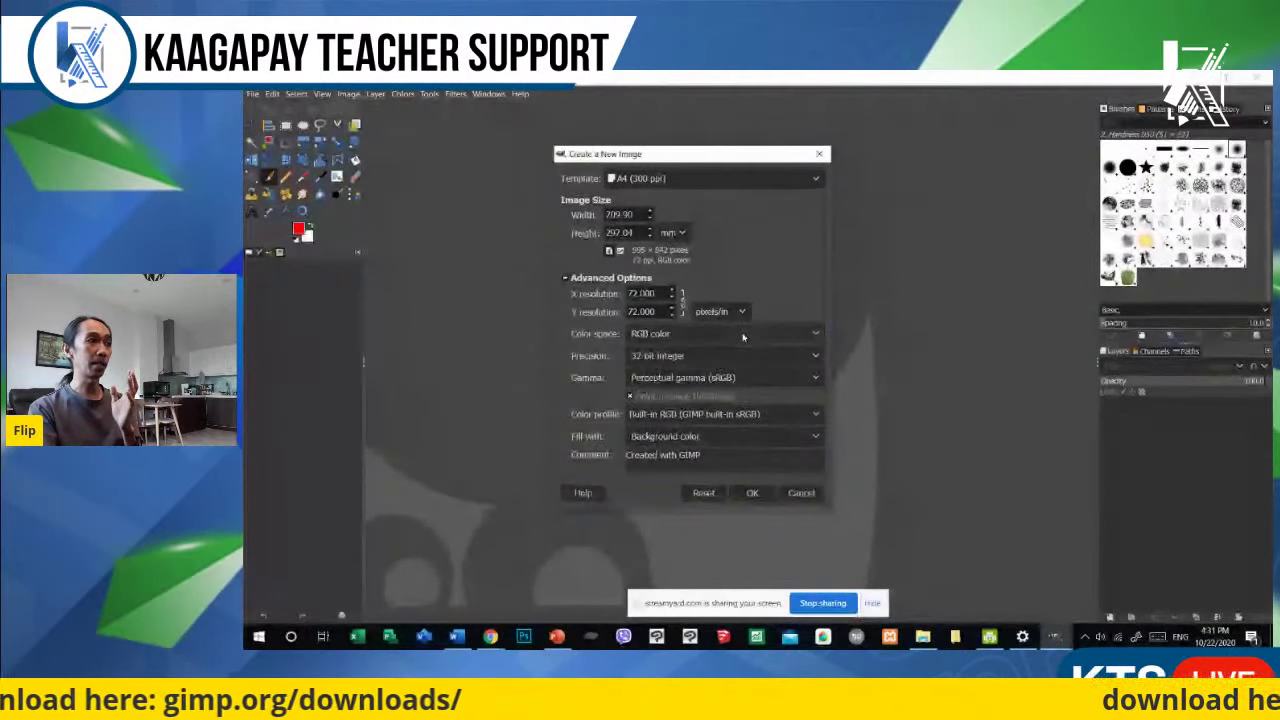
left_click(705, 377)
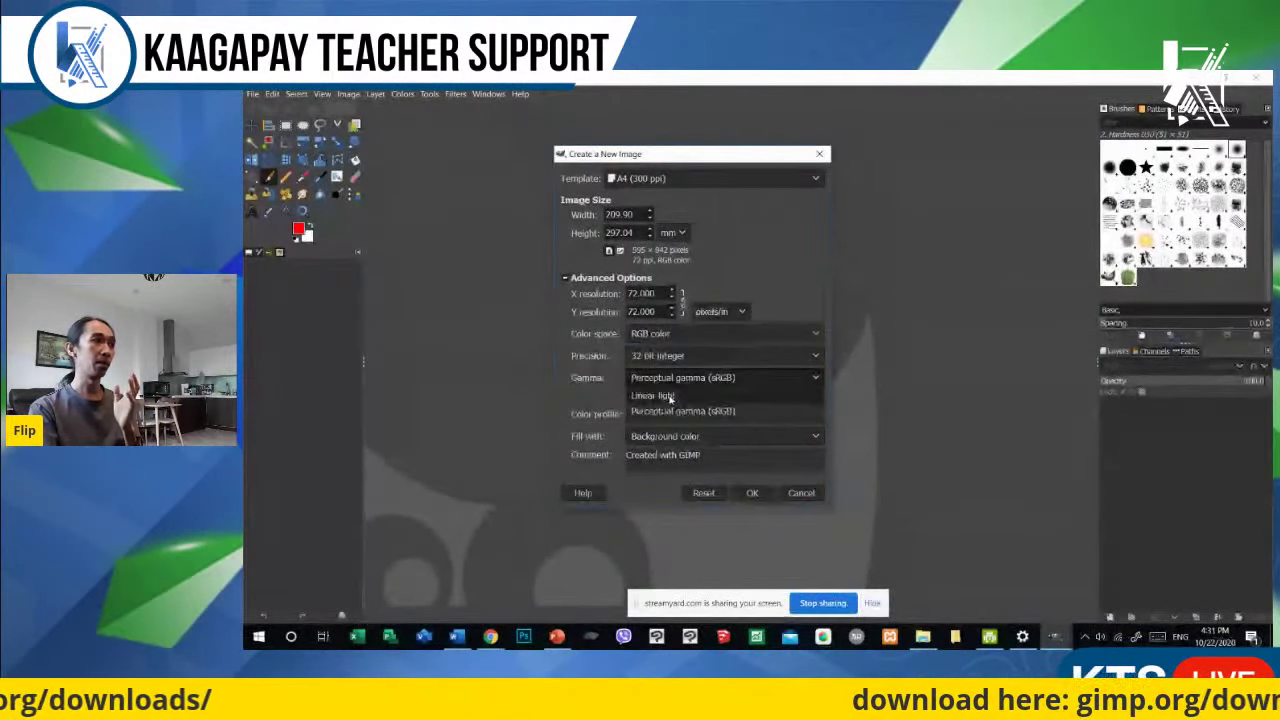
left_click(708, 380)
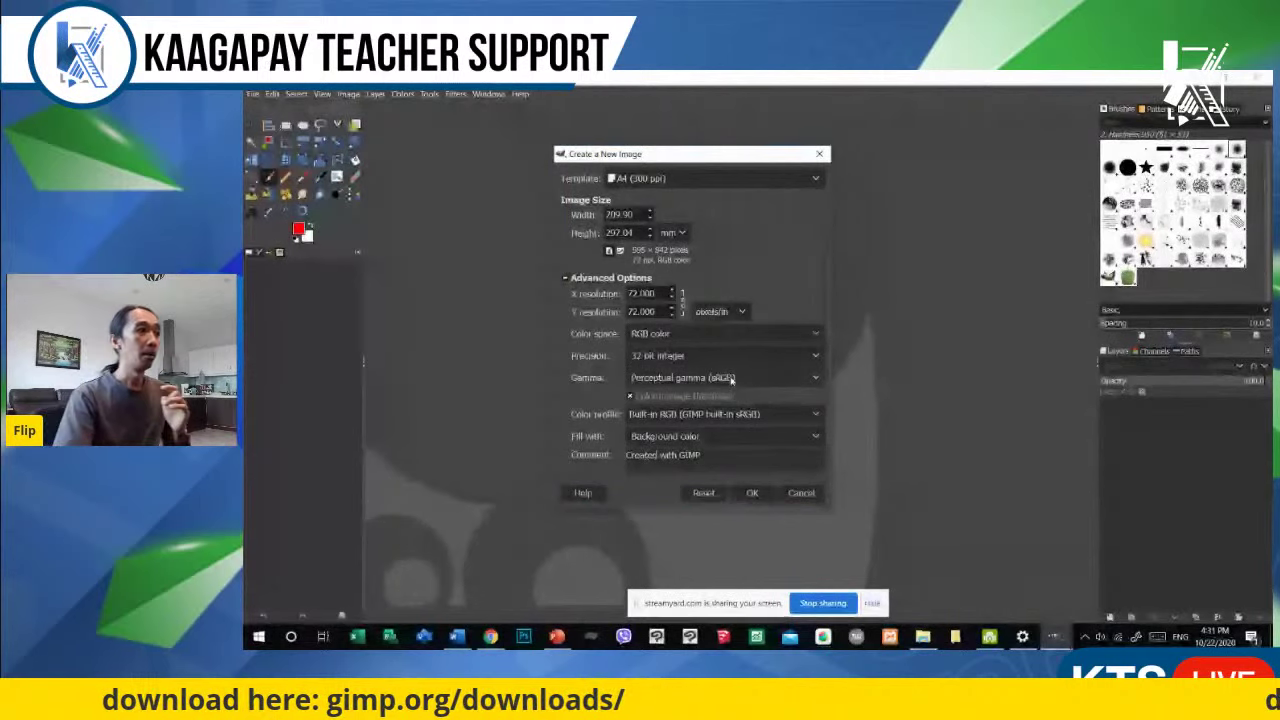
left_click(655, 356)
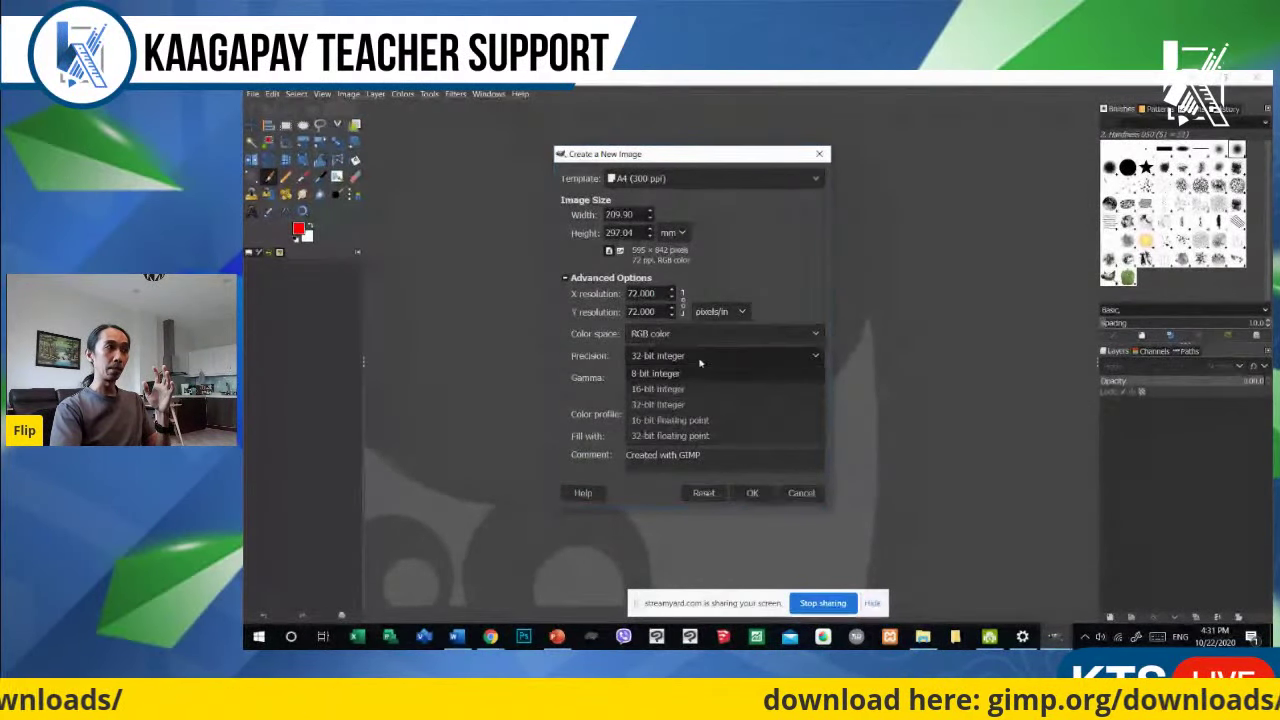
left_click(645, 374)
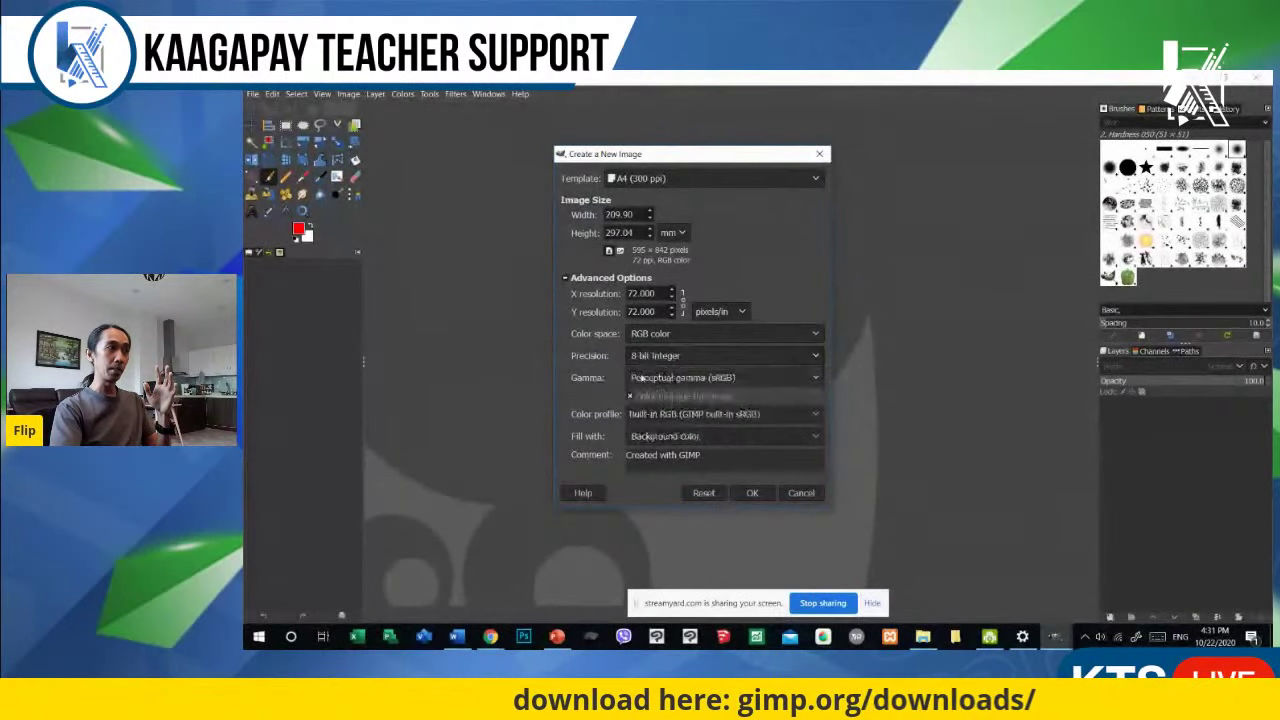
left_click(643, 378)
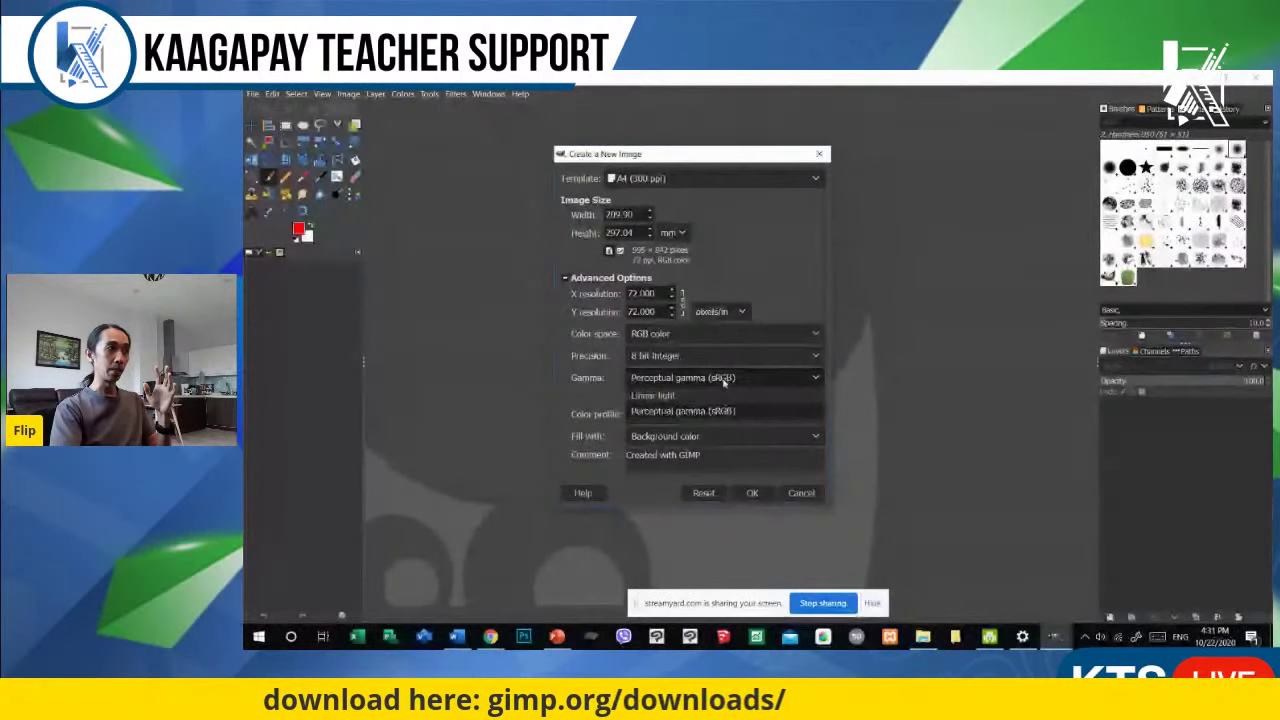
left_click(670, 396)
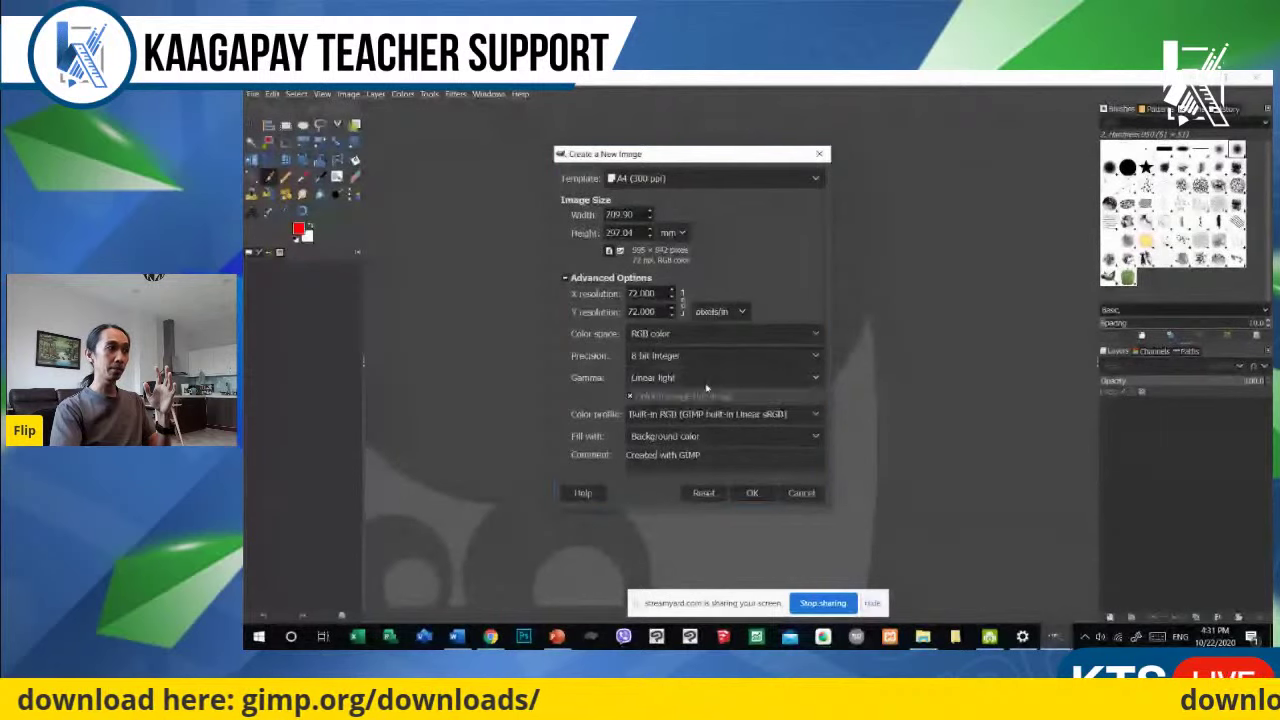
Step: After trying 32-bit floating point, settle on 32-bit integer precision with Linear light gamma
left_click(672, 360)
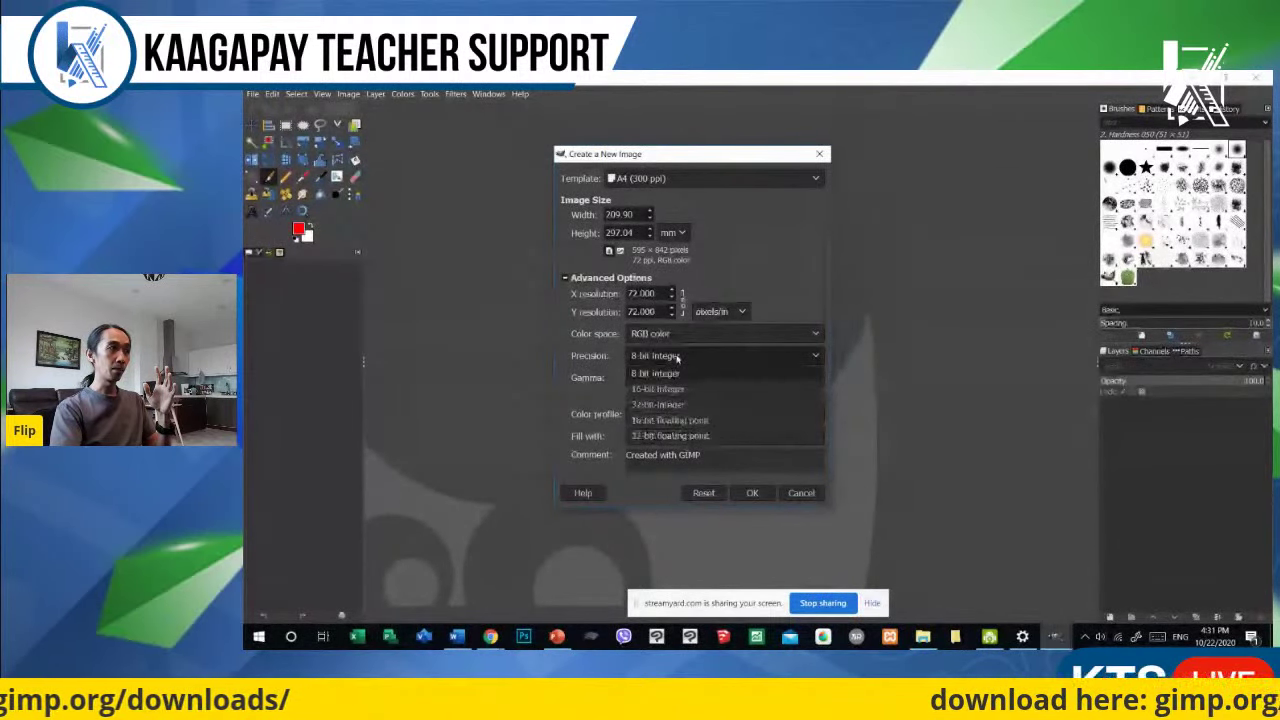
left_click(667, 436)
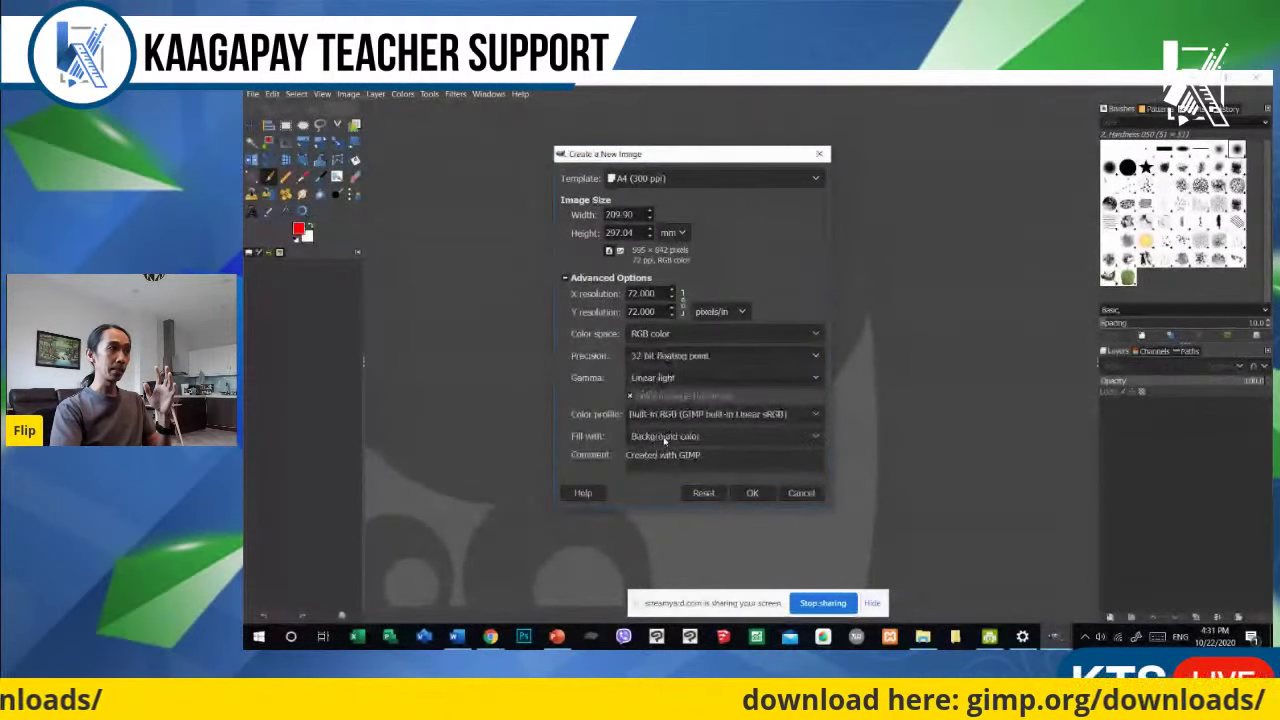
left_click(737, 356)
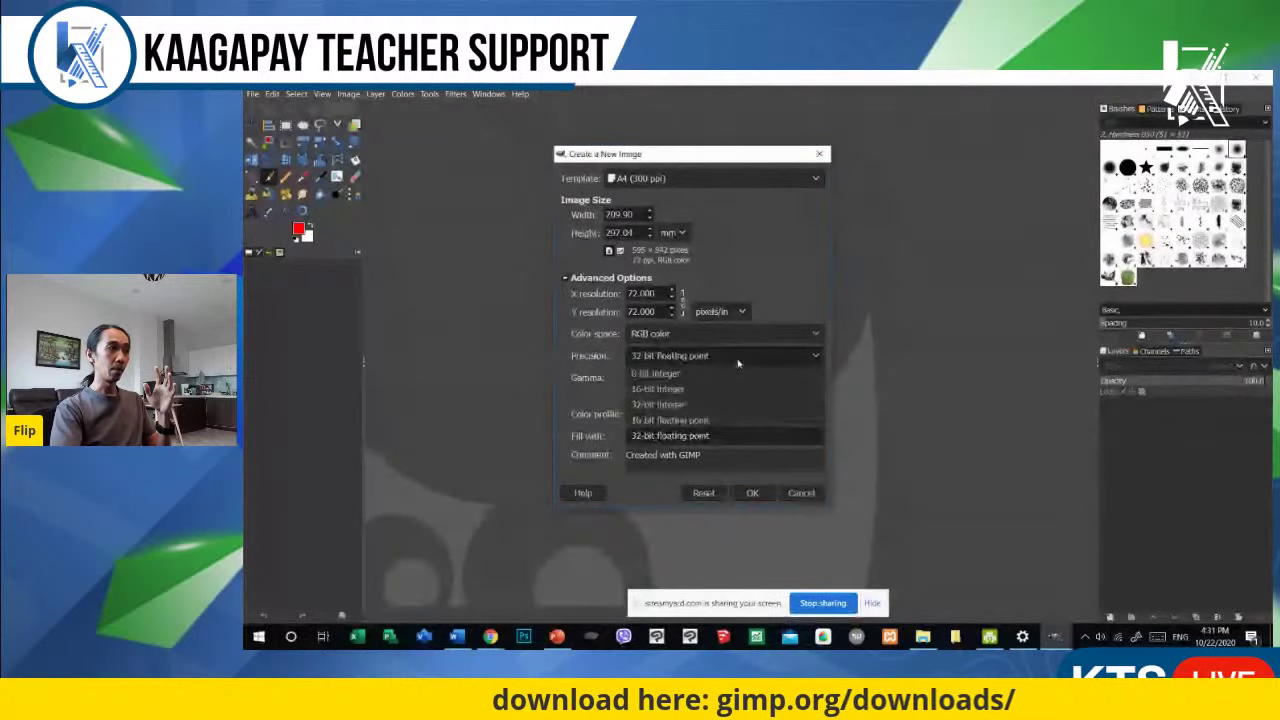
left_click(688, 437)
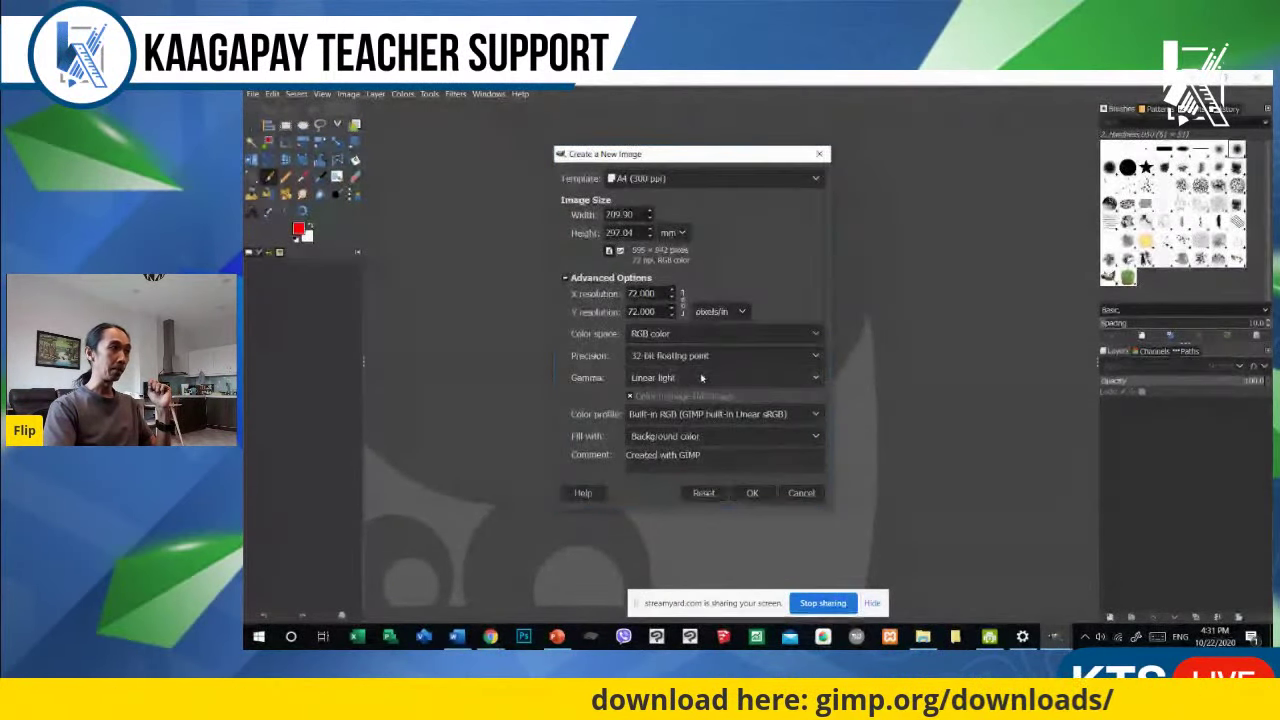
left_click(706, 357)
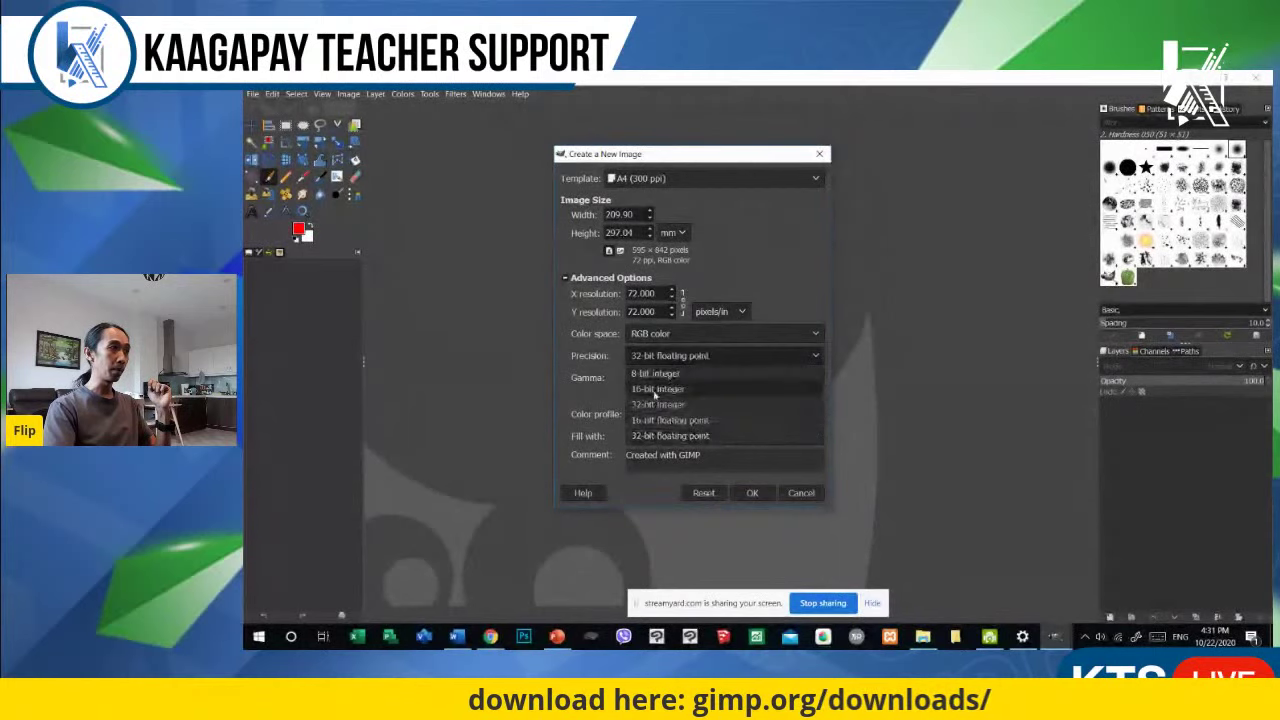
left_click(657, 405)
left_click(694, 377)
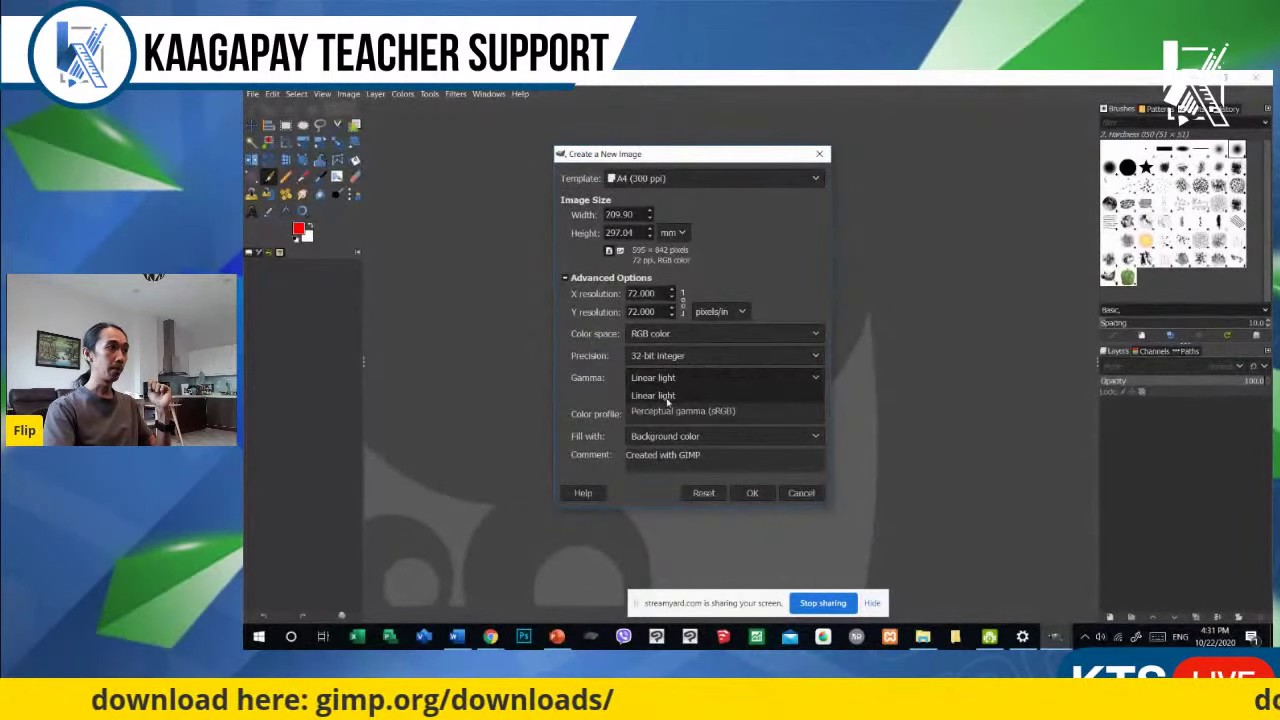
left_click(667, 397)
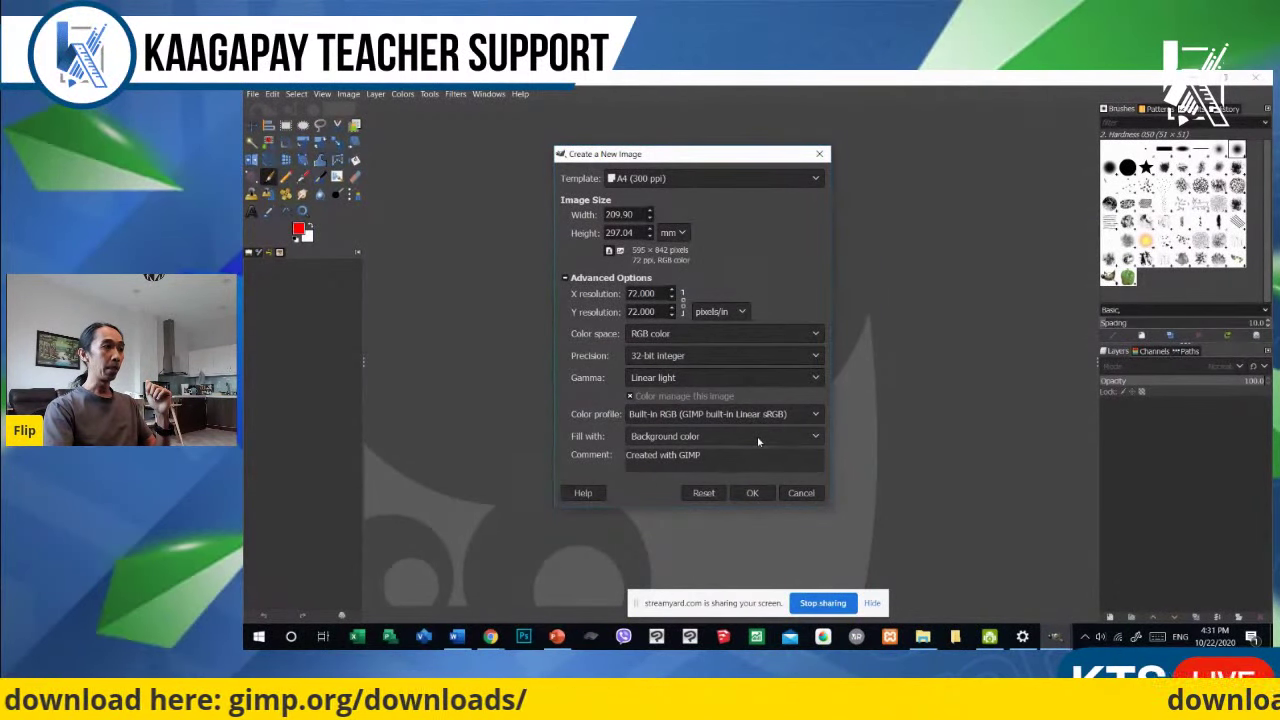
left_click(758, 440)
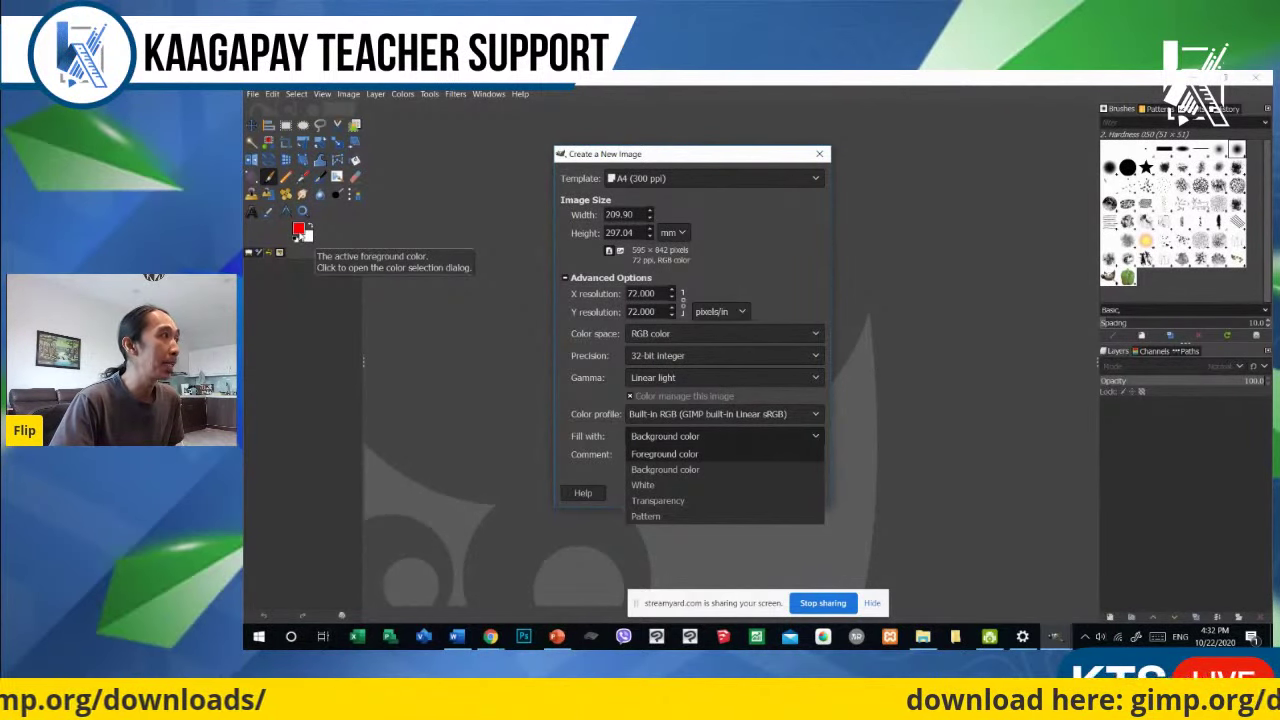
Step: Close the Fill with options list without changing the fill
left_click(300, 234)
Step: Change the foreground colour to pure black (000000) in the Change Foreground Color dialog
left_click(300, 234)
left_click(303, 193)
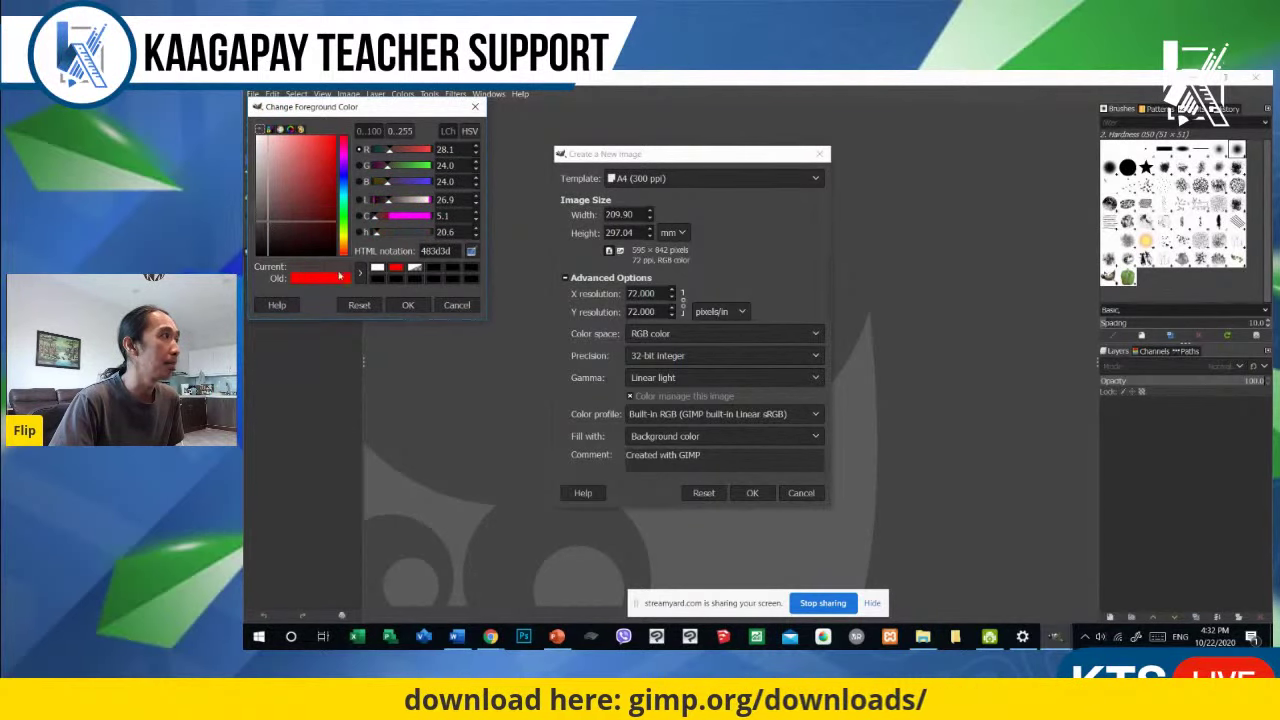
left_click(278, 250)
left_click_drag(278, 250, 256, 268)
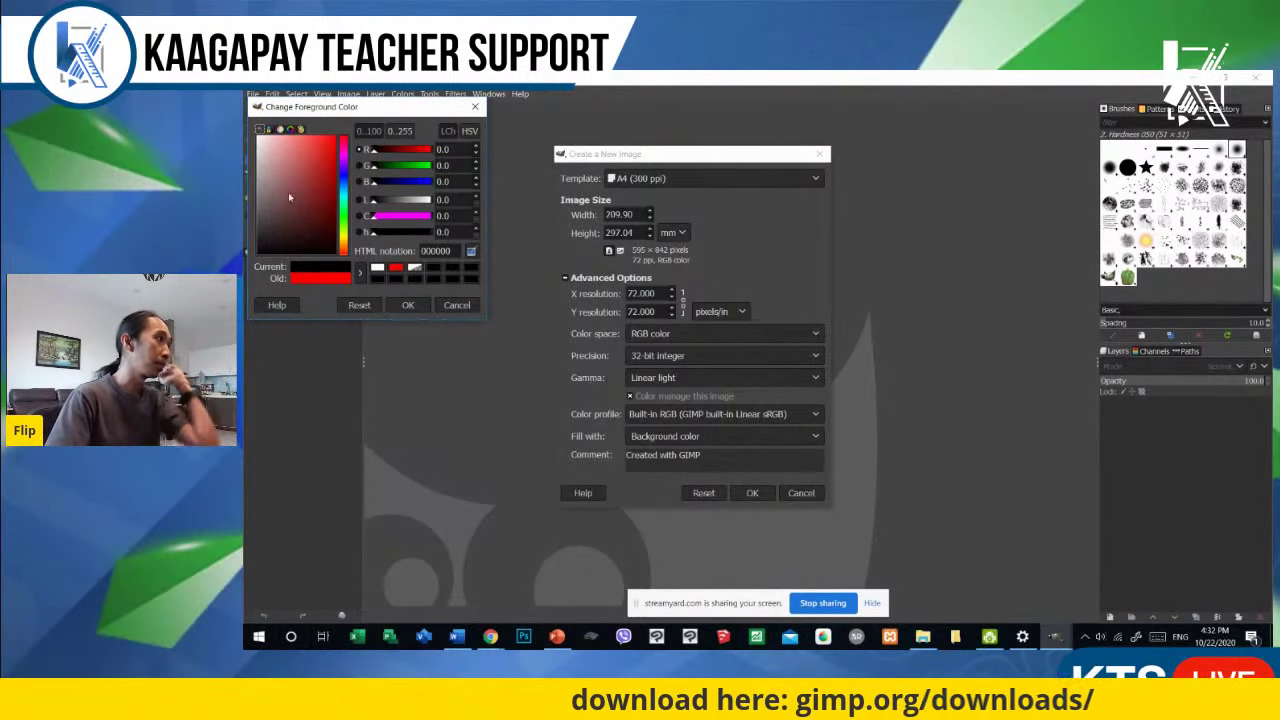
left_click(408, 308)
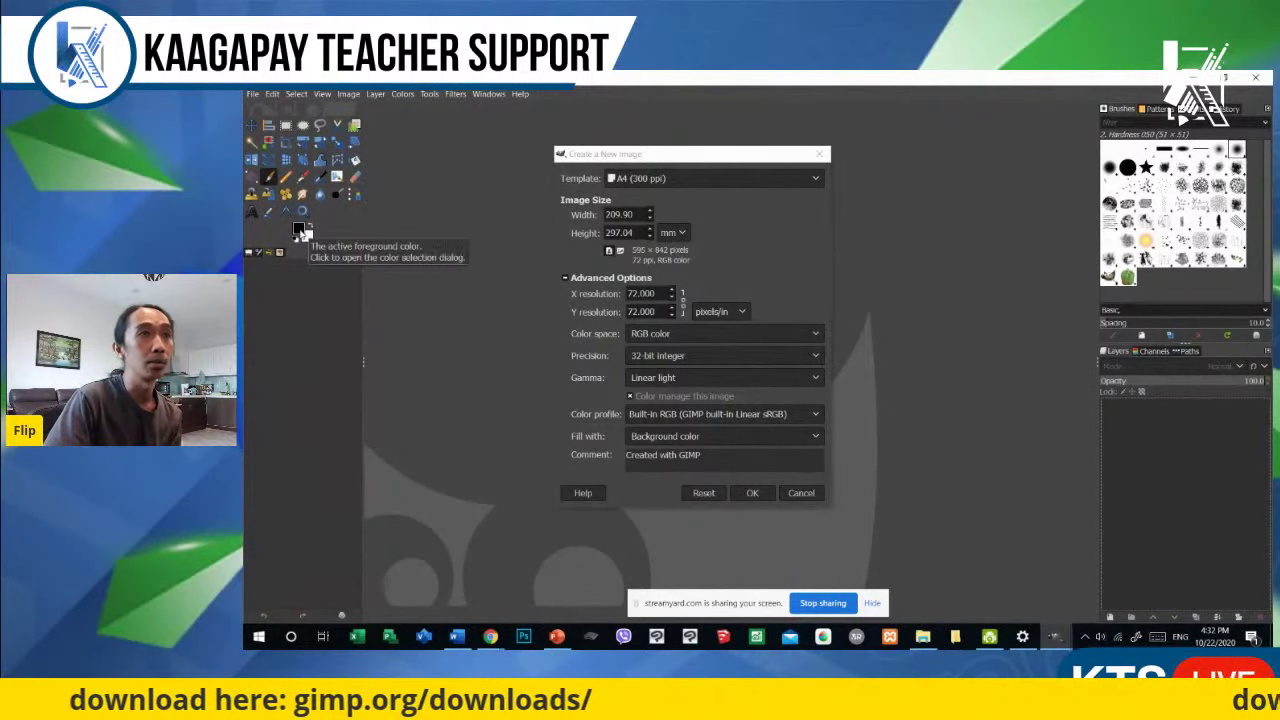
left_click(665, 437)
left_click(654, 455)
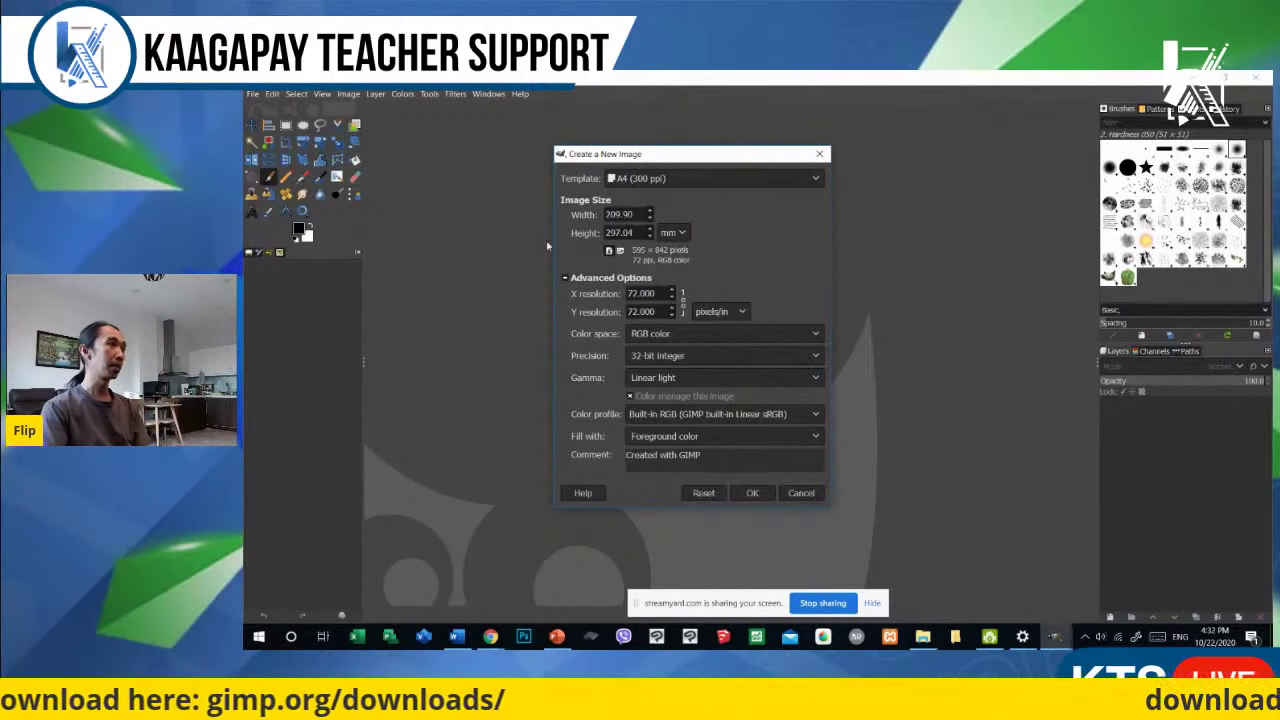
left_click(655, 436)
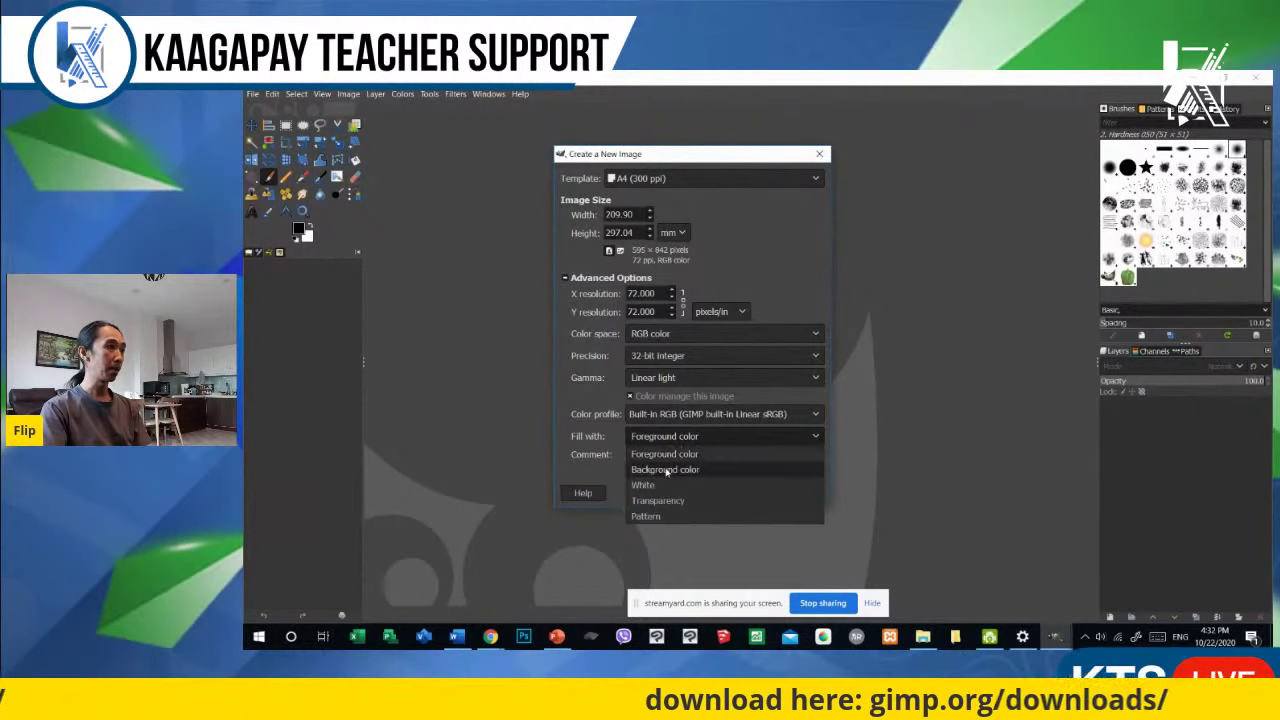
left_click(666, 470)
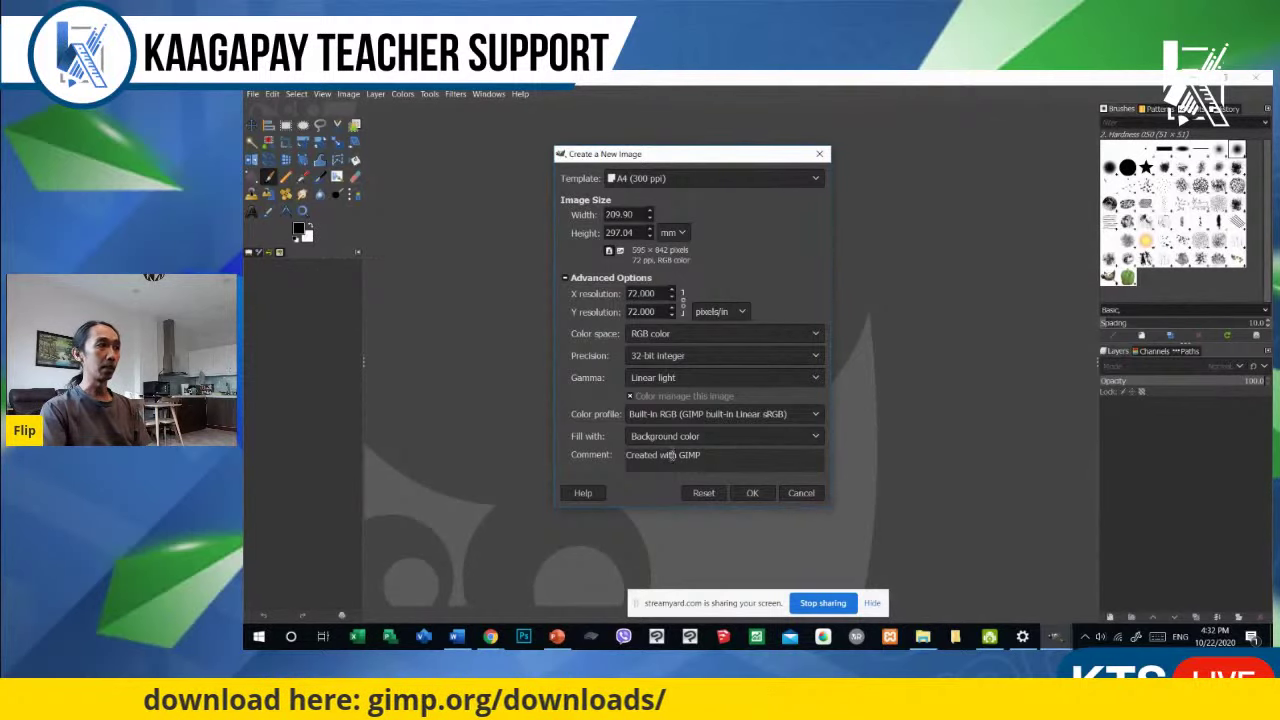
left_click(745, 494)
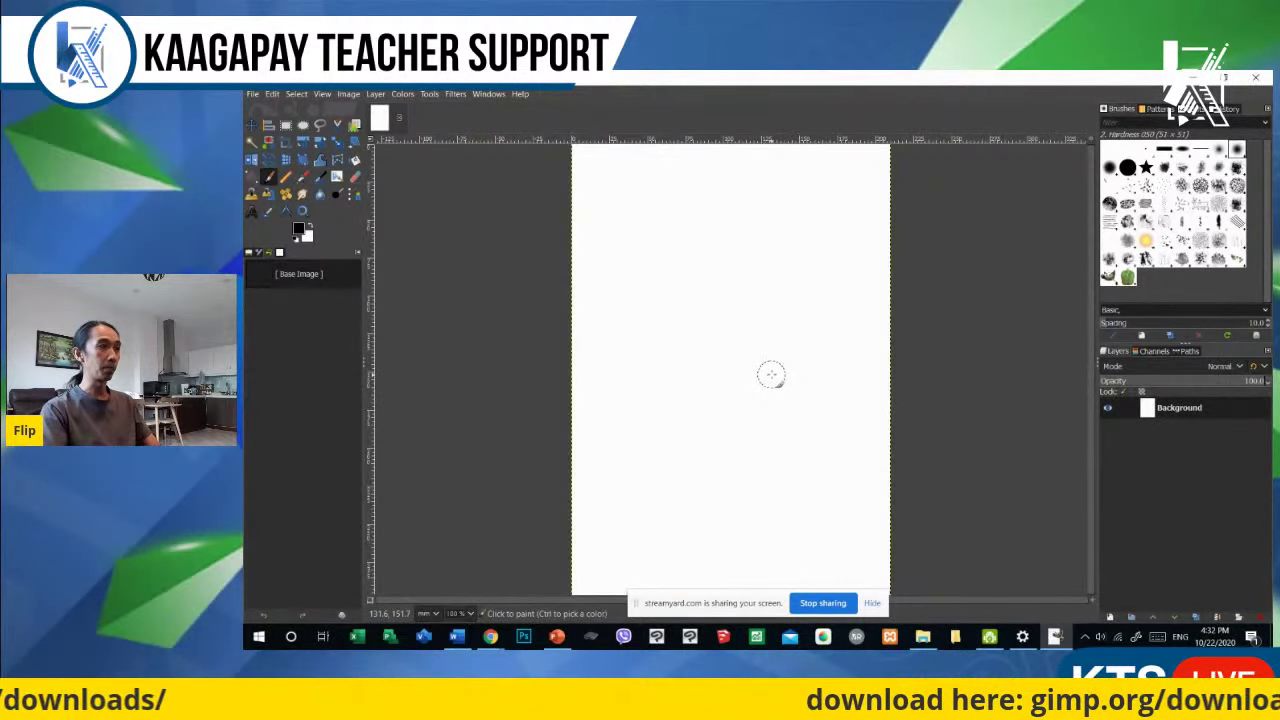
Step: Zoom in and out on the new white A4 canvas
scroll(771, 375, "down", 2)
scroll(771, 374, "up", 2)
scroll(771, 372, "down", 1)
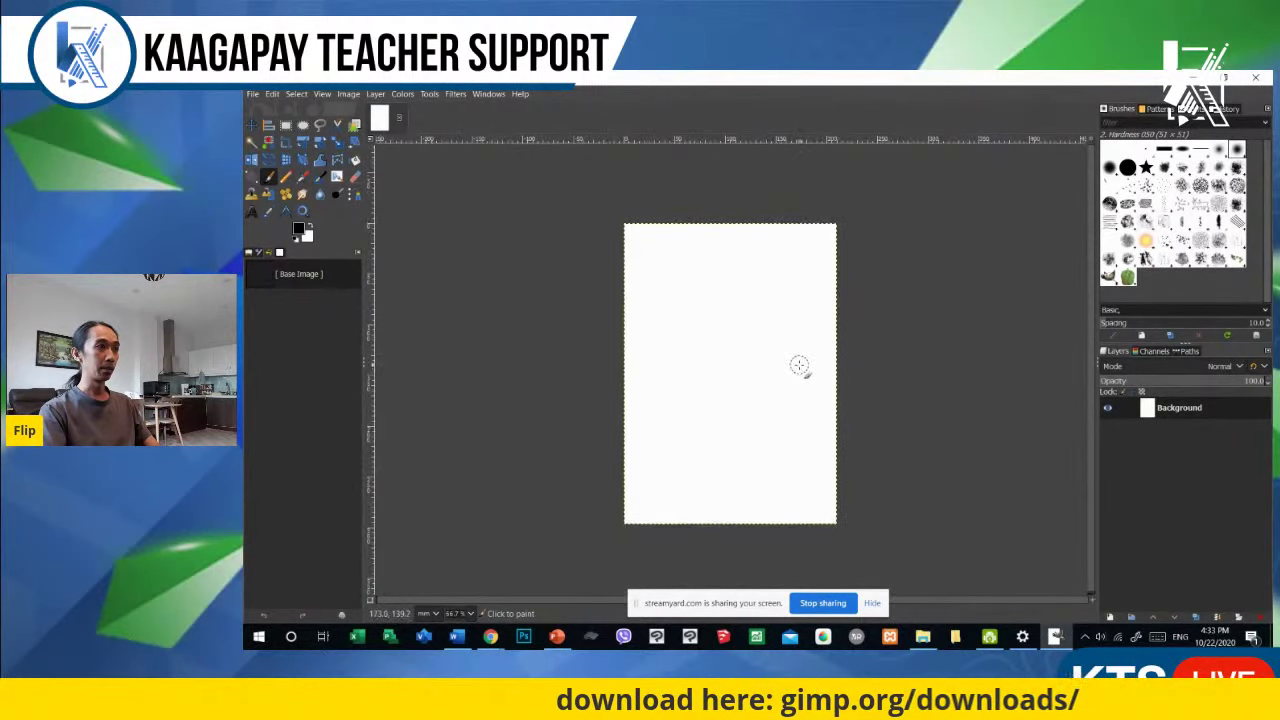
scroll(798, 365, "up", 1)
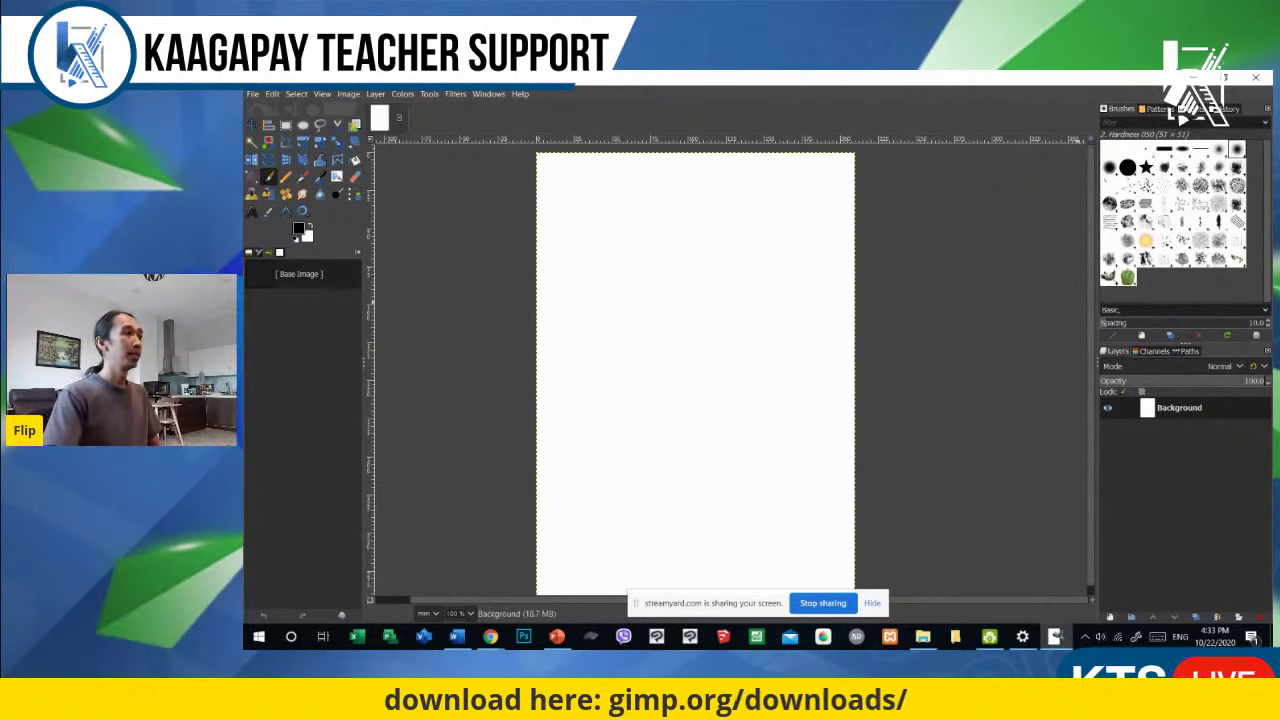
scroll(742, 307, "down", 1)
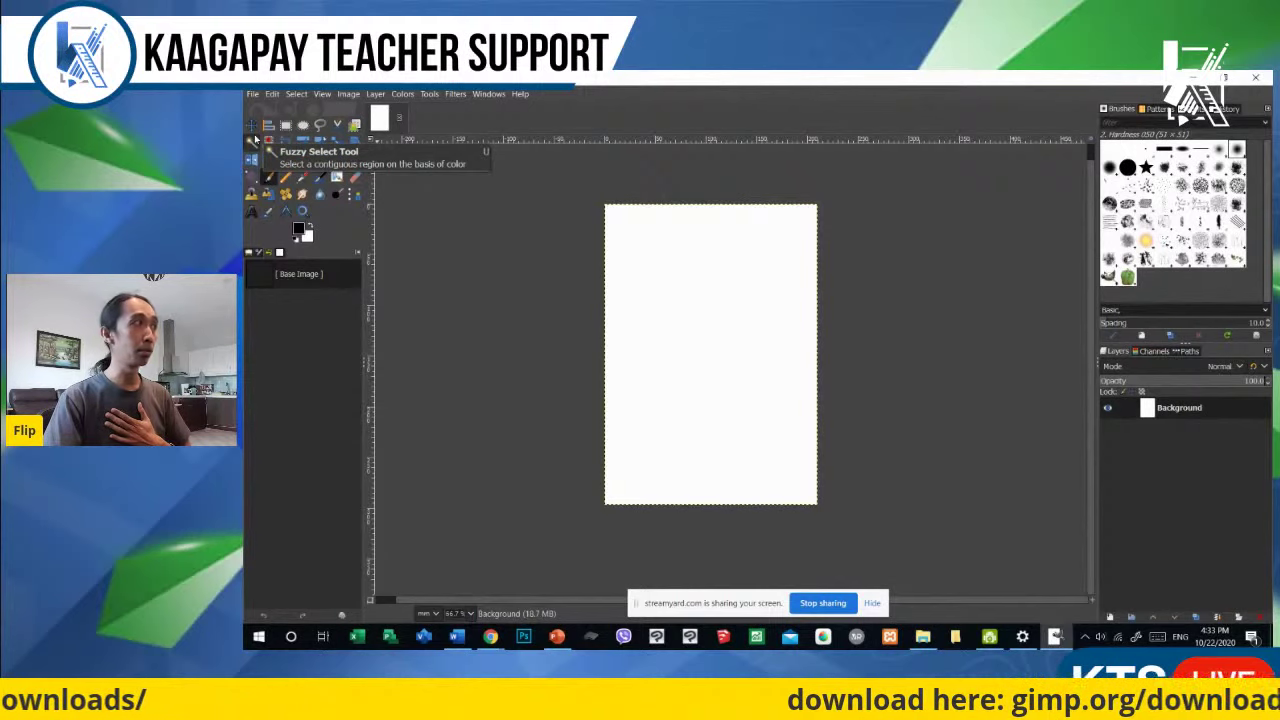
left_click(429, 94)
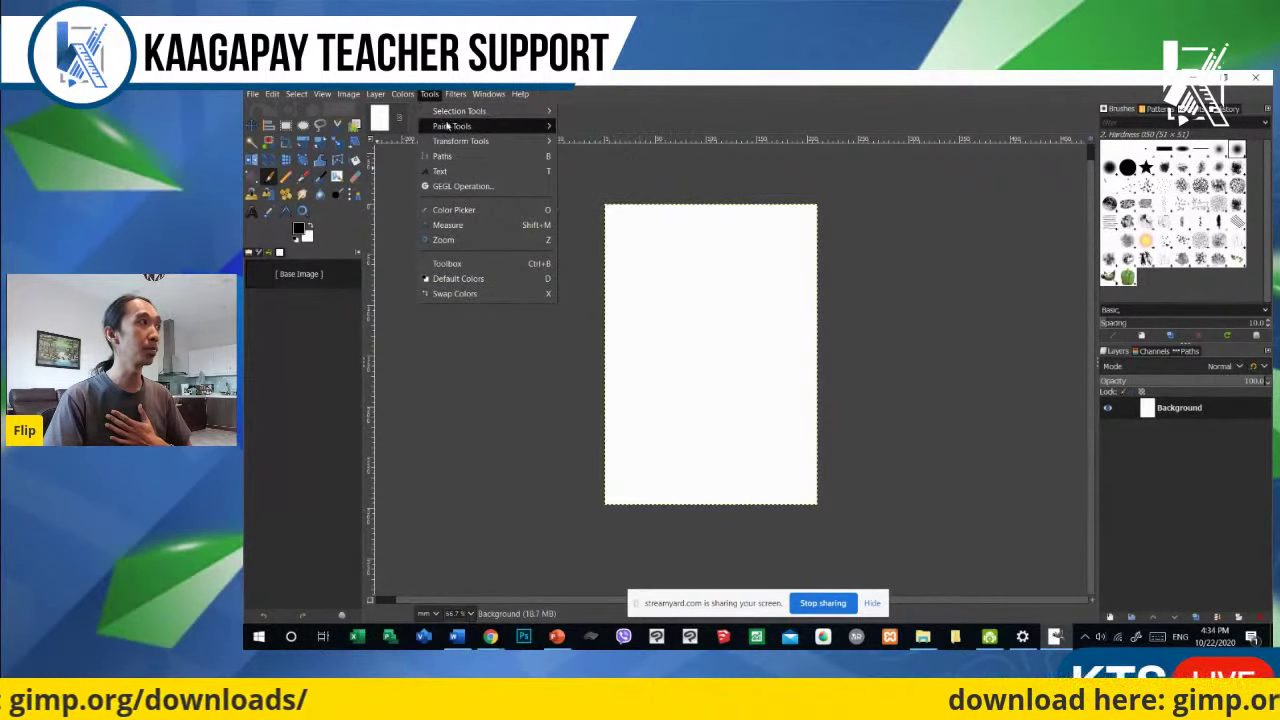
Step: Bring up the Tools > Transform Tools submenu listing Align, Move, Crop, Rotate and Scale
mouse_move(452, 145)
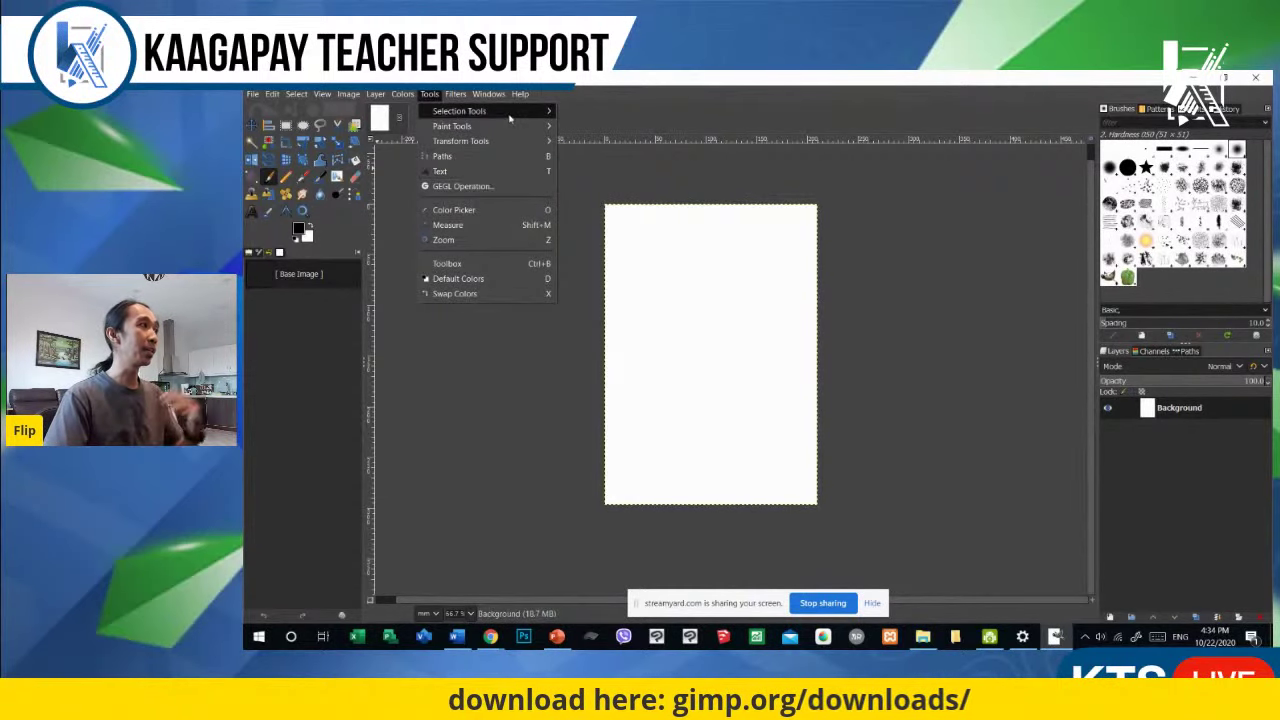
mouse_move(510, 118)
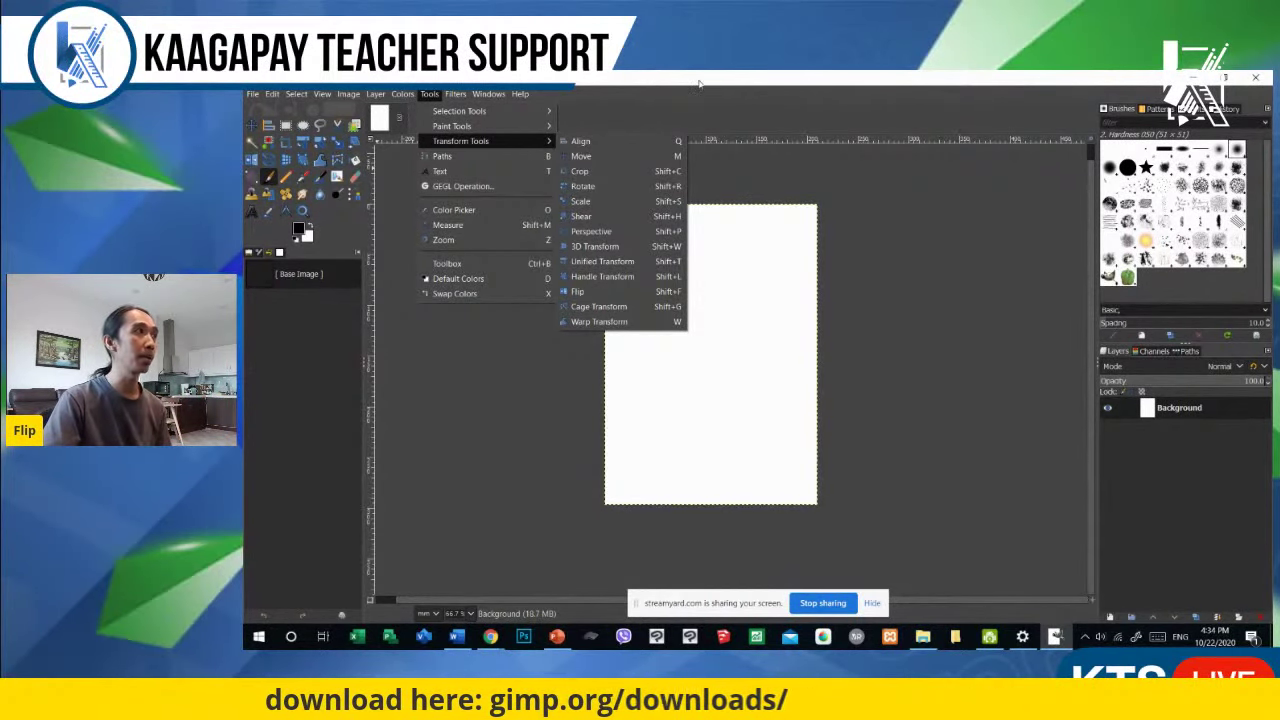
Step: Close the Tools menu and its Transform Tools submenu
key("Escape")
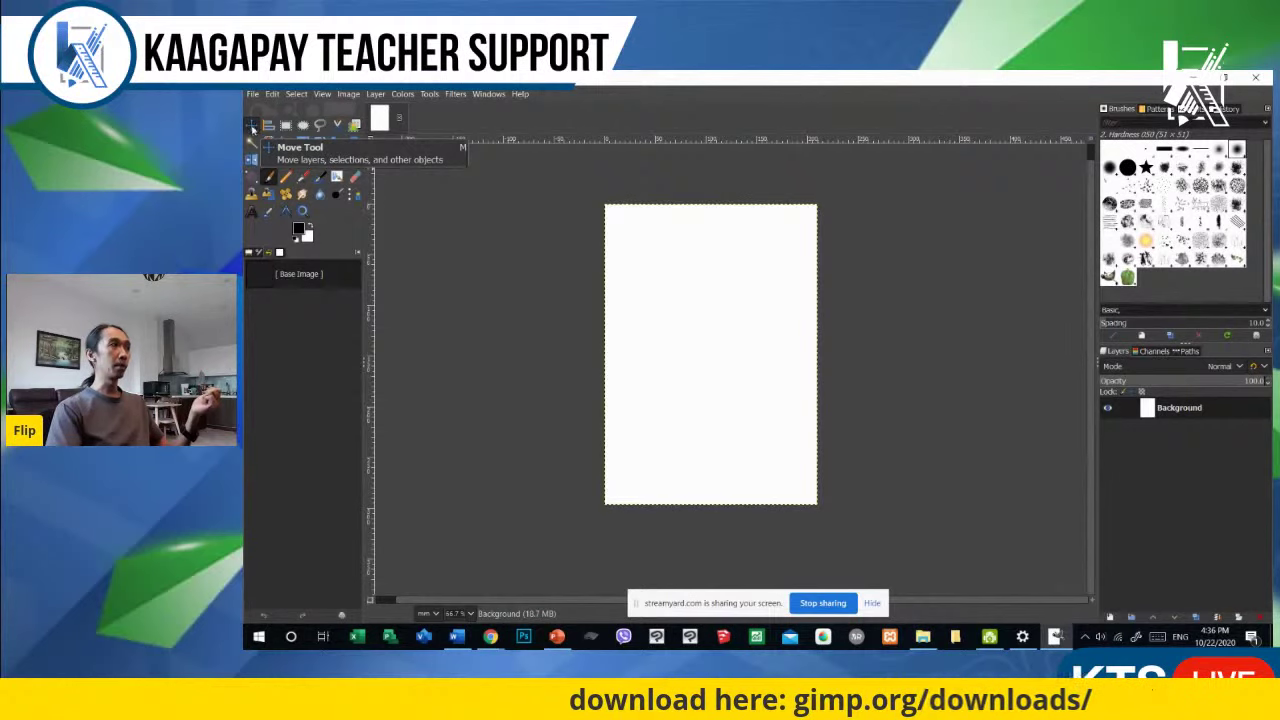
left_click(253, 94)
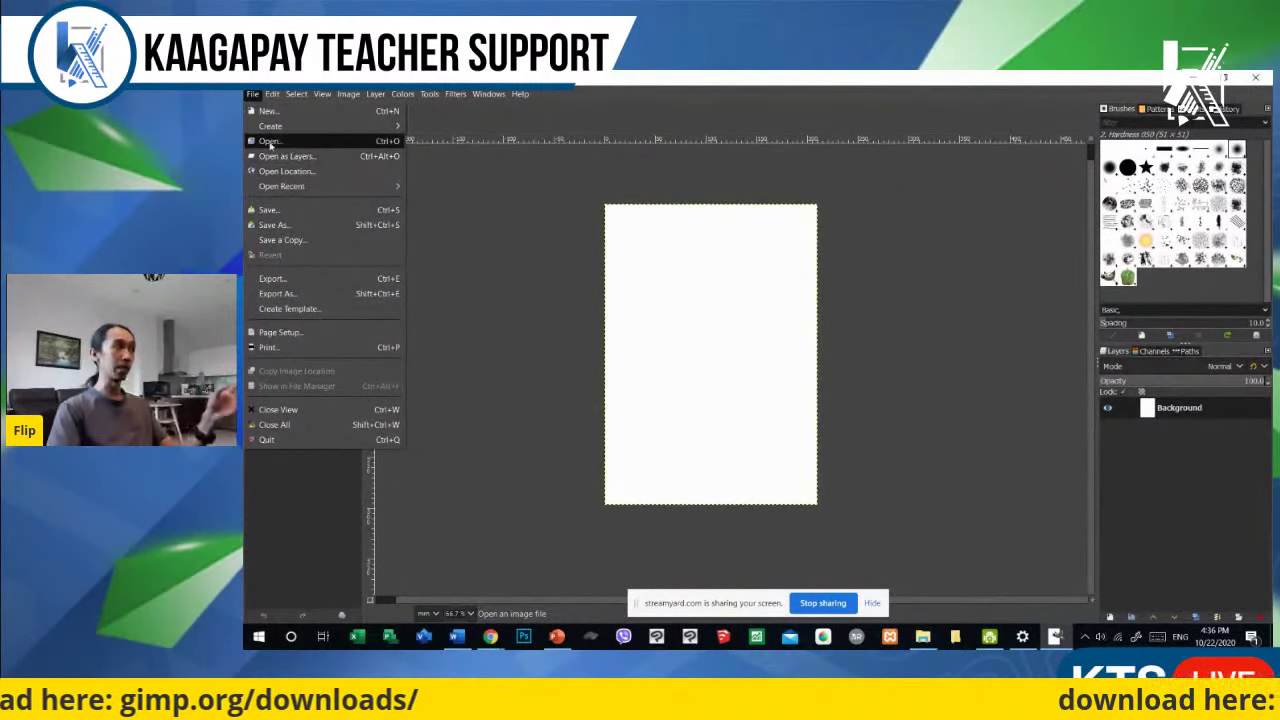
Step: Bring up the Open Image dialog from the File menu
left_click(270, 141)
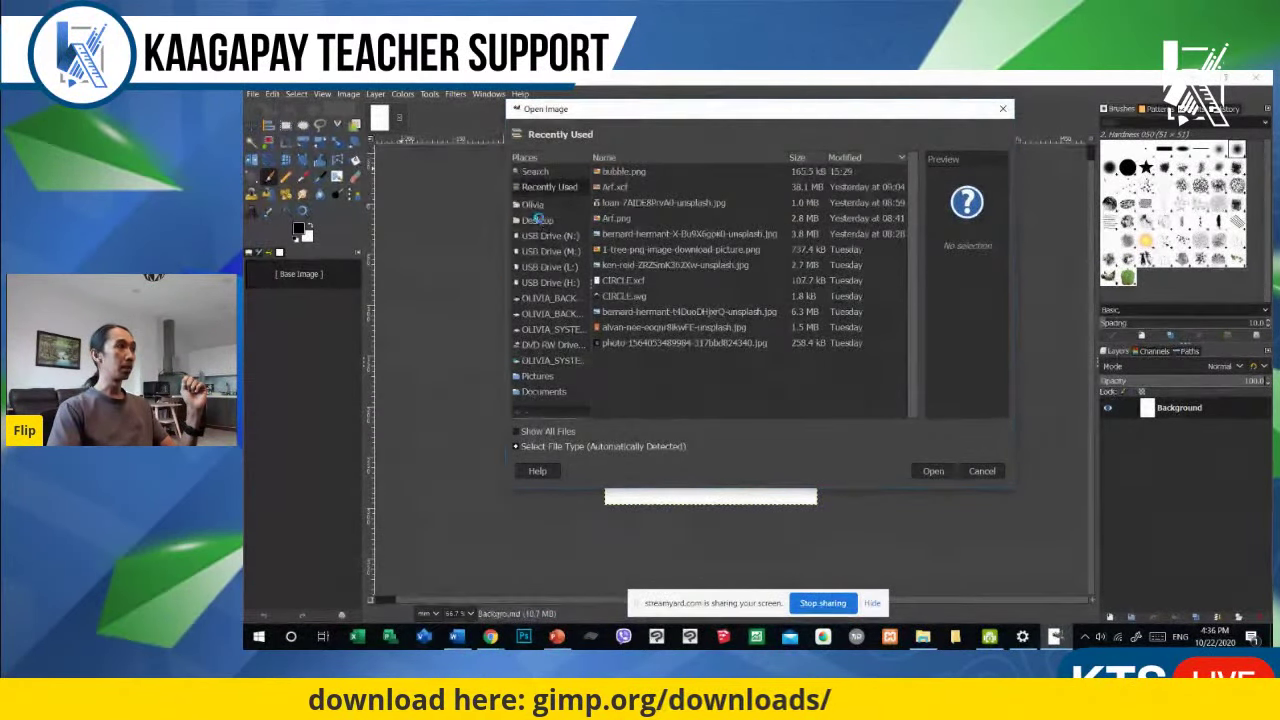
Step: Browse Desktop > [SORT] > KAAGAPAY > RESOURCES > IMAGES > UNSPLASH and open the corgi jpg
left_click(562, 218)
double_click(617, 189)
scroll(625, 230, "down", 3)
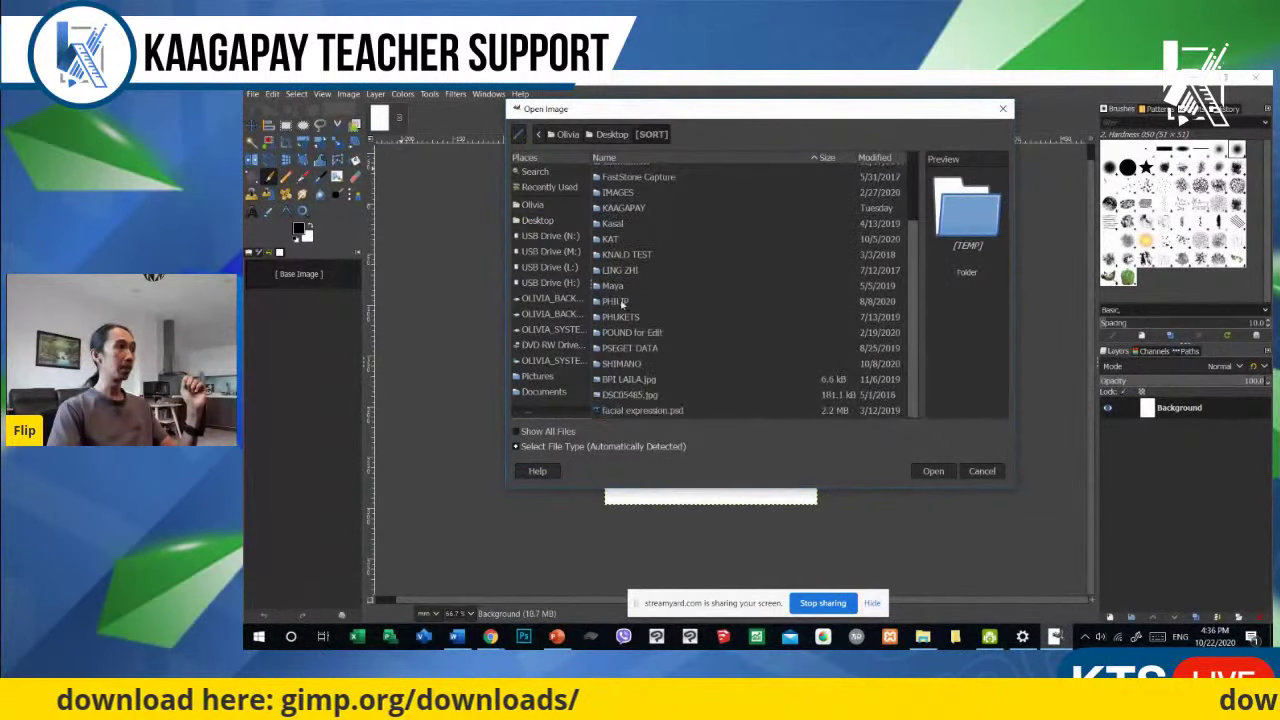
double_click(623, 207)
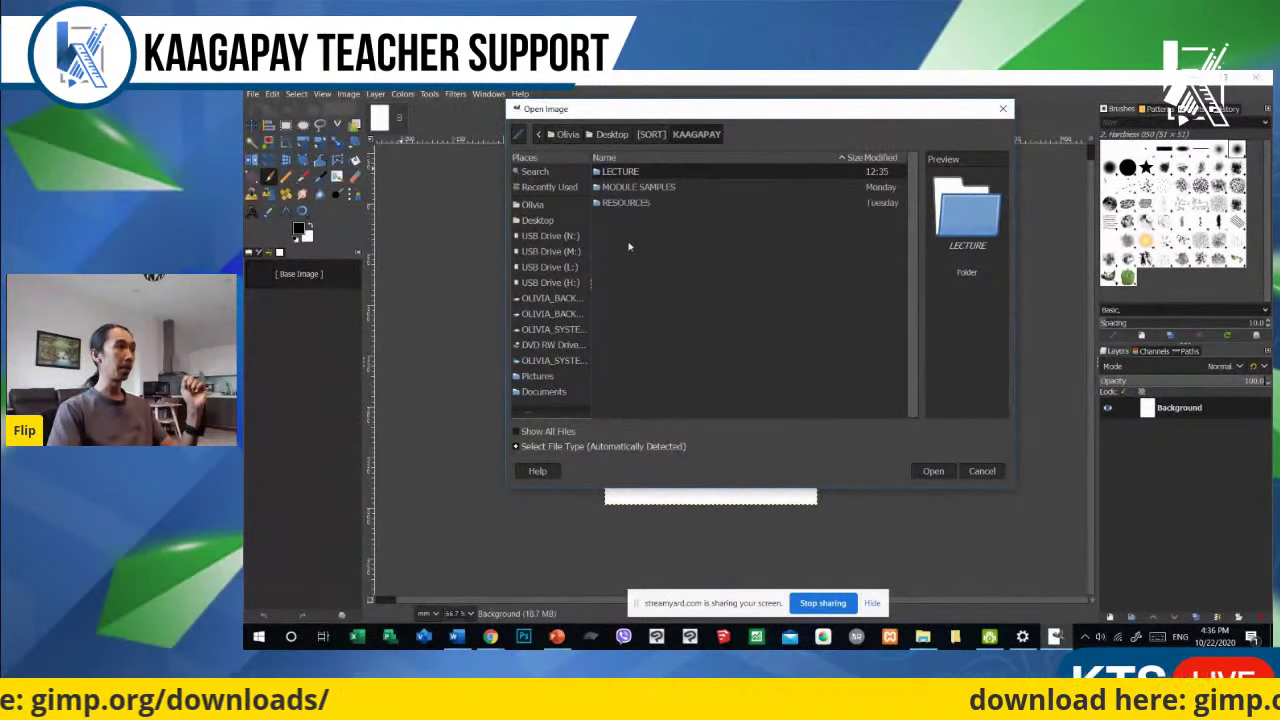
double_click(621, 204)
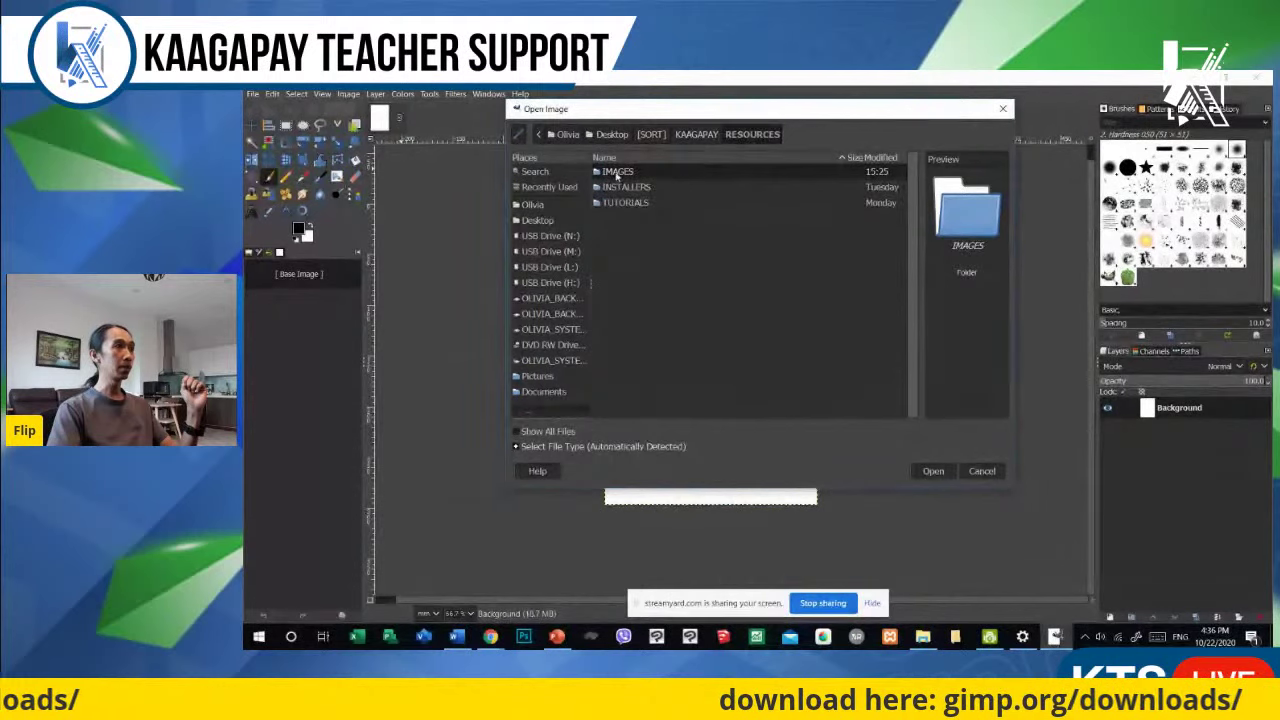
double_click(617, 172)
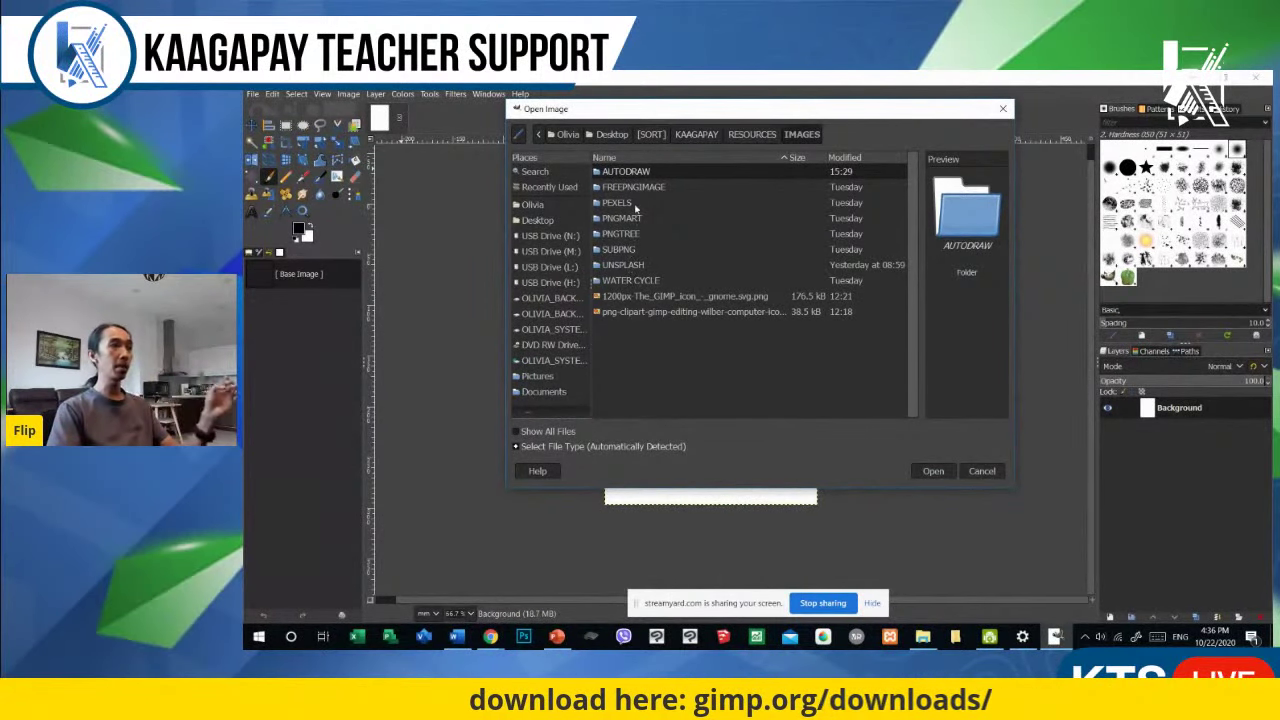
left_click_drag(696, 121, 588, 179)
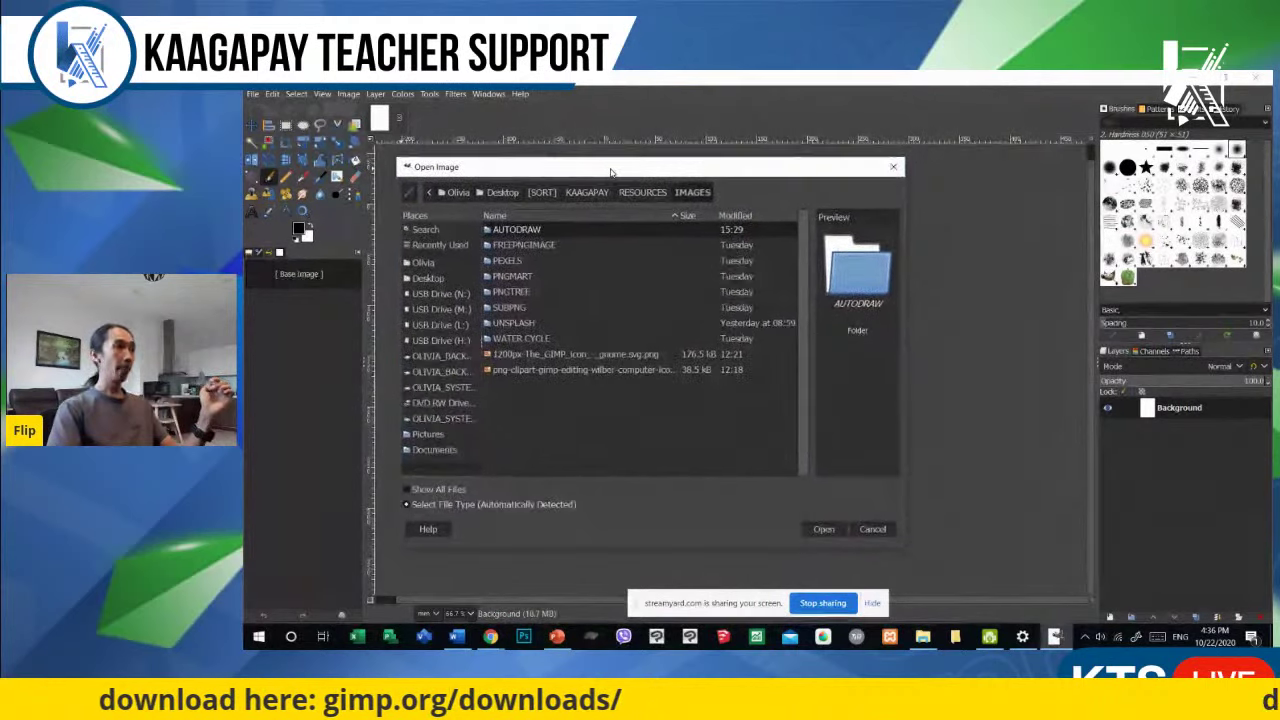
double_click(503, 325)
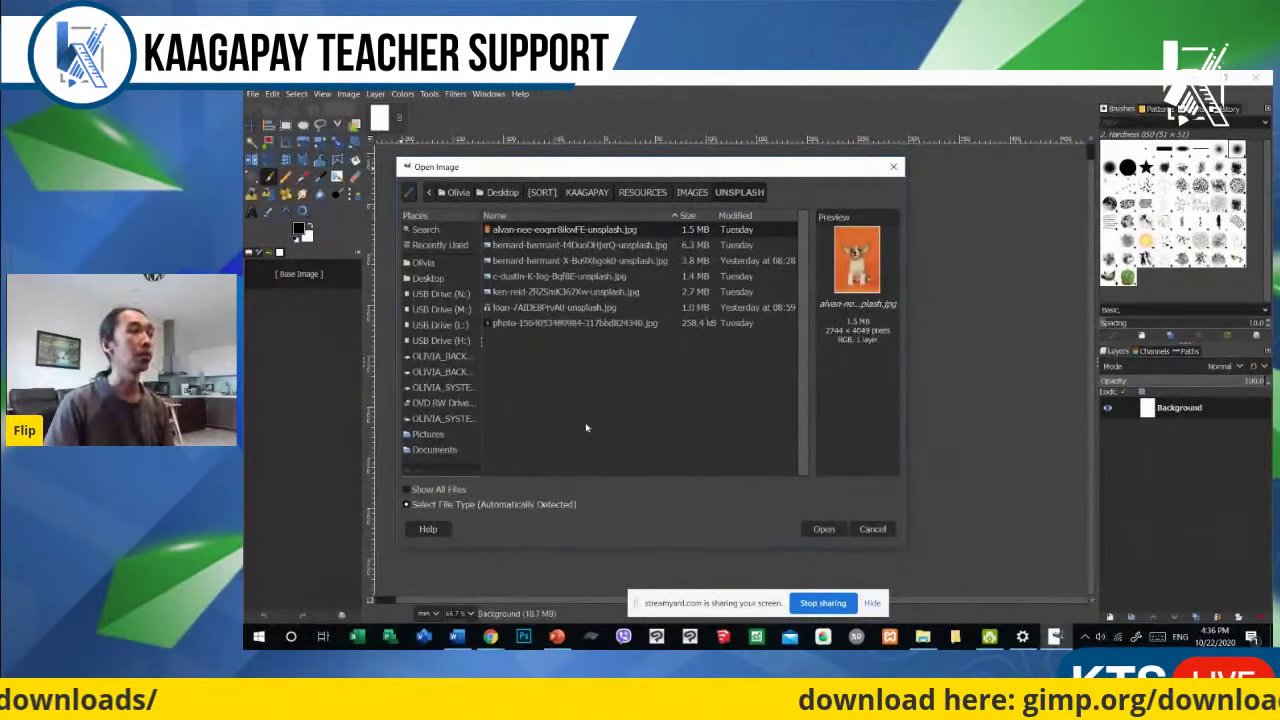
left_click_drag(630, 170, 979, 114)
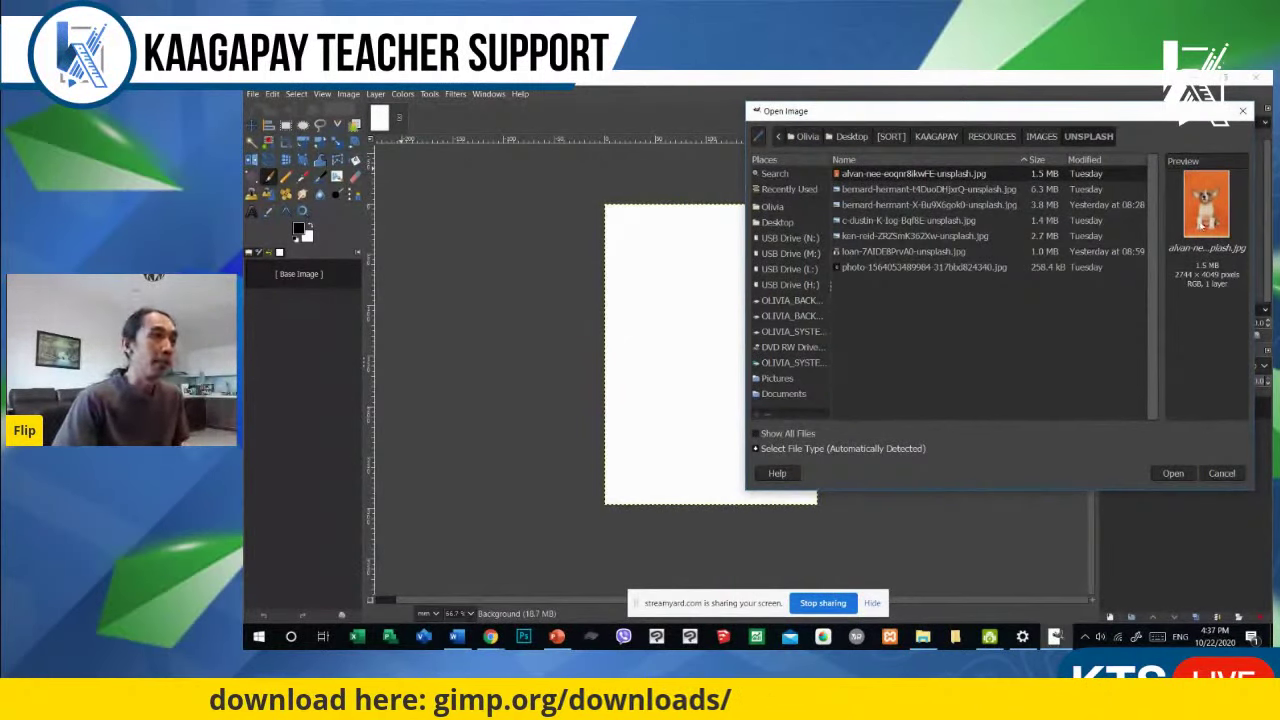
left_click(1170, 476)
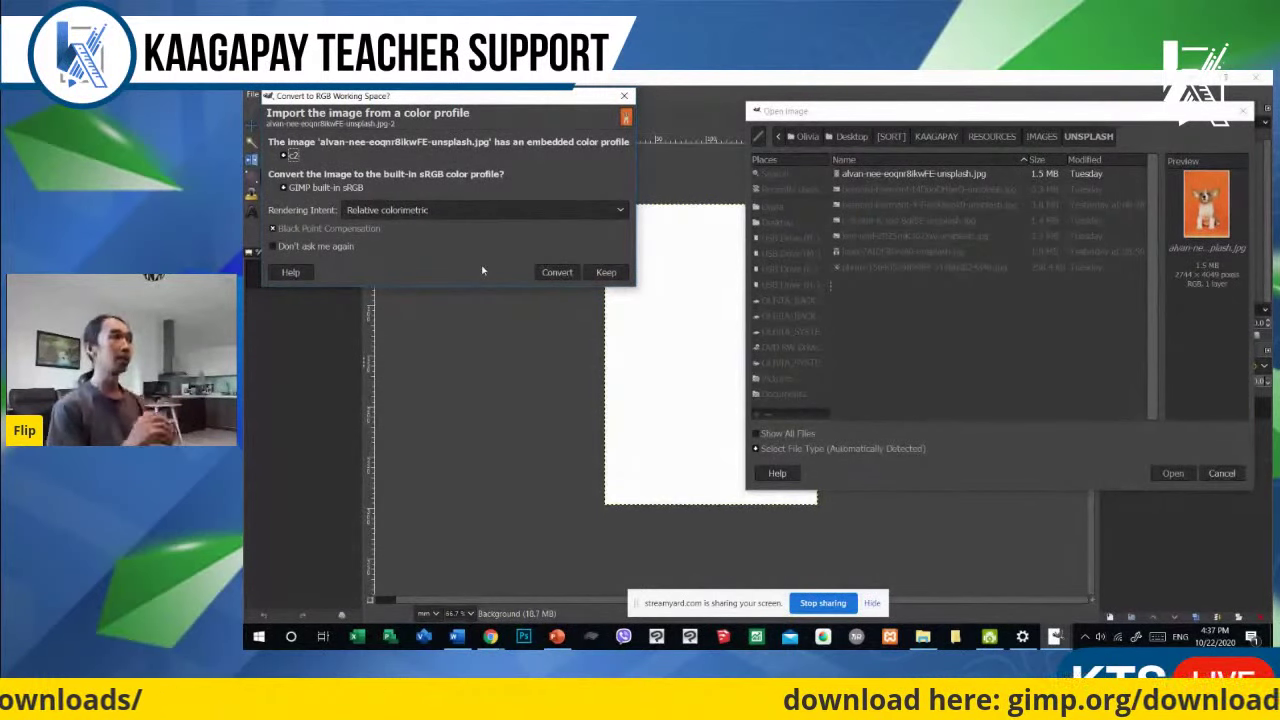
Step: Convert the corgi photo to built-in sRGB, then compare it against the blank A4 canvas
left_click(556, 273)
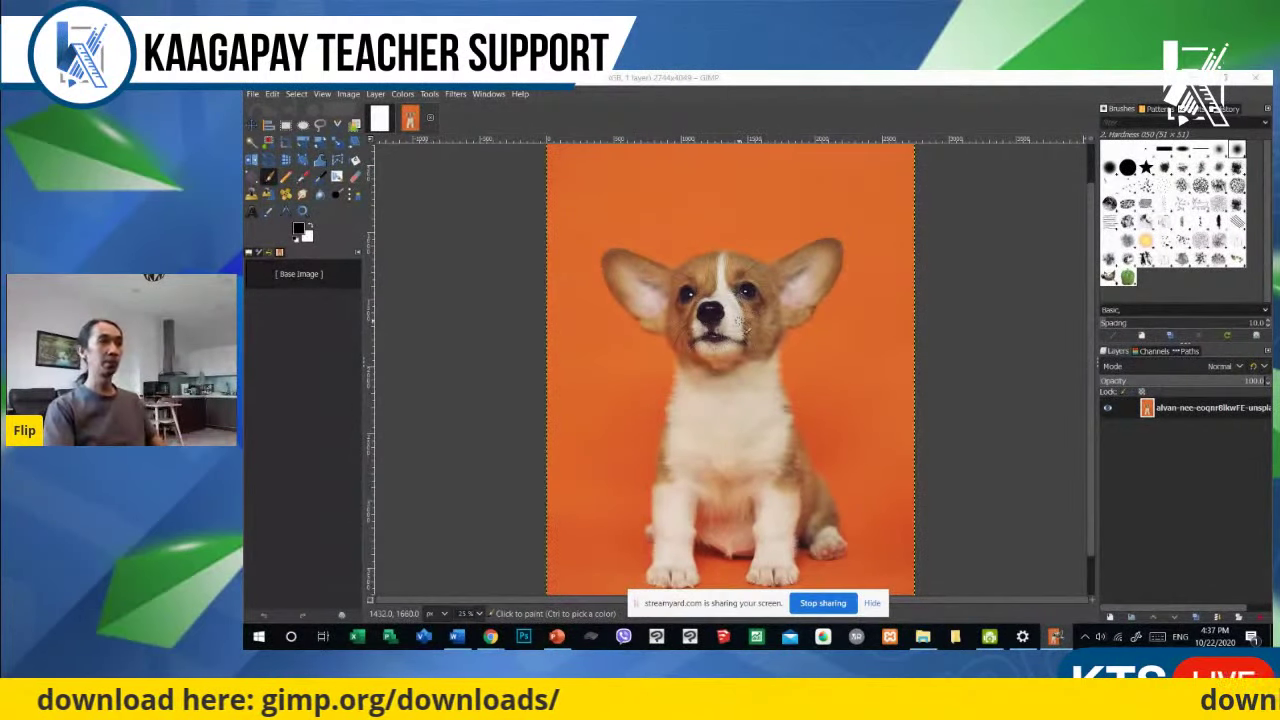
scroll(680, 250, "down", 3)
scroll(600, 170, "up", 2)
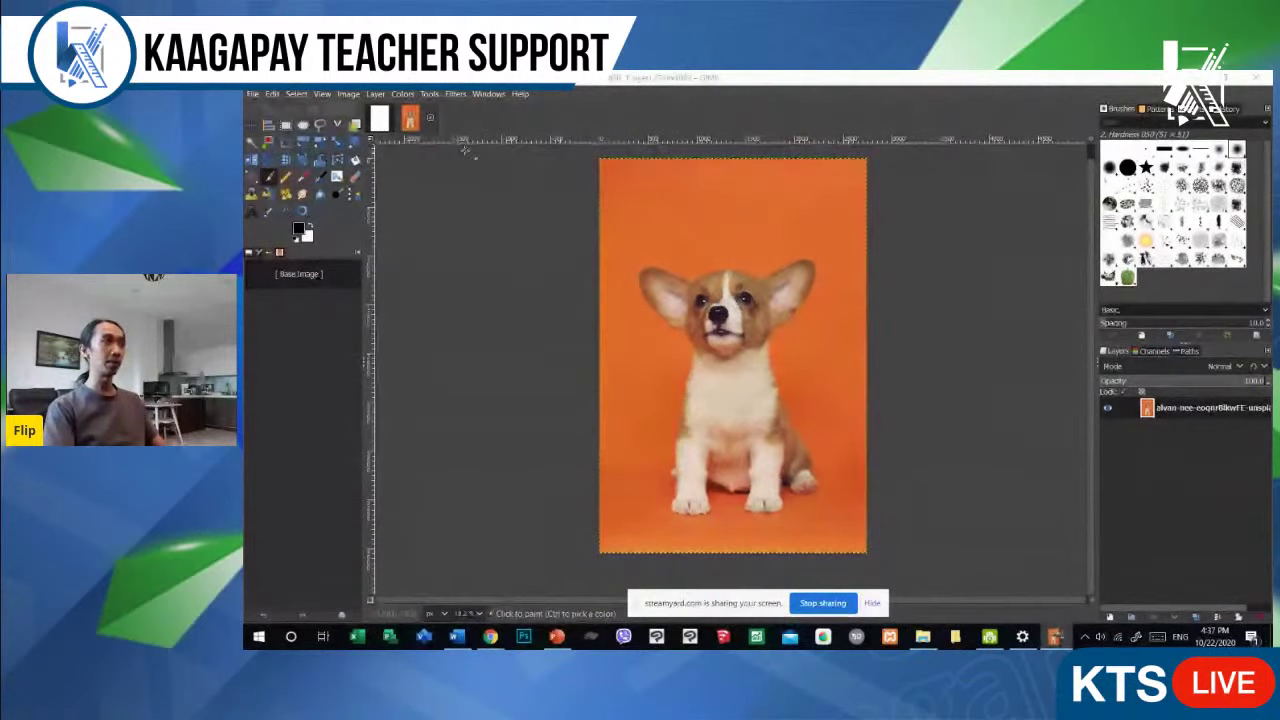
left_click(380, 118)
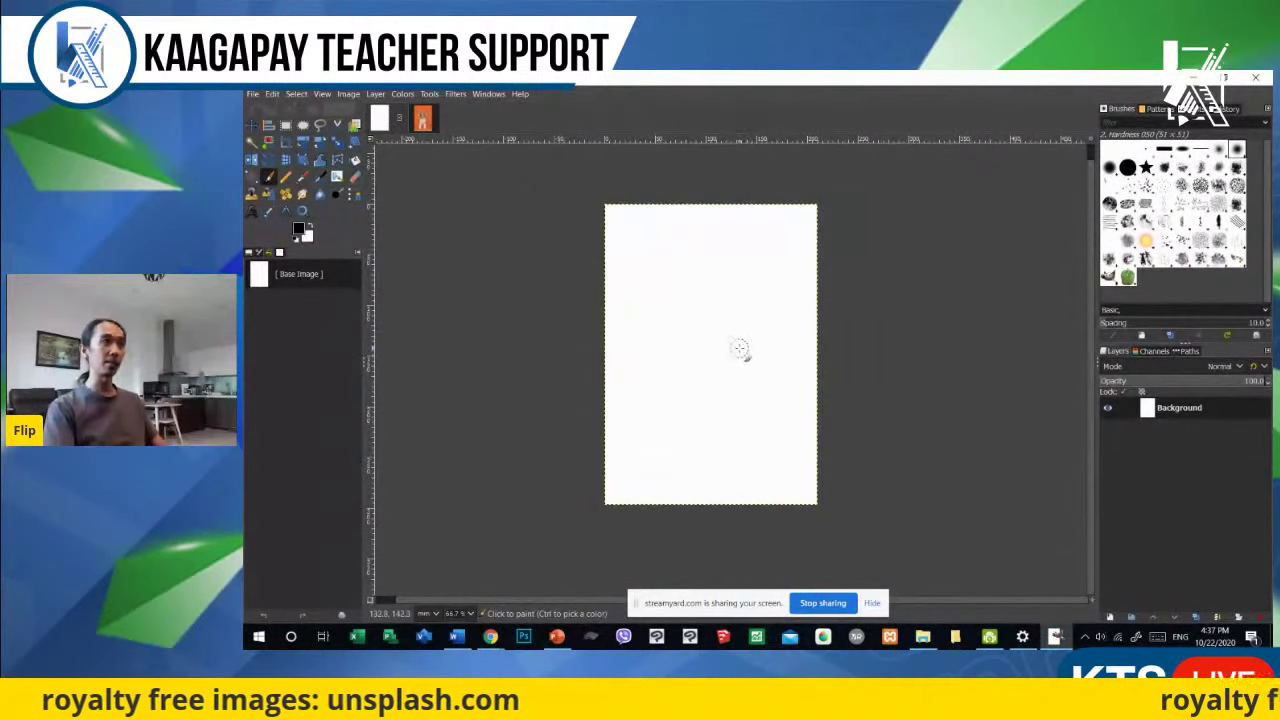
left_click(422, 118)
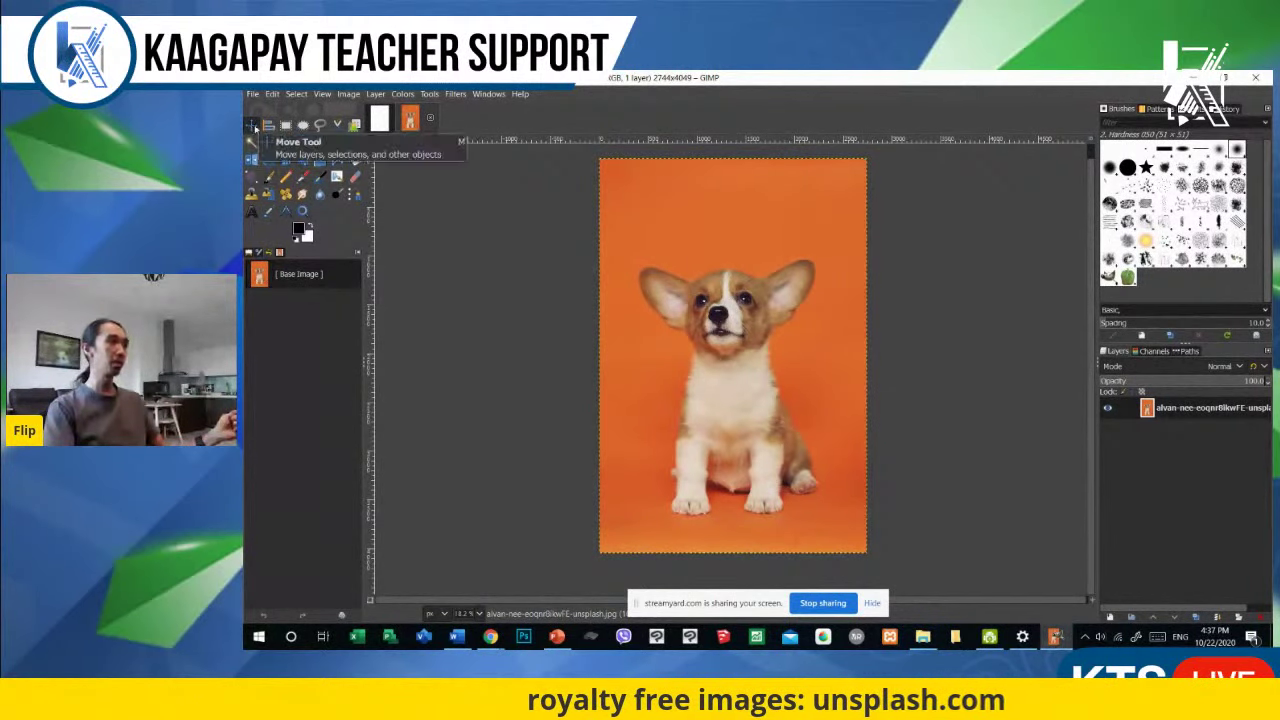
Step: Drag the corgi layer with the Move tool, replay the Move Layer steps, then restore [ Base Image ]
left_click(252, 127)
left_click_drag(741, 350, 682, 425)
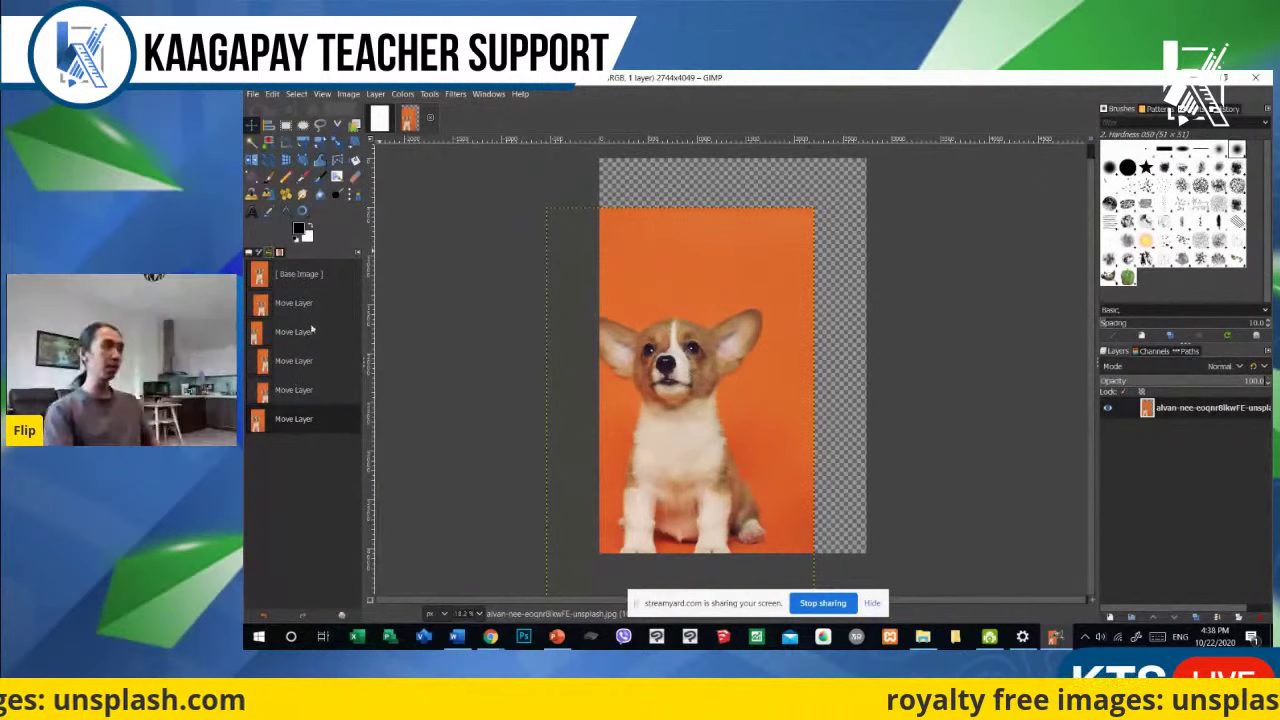
left_click(288, 280)
left_click(288, 302)
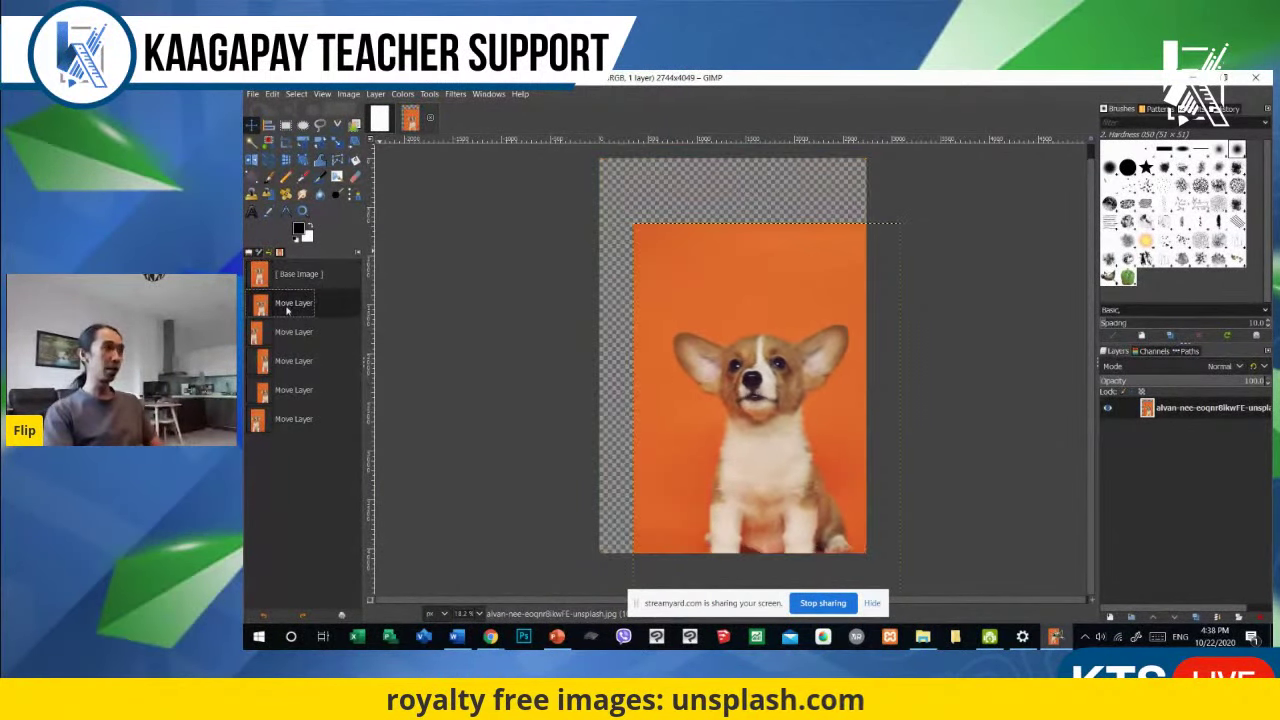
left_click(288, 331)
left_click(293, 362)
left_click(293, 390)
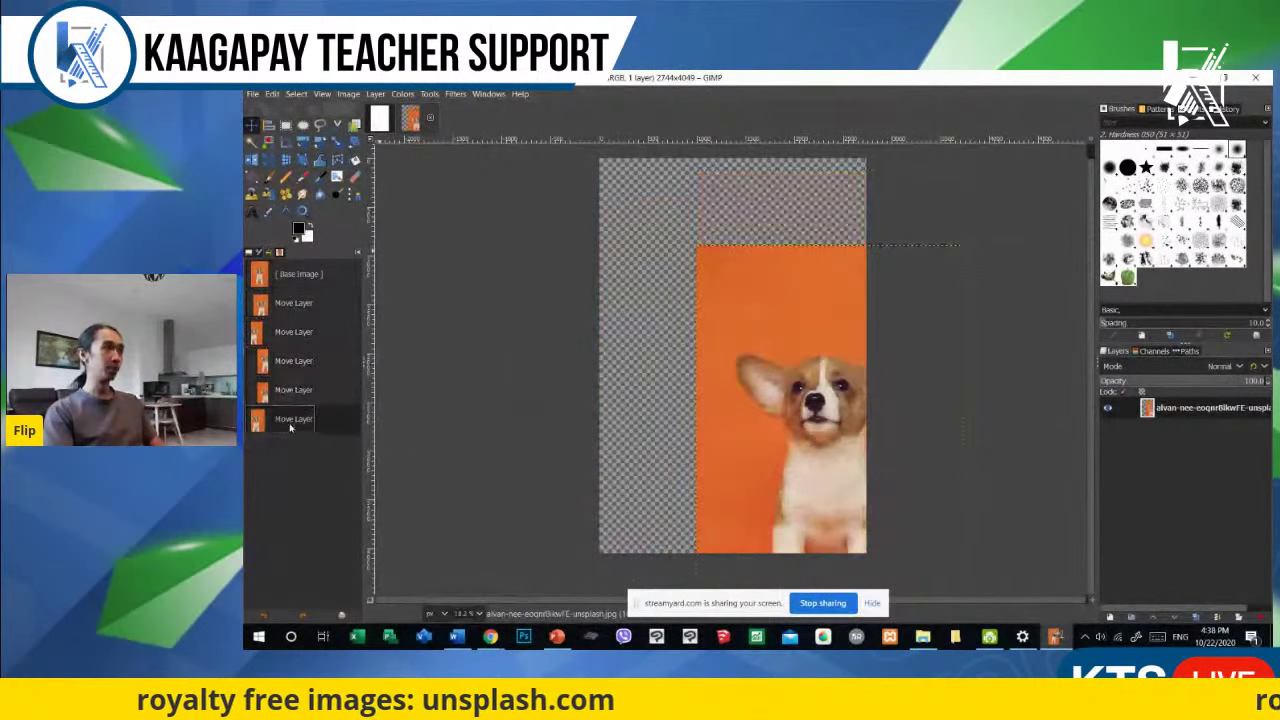
left_click(293, 419)
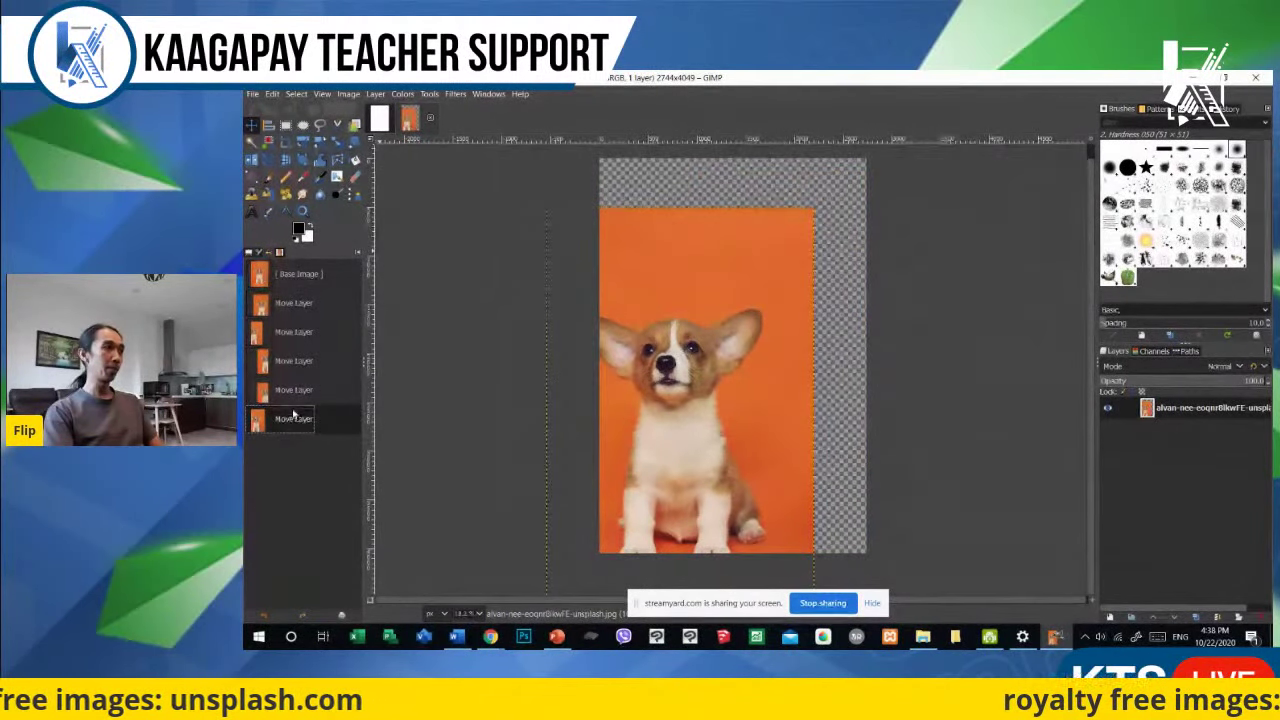
left_click(297, 277)
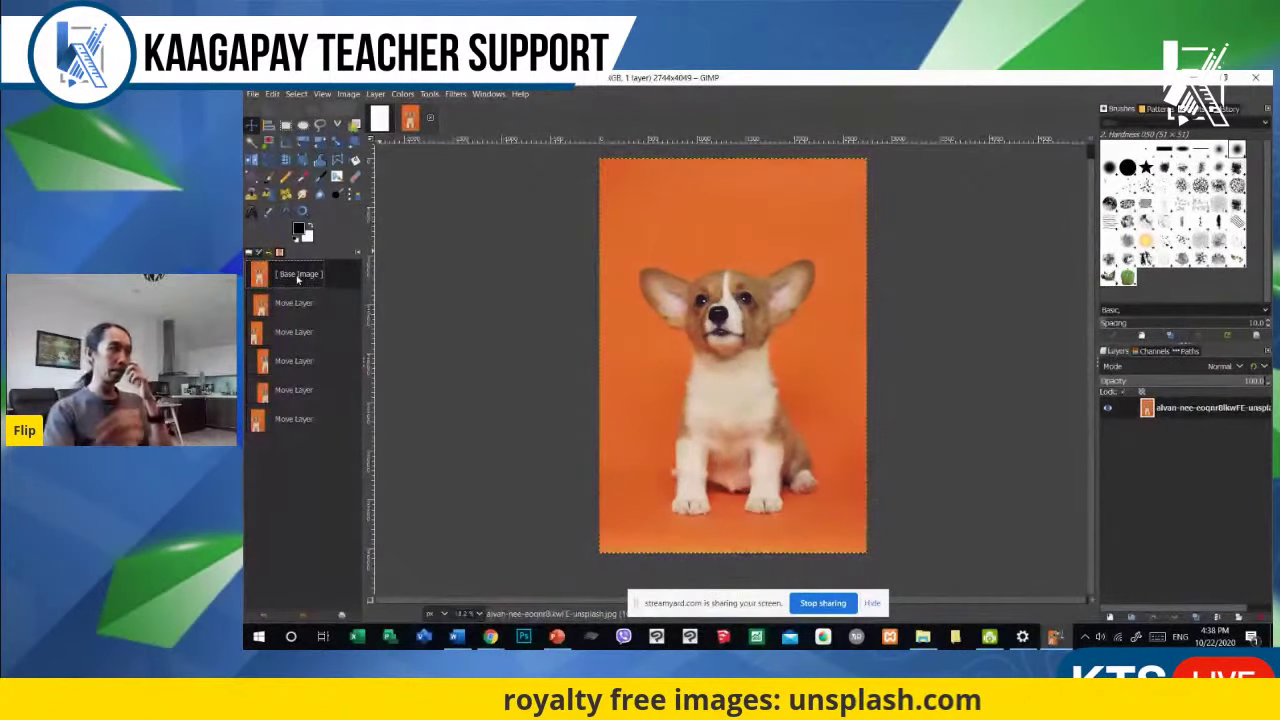
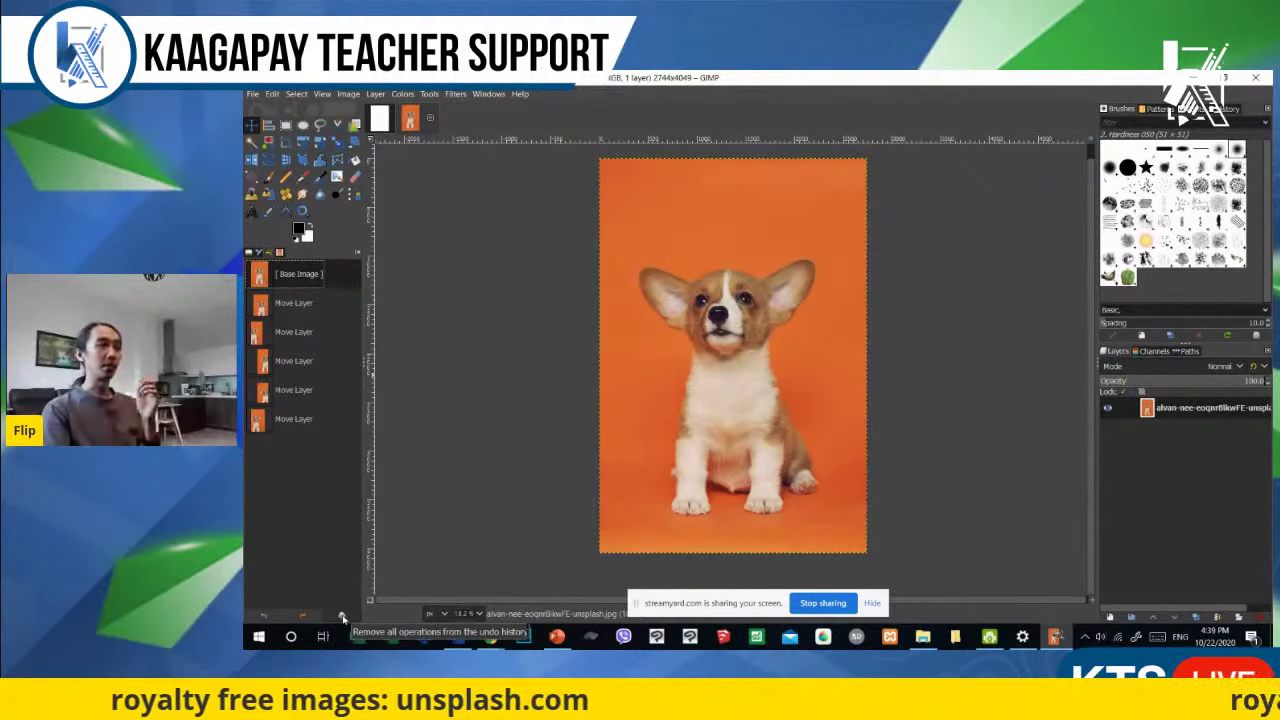
Step: Revert to the last layer move, nudge the photo down, and clear the undo history
left_click(286, 421)
left_click_drag(685, 387, 687, 400)
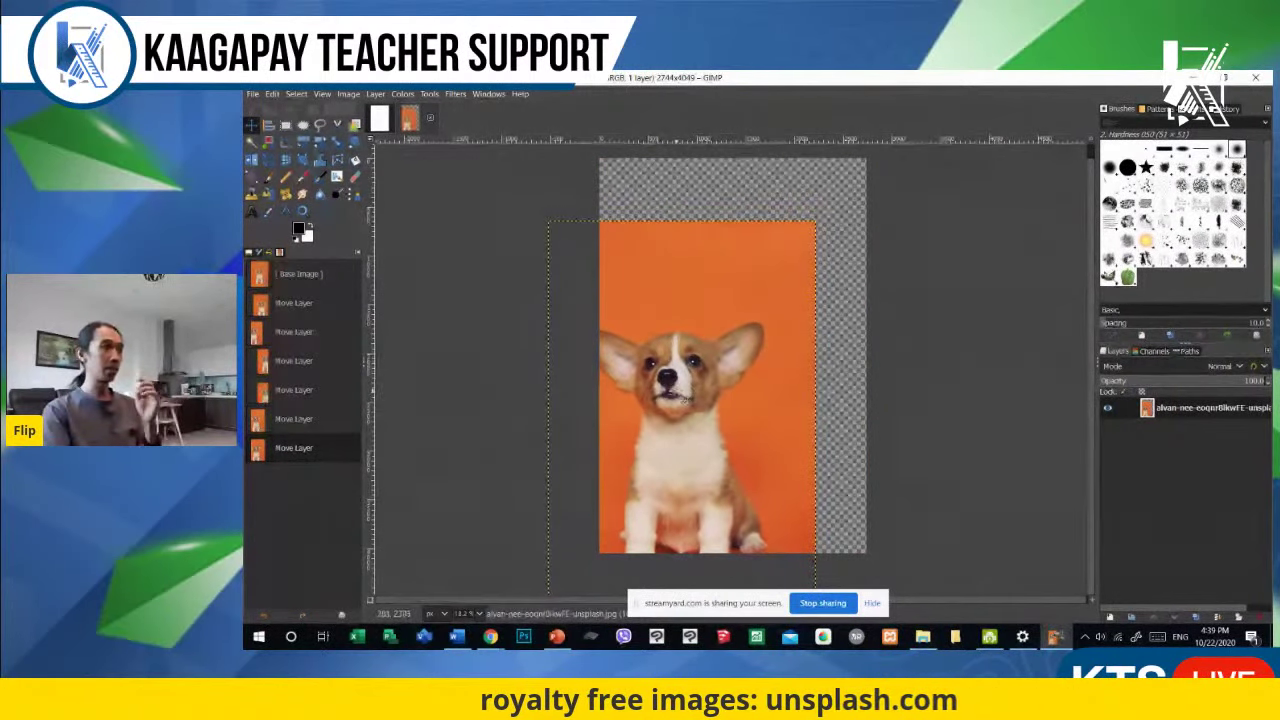
left_click(341, 615)
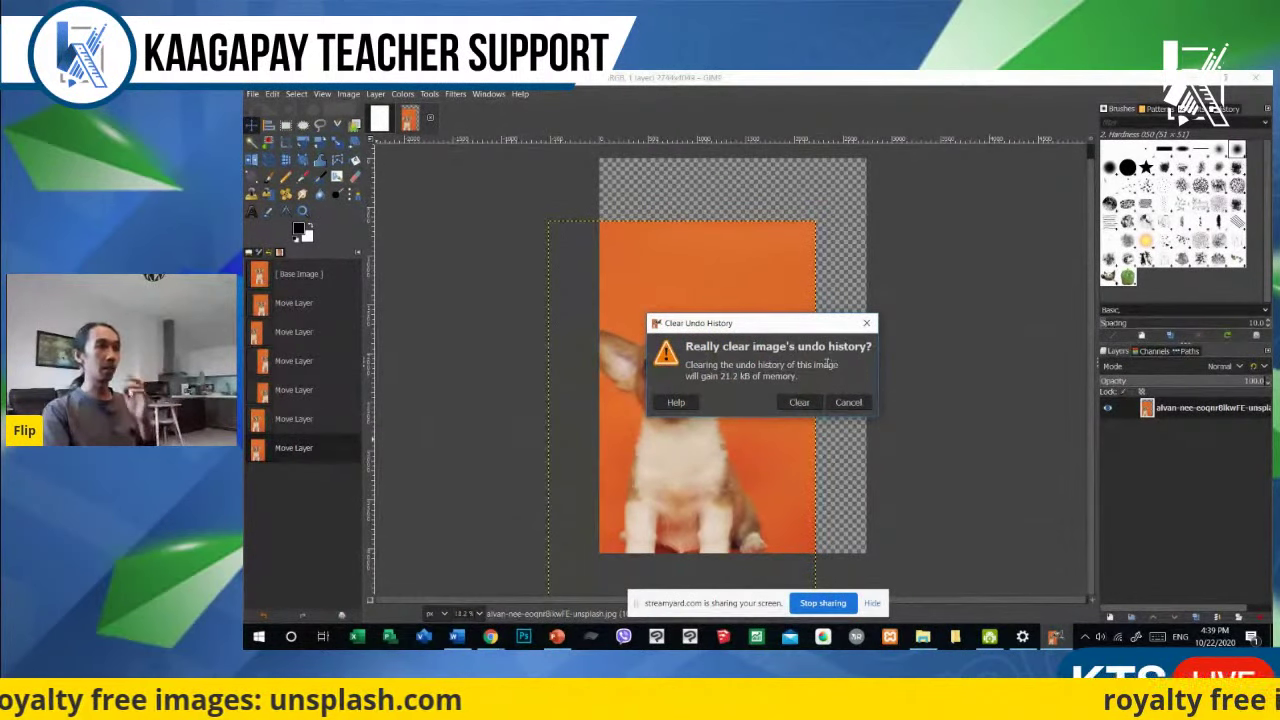
left_click(800, 401)
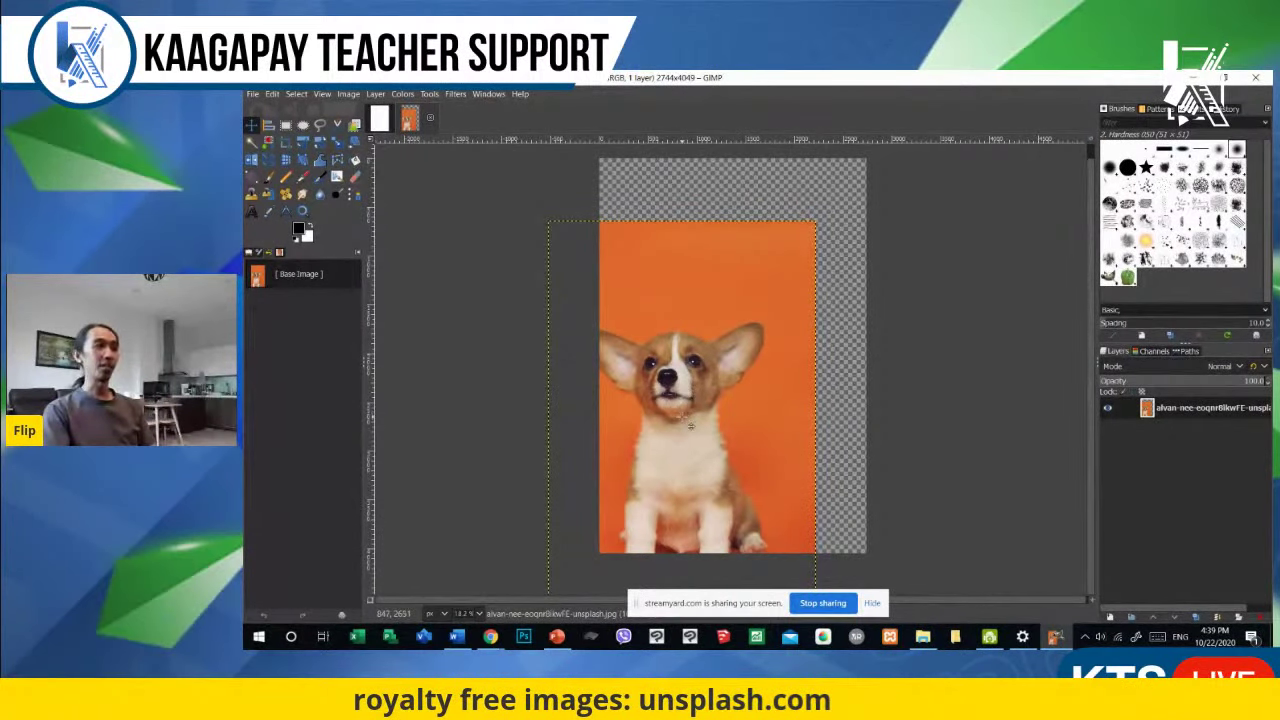
Step: Drag the corgi layer across the canvas so it sits slightly right and up, then switch to the blank white image
left_click_drag(689, 425, 618, 384)
left_click_drag(743, 325, 833, 368)
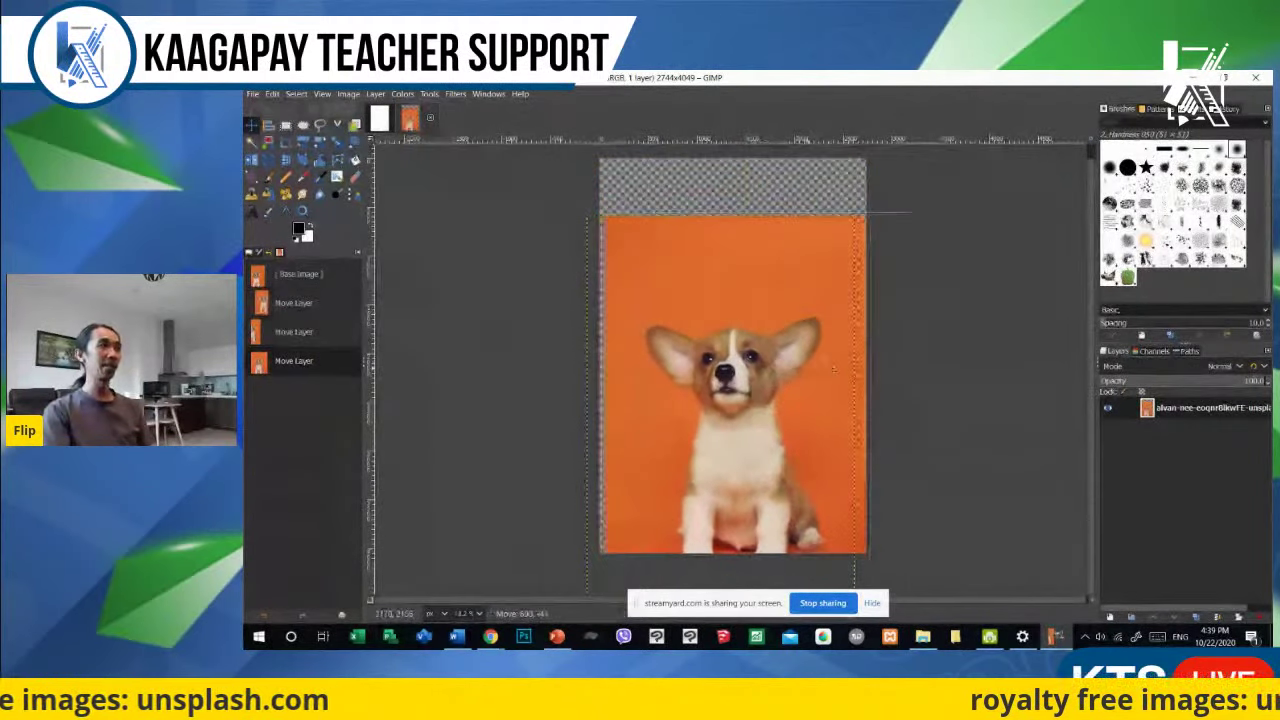
left_click_drag(741, 321, 797, 313)
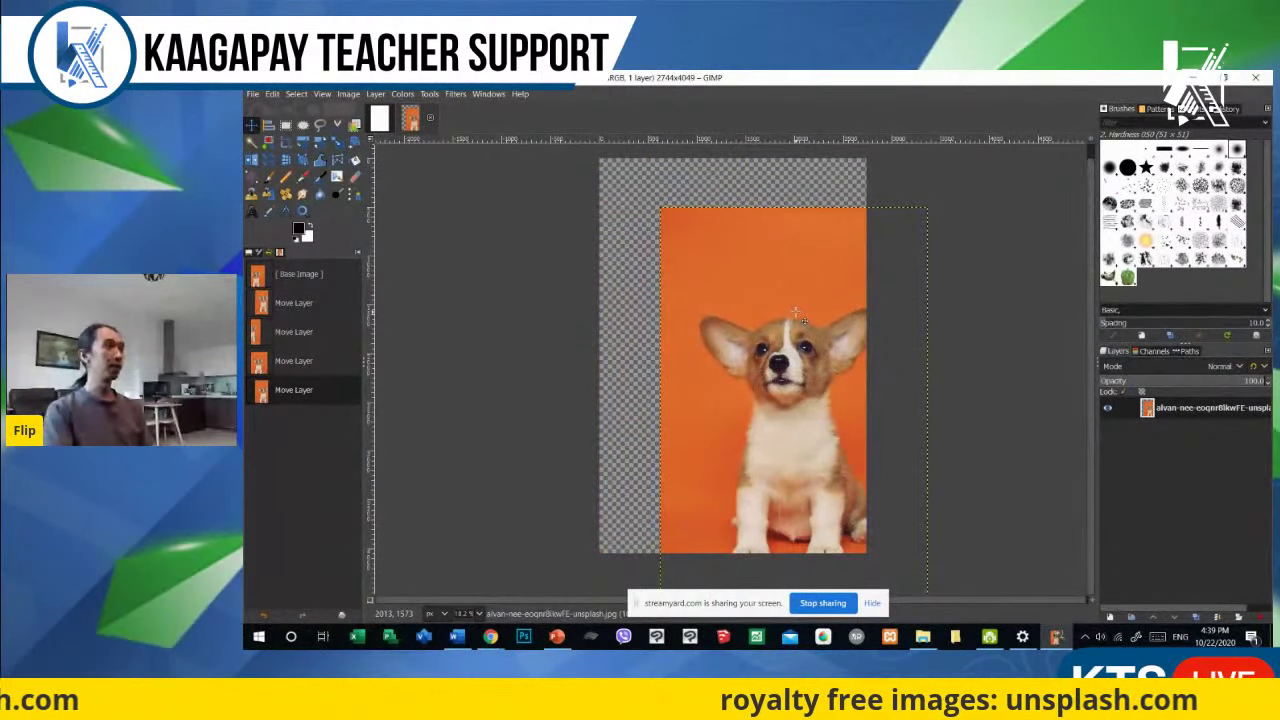
left_click(379, 118)
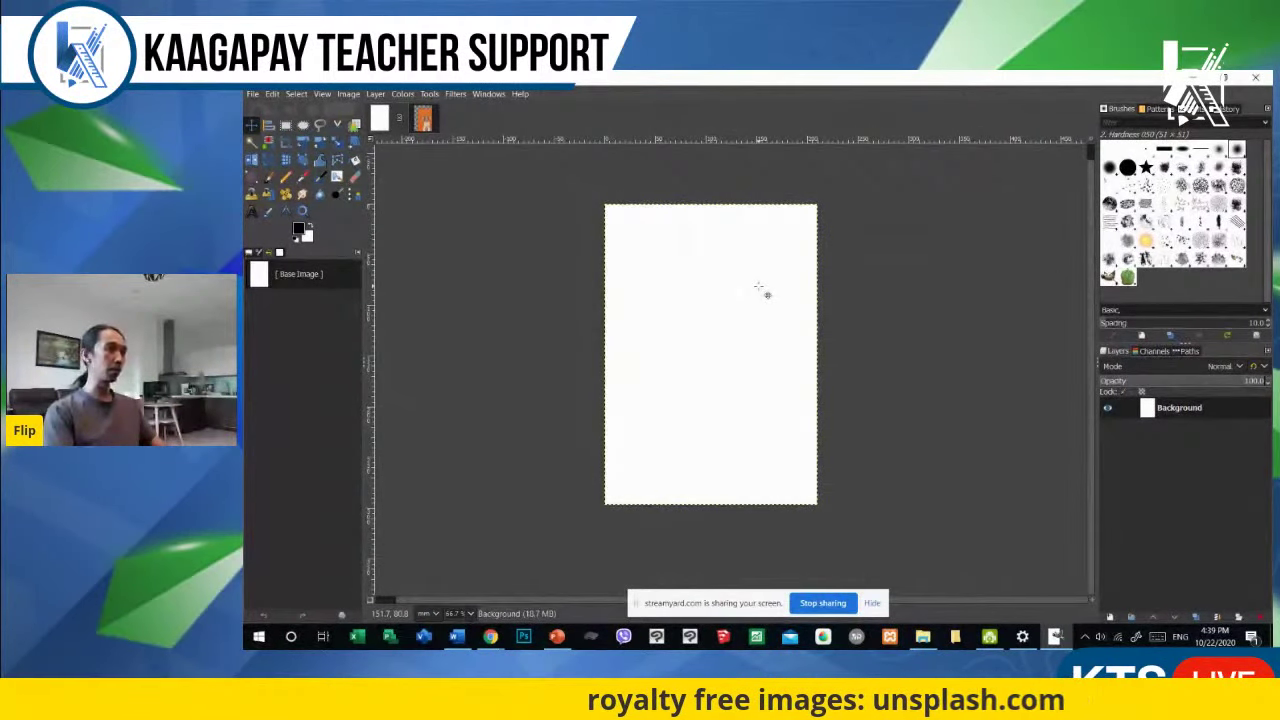
scroll(693, 358, "up", 1)
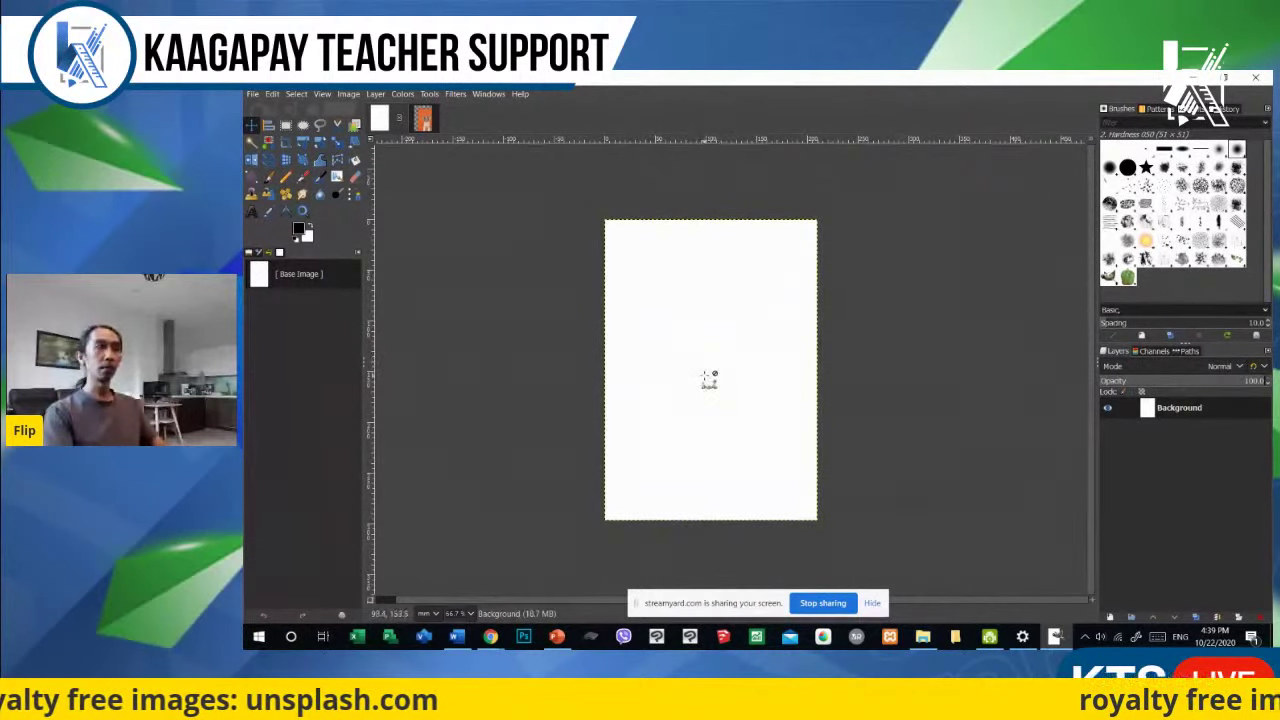
key("1")
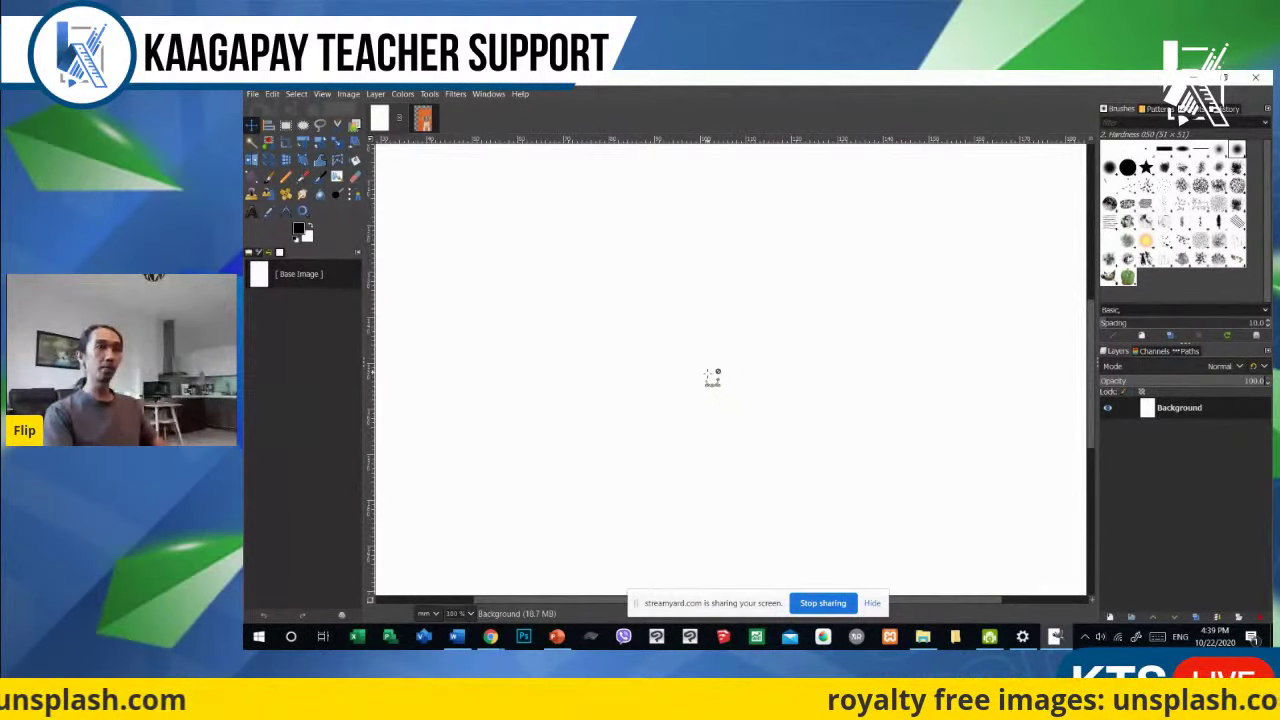
key("minus")
key("minus")
key("minus")
key("1")
key("minus")
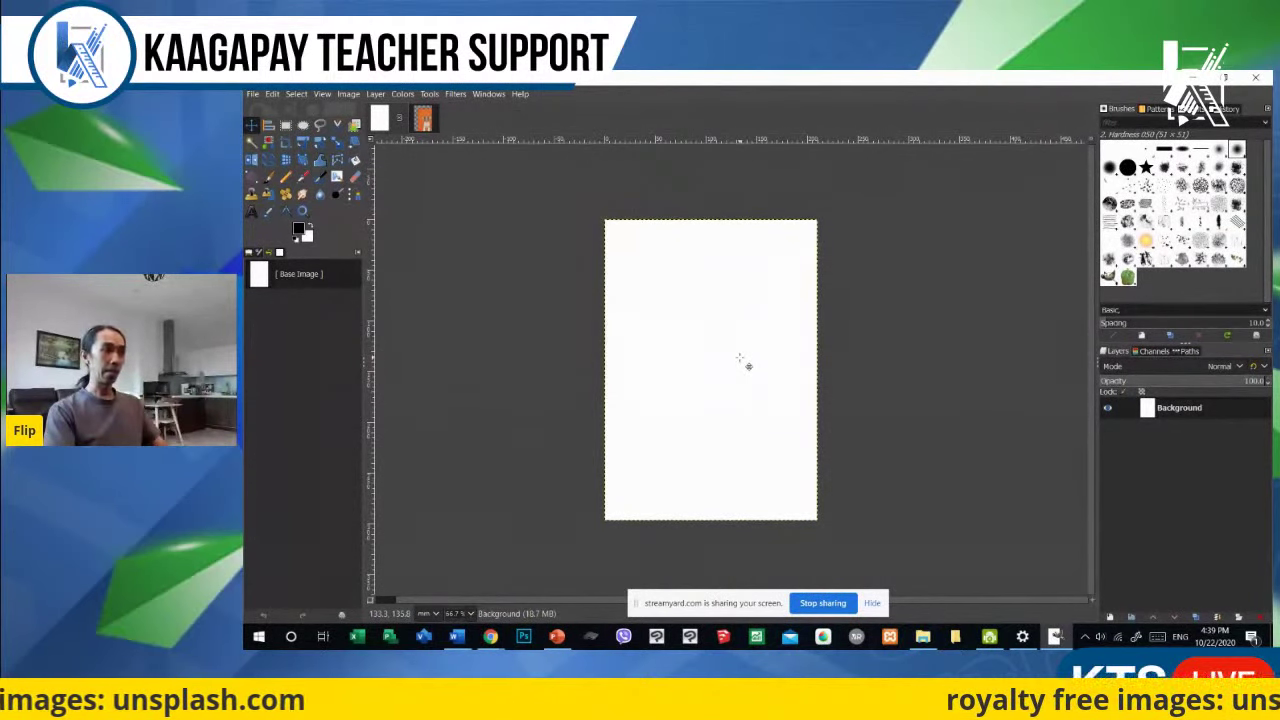
left_click(733, 378)
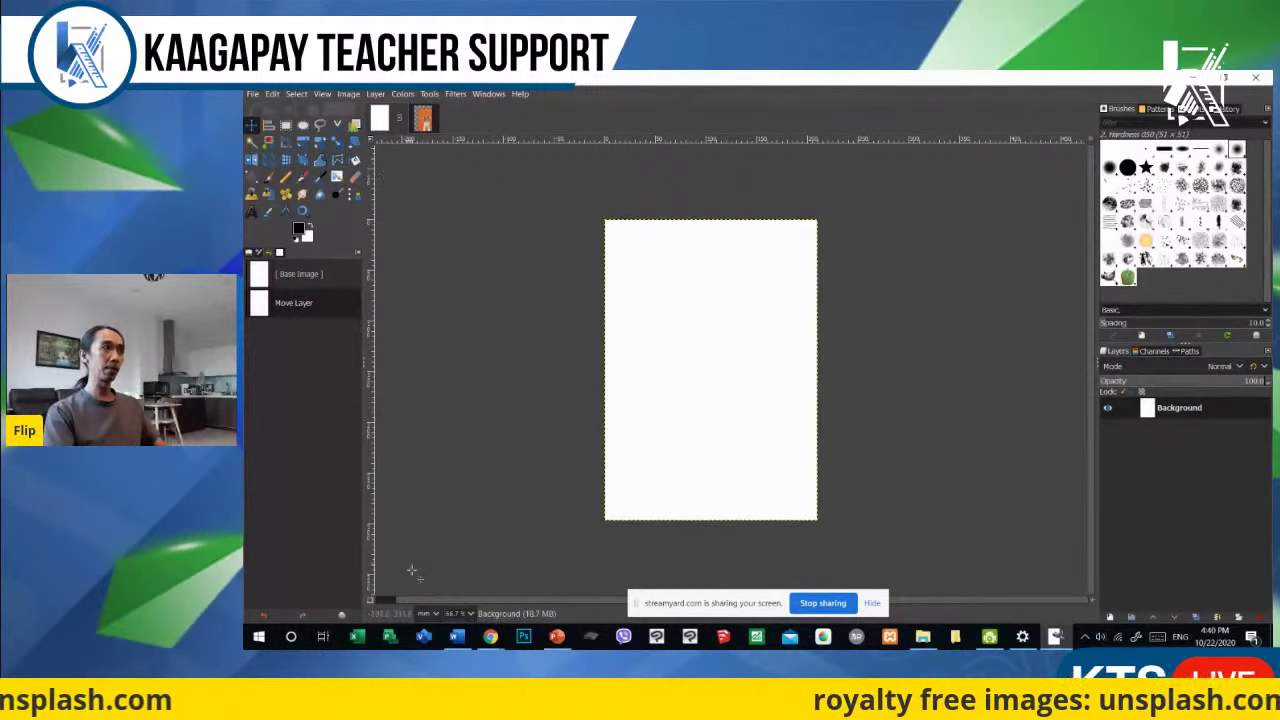
left_click(1093, 143)
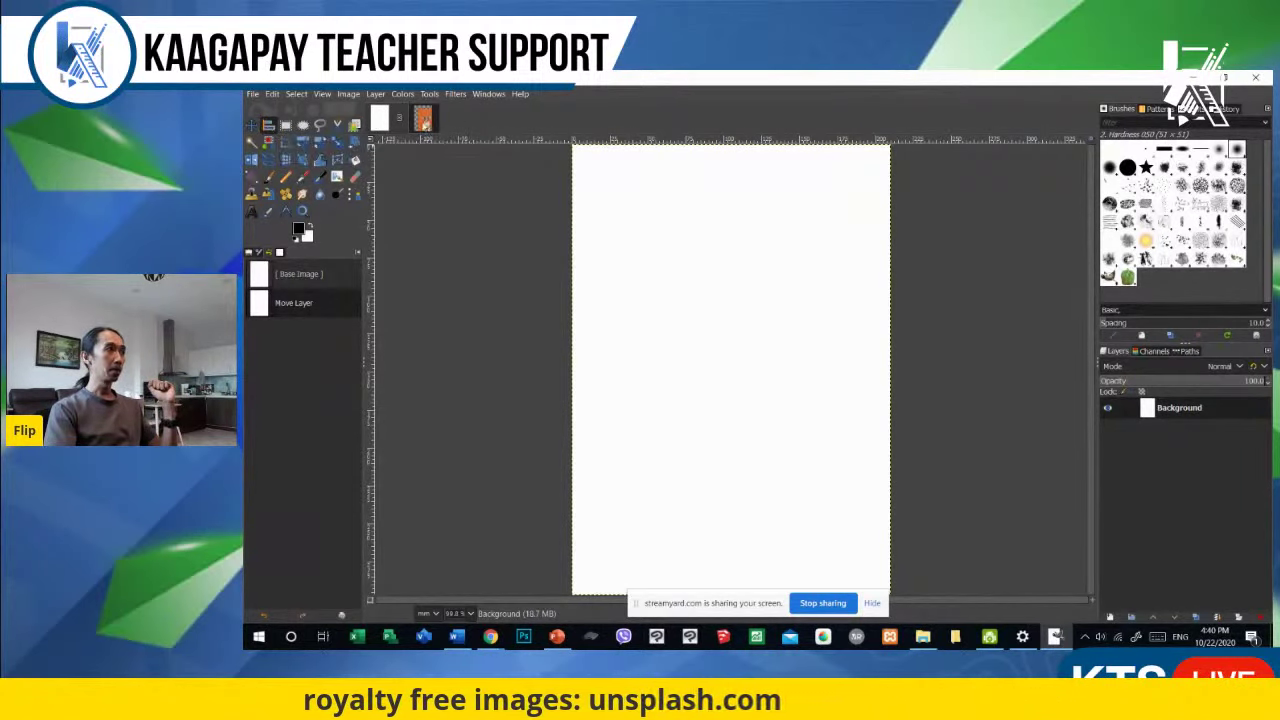
left_click(423, 119)
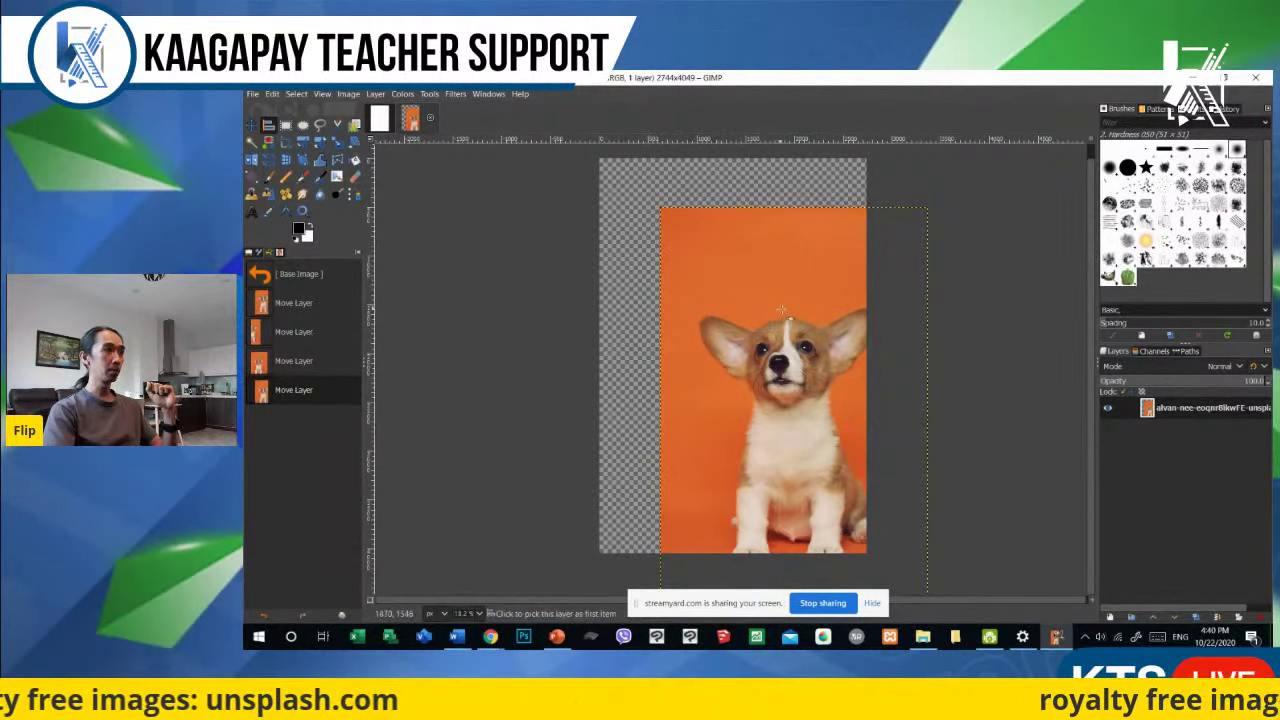
Step: Scale the corgi layer down to 1771 × 2613 px, place it upper middle, and bring File Explorer over GIMP
left_click_drag(692, 324, 672, 307)
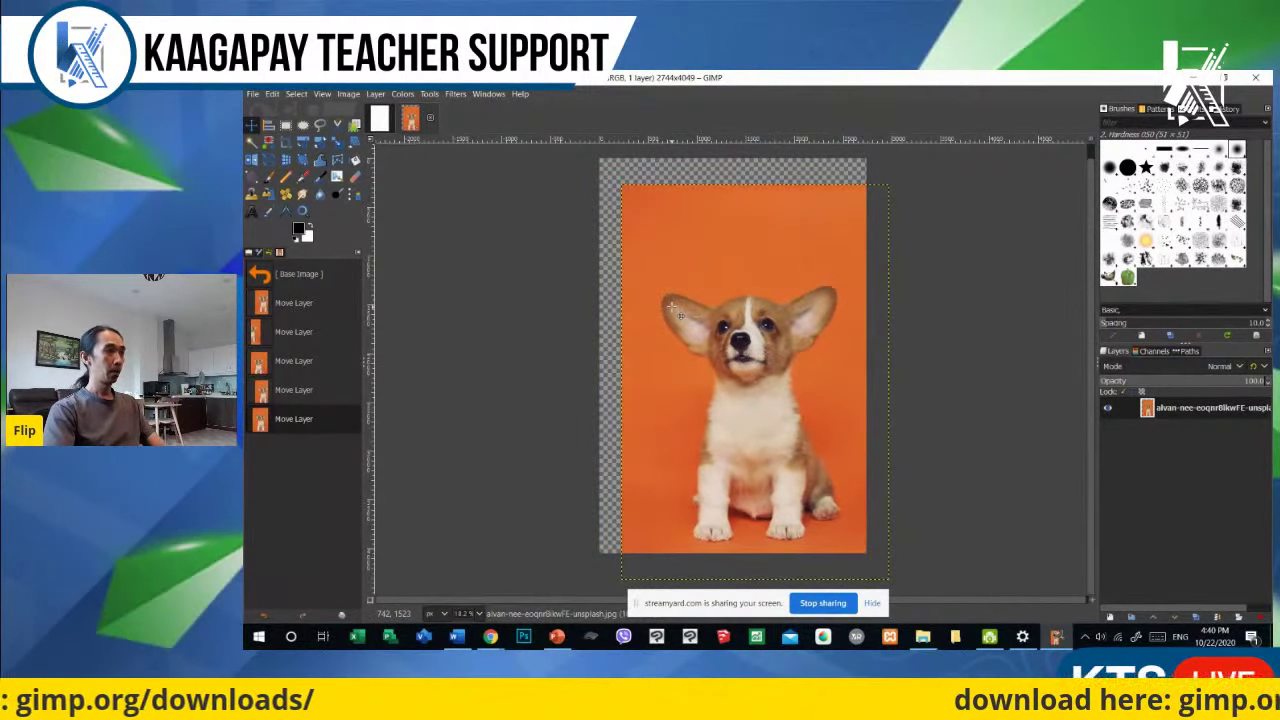
key("shift+r")
left_click(631, 196)
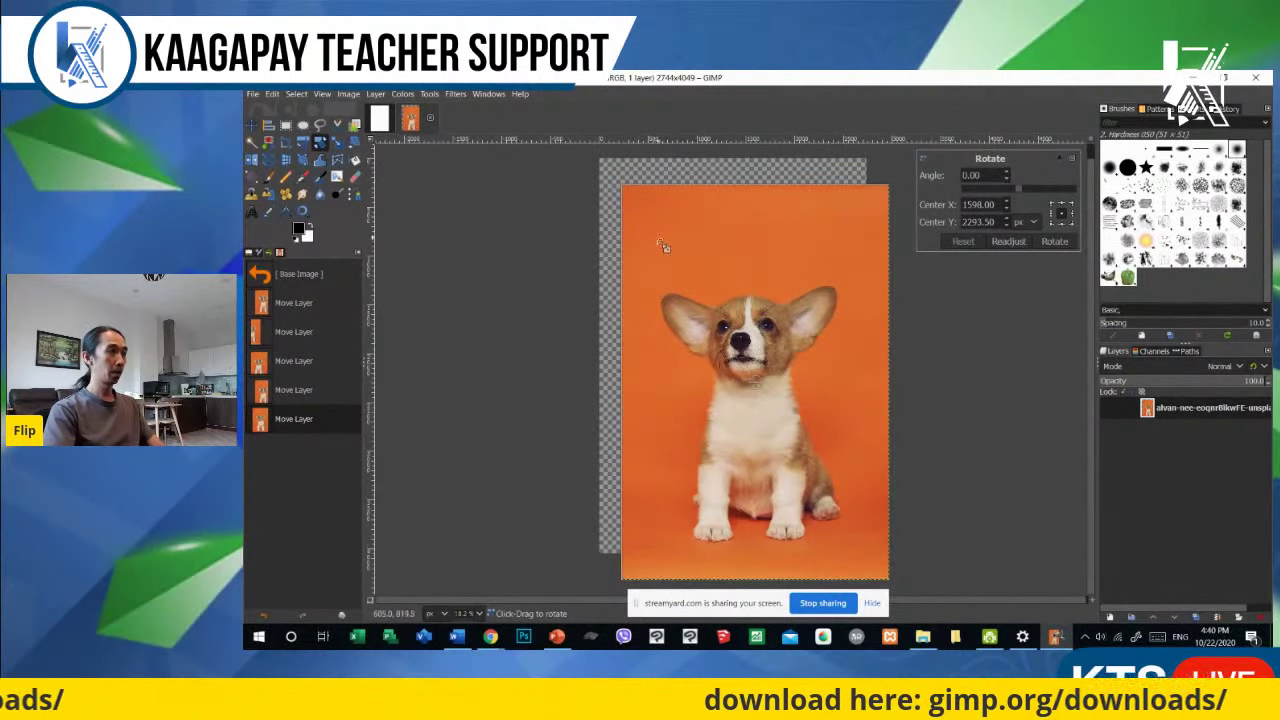
key("shift+s")
left_click_drag(664, 247, 790, 429)
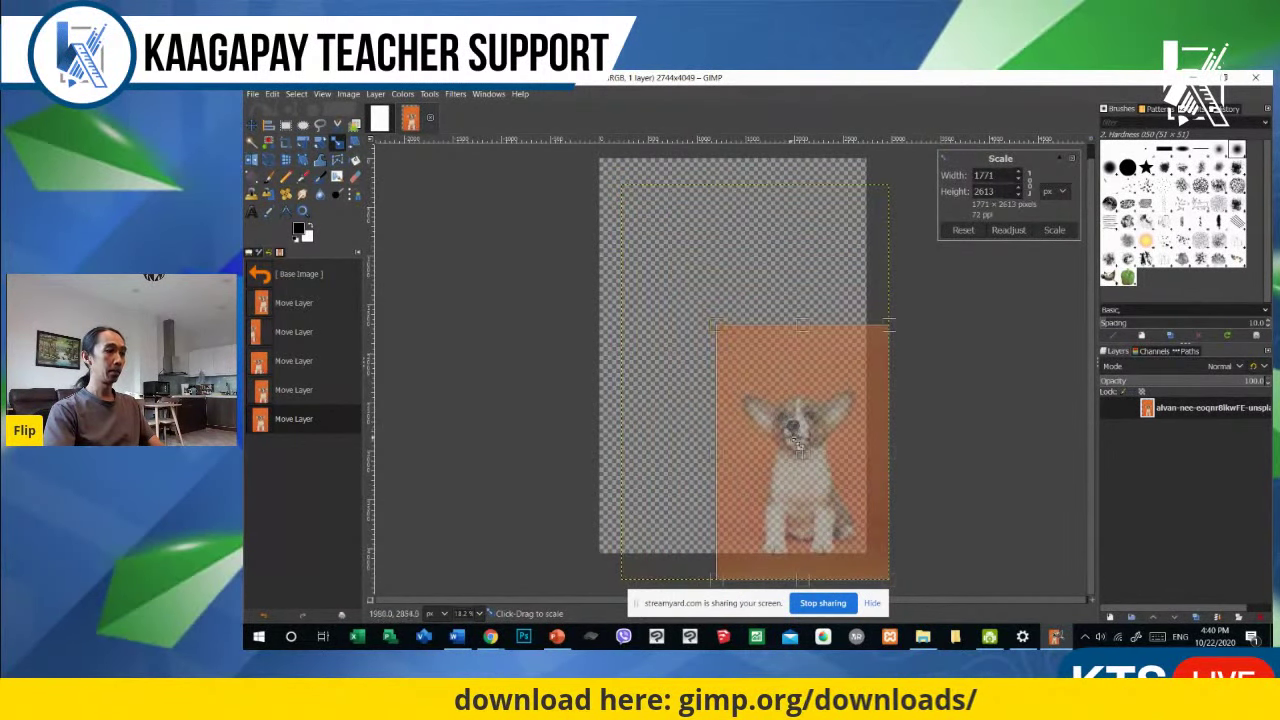
key("Return")
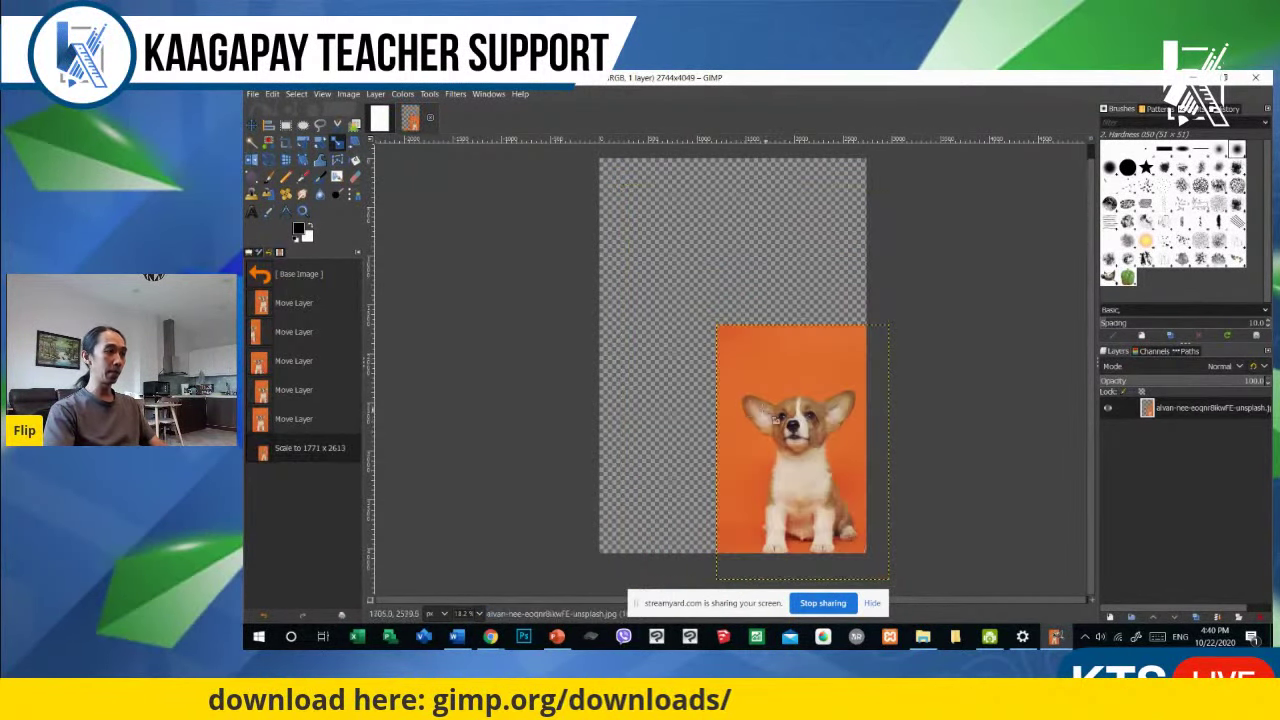
left_click_drag(797, 418, 724, 298)
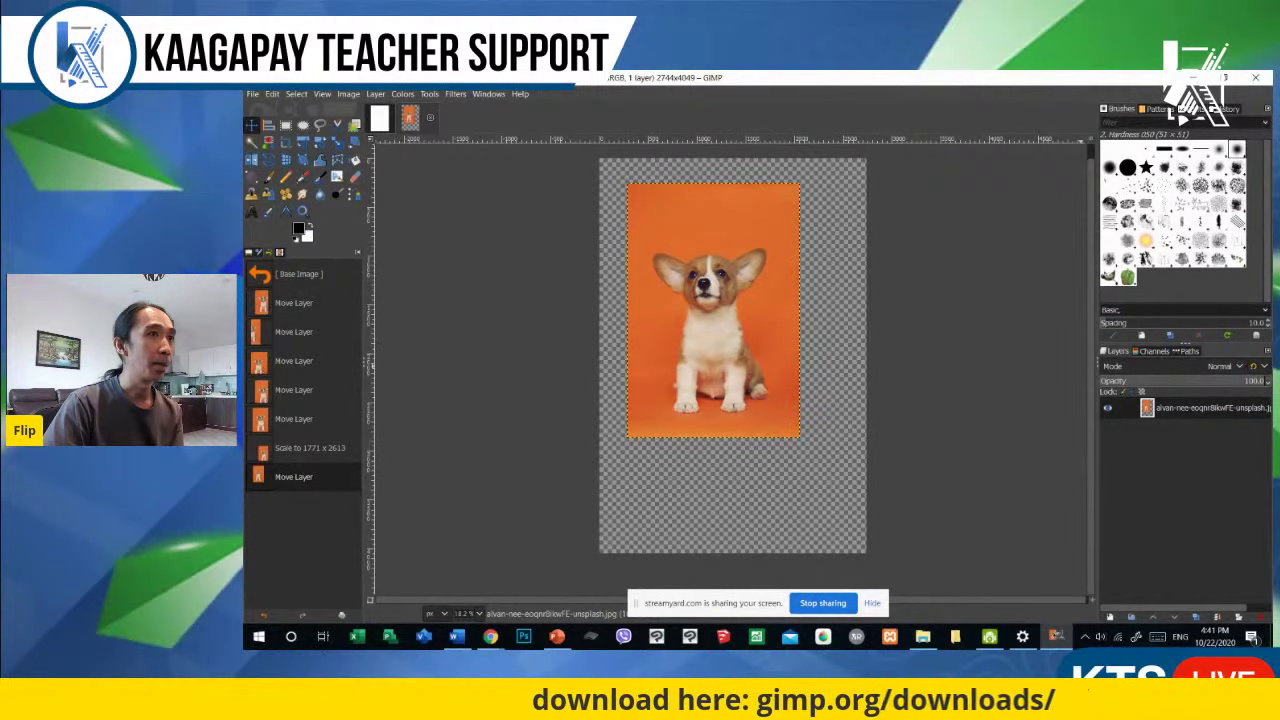
left_click_drag(1279, 255, 995, 214)
Step: Drag loan-7AIDE8PrvA0-unsplash.jpg from RESOURCES > IMAGES > UNSPLASH into GIMP and accept sRGB conversion
double_click(1126, 370)
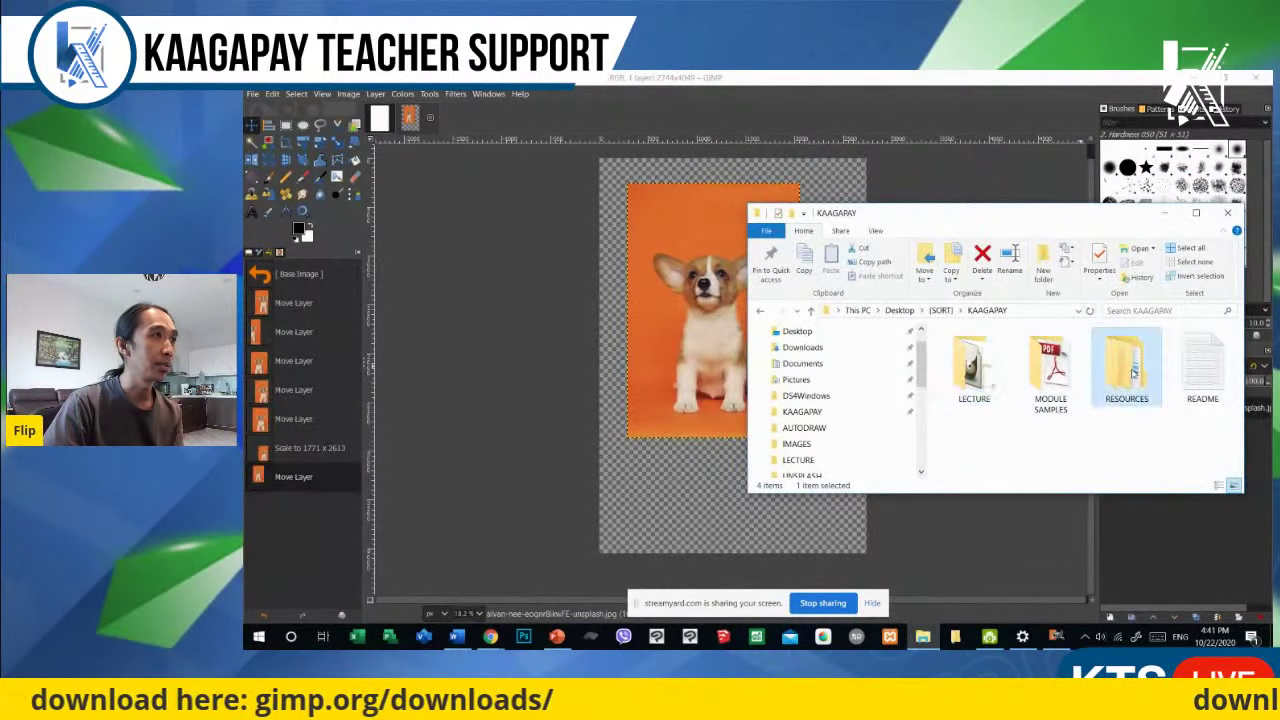
double_click(968, 352)
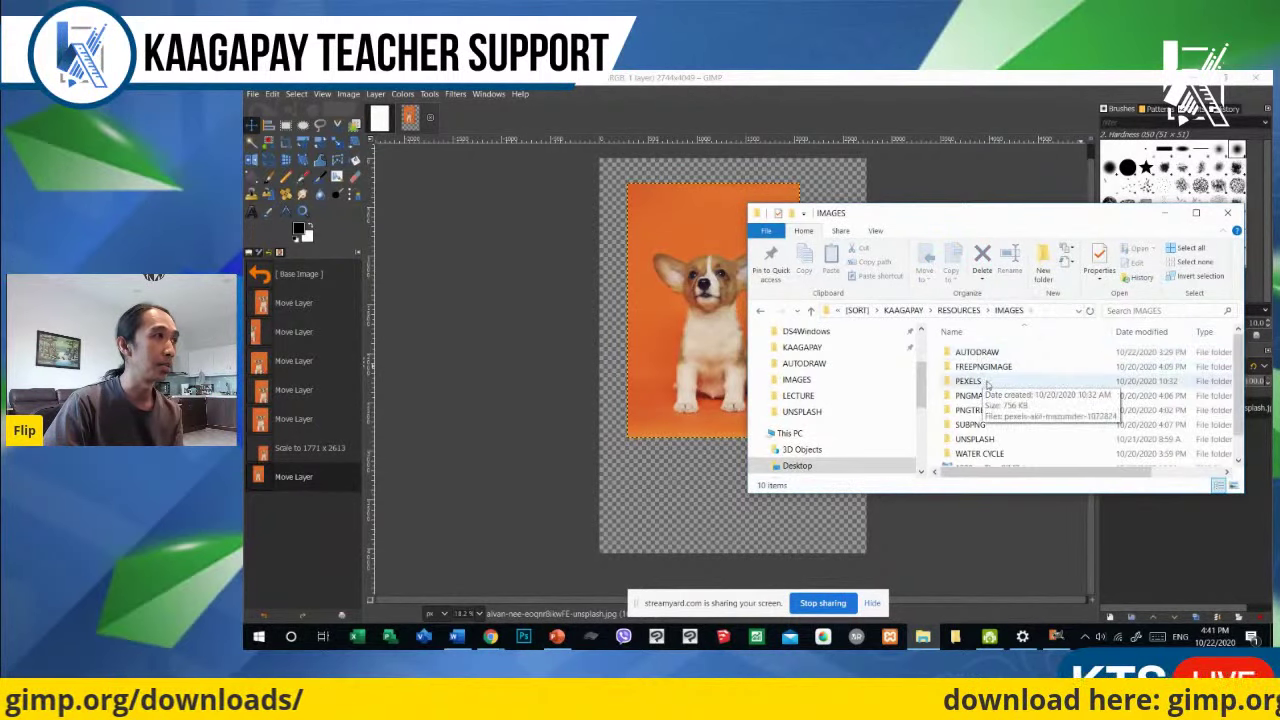
double_click(968, 440)
scroll(1050, 420, "down", 2)
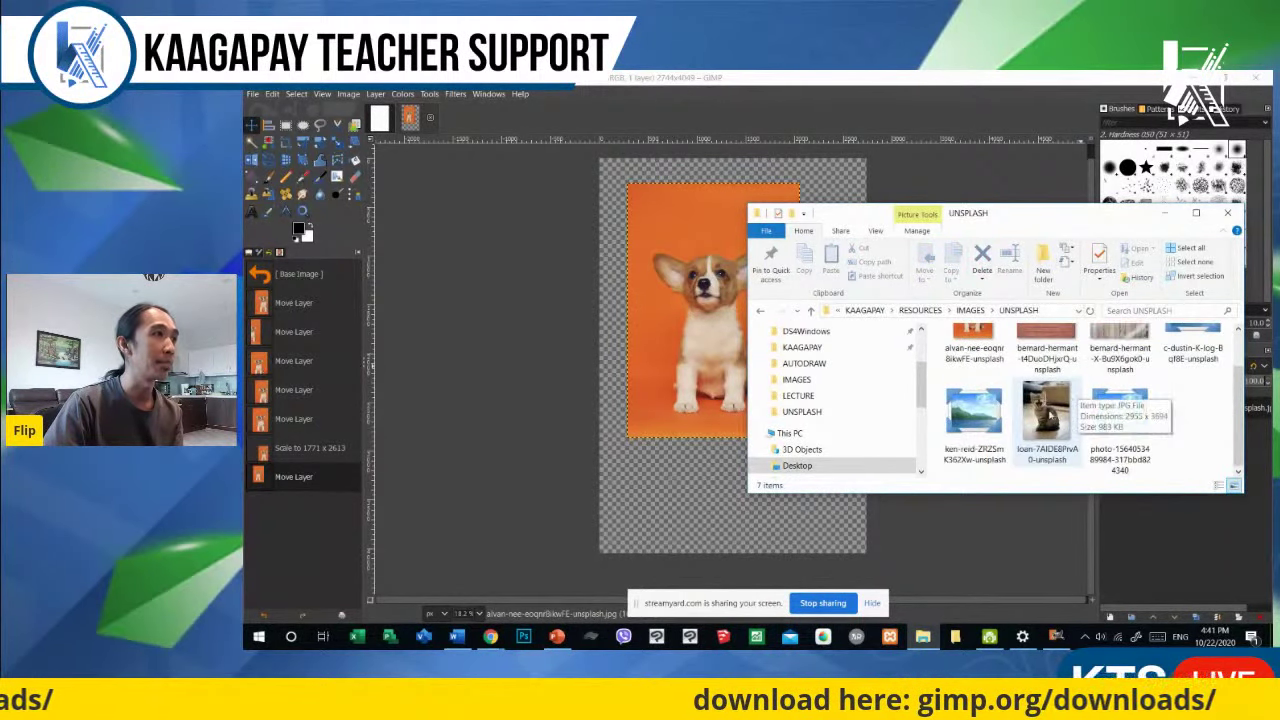
left_click(1050, 415)
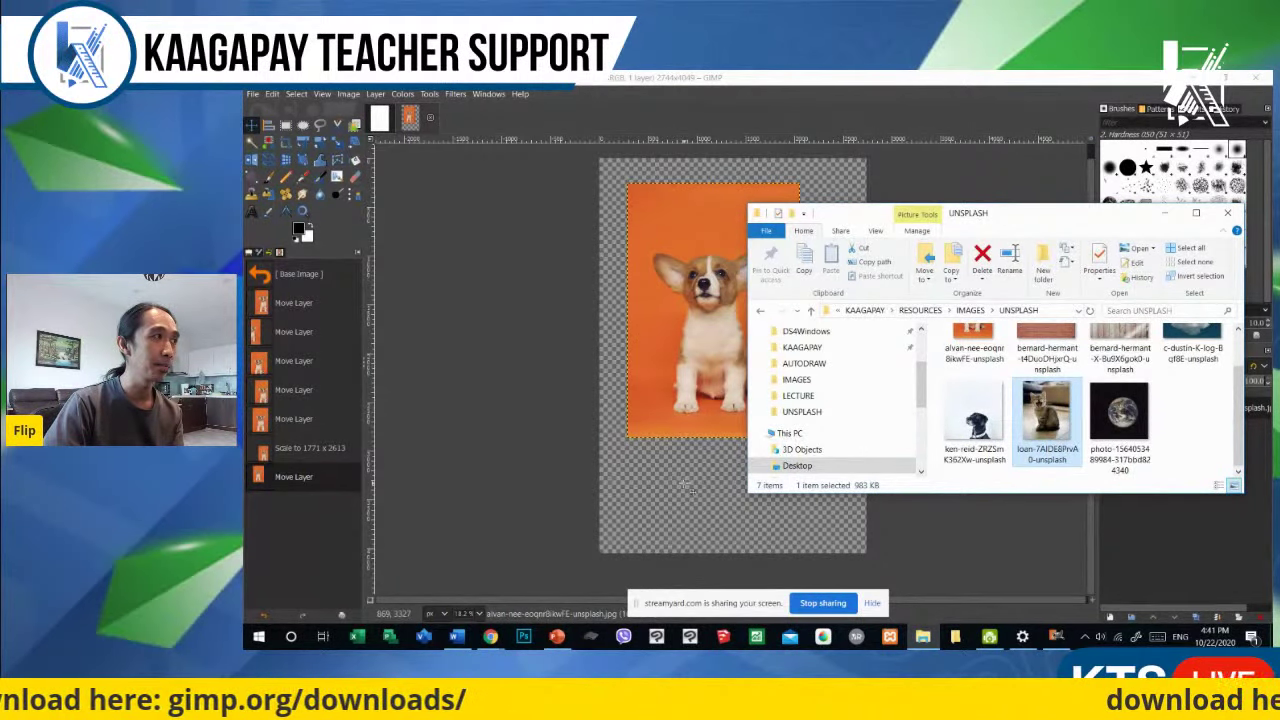
left_click_drag(683, 487, 683, 487)
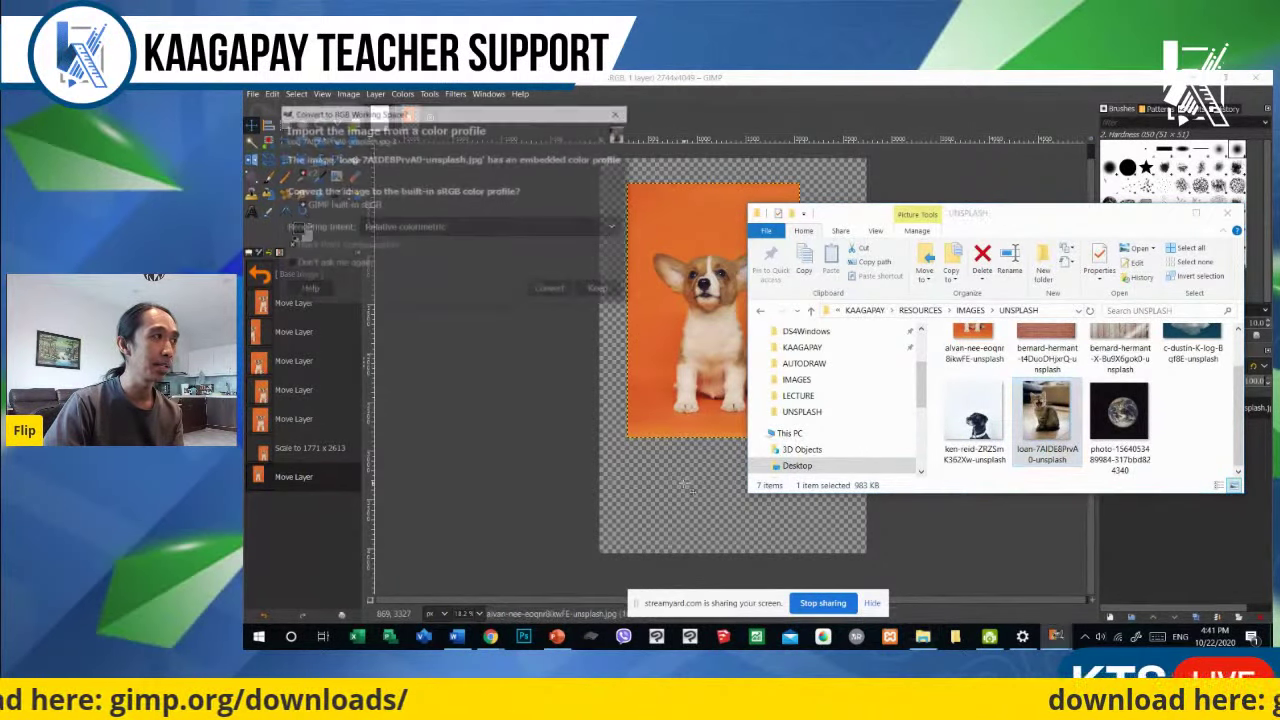
left_click(551, 290)
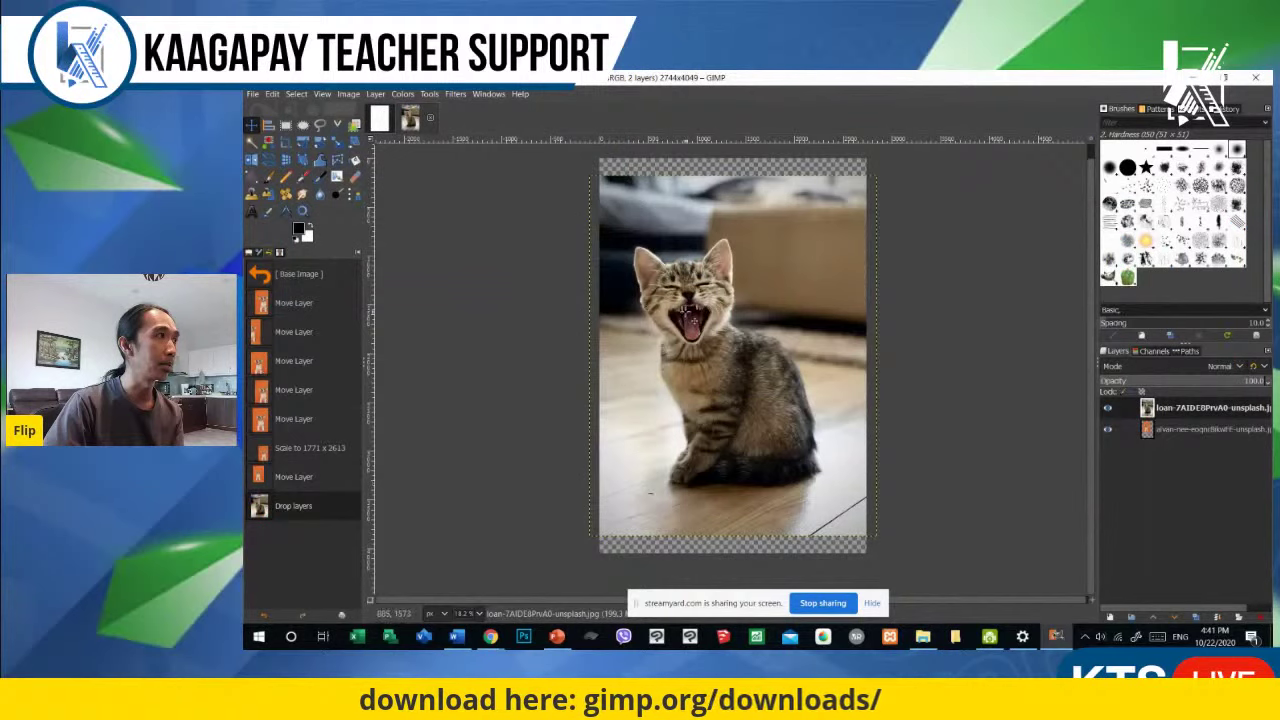
Step: Scale the kitten layer to 2088 × 2610 px and move it toward the lower right
key("shift+s")
left_click(655, 250)
left_click_drag(655, 250, 716, 354)
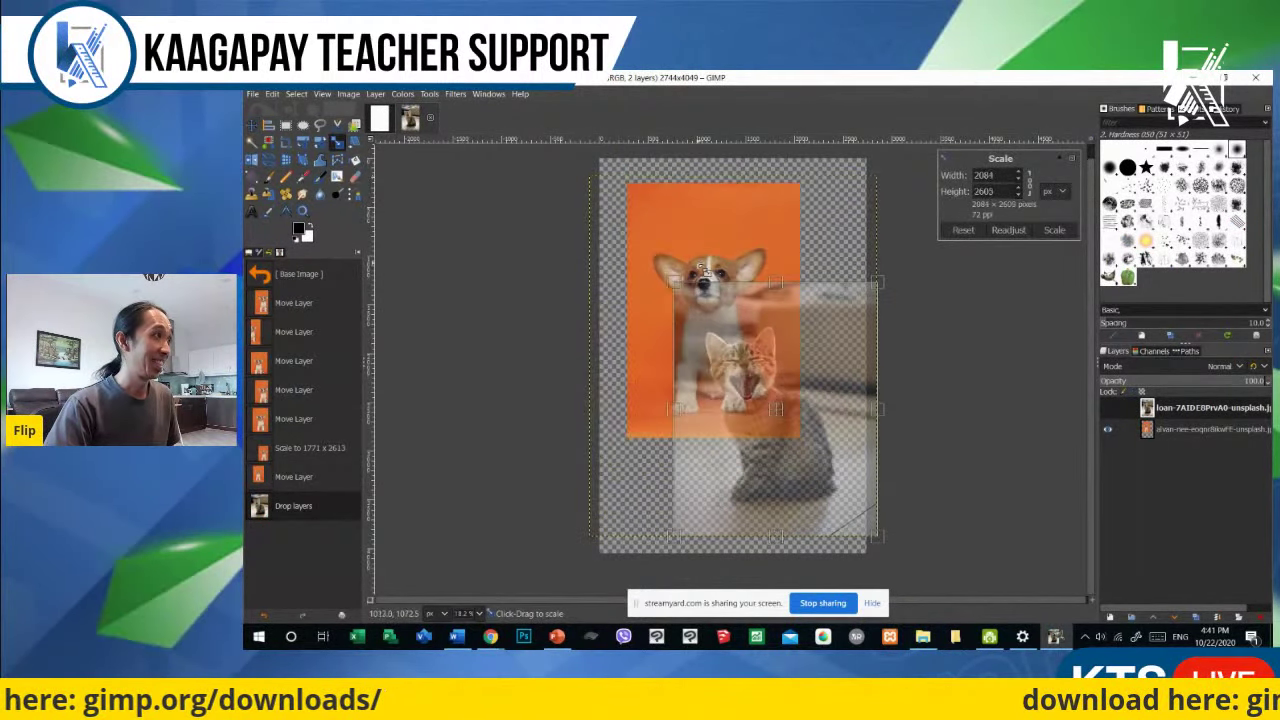
key("Return")
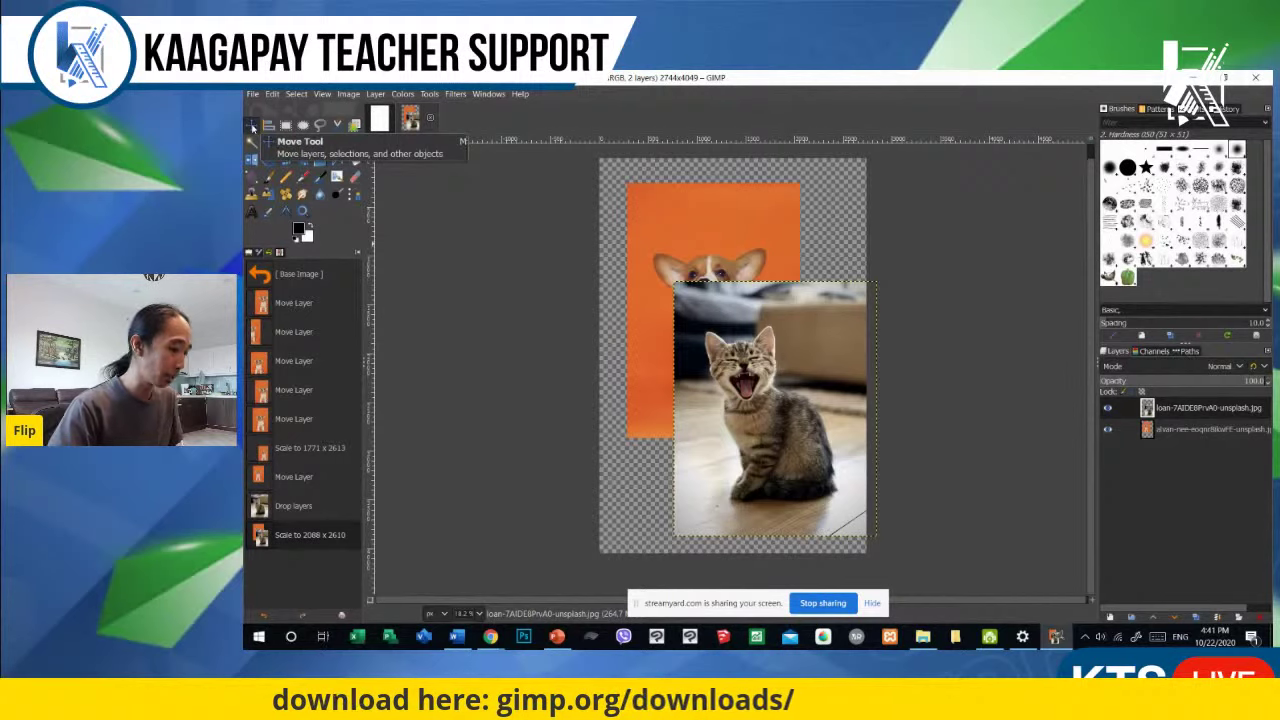
left_click(253, 125)
mouse_move(848, 441)
left_mouse_down()
mouse_move(839, 393)
mouse_move(807, 393)
mouse_move(807, 481)
mouse_move(828, 441)
left_mouse_up()
left_click_drag(773, 360, 769, 370)
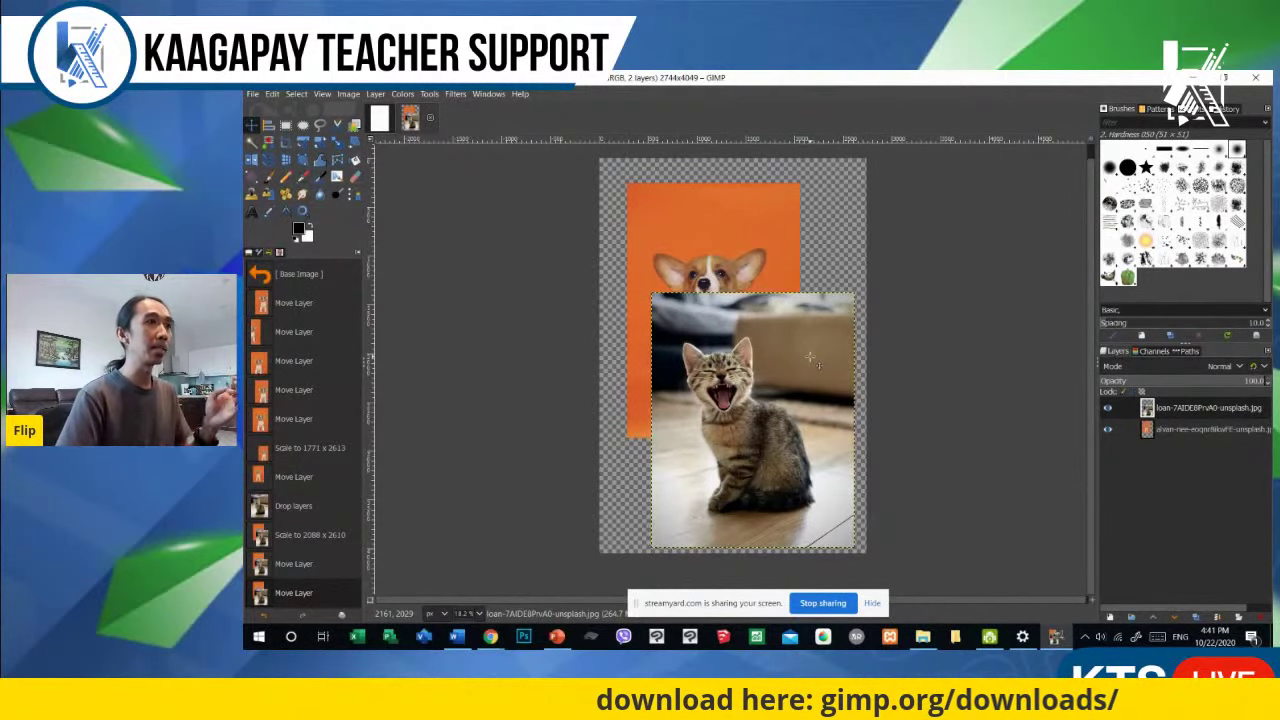
Step: Move the corgi layer to the canvas's top-left corner and shift the kitten layer slightly right
left_click(1200, 430)
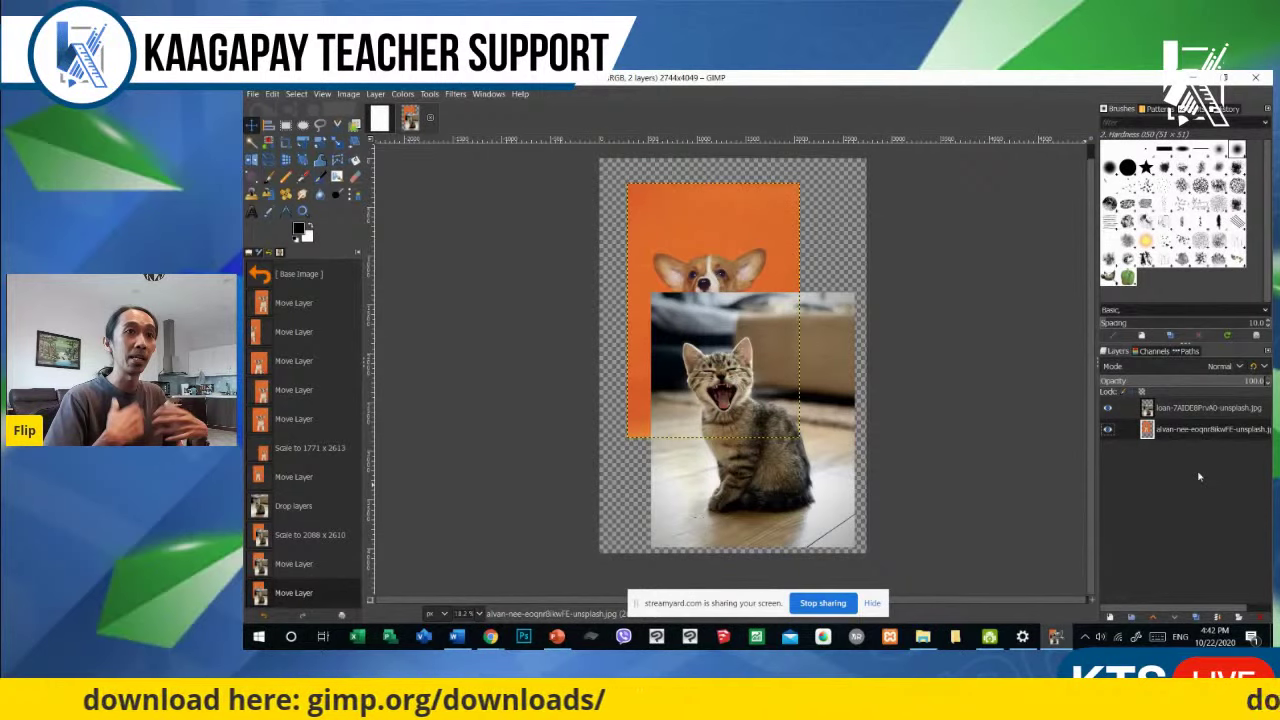
left_click(712, 265)
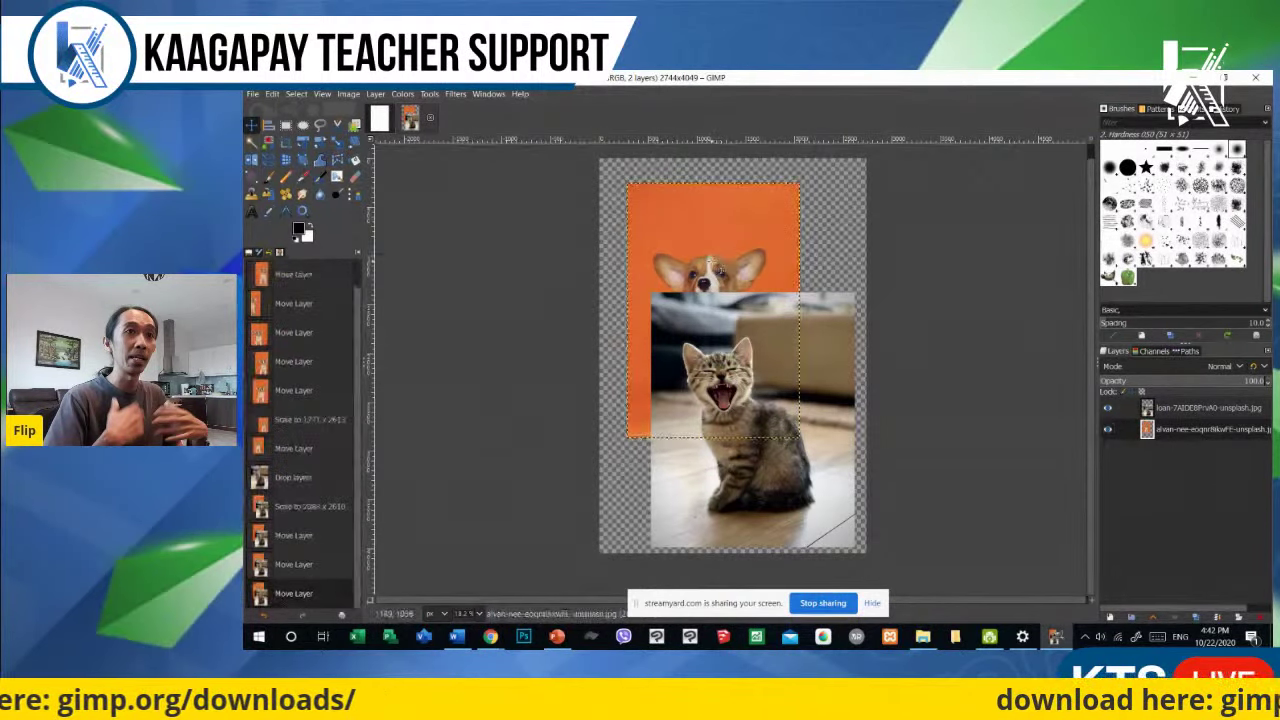
left_click_drag(712, 265, 720, 249)
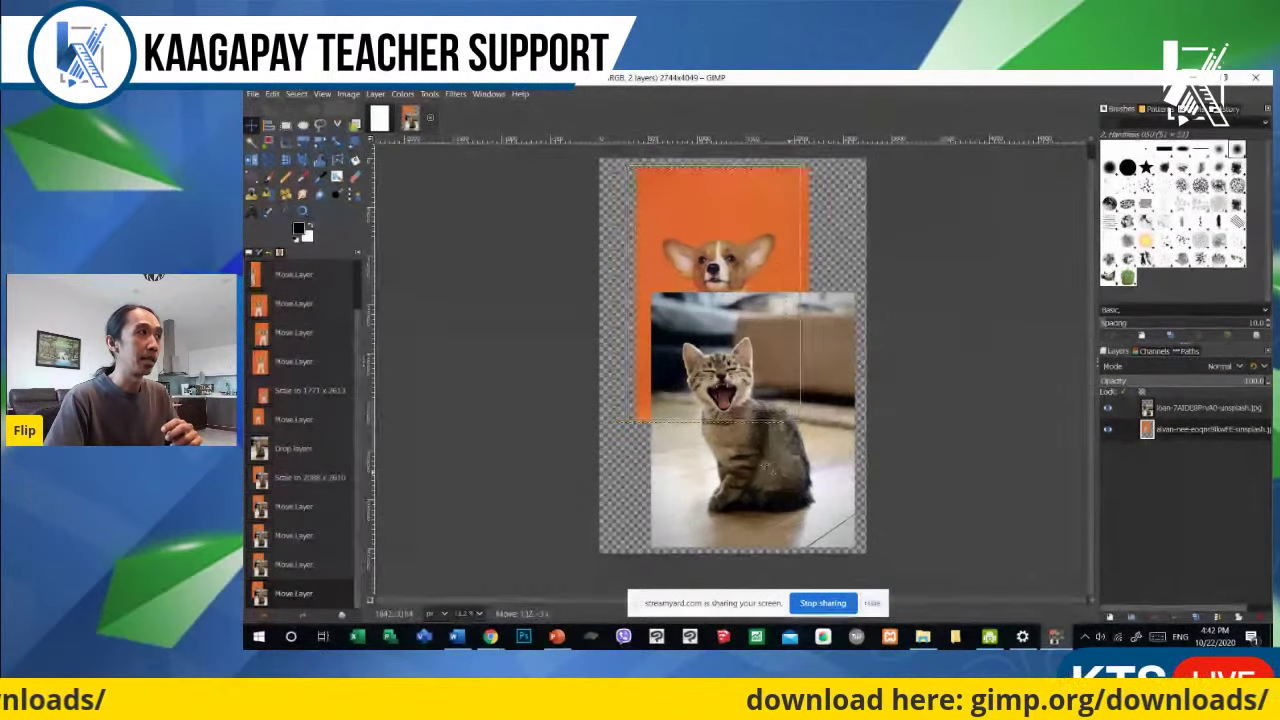
left_click_drag(771, 467, 752, 321)
left_click(947, 421)
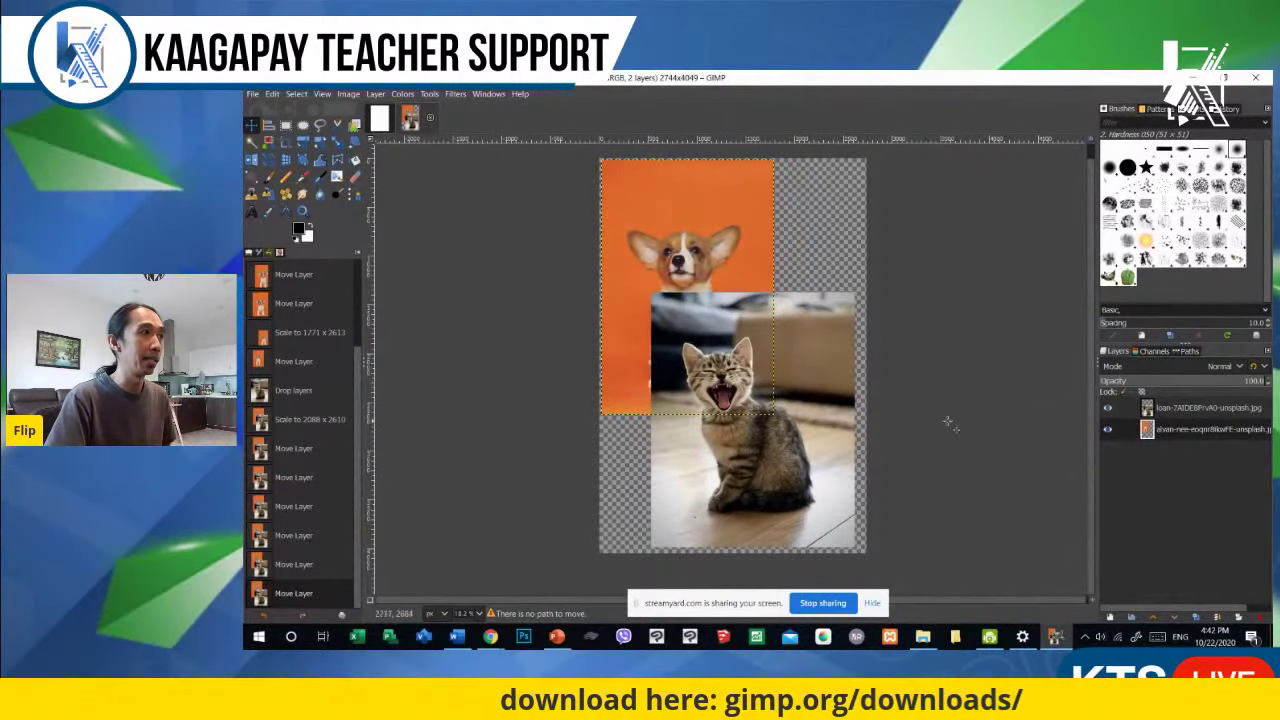
left_click(1205, 410)
left_click_drag(817, 487, 827, 487)
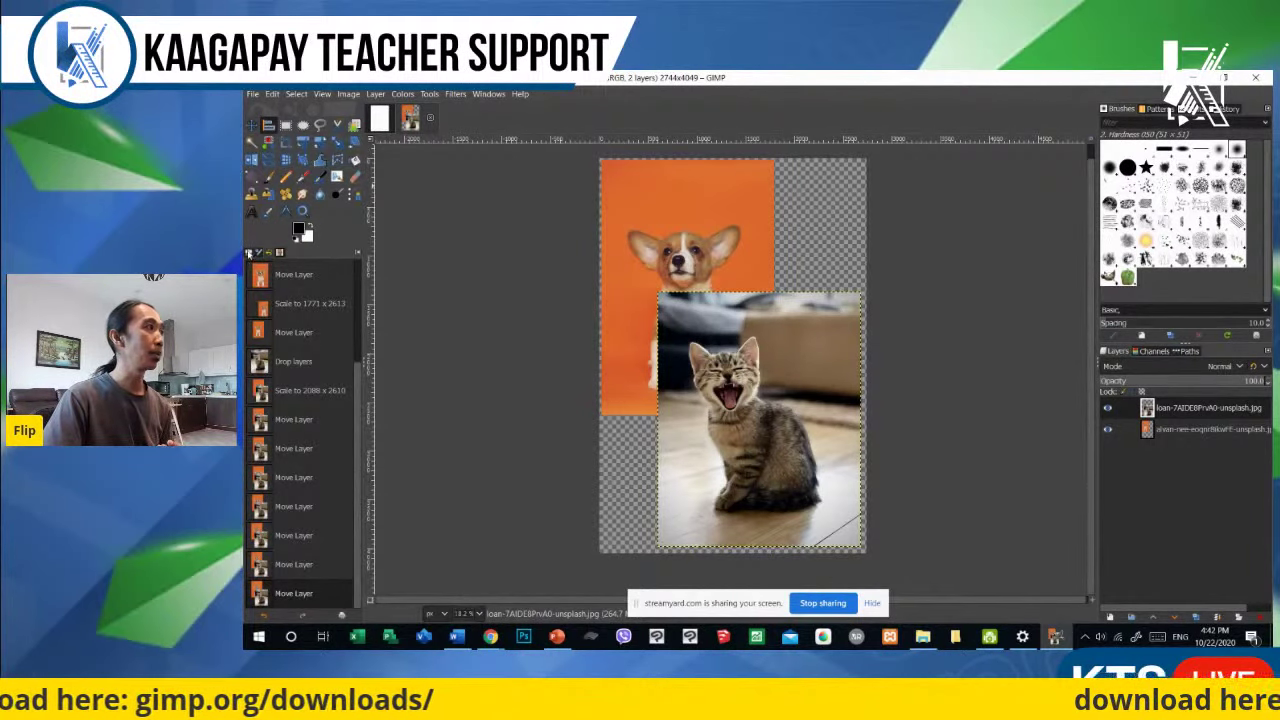
Step: With the Align tool, centre both photos horizontally, dog at top, cat at bottom, distributed vertically
double_click(268, 128)
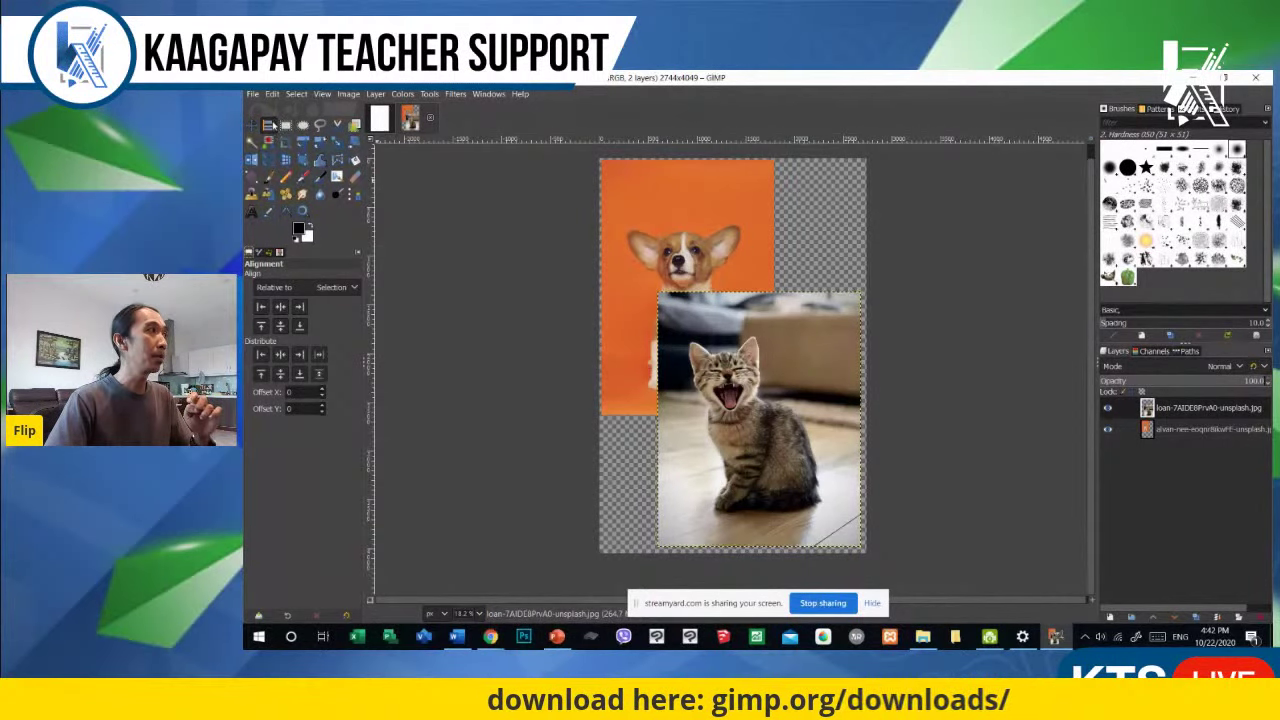
left_click(665, 212)
left_click(810, 318)
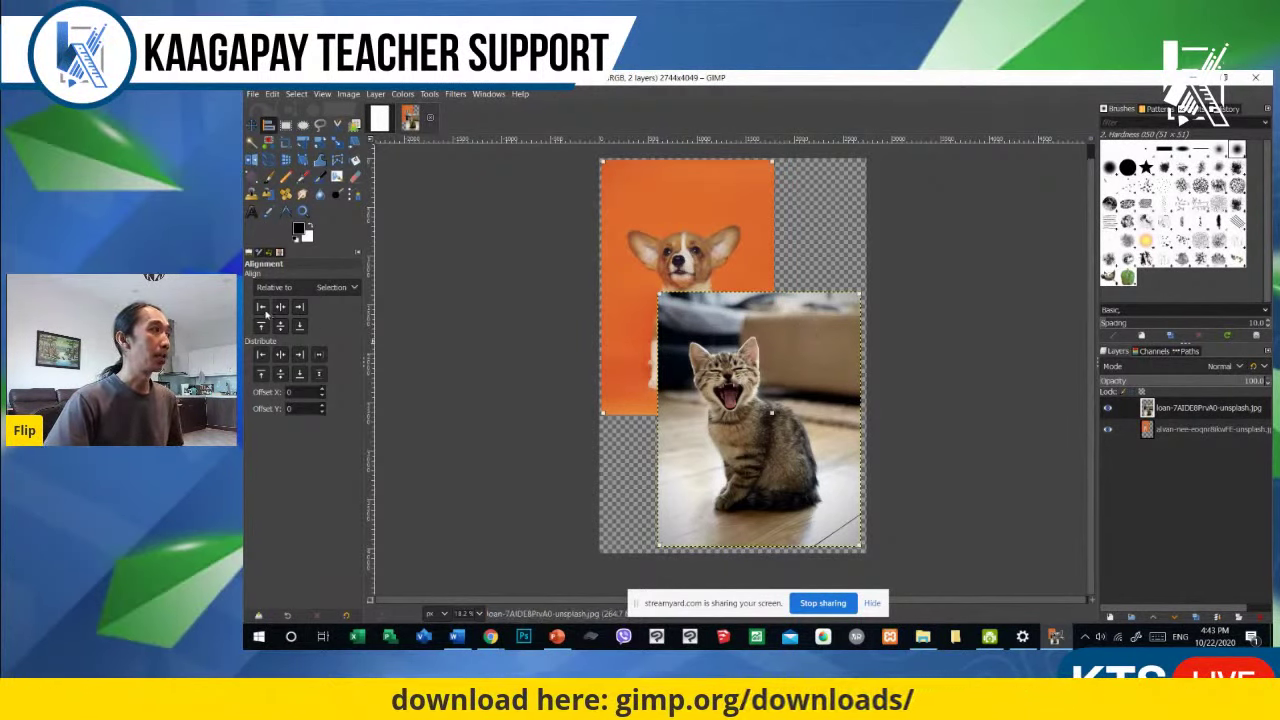
left_click(261, 308)
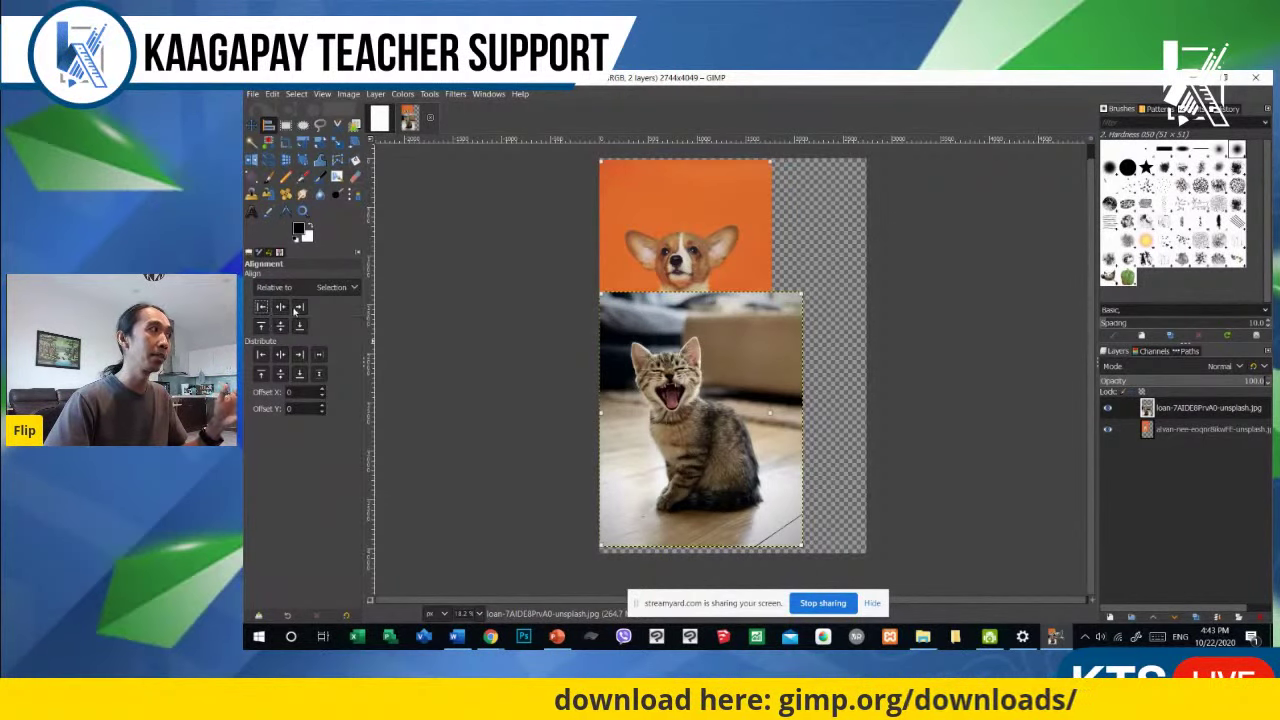
left_click(301, 309)
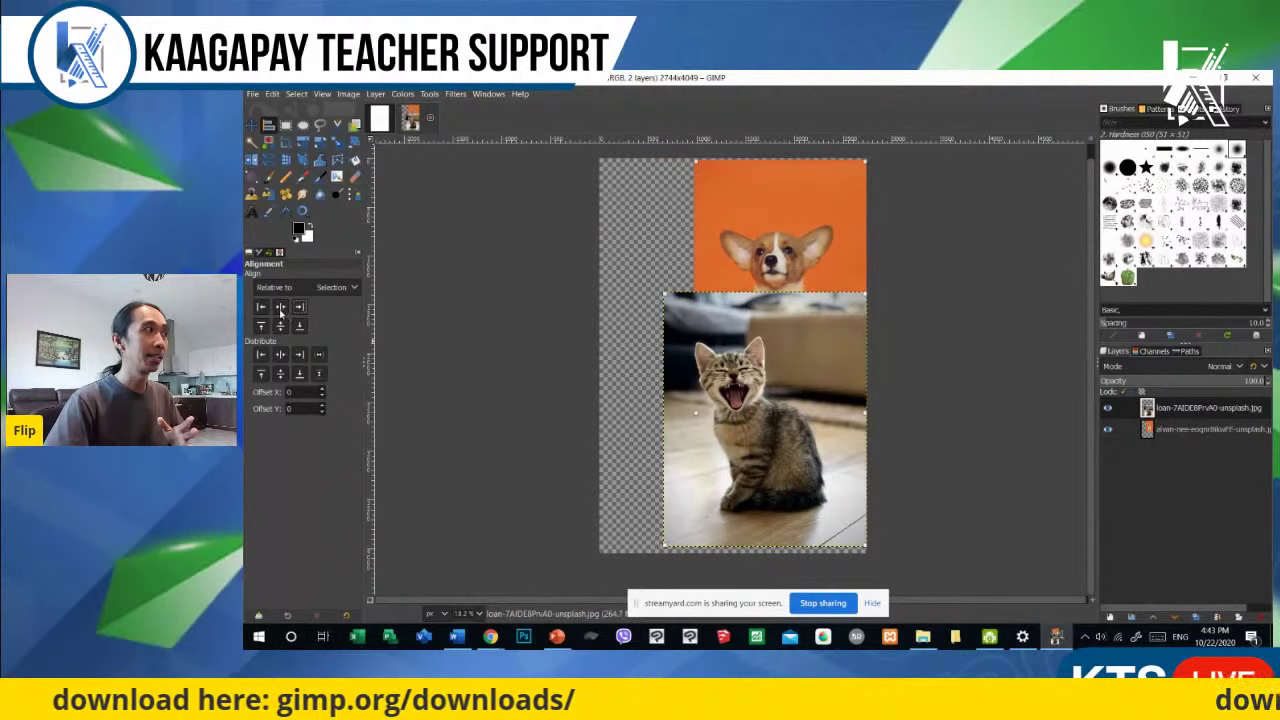
left_click(281, 310)
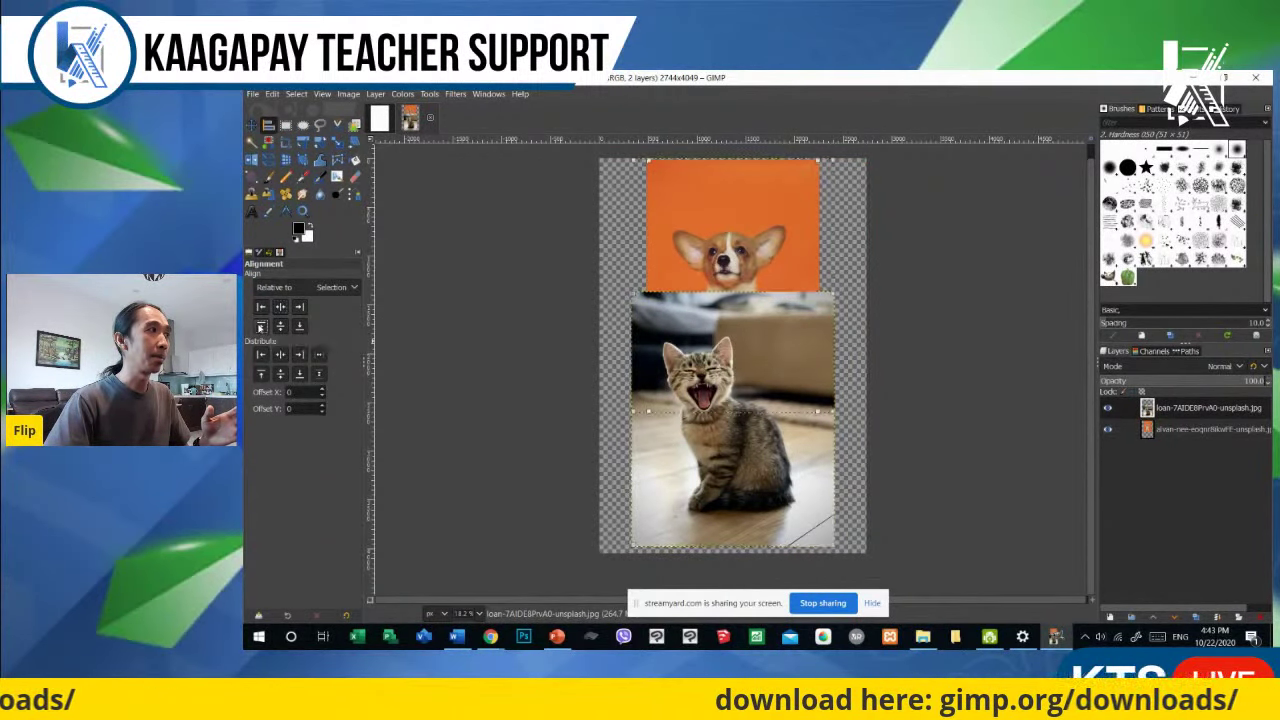
left_click(261, 326)
left_click(301, 327)
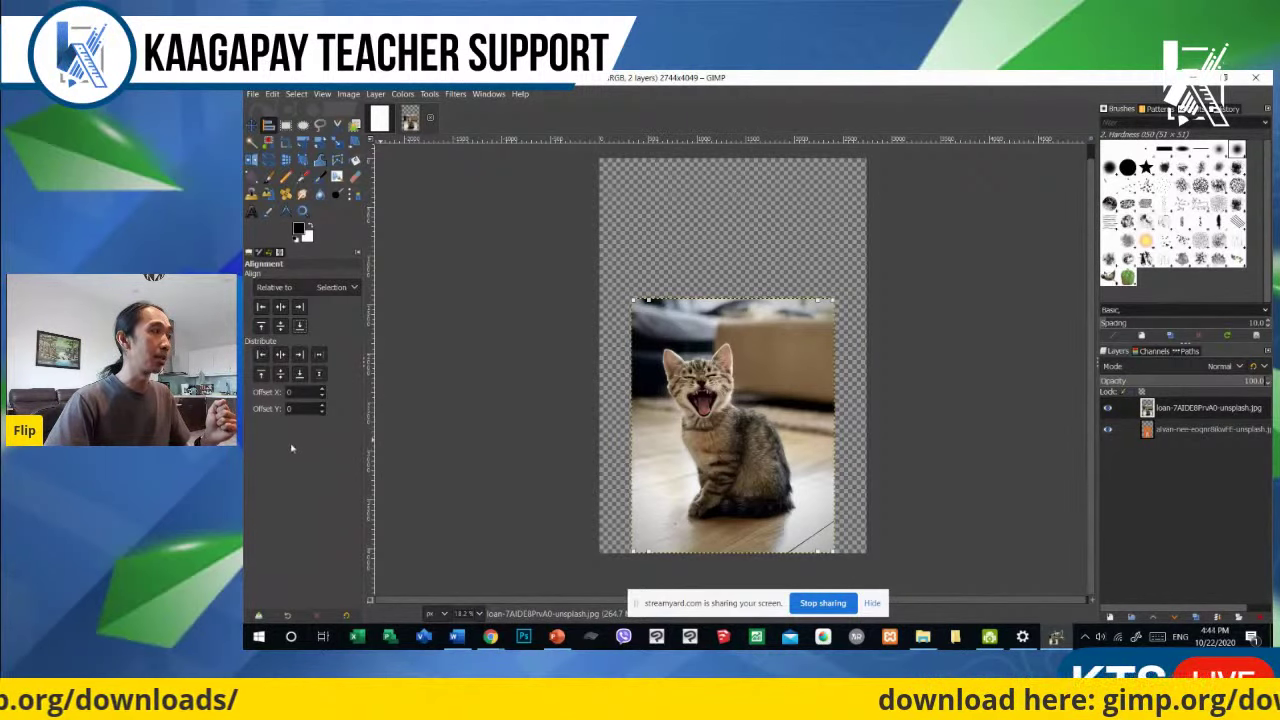
left_click(320, 376)
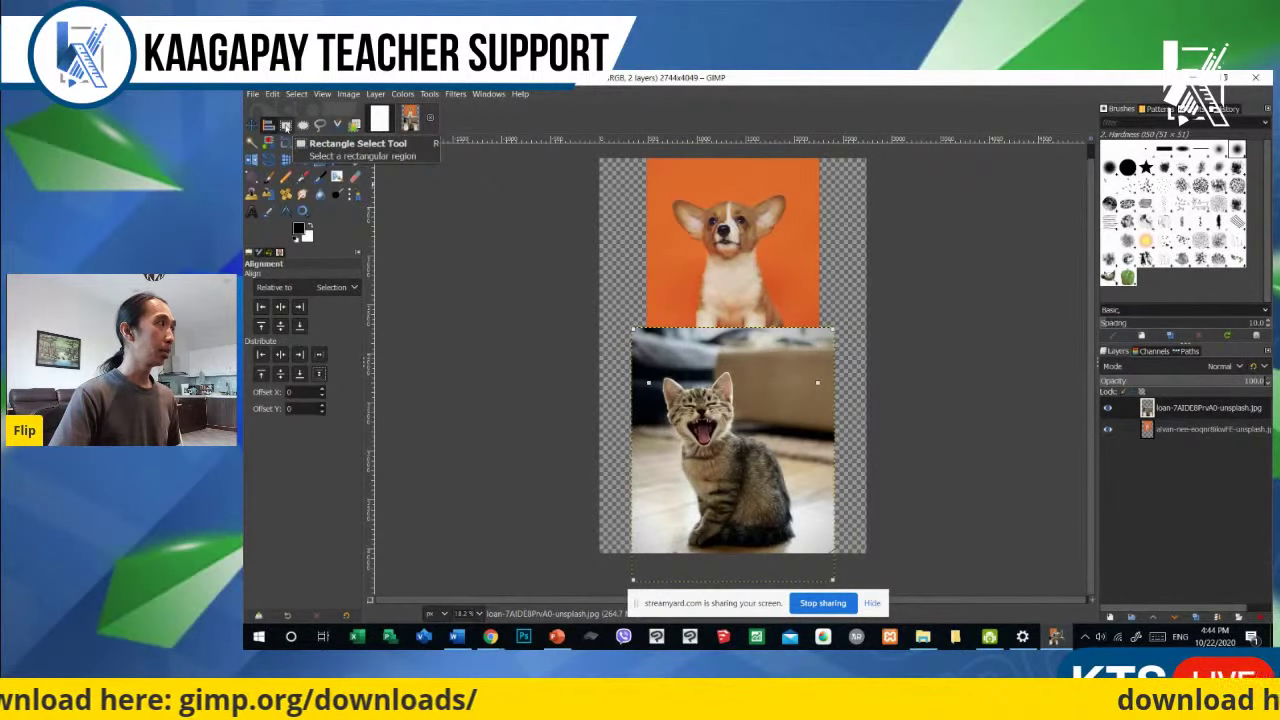
left_click(285, 126)
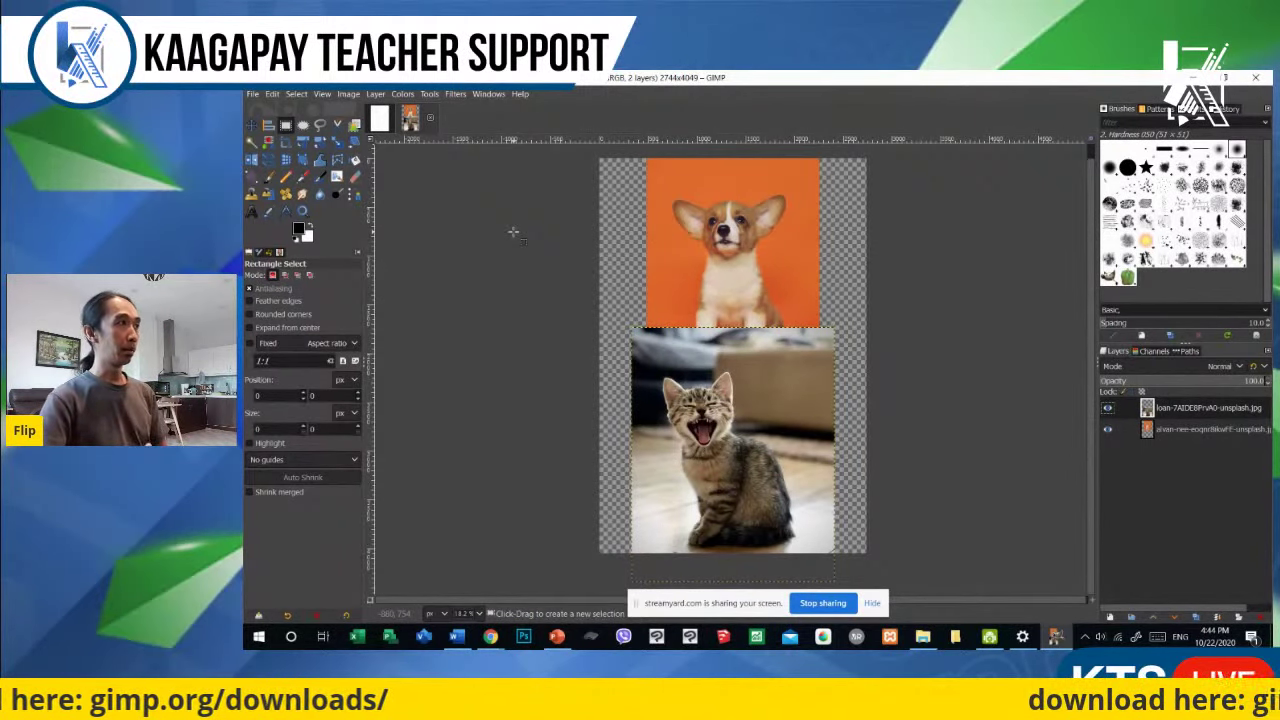
Step: Rename the corgi photo layer to 'Dog' in the Layers panel
scroll(713, 253, "up", 1)
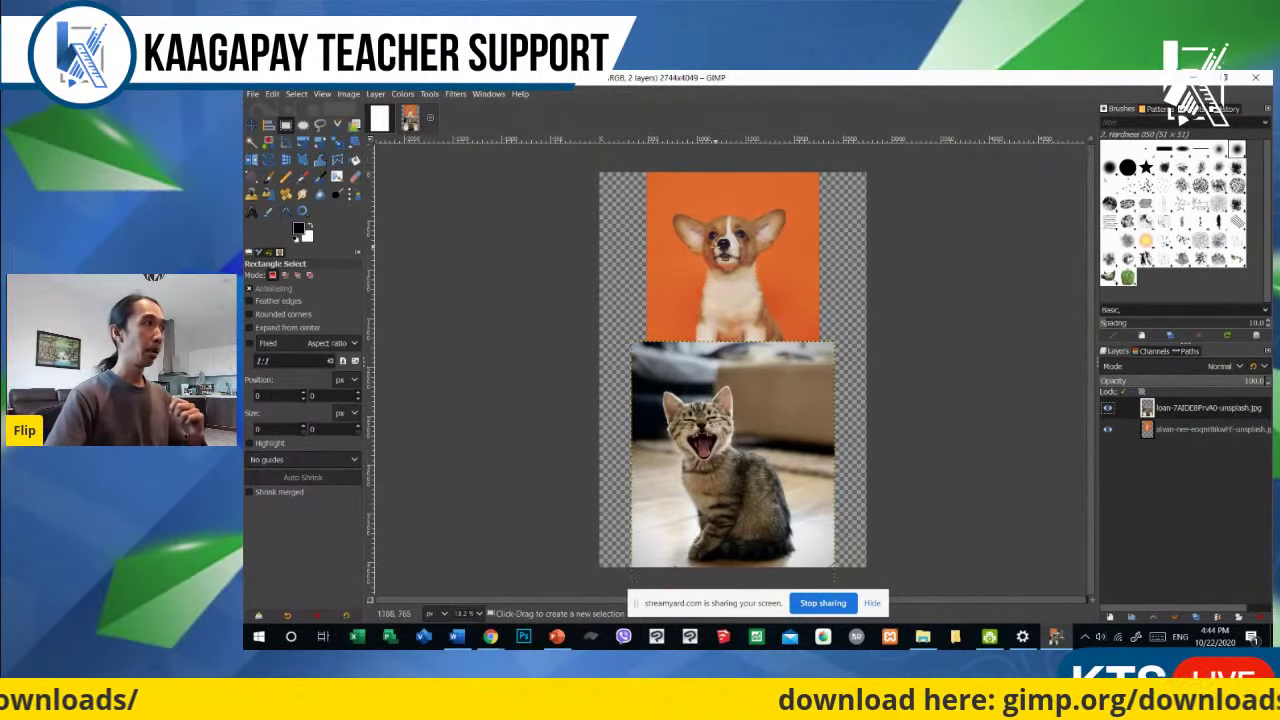
left_click(1211, 430)
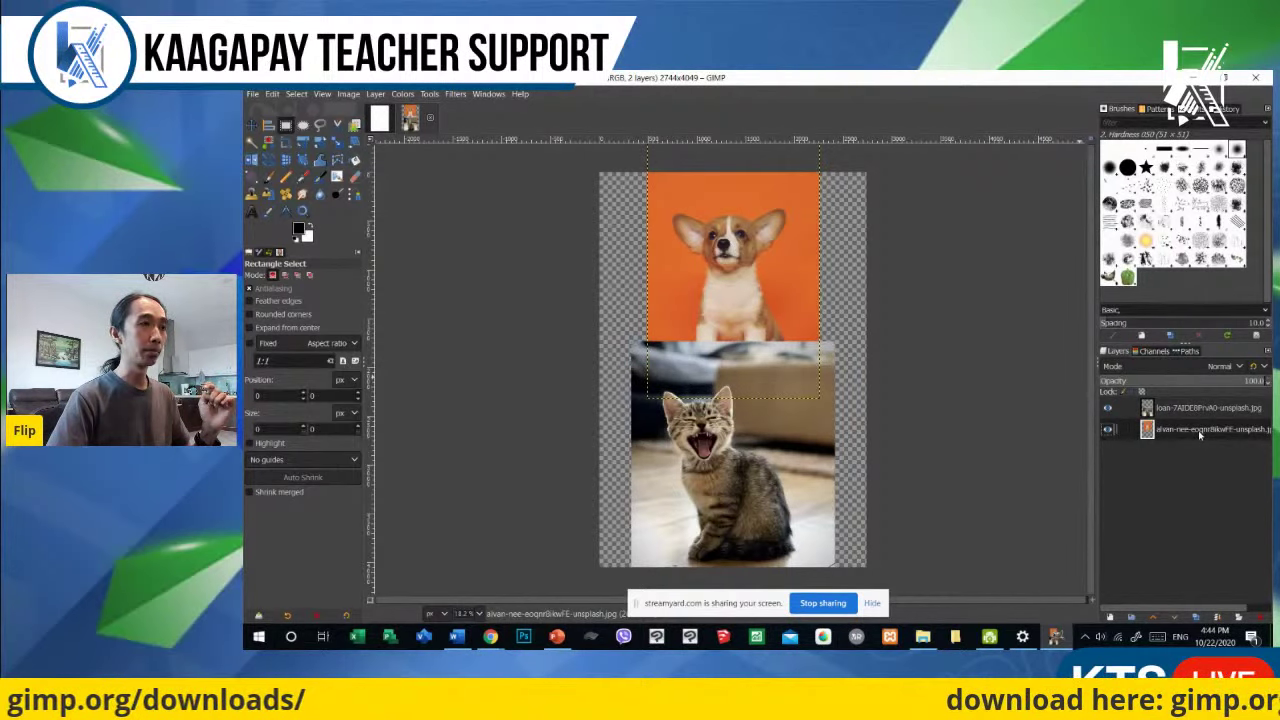
right_click(1198, 430)
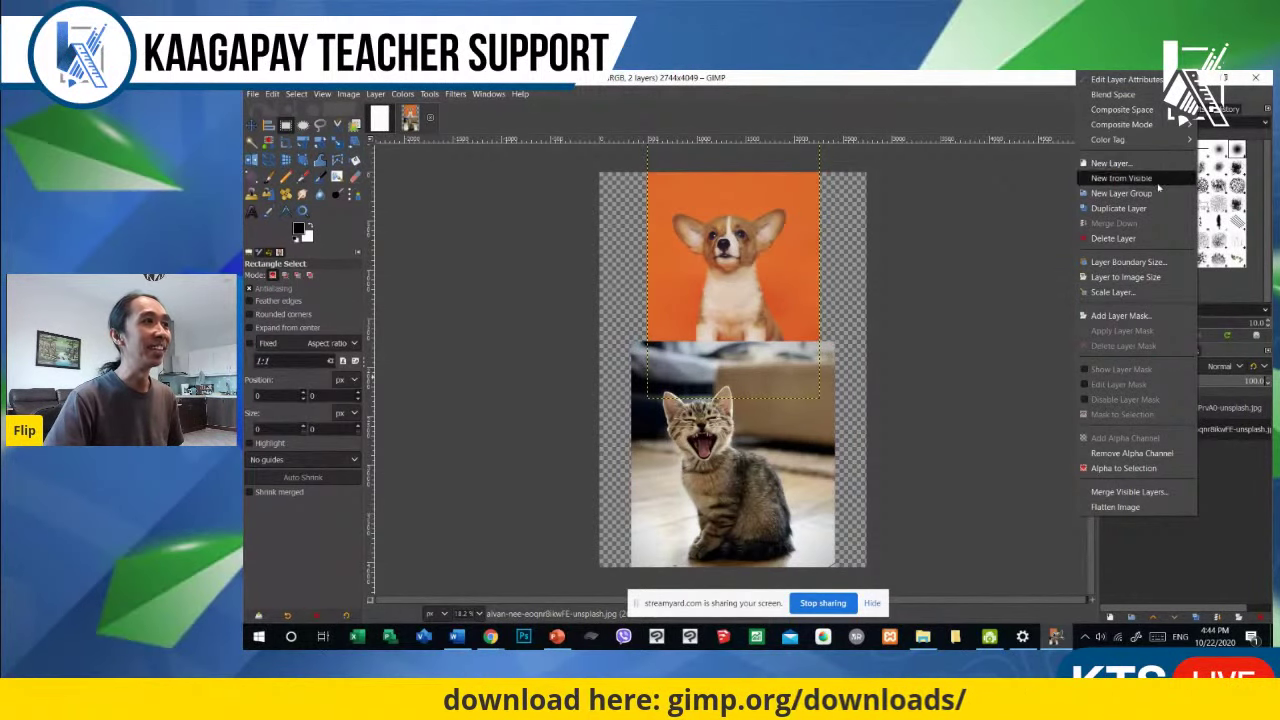
left_click(1234, 436)
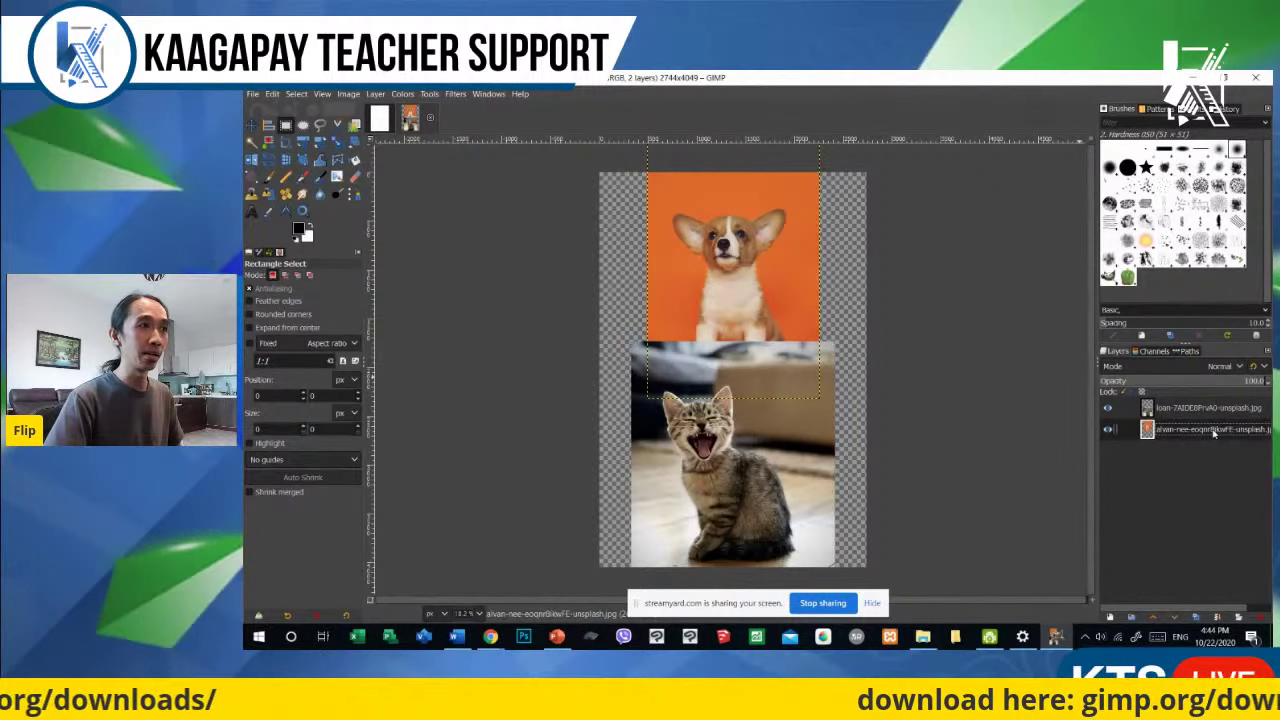
double_click(1214, 430)
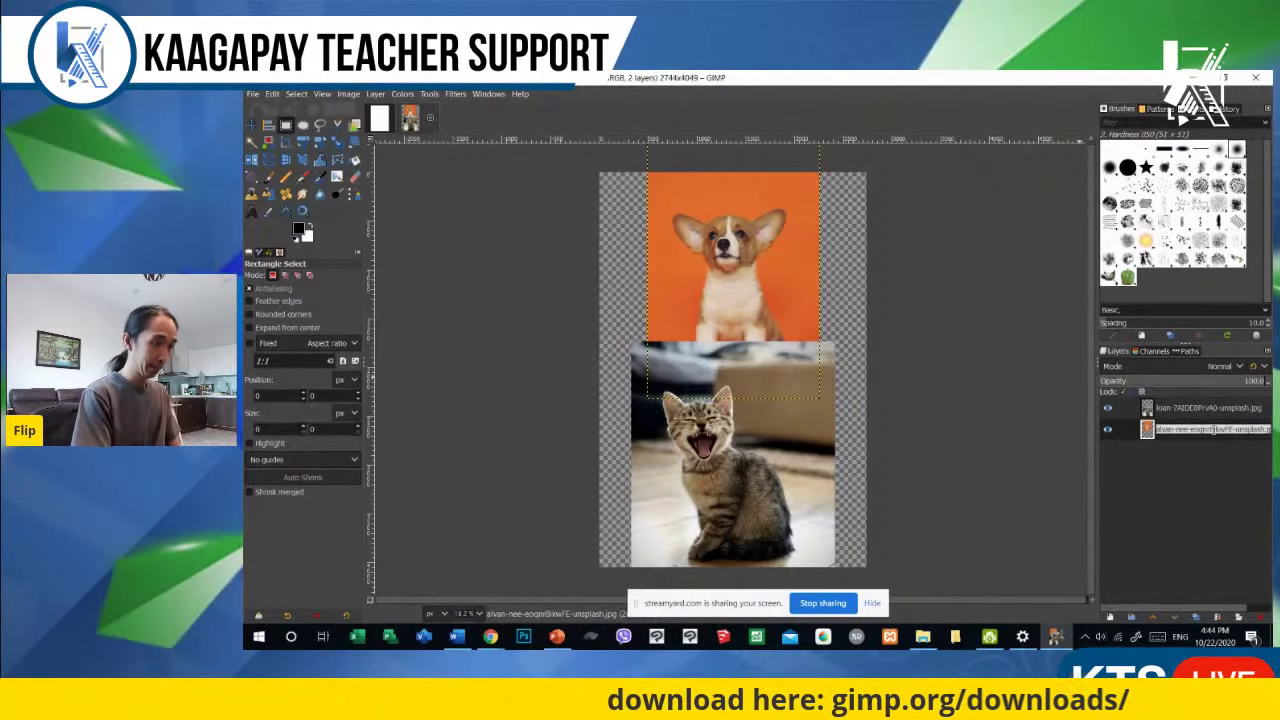
type("c")
type("og")
key("Return")
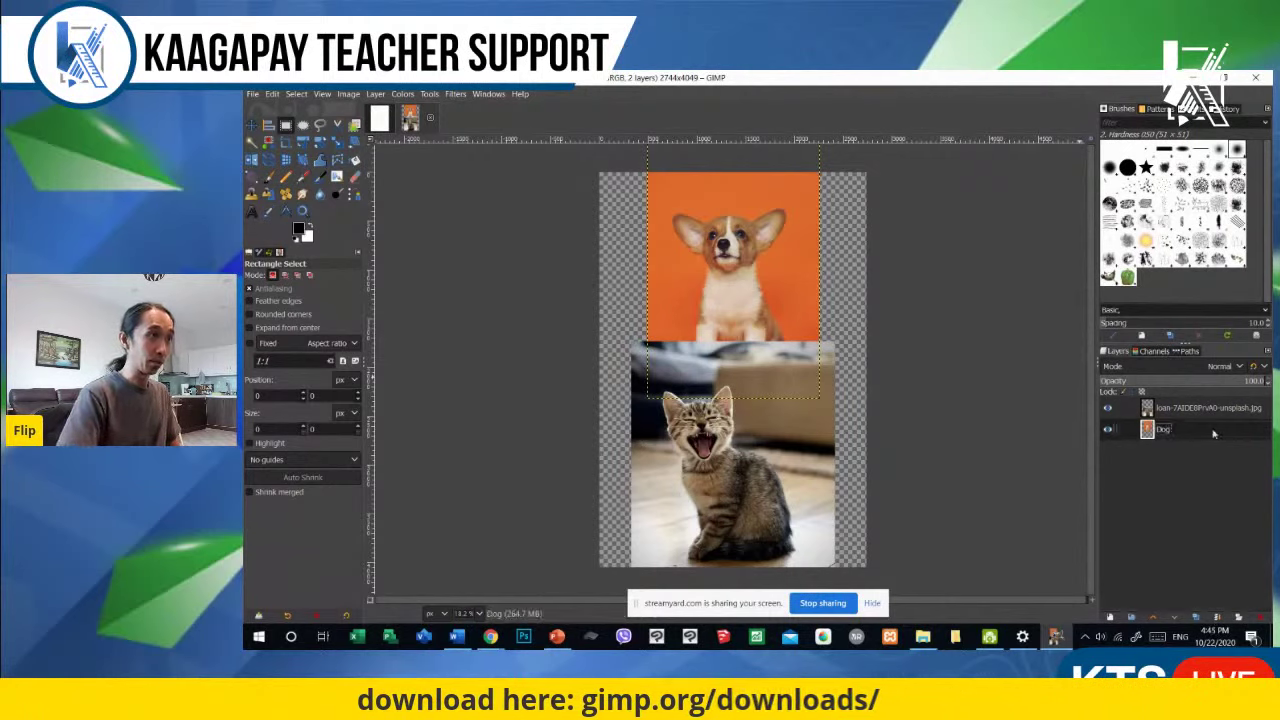
Step: Rename the kitten photo layer to 'Cat' and leave the Cat layer active
double_click(1206, 412)
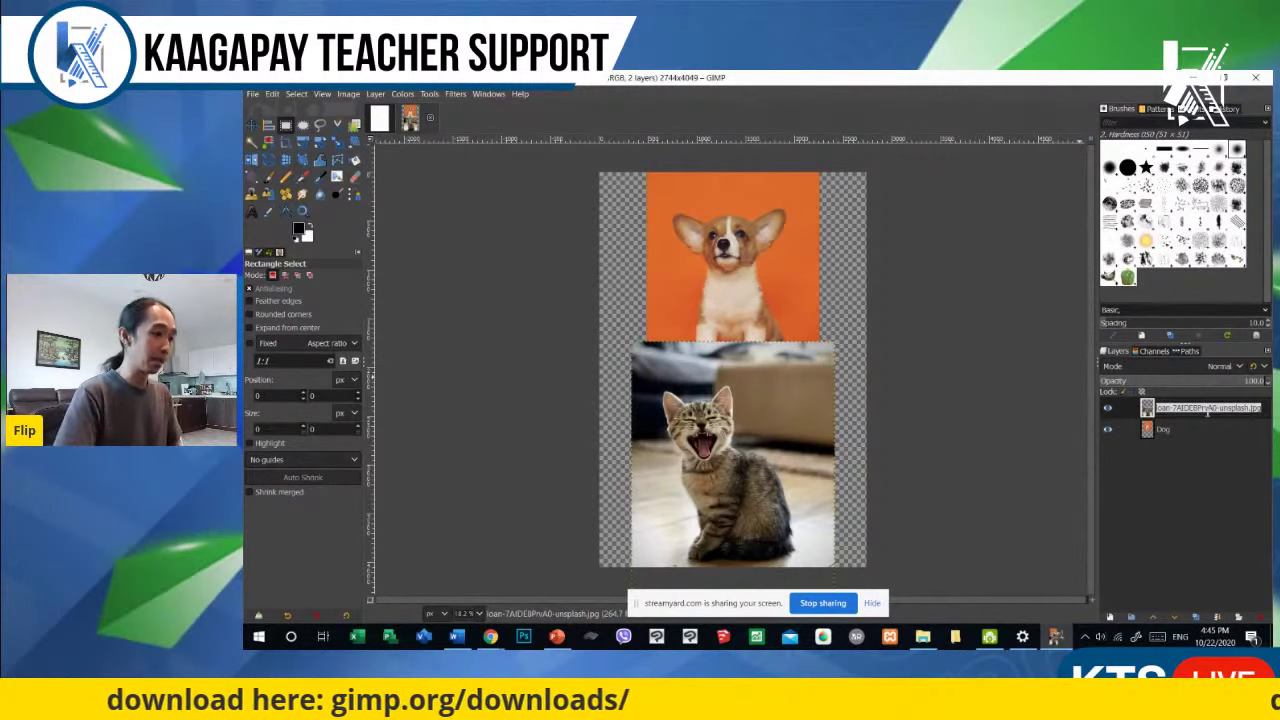
type("Cat")
key("Return")
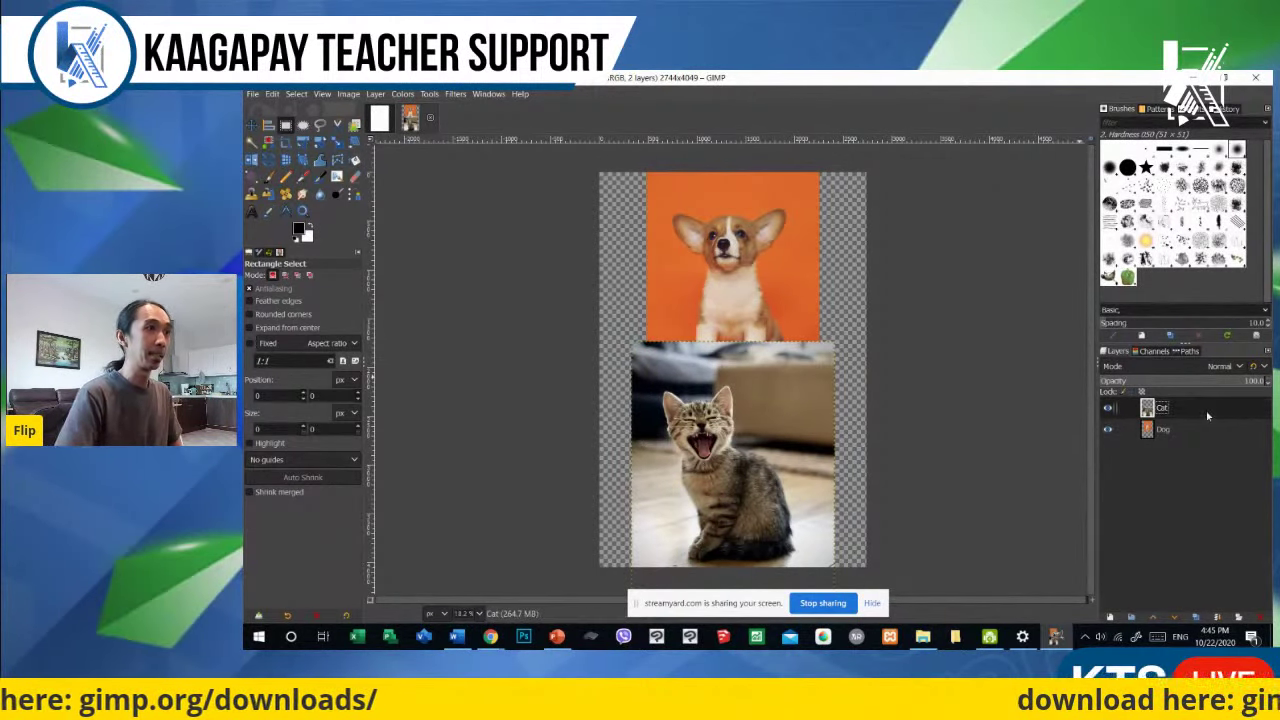
left_click(1200, 429)
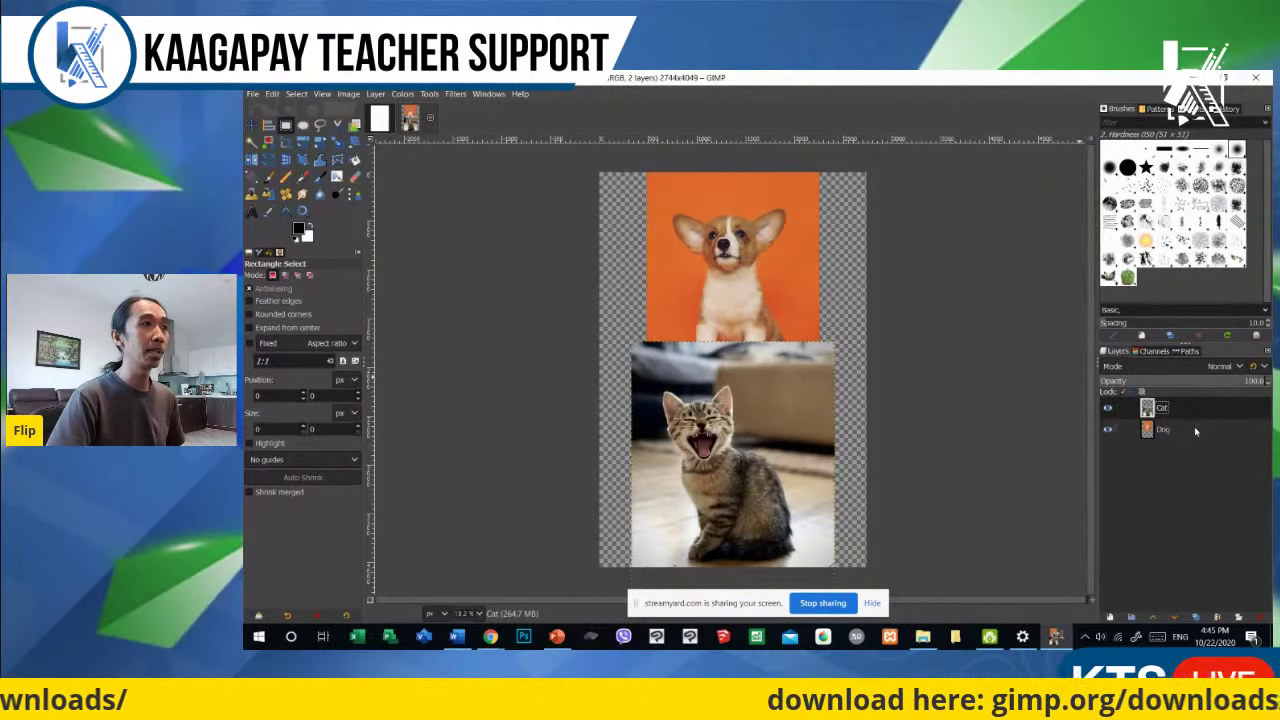
left_click(1195, 431)
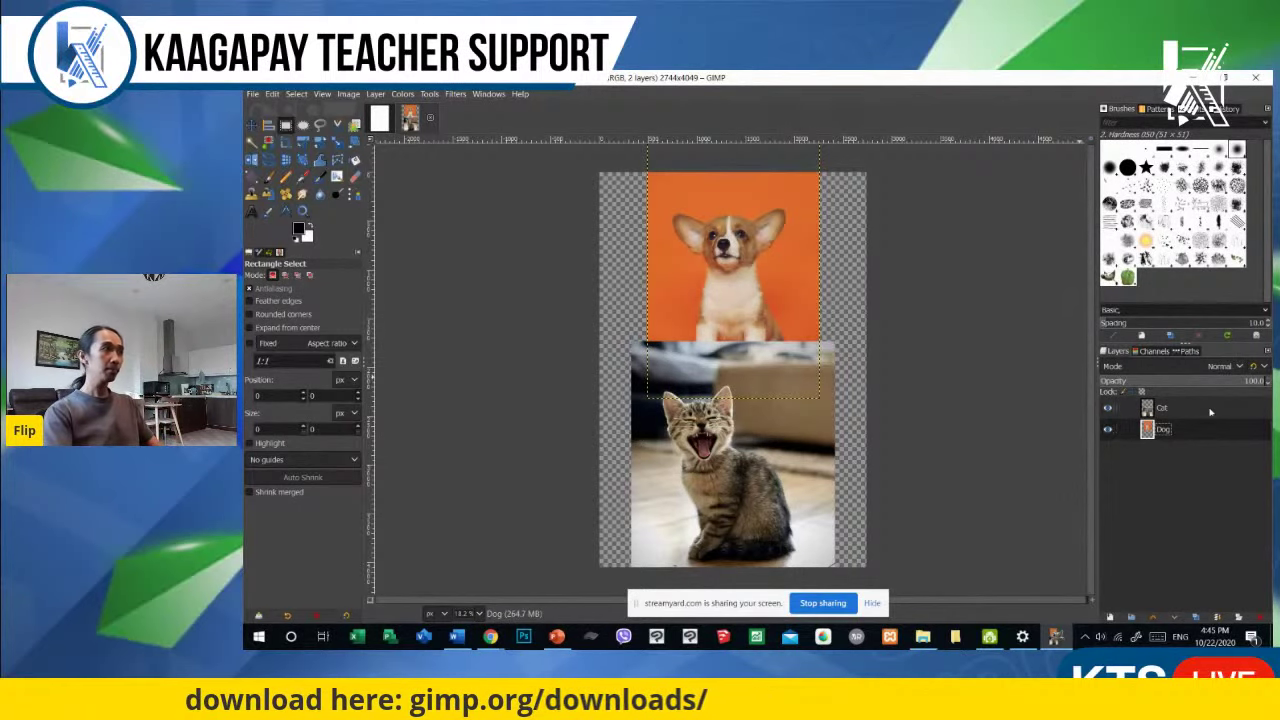
left_click(1210, 410)
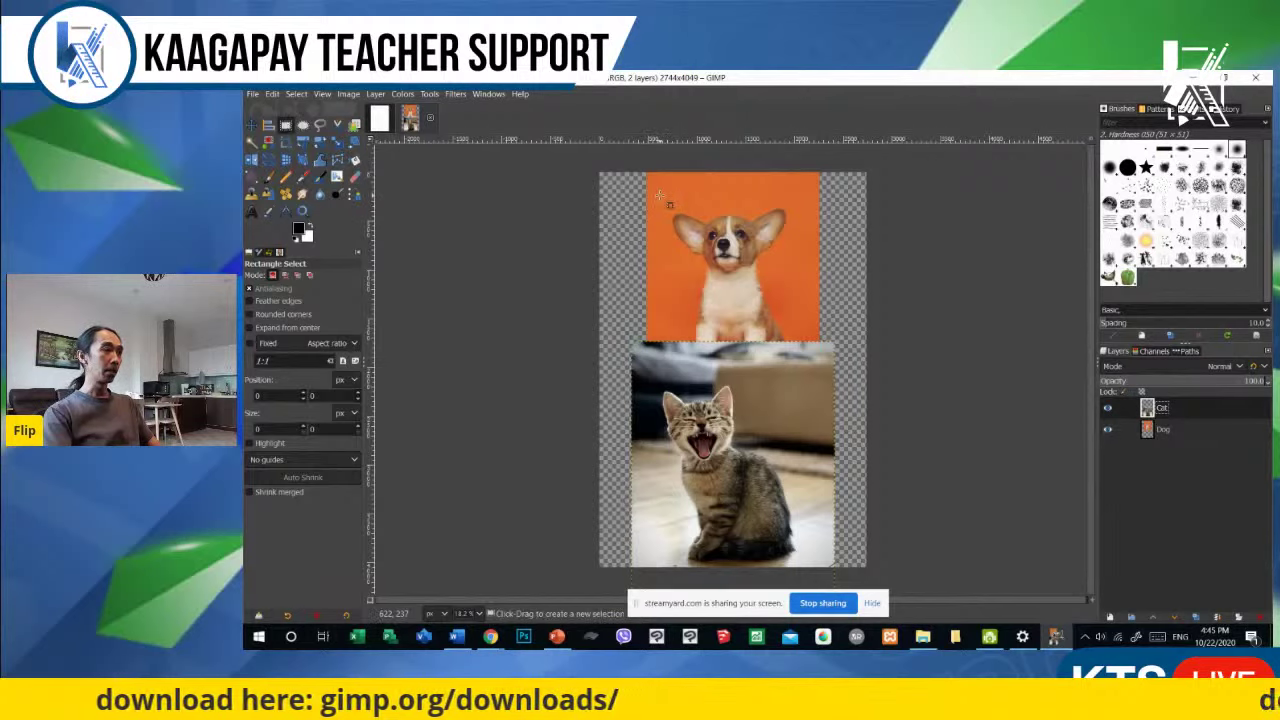
Step: Select a rectangle around the dog's head, then copy, paste and undo the paste on the Cat layer
left_click_drag(659, 196, 803, 293)
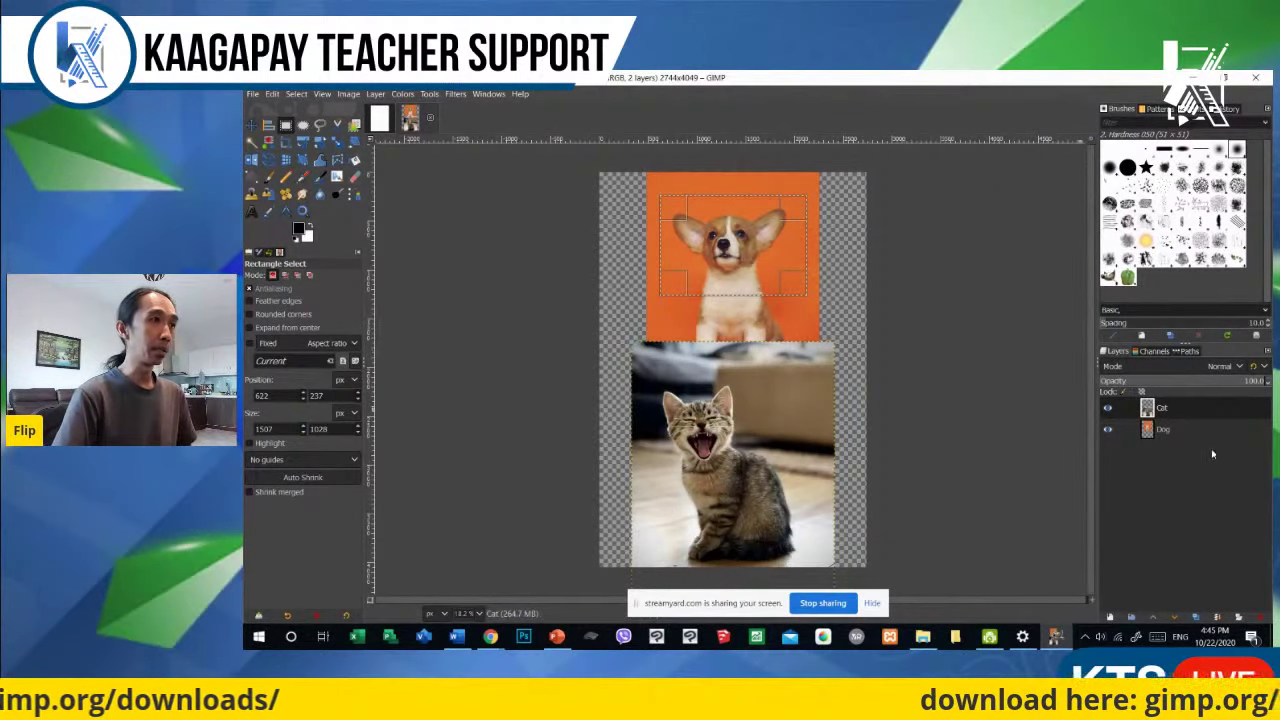
left_click(1180, 430)
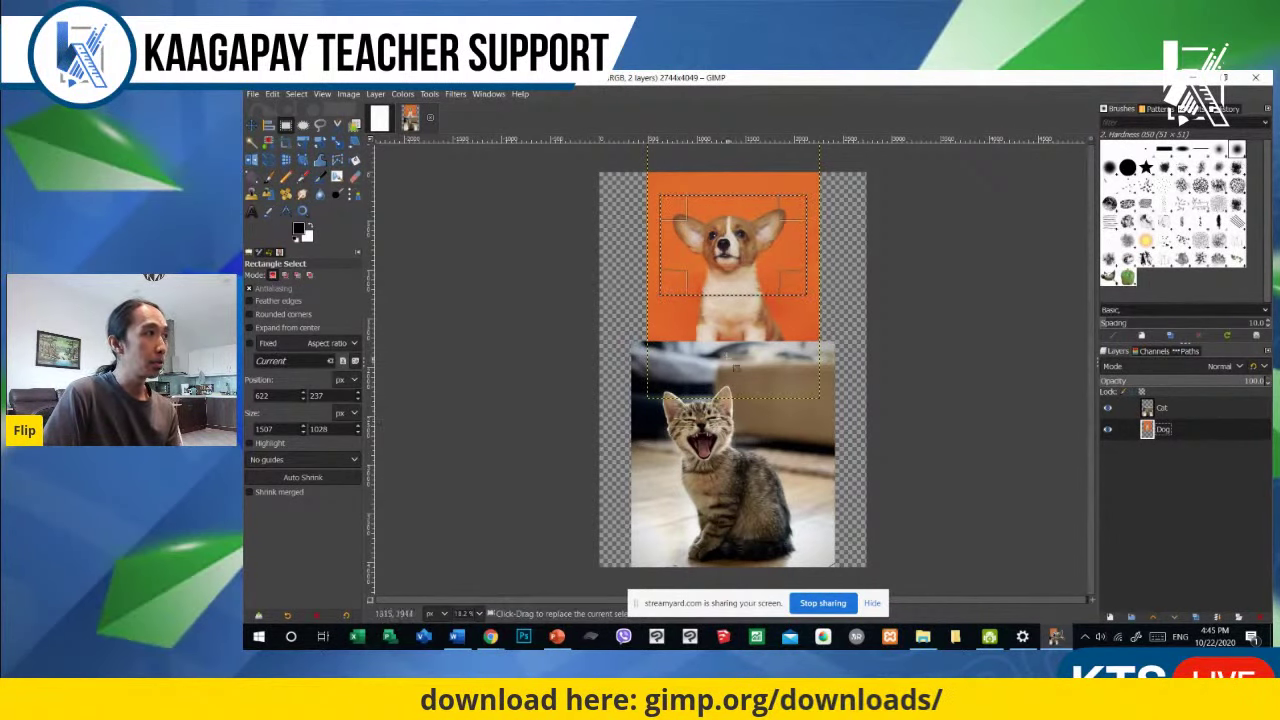
left_click(1200, 408)
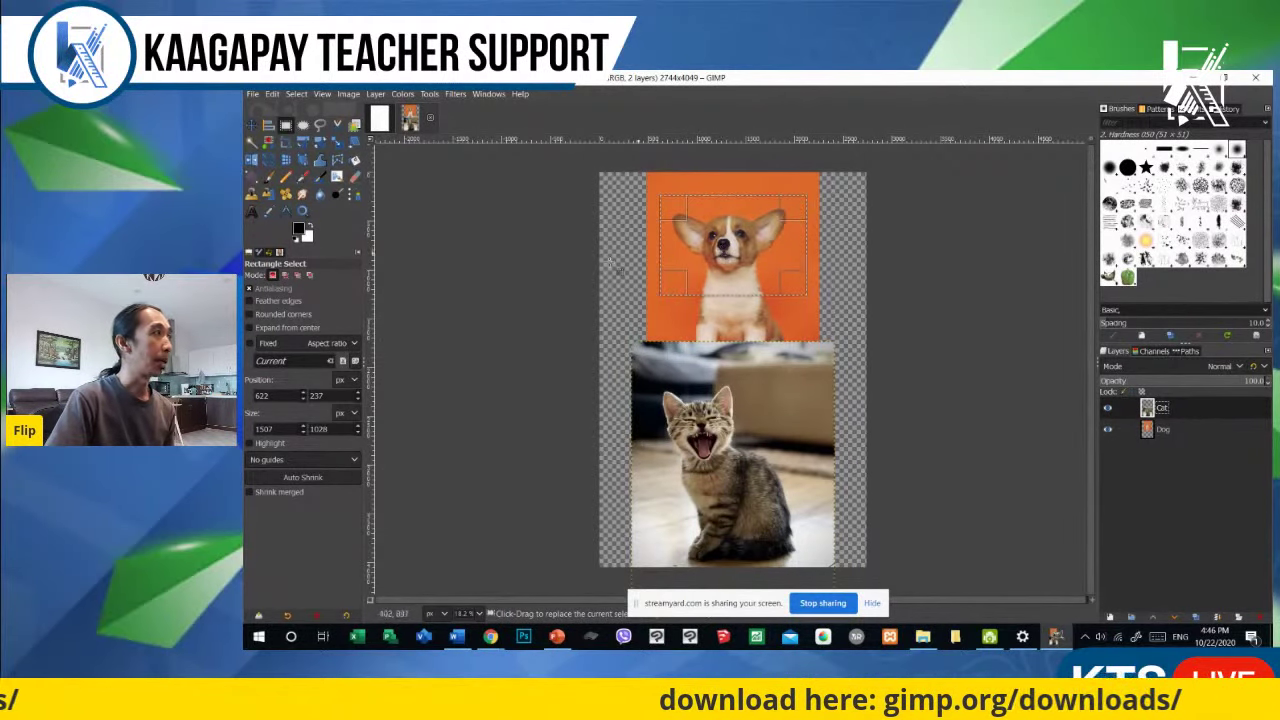
key("ctrl+c")
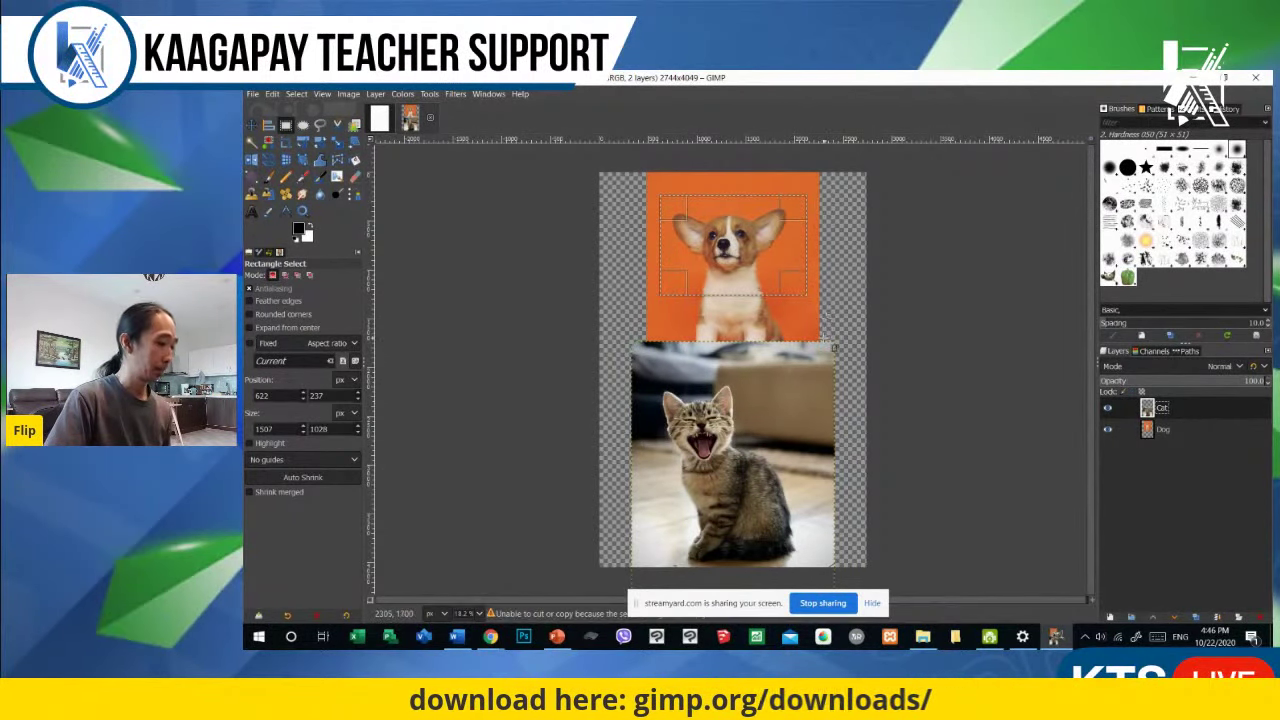
key("ctrl+v")
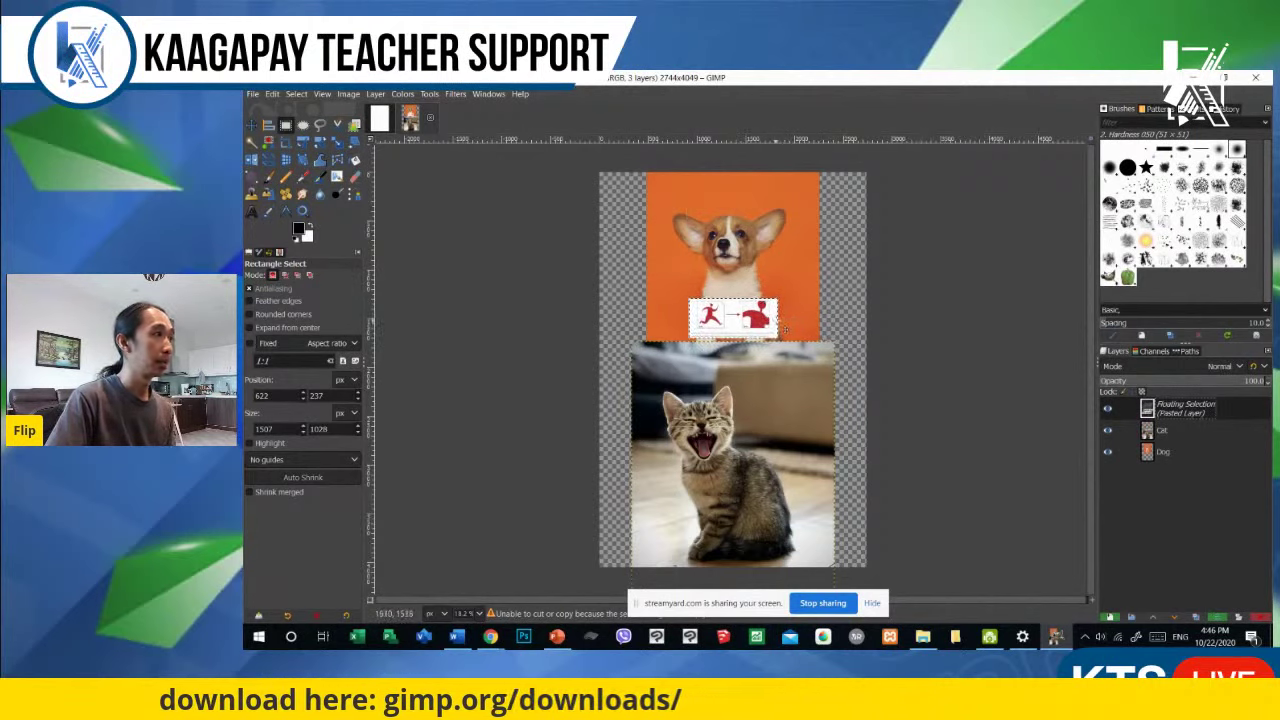
key("ctrl+z")
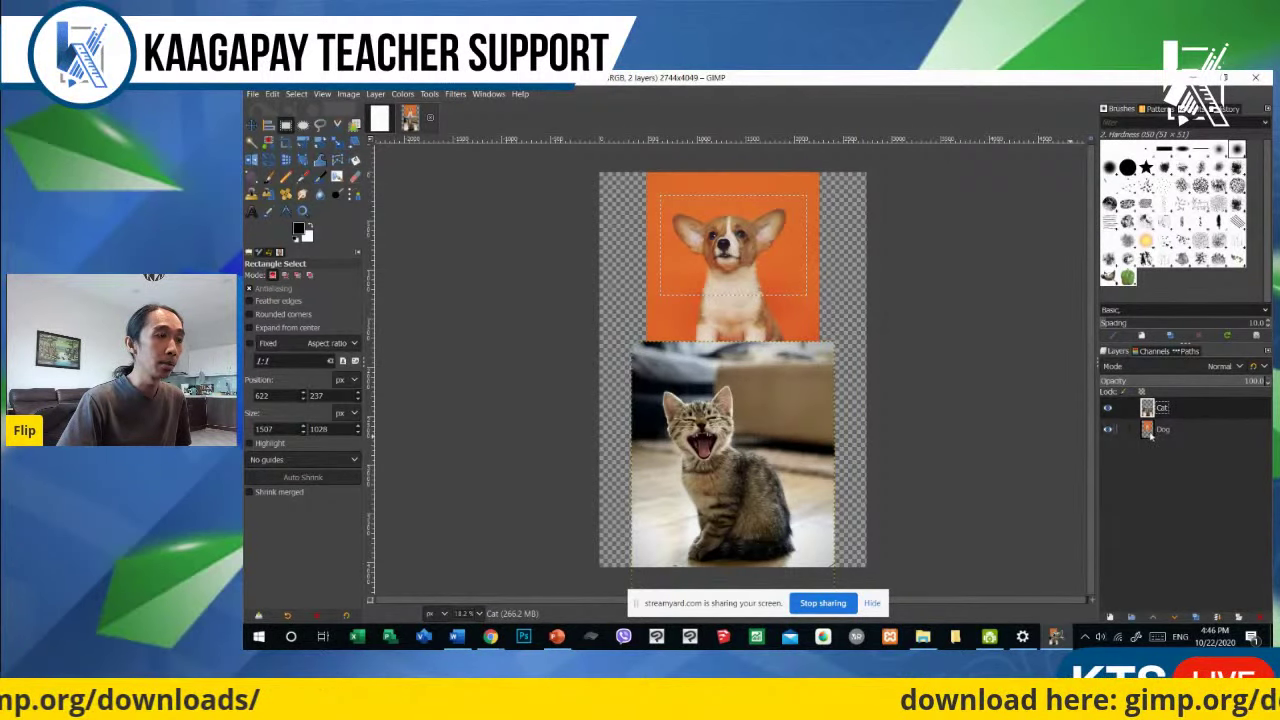
left_click(1200, 432)
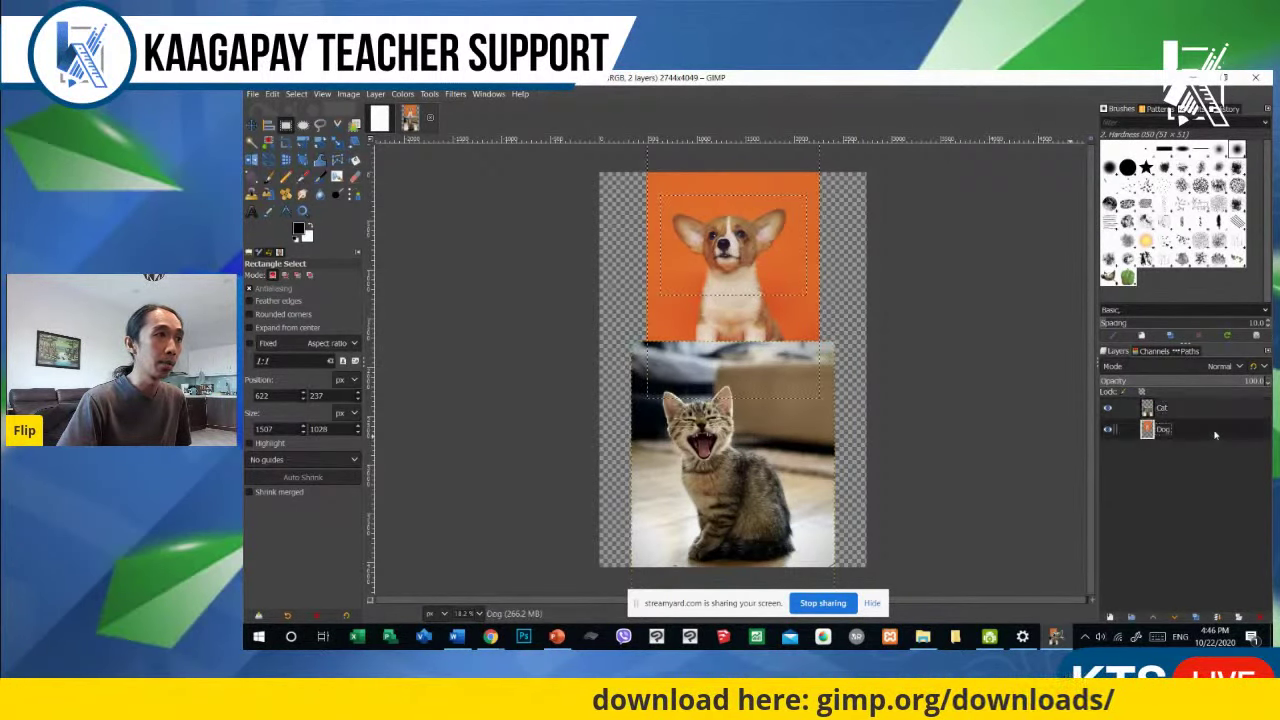
left_click(1108, 430)
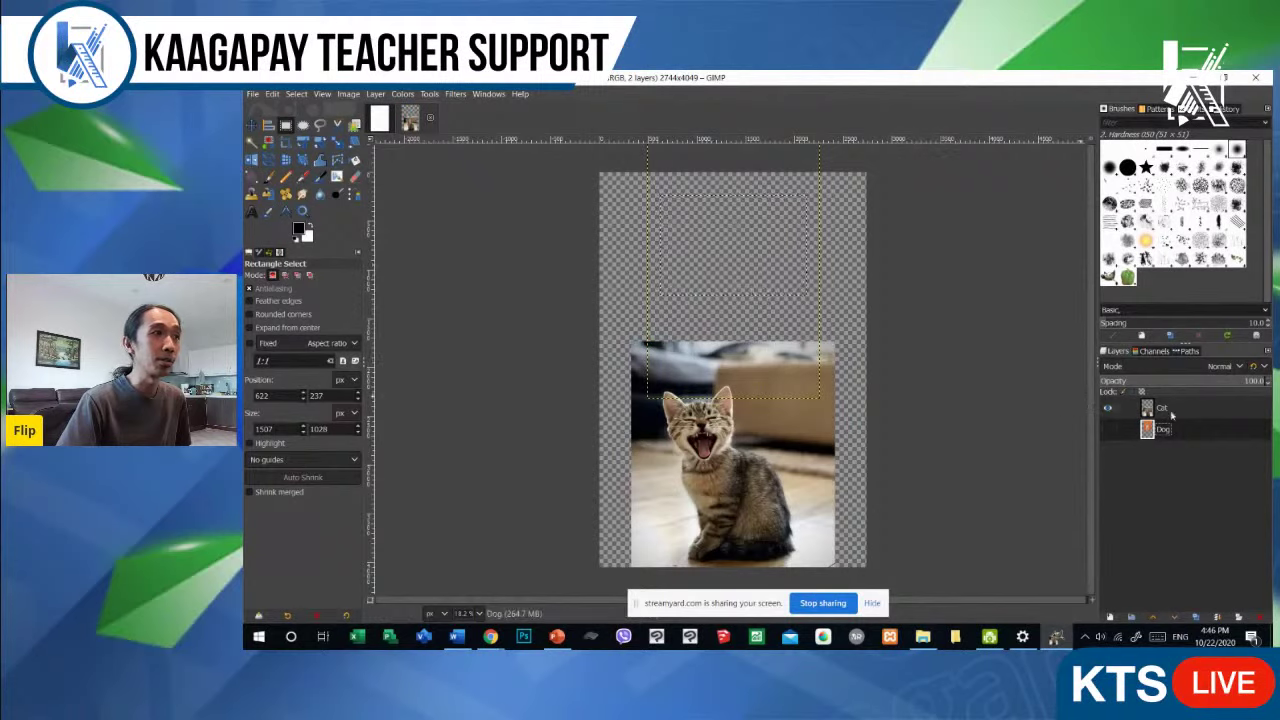
key("Page_Up")
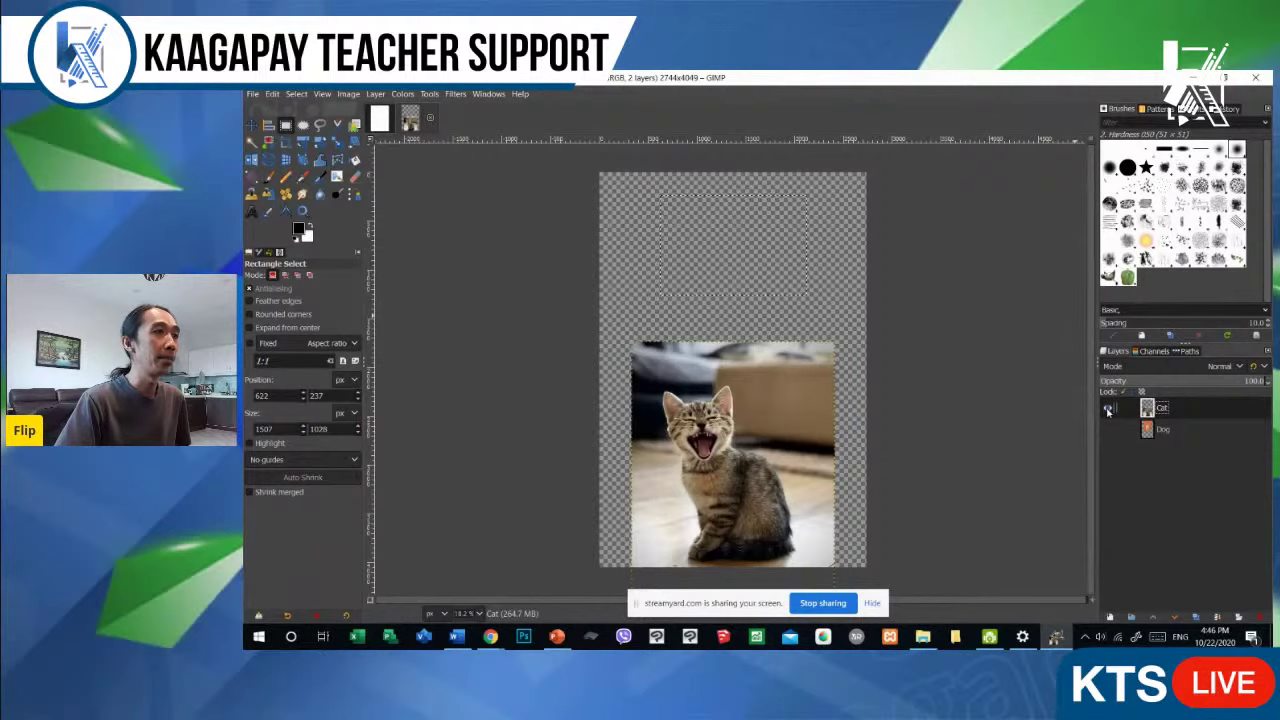
left_click(1204, 433)
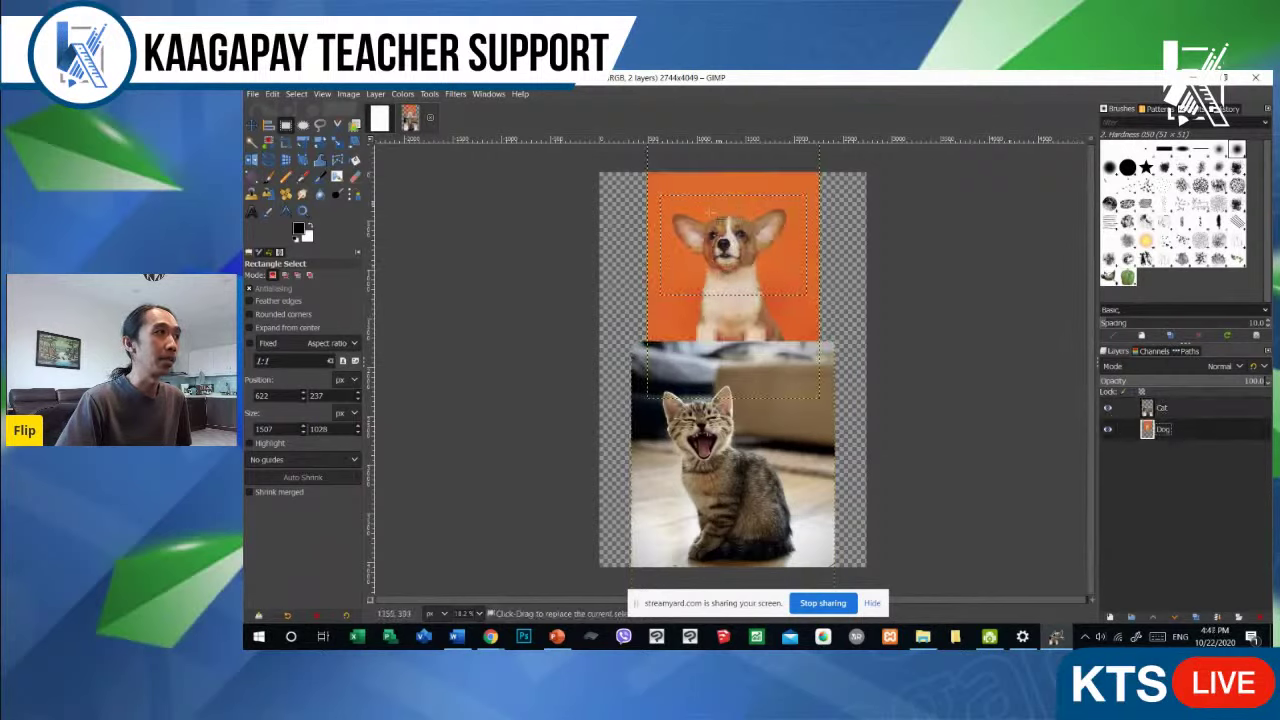
left_click(1108, 409)
left_click(1108, 409)
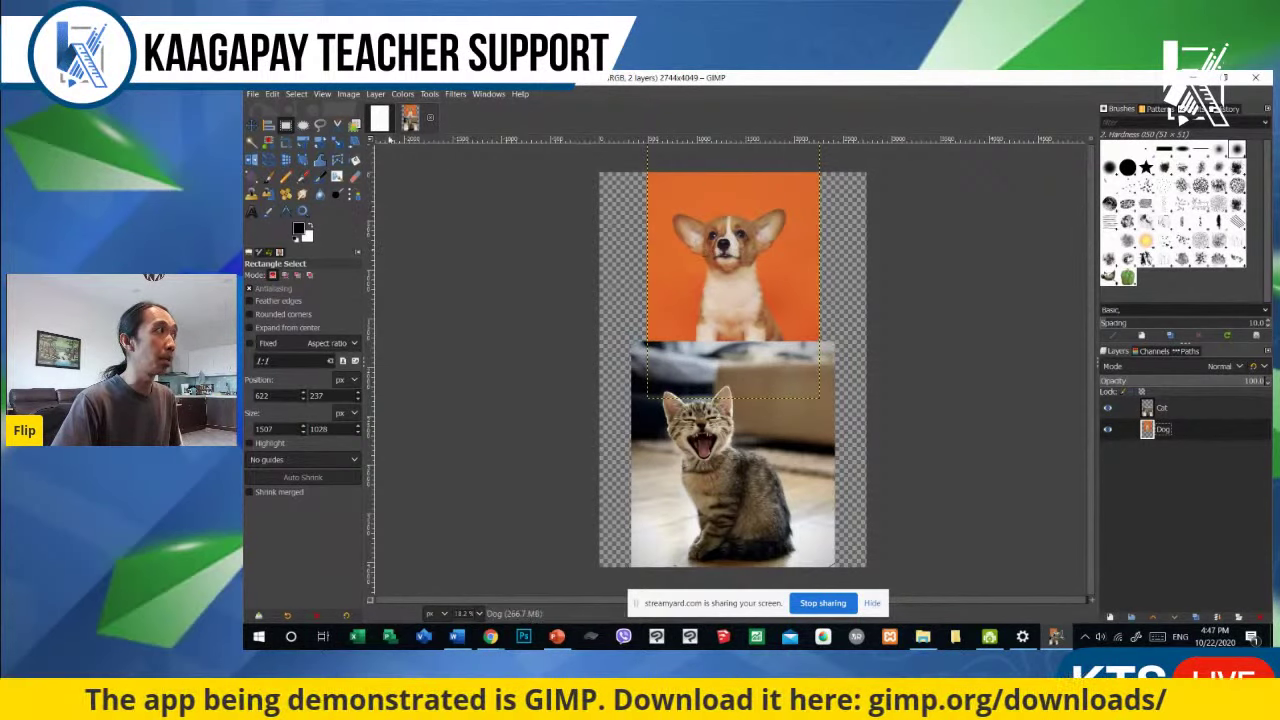
left_click(296, 94)
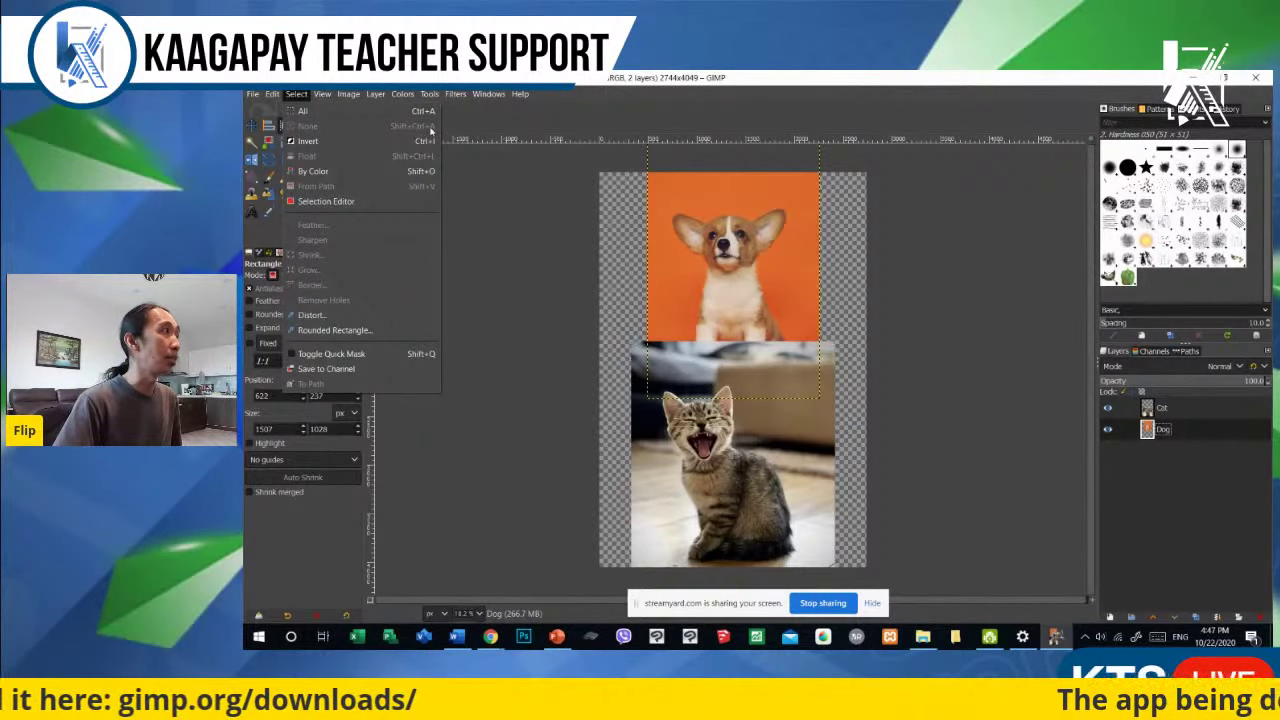
Step: Draw a new rectangle over the dog, click outside to deselect it, and dismiss the Select menu
key("Escape")
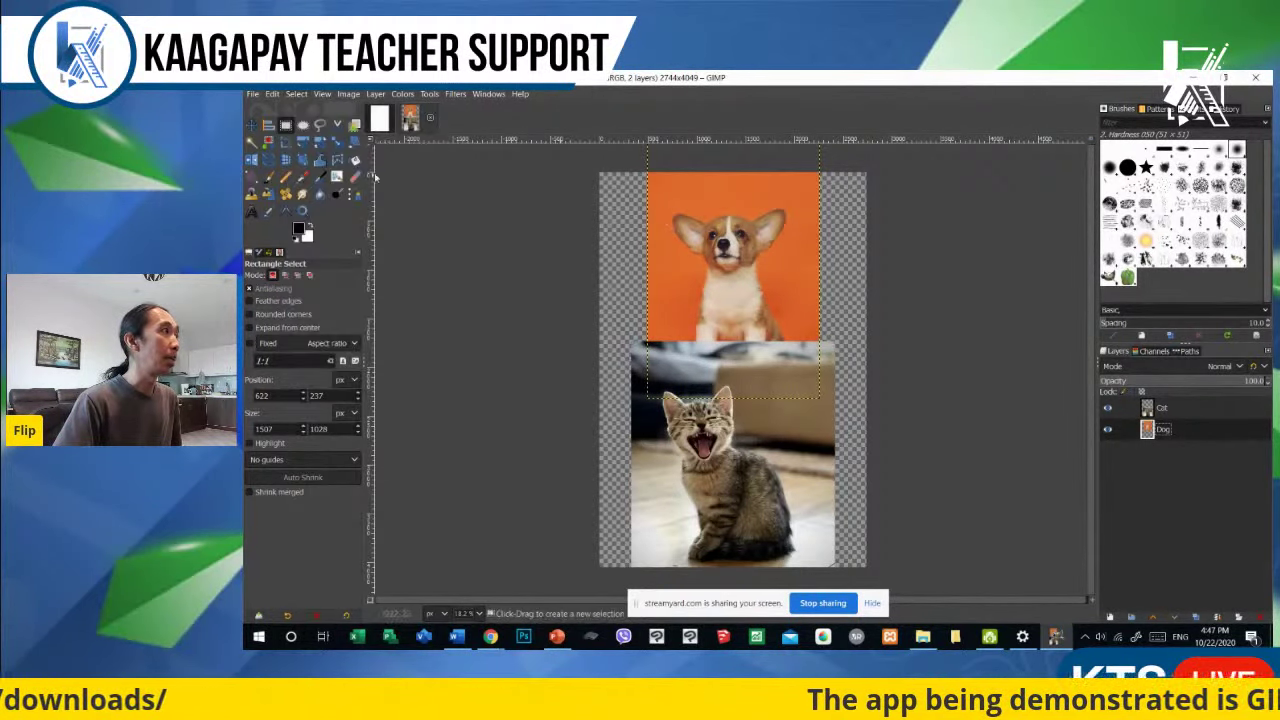
left_click_drag(664, 202, 809, 298)
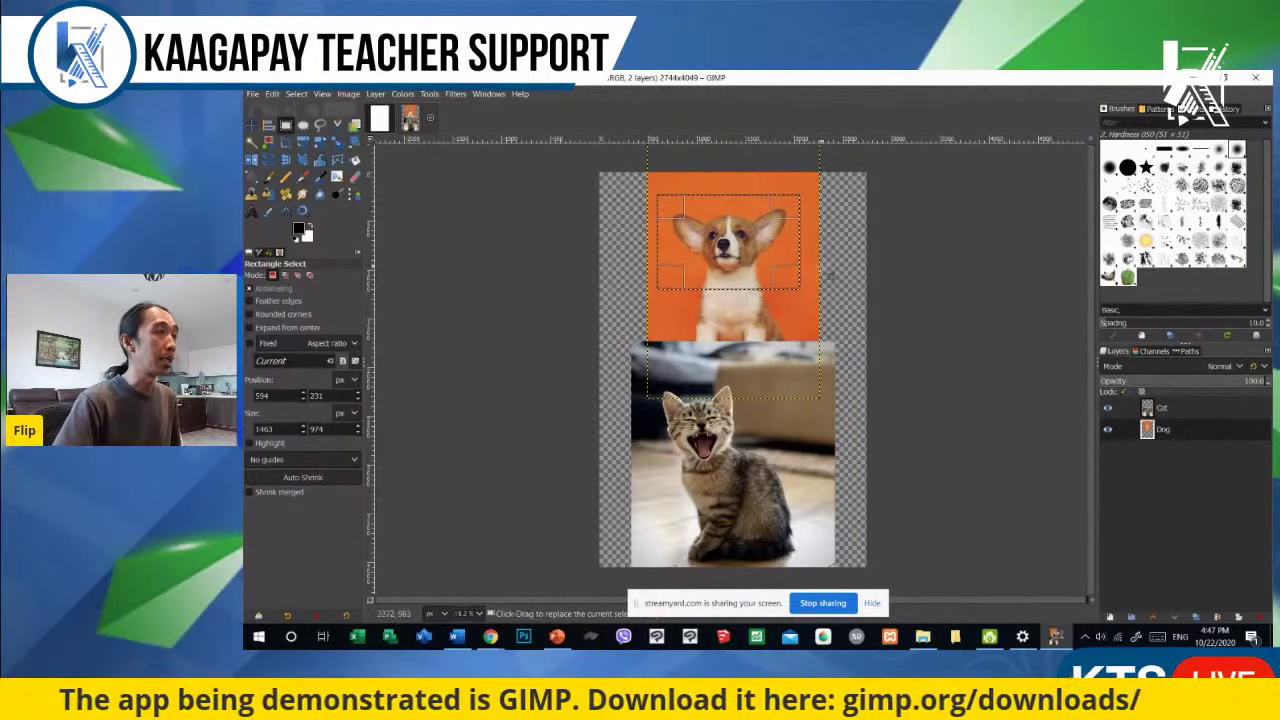
left_click(842, 279)
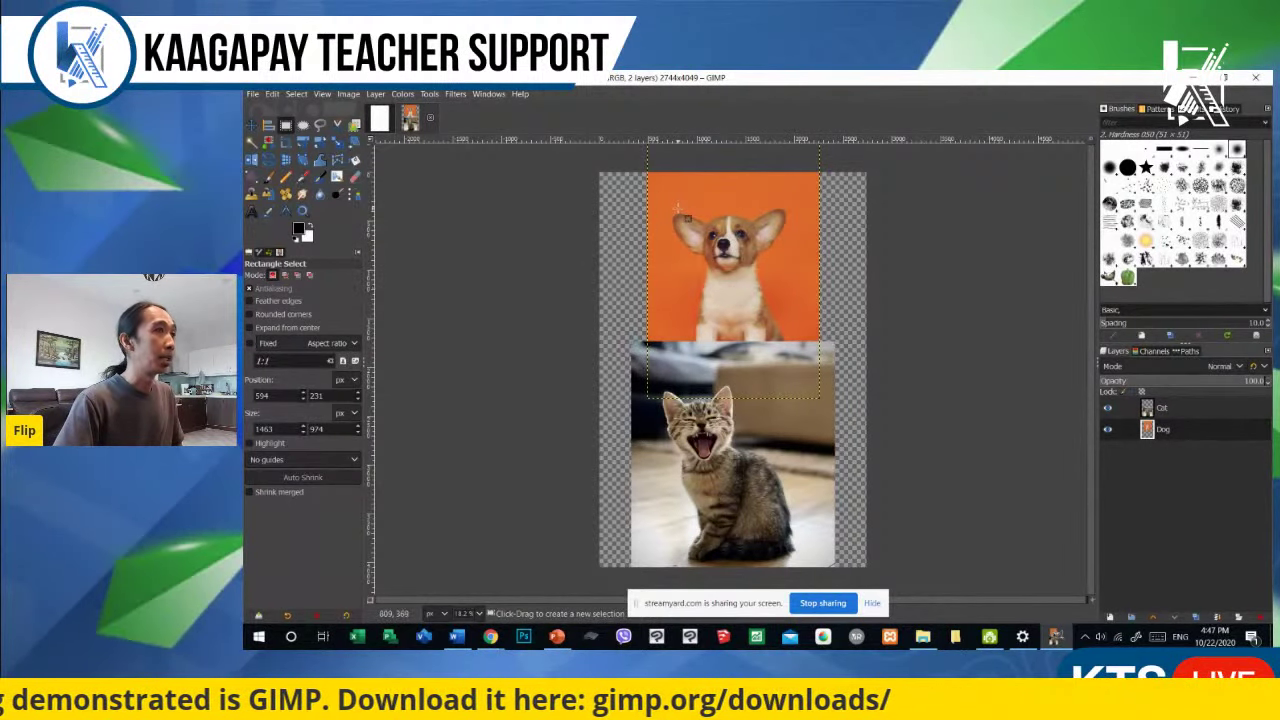
left_click(297, 94)
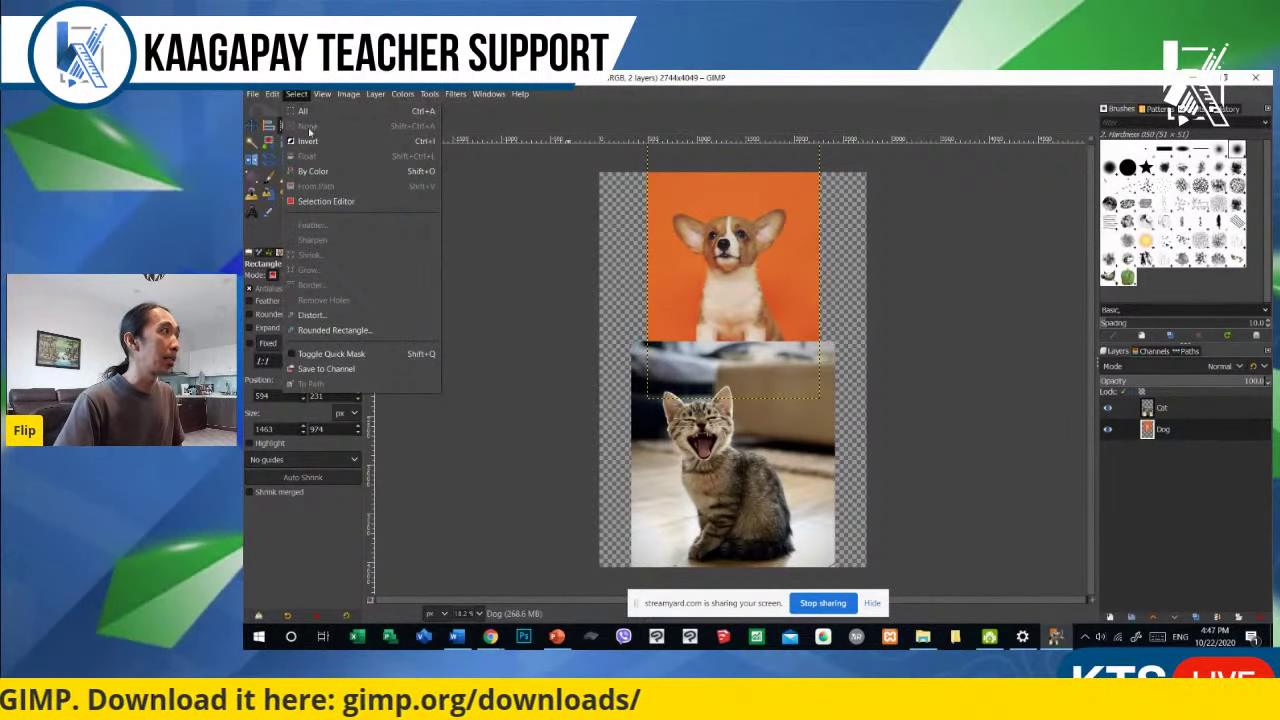
left_click(297, 94)
left_click(322, 94)
key("Escape")
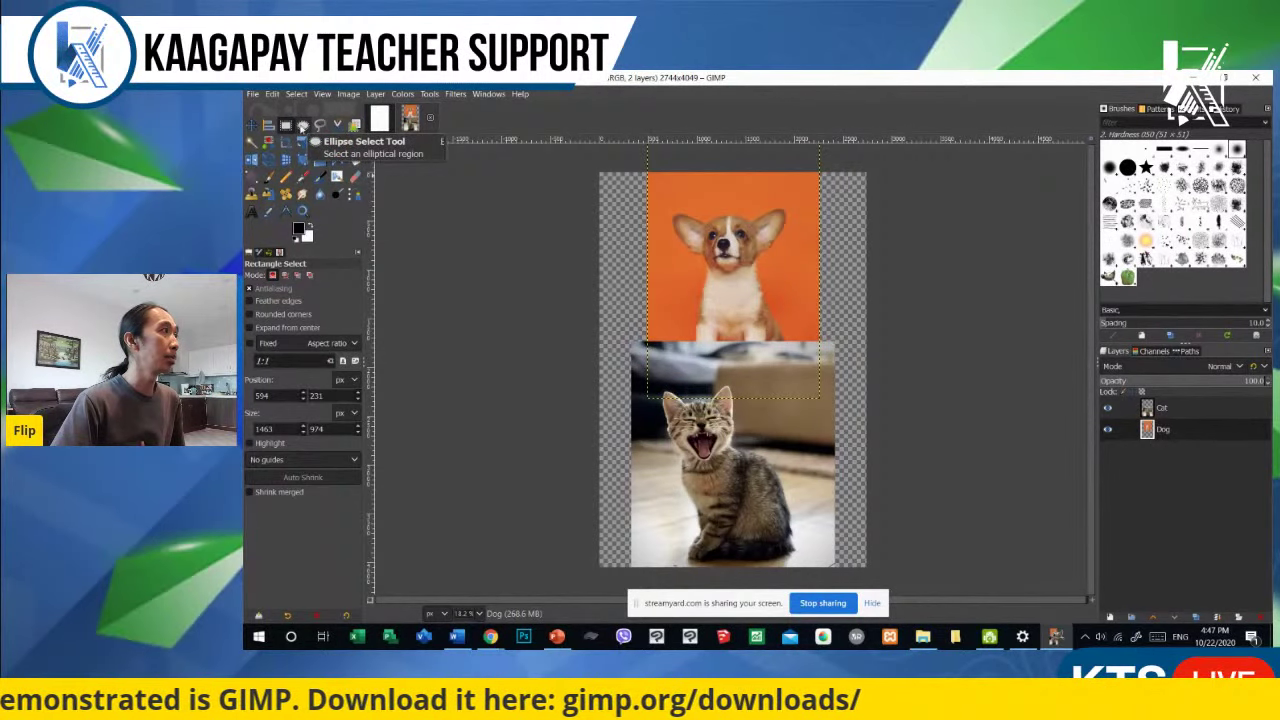
Step: With Ellipse Select, draw and clear an oval around the dog's head, then draw a circular selection
left_click(302, 126)
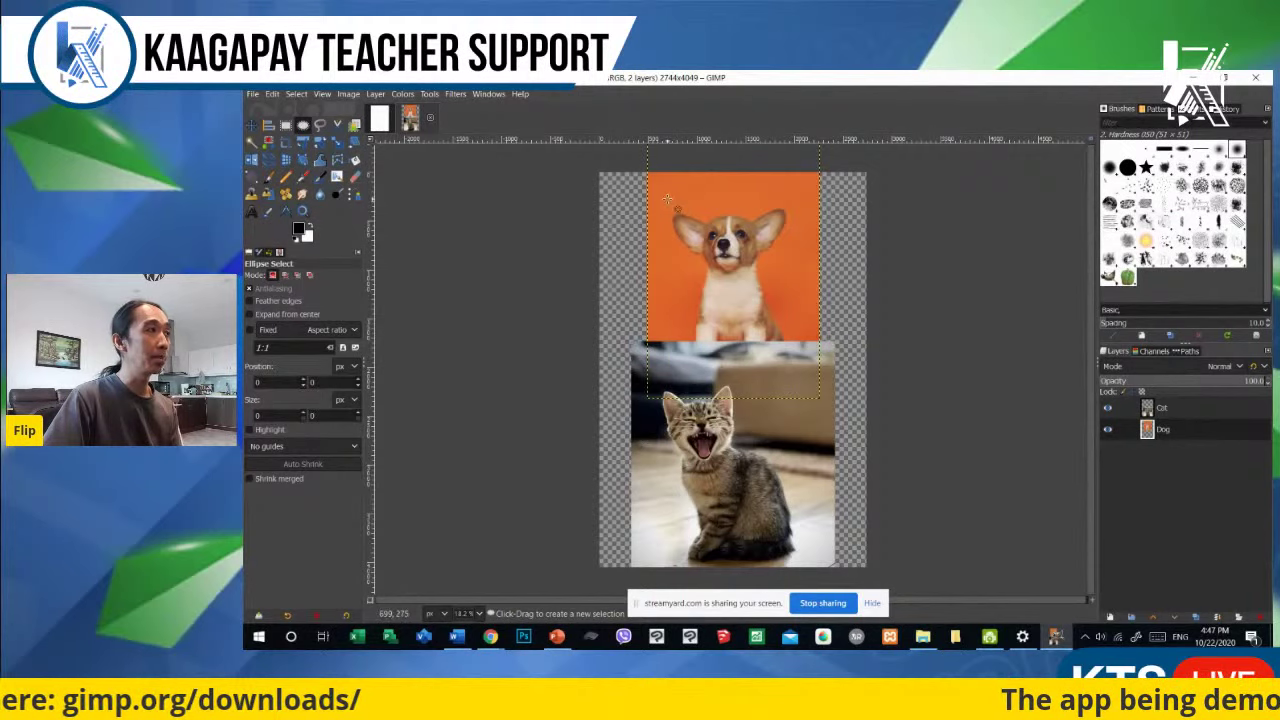
left_click_drag(666, 198, 796, 290)
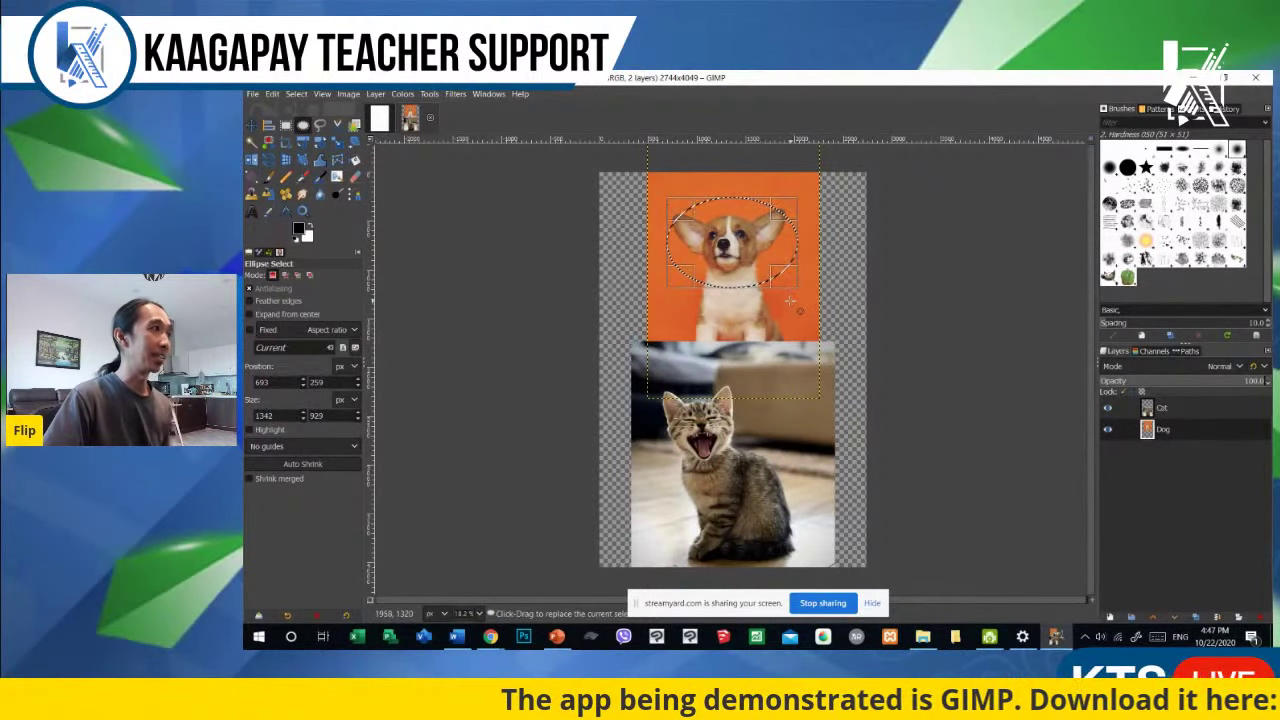
left_click(790, 300)
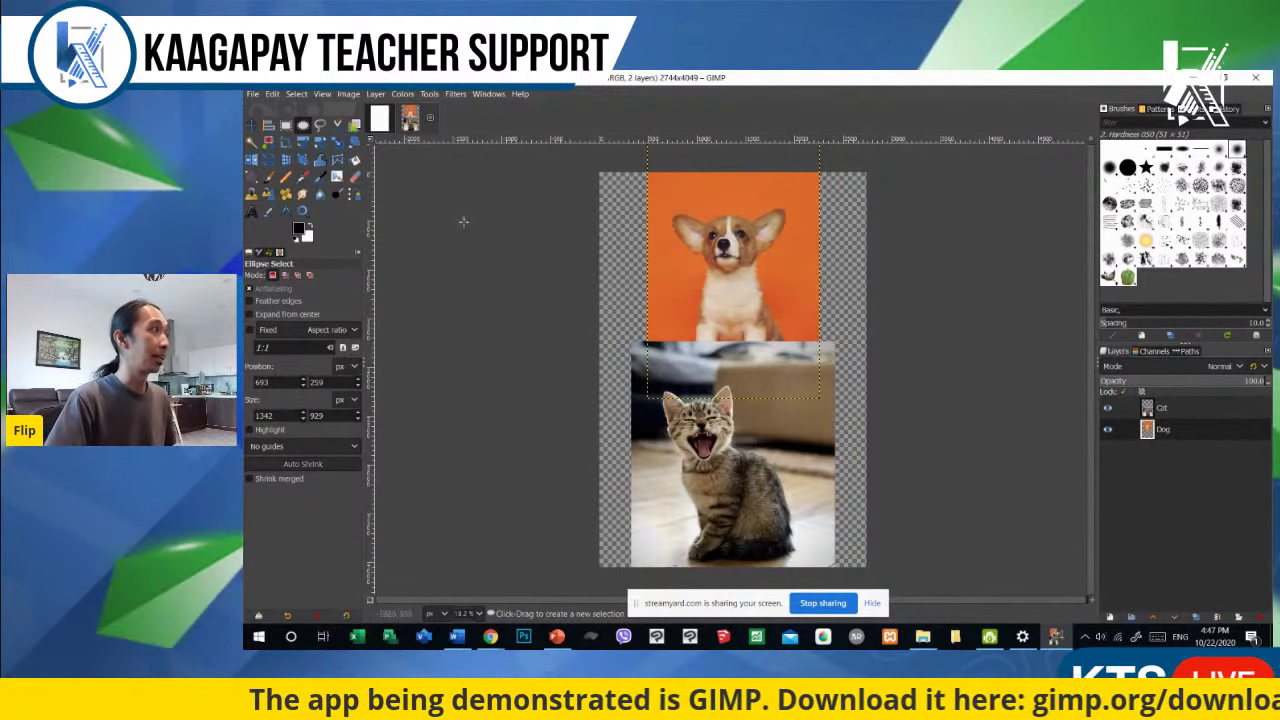
left_click_drag(672, 187, 804, 278)
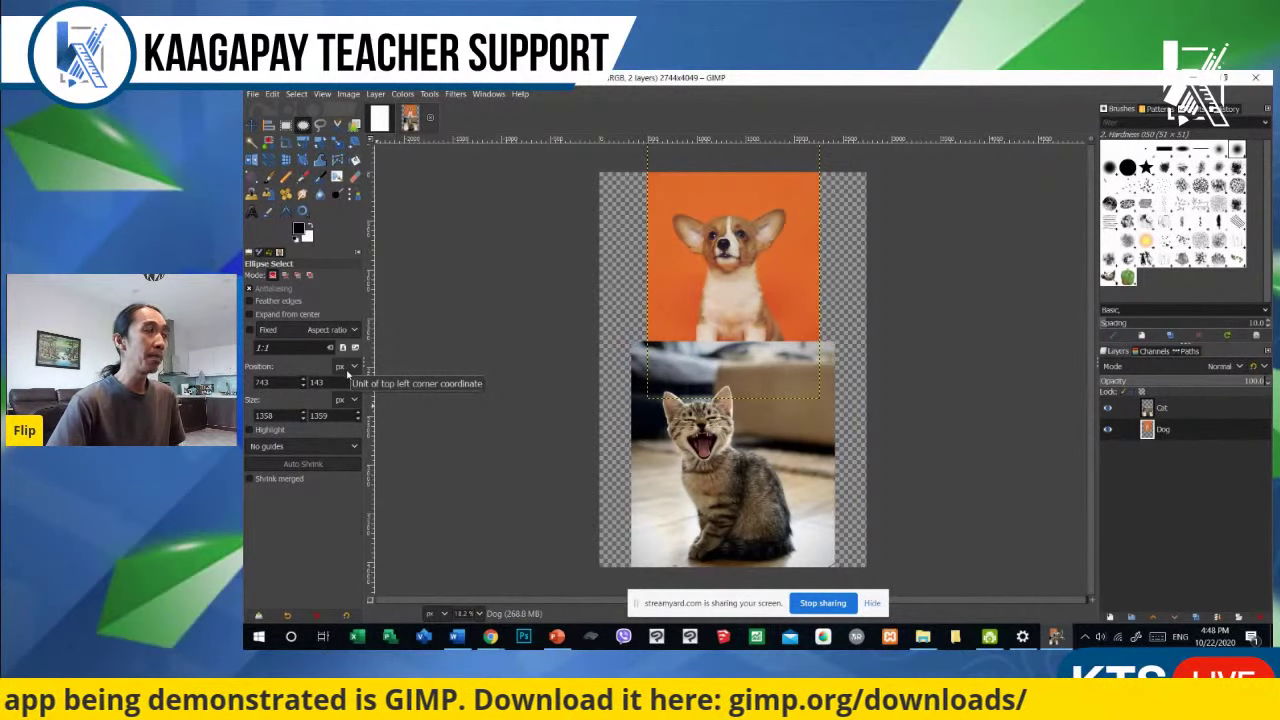
left_click(268, 124)
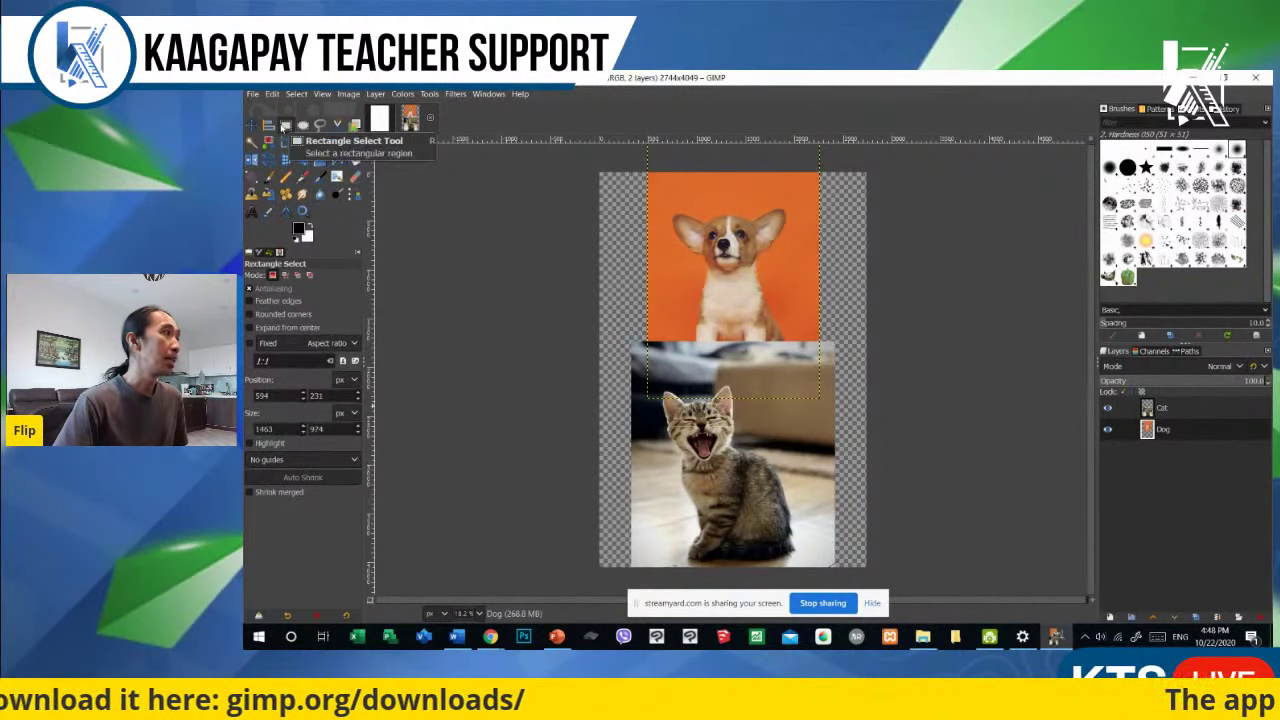
Step: Draw an oval around the dog's head, then replace it with a roughly 1045 × 704 px oval over its chest
left_click(302, 125)
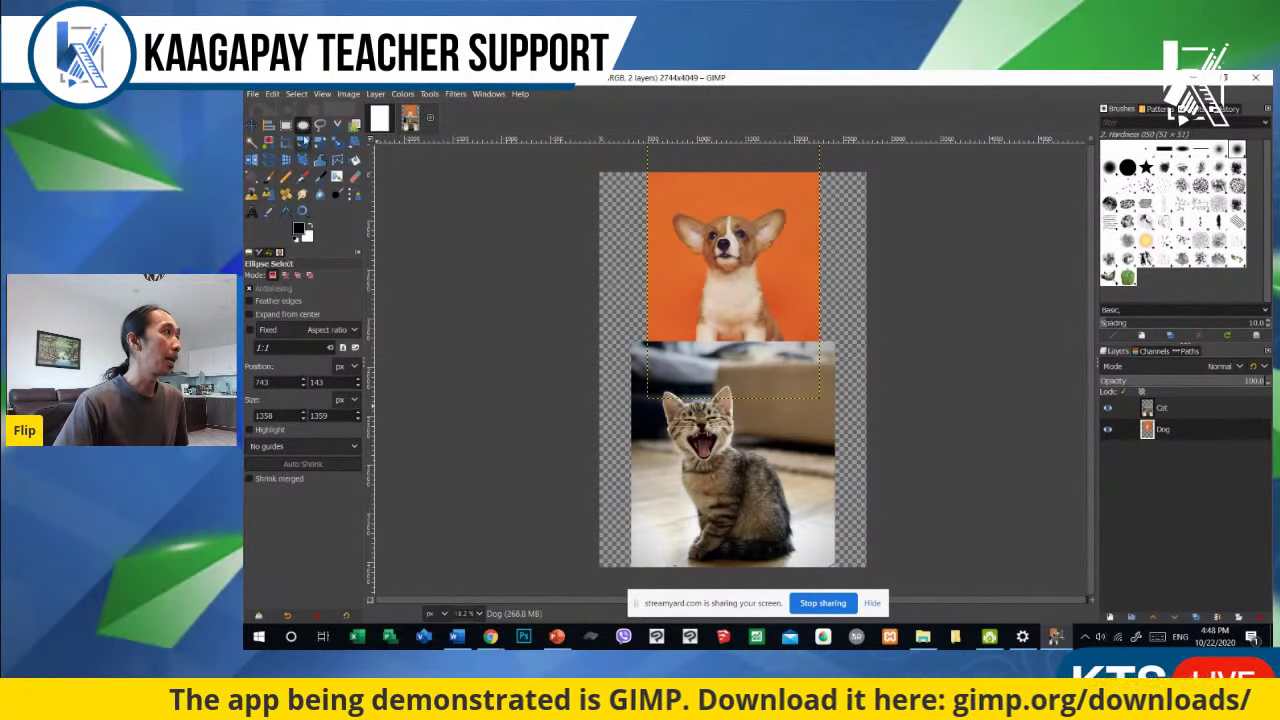
left_click_drag(663, 195, 768, 283)
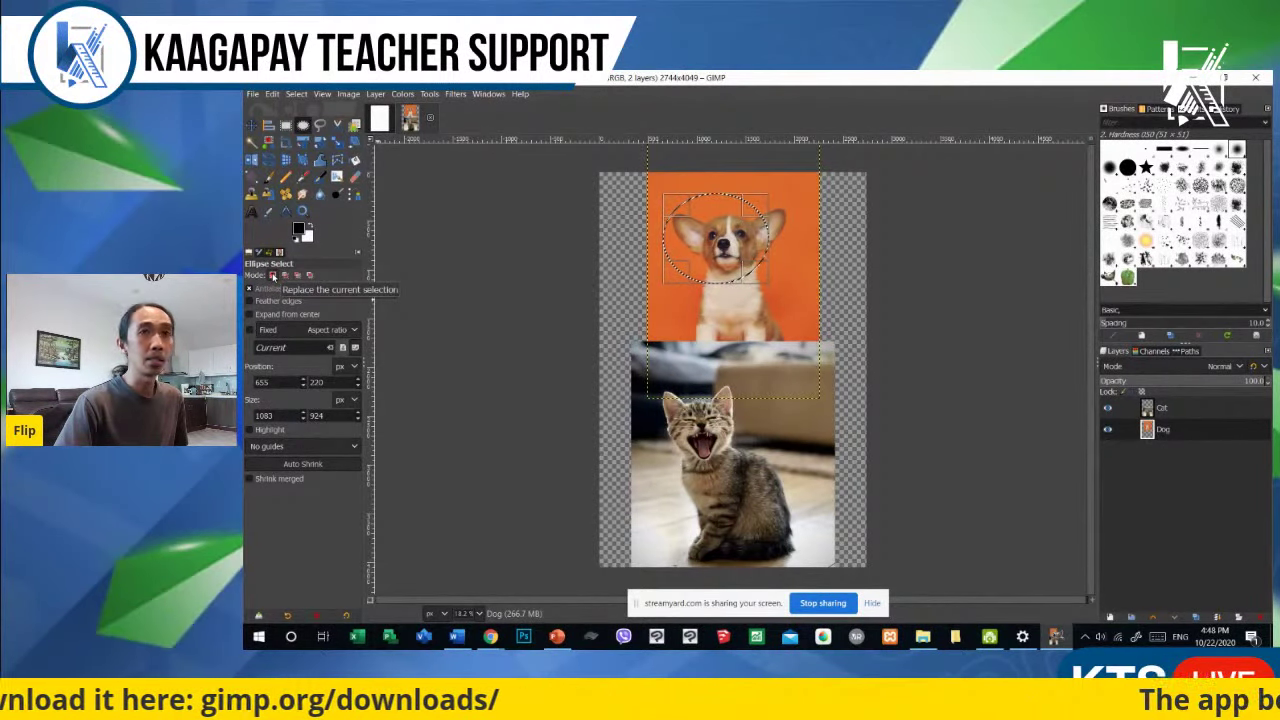
left_click(726, 272)
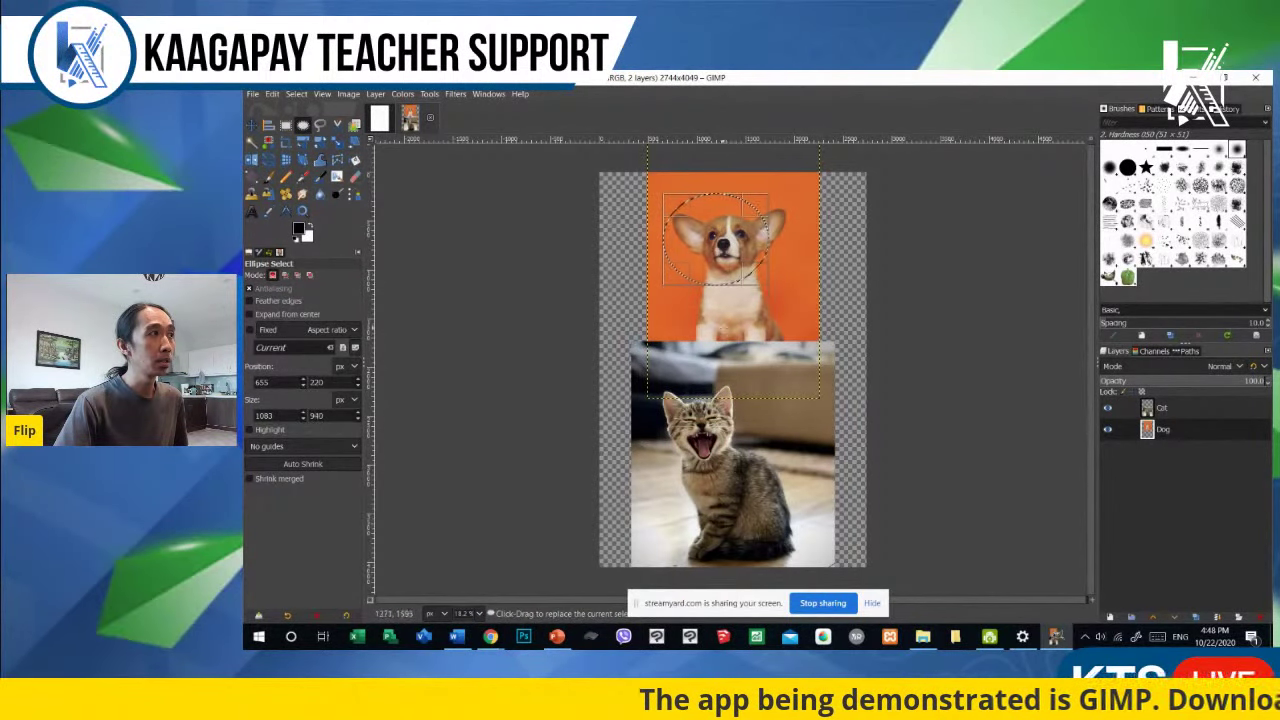
left_click_drag(788, 330, 686, 263)
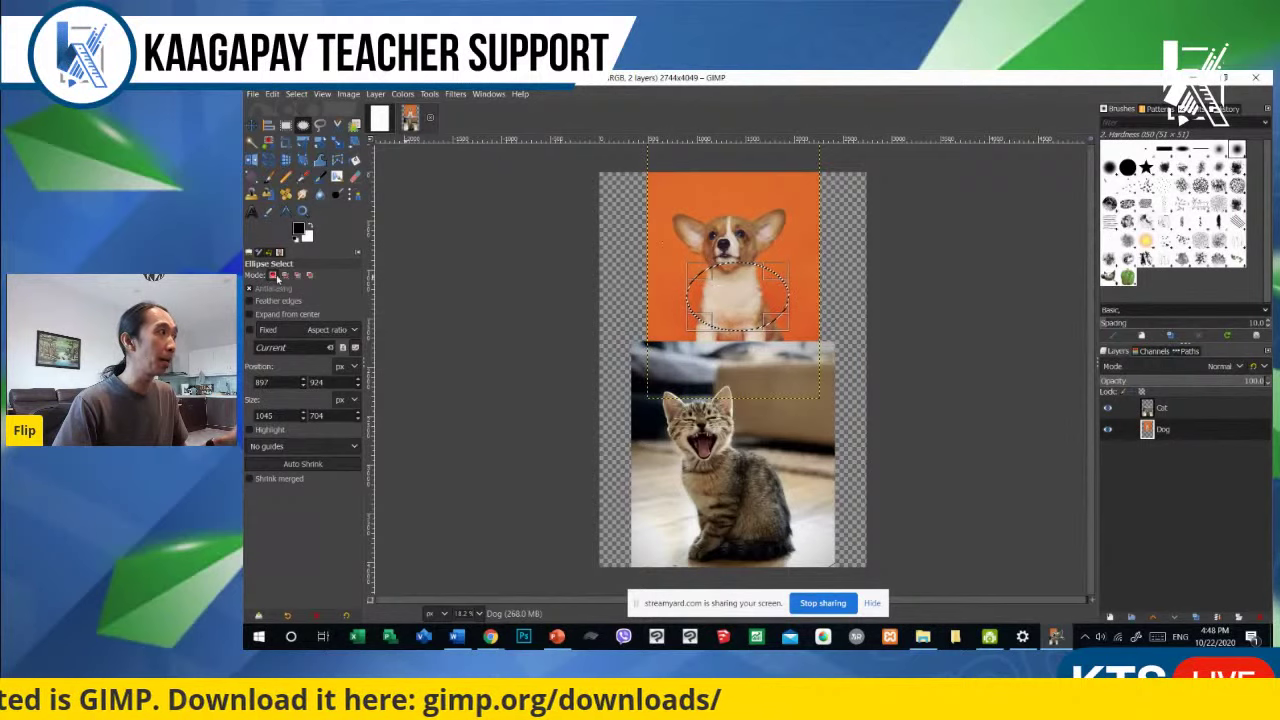
Step: In Add mode, draw four ovals around the dog's head and lower body to build the selection
left_click(285, 276)
left_click_drag(666, 209, 747, 280)
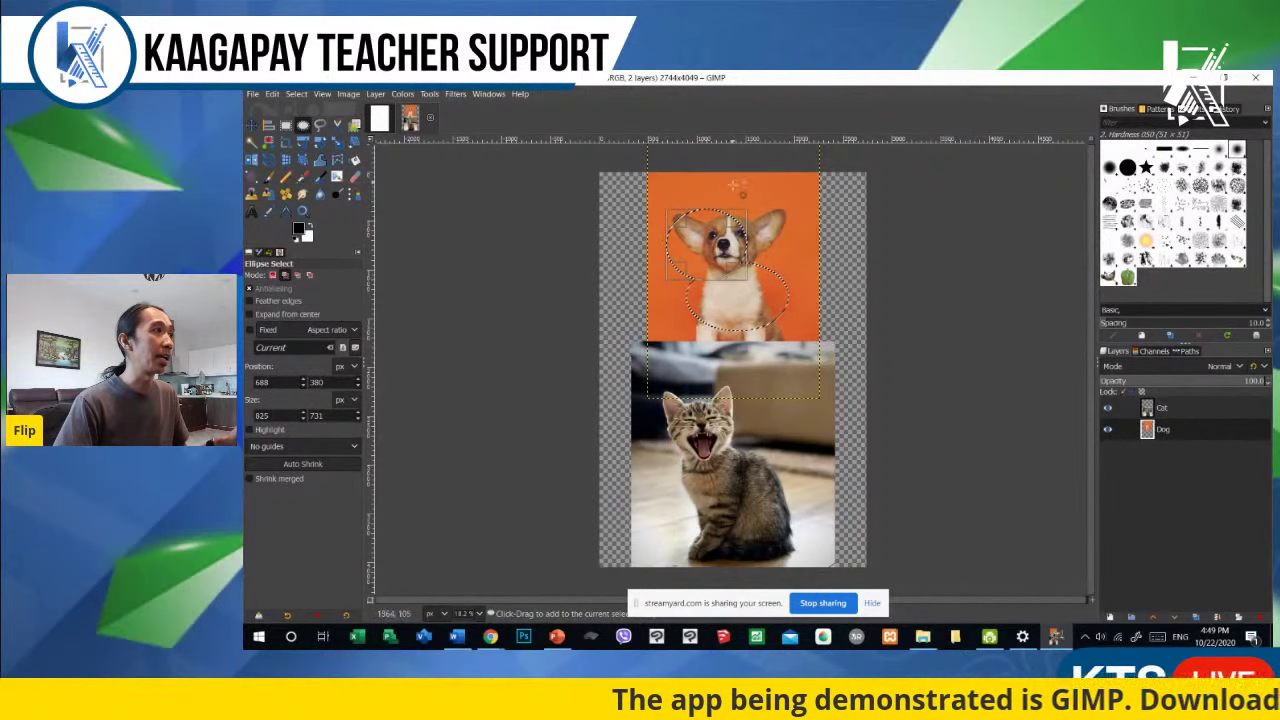
left_click_drag(799, 187, 704, 238)
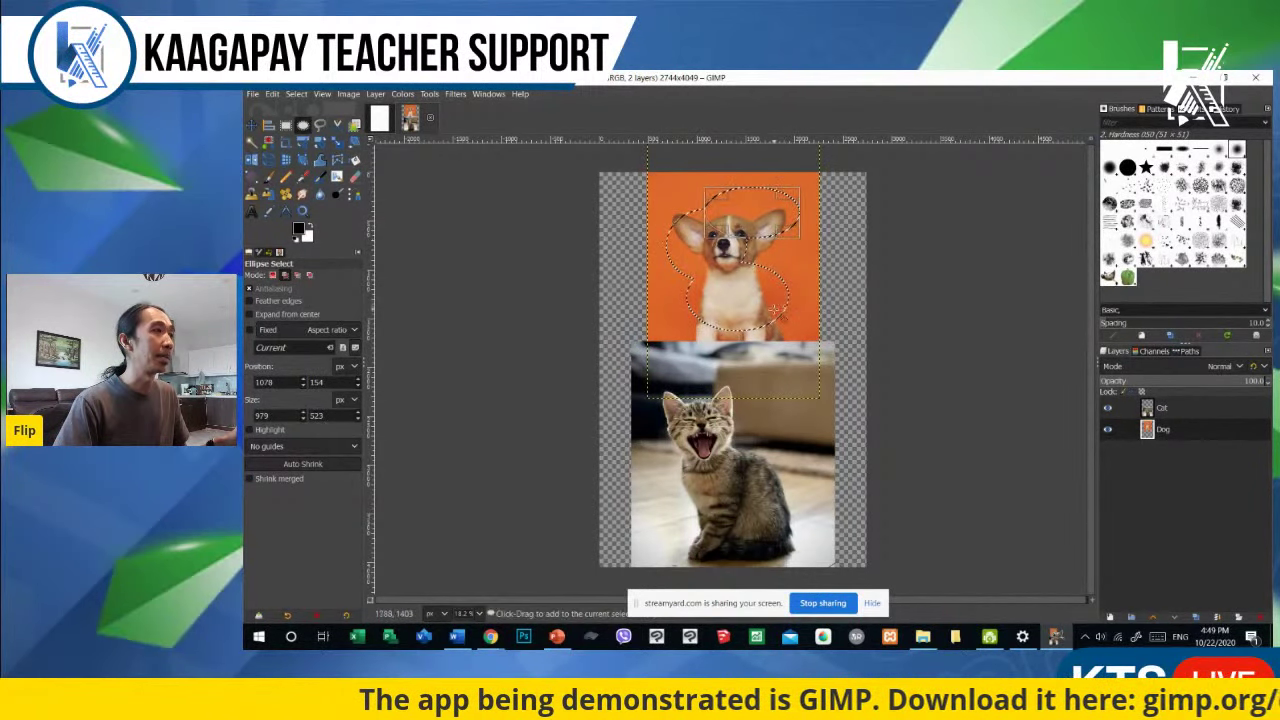
left_click_drag(660, 342, 734, 303)
left_click_drag(679, 364, 656, 319)
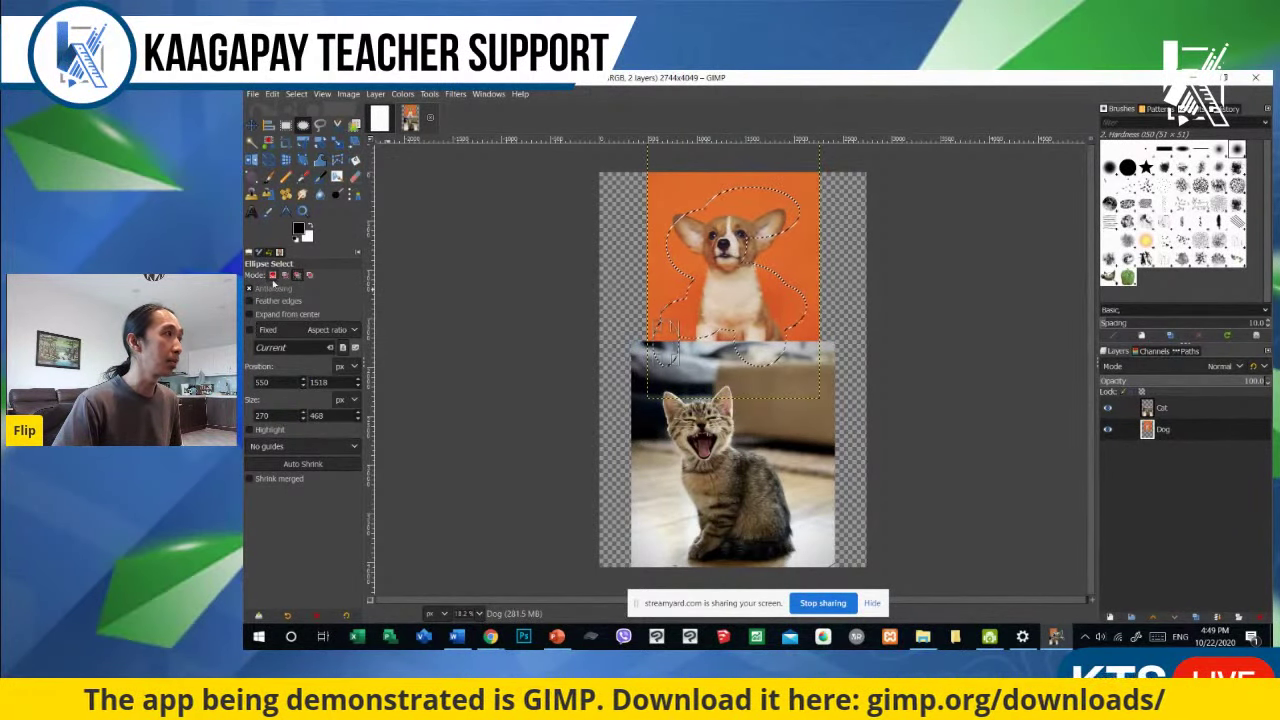
Step: Subtract ovals from the selection's right side, top left and left edge
left_click_drag(801, 257, 741, 309)
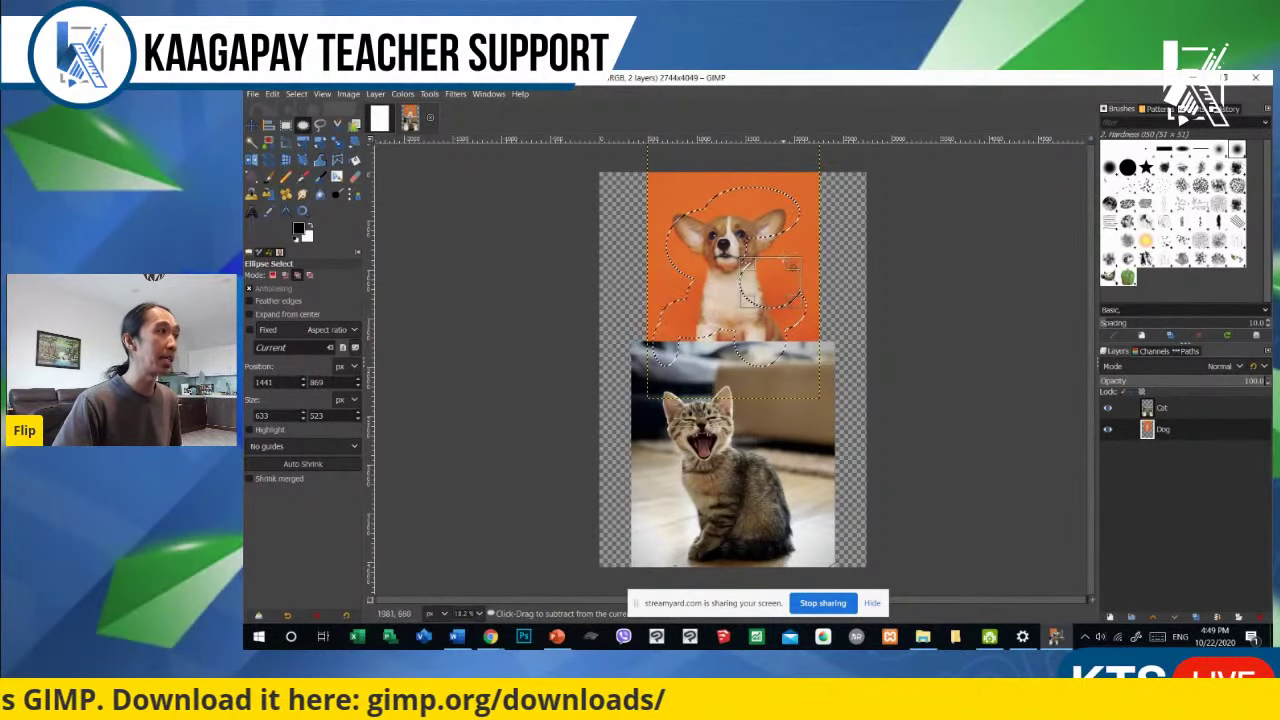
left_click_drag(657, 187, 712, 237)
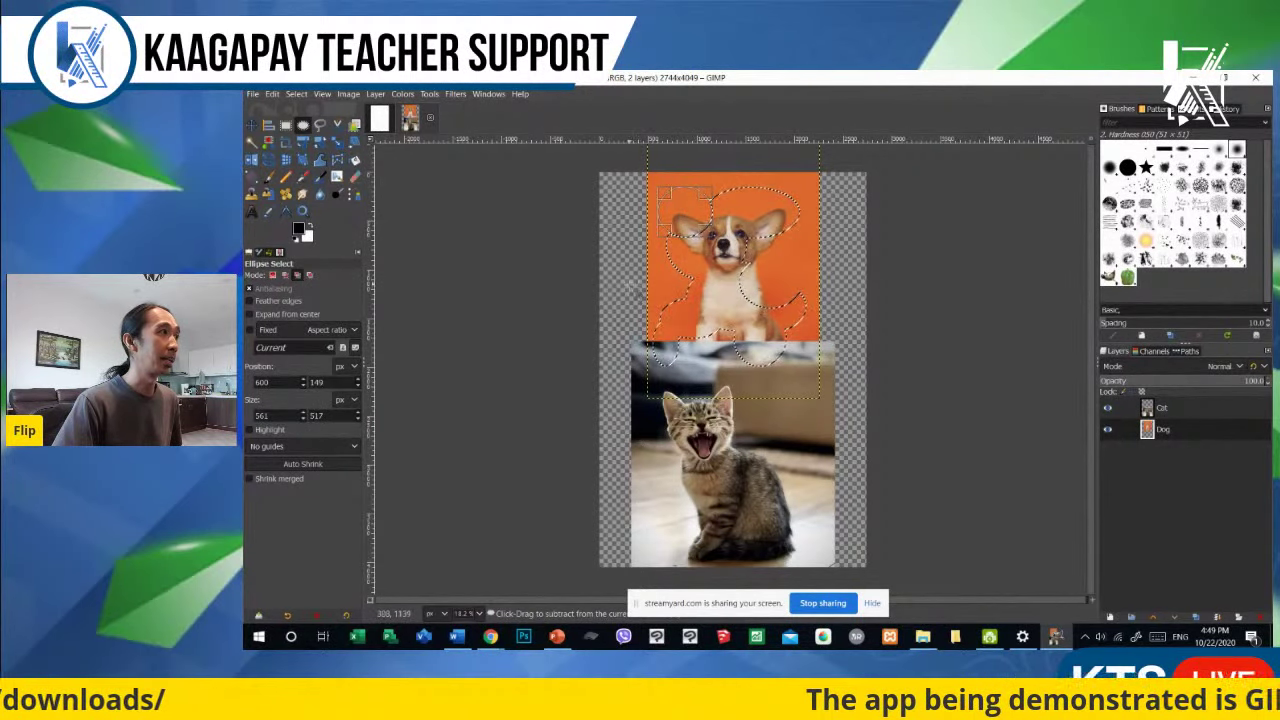
left_click_drag(629, 277, 698, 327)
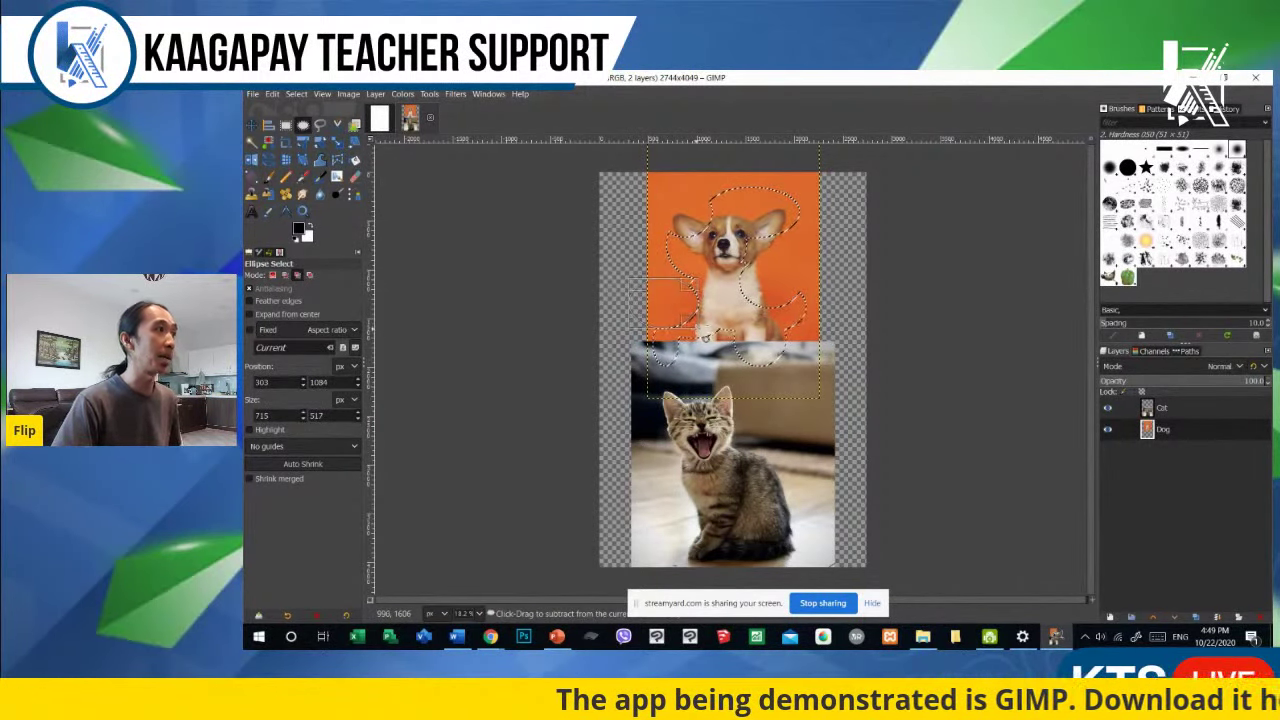
Step: Intersect the dog selection with an oval drawn over the cat
left_click(310, 275)
left_click_drag(717, 379, 815, 444)
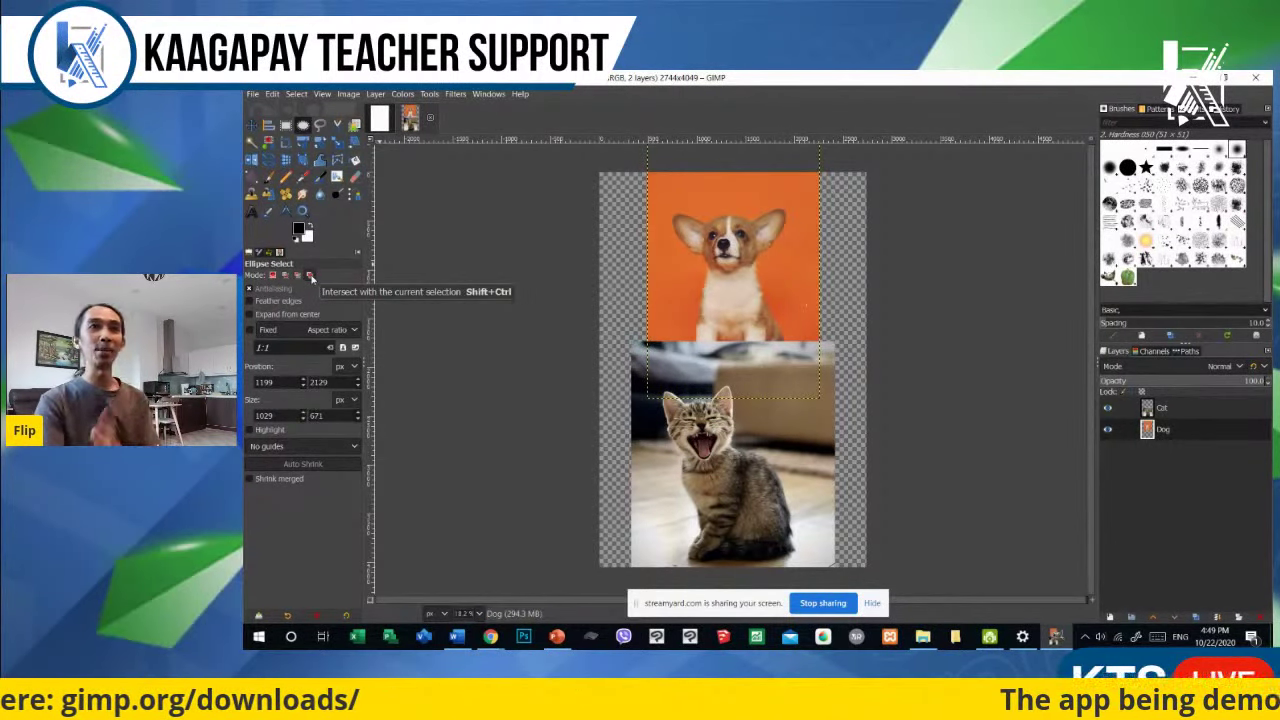
left_click(310, 276)
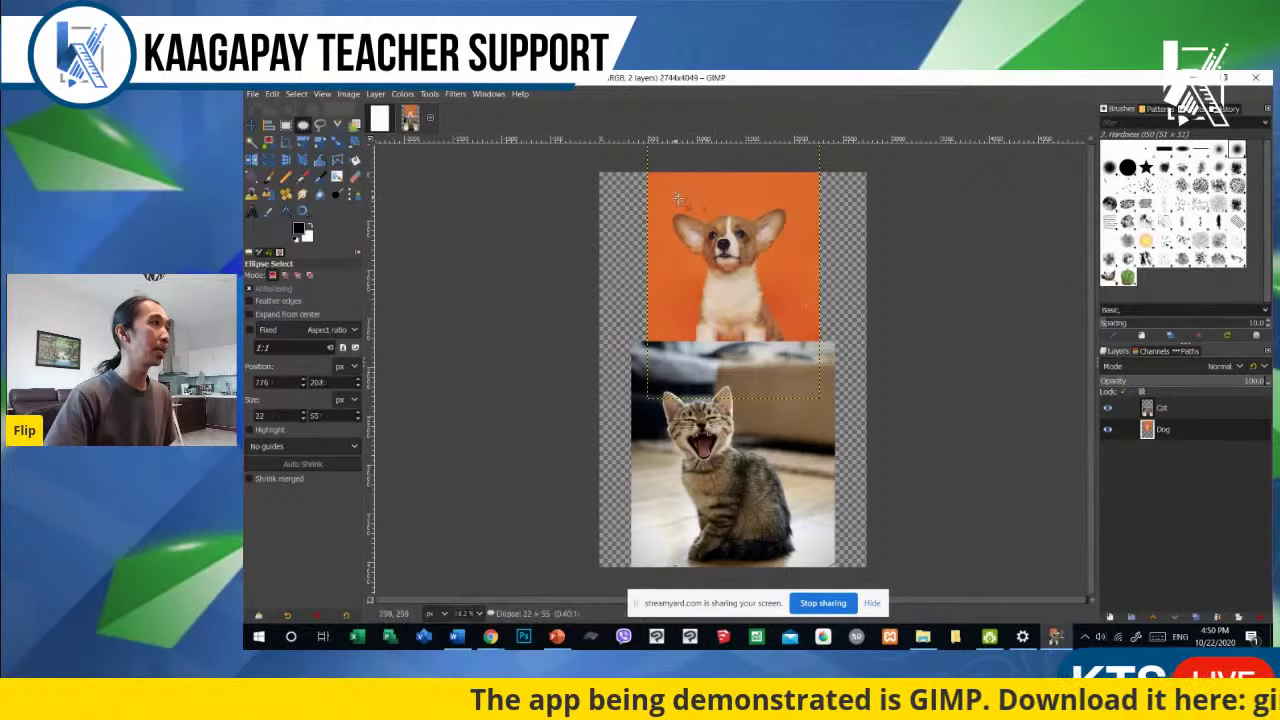
Step: Draw a new oval over the dog's head and side, then add two small ovals over its left chest
left_click_drag(676, 195, 777, 285)
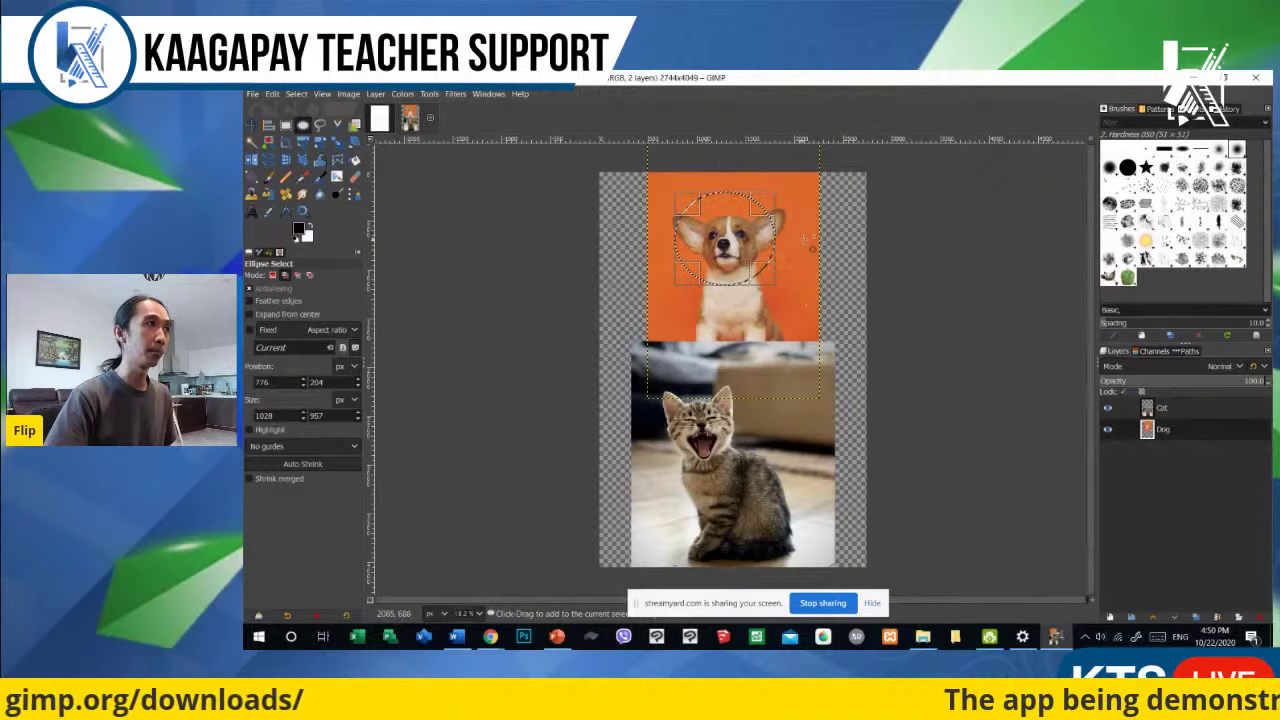
left_click_drag(800, 243, 788, 308)
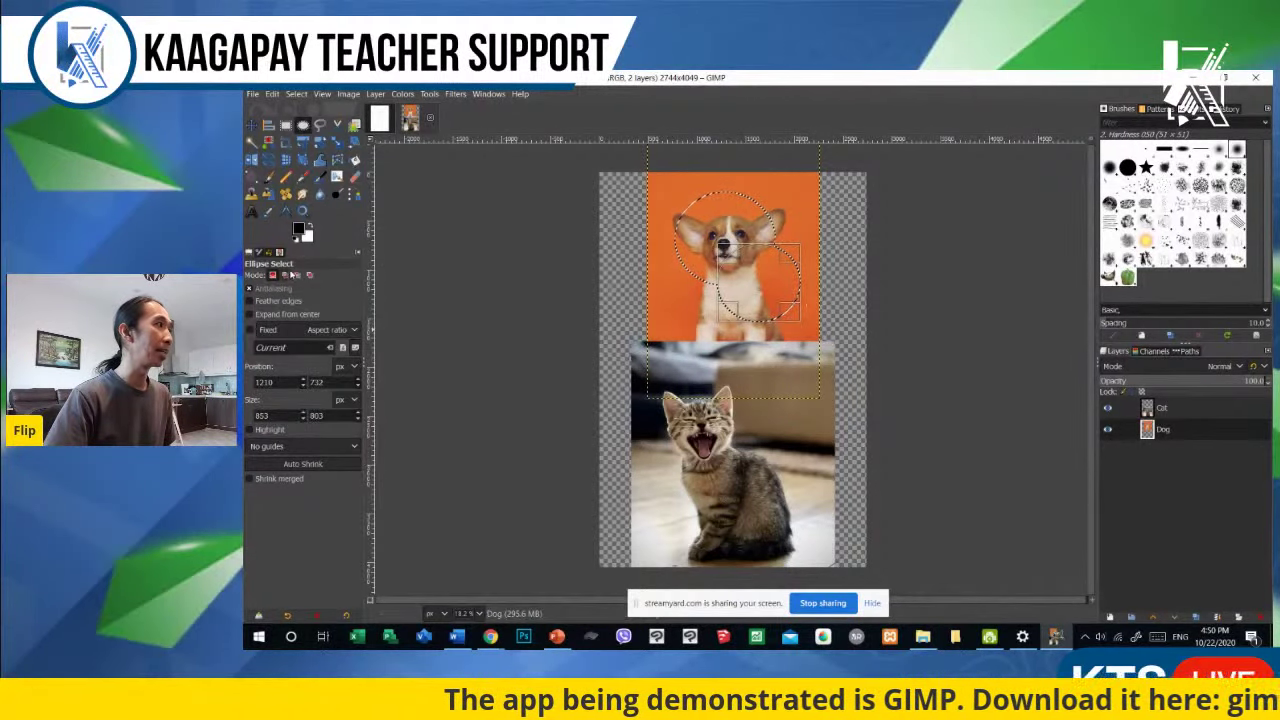
left_click(285, 275)
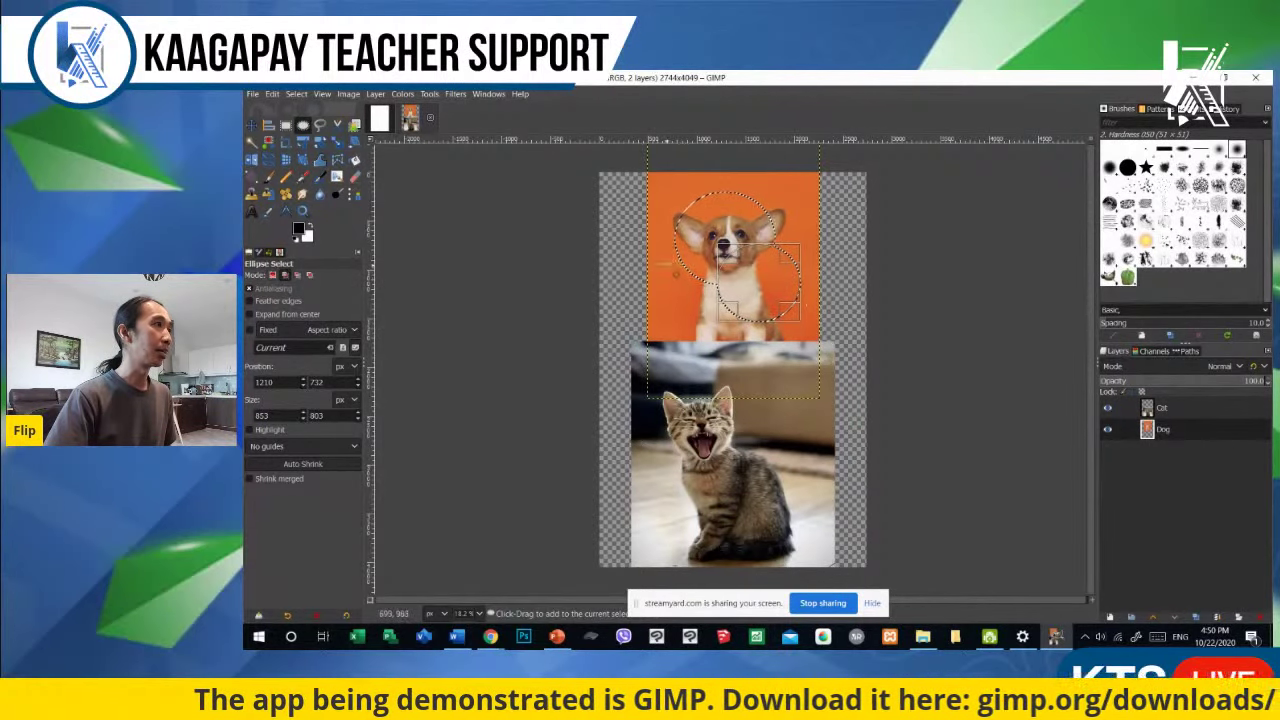
left_click_drag(671, 256, 716, 299)
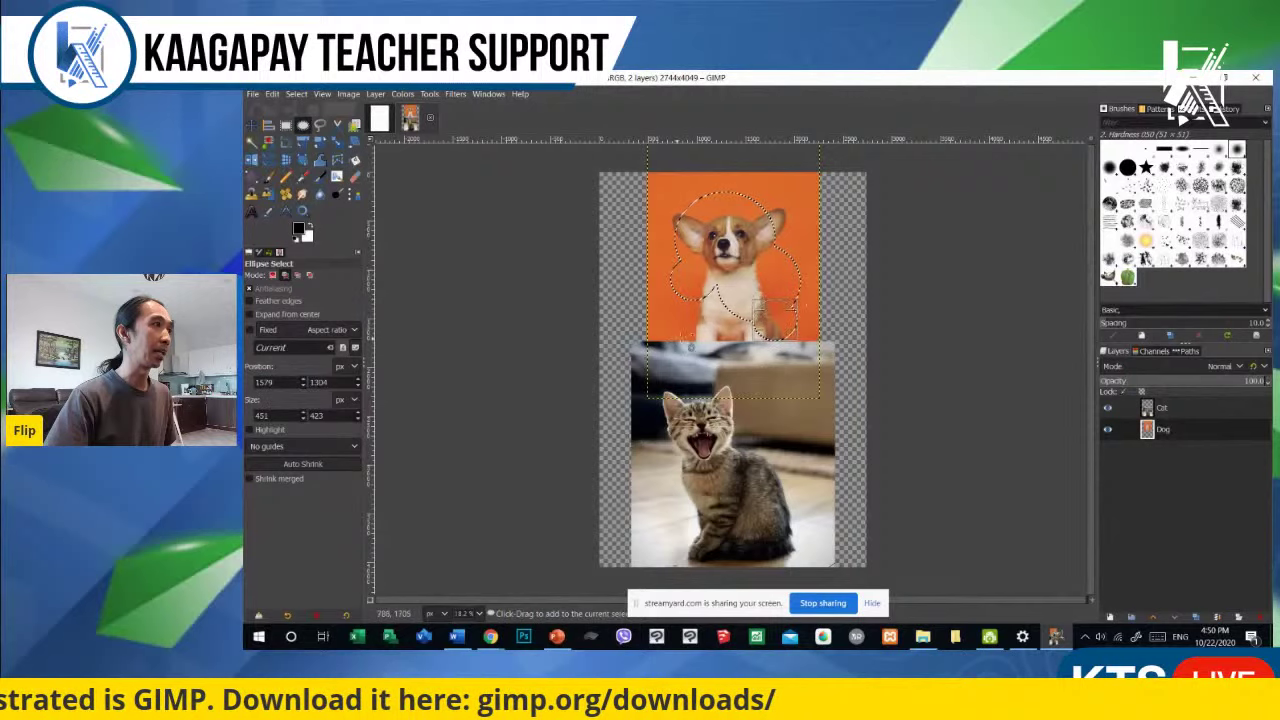
left_click_drag(709, 343, 660, 293)
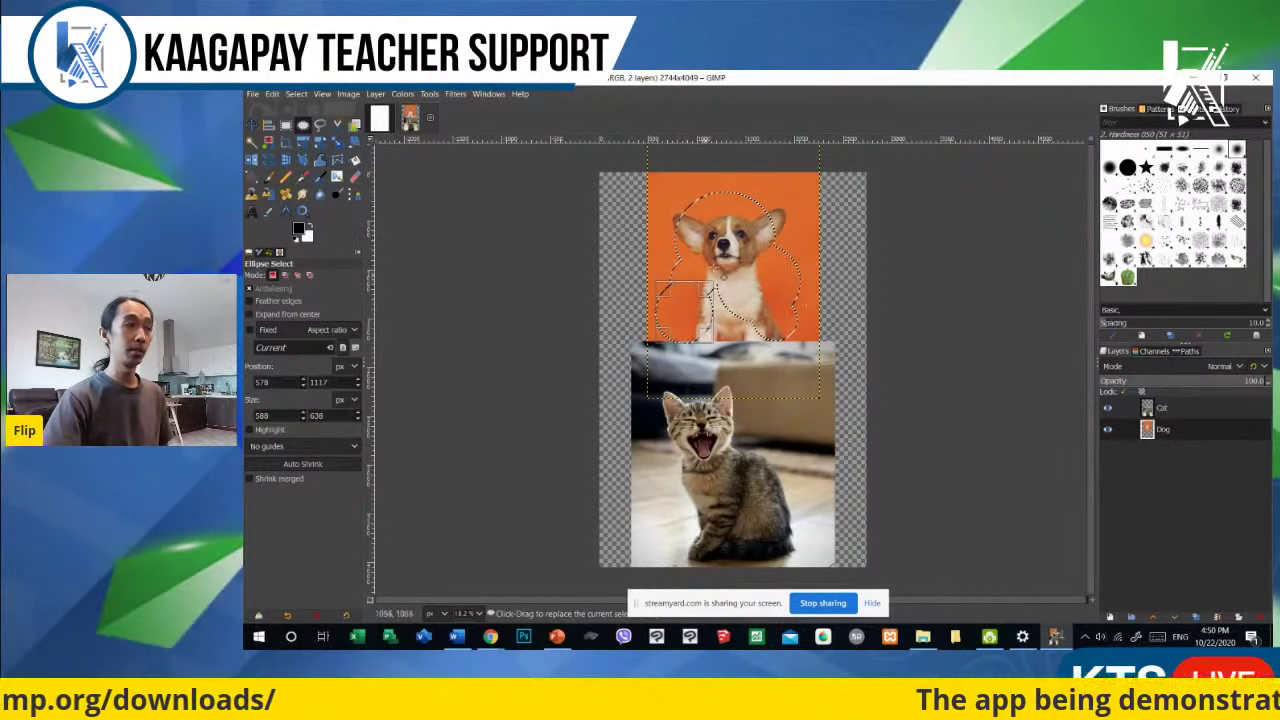
Step: Cut ovals out near the right ear and chest, then clear the whole selection
left_click_drag(790, 200, 744, 231)
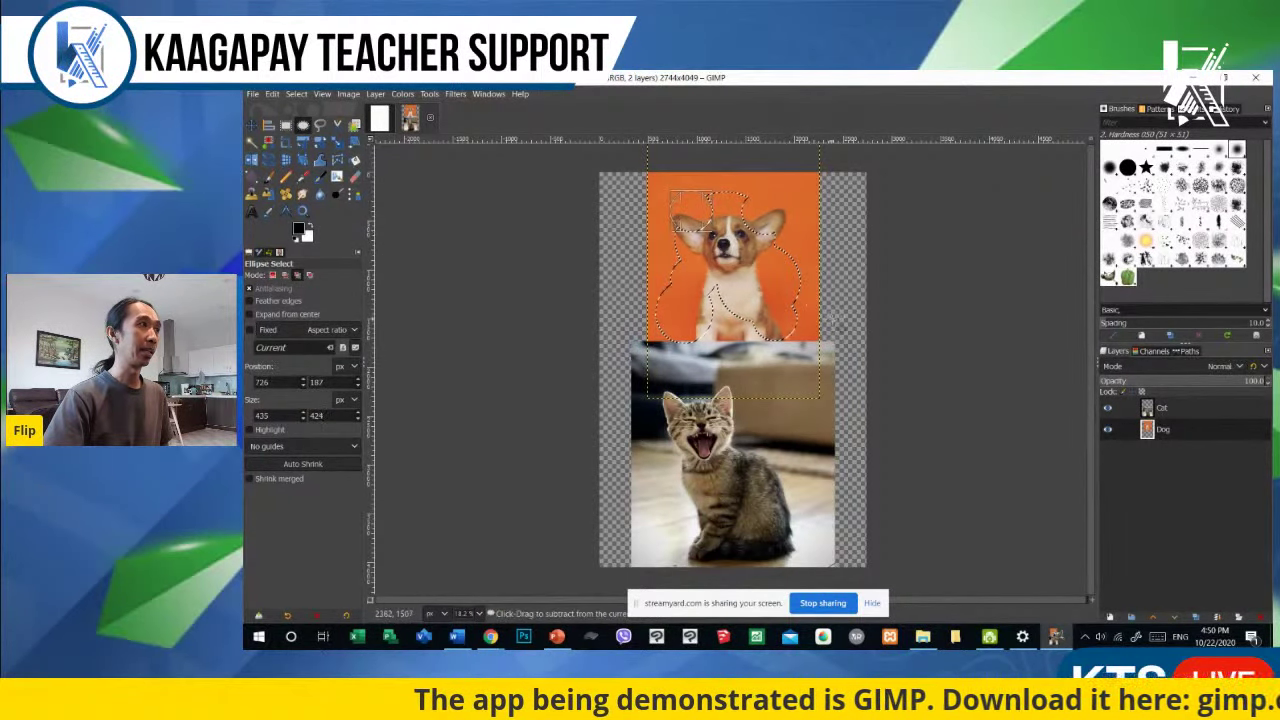
left_click_drag(805, 323, 757, 289)
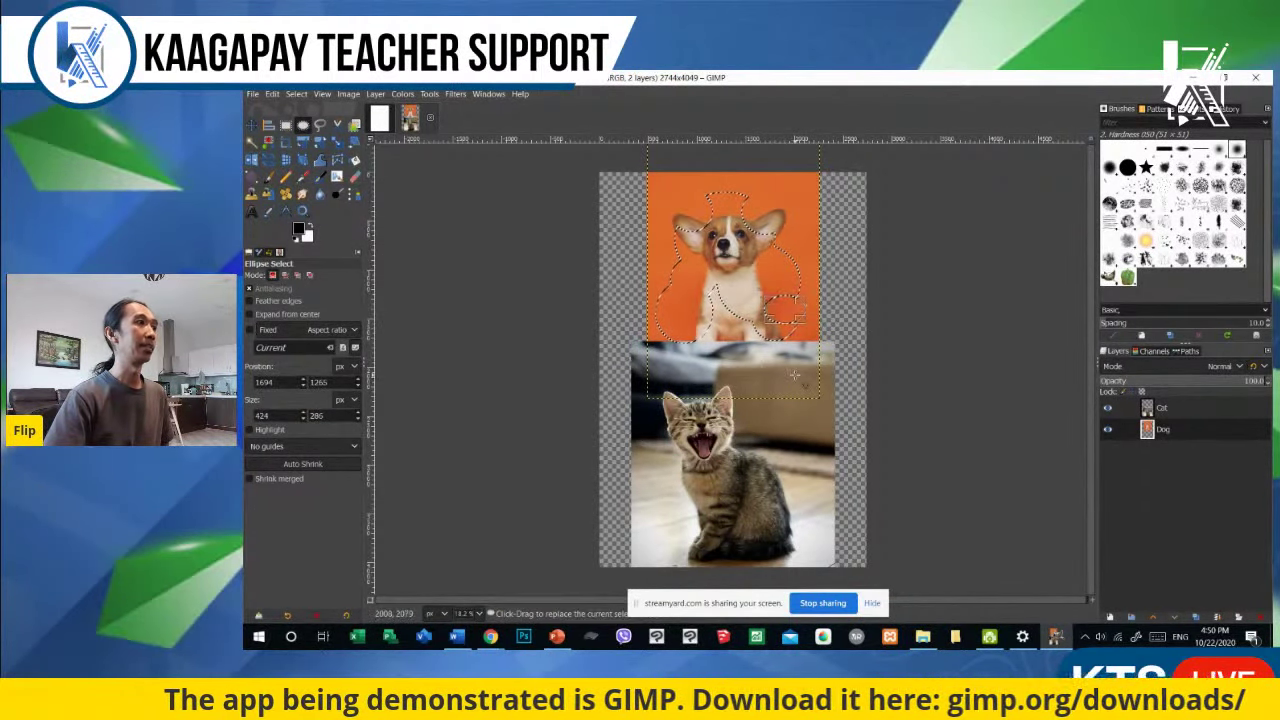
left_click(798, 361)
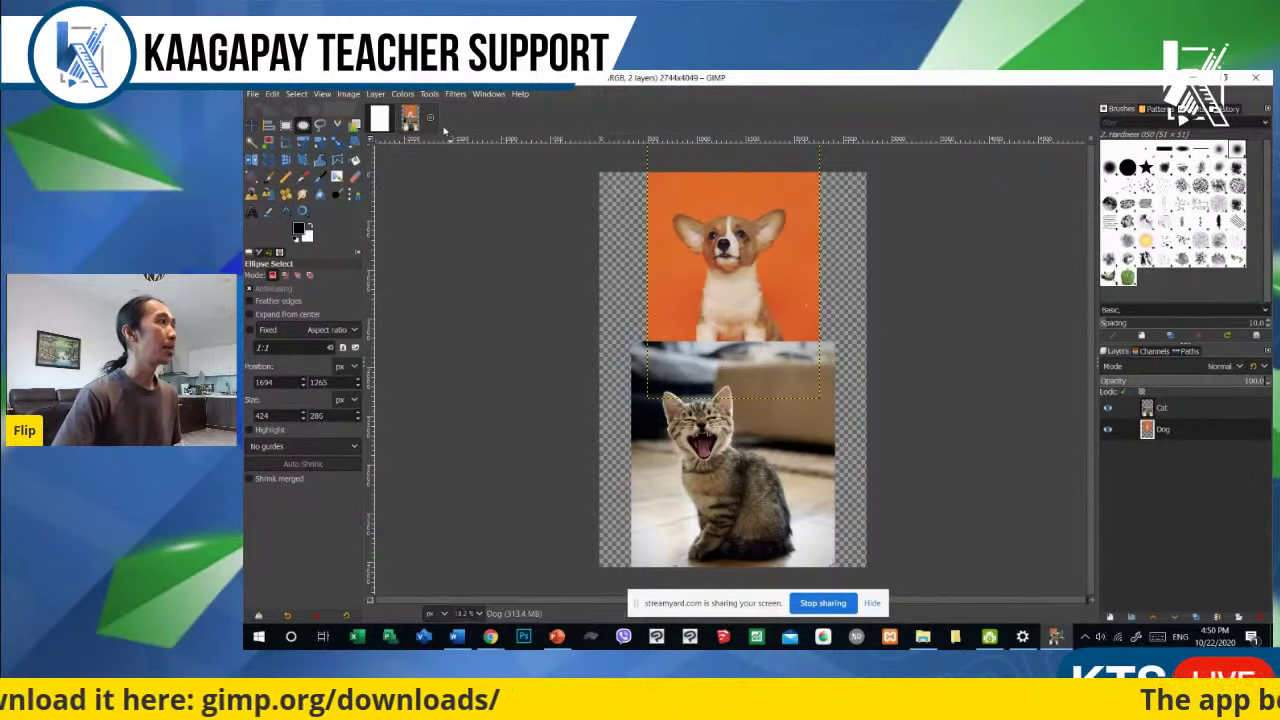
left_click(1108, 409)
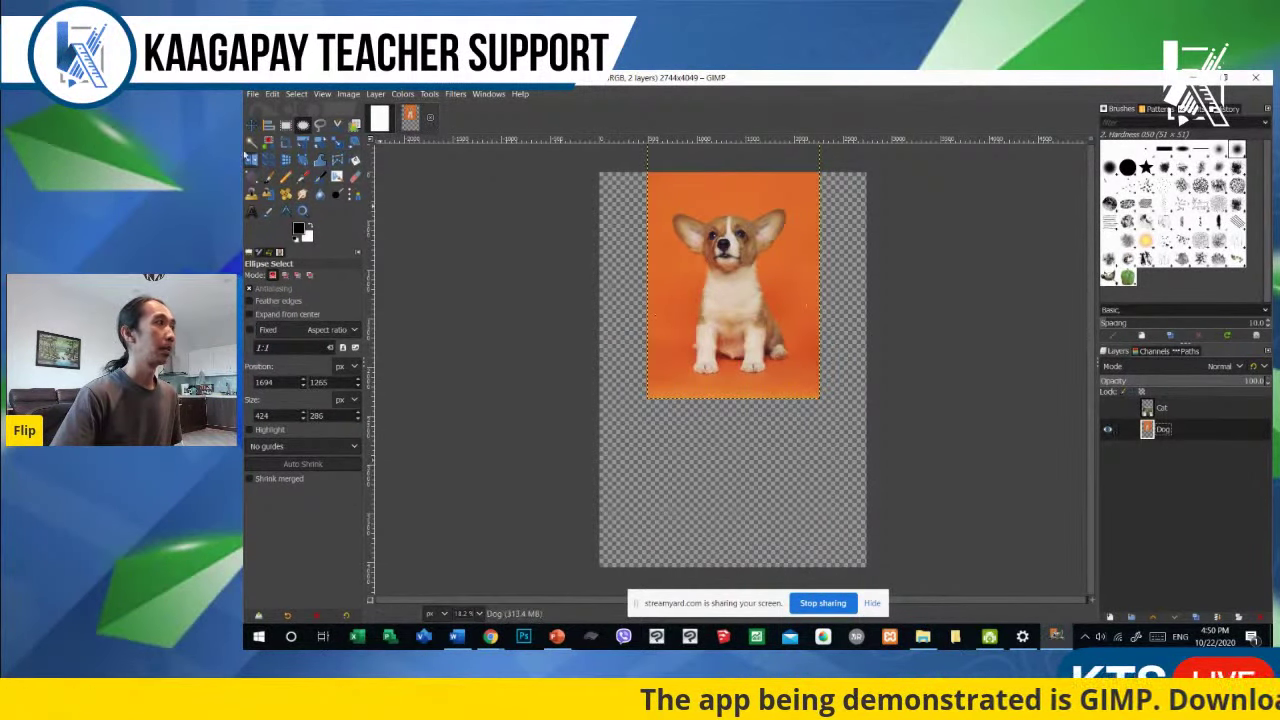
key("m")
left_click_drag(730, 321, 696, 452)
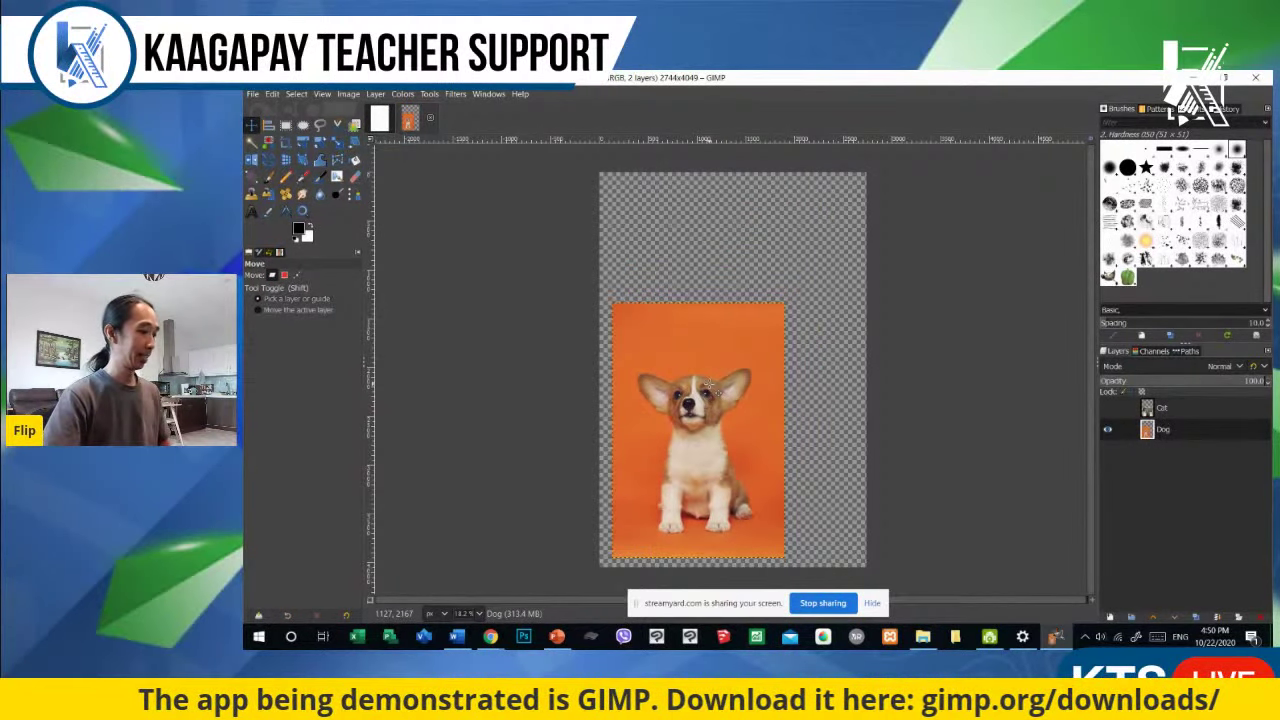
key("shift+s")
left_click(708, 385)
left_click_drag(788, 306, 850, 208)
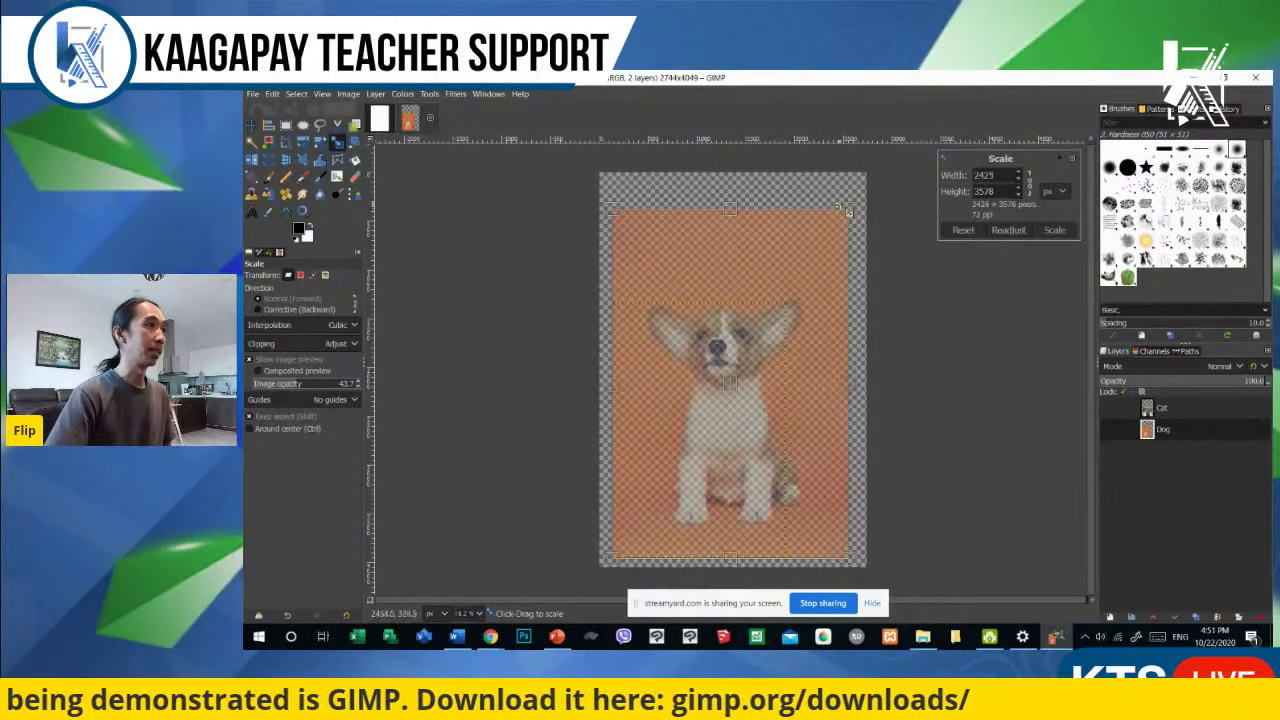
left_click(722, 385)
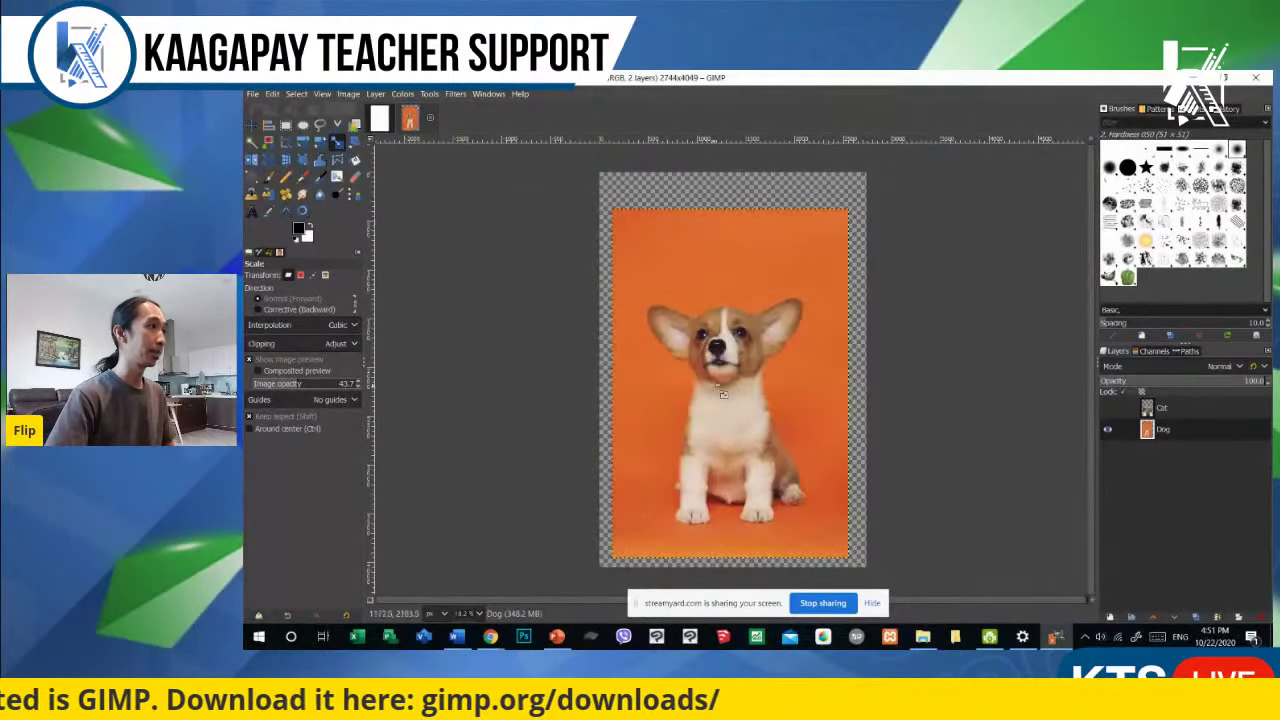
left_click(320, 125)
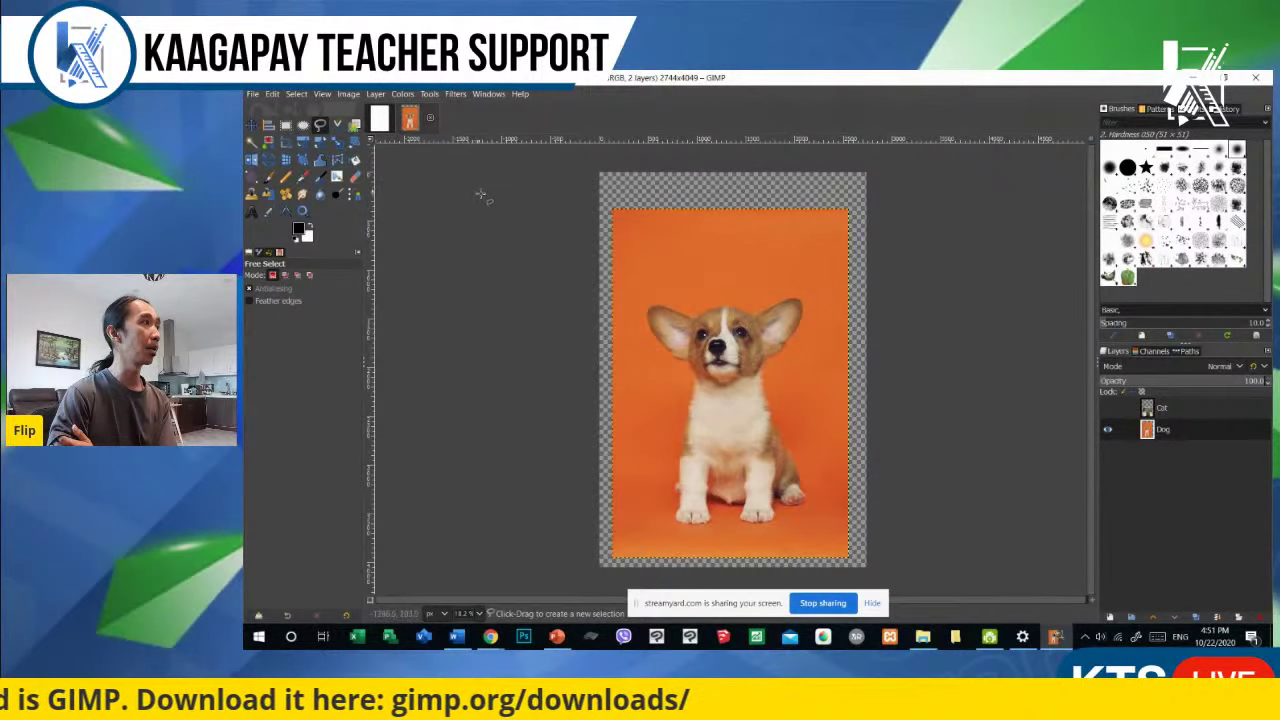
Step: Trace a freehand lasso outline around the dog and commit the selection
left_click(678, 296)
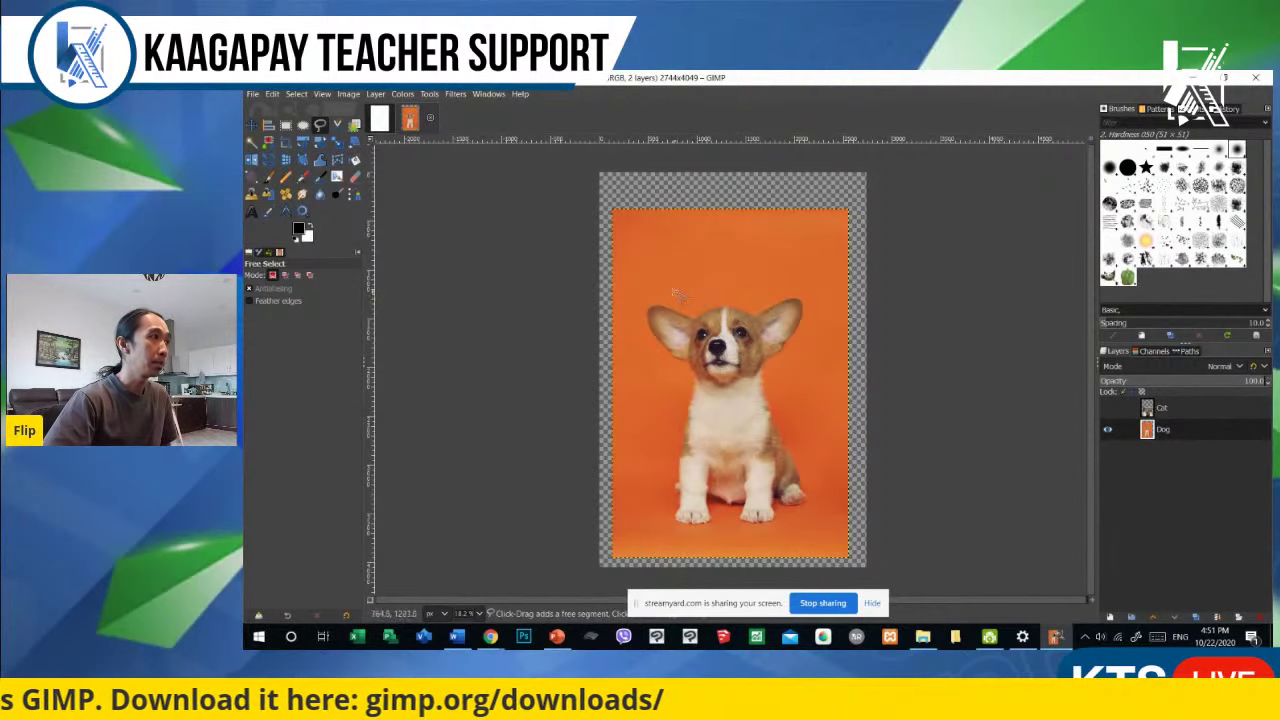
mouse_move(668, 542)
left_mouse_down()
mouse_move(778, 533)
mouse_move(823, 506)
mouse_move(823, 459)
mouse_move(788, 393)
mouse_move(825, 309)
mouse_move(818, 292)
mouse_move(694, 297)
left_mouse_up()
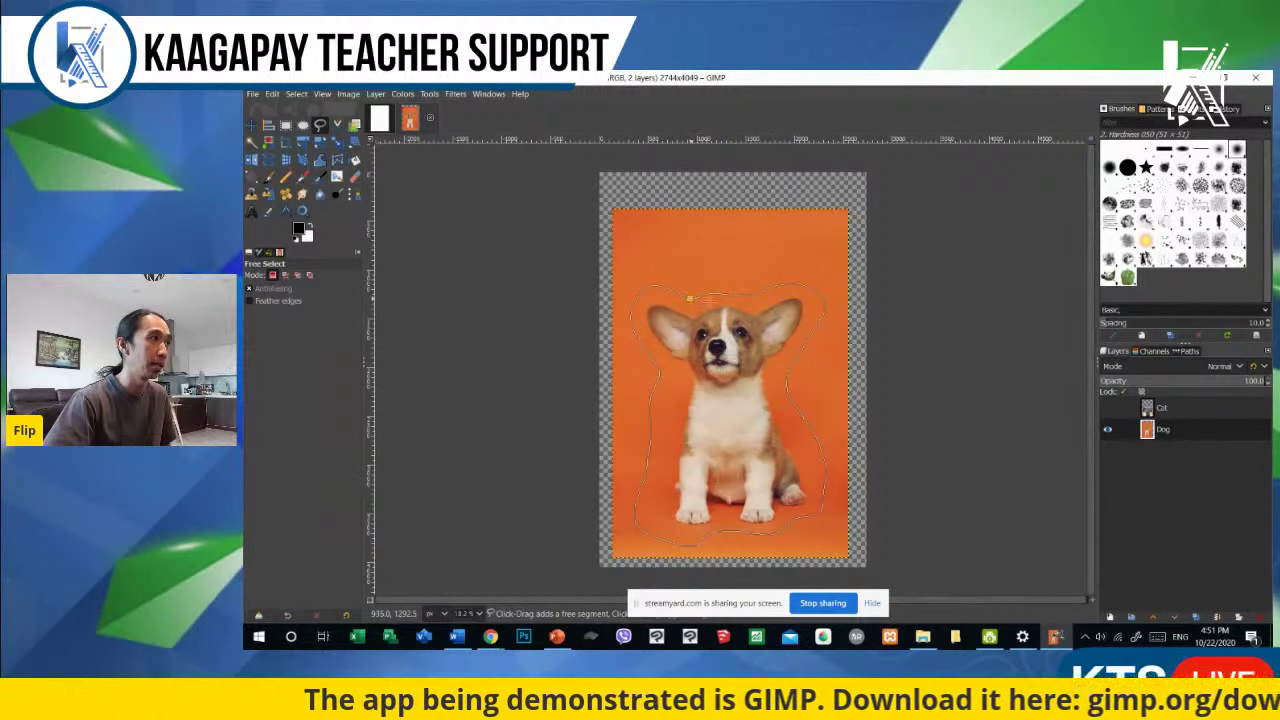
key("Return")
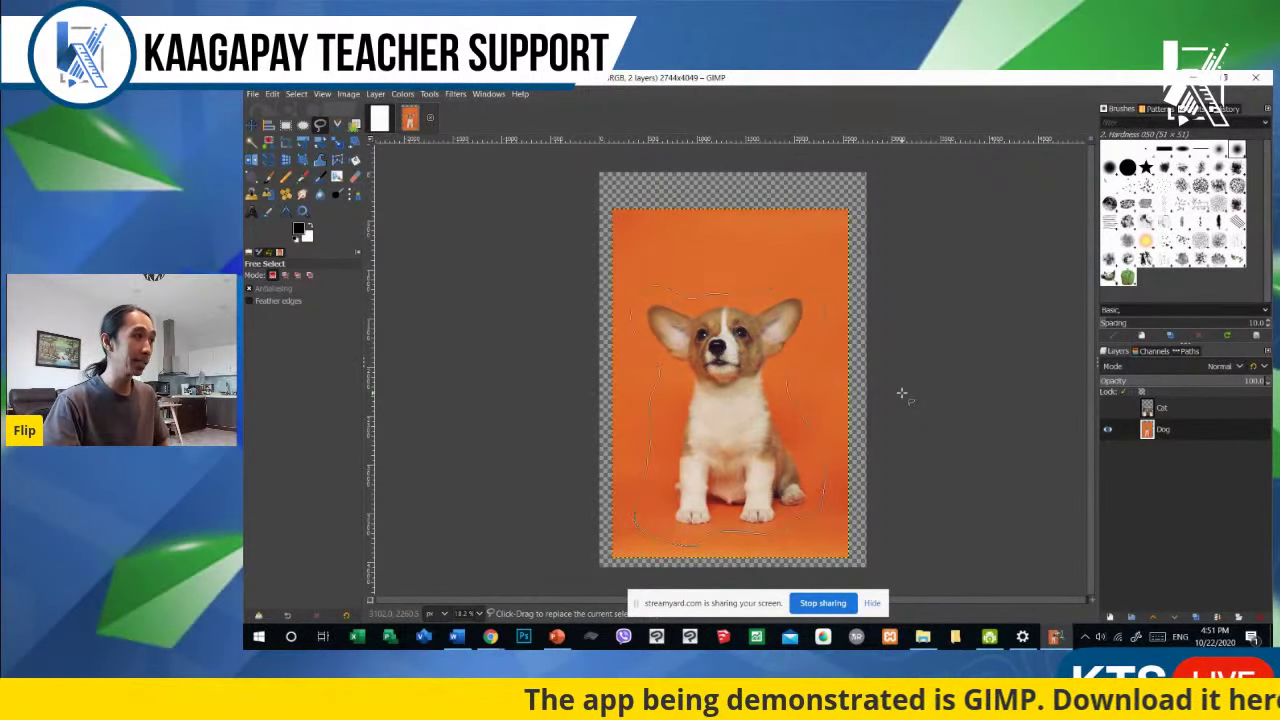
Step: Try cutting the dog and moving the Dog layer, undo each, then copy the selected dog
key("ctrl+x")
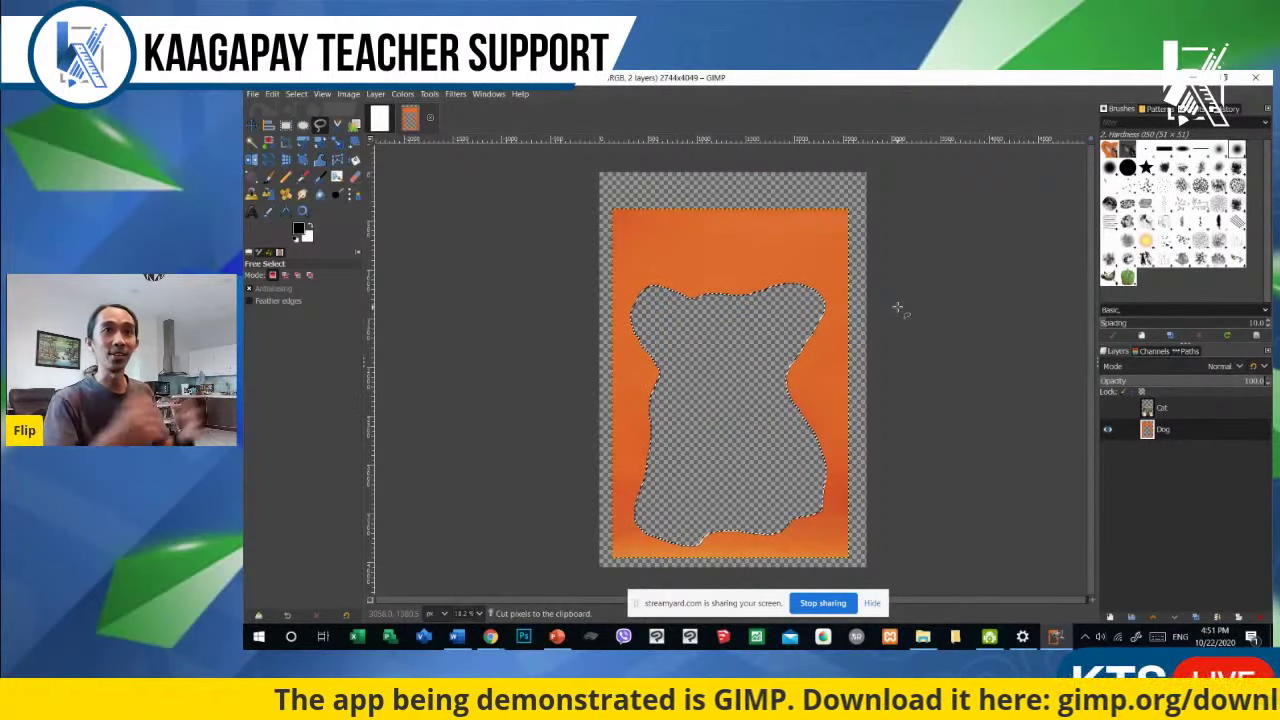
key("ctrl+z")
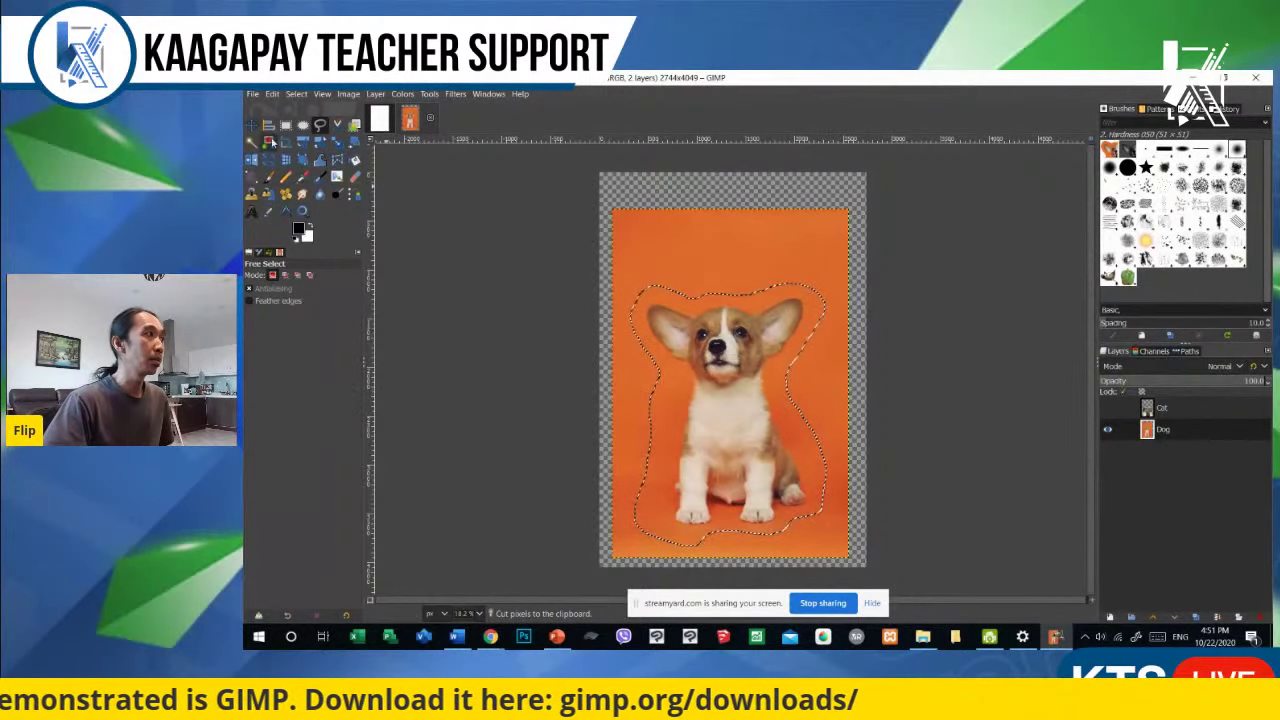
left_click(252, 127)
mouse_move(731, 398)
left_mouse_down()
mouse_move(728, 333)
mouse_move(730, 390)
left_mouse_up()
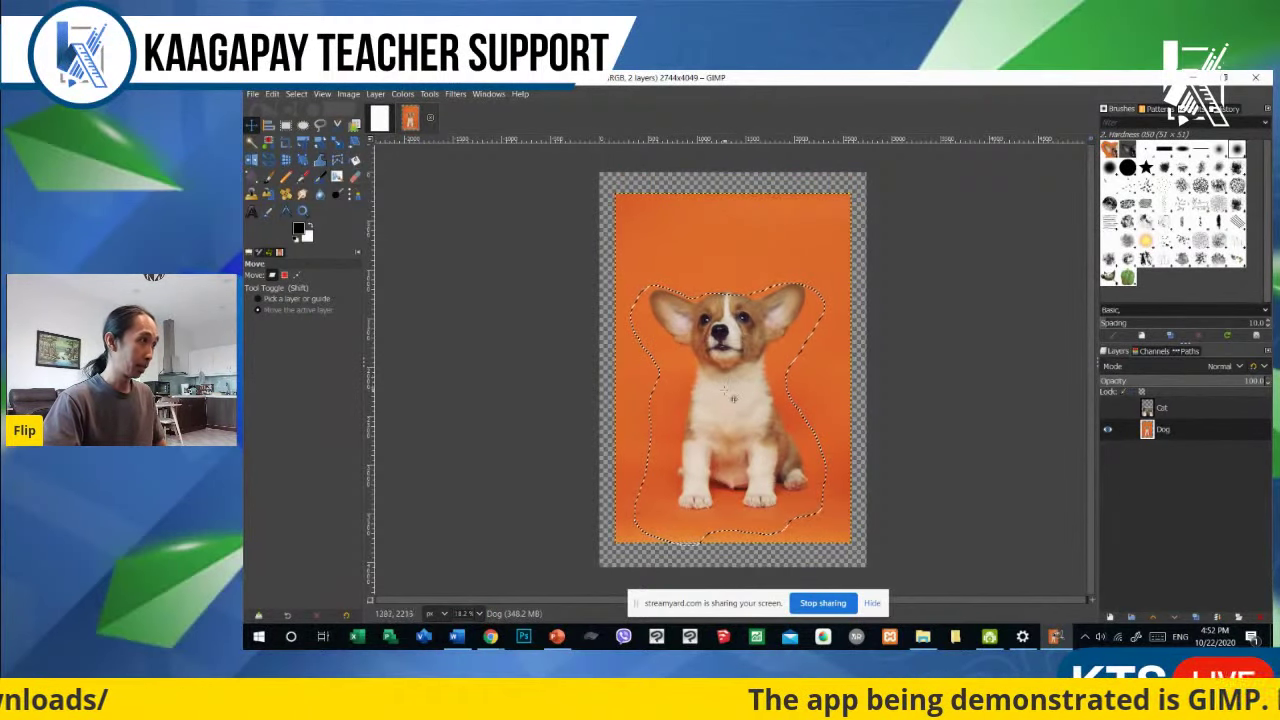
key("ctrl+z")
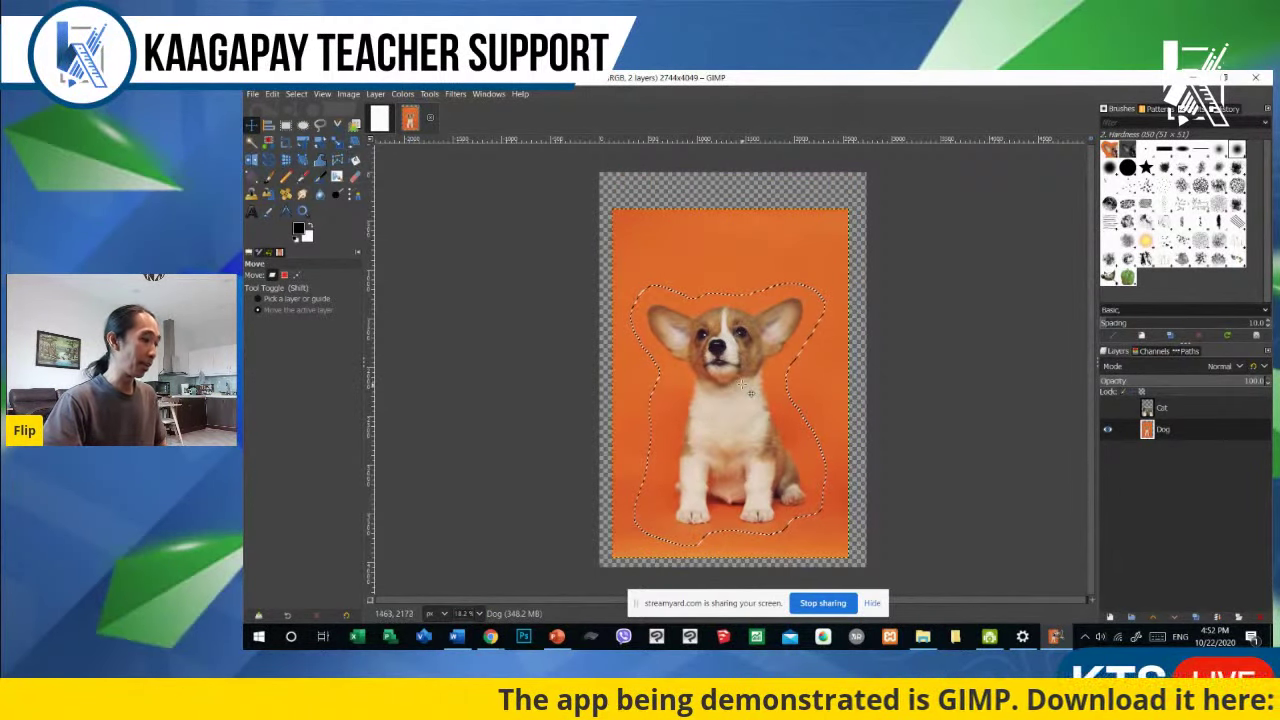
key("ctrl+x")
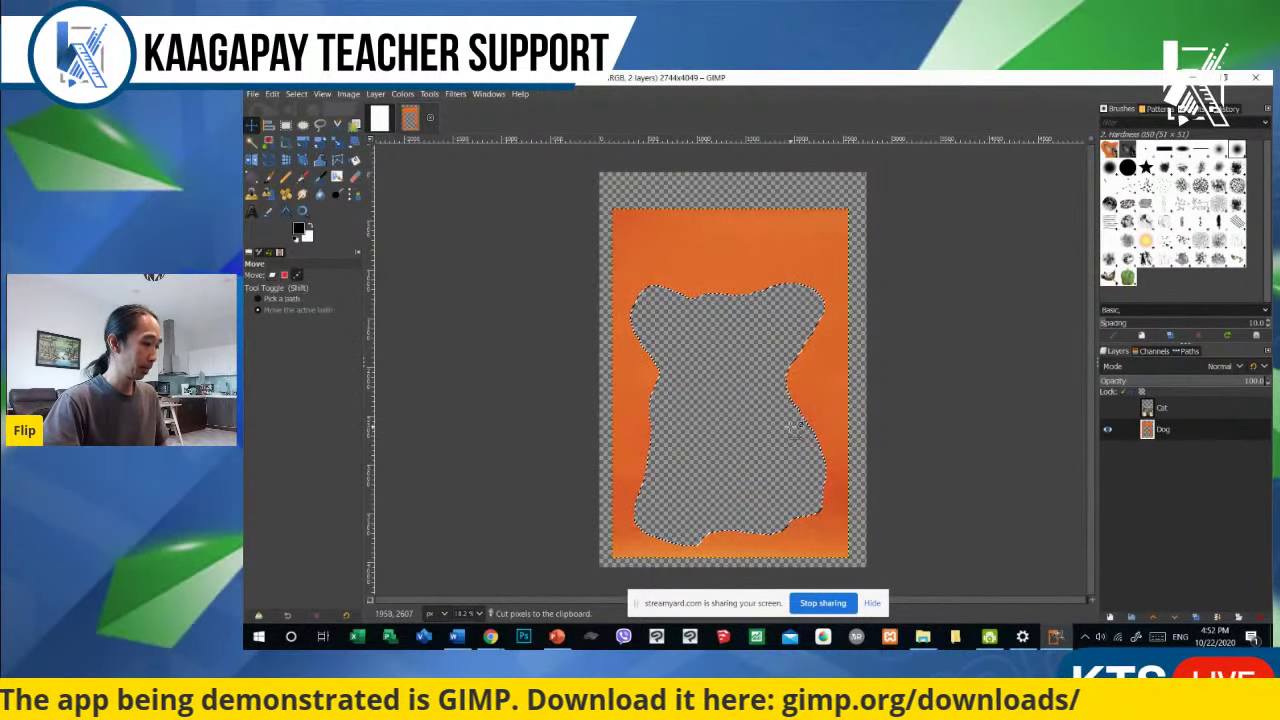
key("ctrl+z")
key("ctrl+c")
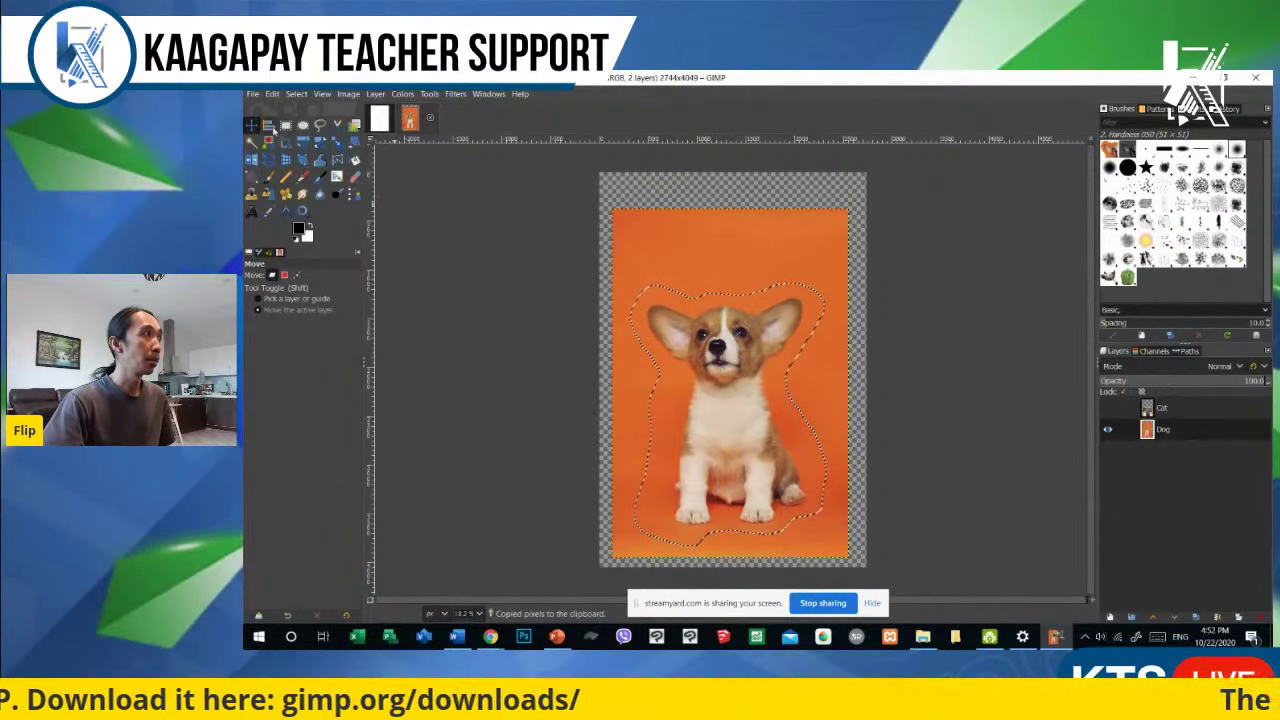
left_click(272, 93)
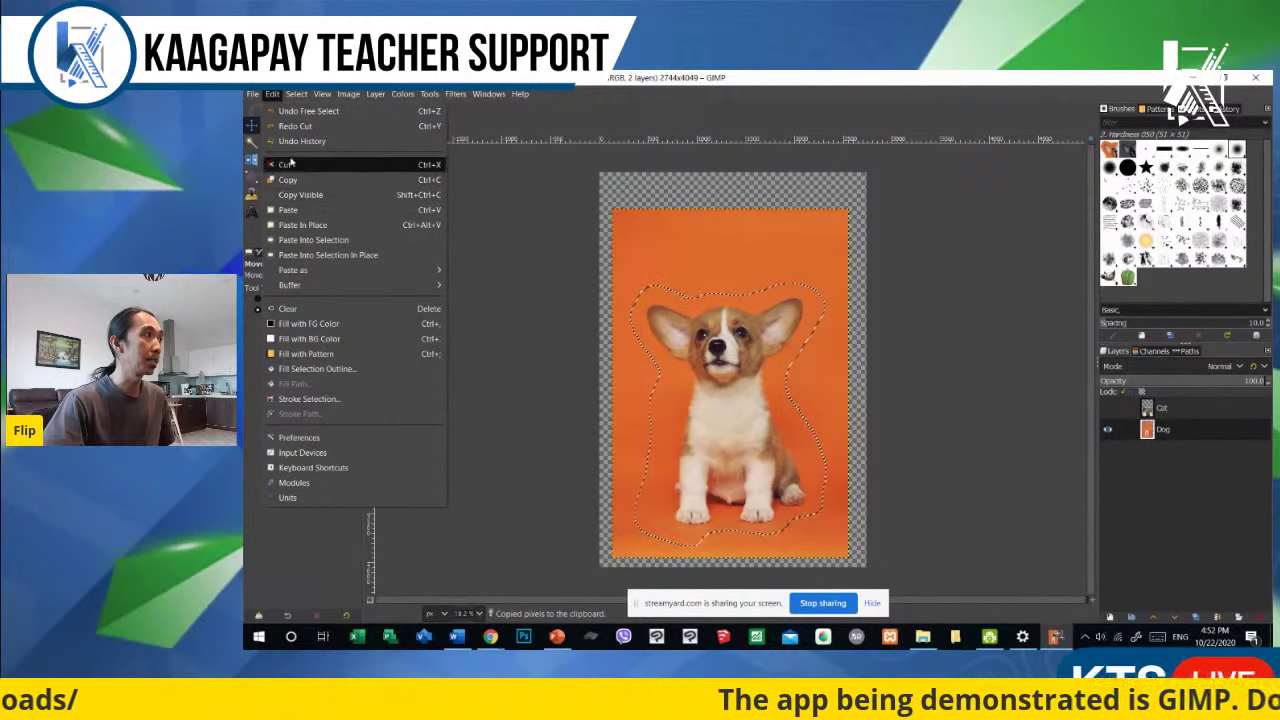
left_click(272, 93)
left_click(488, 93)
left_click(668, 297)
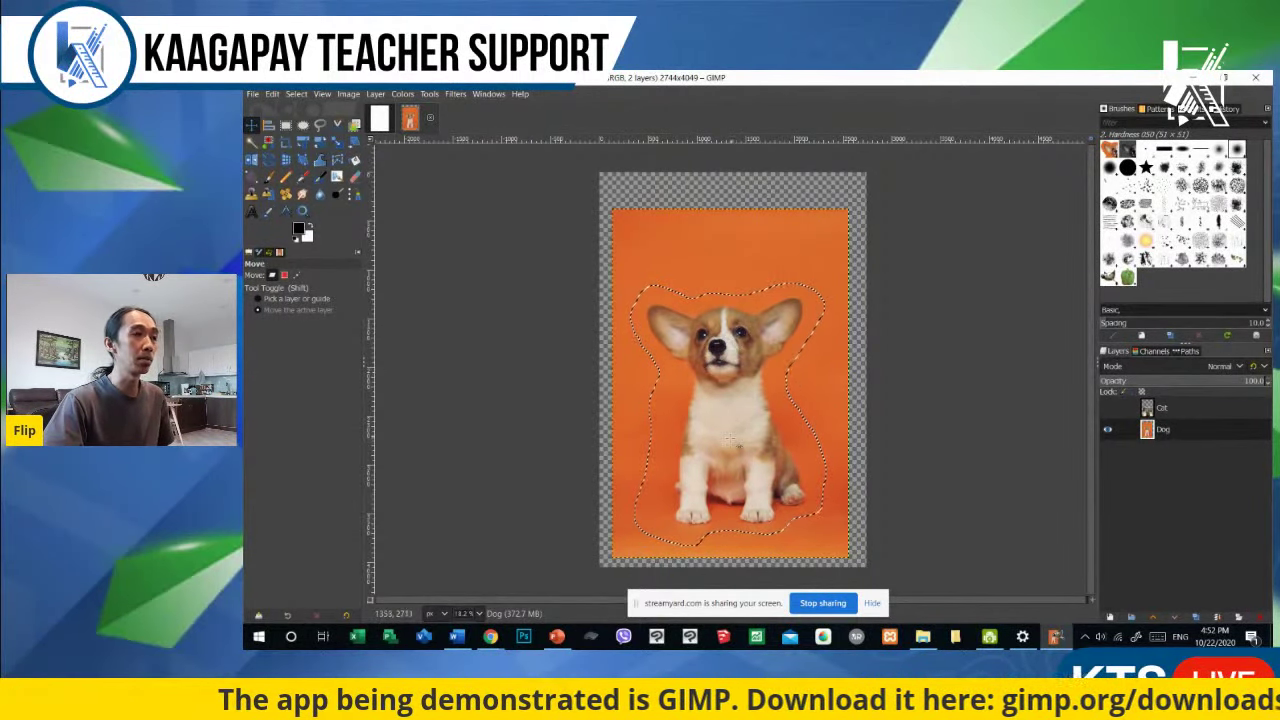
key("ctrl+c")
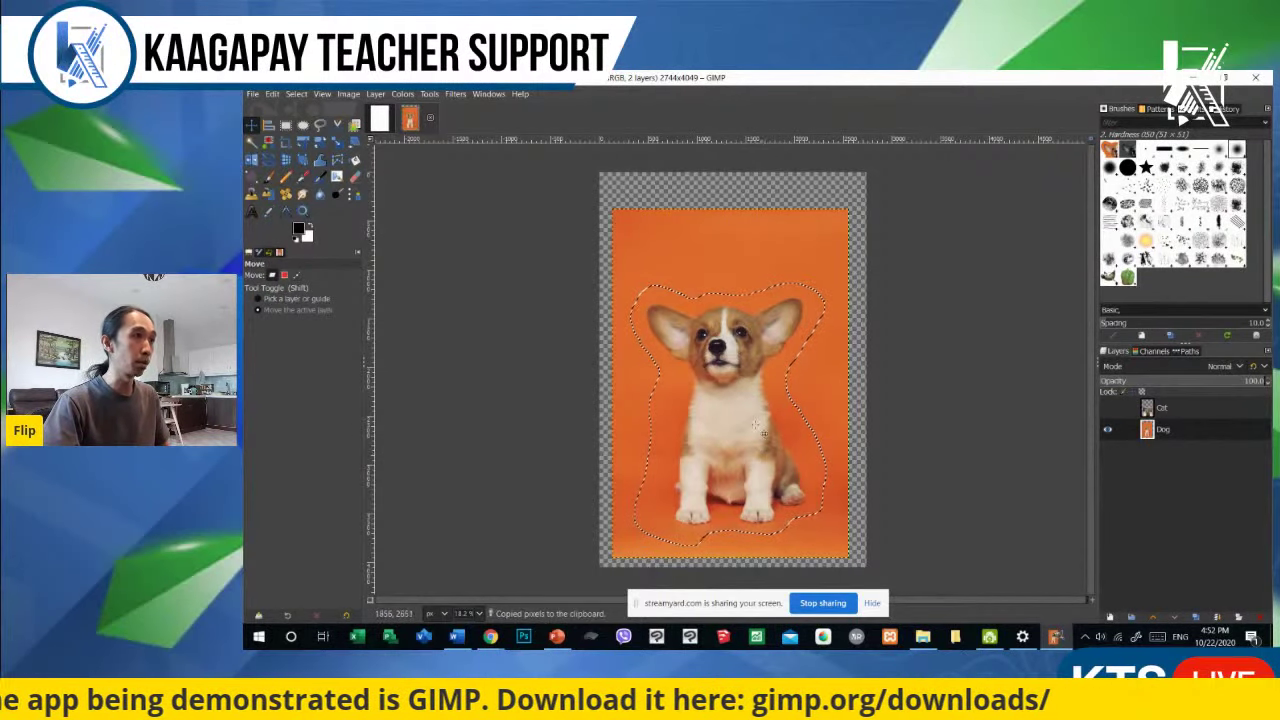
left_click(1109, 618)
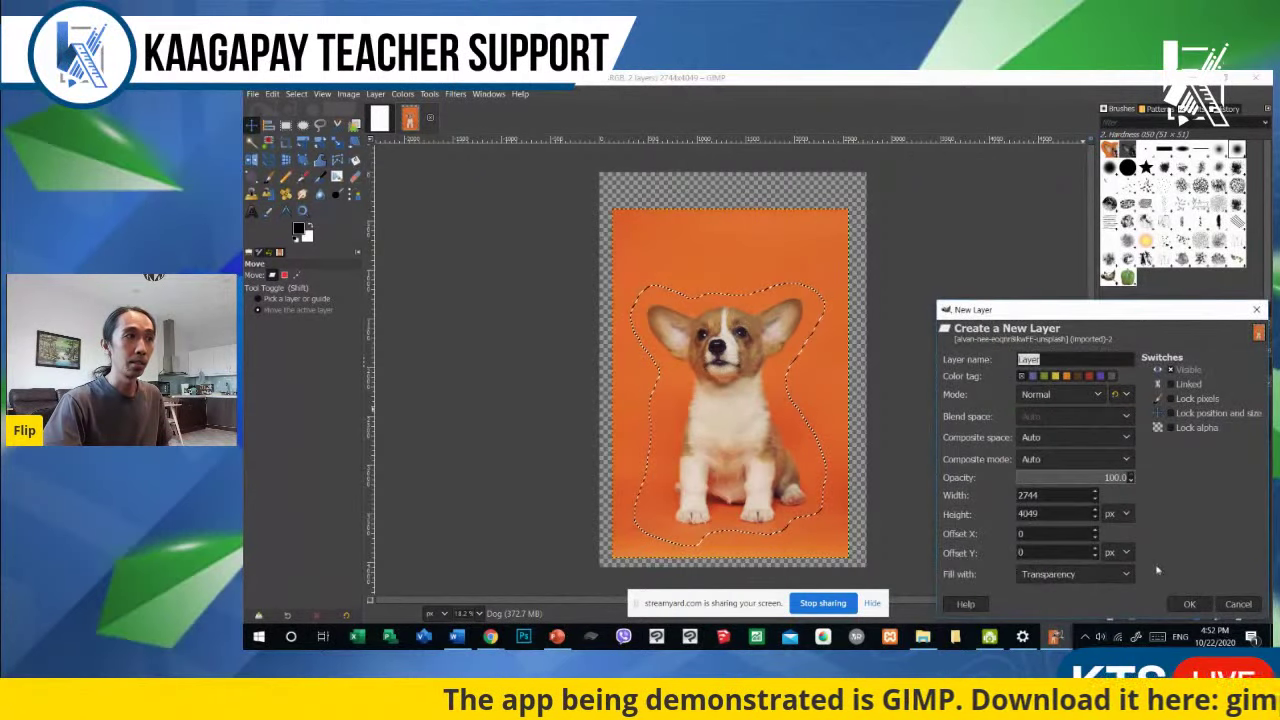
Step: Create a new transparent layer, move it to the top of the stack, and hide the Dog layer
left_click_drag(1103, 313, 987, 185)
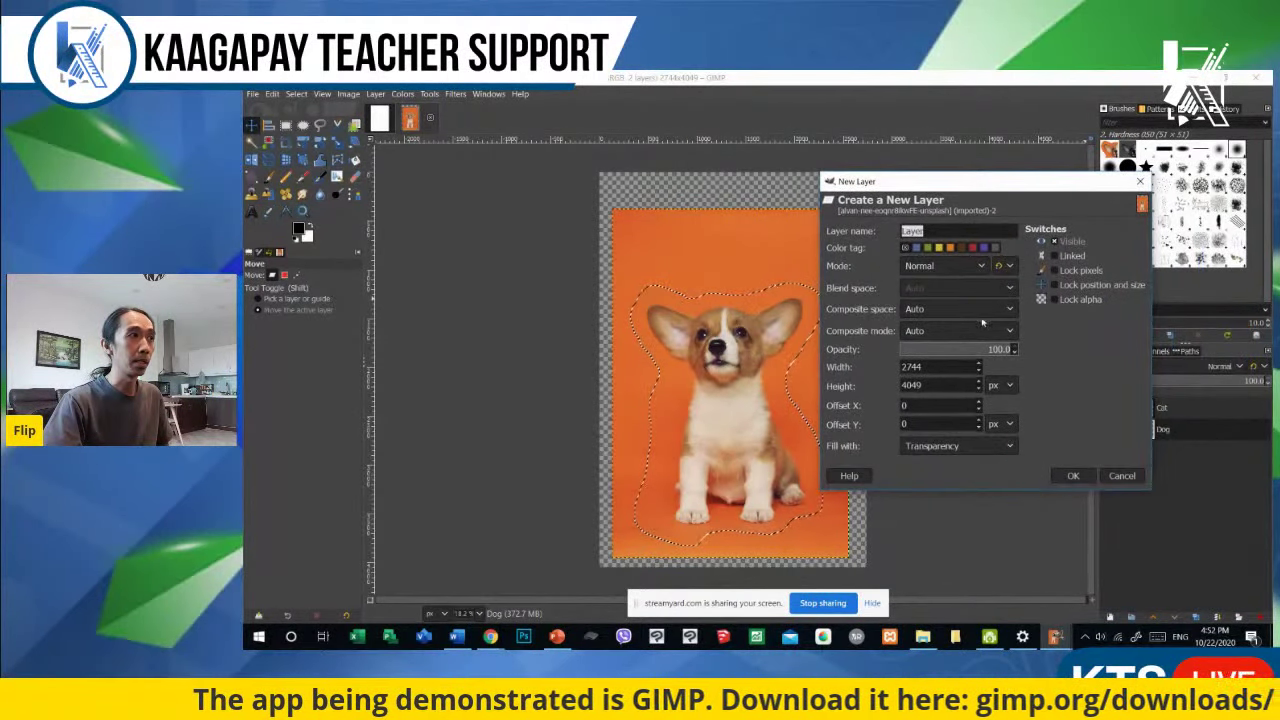
left_click(1073, 477)
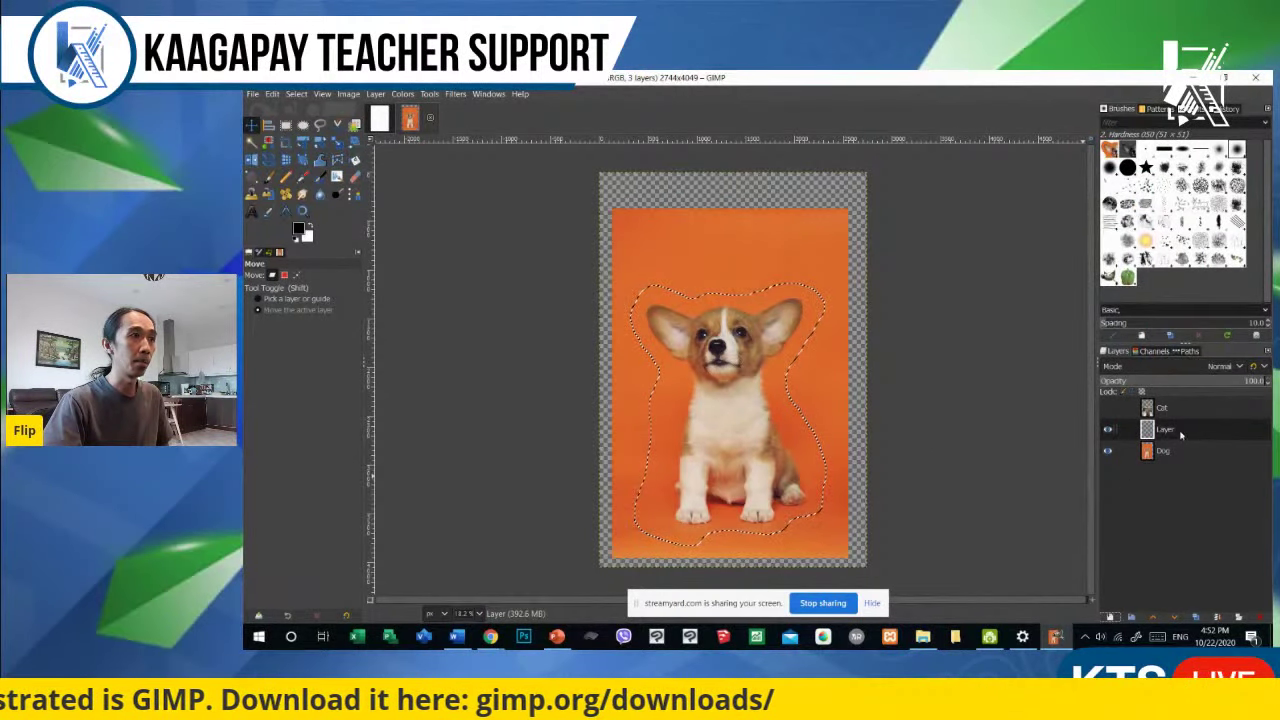
left_click_drag(1192, 436, 1196, 404)
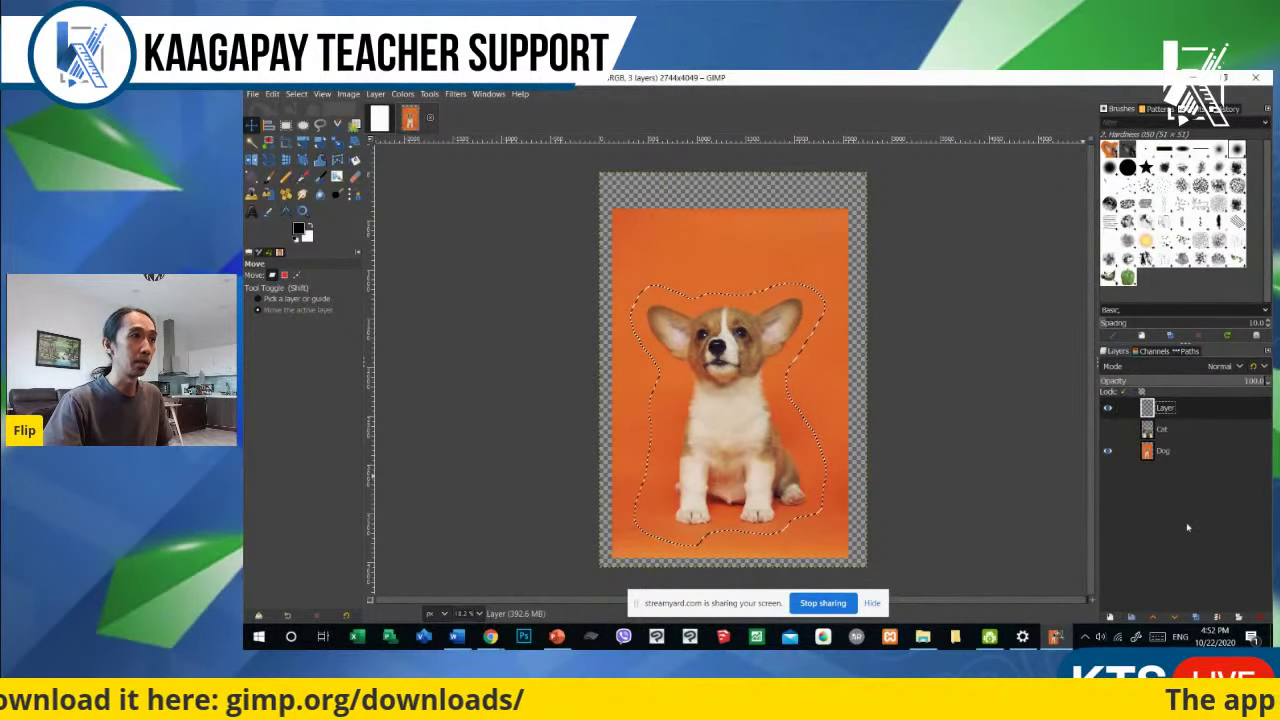
left_click(1107, 451)
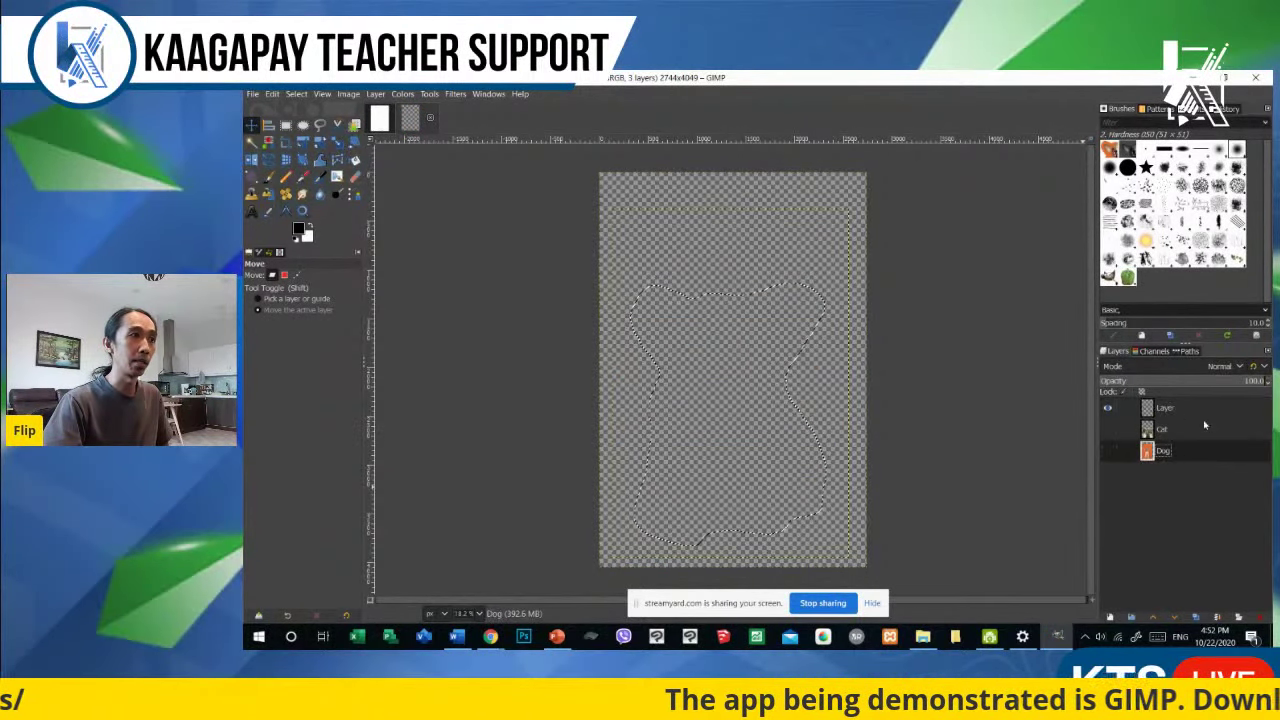
Step: Paste the copied dog as a floating selection, keeping its name, and nudge it slightly down-left
key("ctrl+v")
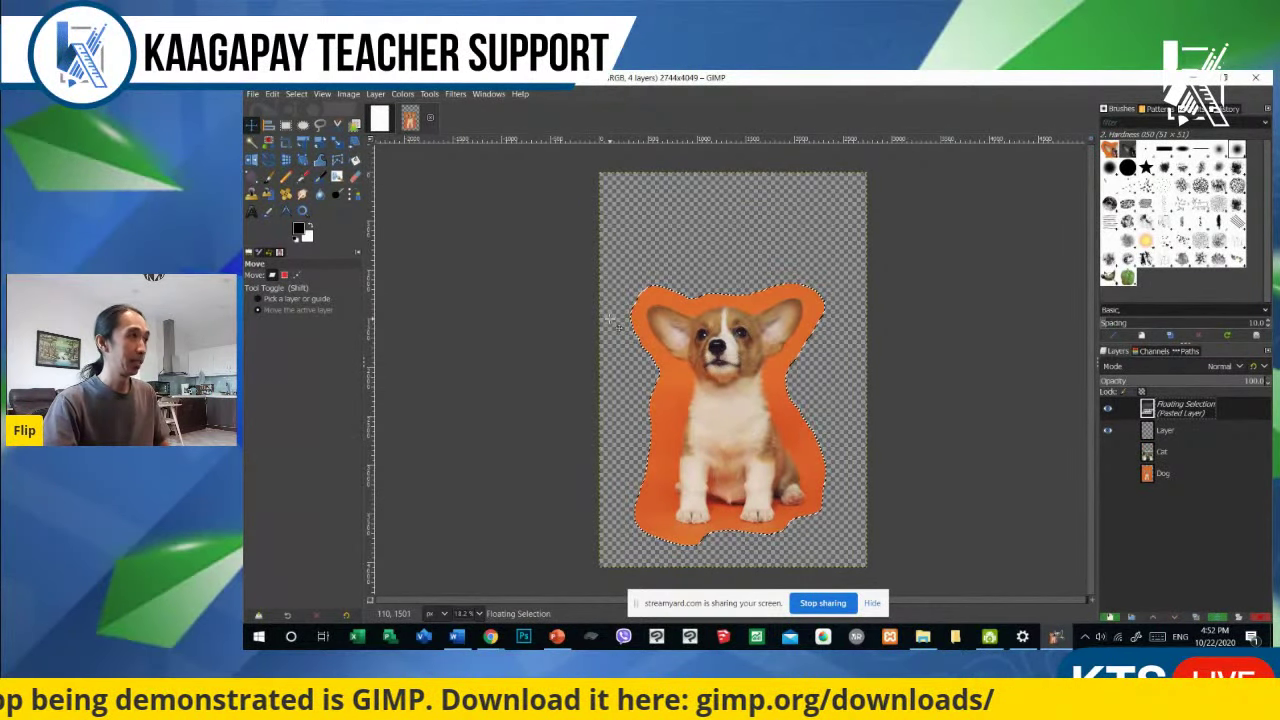
left_click(1168, 432)
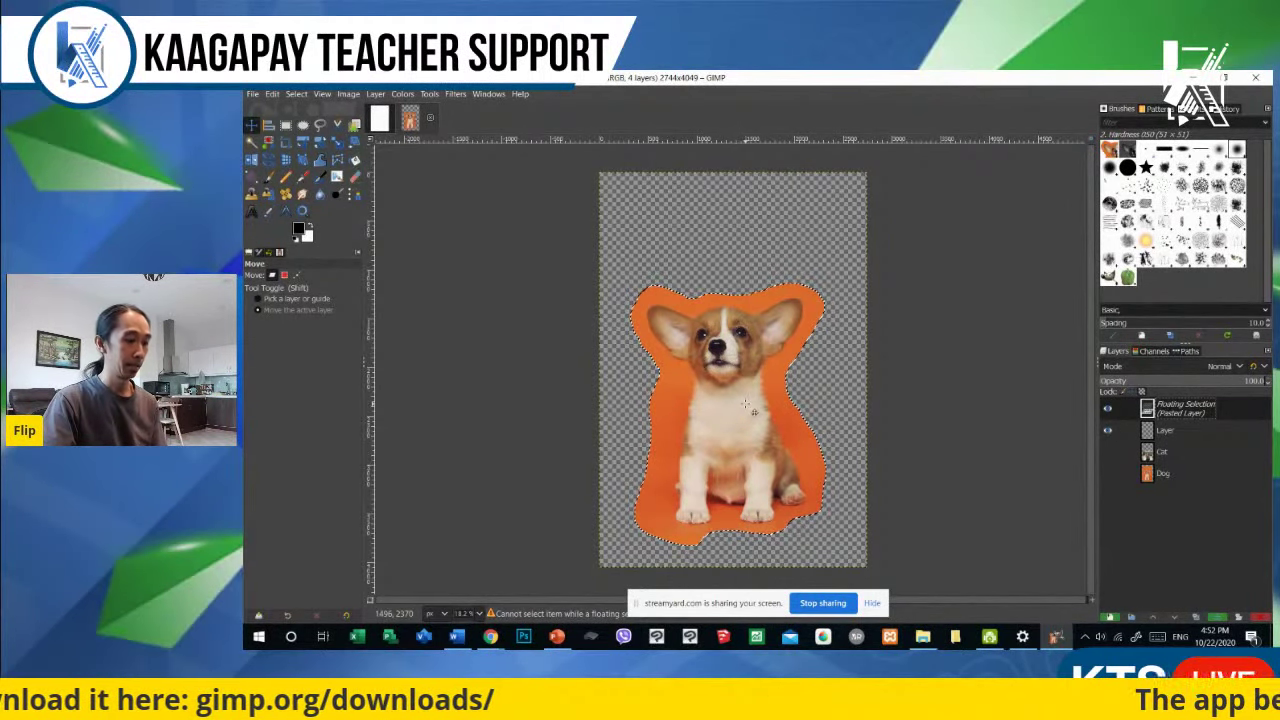
double_click(1180, 408)
left_click(1208, 430)
double_click(1184, 414)
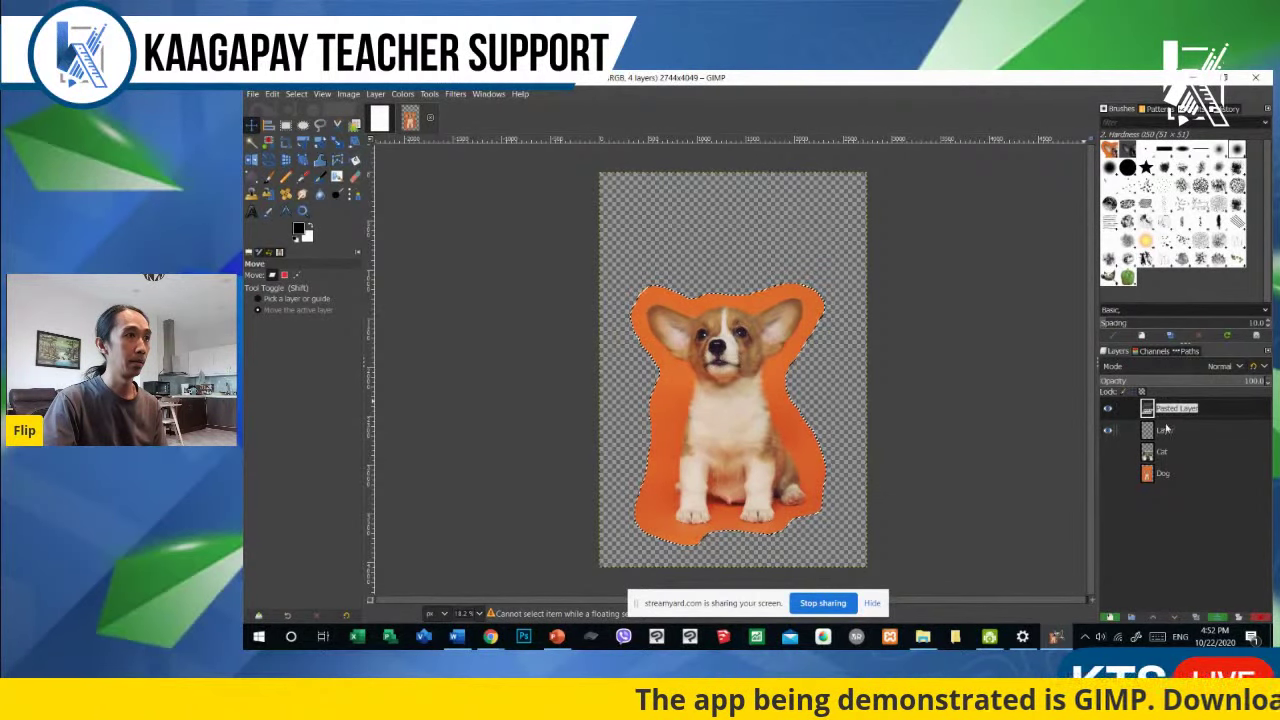
left_click(1168, 428)
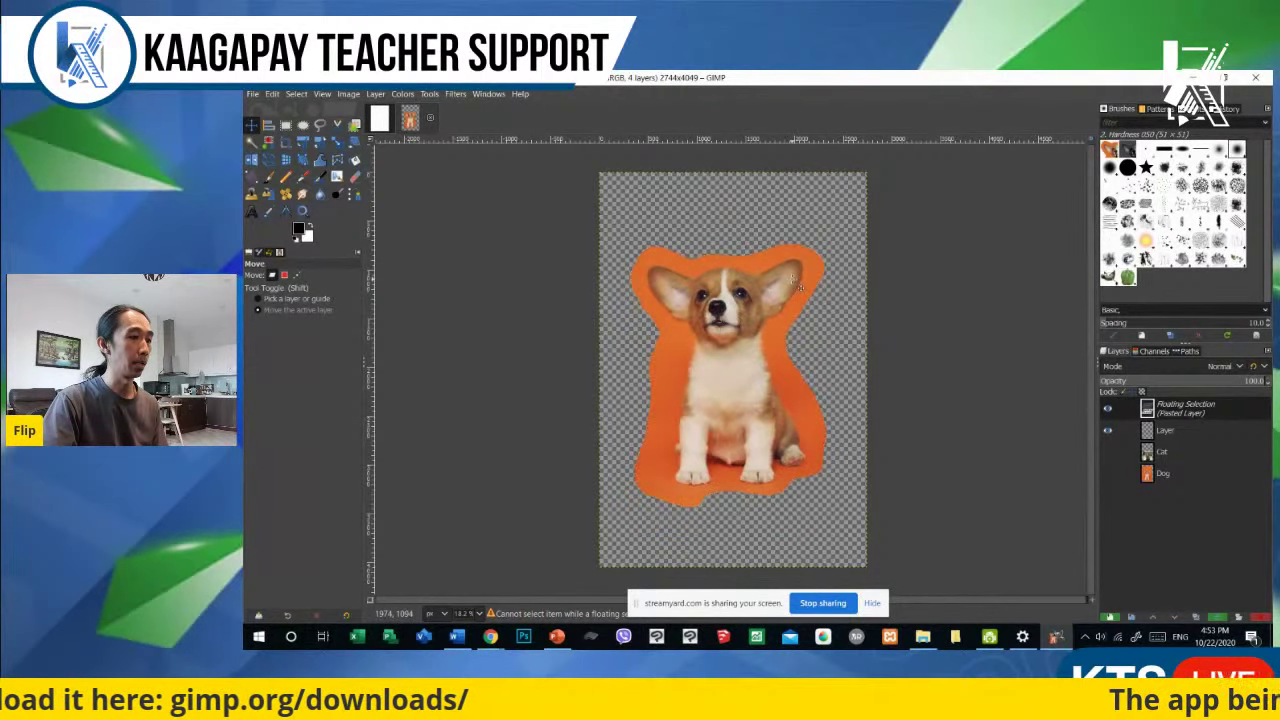
left_click_drag(749, 262, 744, 284)
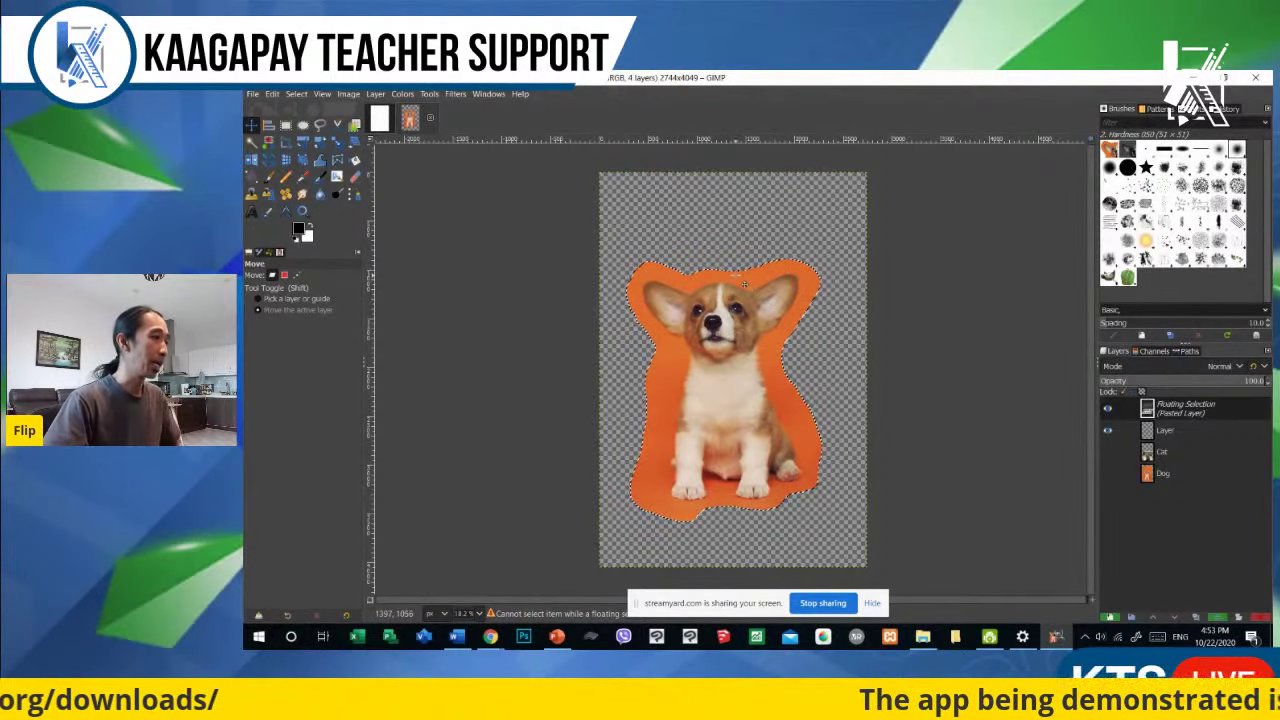
Step: Revert to an early Undo History step and move the single dog photo layer to fill the canvas
left_click(271, 253)
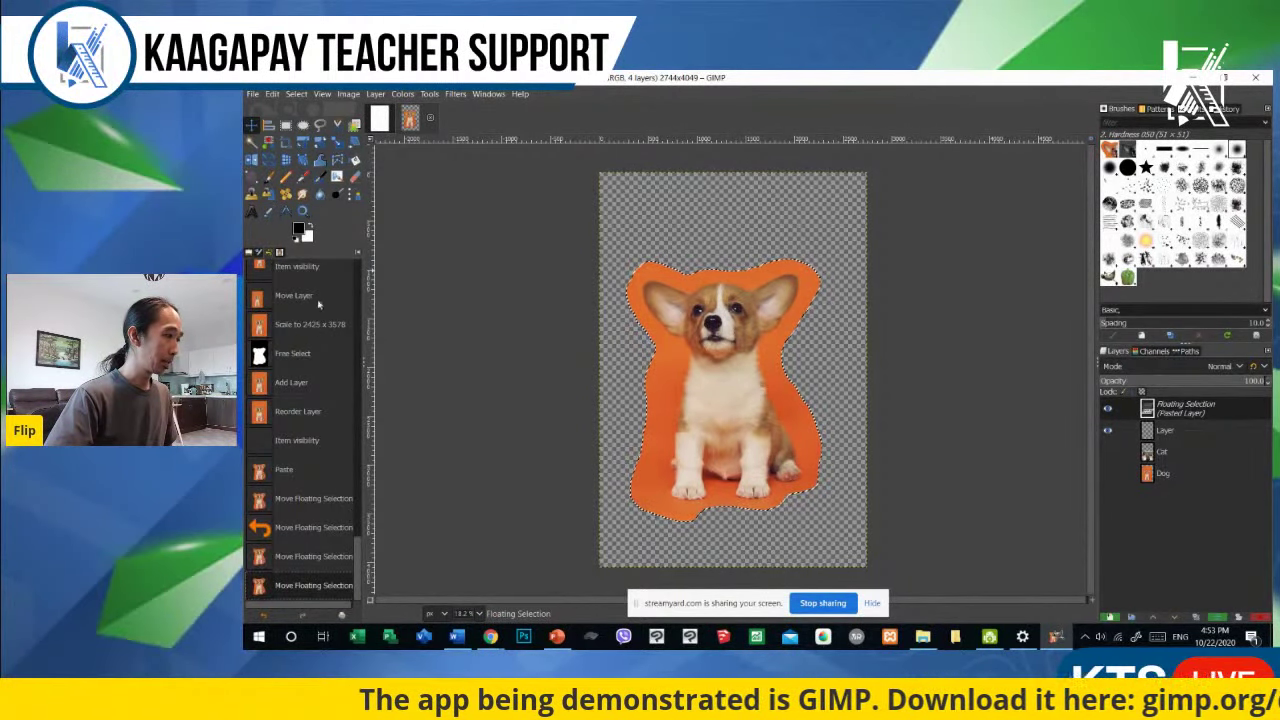
scroll(318, 303, "up", 10)
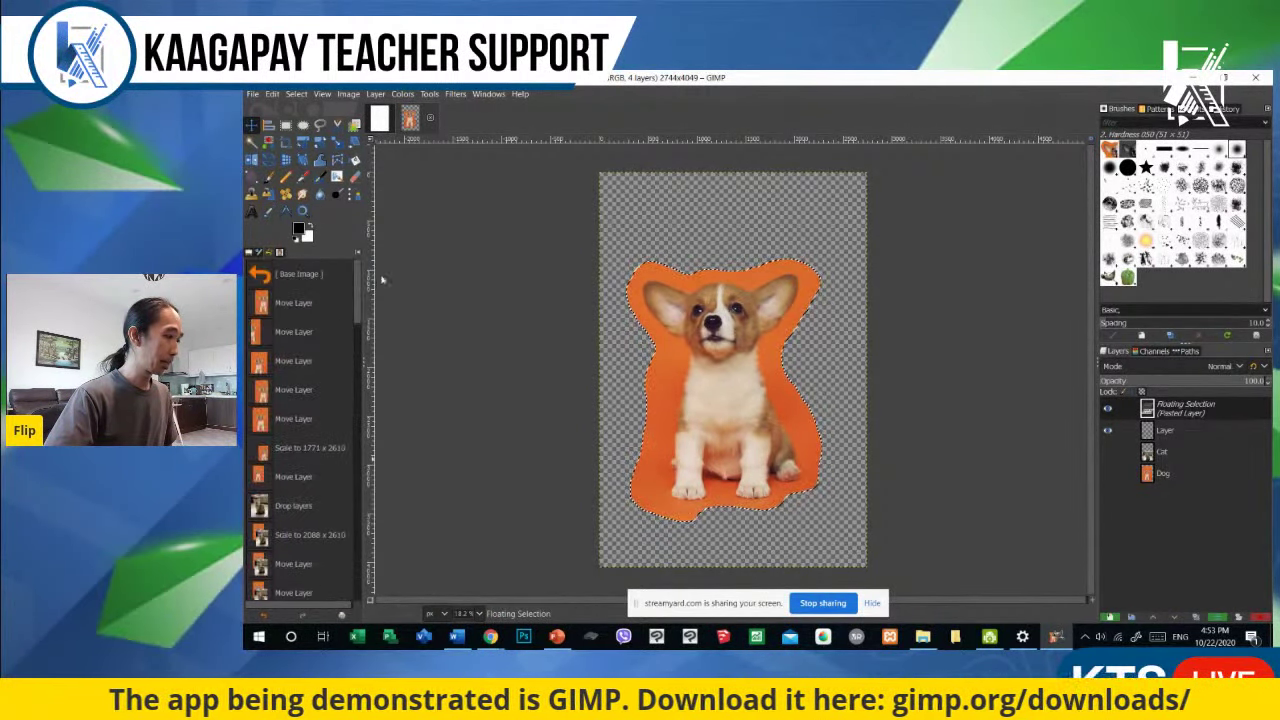
left_click(309, 278)
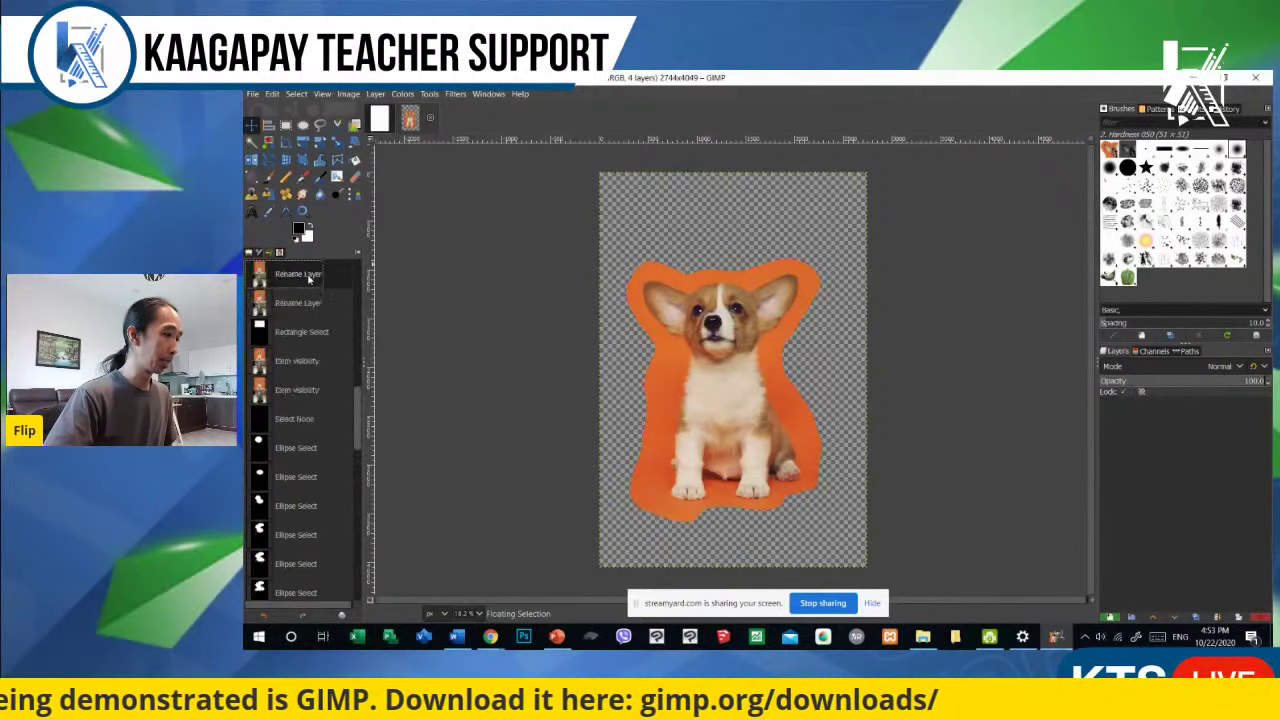
left_click_drag(641, 416, 685, 348)
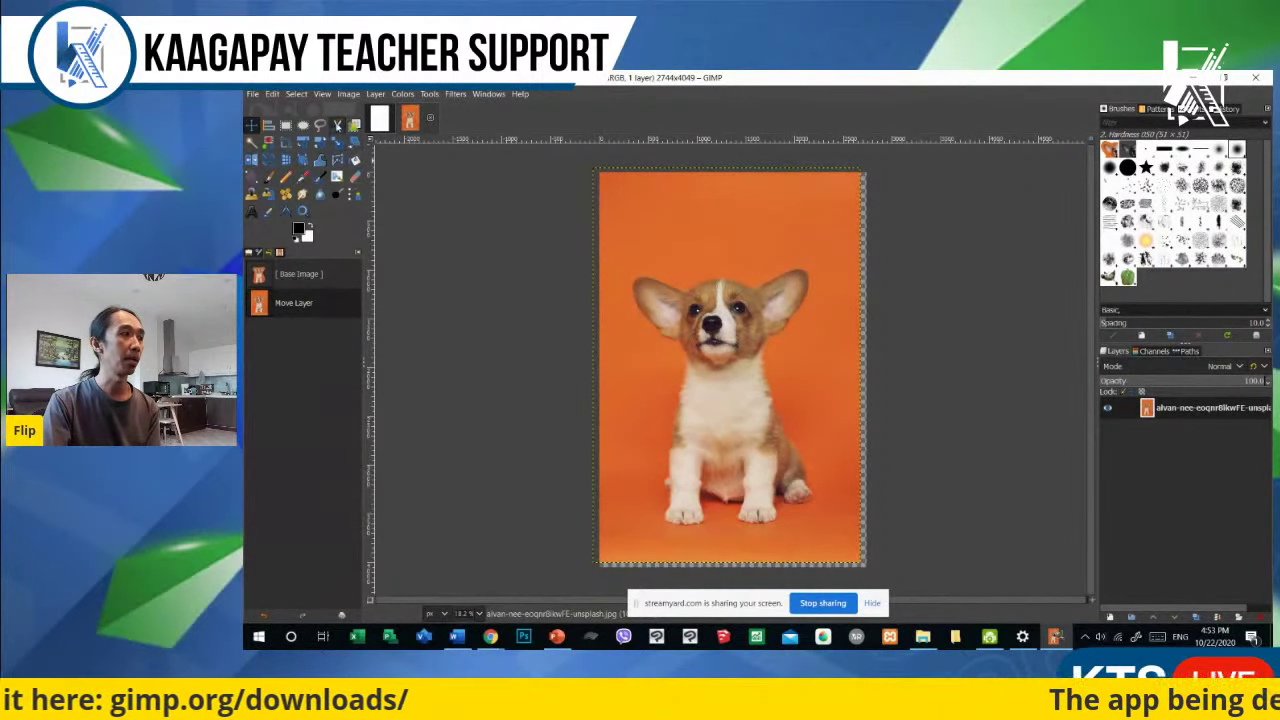
left_click(338, 127)
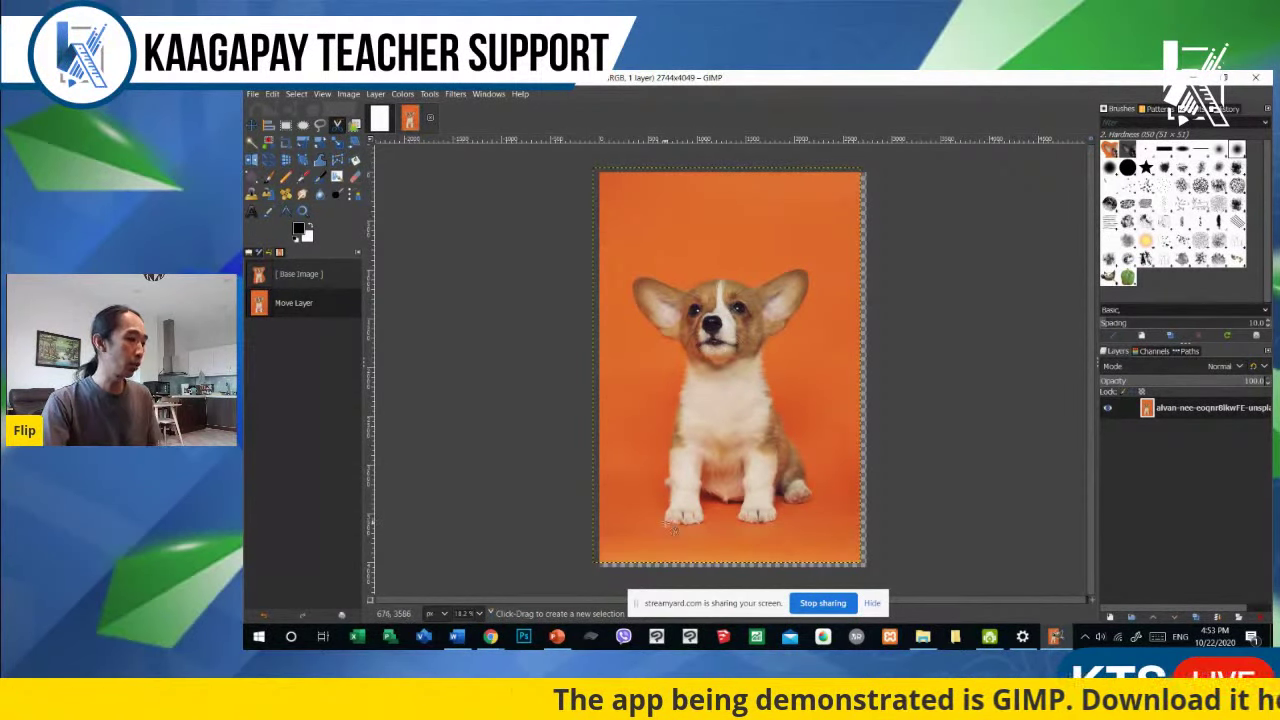
Step: Zoom in and place scissors points from the lower-left paw up the leg to the chest
scroll(673, 525, "up", 4)
scroll(688, 495, "up", 1)
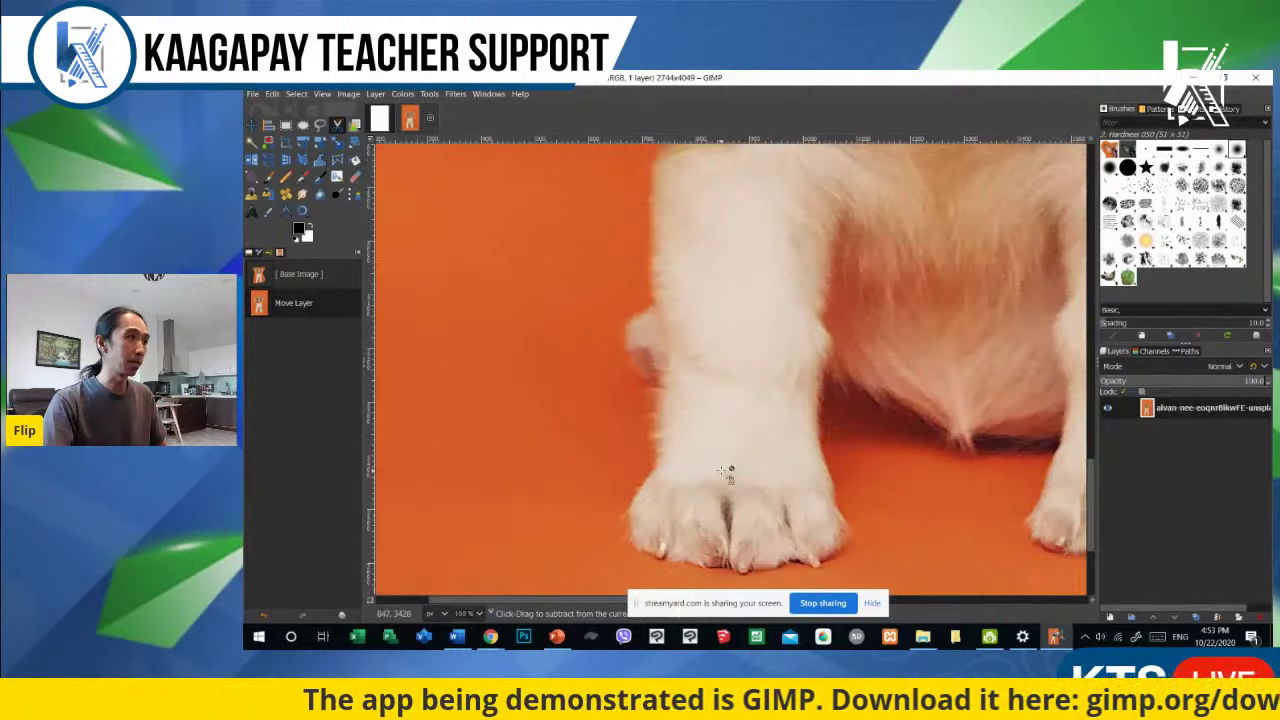
scroll(654, 471, "up", 2)
scroll(649, 403, "down", 3)
scroll(630, 450, "up", 2)
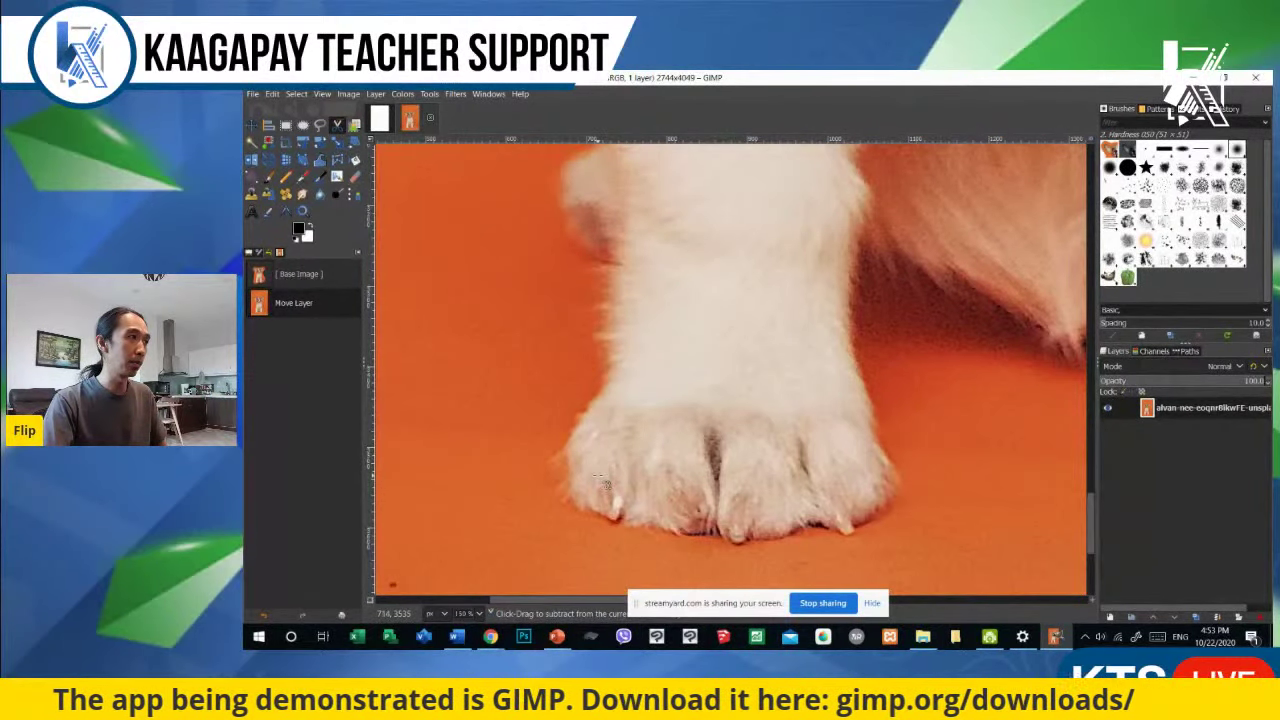
scroll(612, 485, "up", 1)
scroll(606, 462, "down", 1)
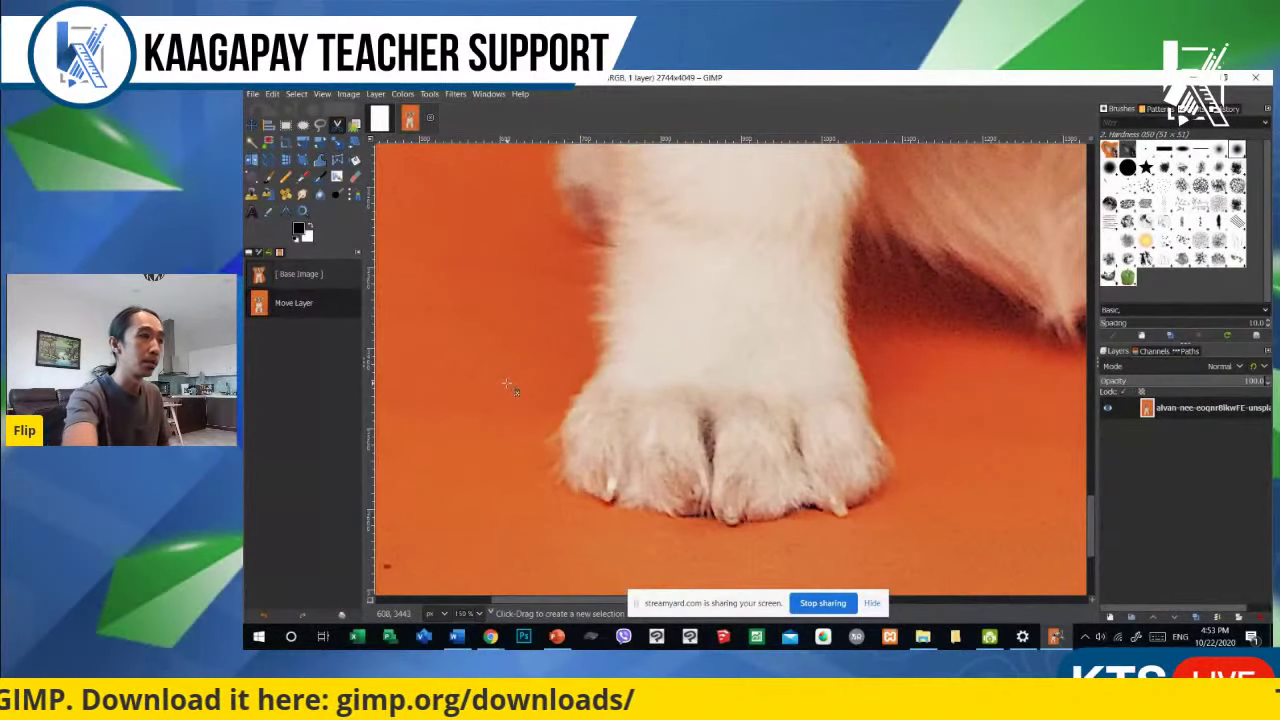
left_click(583, 494)
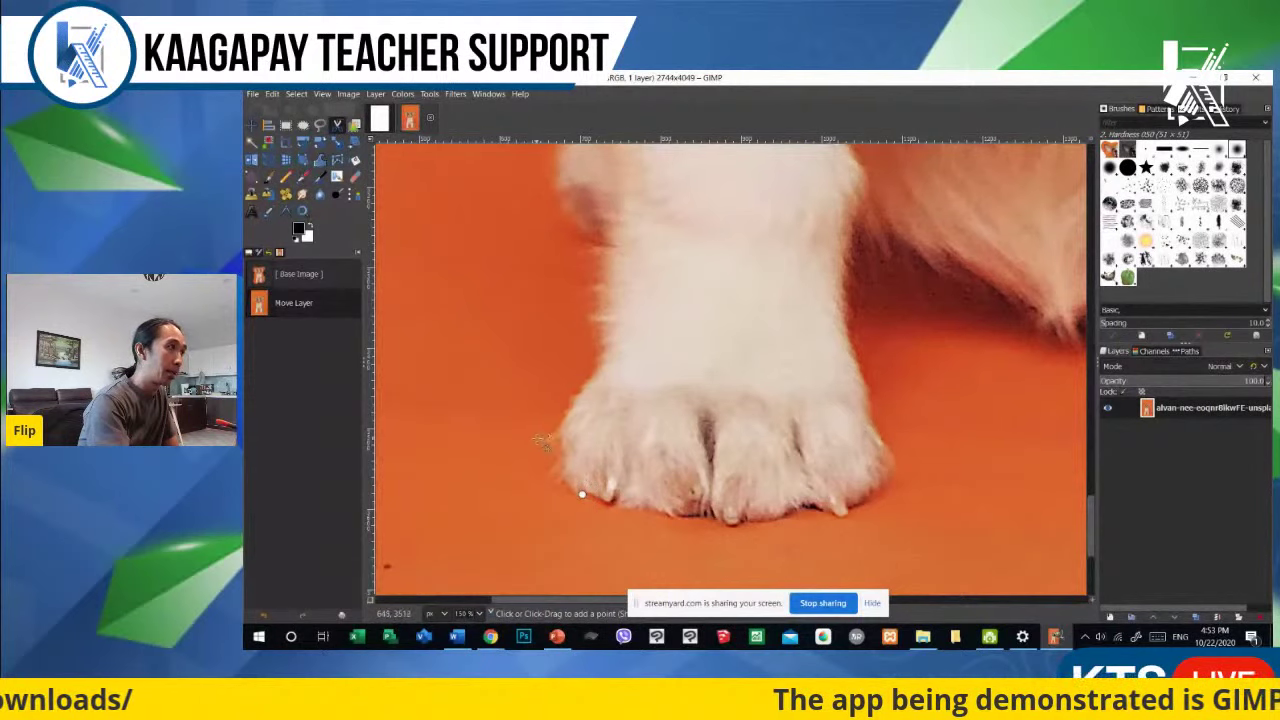
left_click(554, 429)
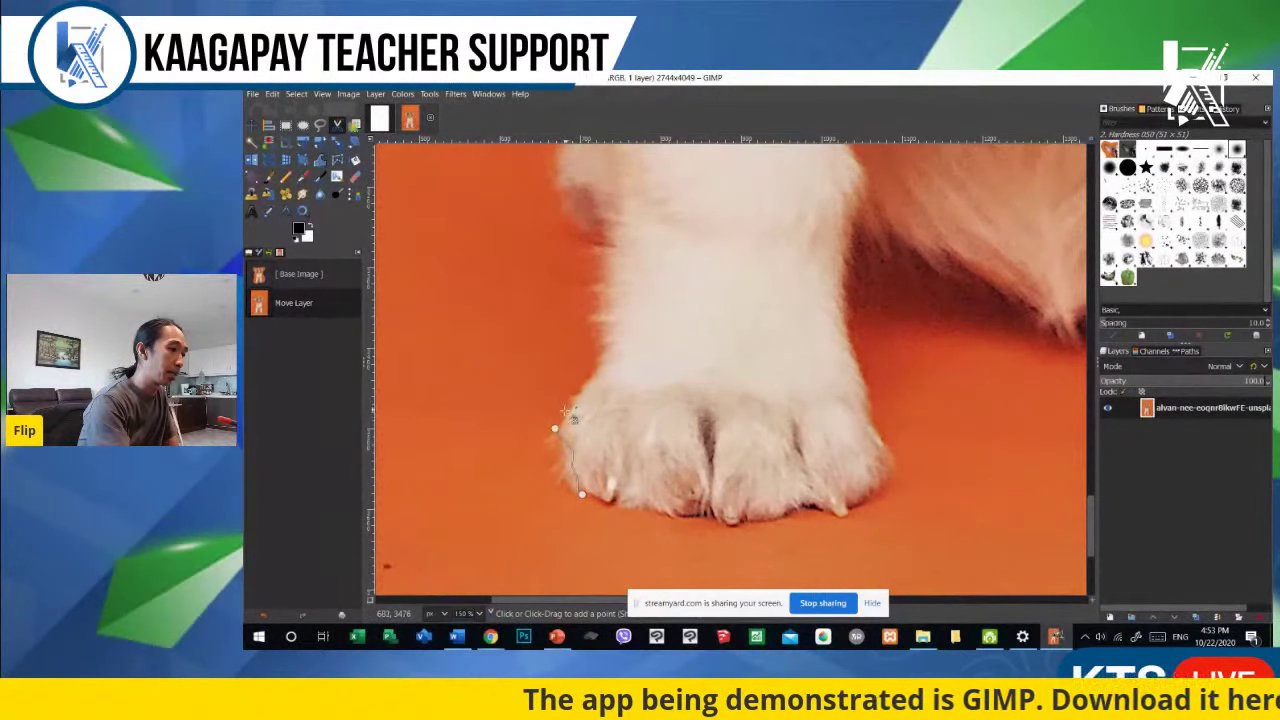
left_click(598, 360)
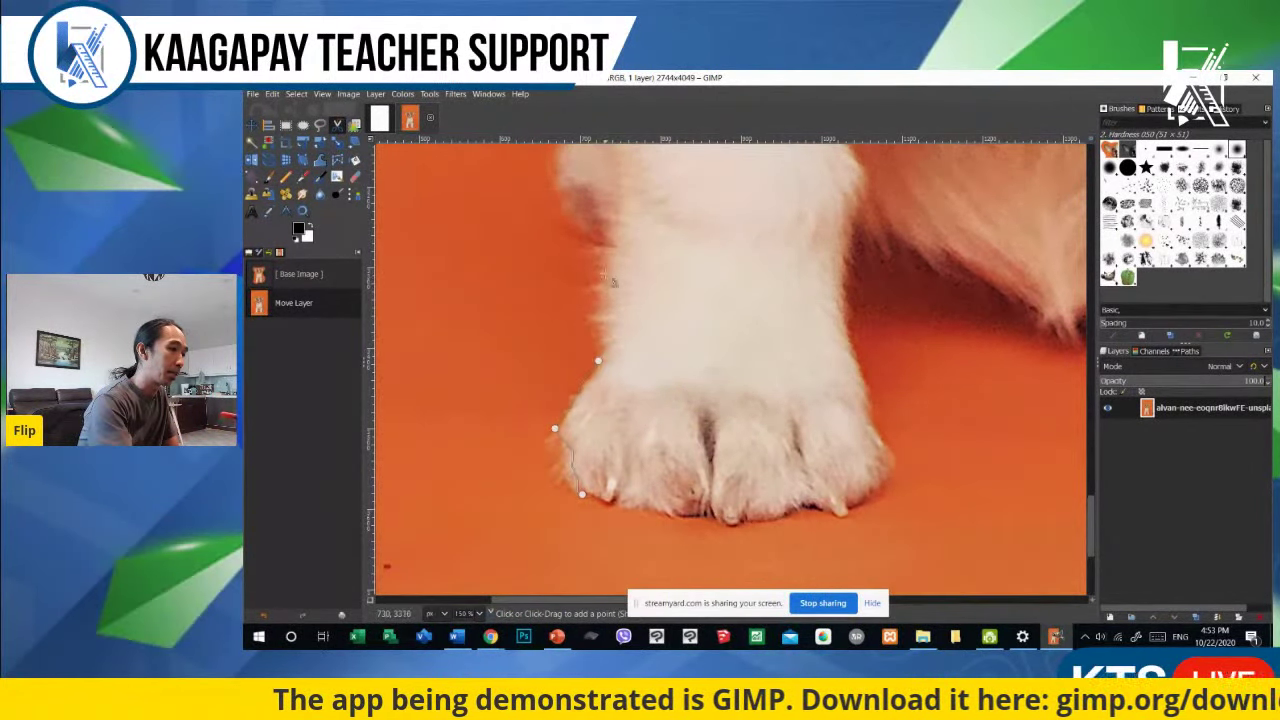
left_click(598, 251)
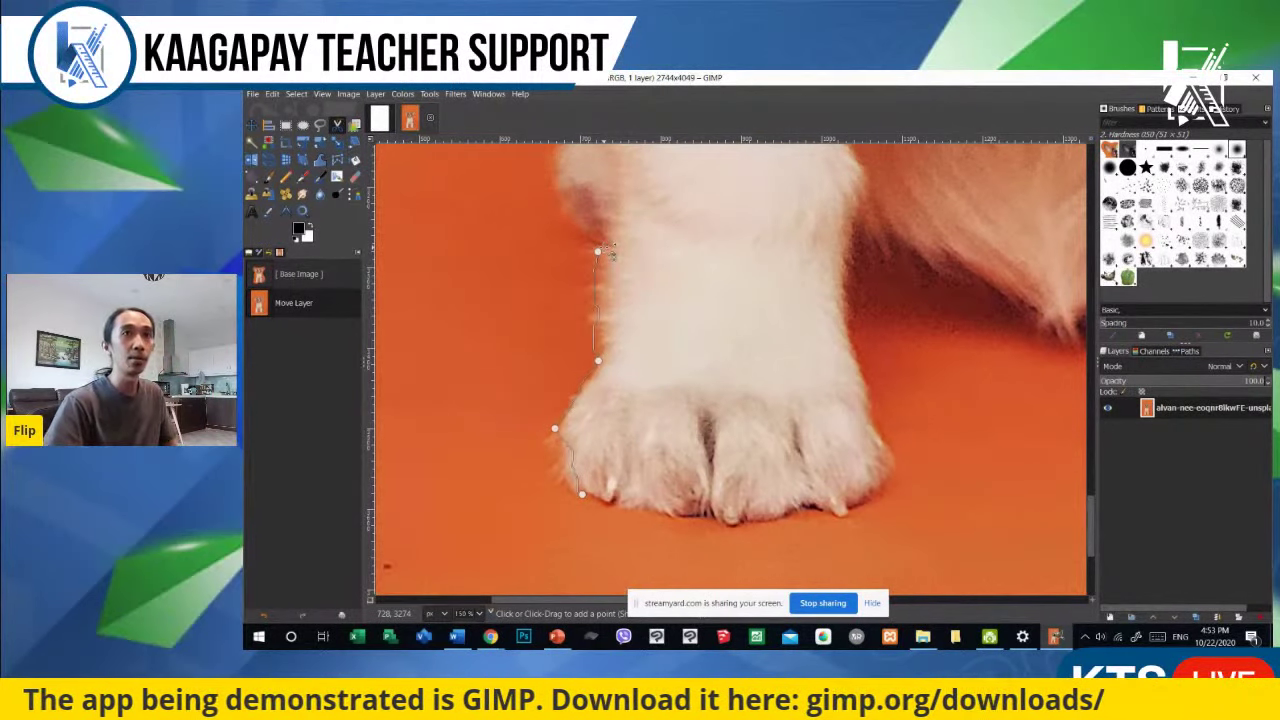
scroll(623, 331, "up", 2)
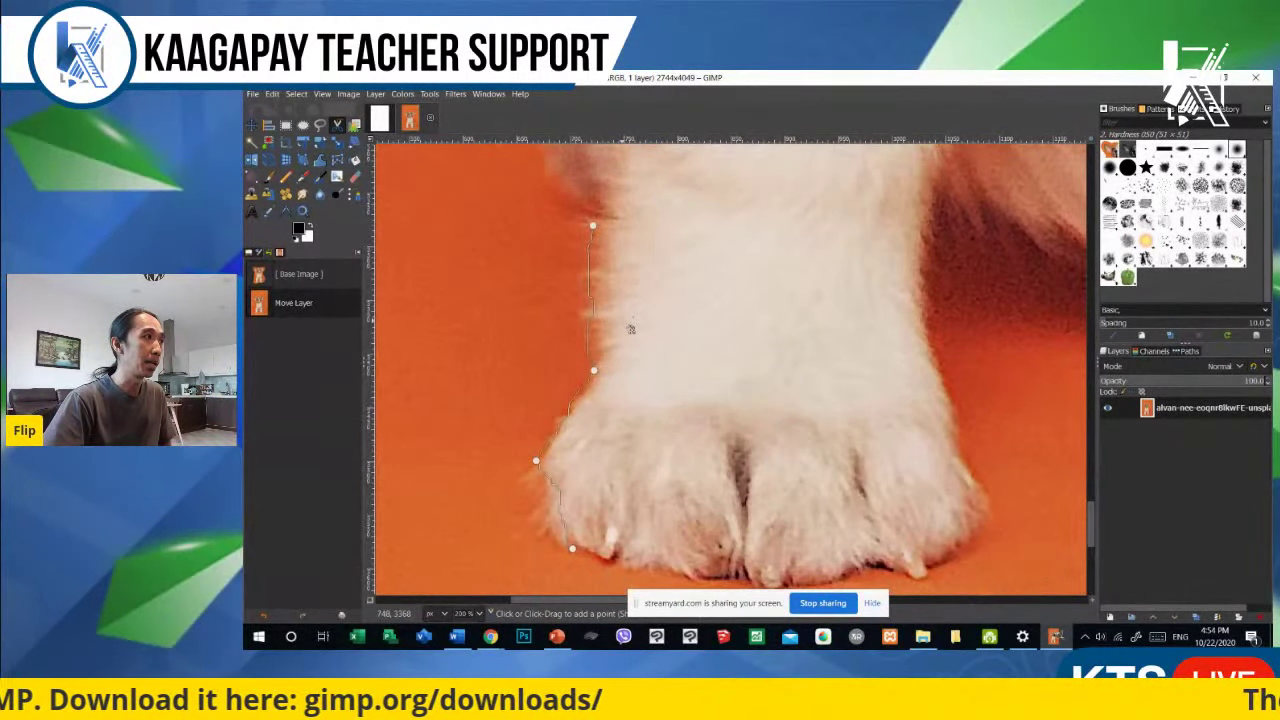
scroll(630, 329, "up", 1)
scroll(630, 329, "down", 1)
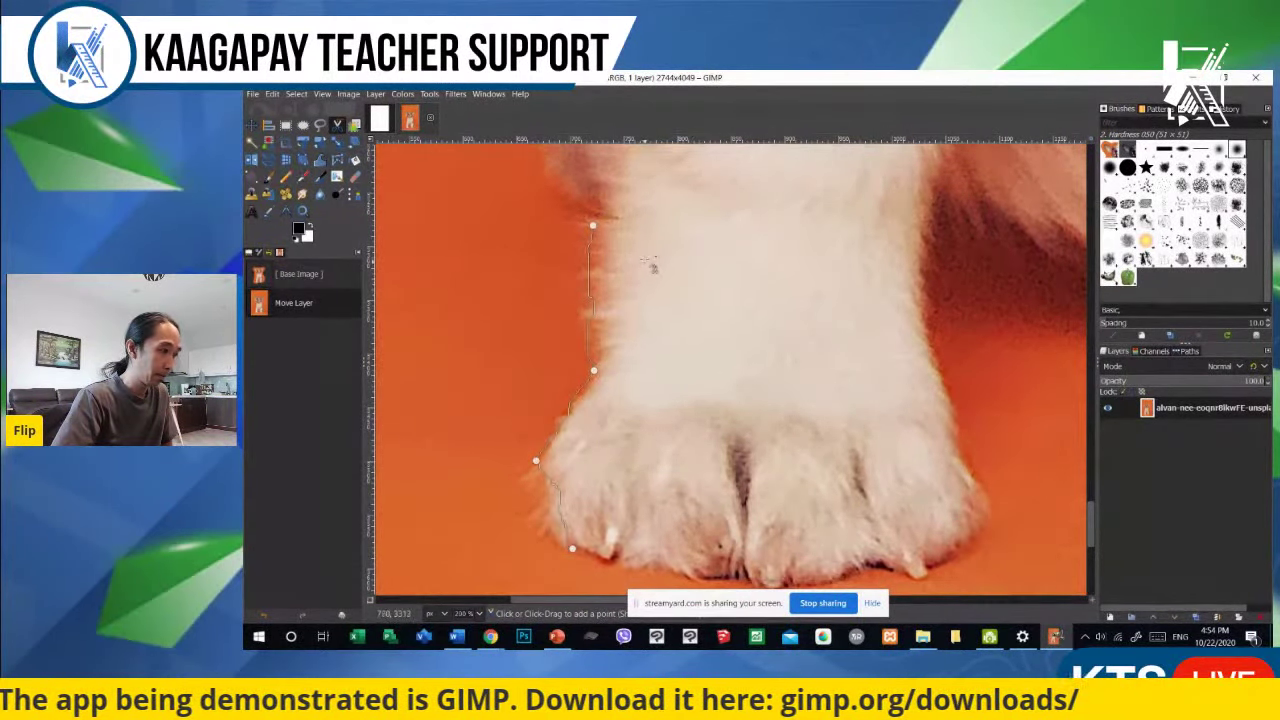
scroll(652, 275, "down", 3)
scroll(650, 240, "up", 4)
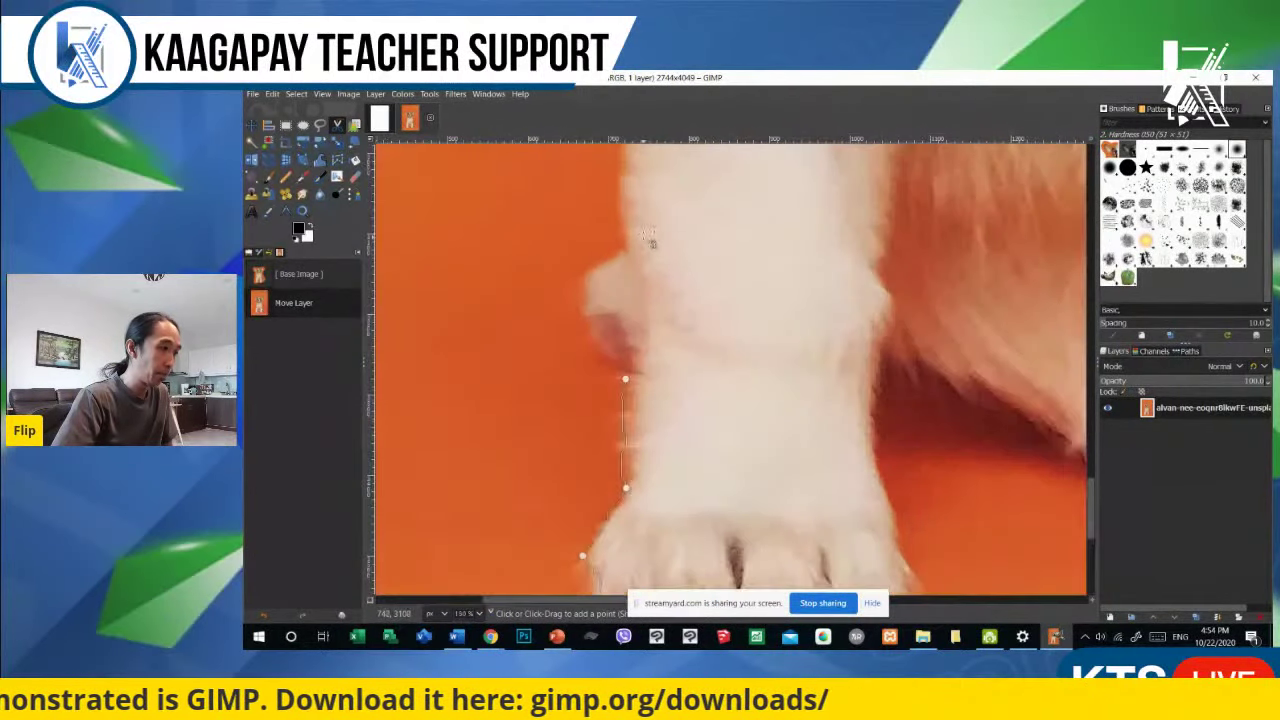
scroll(647, 245, "down", 3)
scroll(660, 255, "up", 2)
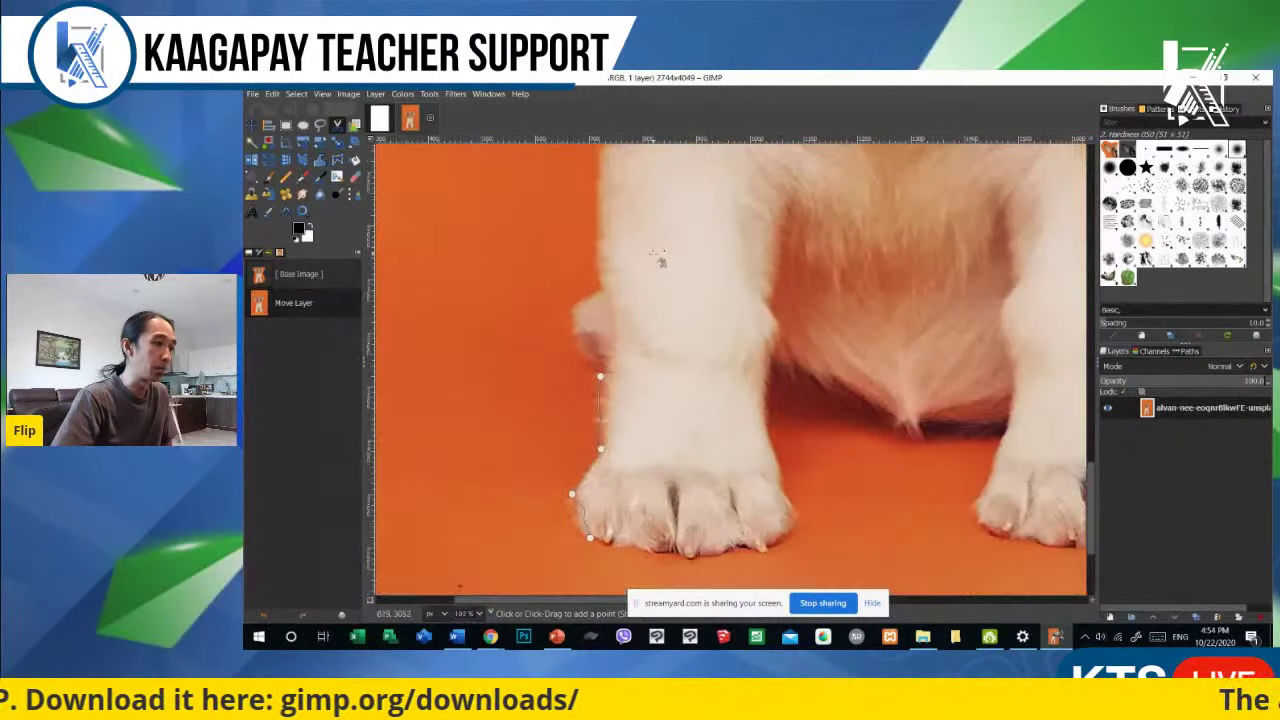
left_click(567, 311)
left_click(581, 293)
left_click(598, 285)
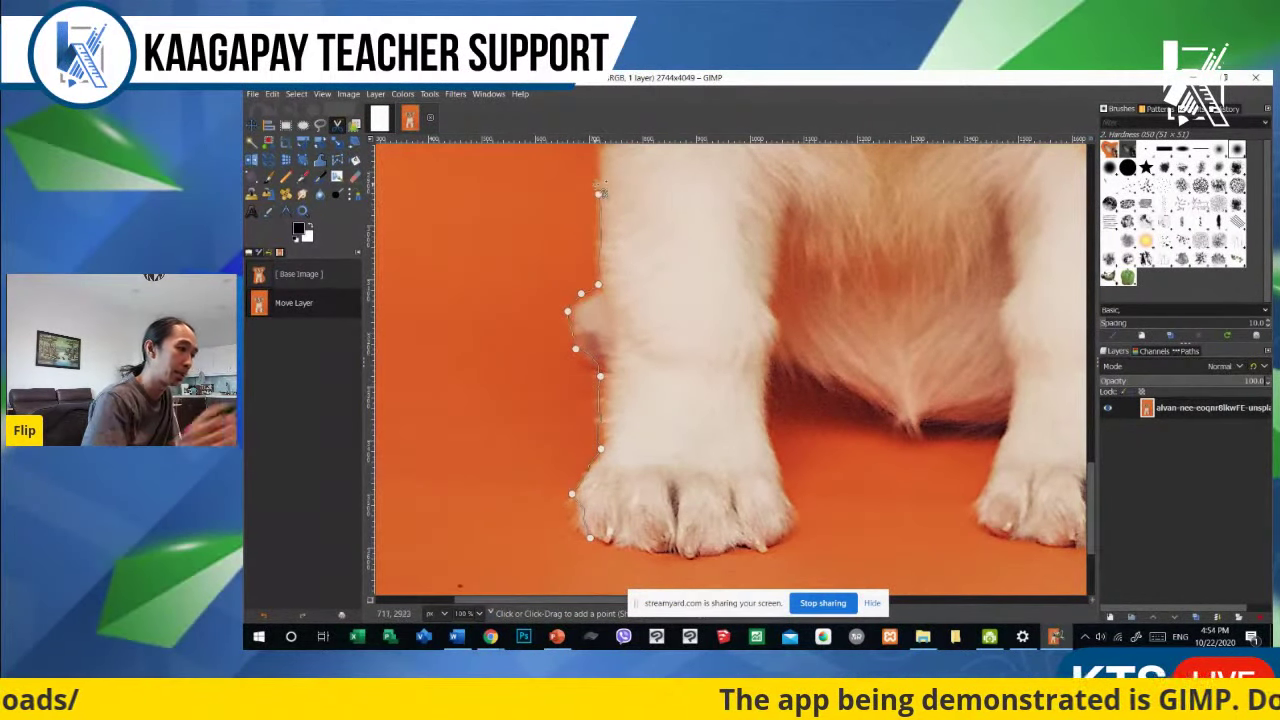
scroll(660, 240, "down", 5)
scroll(700, 278, "up", 2)
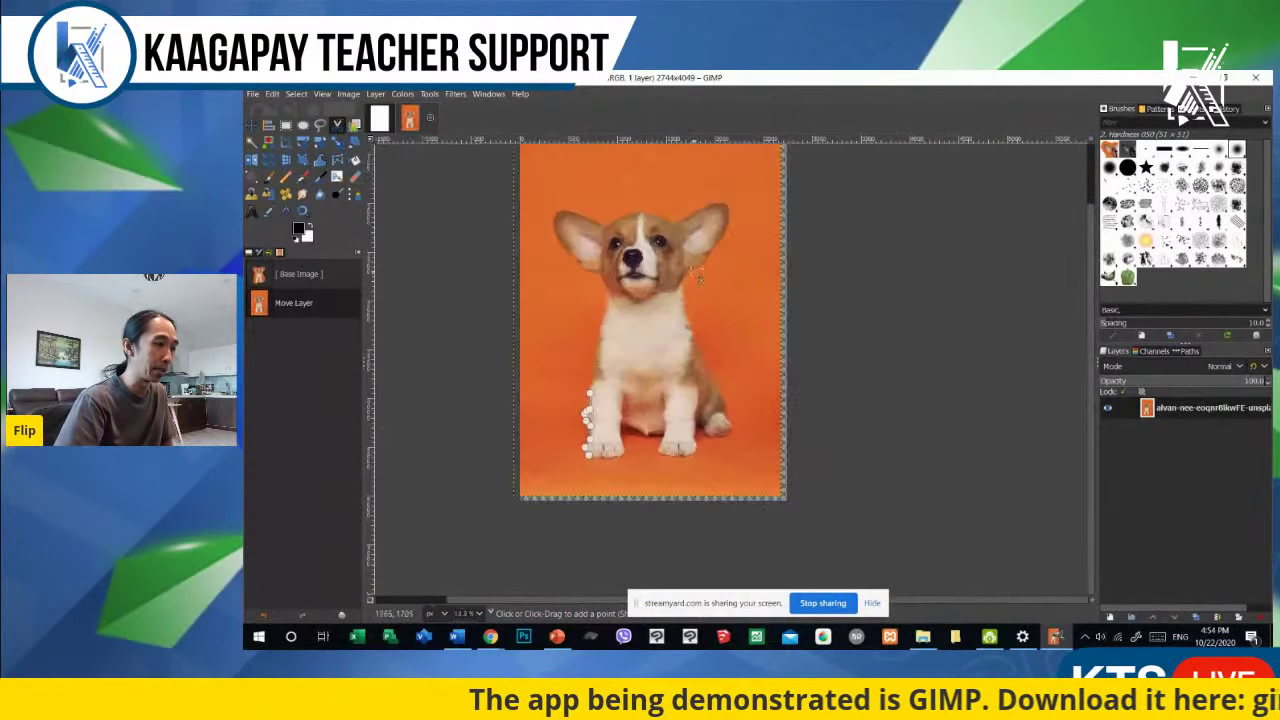
left_click(607, 293)
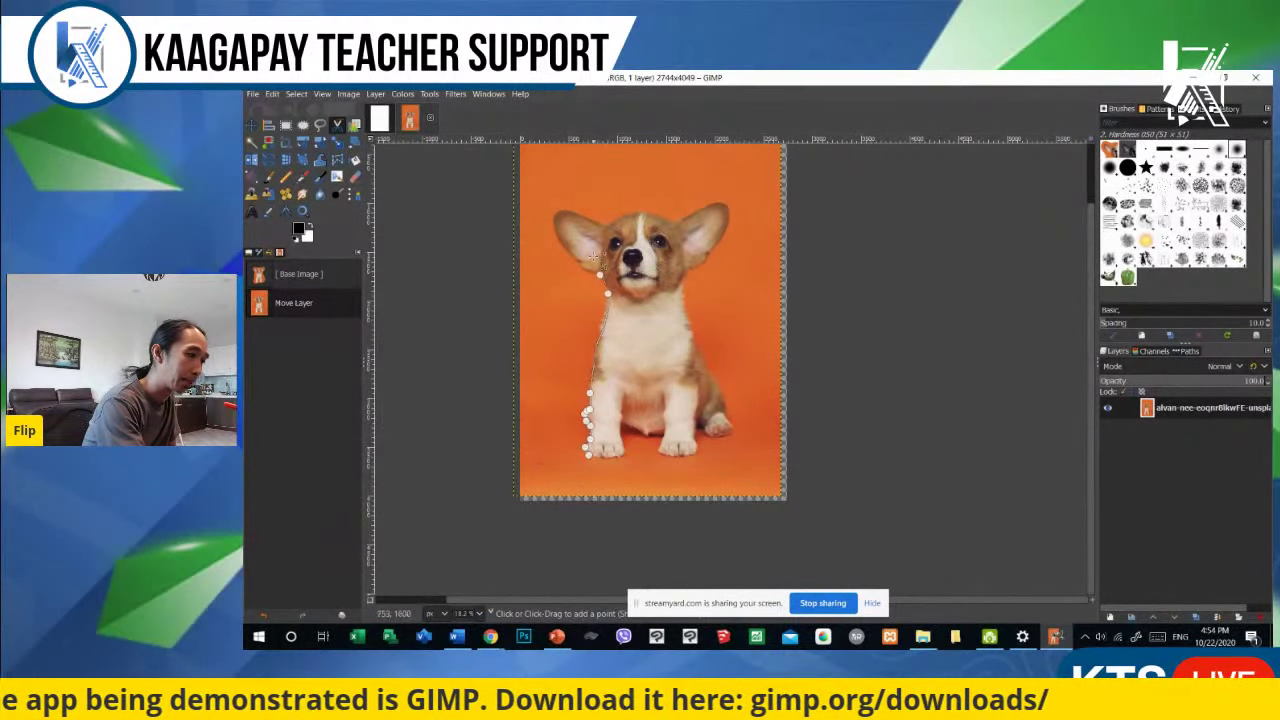
Step: Continue the outline over the left ear, across the head, around the right ear and down the right side
left_click(553, 229)
left_click(588, 216)
left_click(631, 212)
left_click(652, 213)
left_click(671, 216)
left_click(686, 215)
left_click(725, 204)
left_click(730, 213)
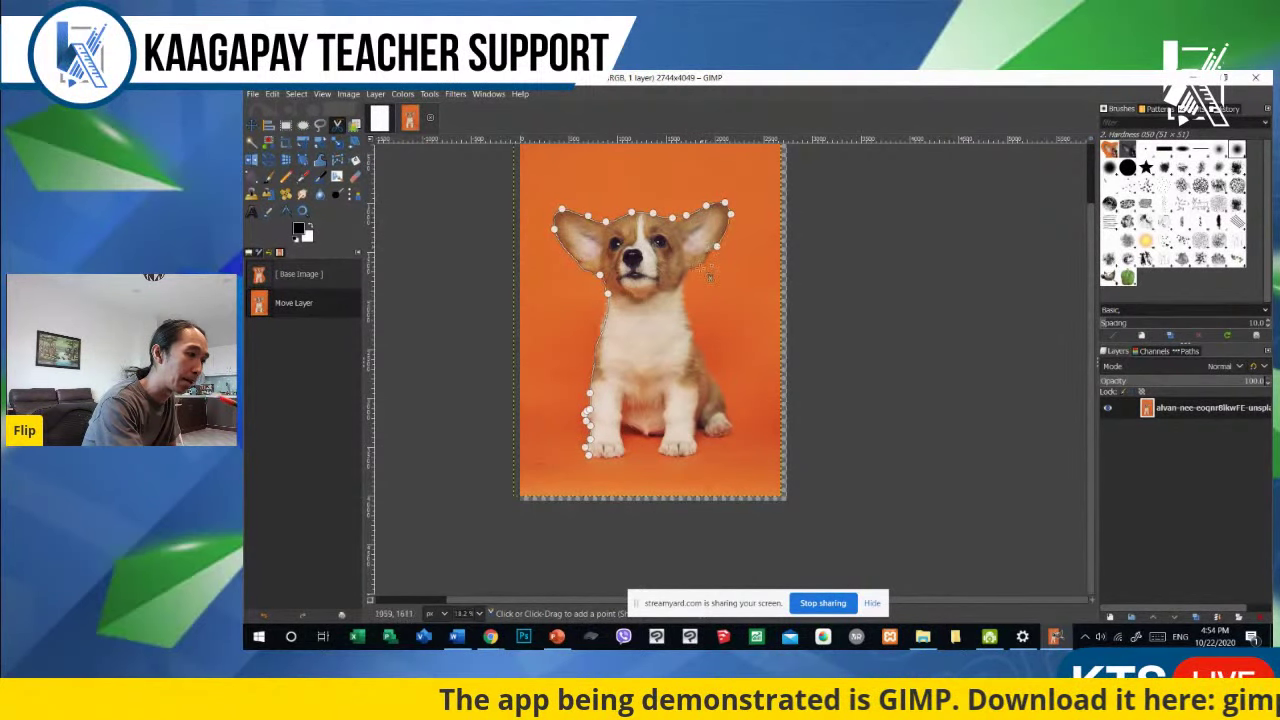
left_click(710, 255)
left_click(690, 270)
left_click(686, 285)
left_click(692, 330)
left_click(708, 368)
left_click(726, 404)
left_click(731, 420)
left_click(734, 433)
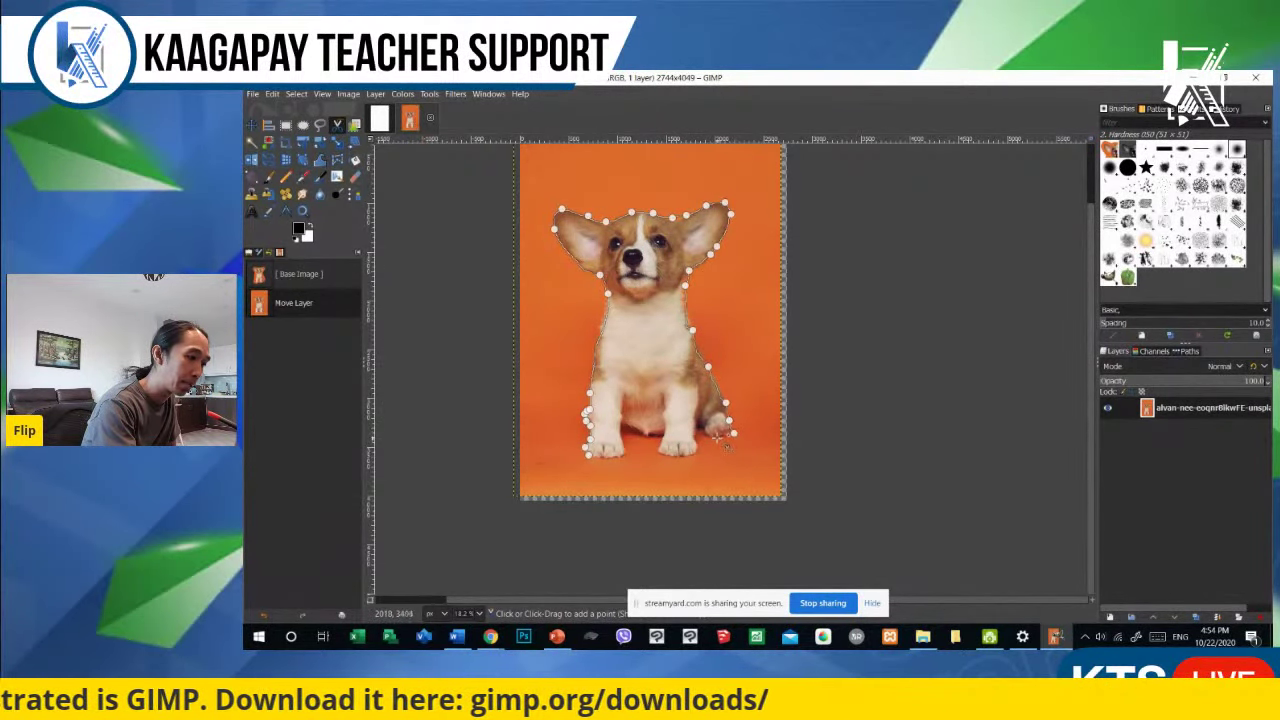
Step: Trace around the back and front paws, close the loop at the start point, and commit it
left_click(714, 436)
left_click(700, 440)
left_click(691, 449)
left_click(682, 456)
left_click(668, 454)
left_click(656, 440)
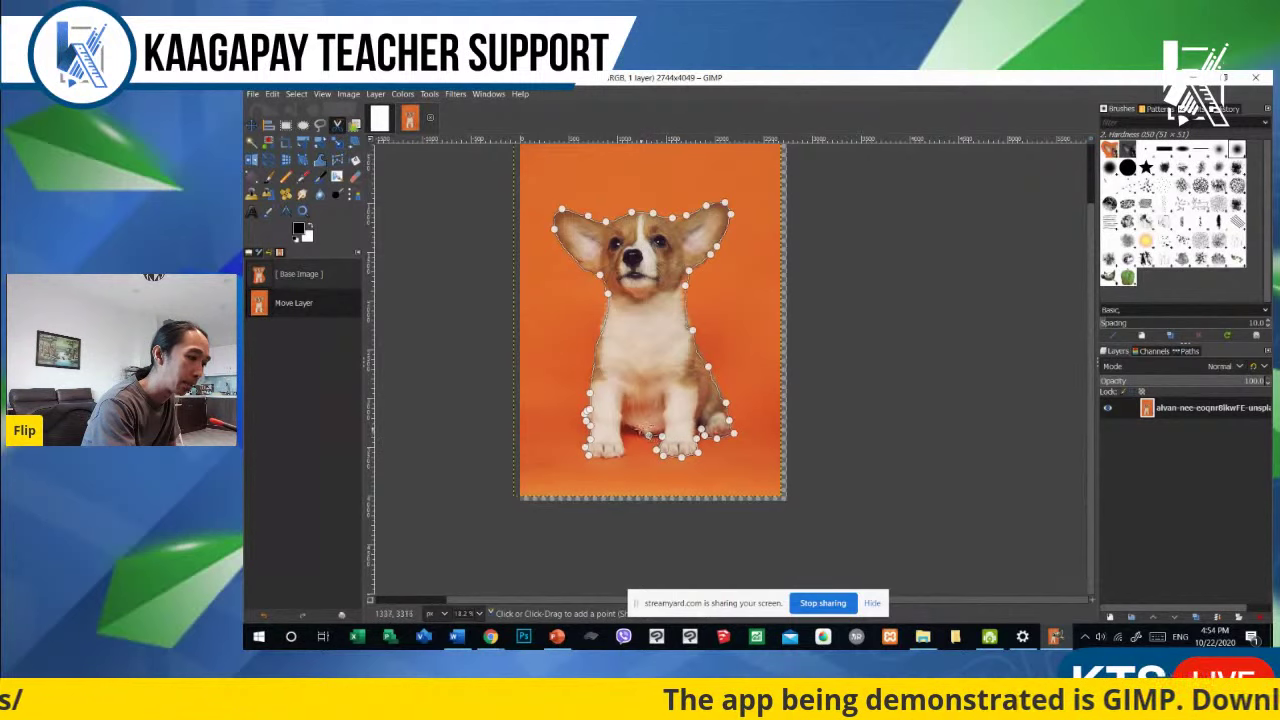
left_click(642, 432)
left_click(628, 425)
left_click(622, 457)
left_click(606, 459)
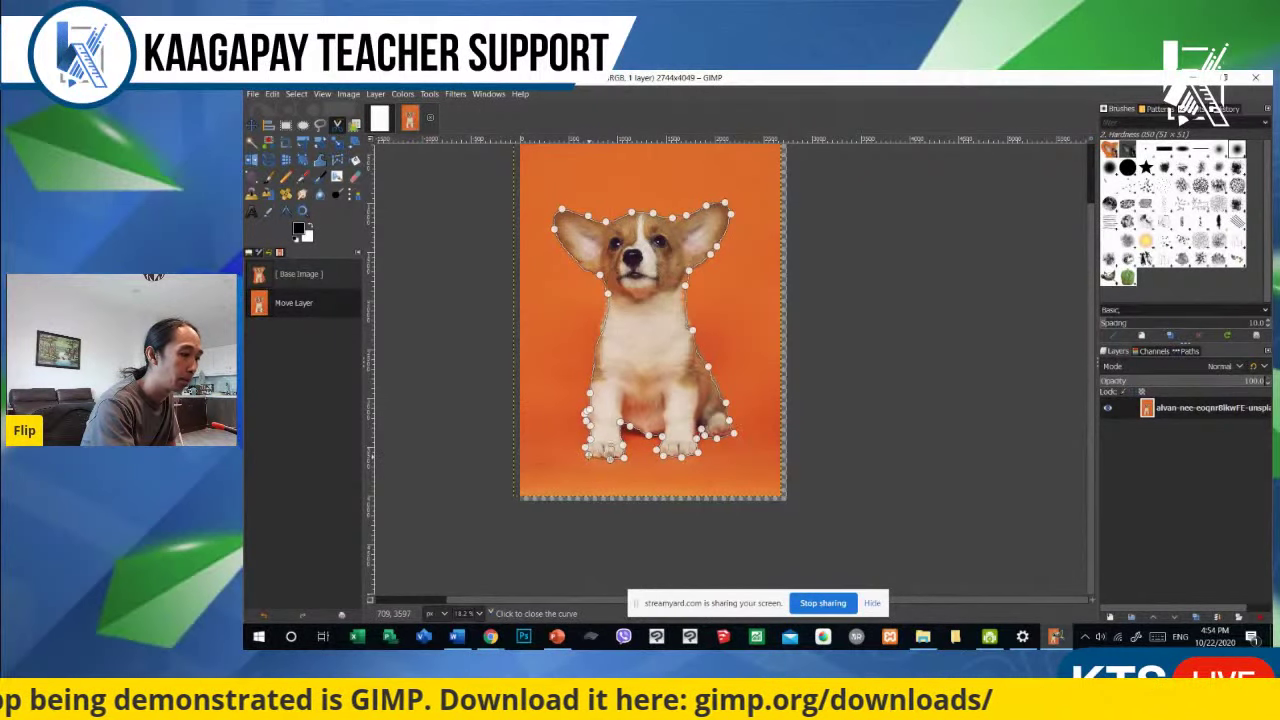
left_click(606, 452)
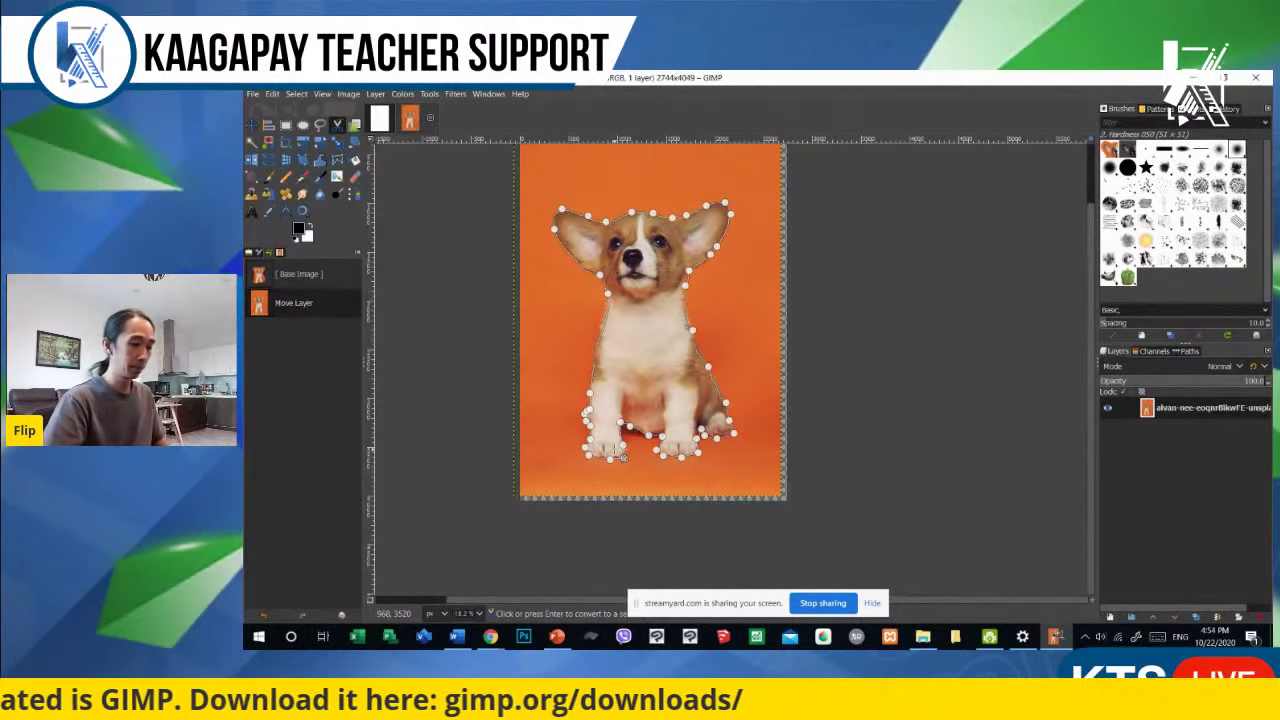
key("Return")
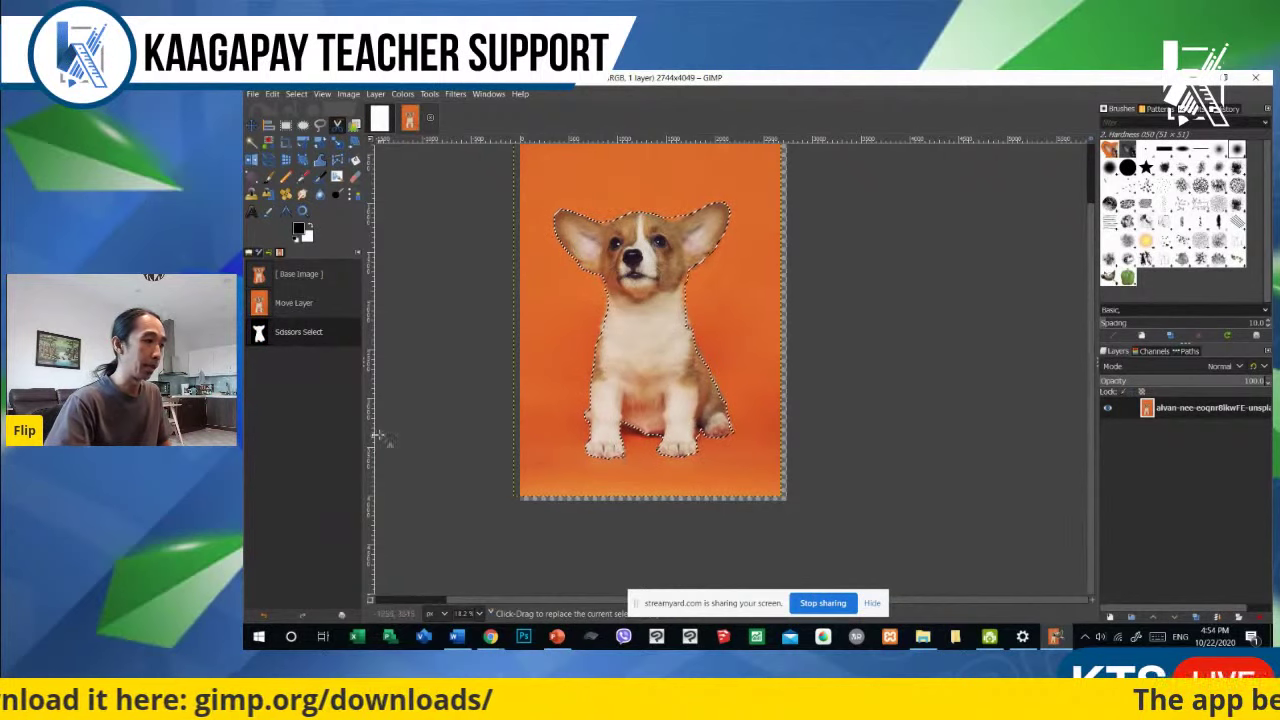
Step: Invert the selection to the orange background, try deleting it, then undo the white fill
scroll(722, 366, "up", 1)
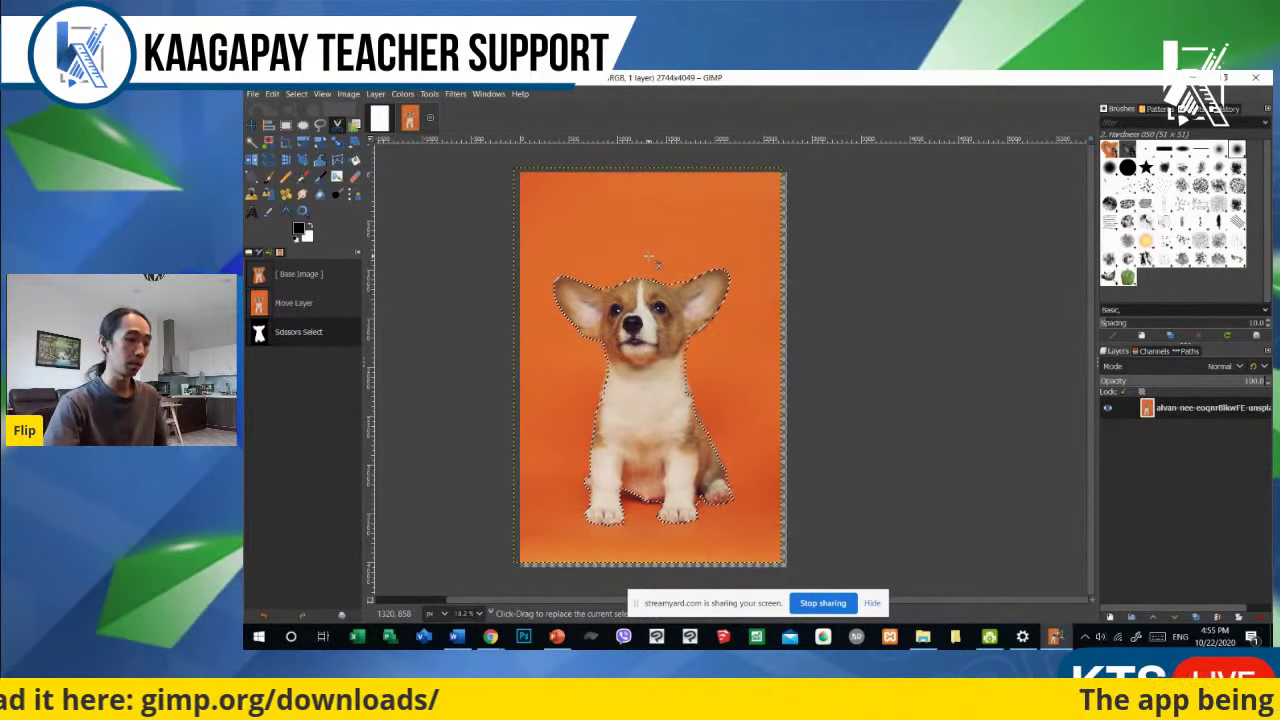
key("ctrl+i")
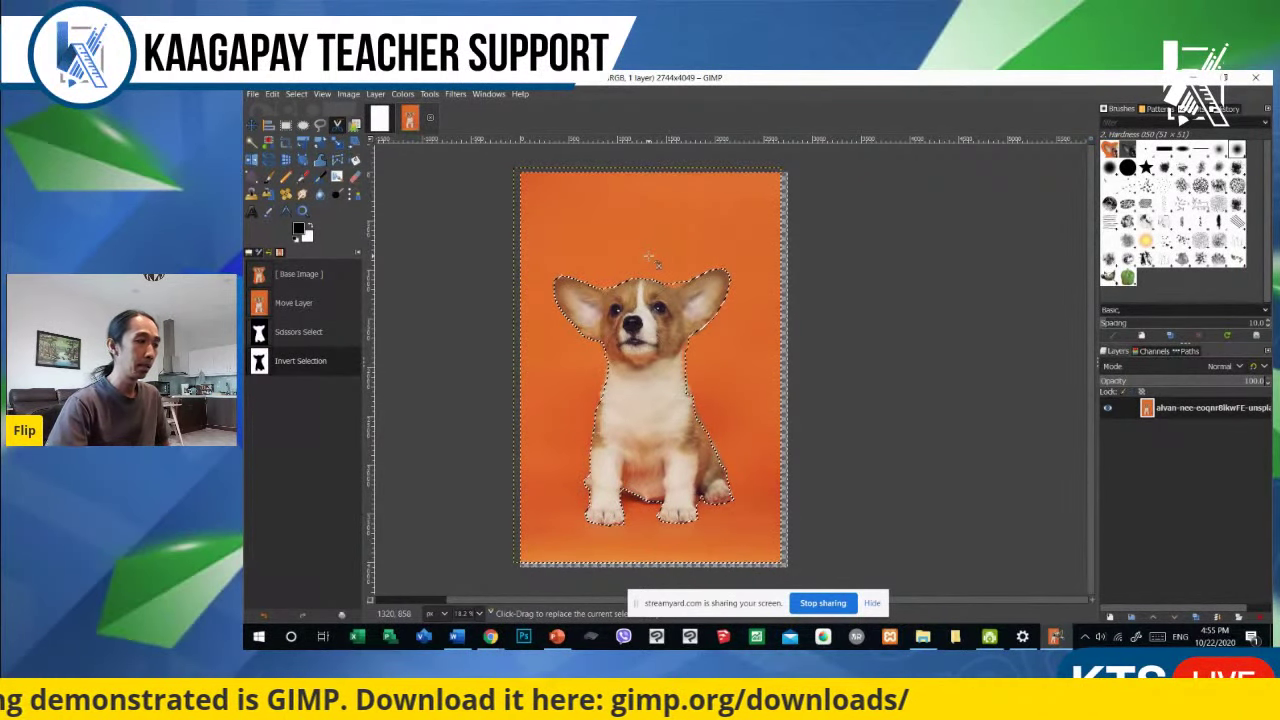
key("Delete")
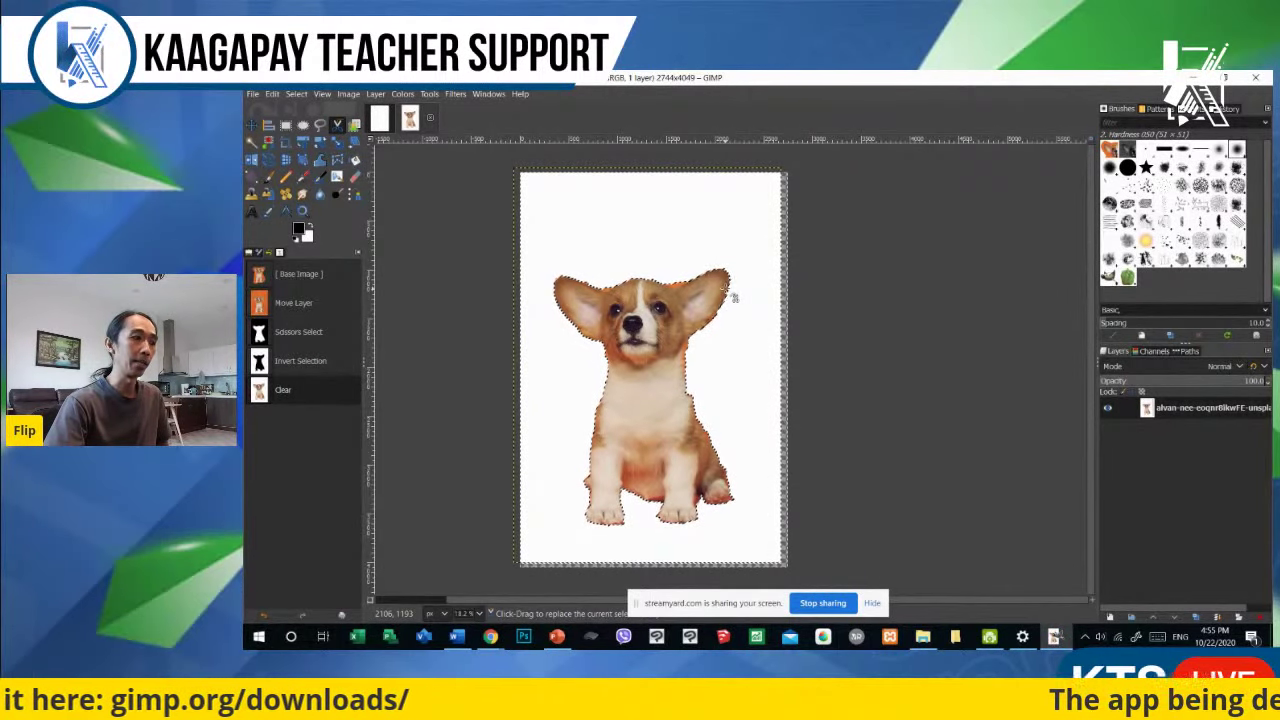
key("ctrl+z")
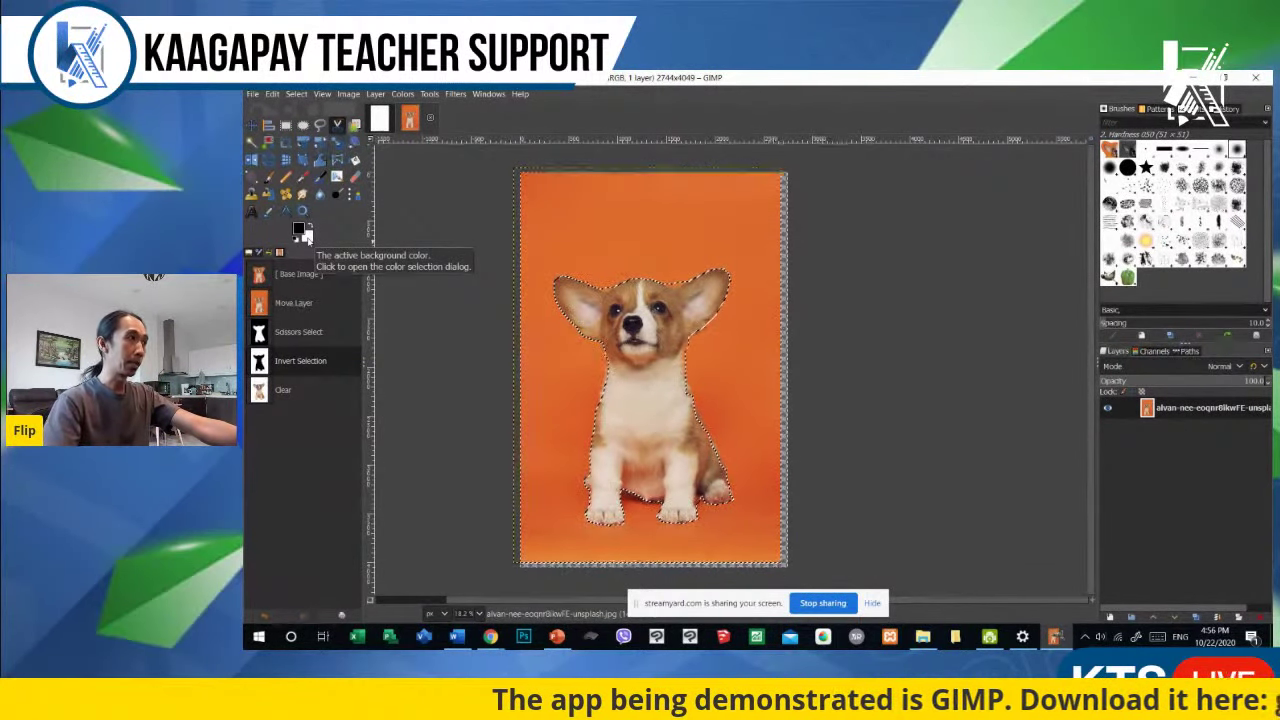
Step: Retry and undo the white clear, then add an alpha channel to the photo layer
key("Delete")
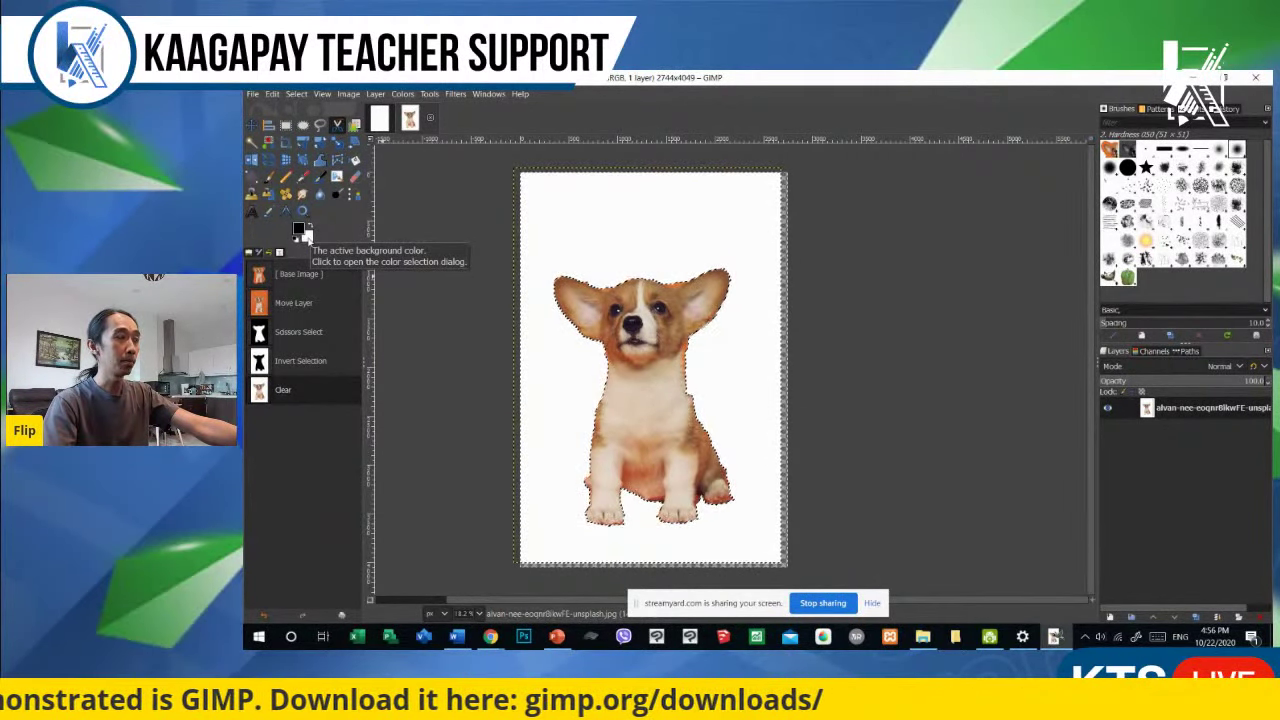
key("ctrl+z")
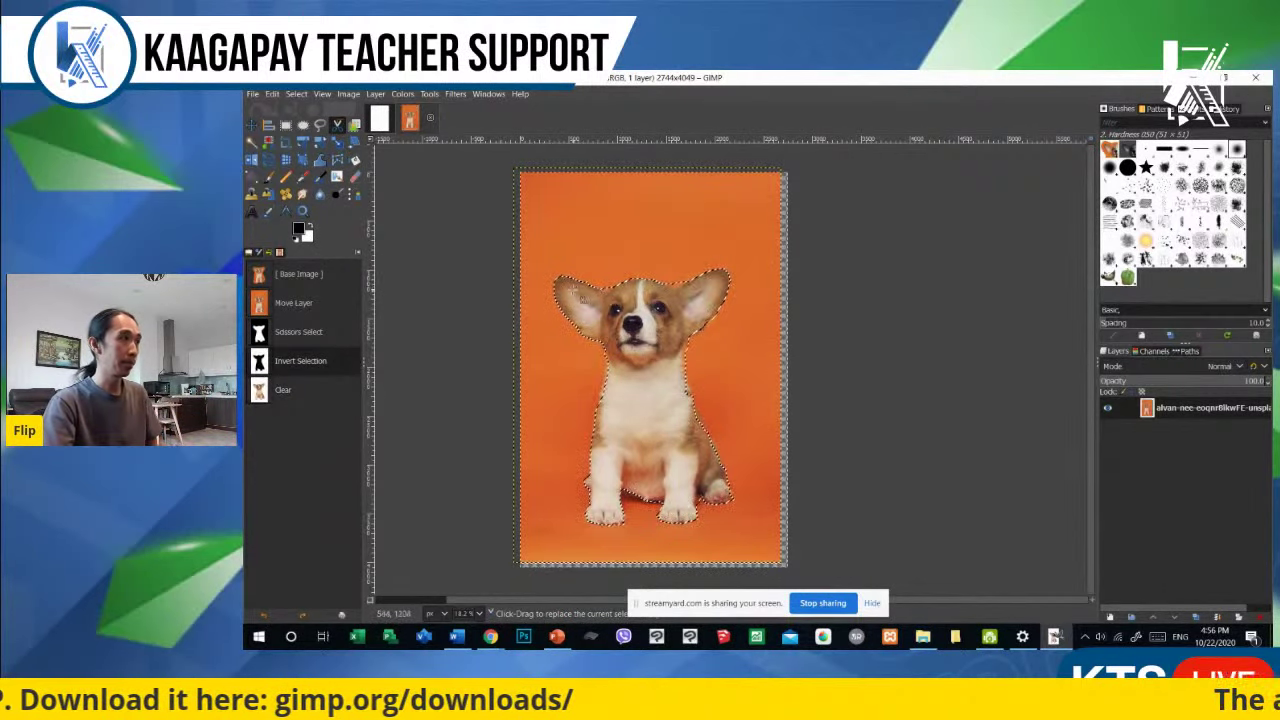
right_click(1181, 418)
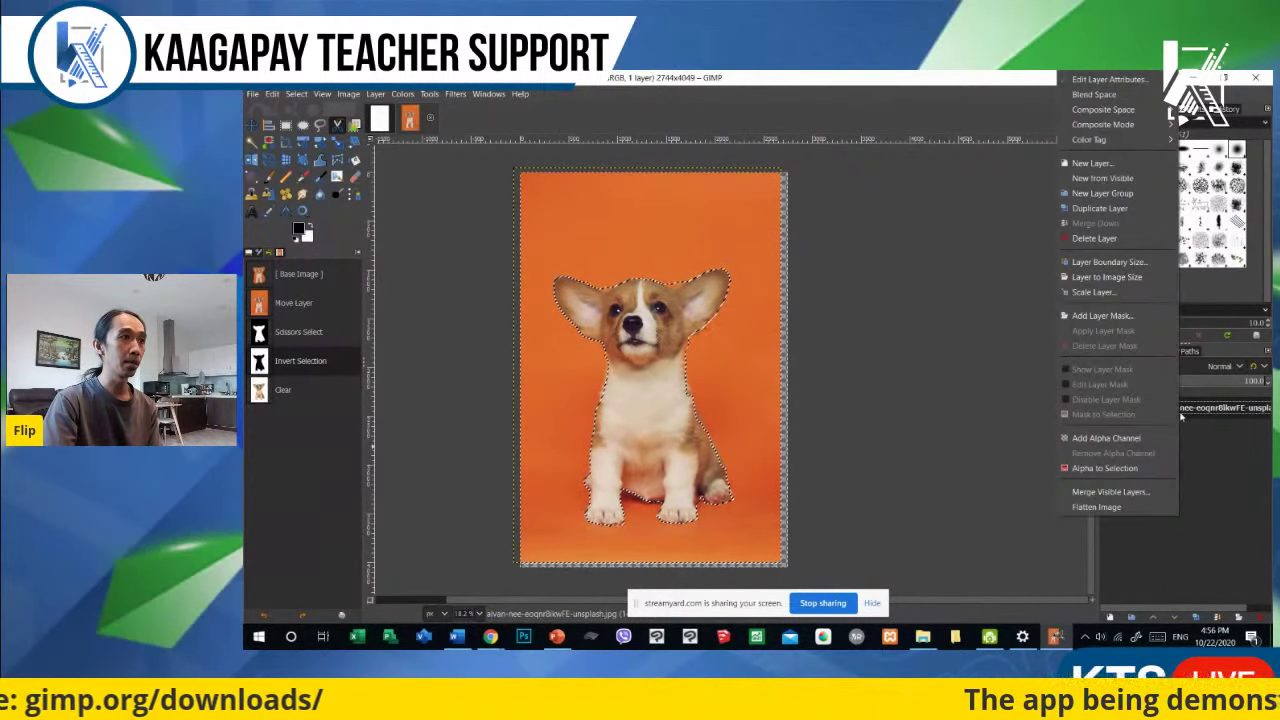
left_click(1112, 440)
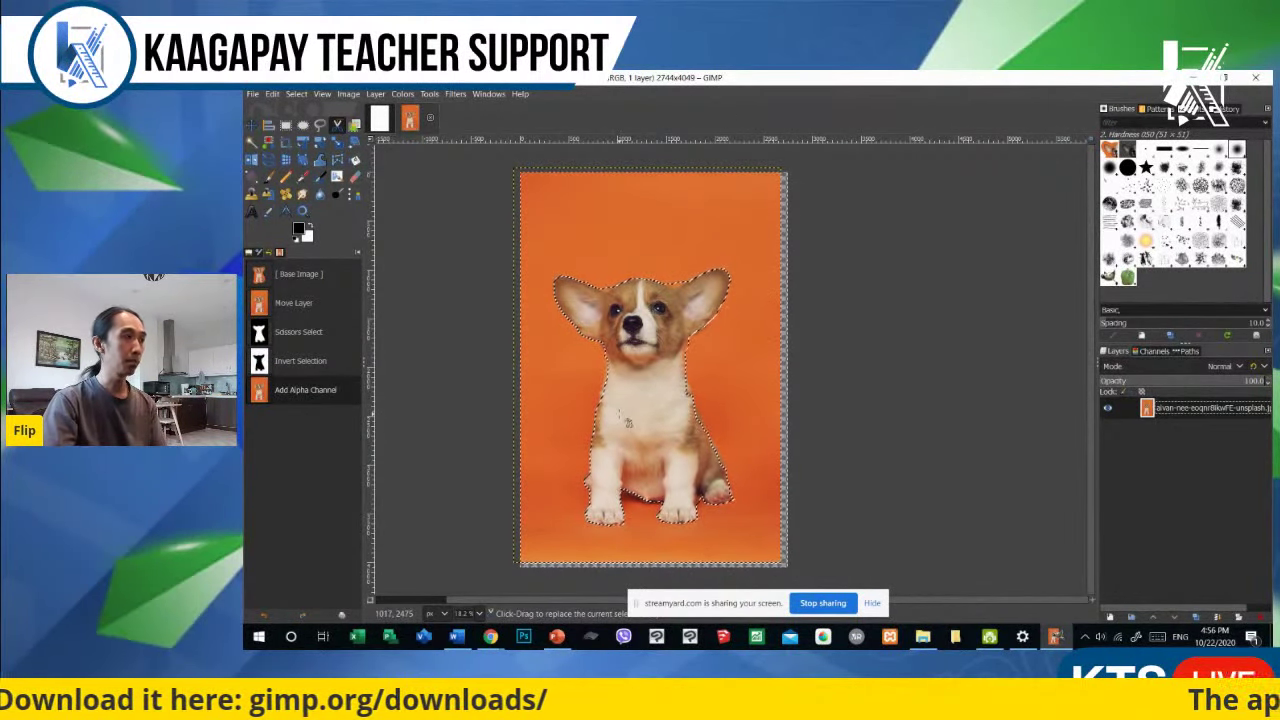
Step: Delete the orange background to transparency, select none, and move the dog layer right and down
key("Delete")
key("m")
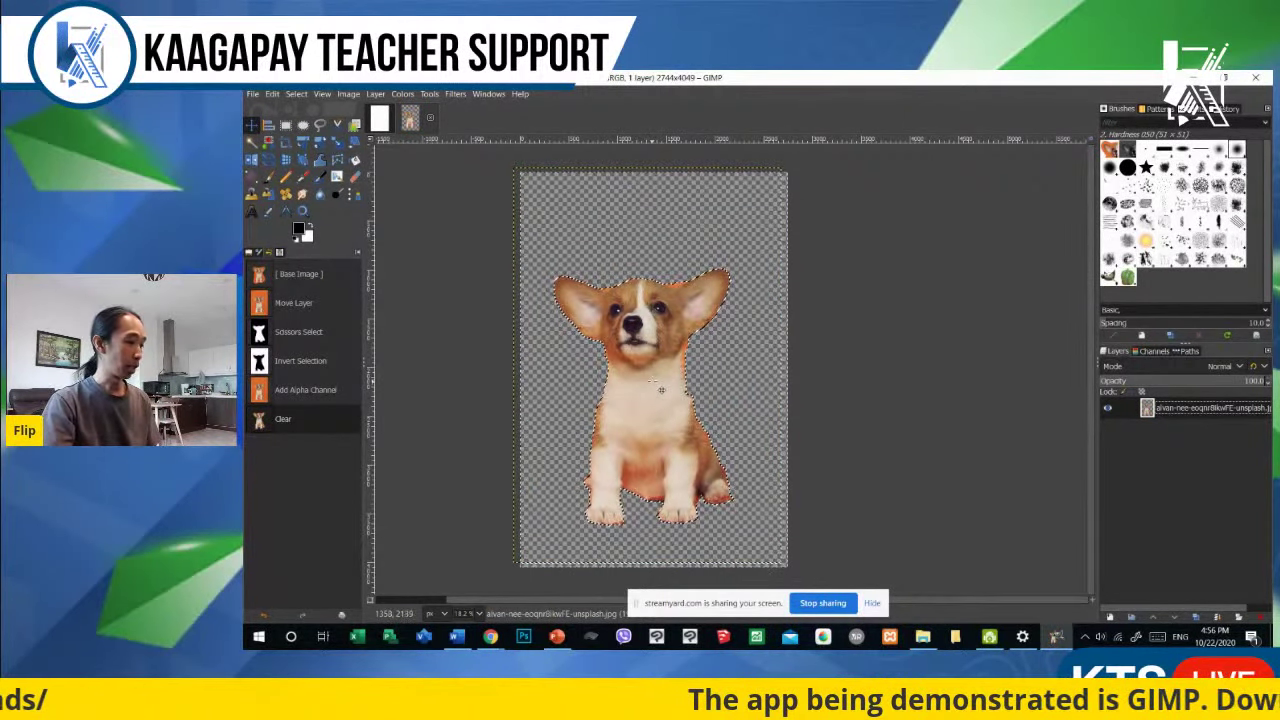
key("ctrl+shift+a")
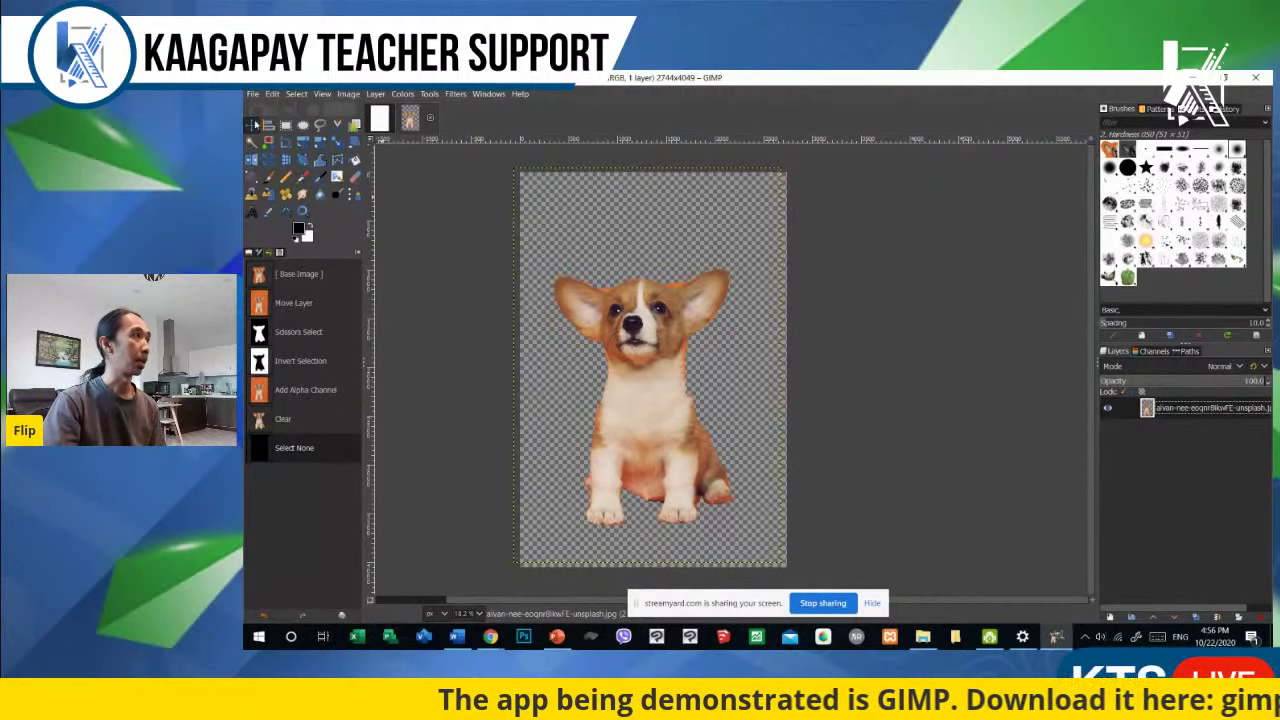
mouse_move(665, 363)
left_mouse_down()
mouse_move(700, 347)
mouse_move(710, 387)
mouse_move(683, 390)
mouse_move(702, 342)
mouse_move(635, 342)
mouse_move(672, 411)
mouse_move(712, 397)
mouse_move(677, 385)
left_mouse_up()
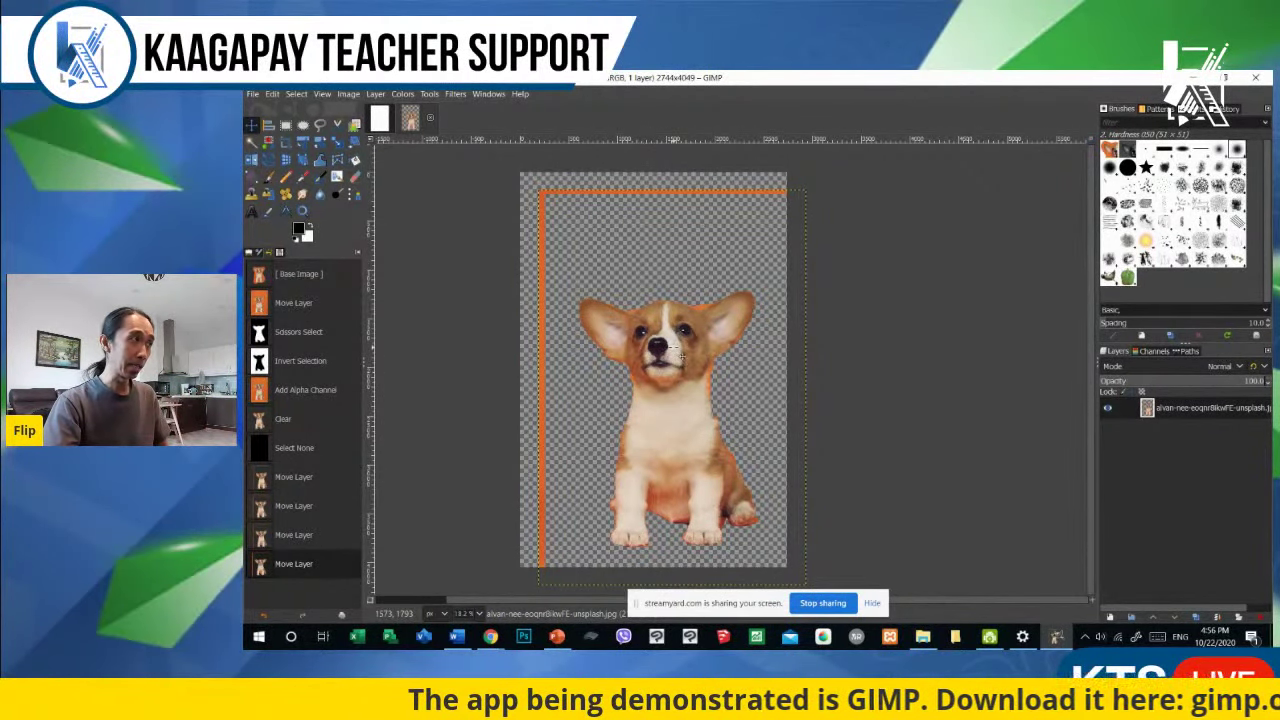
Step: Nudge the corgi layer and scale it down from its top-left corner to about 2057 × 3035 px
left_click_drag(678, 368, 675, 368)
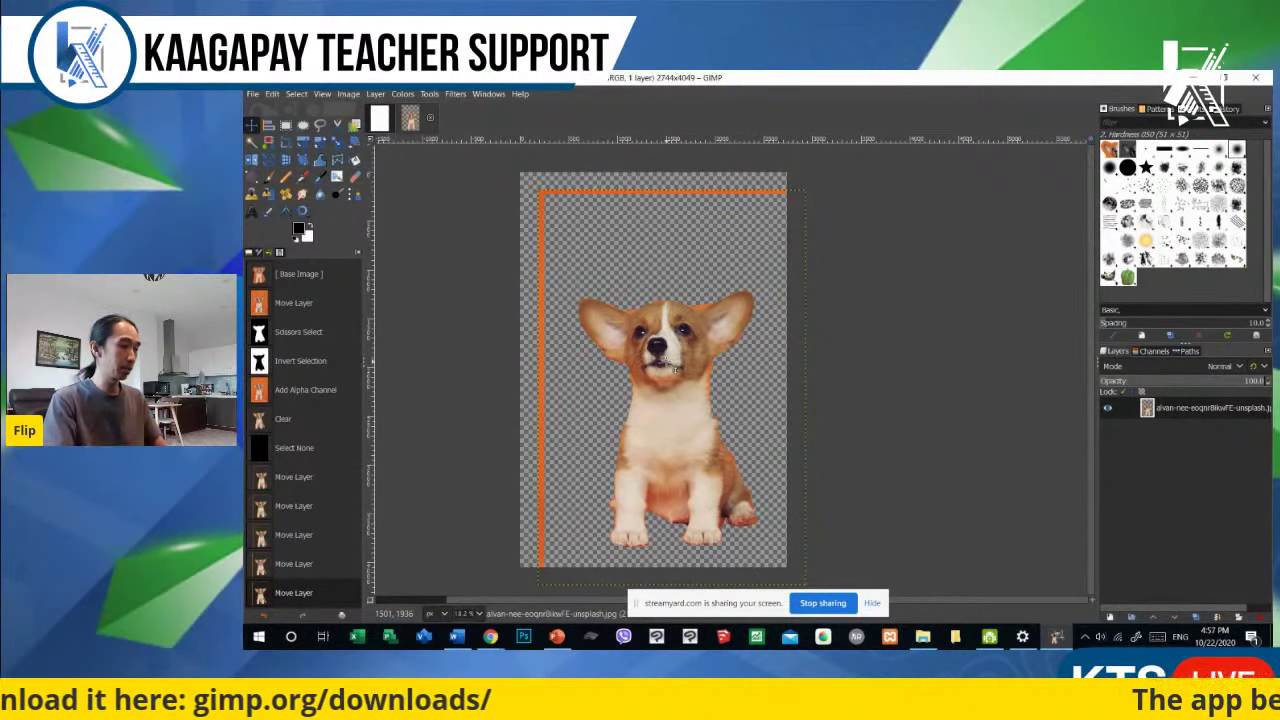
key("shift+s")
left_click(650, 307)
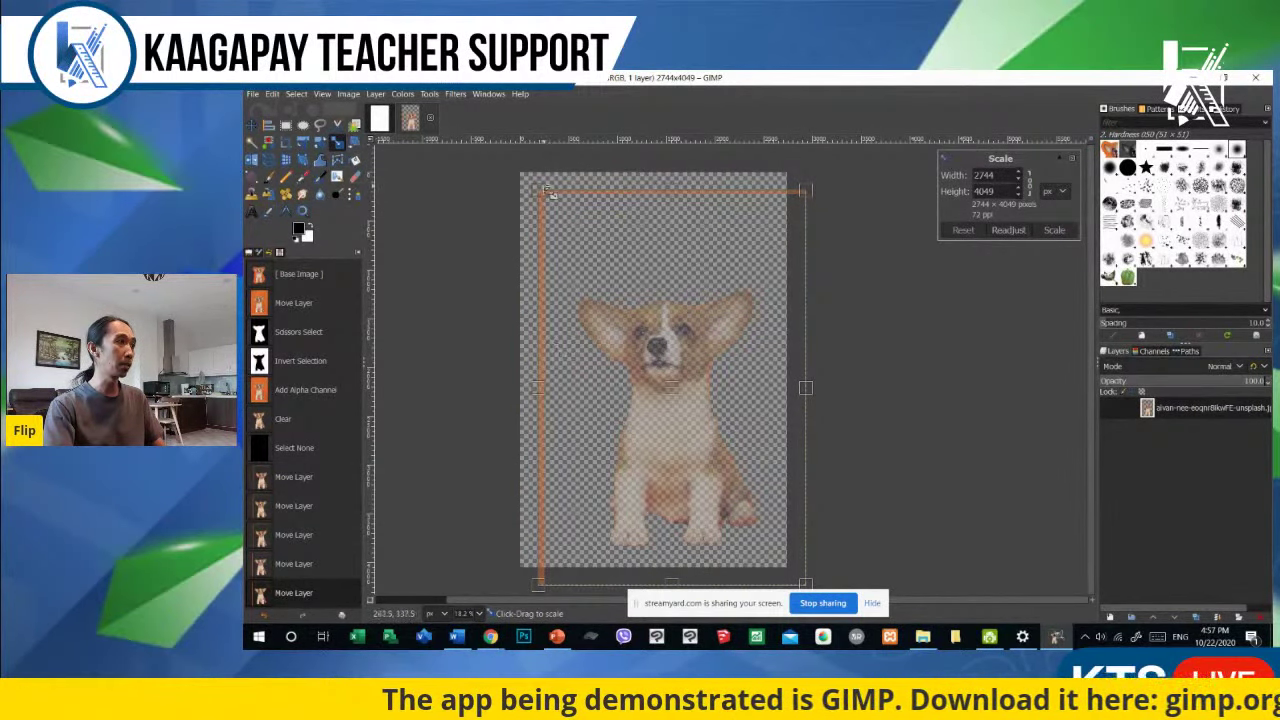
left_click_drag(540, 192, 605, 290)
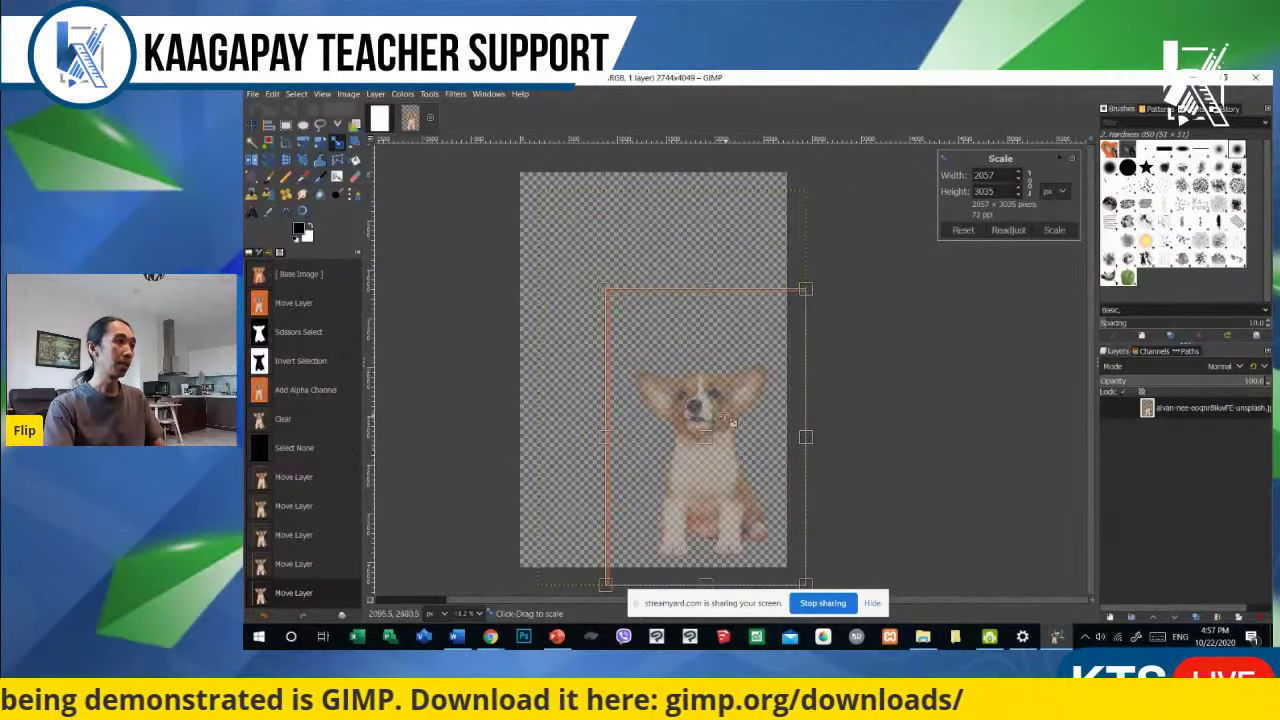
key("Return")
left_click_drag(716, 443, 673, 396)
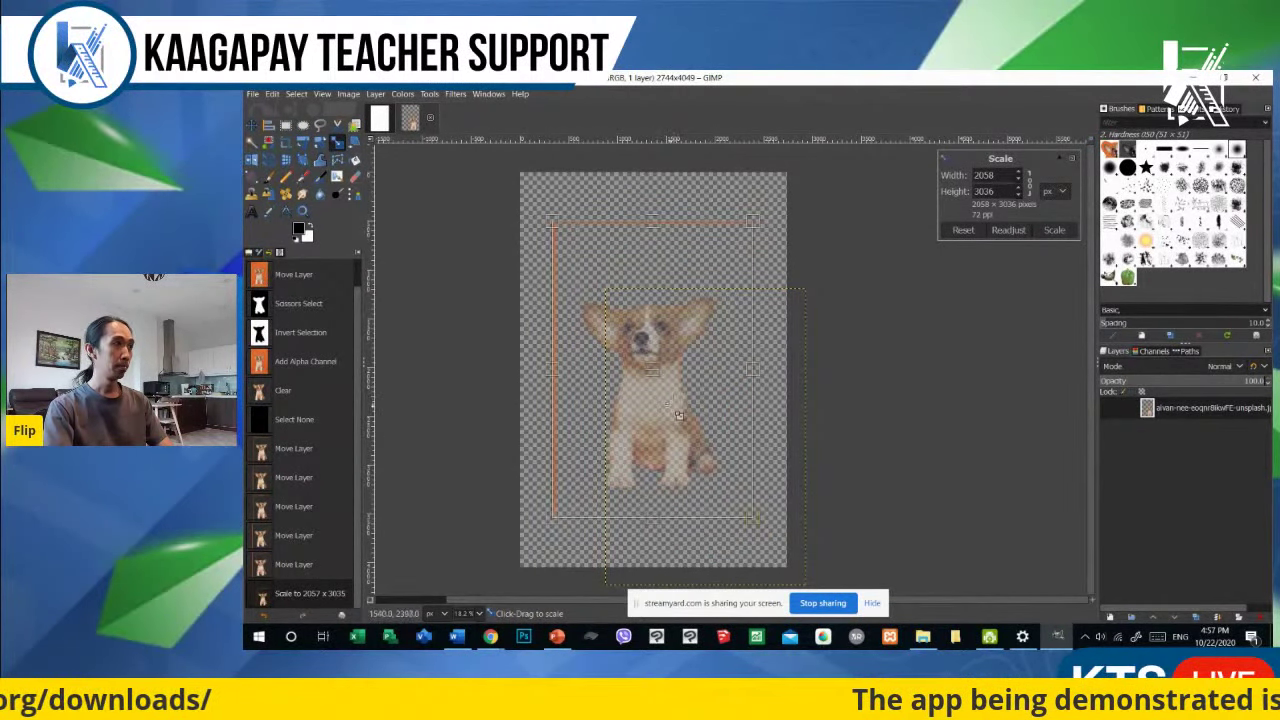
key("Return")
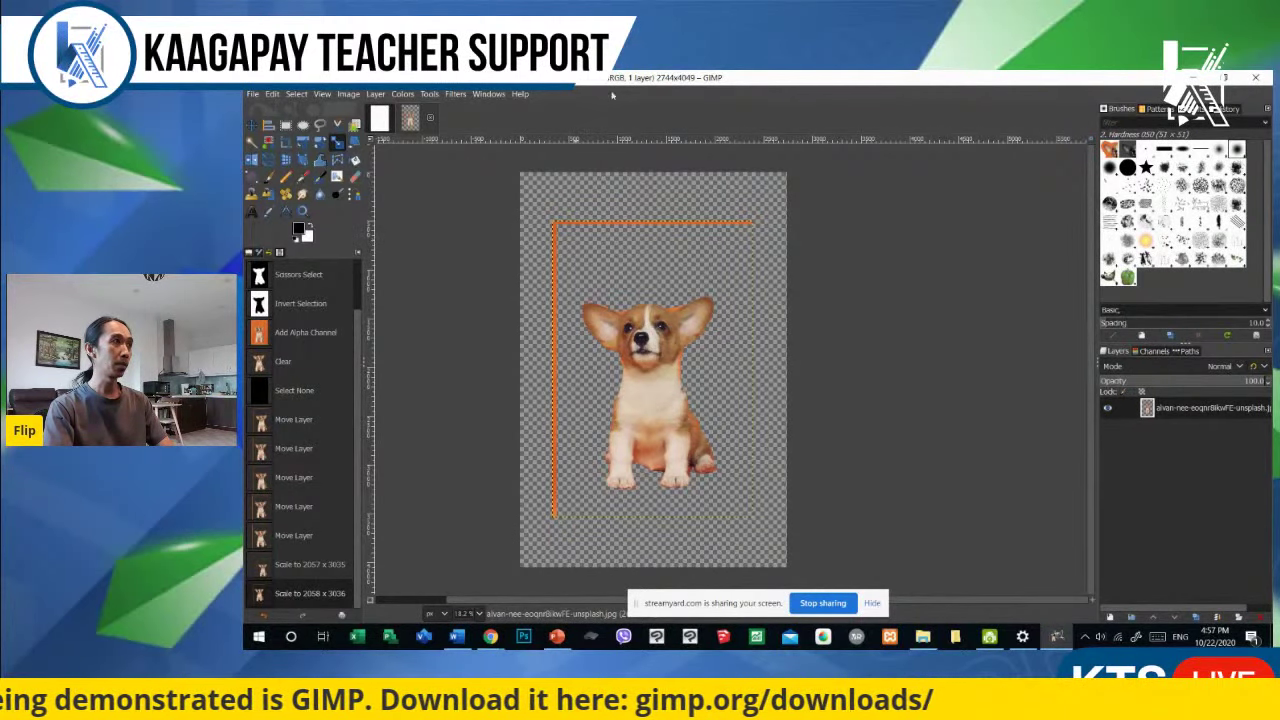
Step: Box-select and delete the orange strips along the top and left edges, deselecting after each
left_click(286, 125)
left_click_drag(543, 214, 778, 280)
key("Delete")
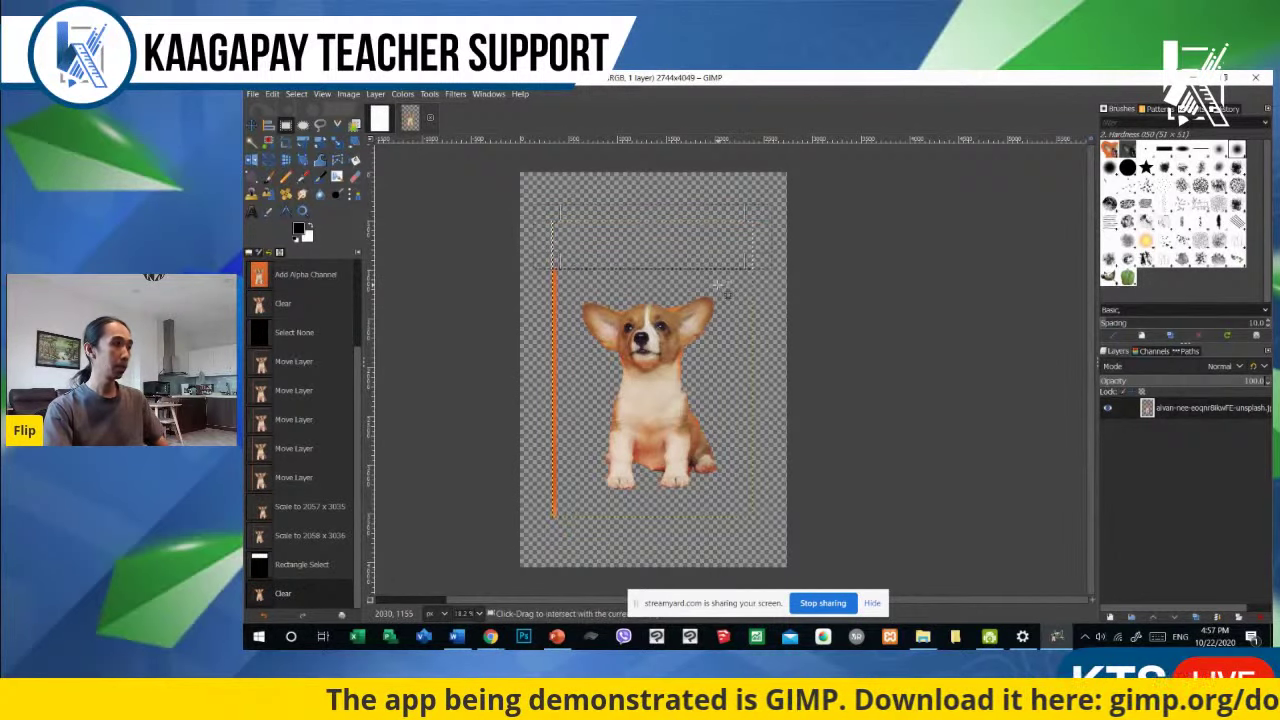
left_click(546, 255)
left_click_drag(535, 217, 566, 520)
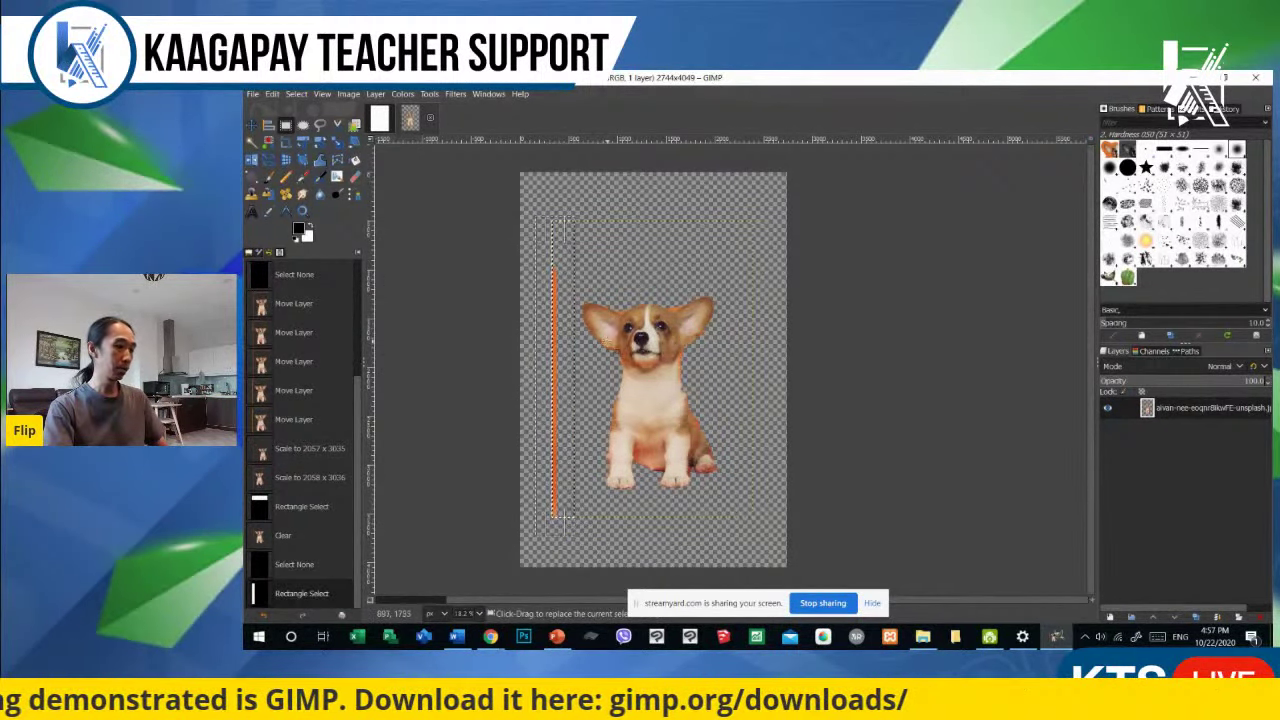
key("Delete")
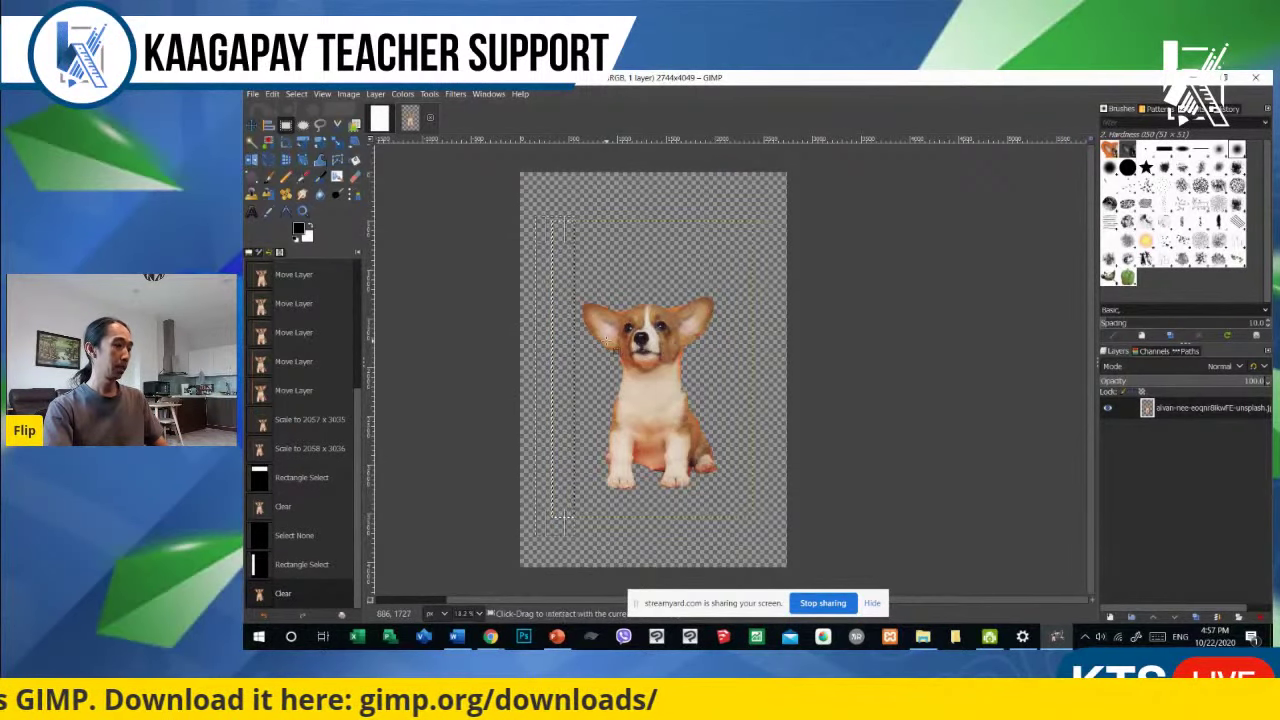
left_click(650, 312)
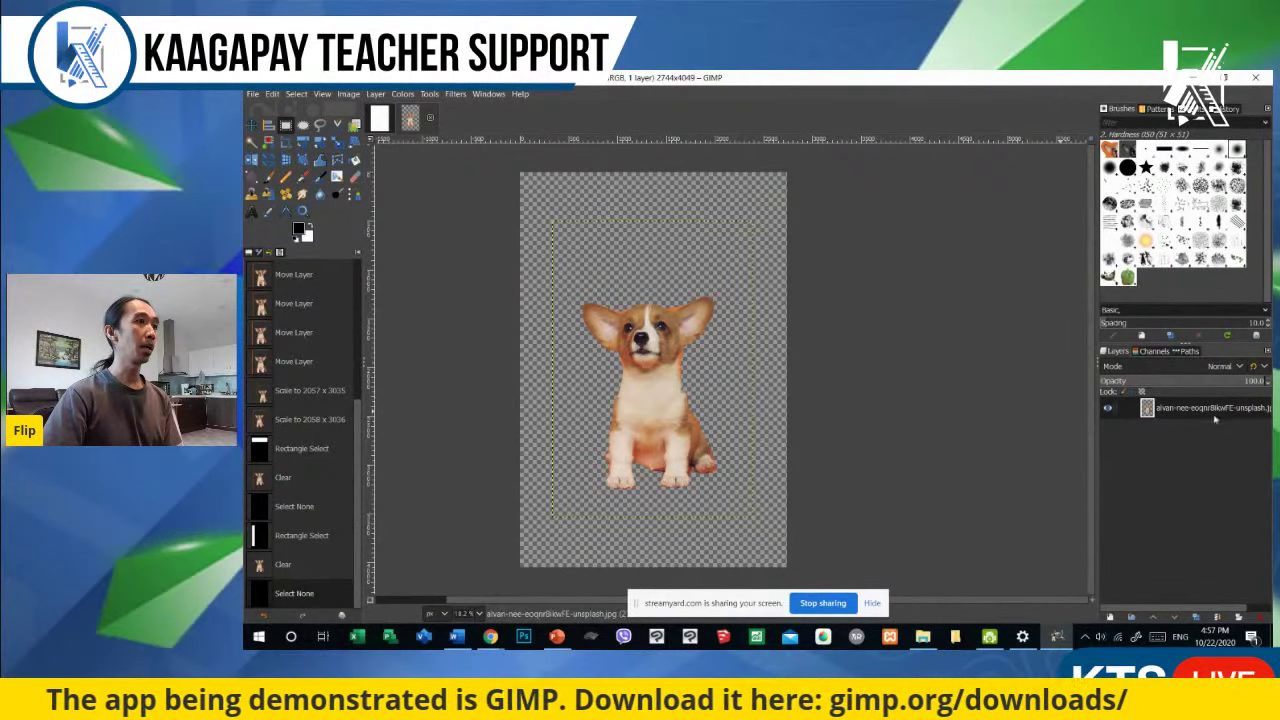
Step: Try Image > Crop to Content on the dog, then undo the image crop
left_click(376, 94)
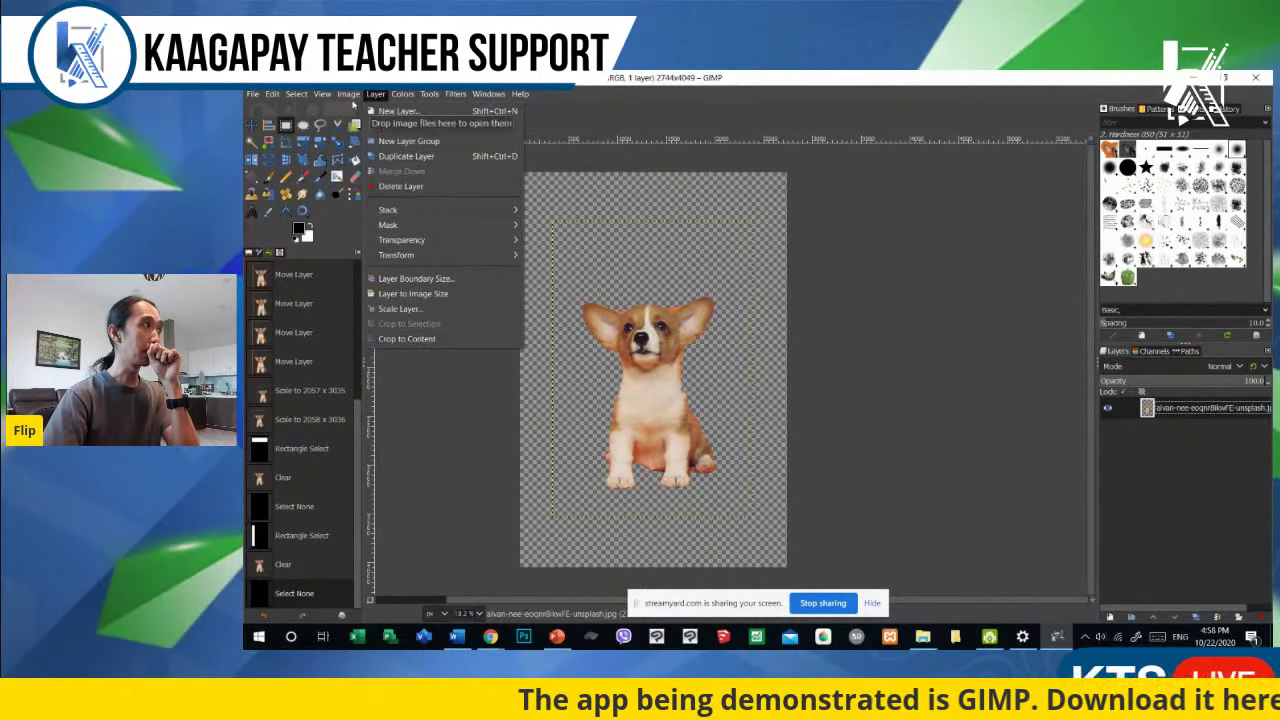
mouse_move(350, 94)
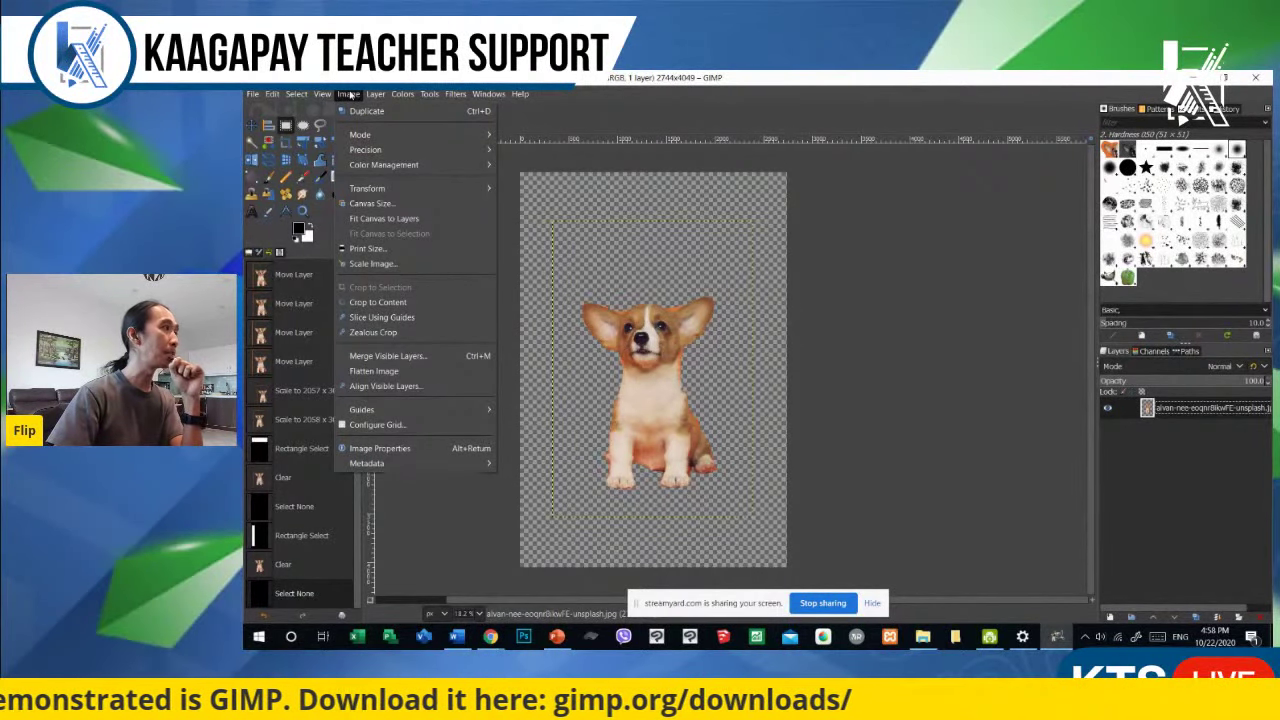
left_click(385, 302)
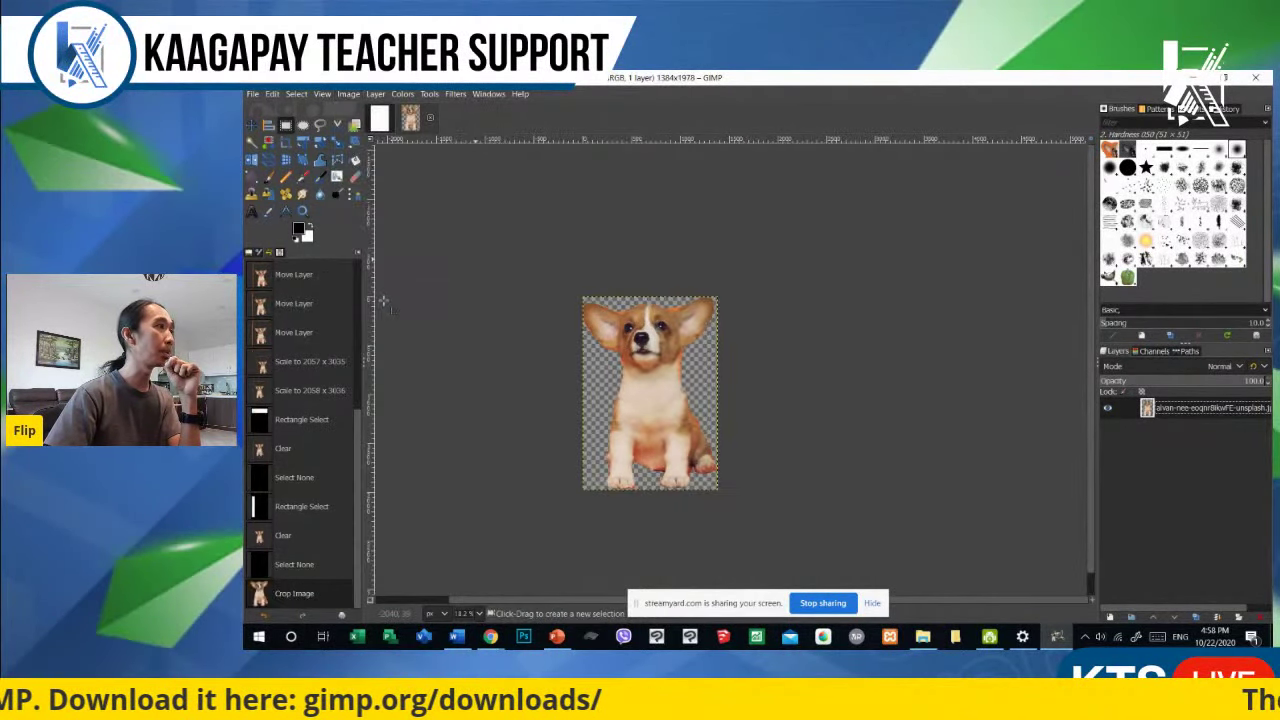
key("ctrl+z")
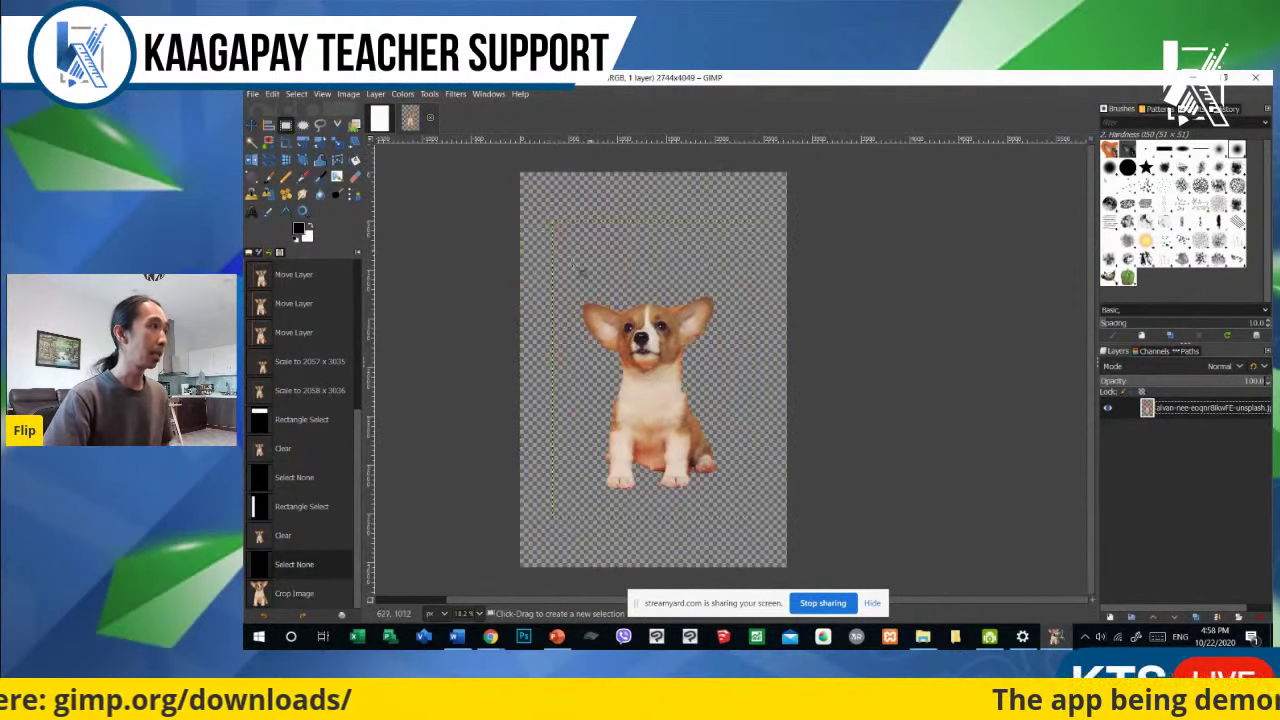
Step: Crop the corgi layer to its content and nudge it higher toward the canvas centre
left_click(375, 94)
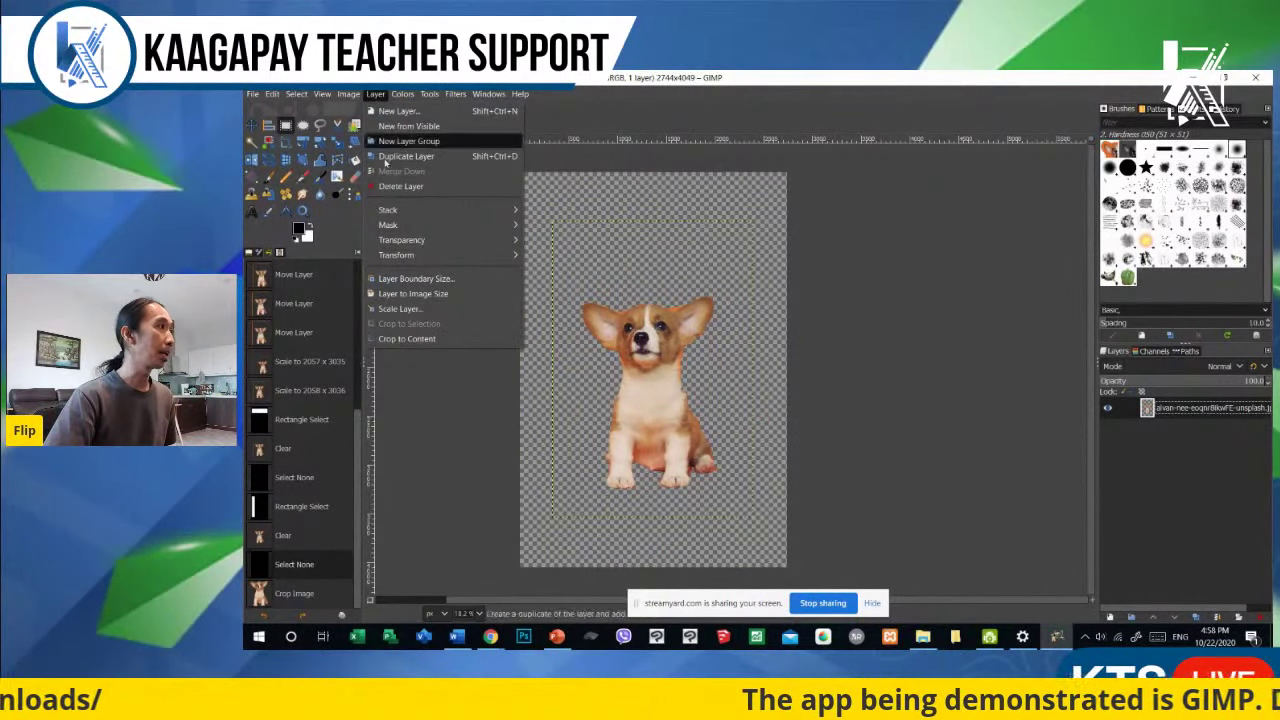
left_click(424, 340)
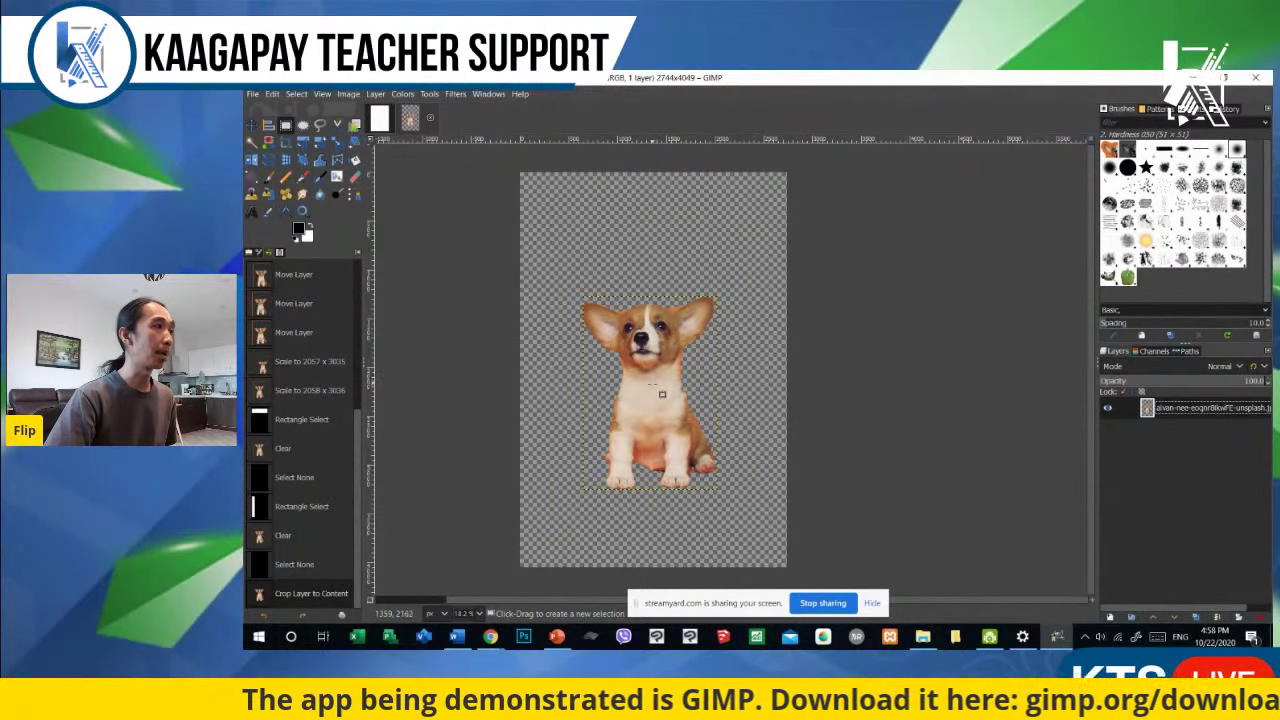
mouse_move(662, 397)
left_mouse_down()
mouse_move(673, 382)
mouse_move(661, 396)
left_mouse_up()
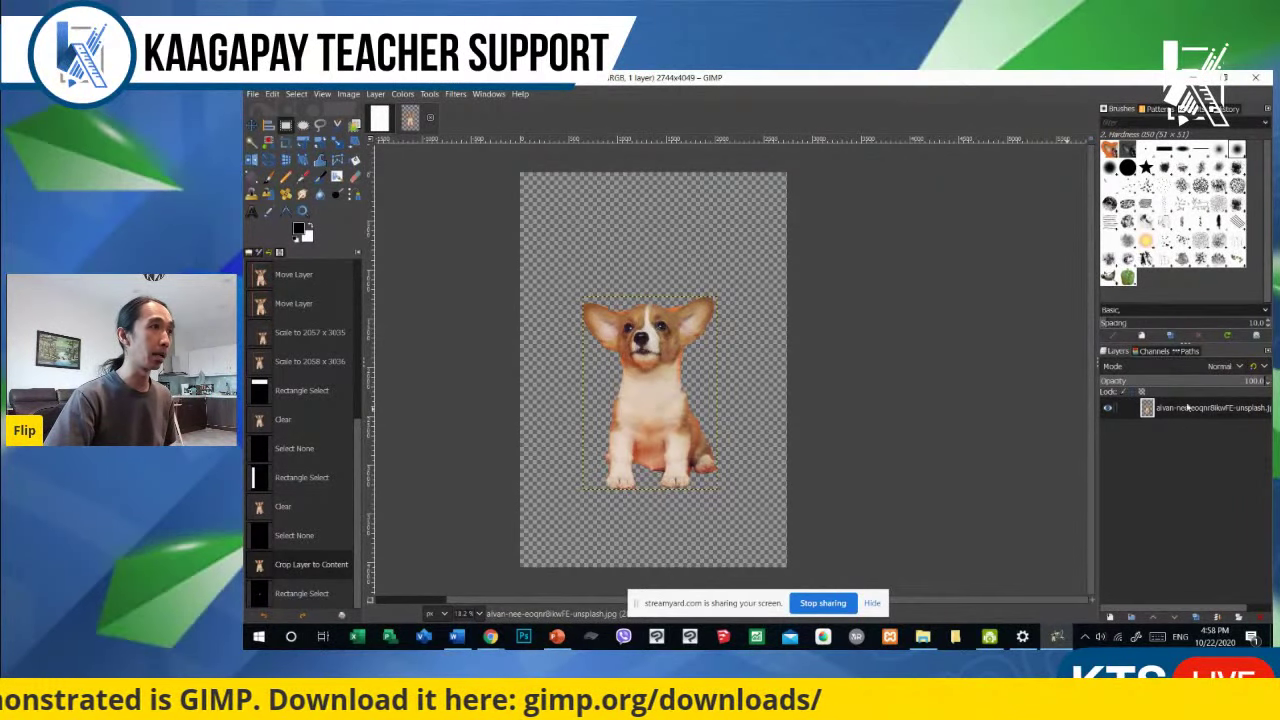
left_click(252, 126)
left_click_drag(658, 400, 662, 375)
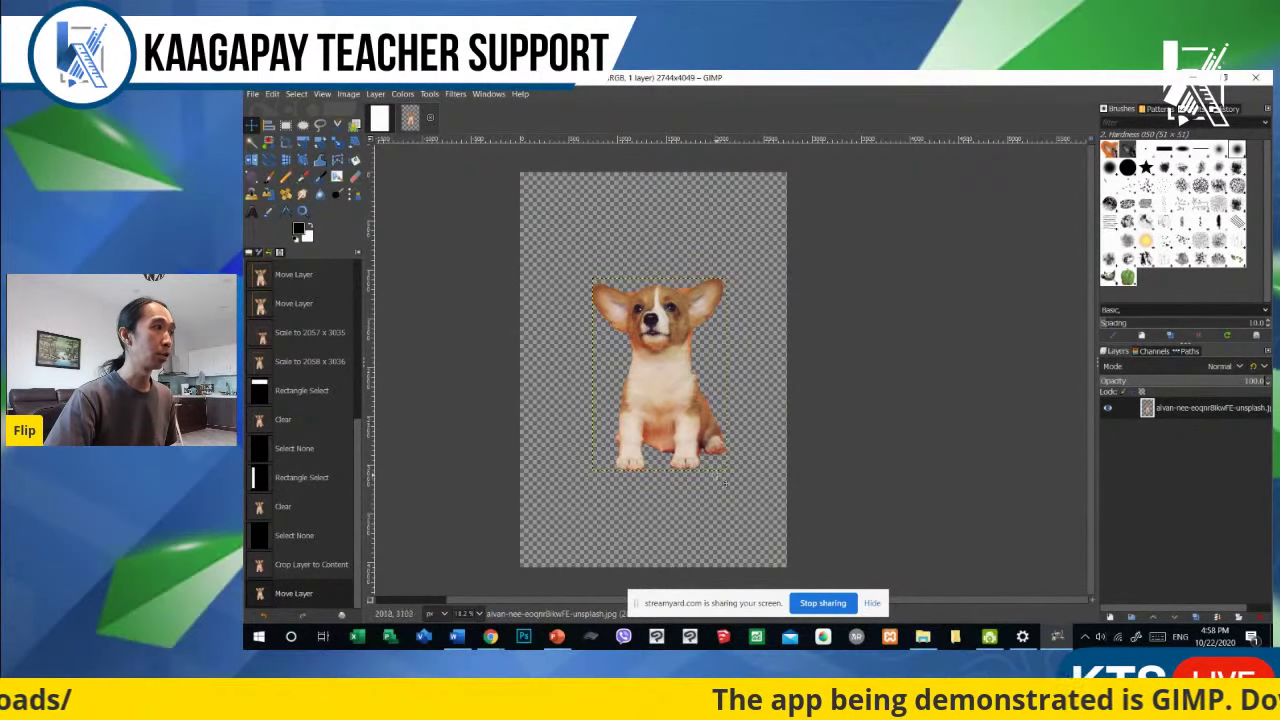
mouse_move(669, 377)
left_mouse_down()
mouse_move(640, 374)
mouse_move(654, 370)
left_mouse_up()
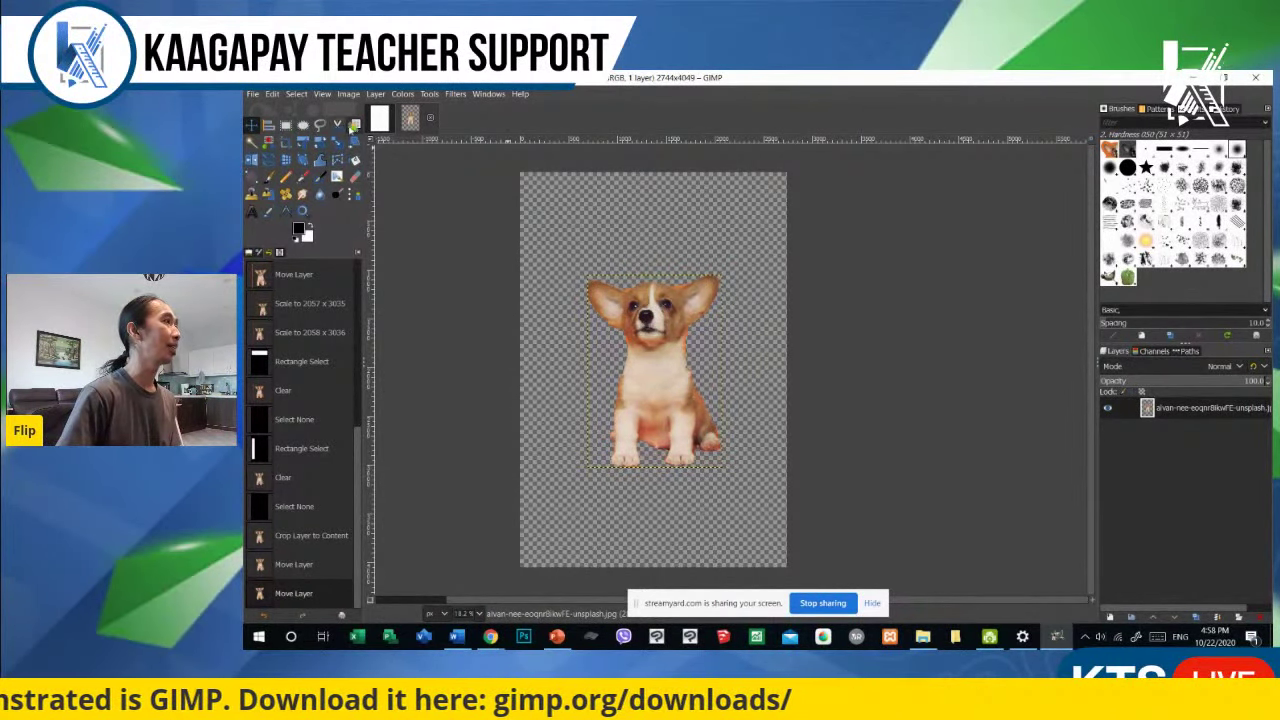
left_click(338, 124)
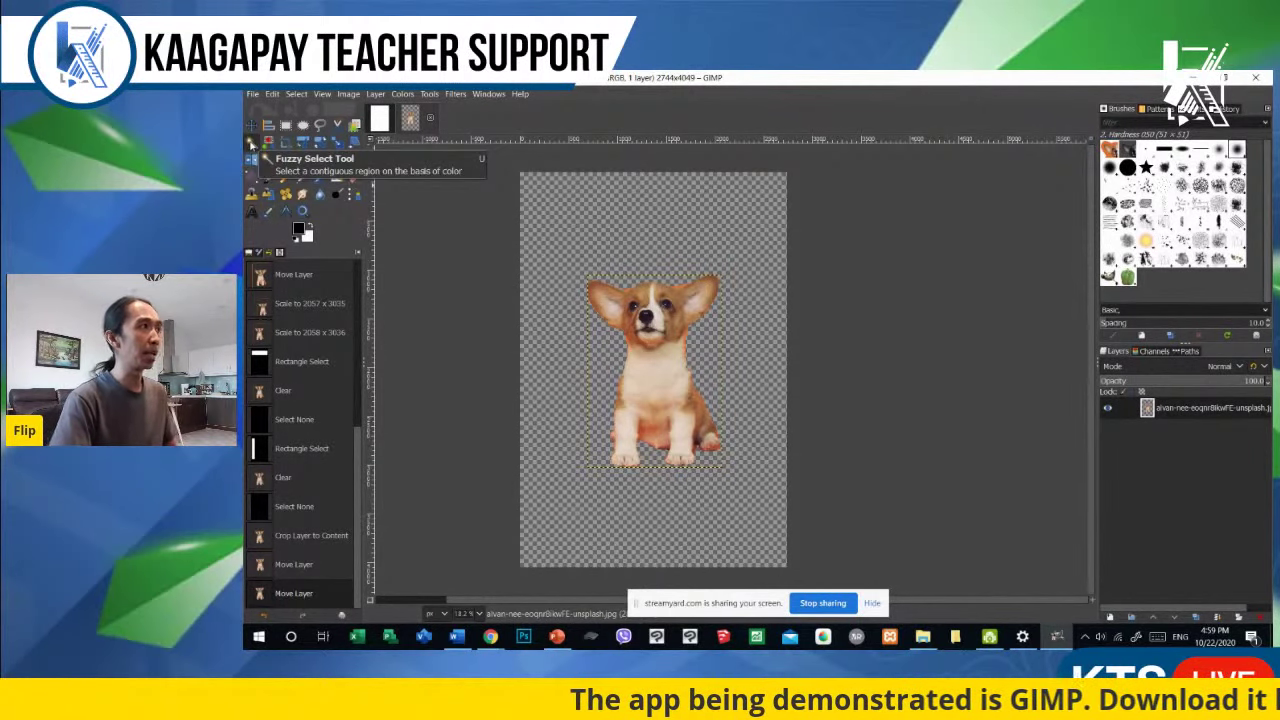
left_click(380, 118)
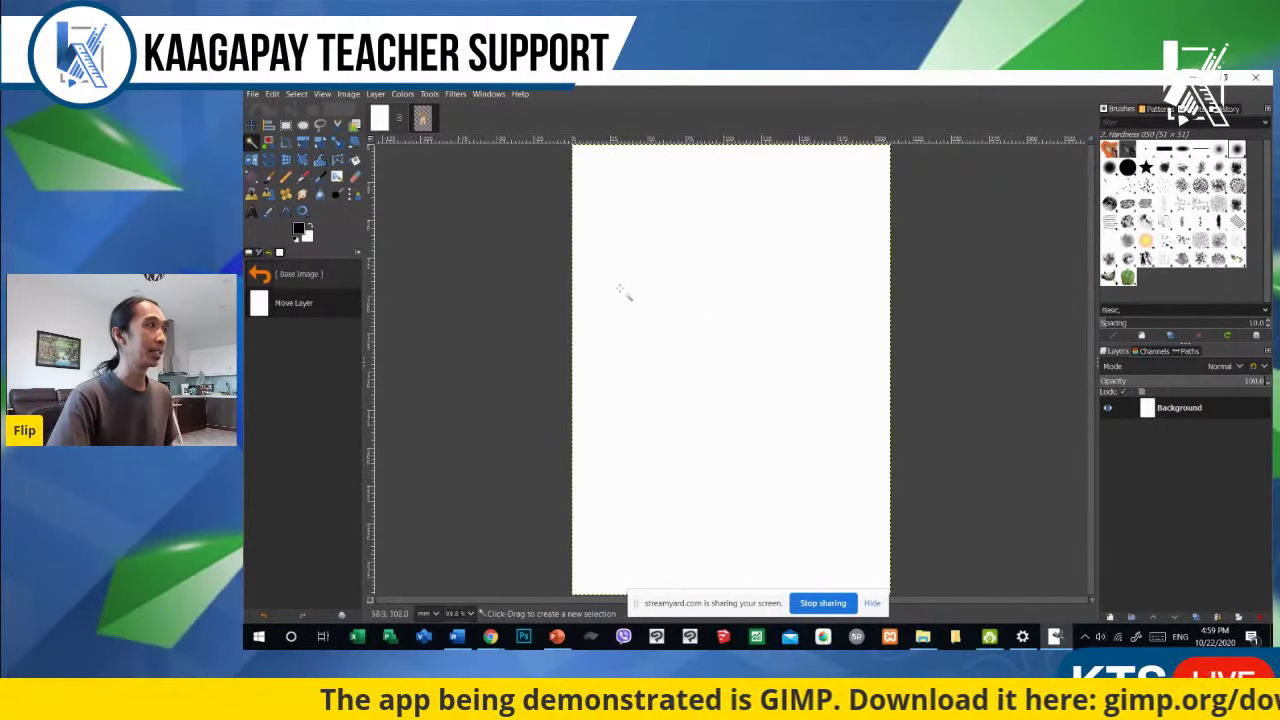
Step: Add a new transparent layer to the white collage and draw a circular selection at its top-left
scroll(678, 300, "down", 1)
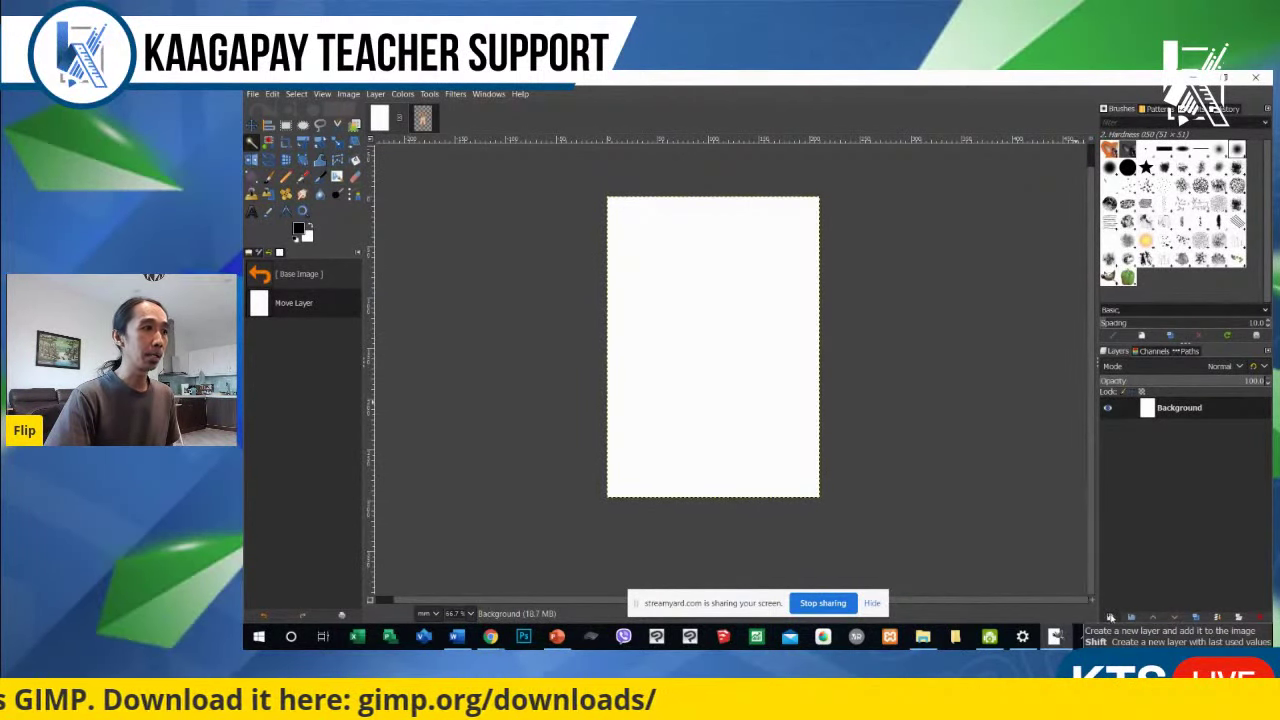
left_click(1110, 617)
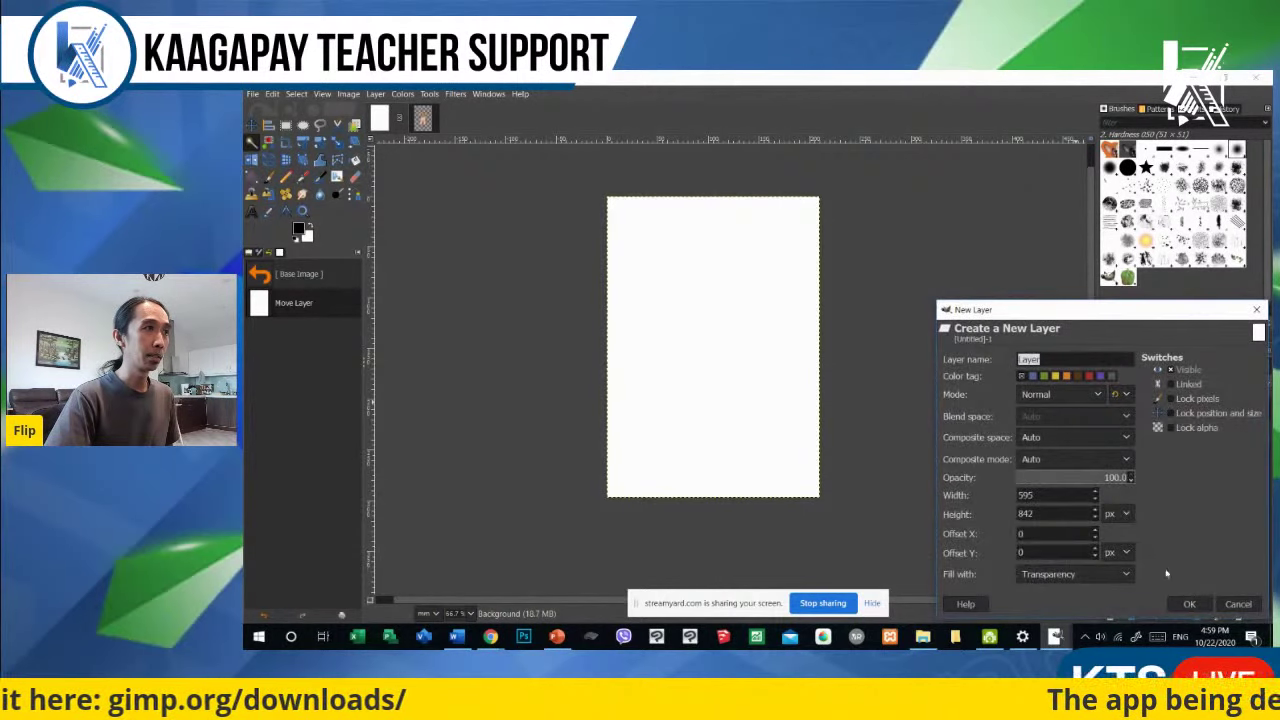
left_click(1192, 606)
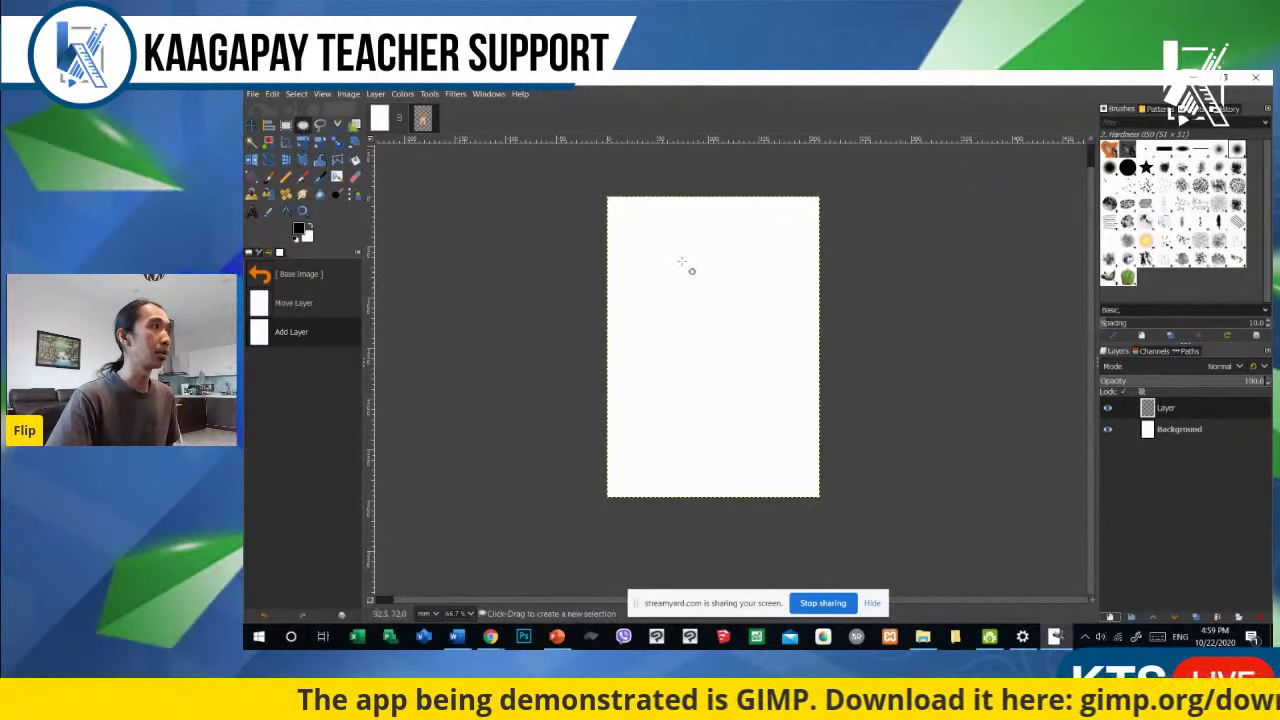
left_click(303, 125)
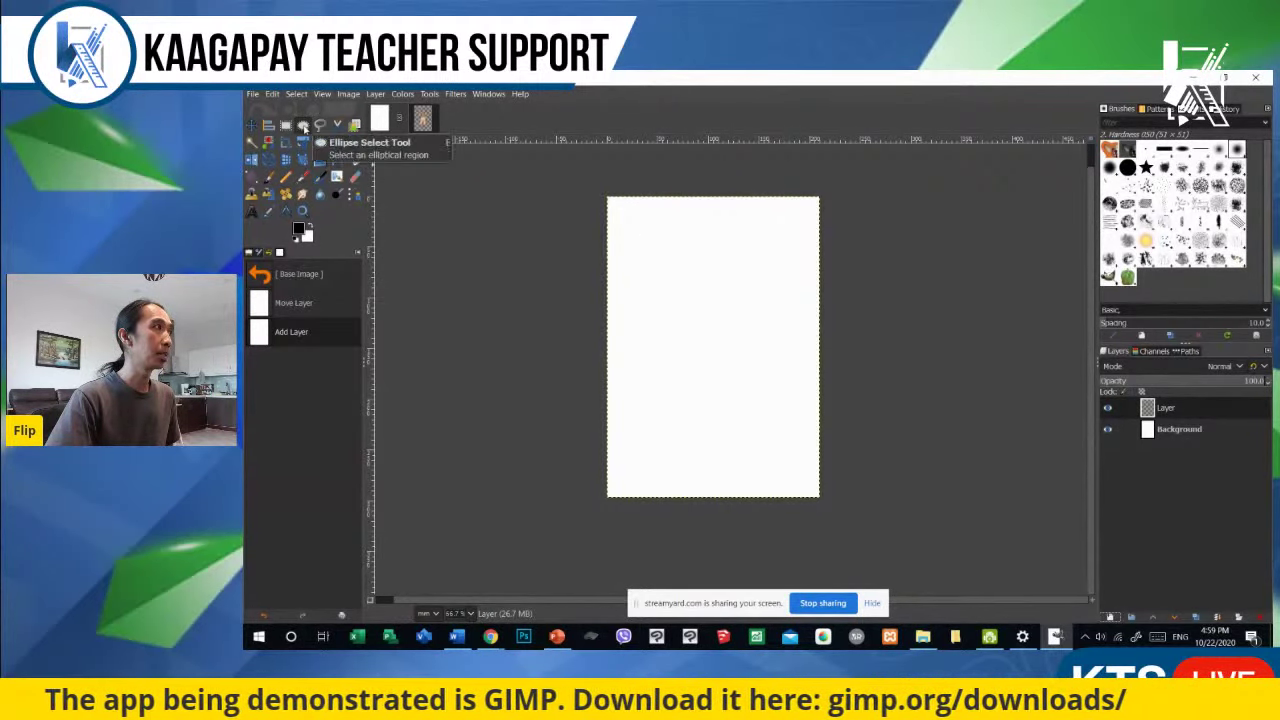
left_click_drag(640, 225, 723, 307)
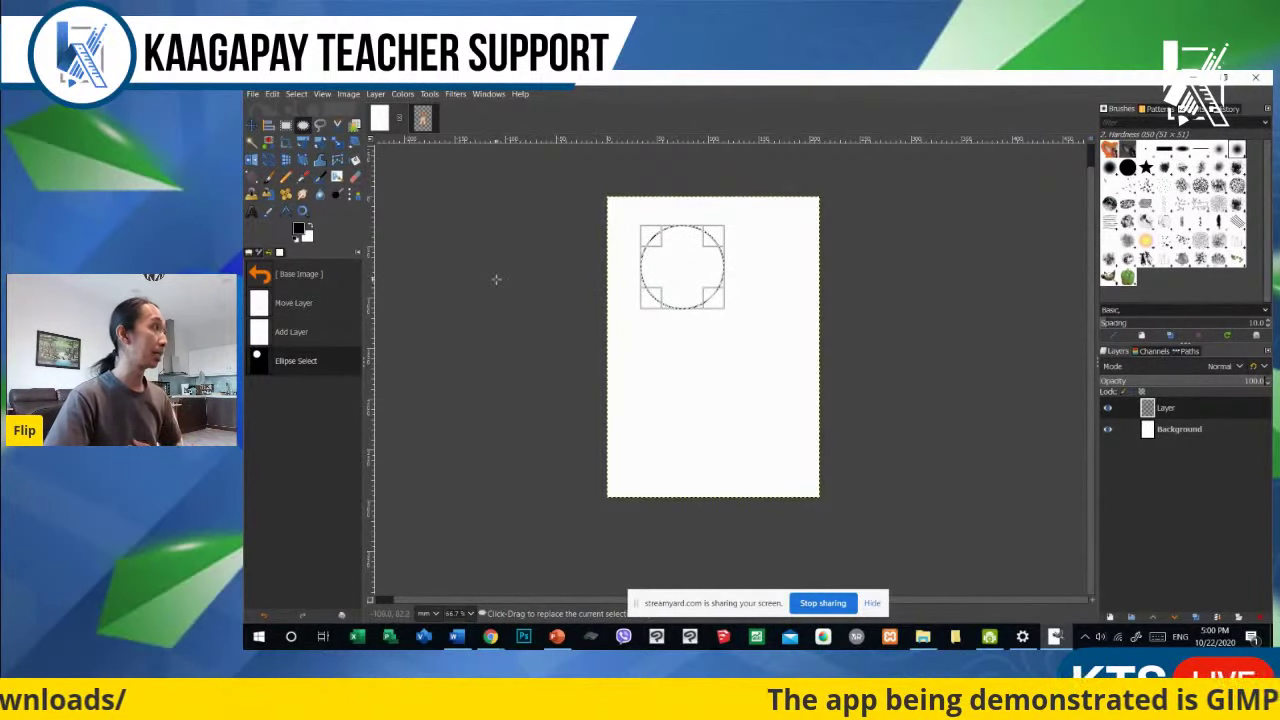
Step: Bucket-fill the circle selection with black and clear the selection
left_click(354, 160)
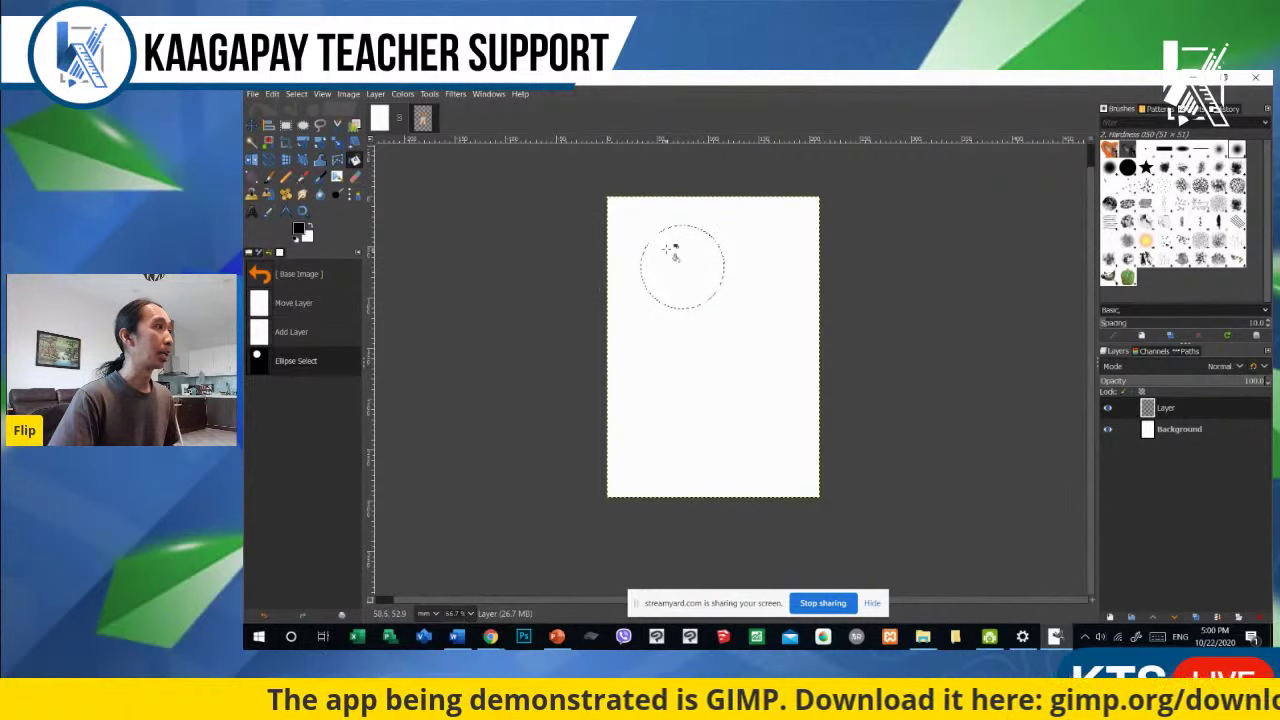
left_click(688, 270)
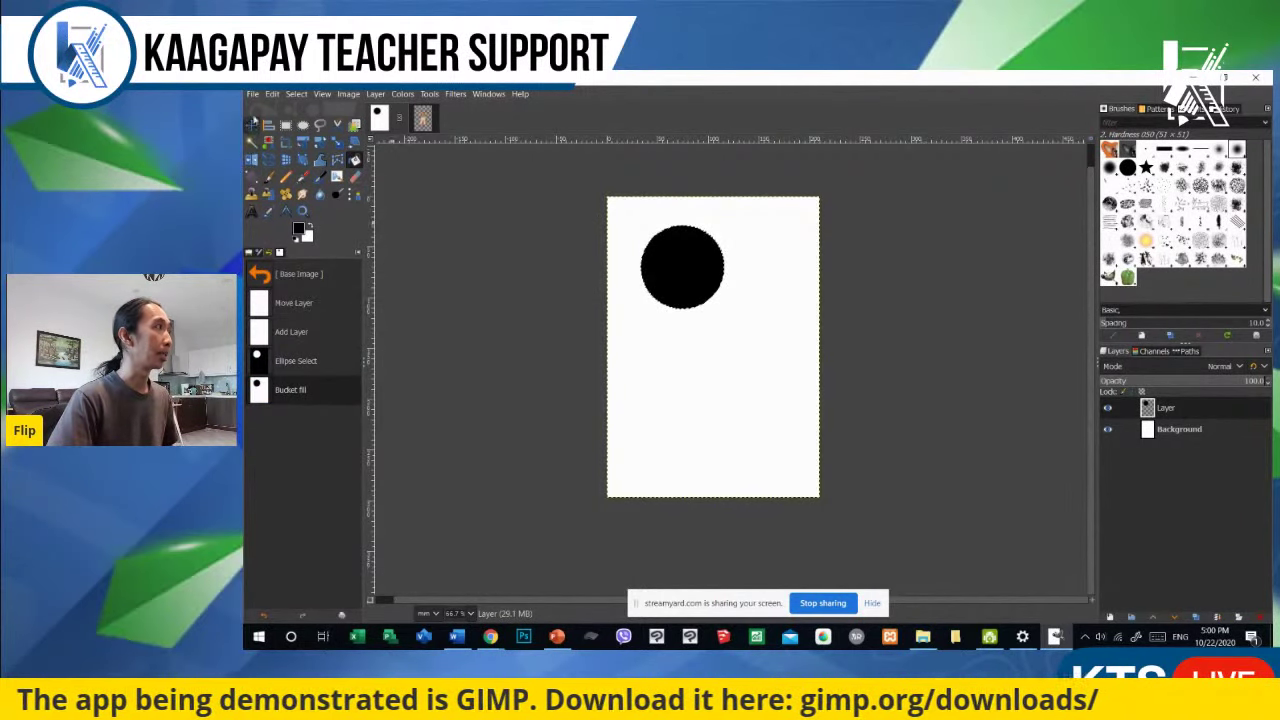
key("m")
key("ctrl+shift+a")
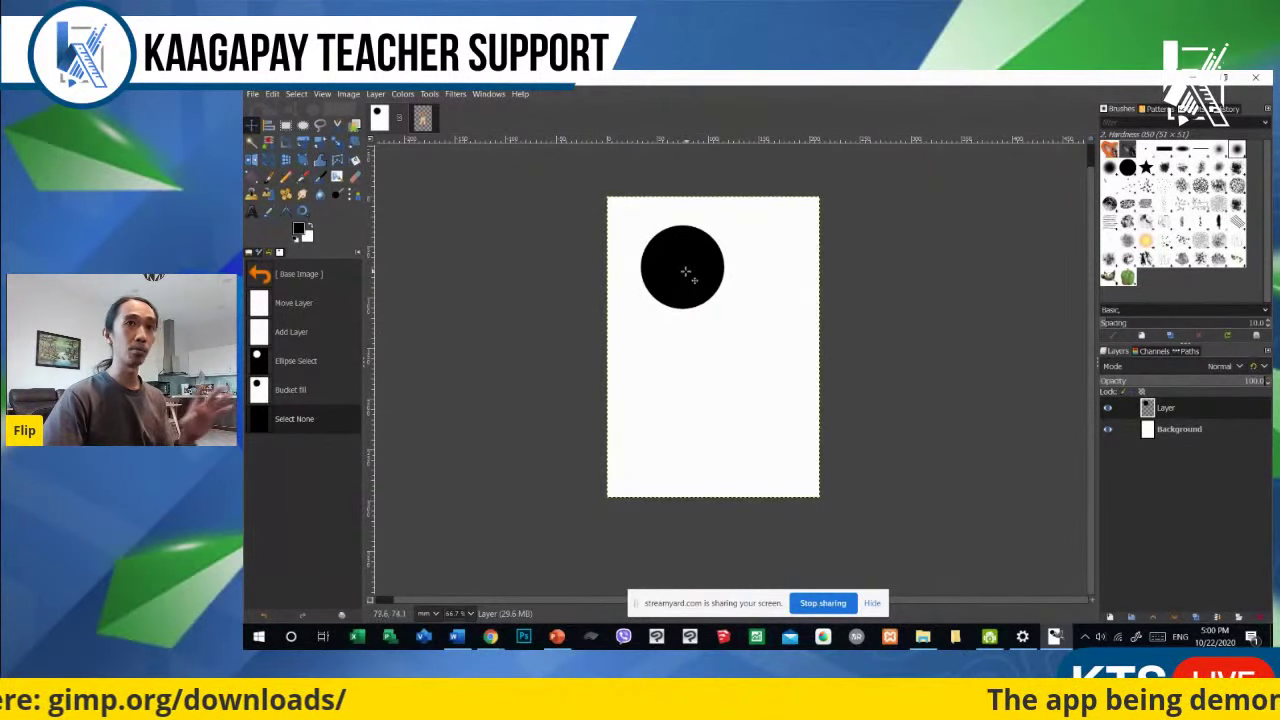
Step: Test moving the circle, undo the move, and select the black circle with Fuzzy Select
left_click_drag(685, 265, 705, 281)
key("ctrl+z")
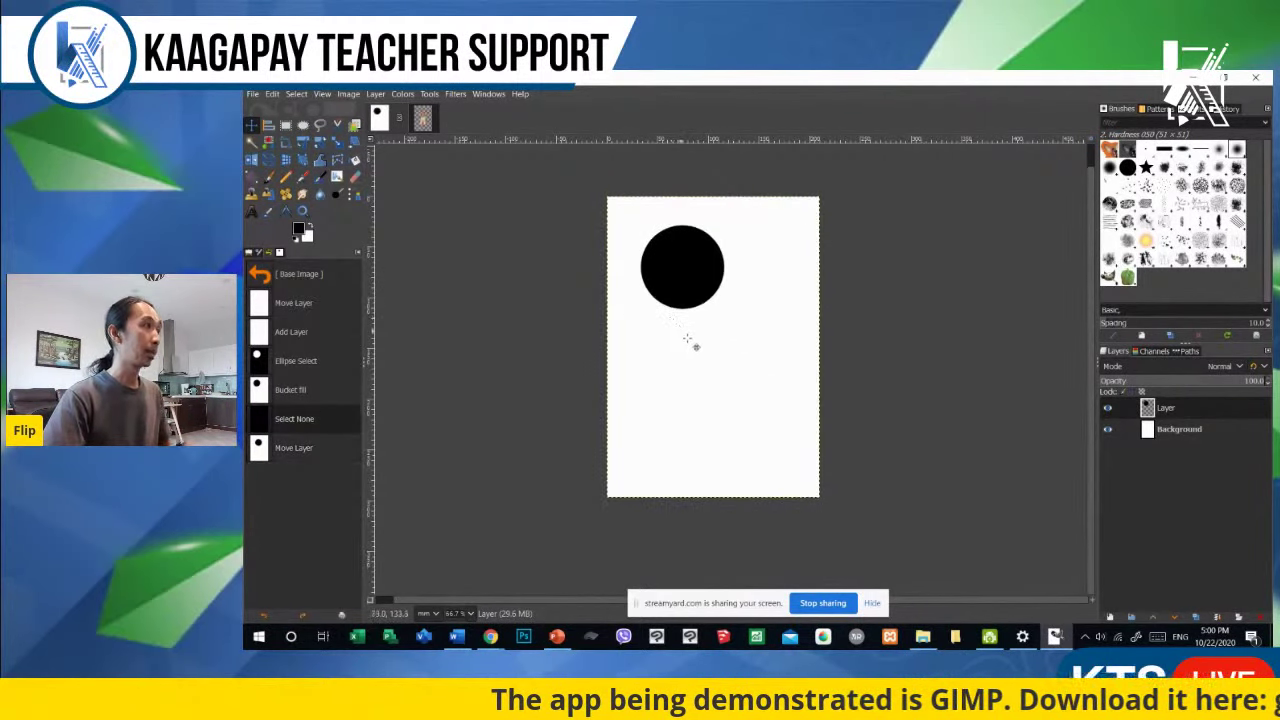
key("e")
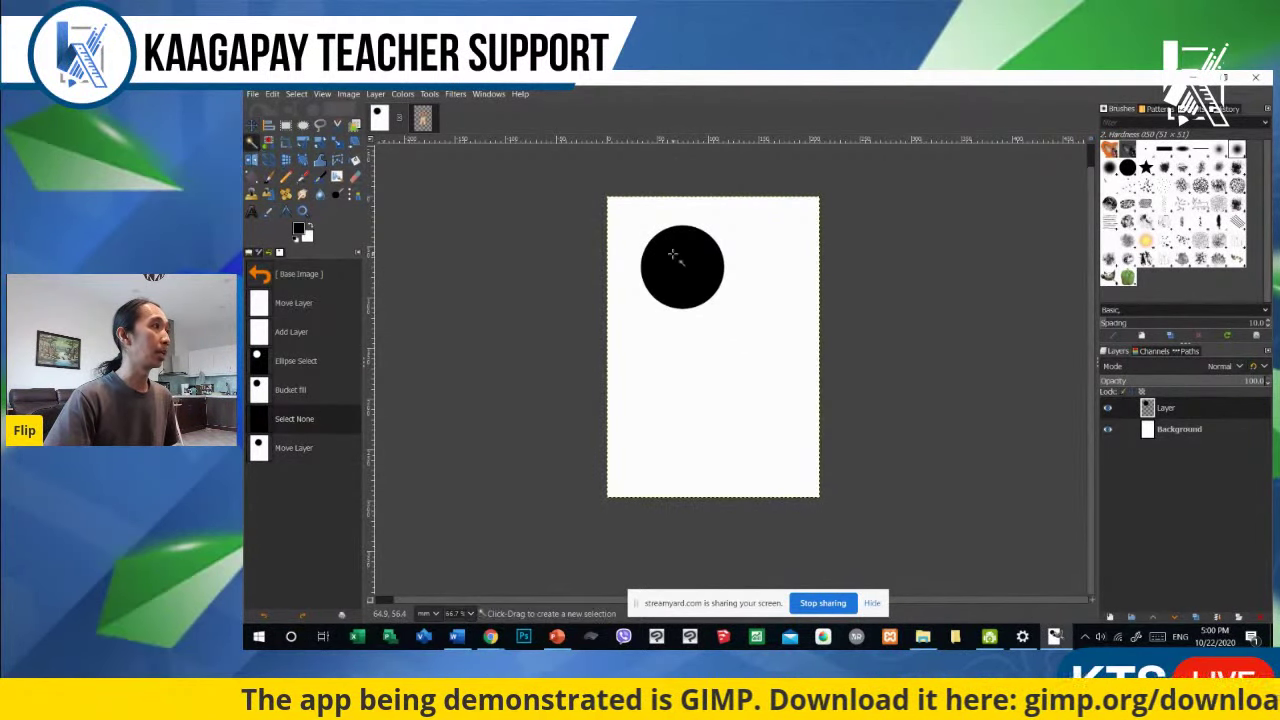
left_click(673, 256)
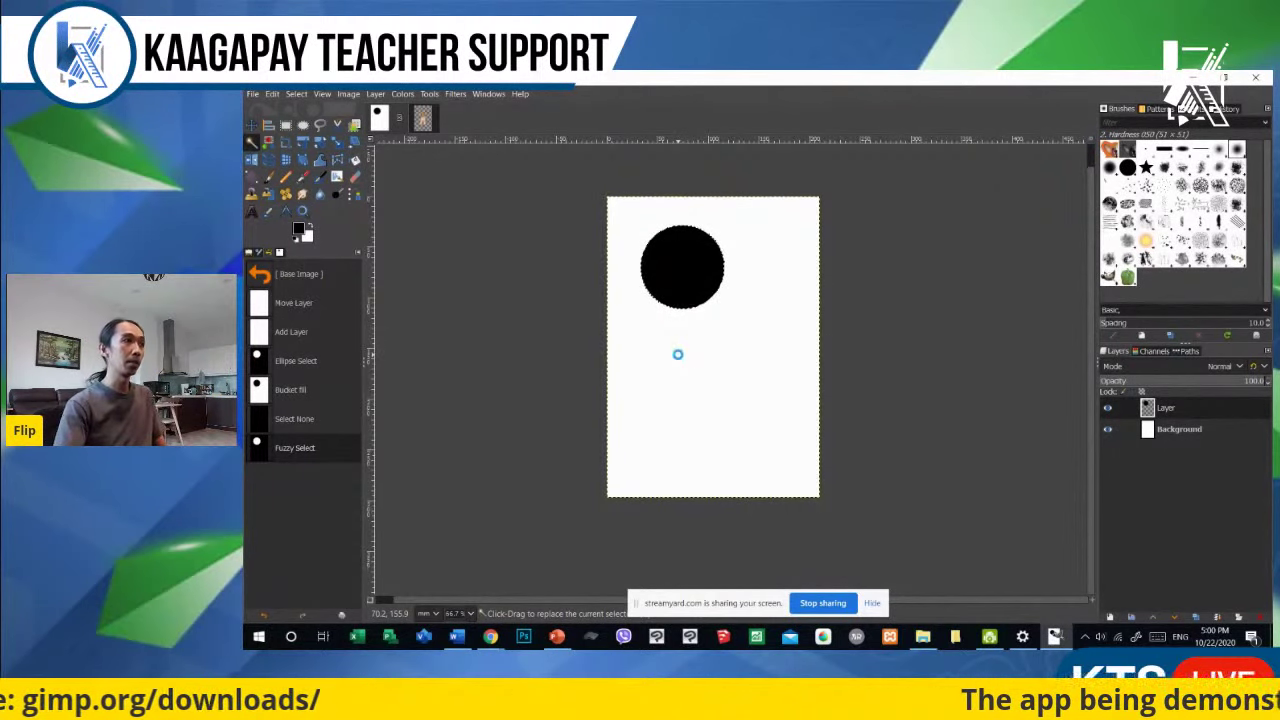
Step: Reselect the white area and the black circle, briefly hiding and reshowing both layers
left_click(679, 356)
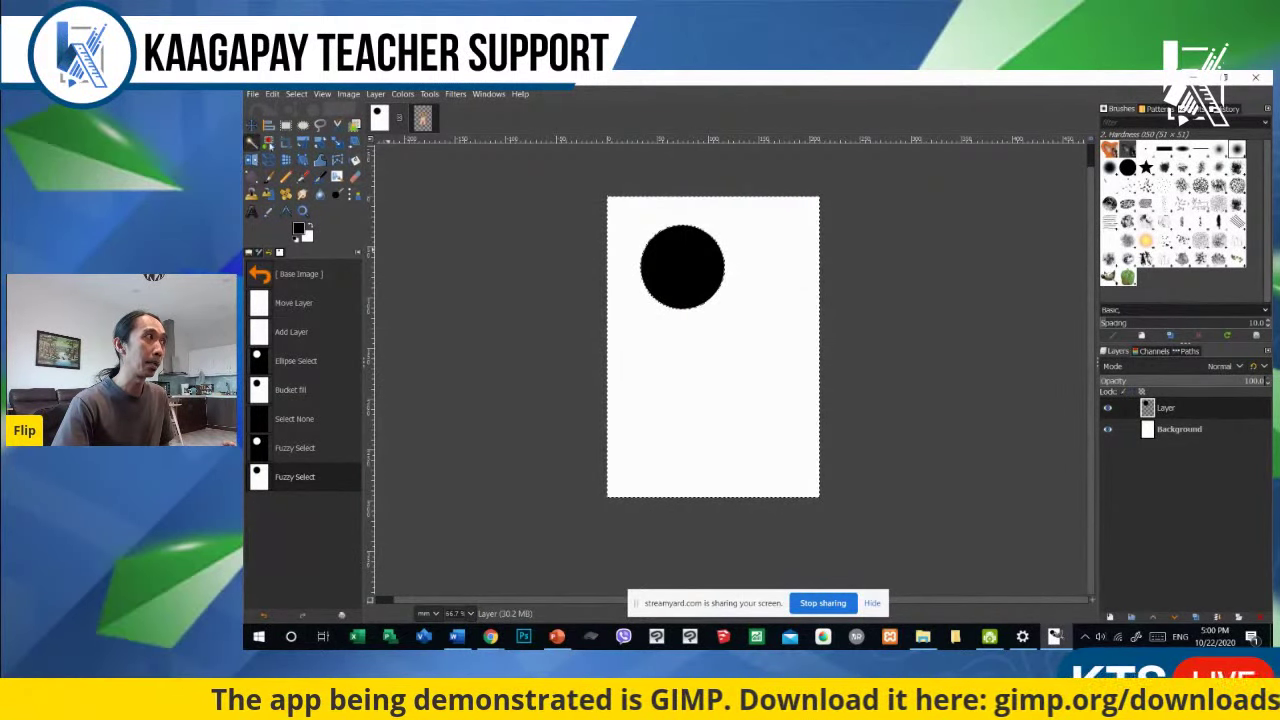
left_click(665, 266)
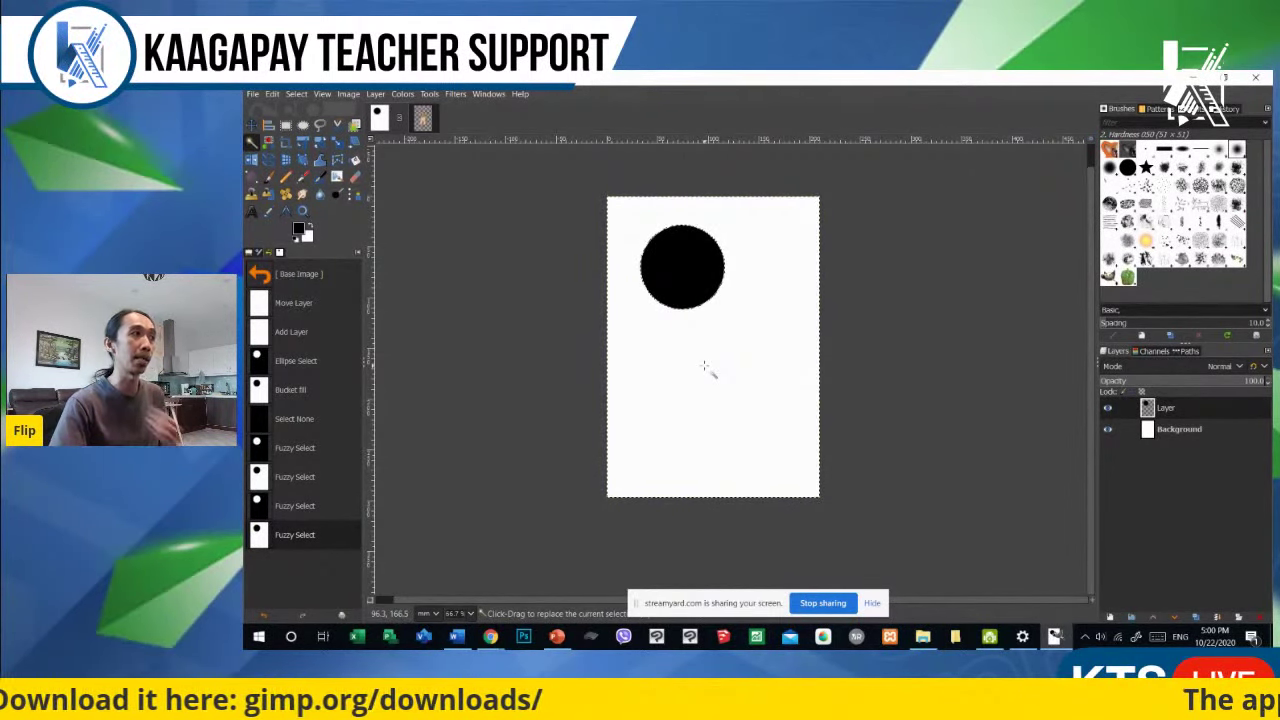
left_click(1107, 409)
left_click(1107, 429)
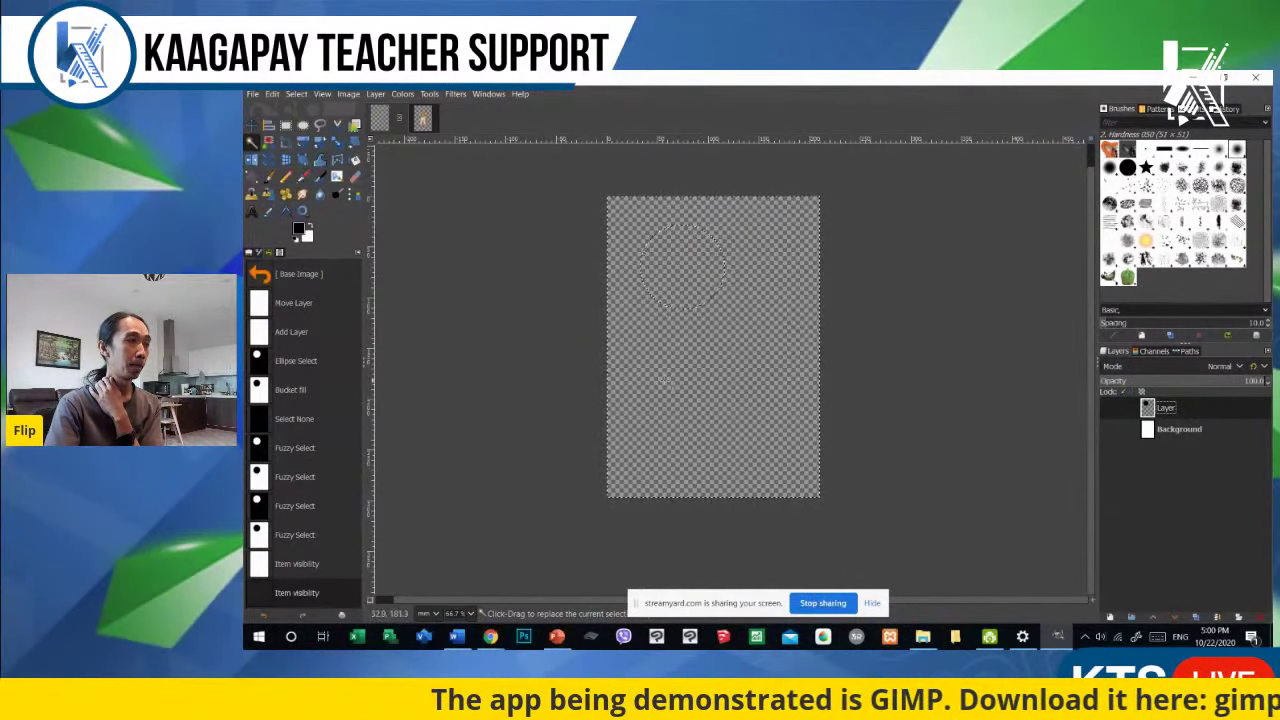
left_click(1109, 430)
left_click(1110, 409)
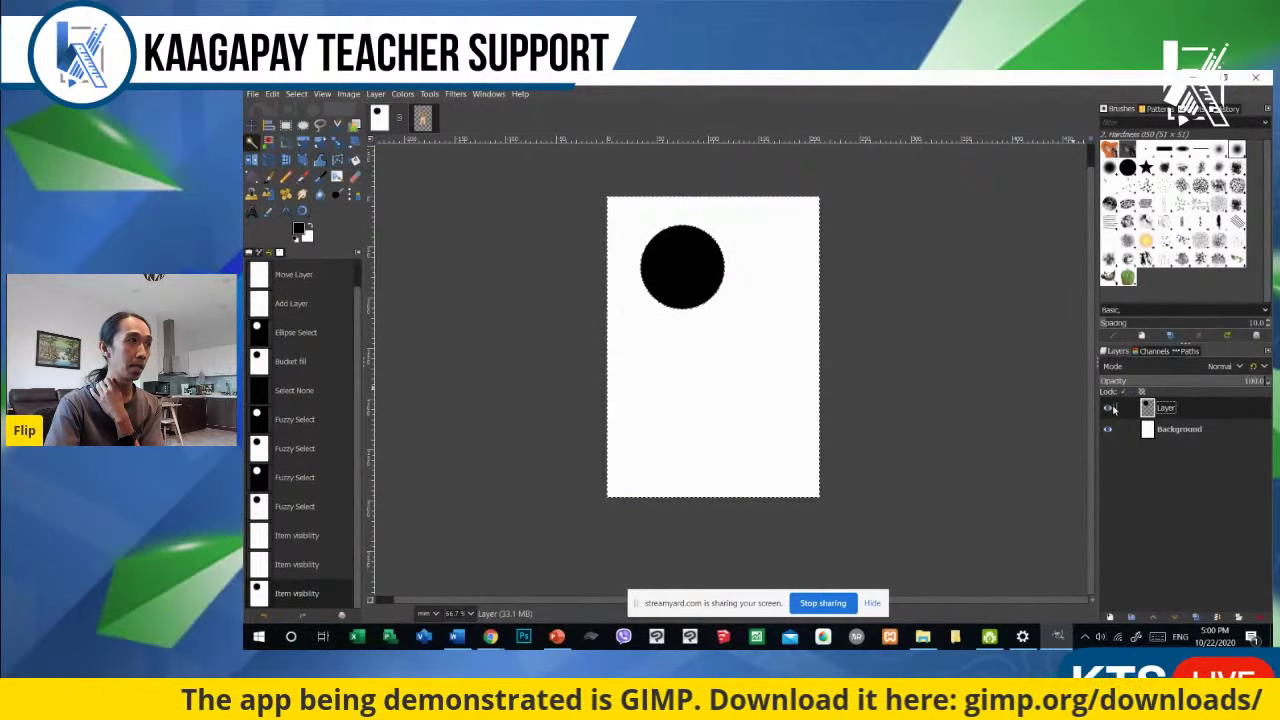
Step: Invert a colour selection around the circle, then clear all selections
left_click(515, 242)
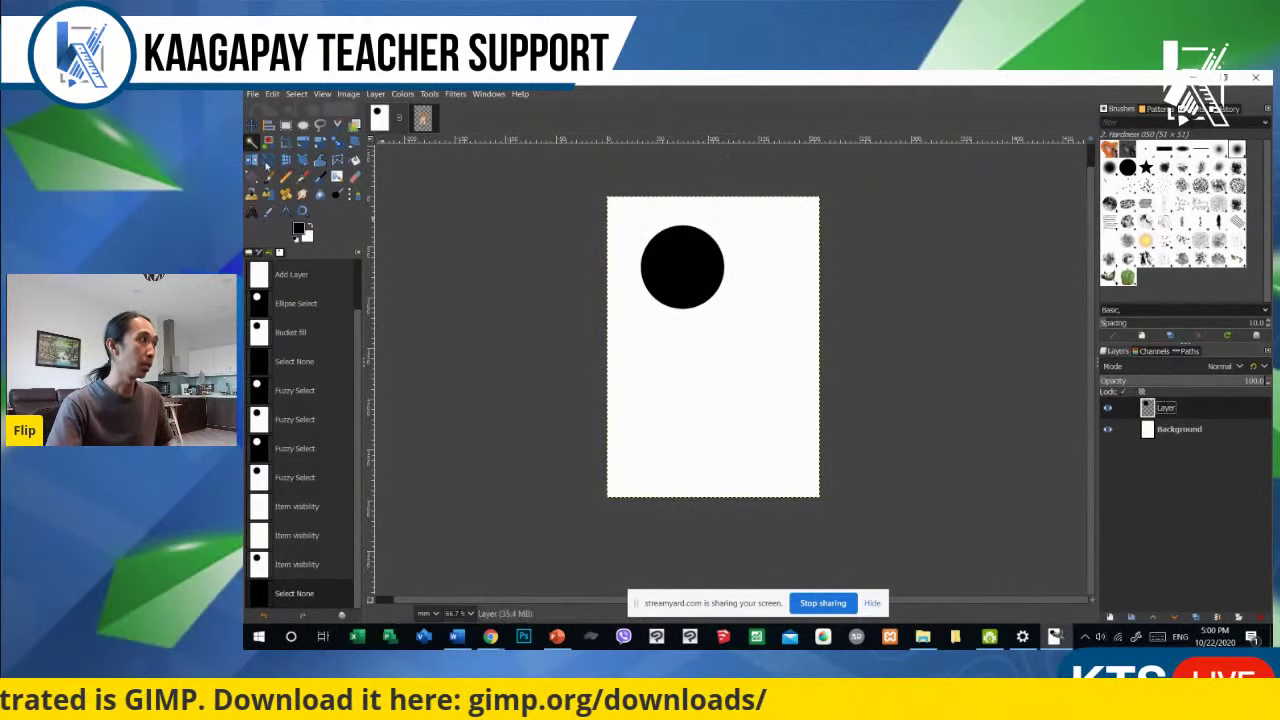
left_click(693, 262)
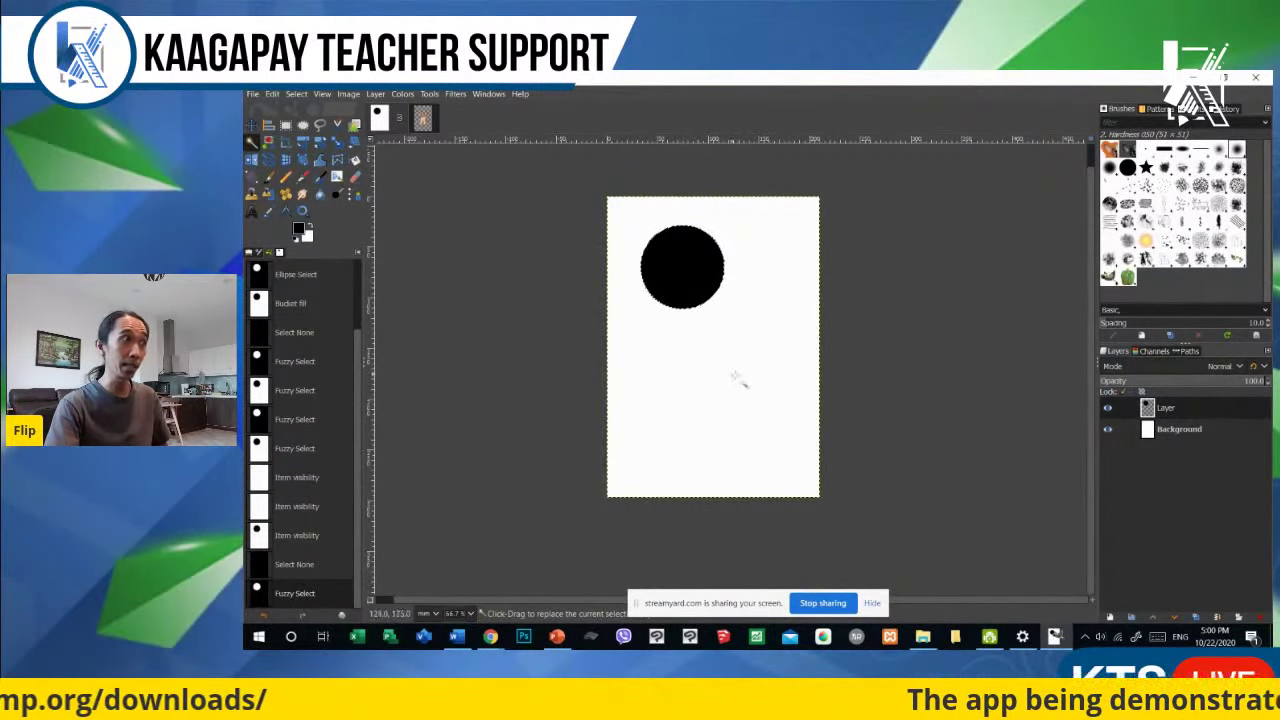
key("ctrl+i")
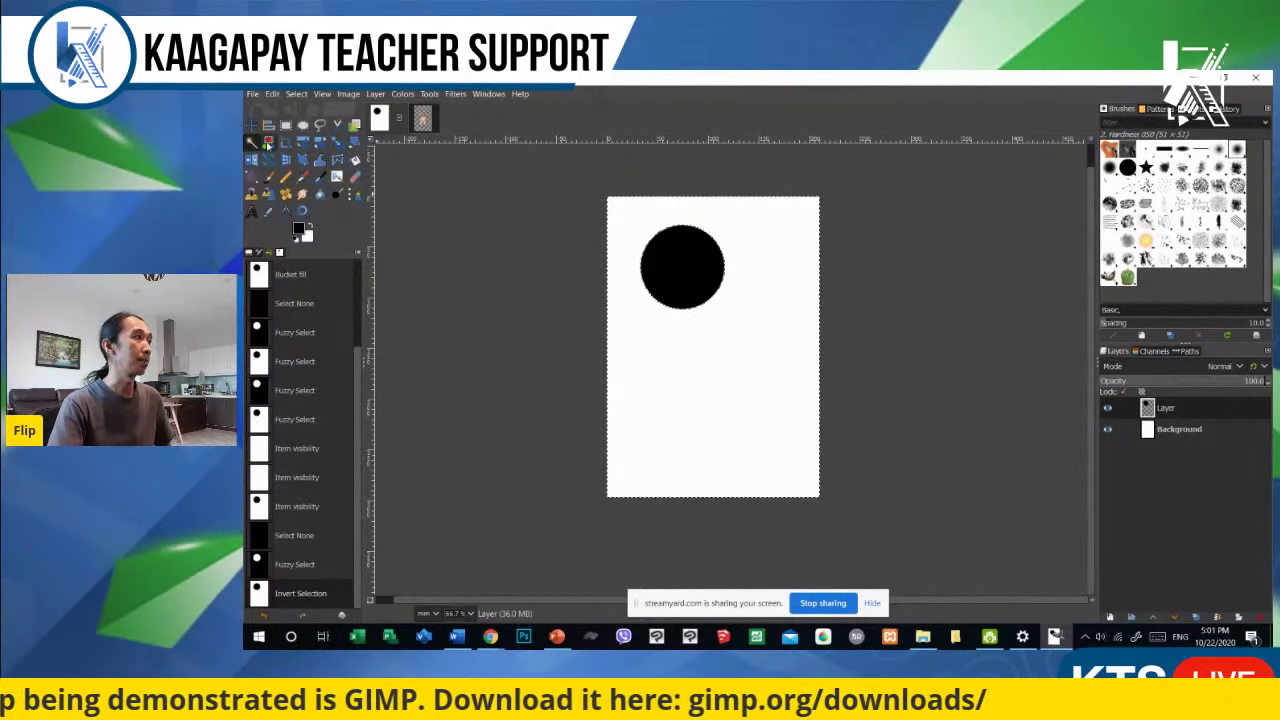
left_click(269, 146)
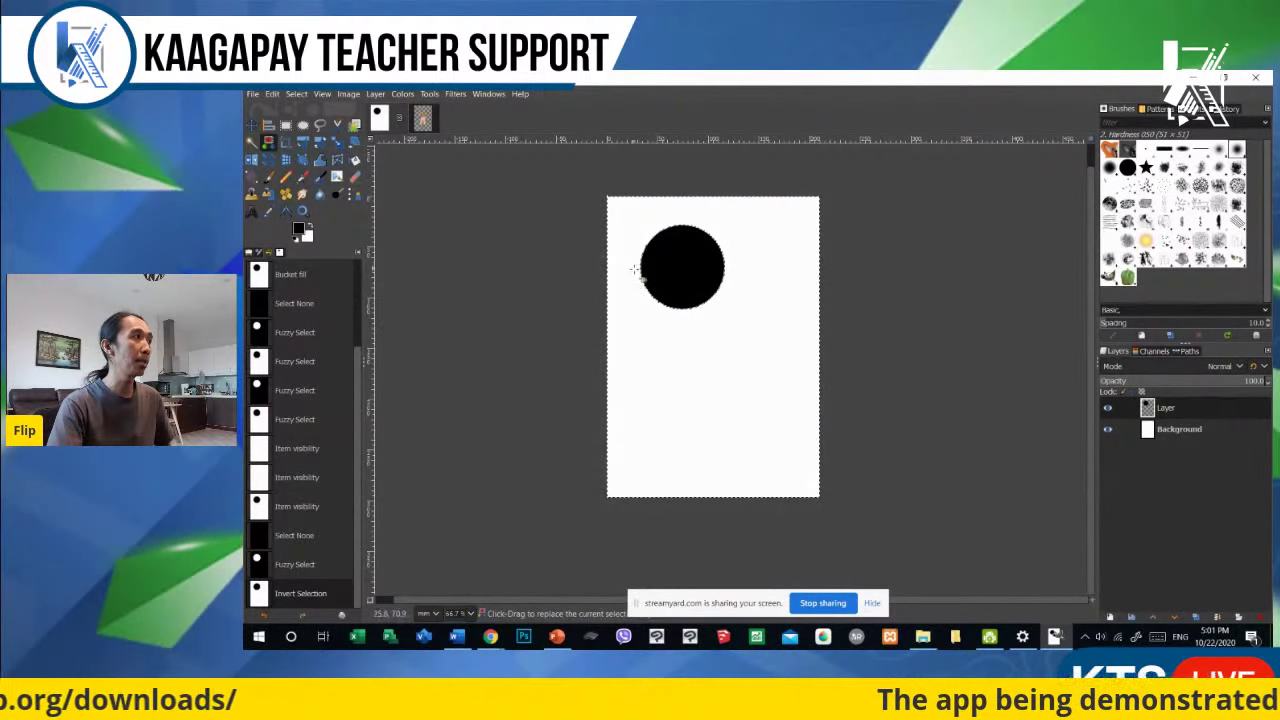
key("ctrl+shift+a")
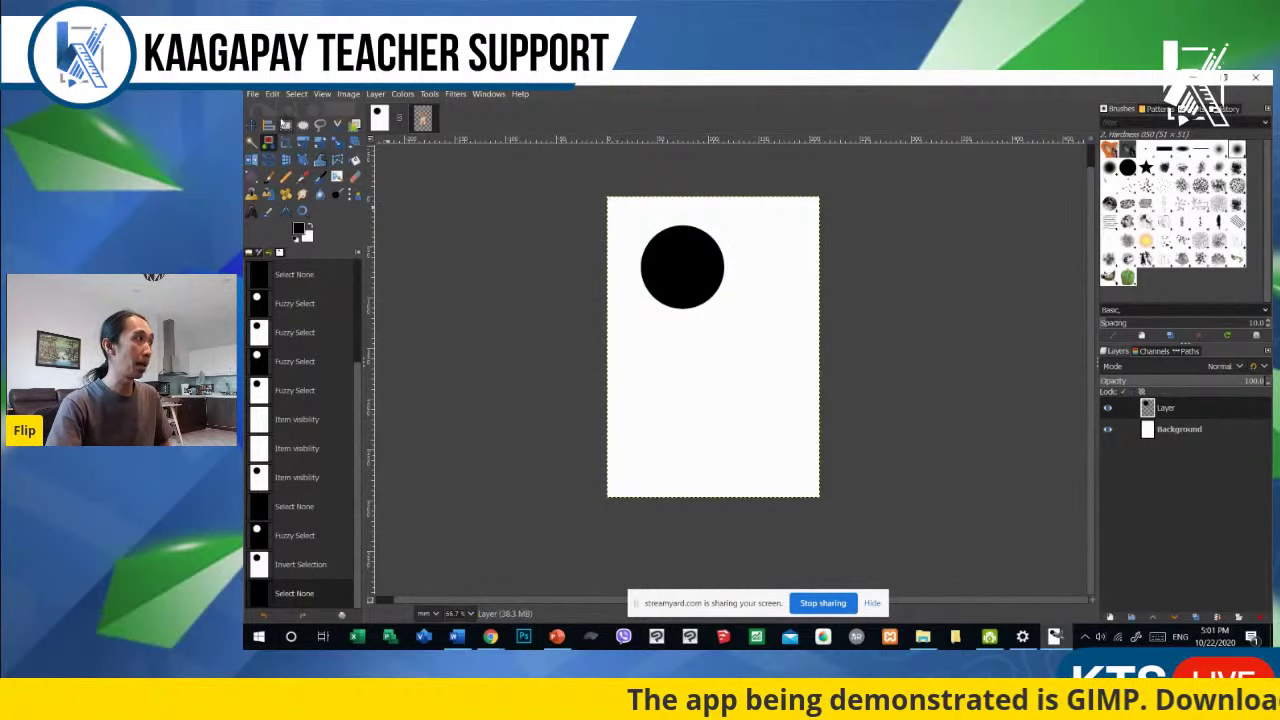
Step: Select a smaller circle below the first one and fill it with black
left_click(303, 125)
left_click_drag(657, 348, 714, 405)
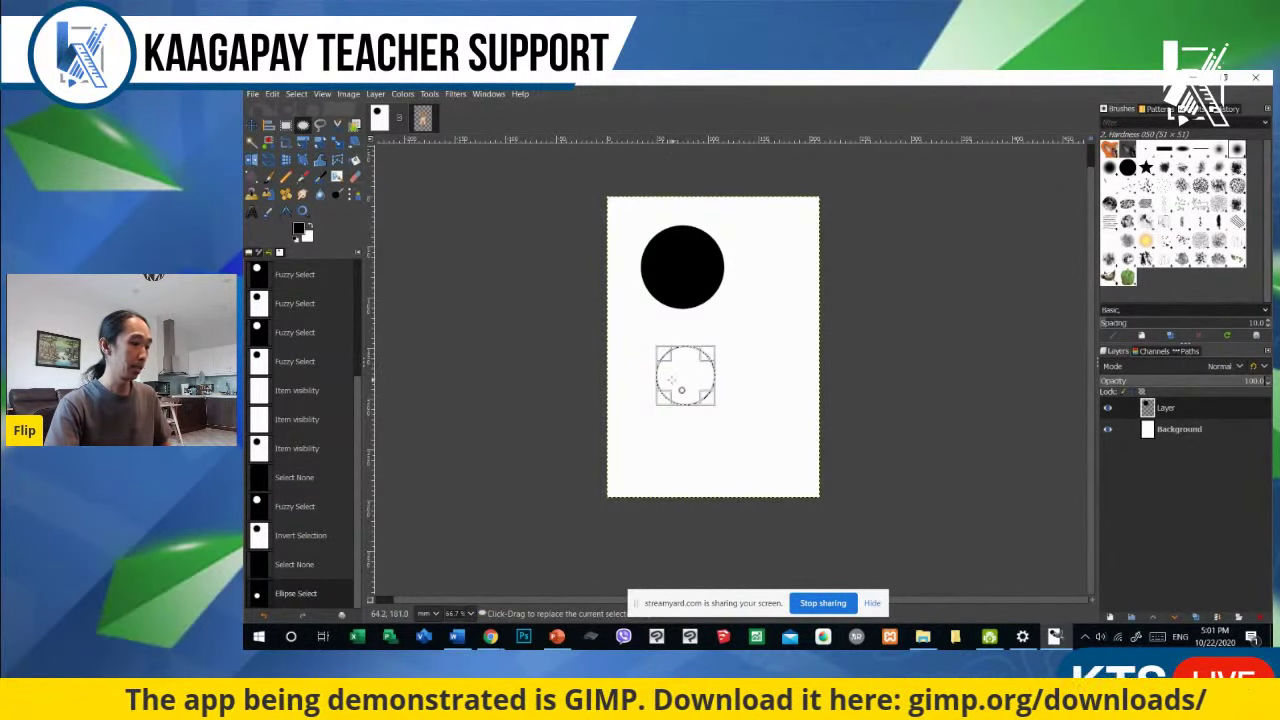
key("ctrl+comma")
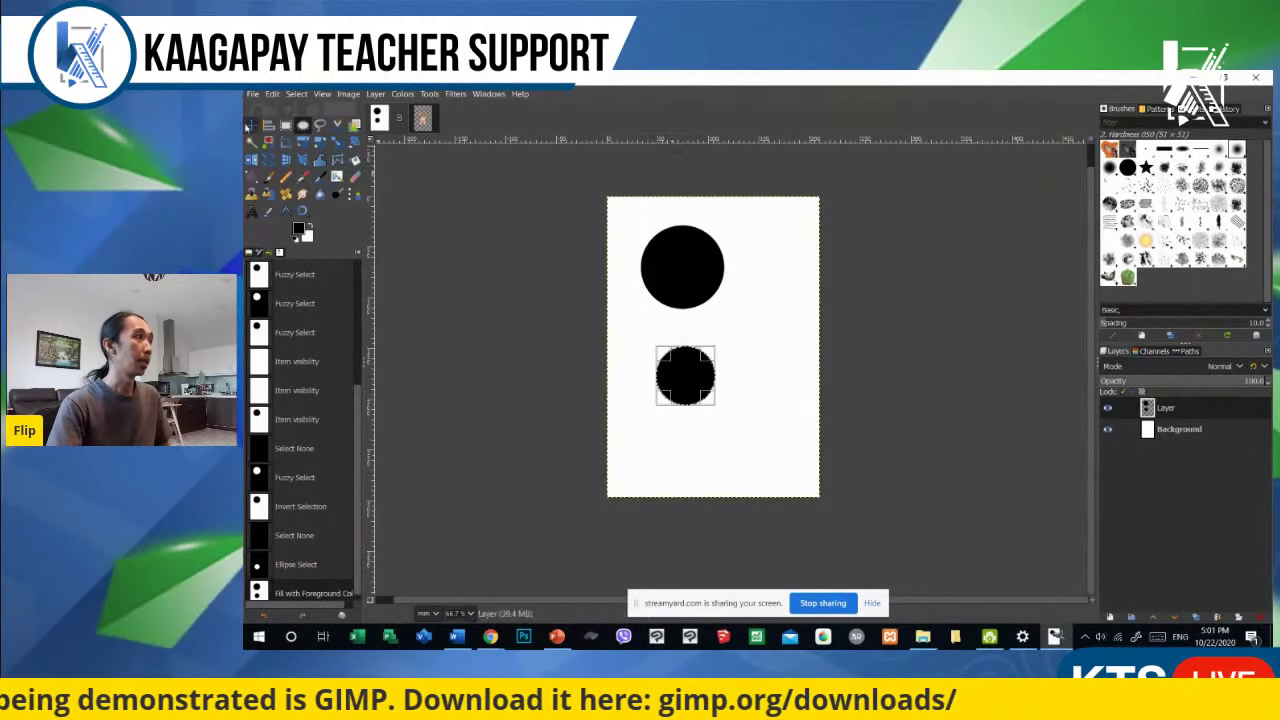
left_click(749, 343)
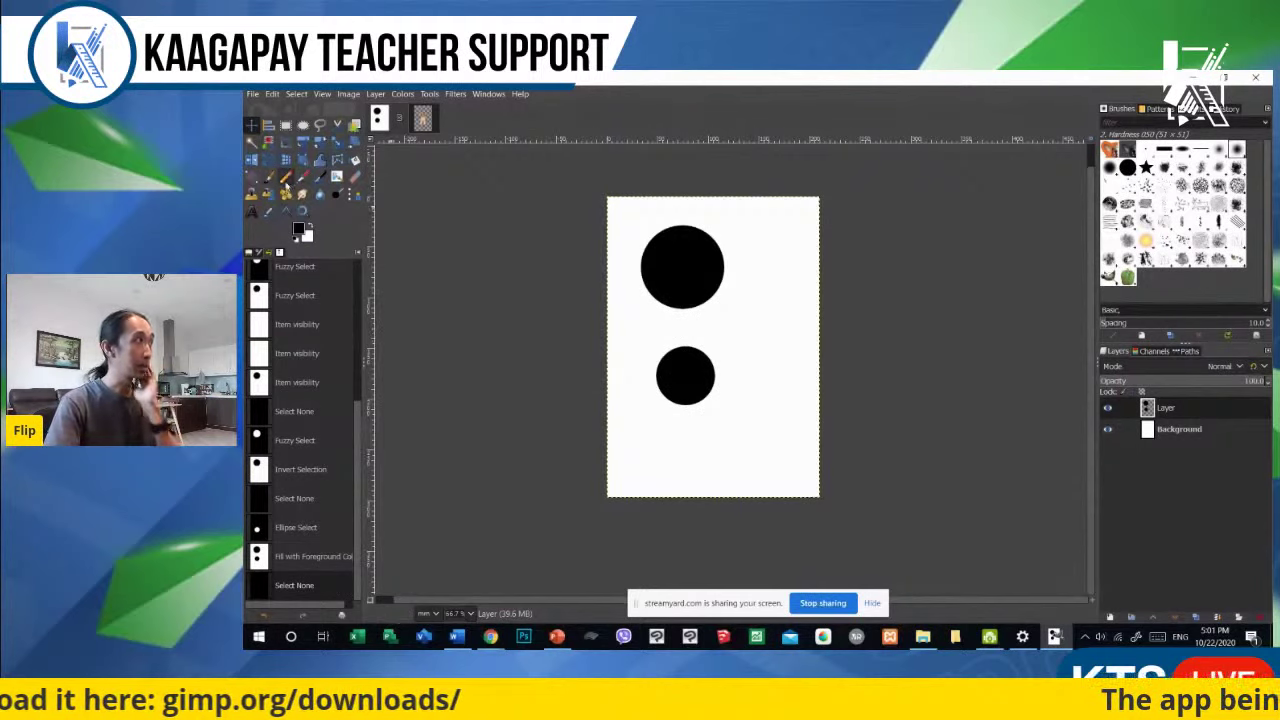
Step: Select a rectangle between the circles, fill it with red ff0000, and deselect
left_click(285, 125)
left_click_drag(721, 321, 804, 370)
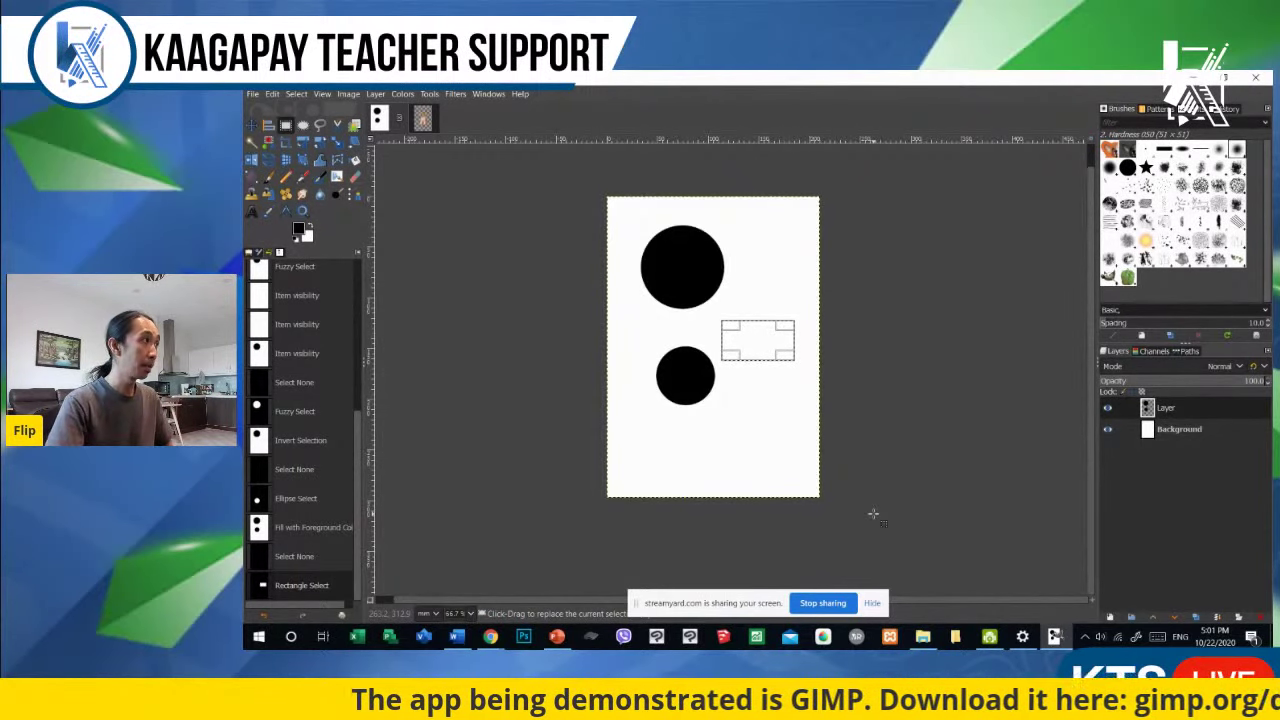
left_click(300, 230)
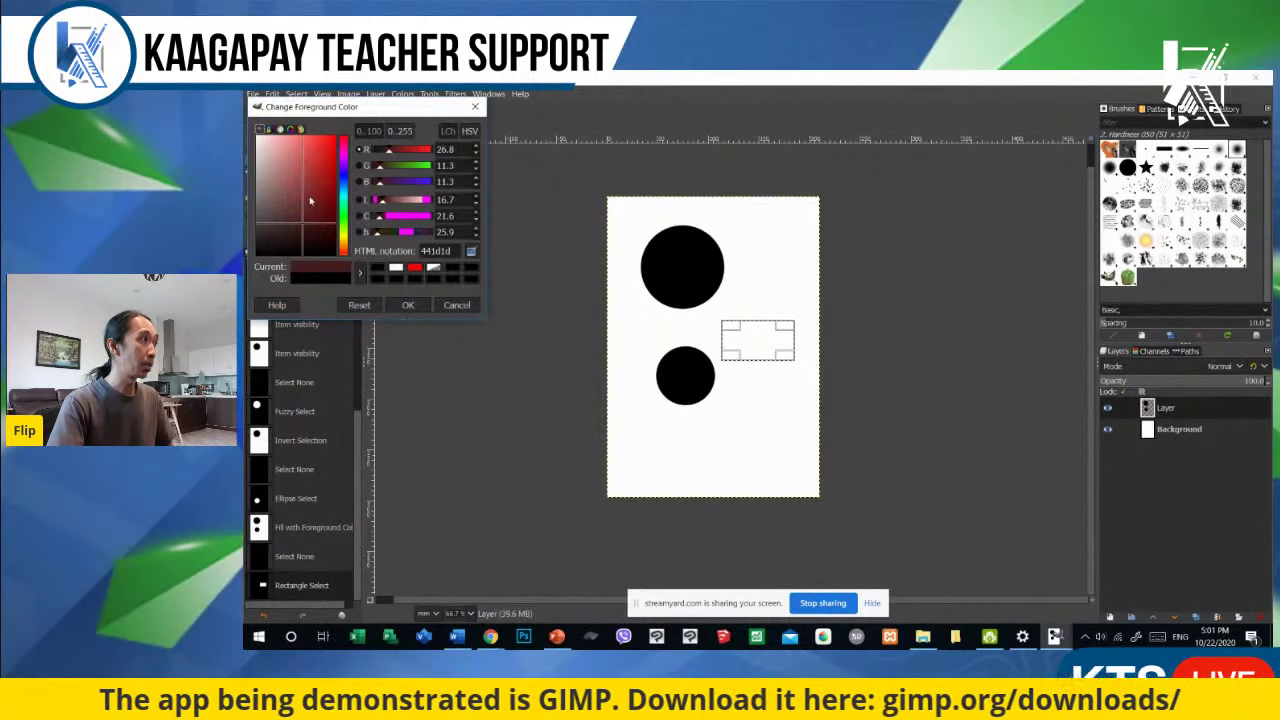
left_click_drag(312, 200, 338, 137)
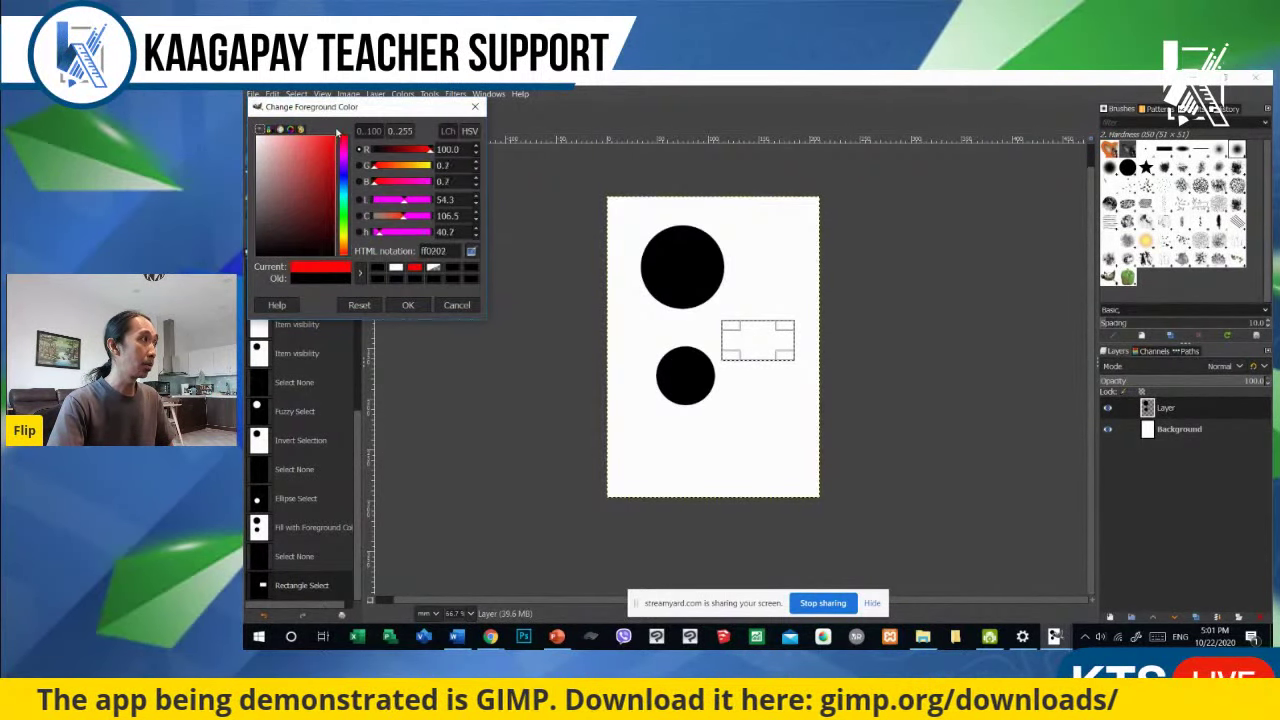
left_click(408, 305)
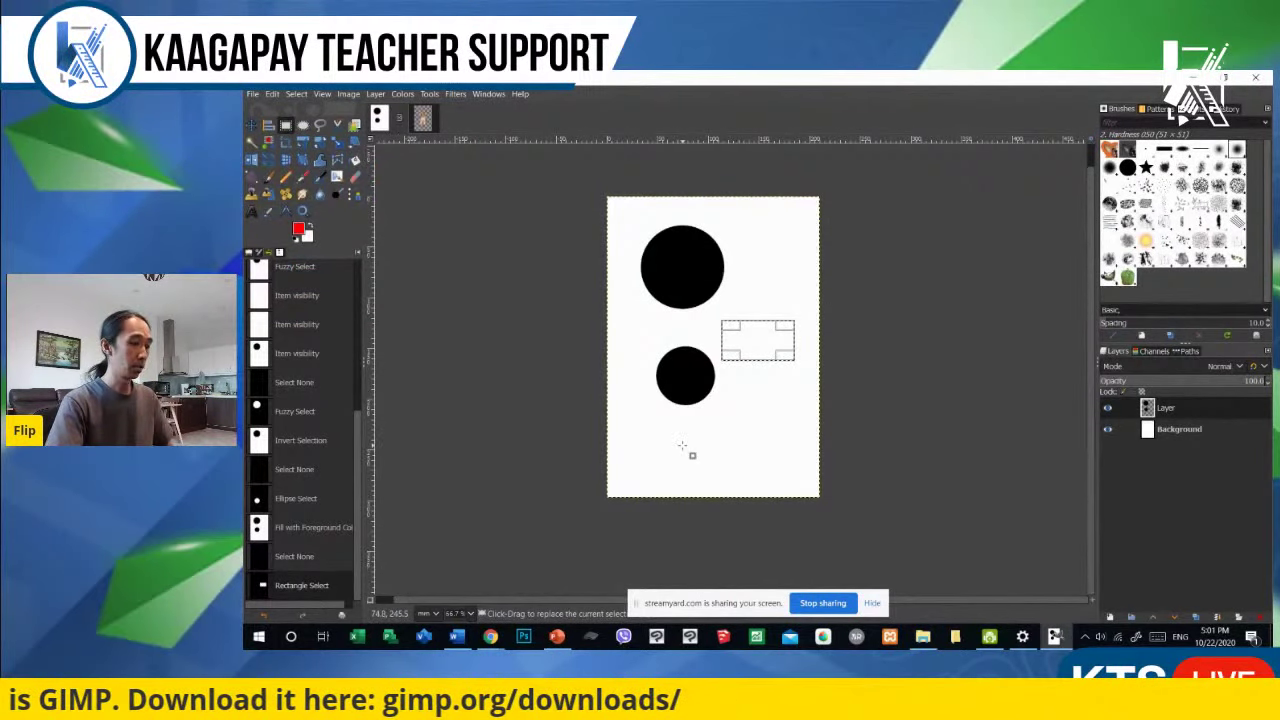
key("ctrl+comma")
key("m")
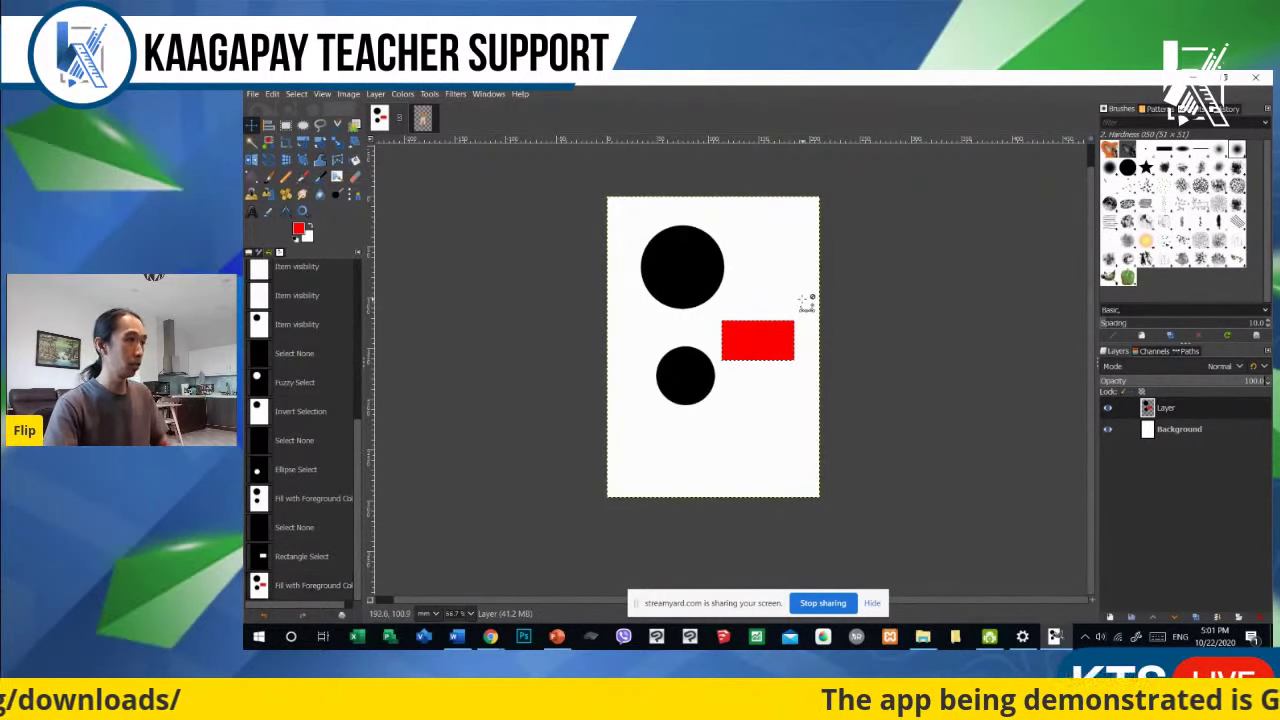
key("ctrl+shift+a")
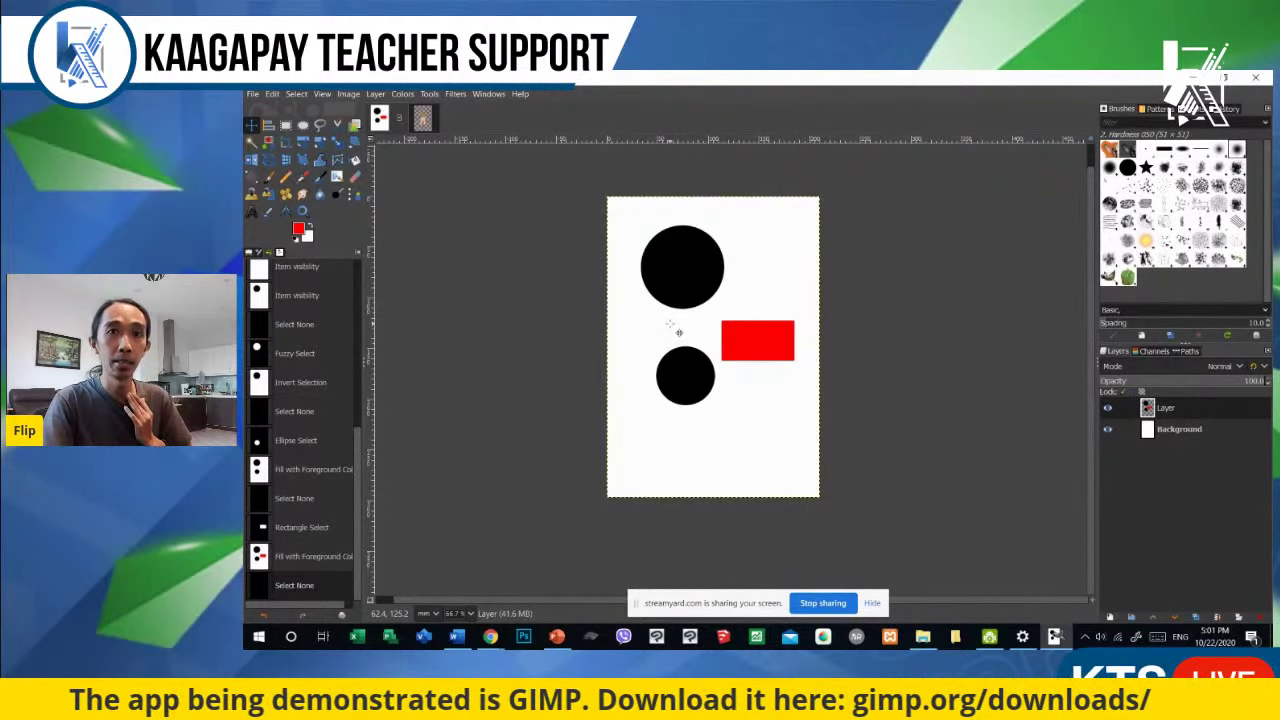
left_click(268, 143)
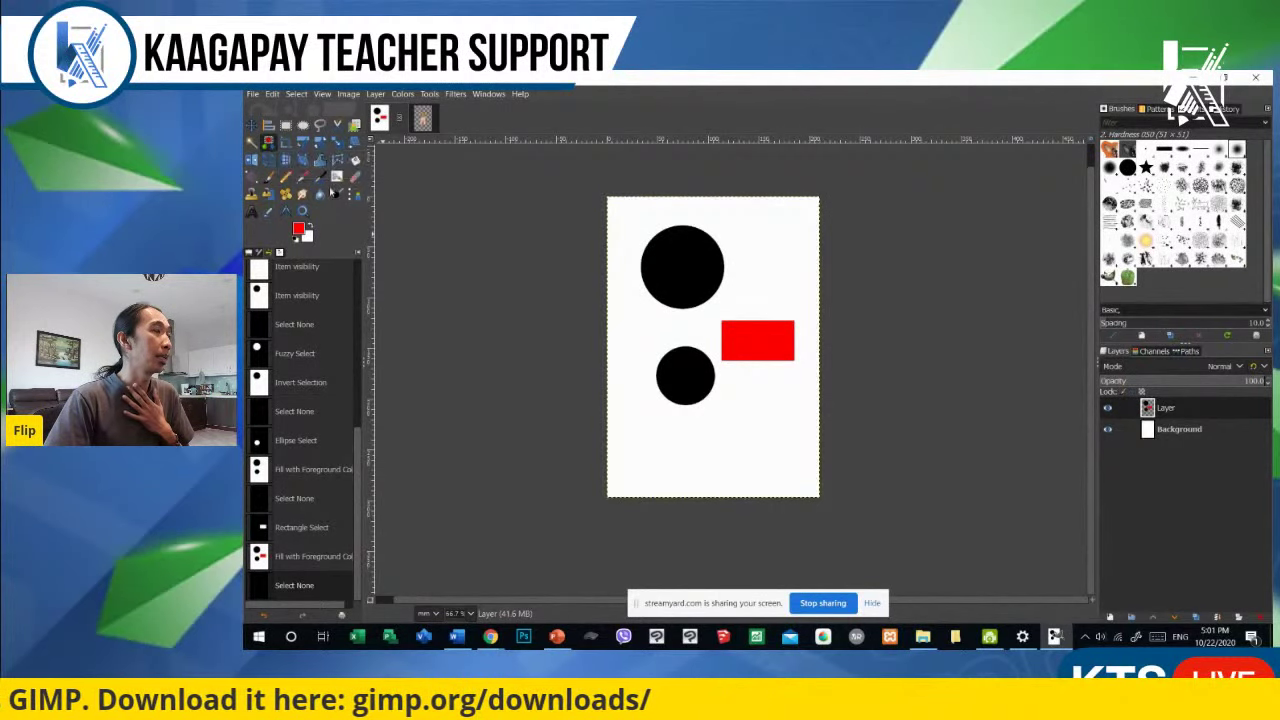
left_click(688, 265)
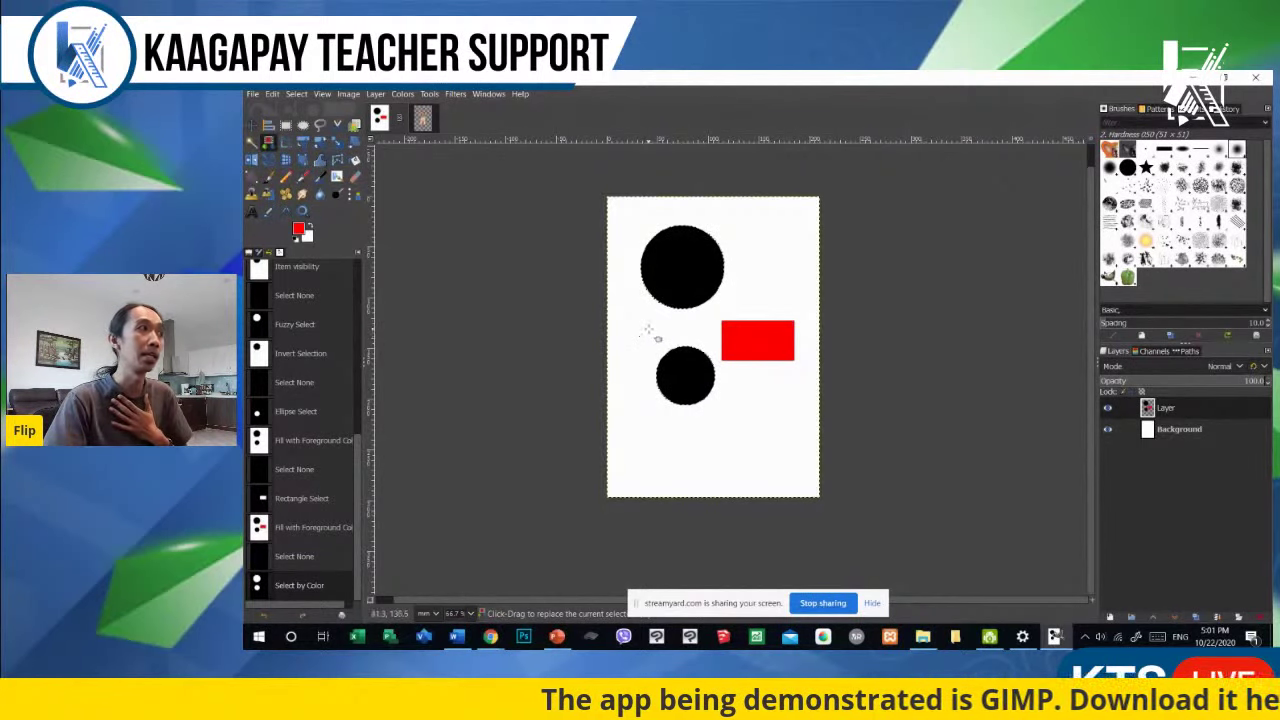
key("m")
mouse_move(678, 281)
left_mouse_down()
mouse_move(675, 295)
mouse_move(680, 271)
mouse_move(682, 282)
left_mouse_up()
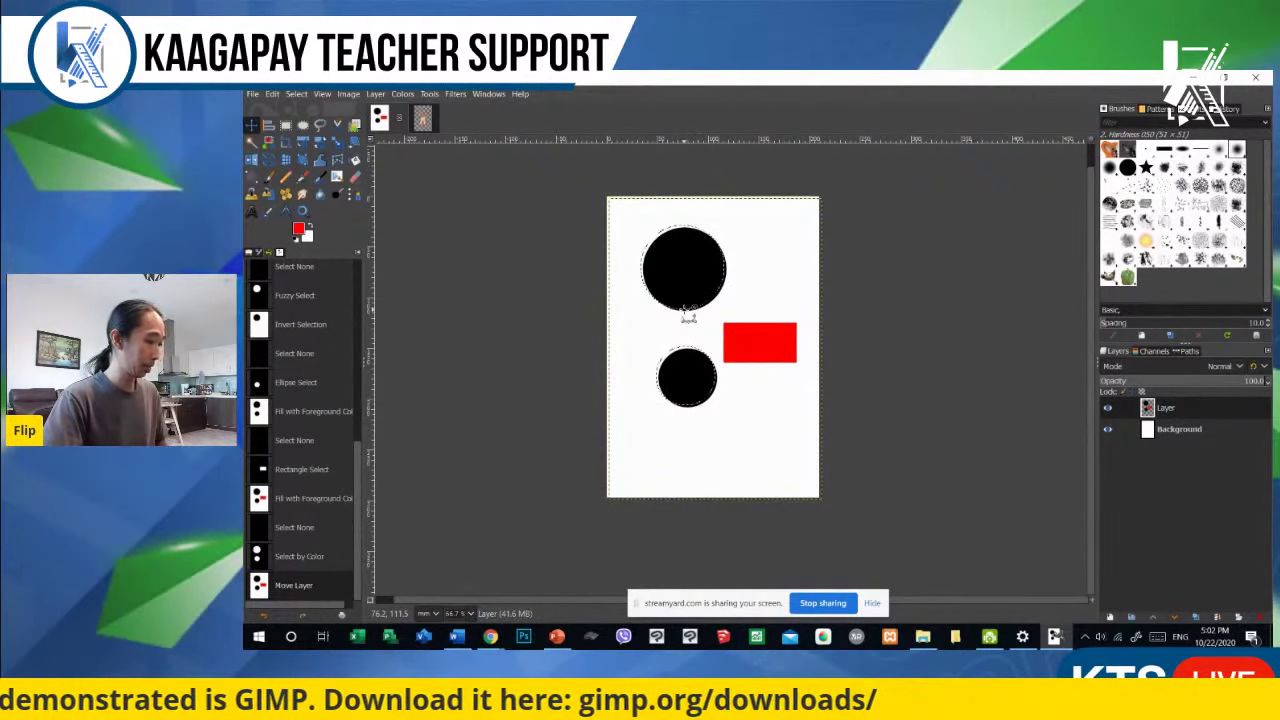
key("ctrl+z")
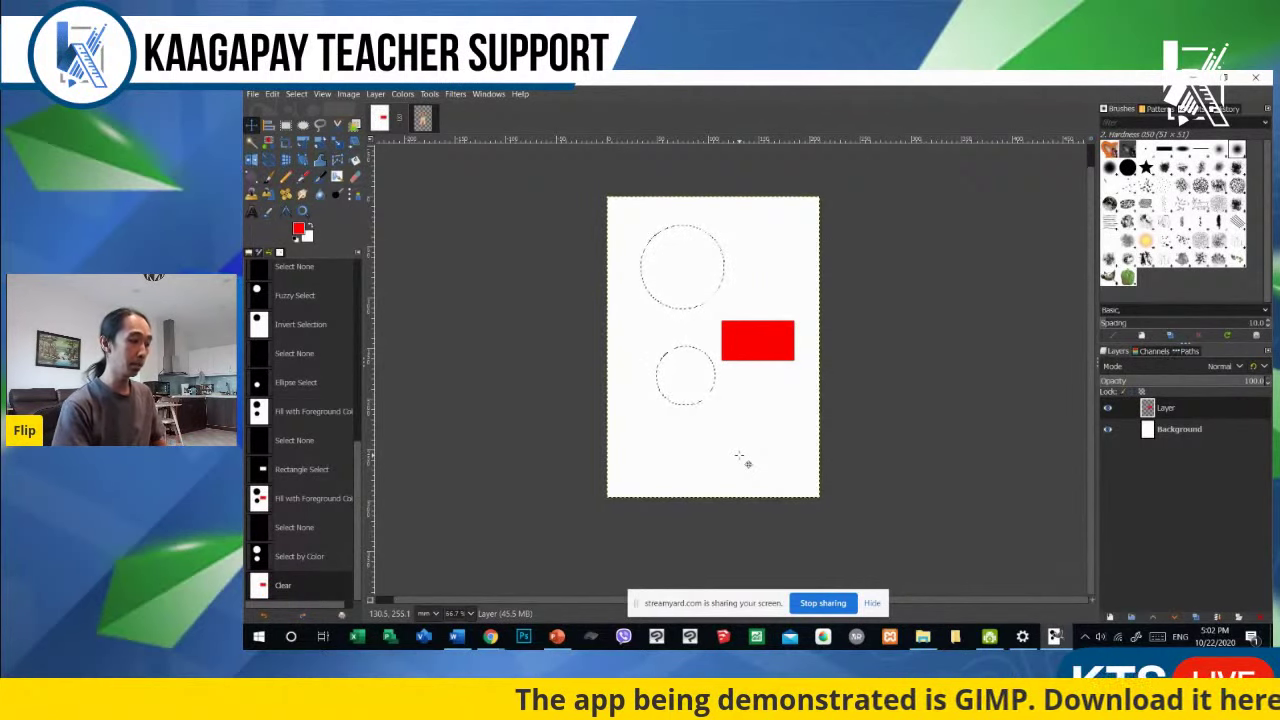
key("shift+ctrl+a")
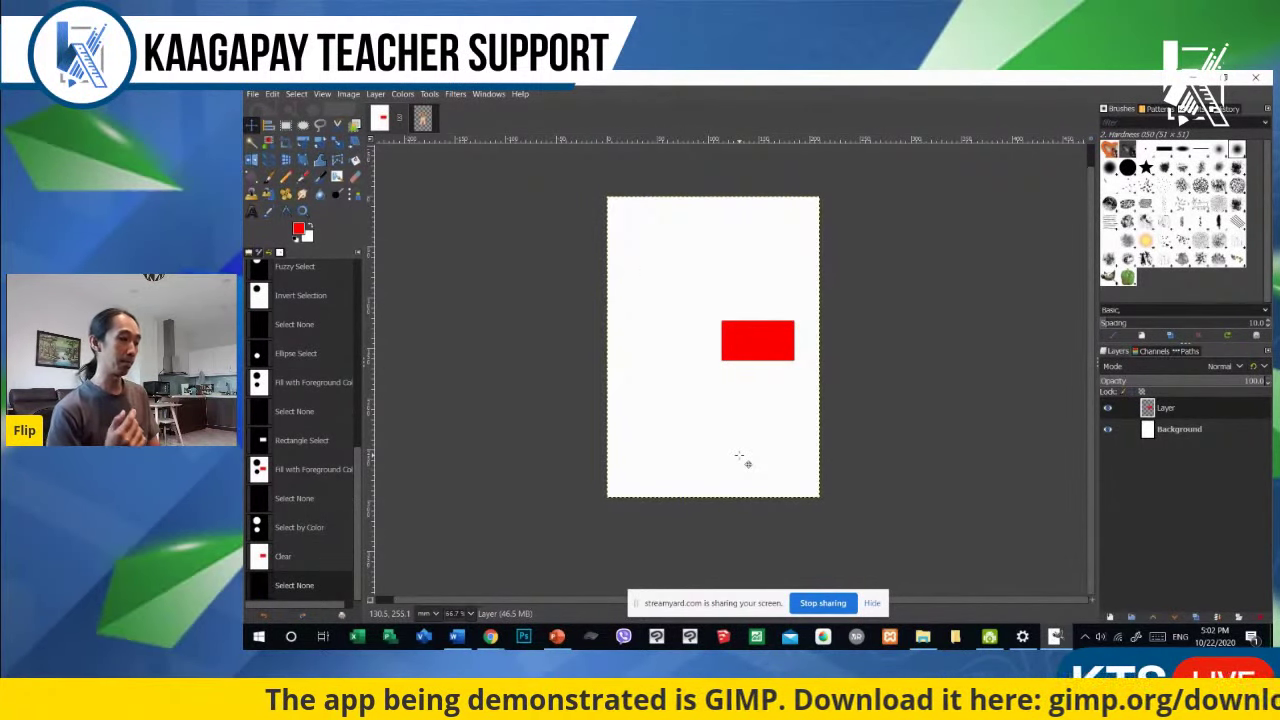
key("ctrl+z")
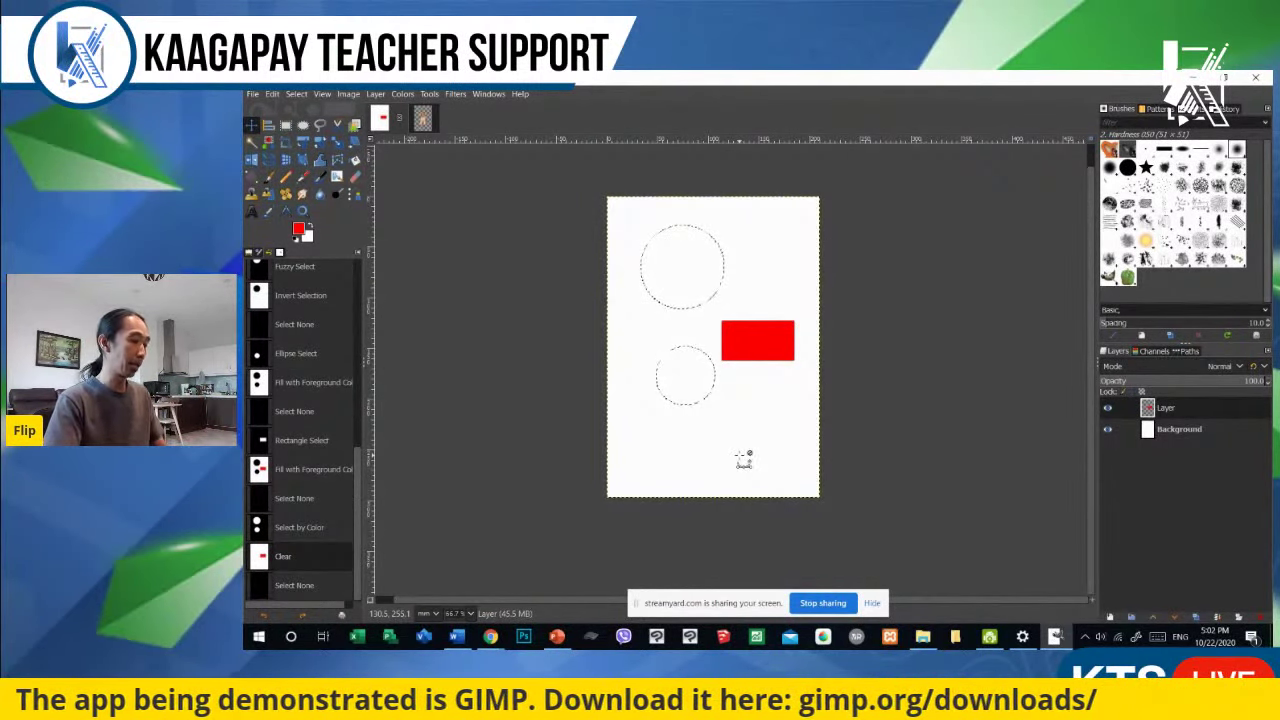
key("ctrl+z")
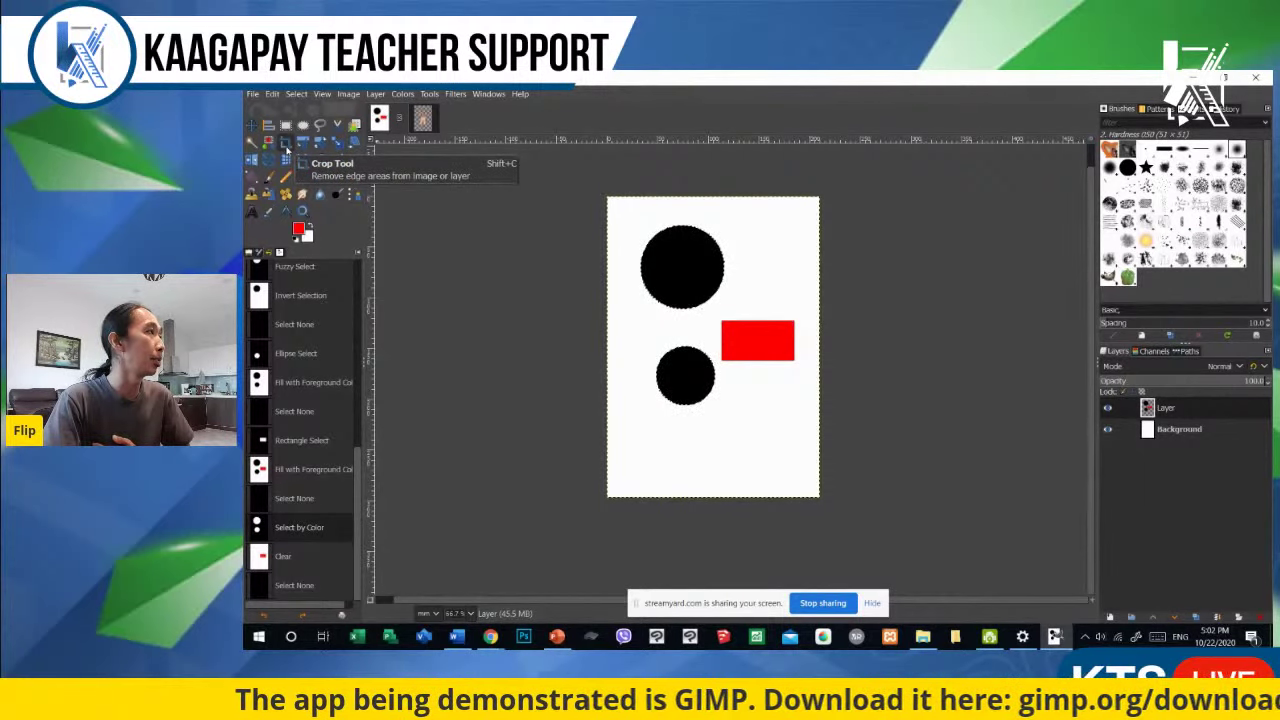
left_click(285, 142)
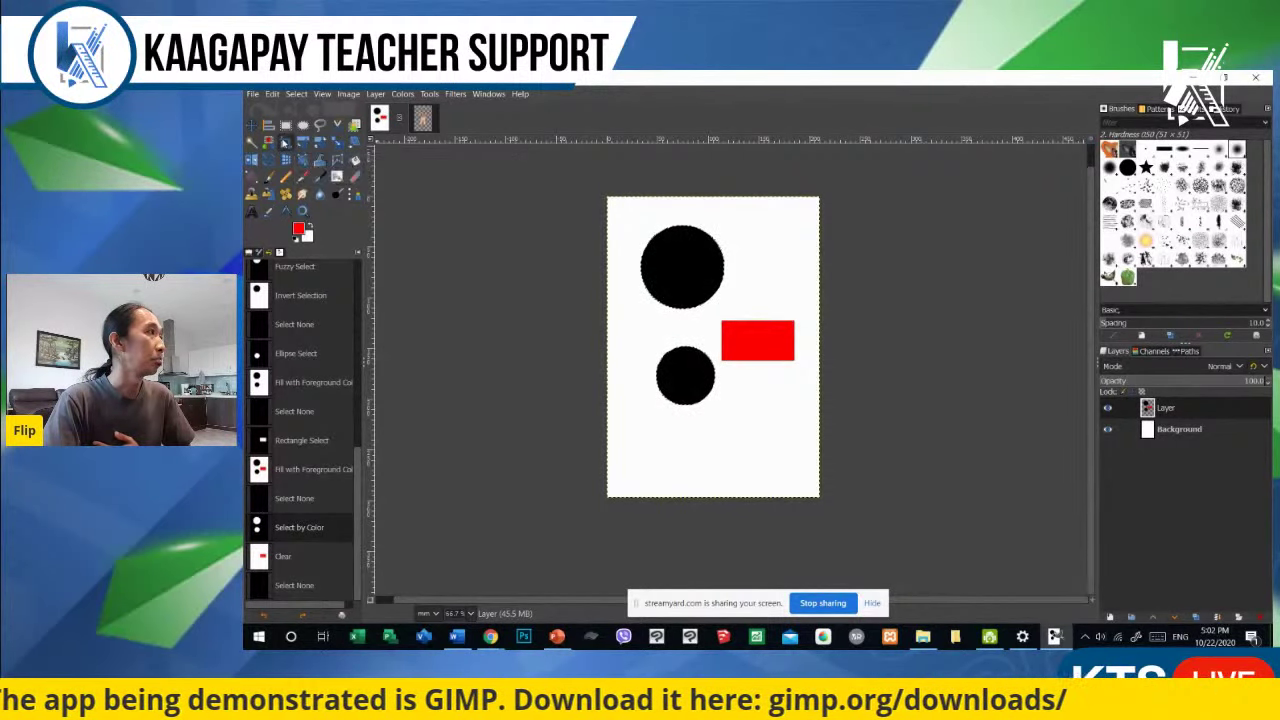
left_click_drag(626, 213, 801, 481)
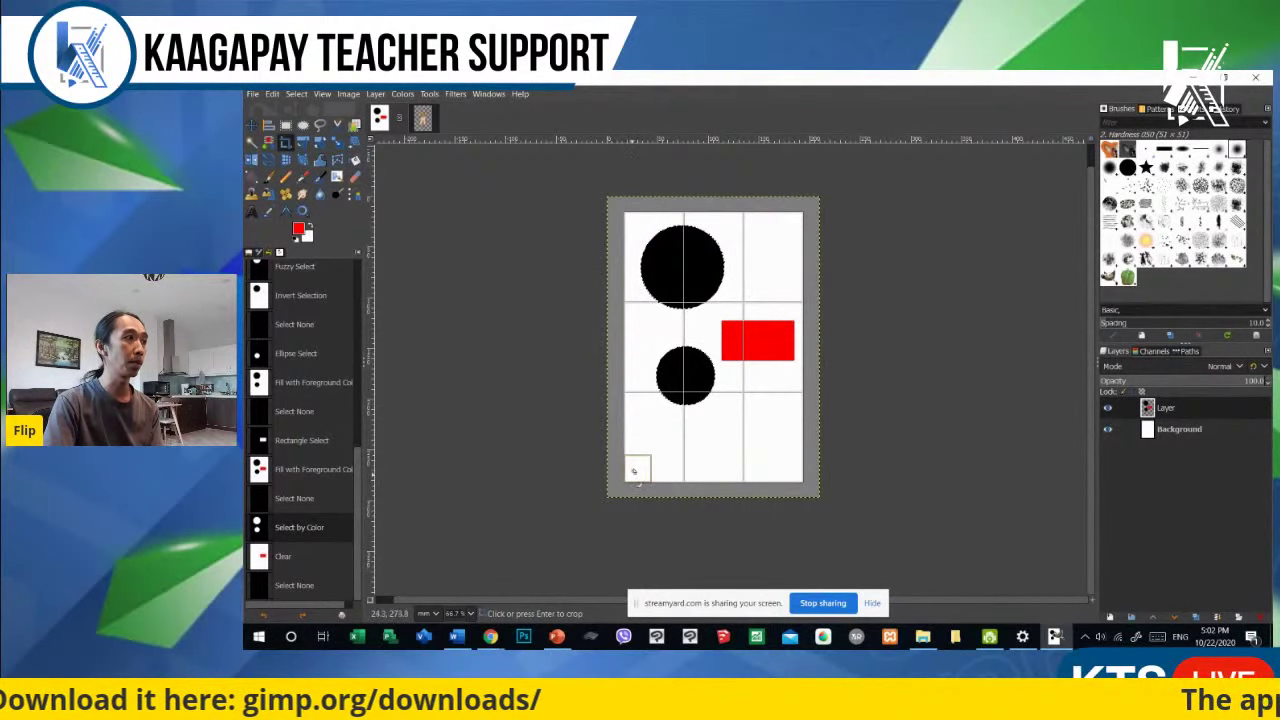
left_click_drag(633, 471, 623, 481)
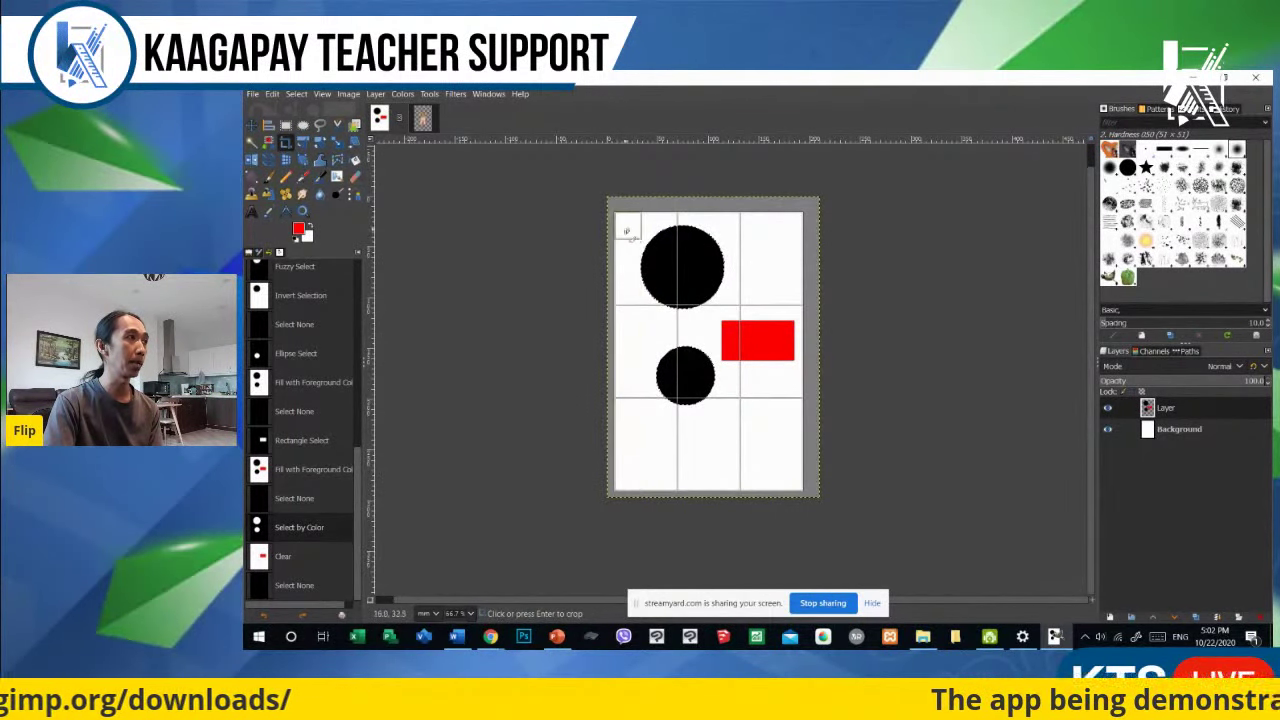
left_click_drag(628, 230, 616, 204)
left_click_drag(628, 348, 633, 349)
left_click_drag(722, 219, 722, 220)
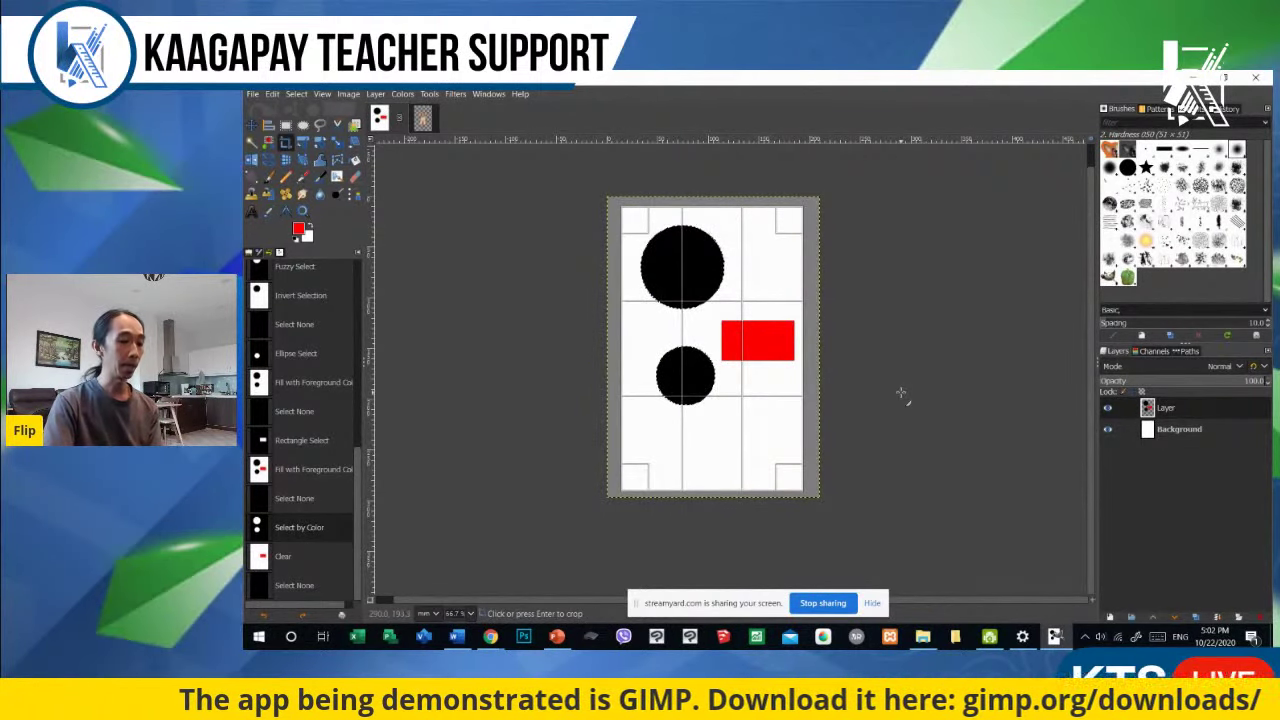
key("Return")
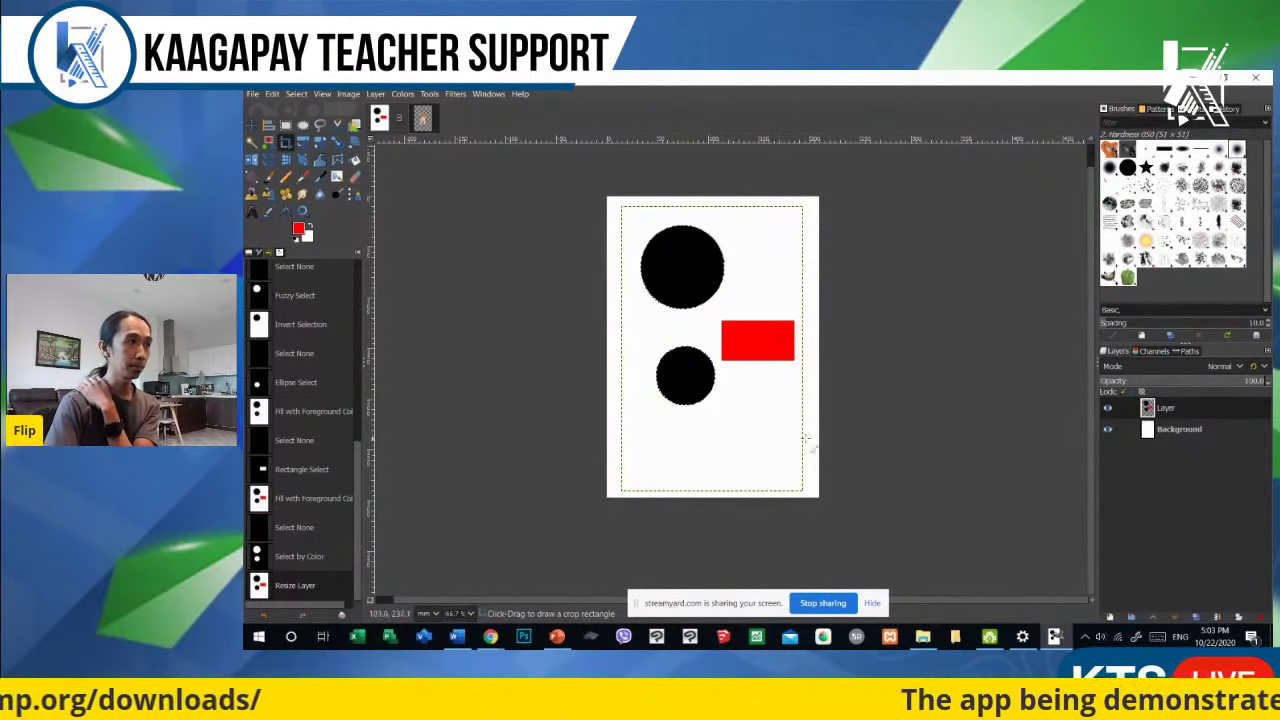
left_click(1107, 429)
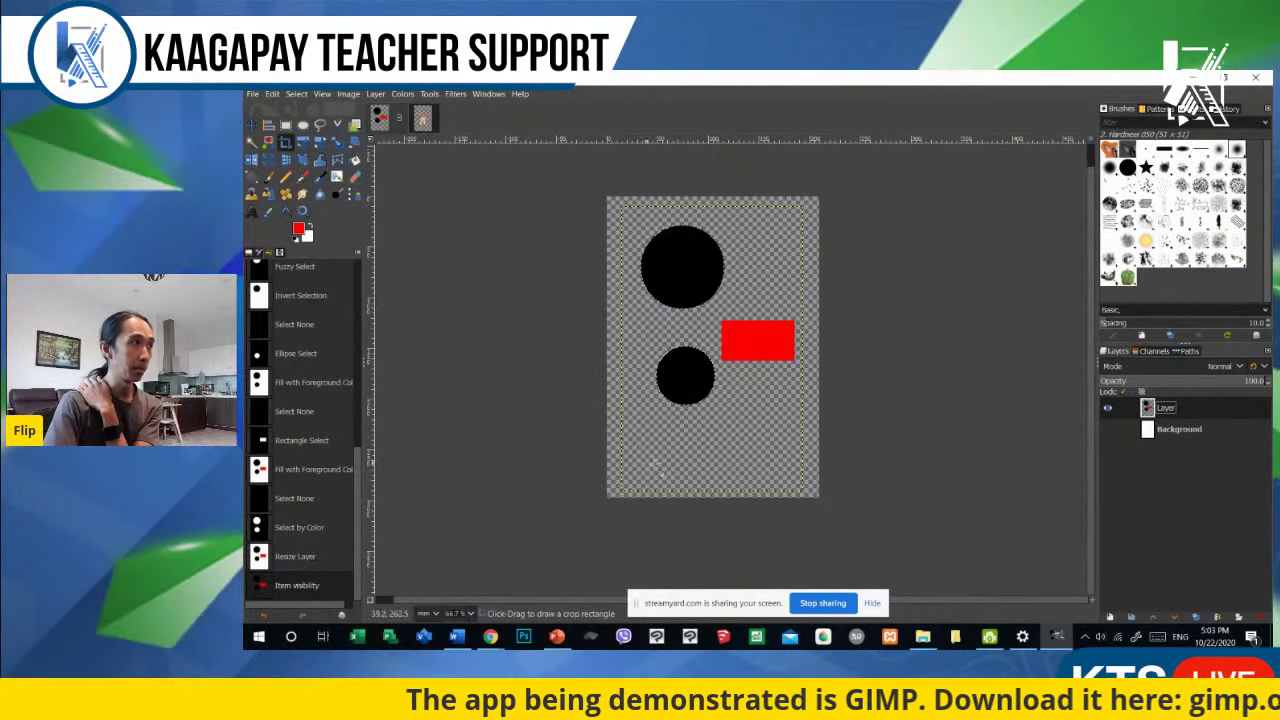
left_click(1108, 430)
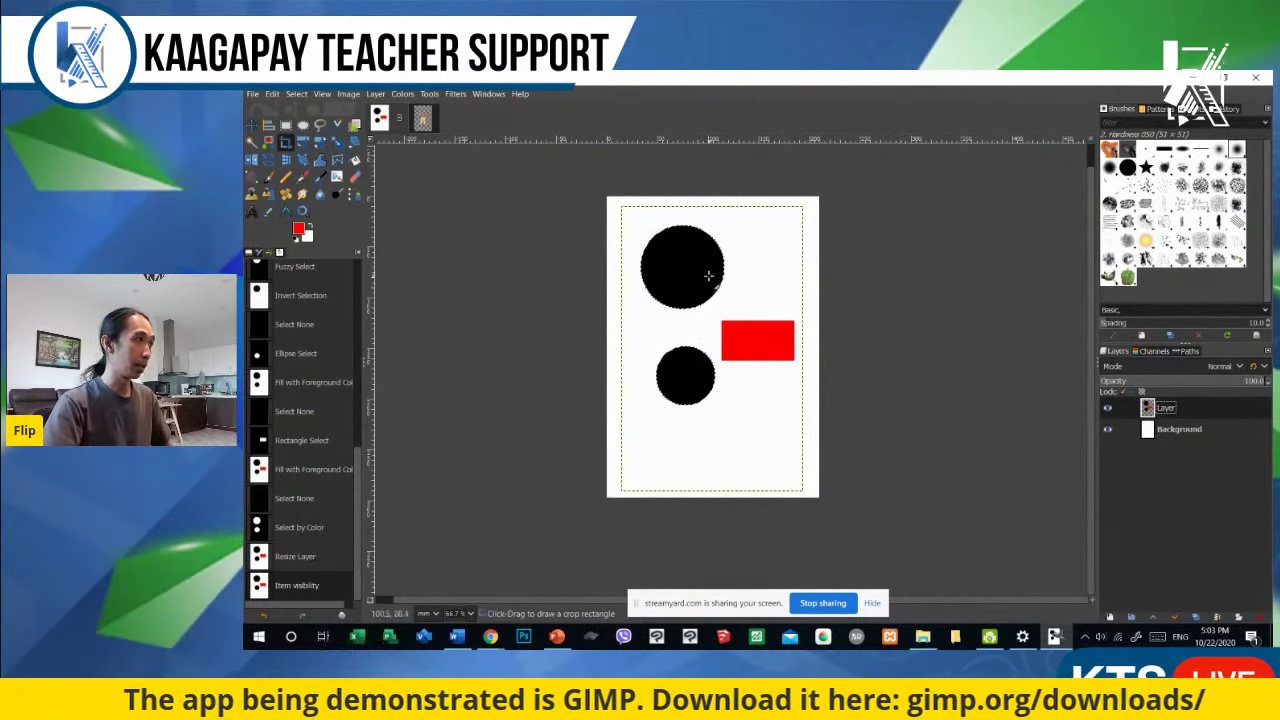
key("ctrl+z")
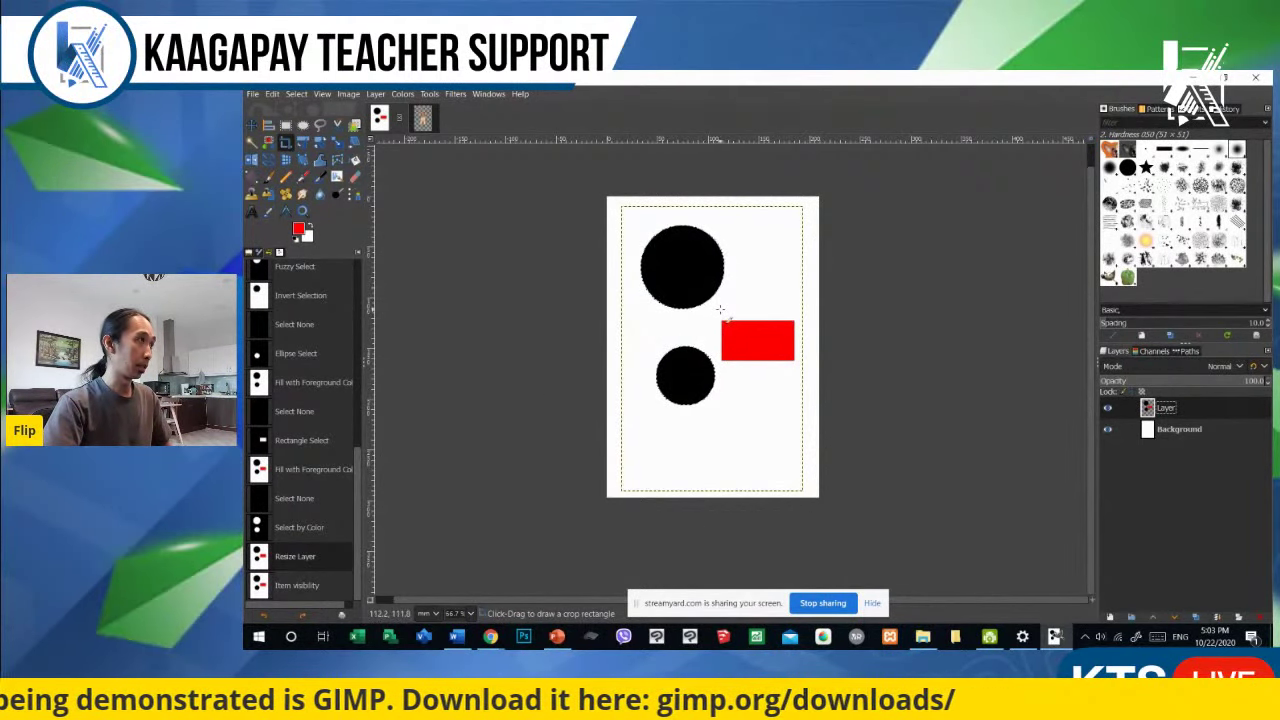
key("ctrl+z")
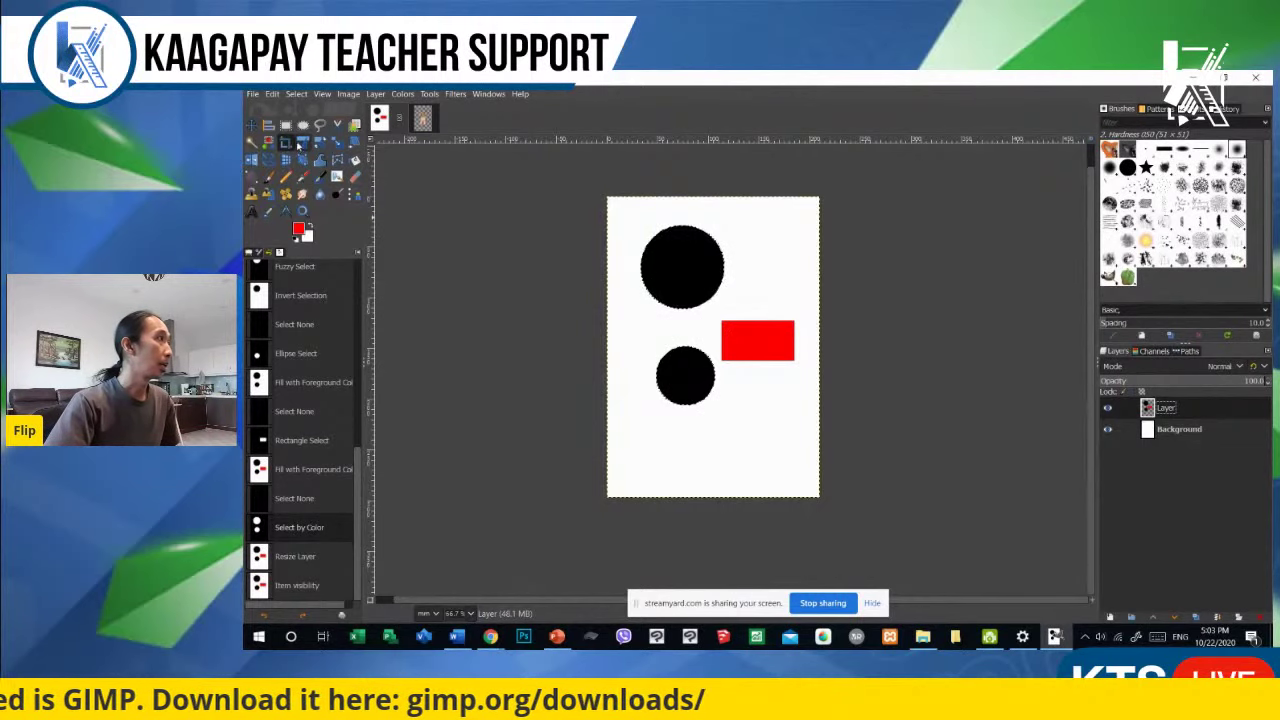
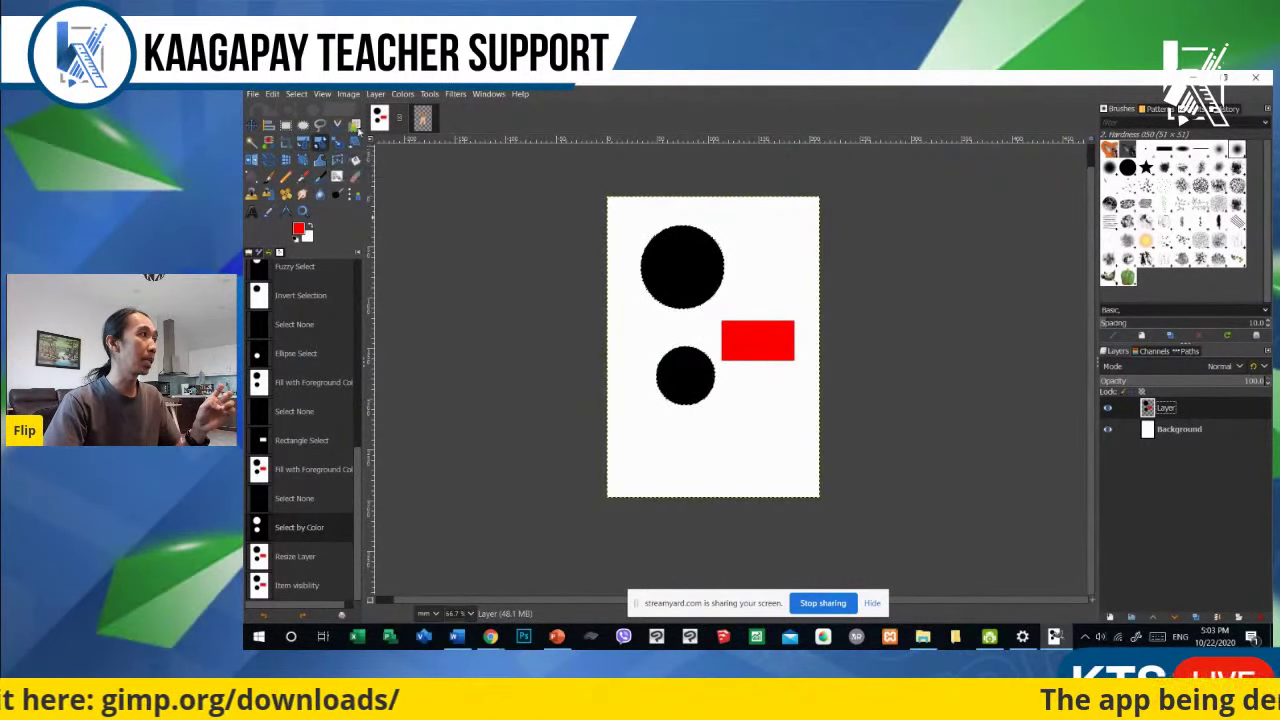
Step: On the dog image, test rotations of the dog layer around different pivots, ending near upright at about -0.13°
left_click(423, 118)
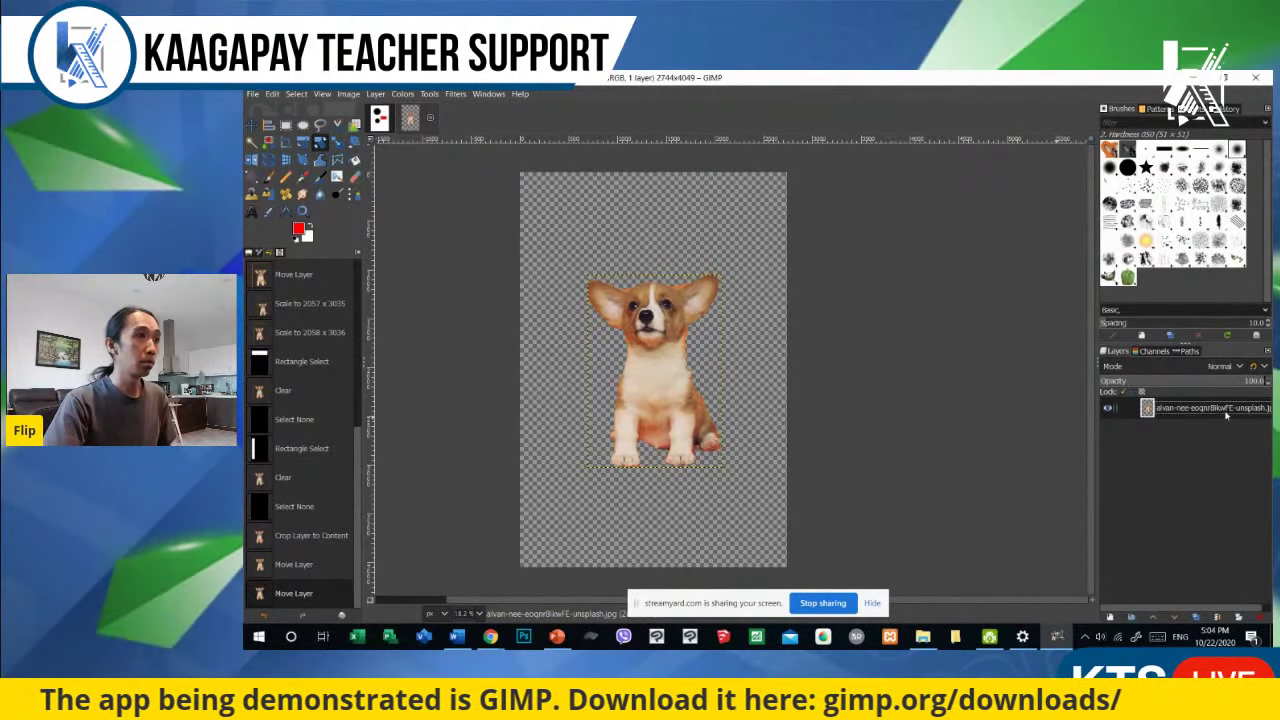
left_click(689, 315)
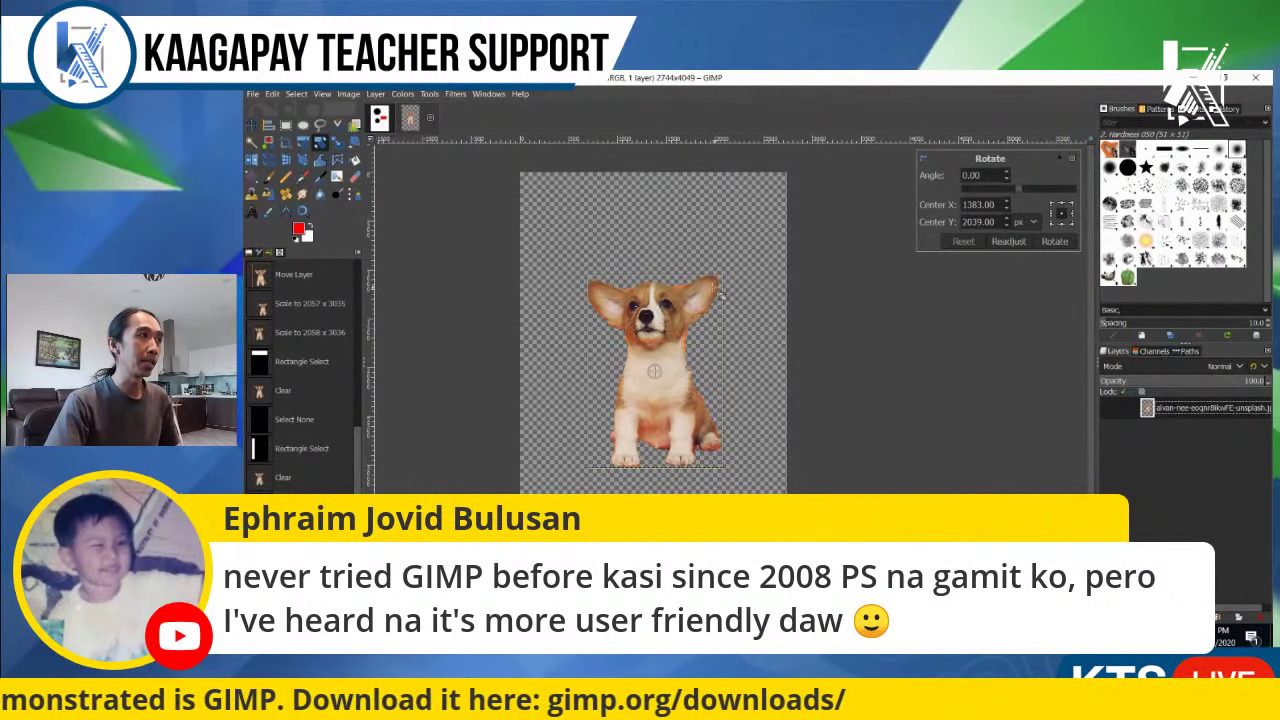
left_click_drag(710, 288, 625, 459)
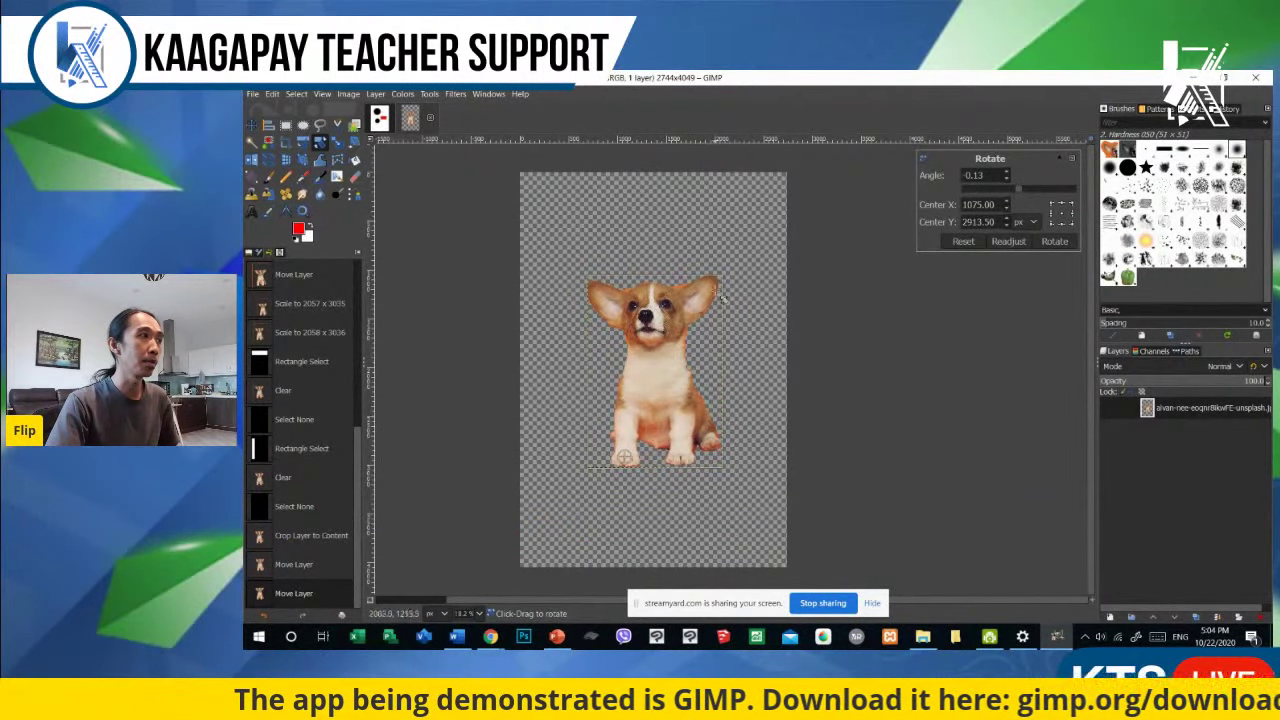
mouse_move(722, 300)
left_mouse_down()
mouse_move(632, 290)
mouse_move(717, 422)
mouse_move(650, 322)
mouse_move(712, 322)
left_mouse_up()
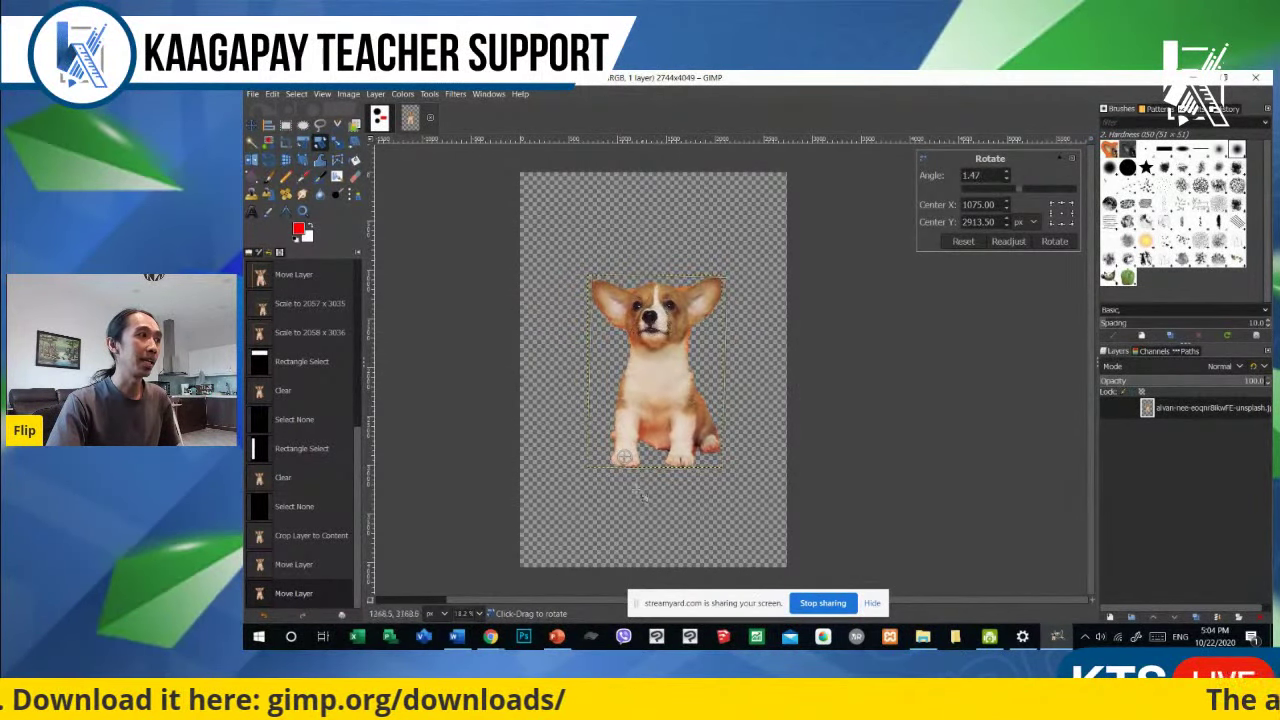
left_click_drag(624, 457, 654, 377)
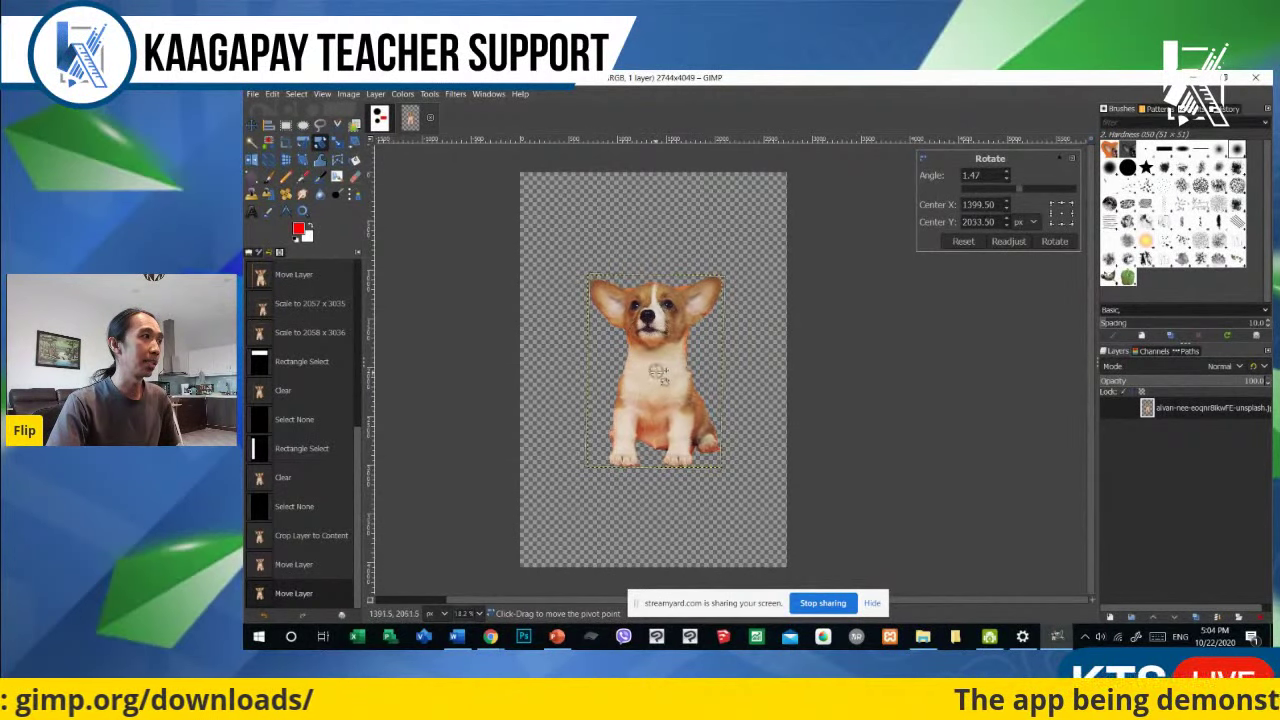
left_click_drag(737, 315, 700, 290)
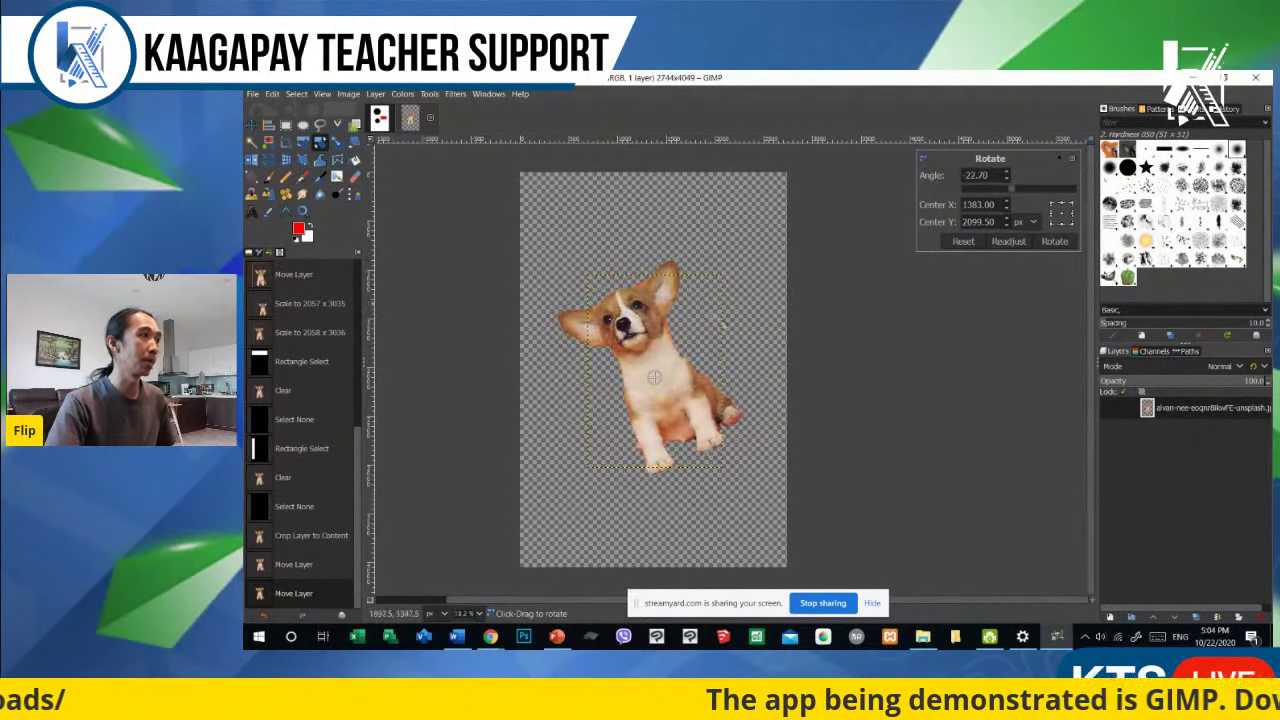
key("ctrl+z")
key("ctrl+z")
key("ctrl+z")
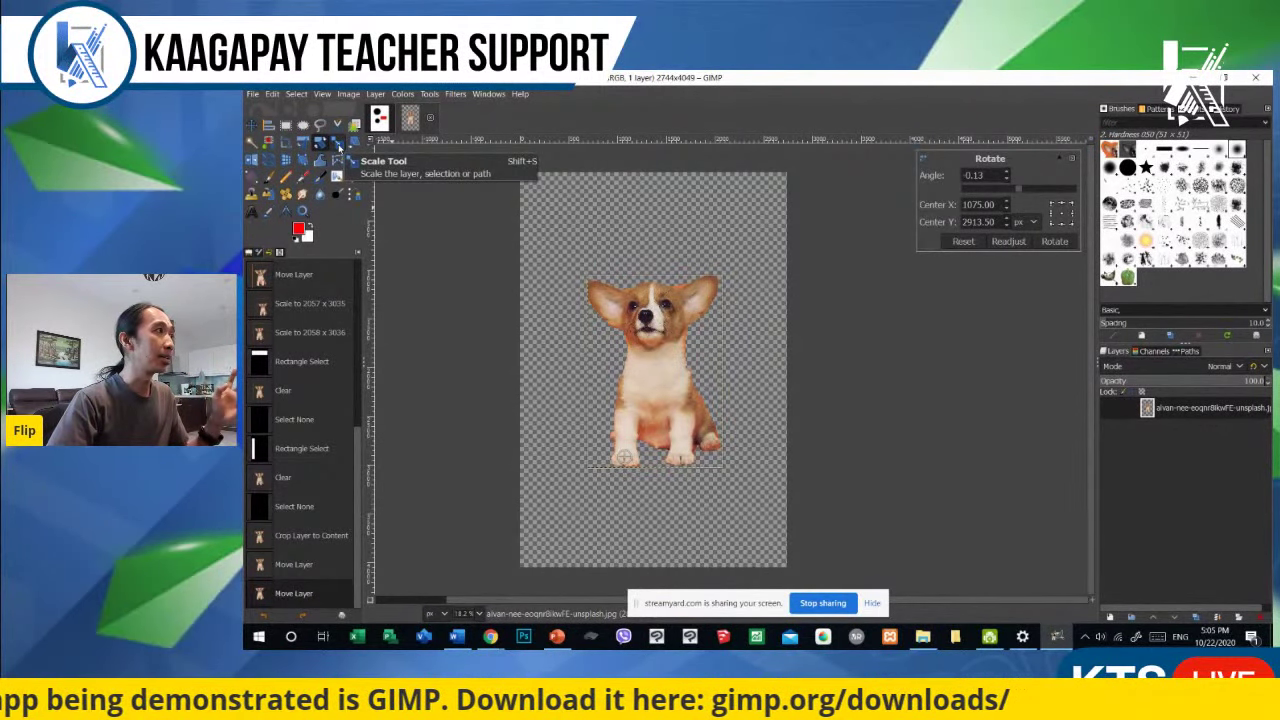
Step: Commit the -0.13° rotation and scale the dog layer up to 2209 × 3150 pixels
key("Return")
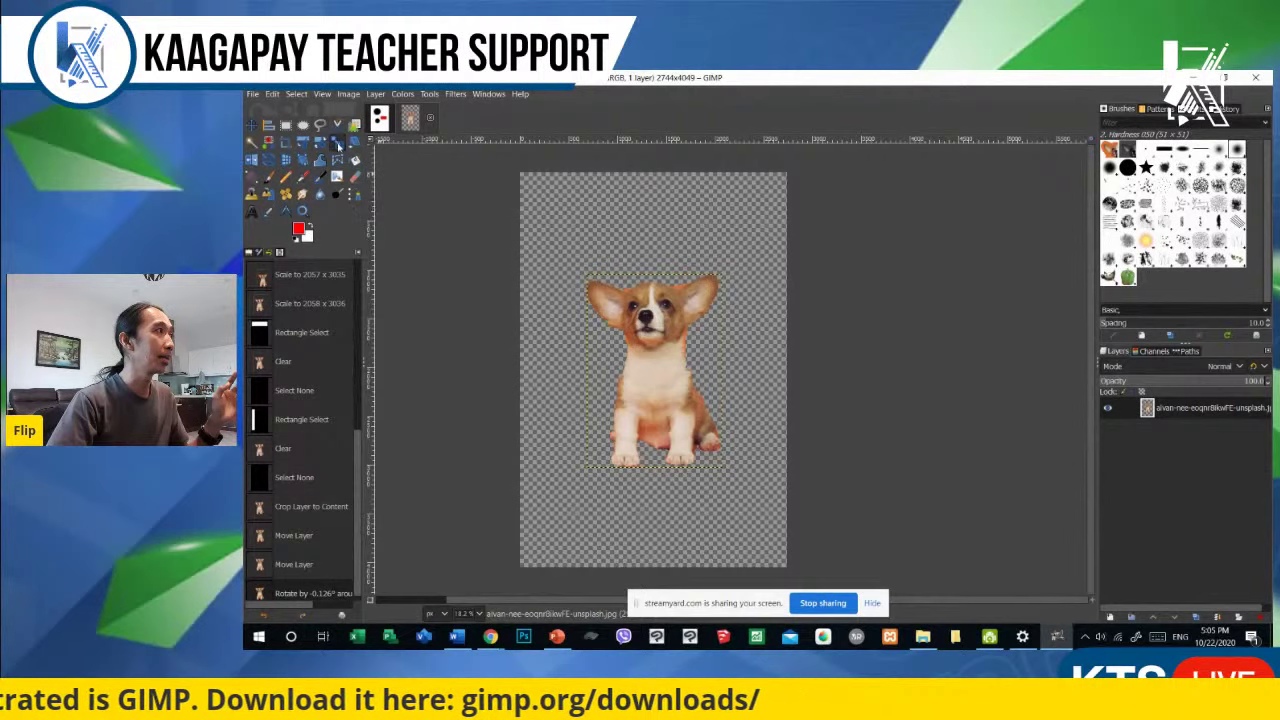
left_click(617, 300)
left_click_drag(615, 295, 565, 236)
left_click_drag(712, 446, 754, 502)
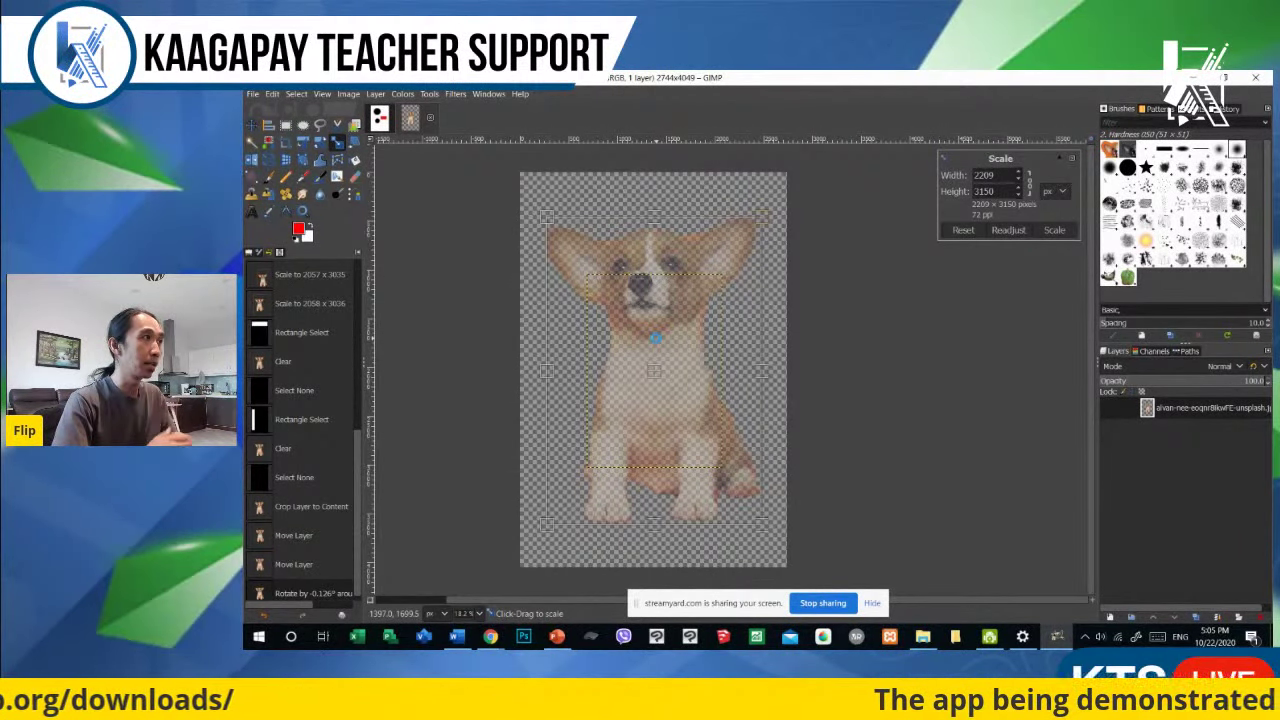
left_click_drag(655, 338, 663, 346)
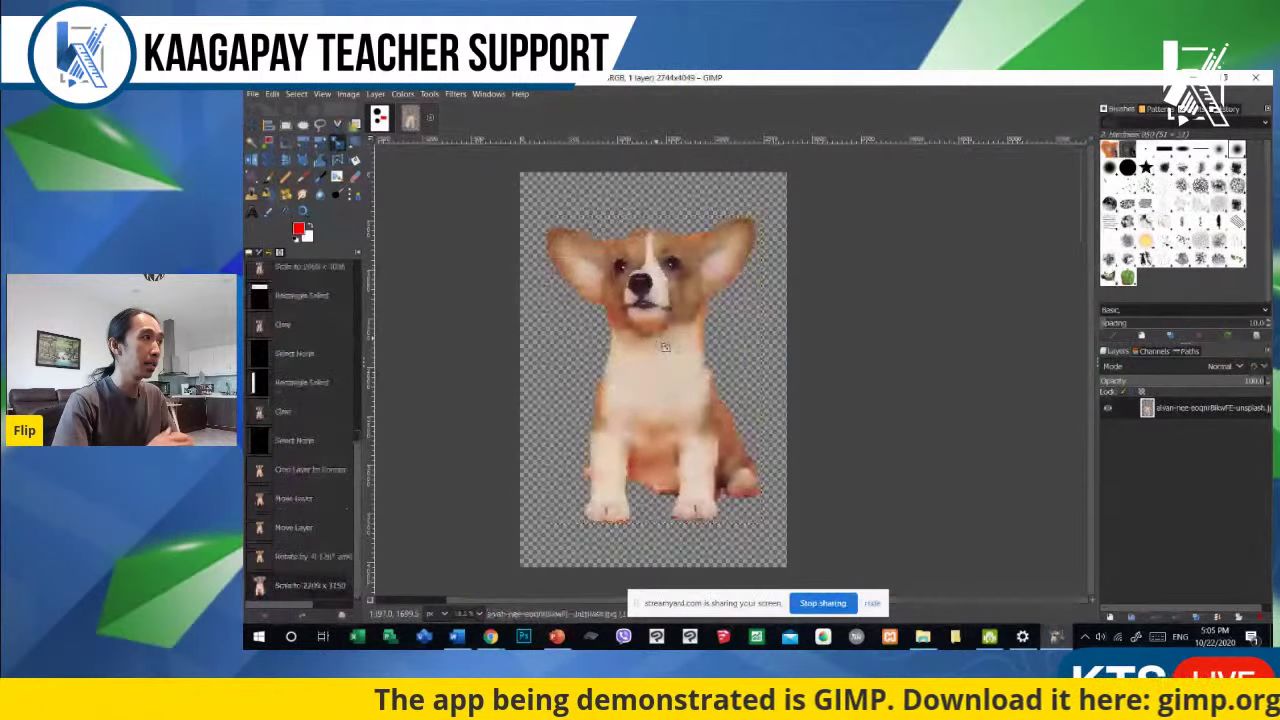
Step: Try a slight counter-clockwise tilt on the enlarged dog, then undo and abandon it
key("shift+r")
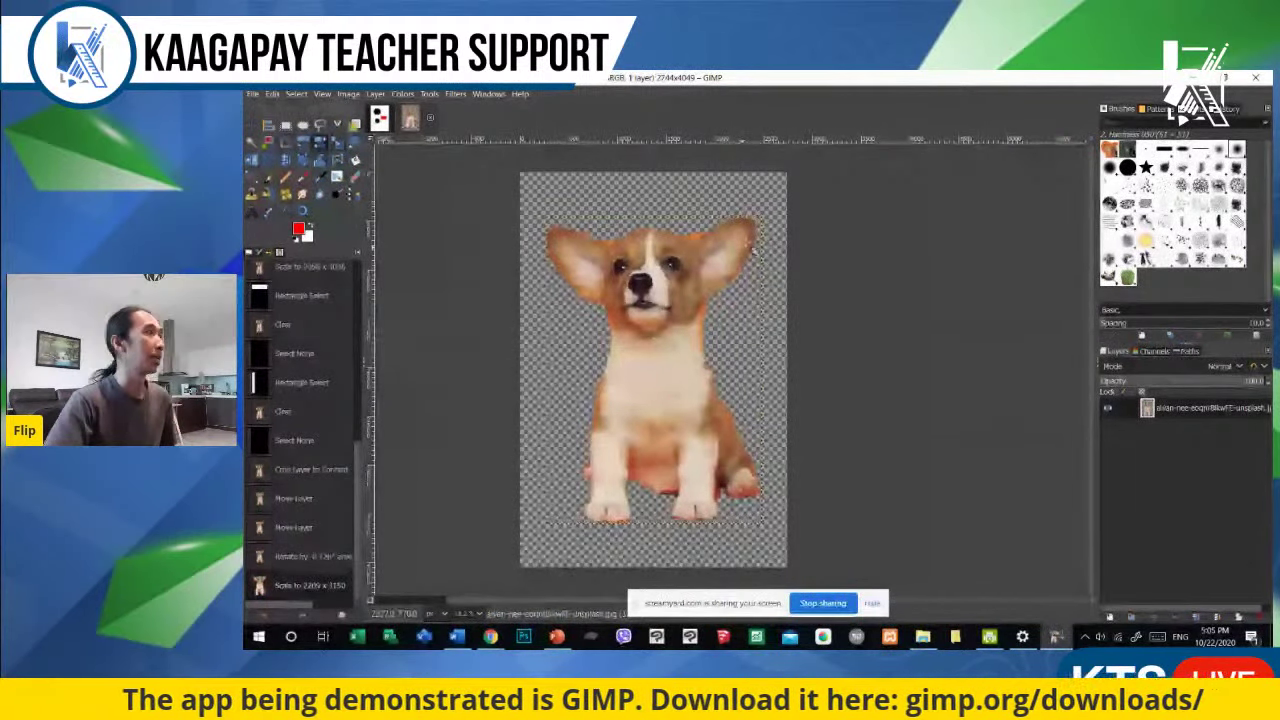
left_click_drag(759, 229, 740, 217)
key("ctrl+z")
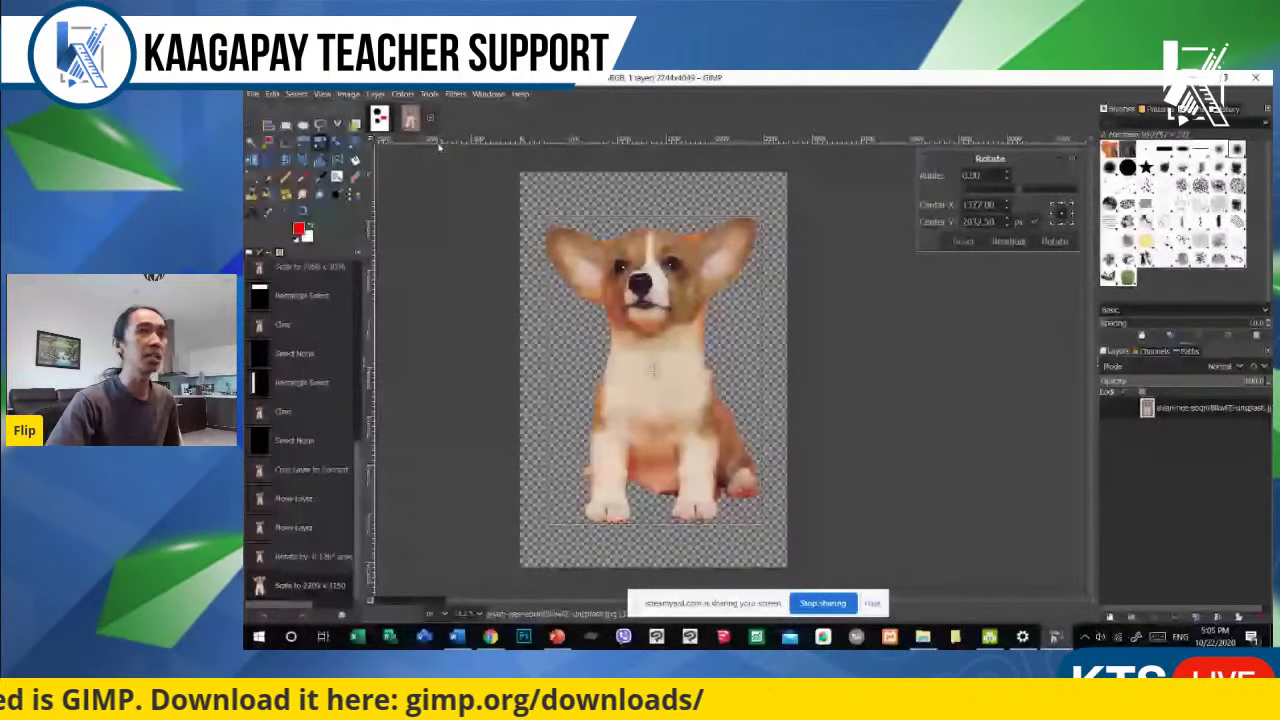
left_click(353, 143)
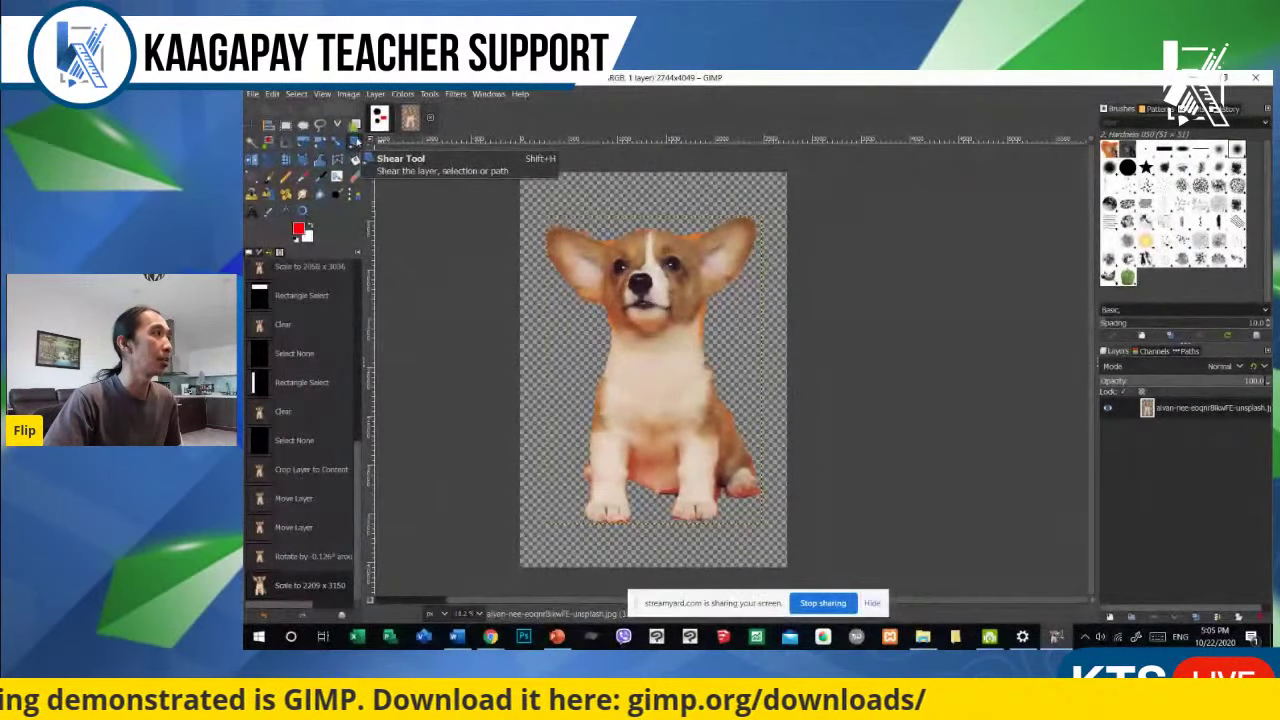
Step: Shear the dog sideways by various amounts, ending at horizontal magnitude 38, without applying it
left_click(353, 143)
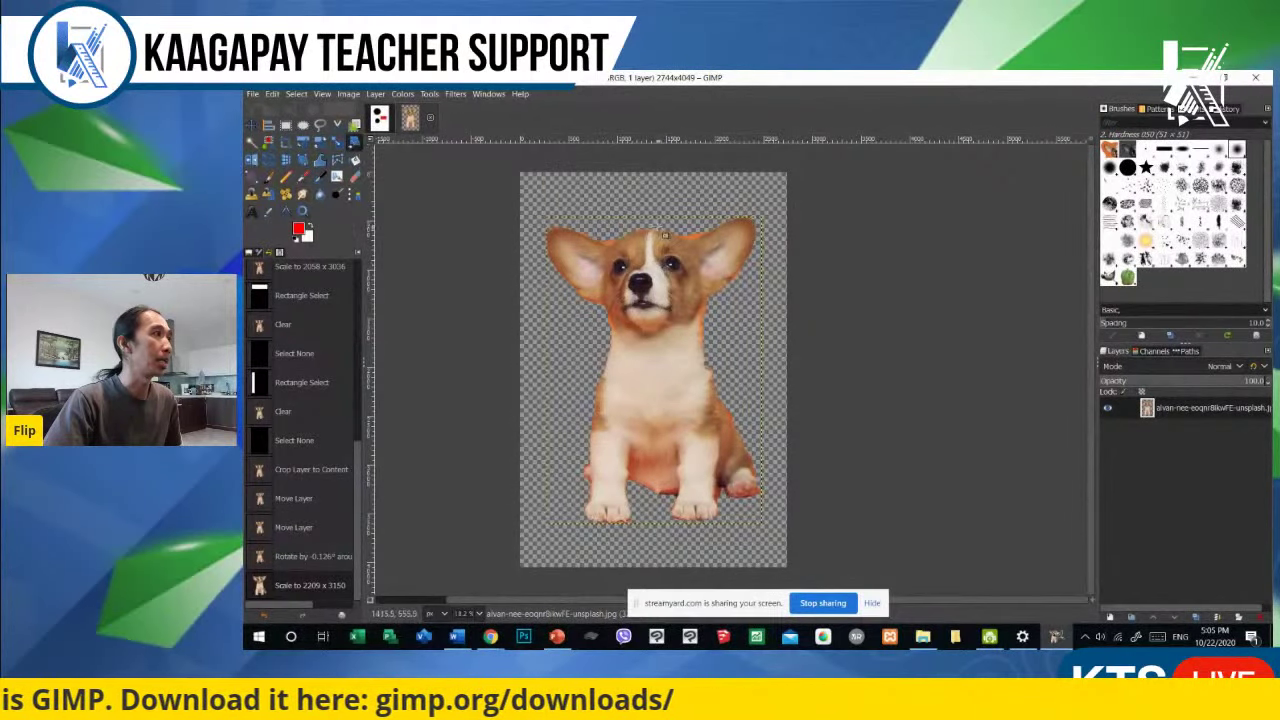
mouse_move(659, 232)
left_mouse_down()
mouse_move(620, 240)
mouse_move(790, 246)
mouse_move(610, 246)
mouse_move(668, 252)
left_mouse_up()
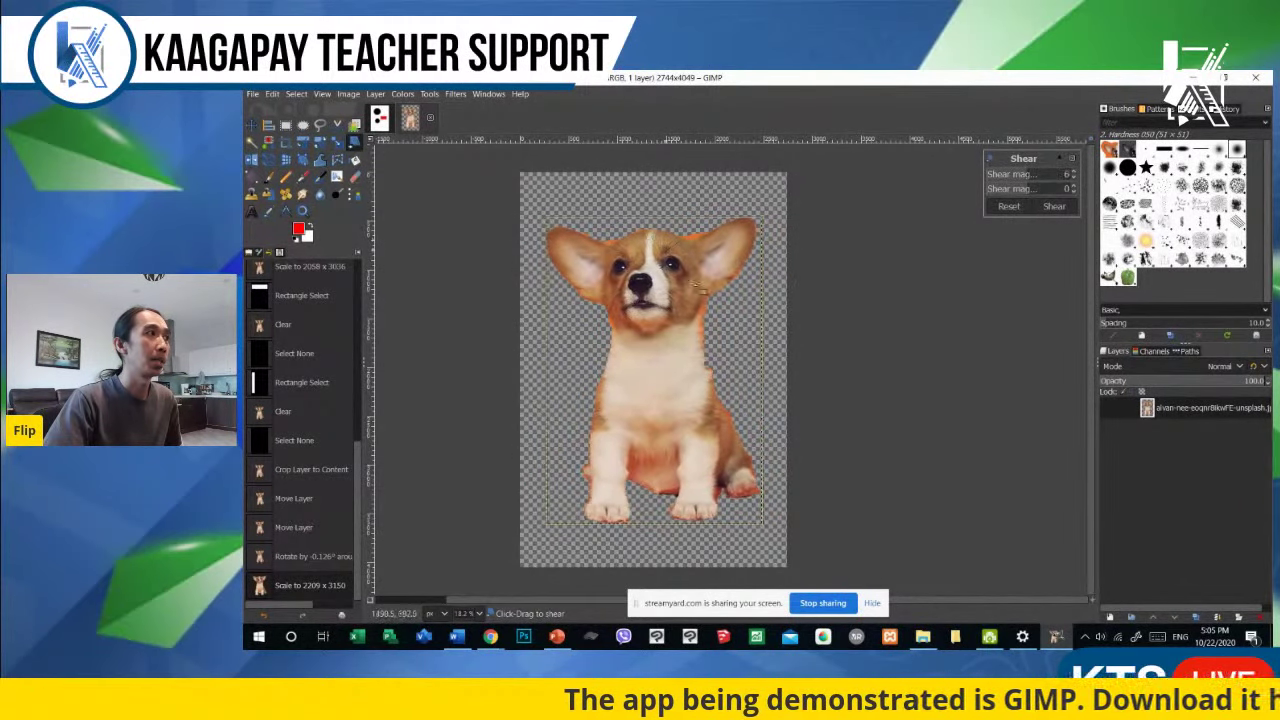
left_click_drag(763, 410, 658, 256)
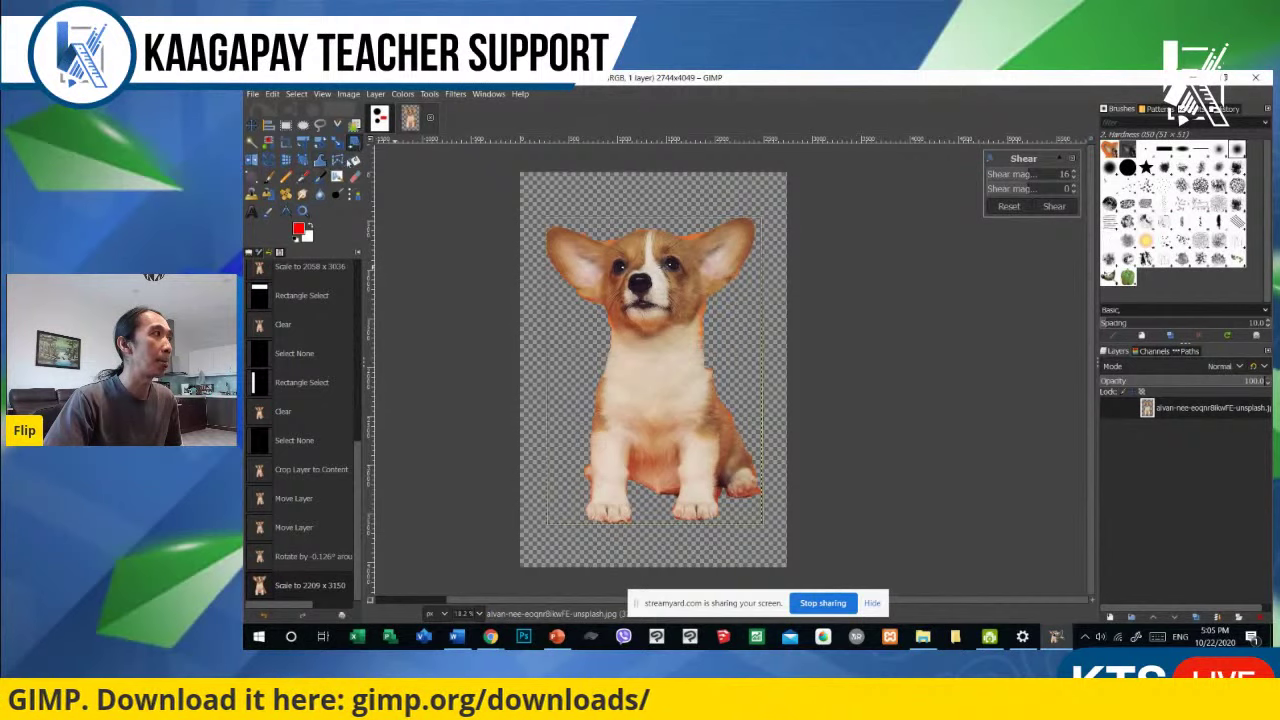
left_click(249, 253)
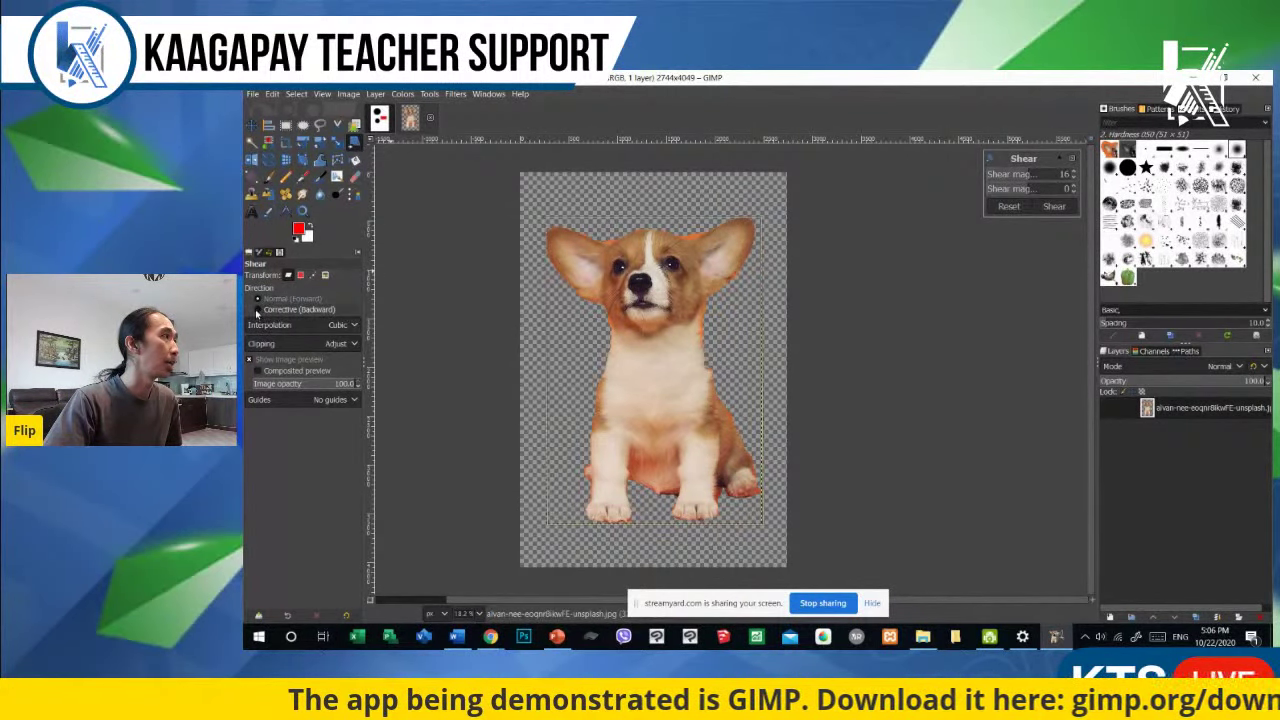
left_click_drag(646, 268, 654, 289)
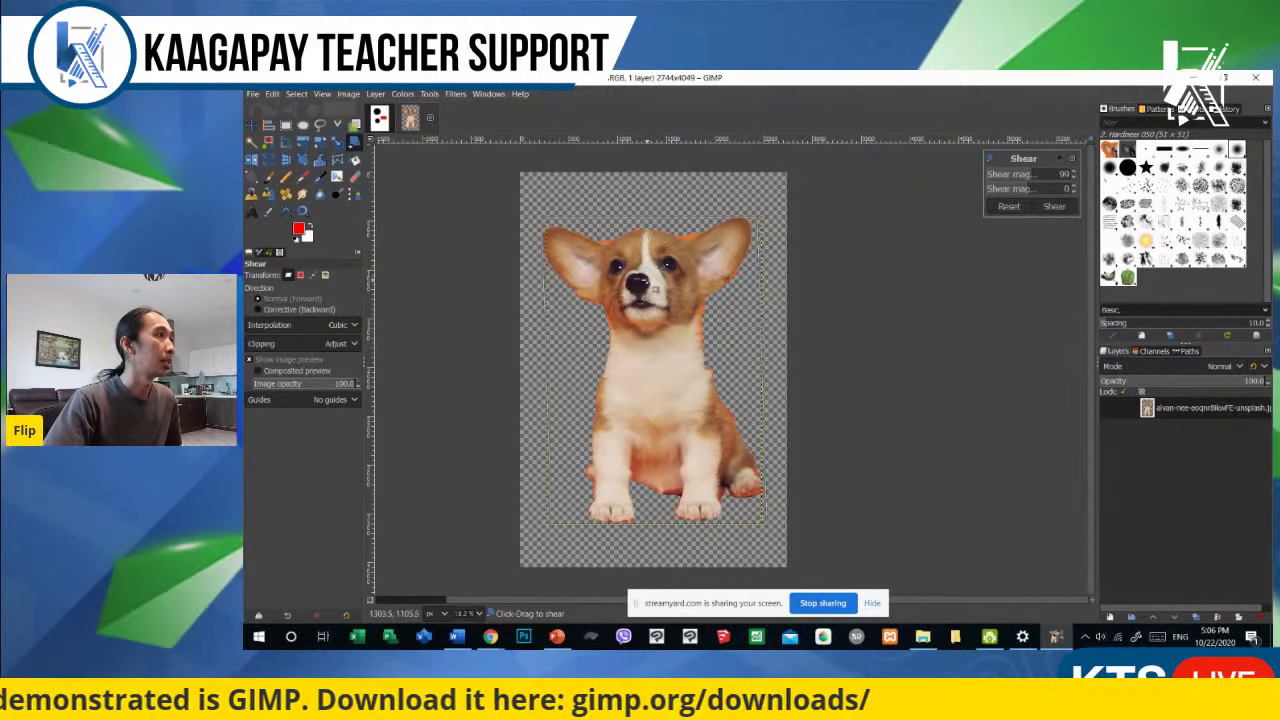
left_click_drag(730, 313, 700, 205)
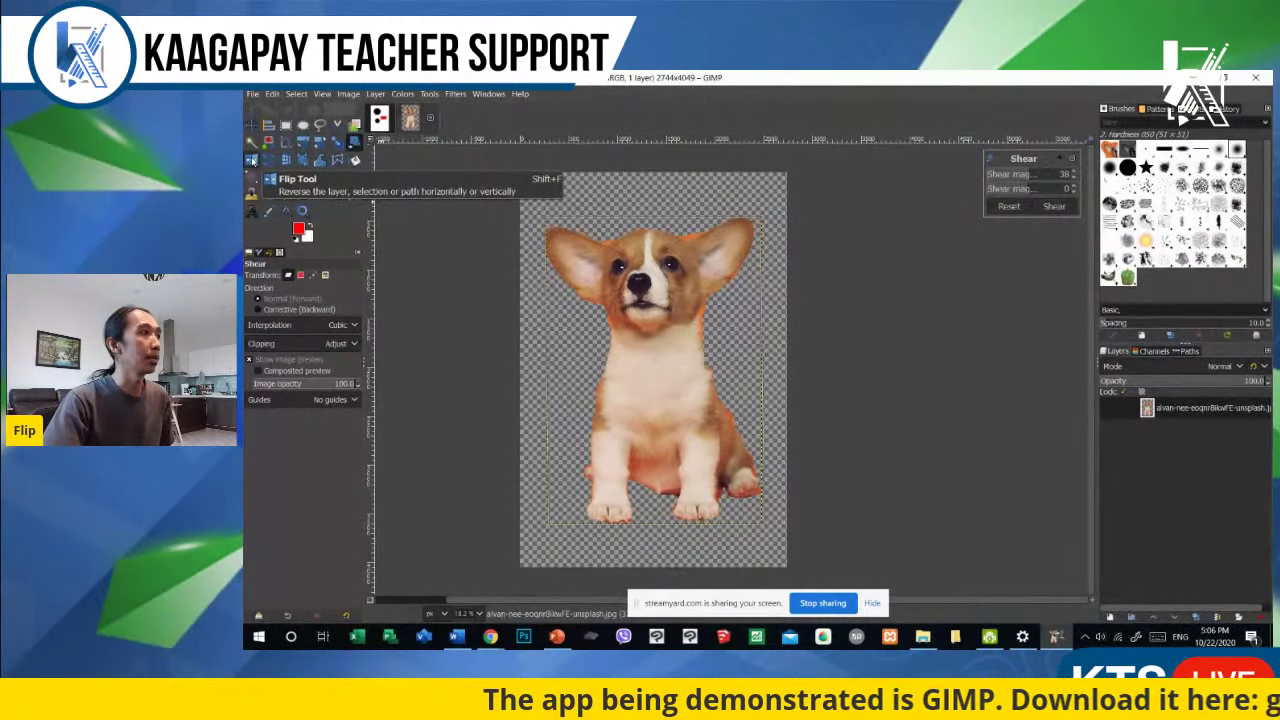
Step: Mirror the dog left to right several times with the Flip tool, ending in its original direction
left_click(253, 160)
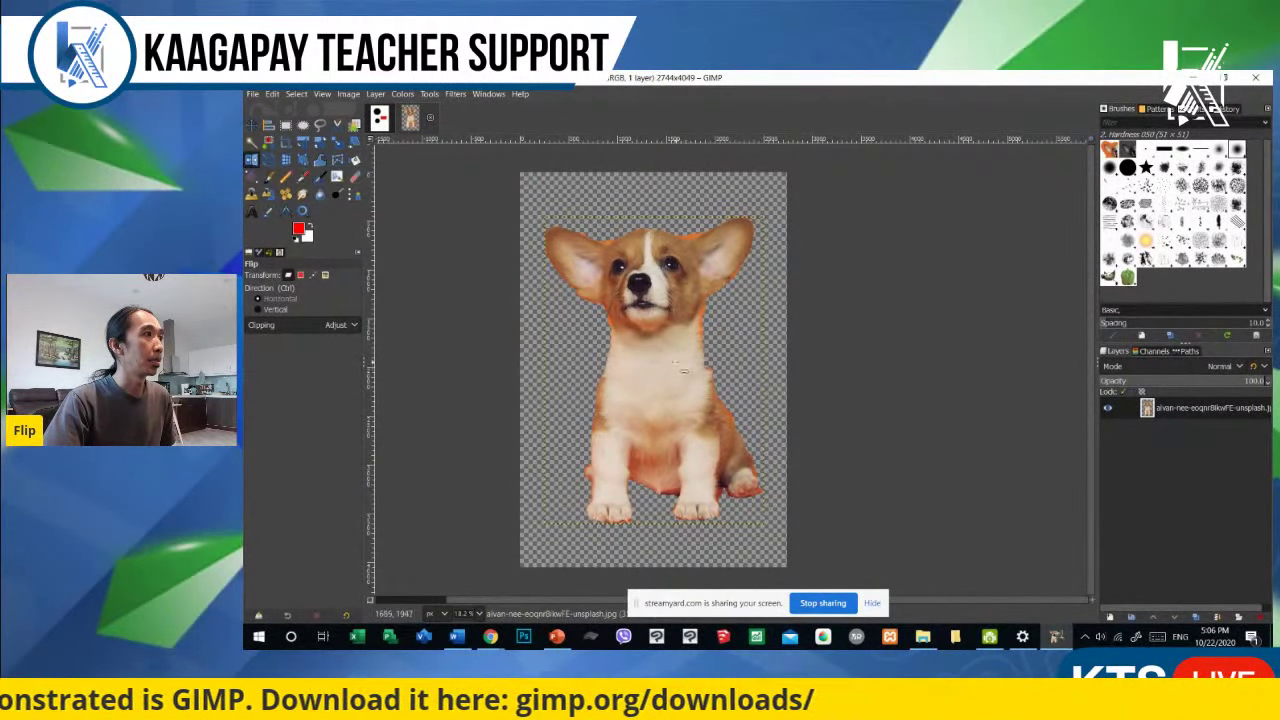
left_click(683, 371)
left_click(683, 371)
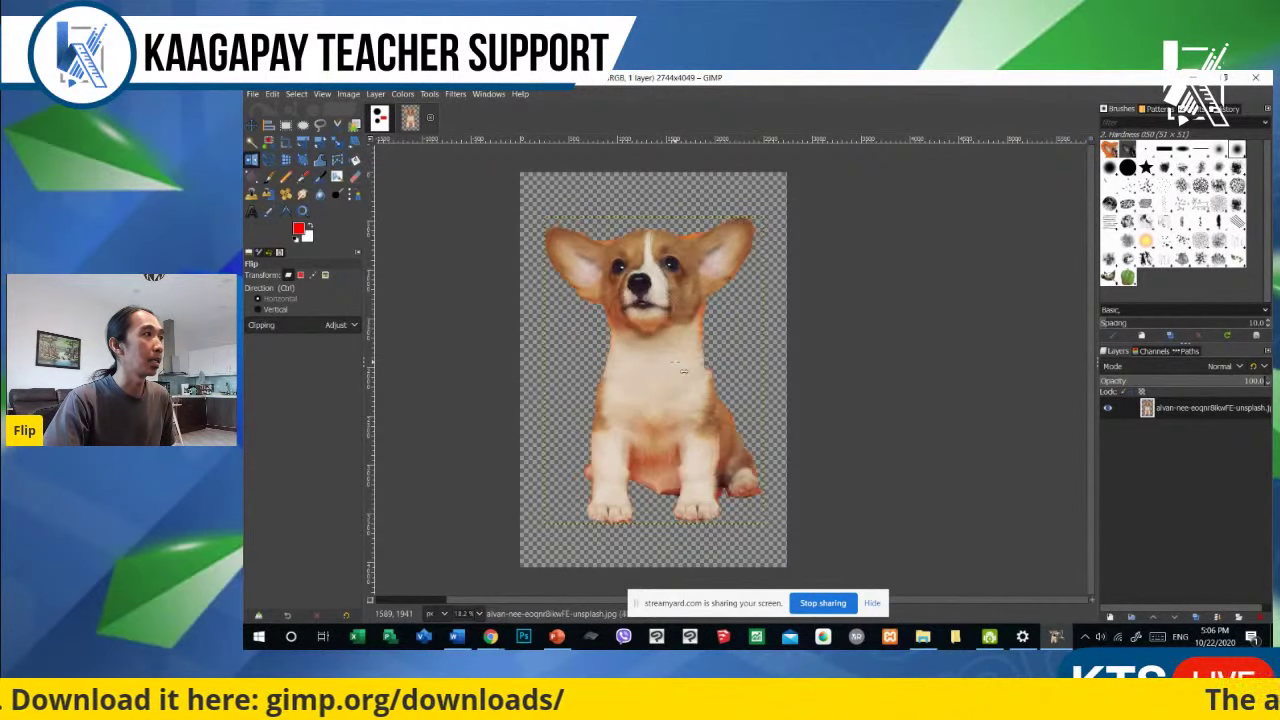
left_click(683, 371)
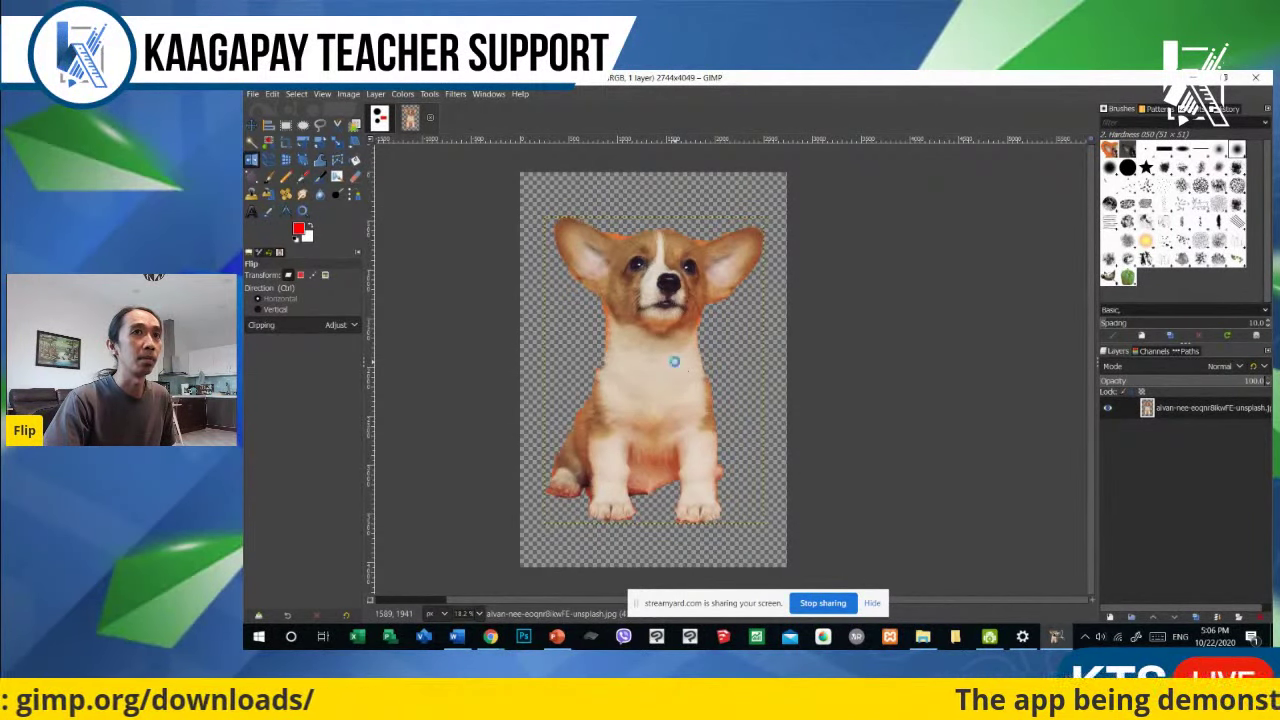
left_click(683, 371)
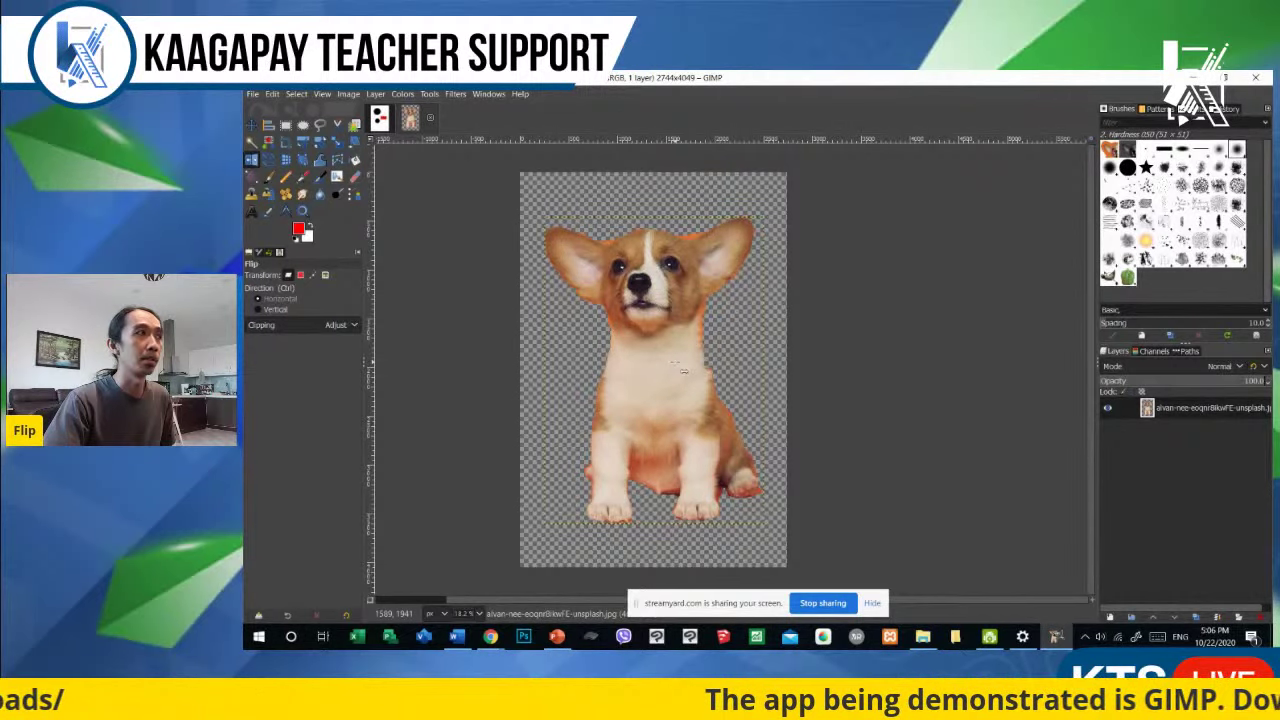
left_click(683, 371)
left_click(683, 371)
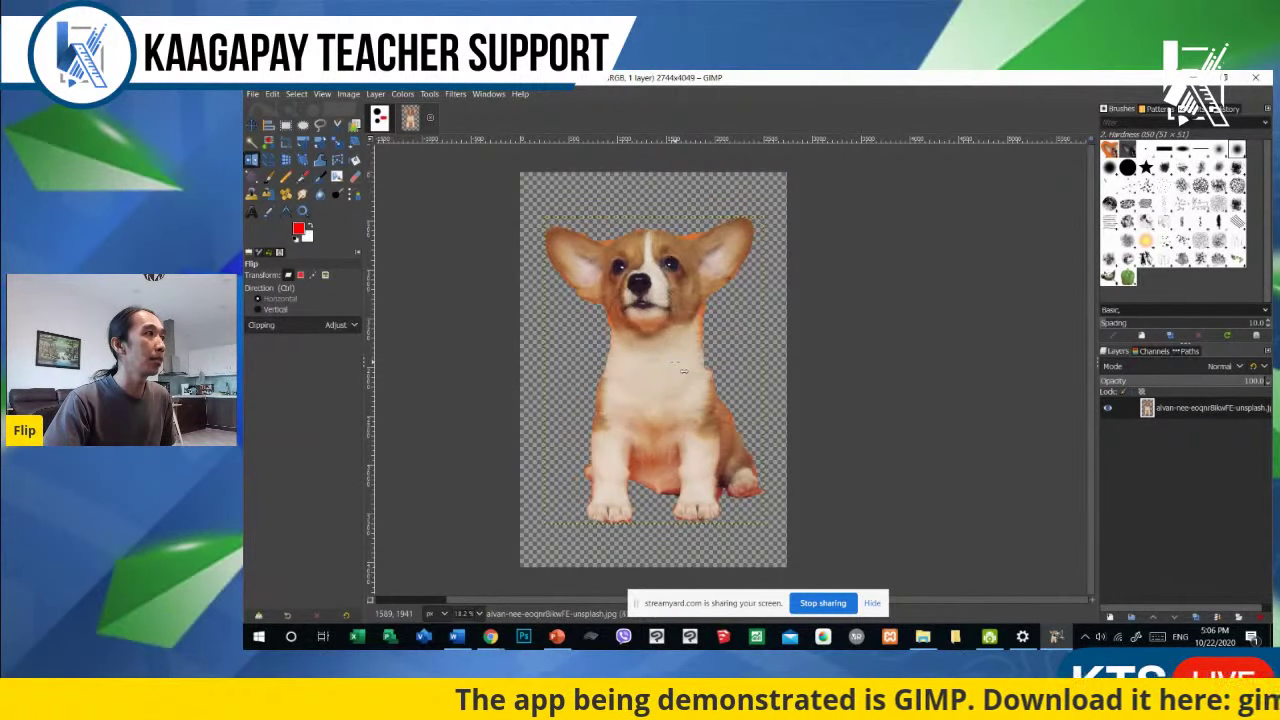
Step: Set Flip to Vertical and repeatedly flip the puppy upside down and back upright
left_click(262, 309)
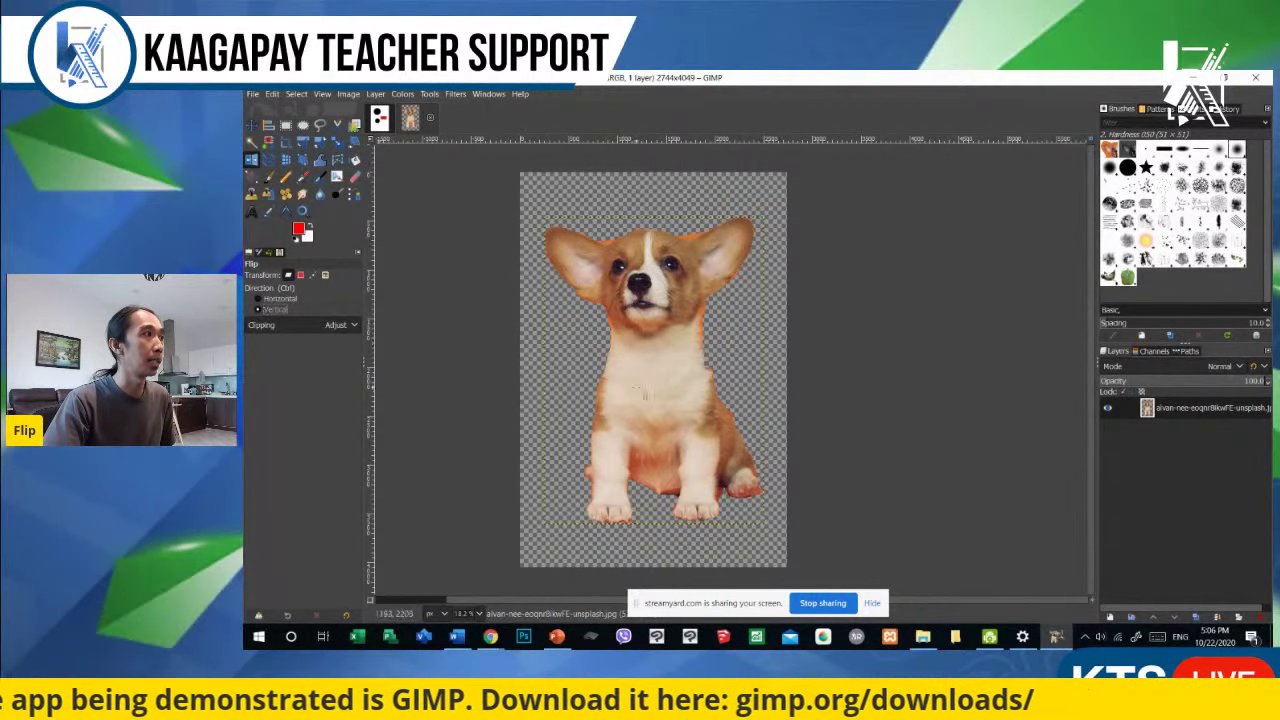
left_click(650, 382)
left_click(650, 375)
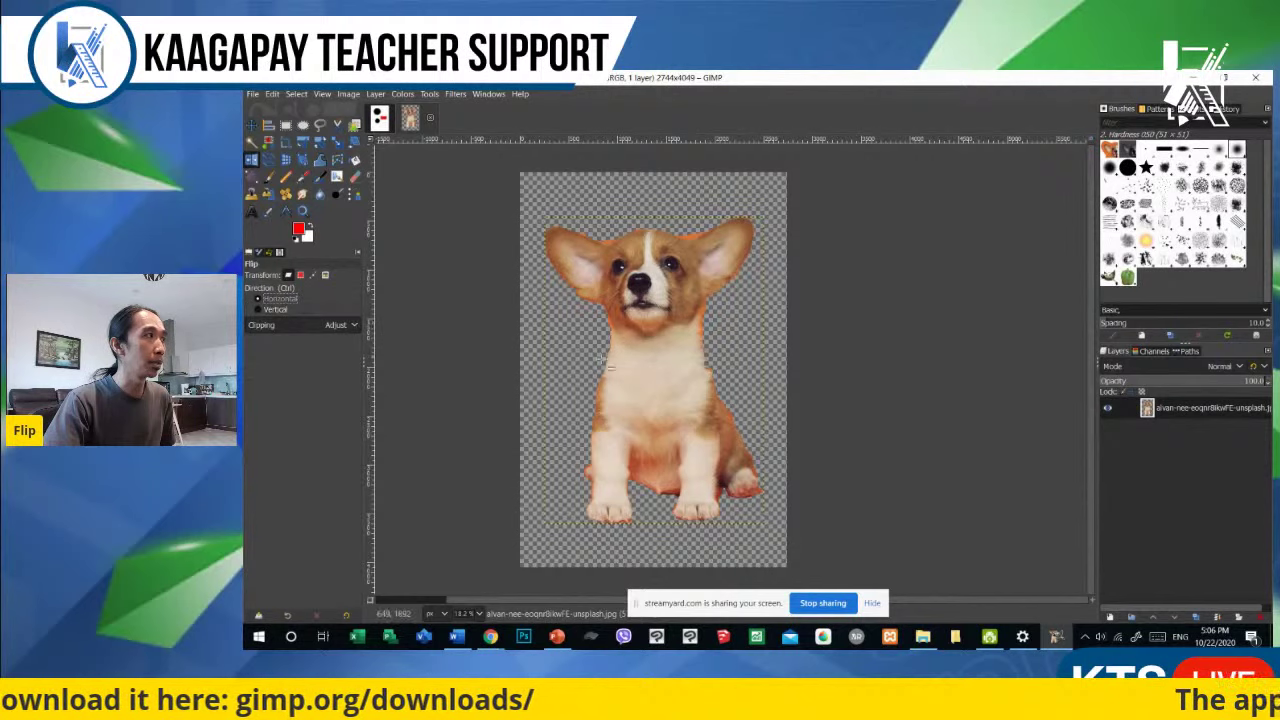
left_click(670, 378, "ctrl")
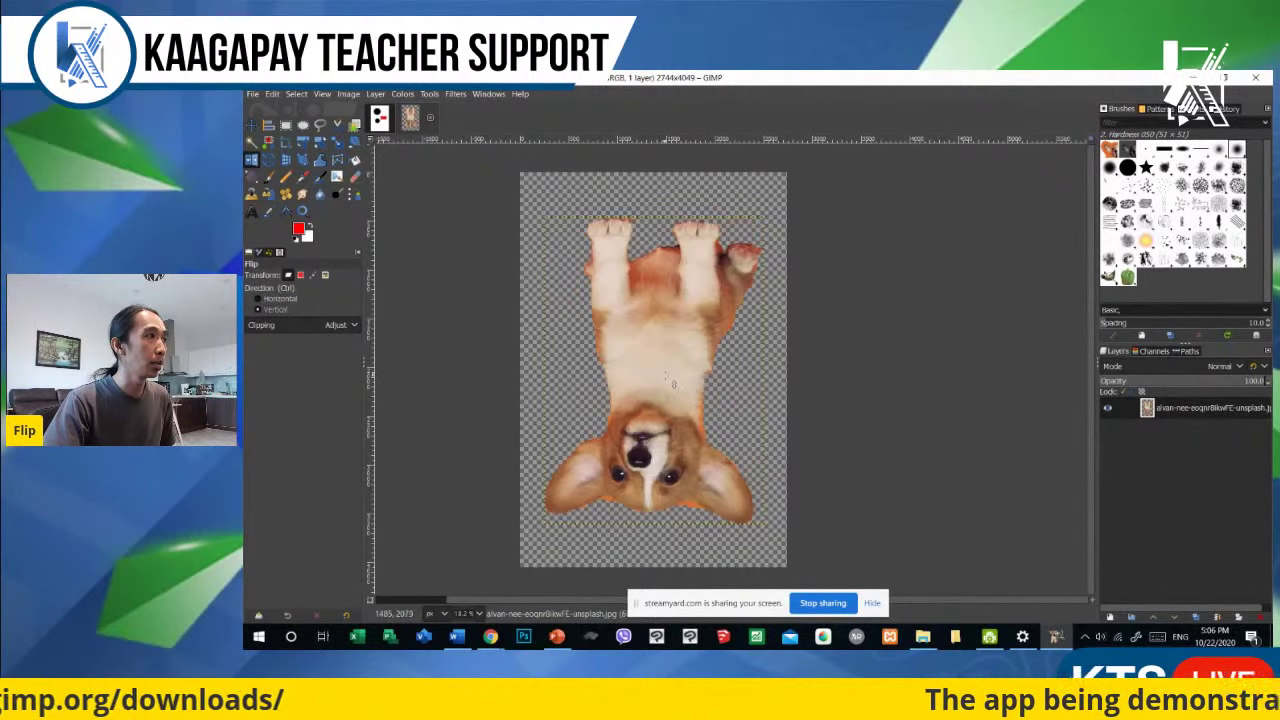
left_click(668, 380, "ctrl")
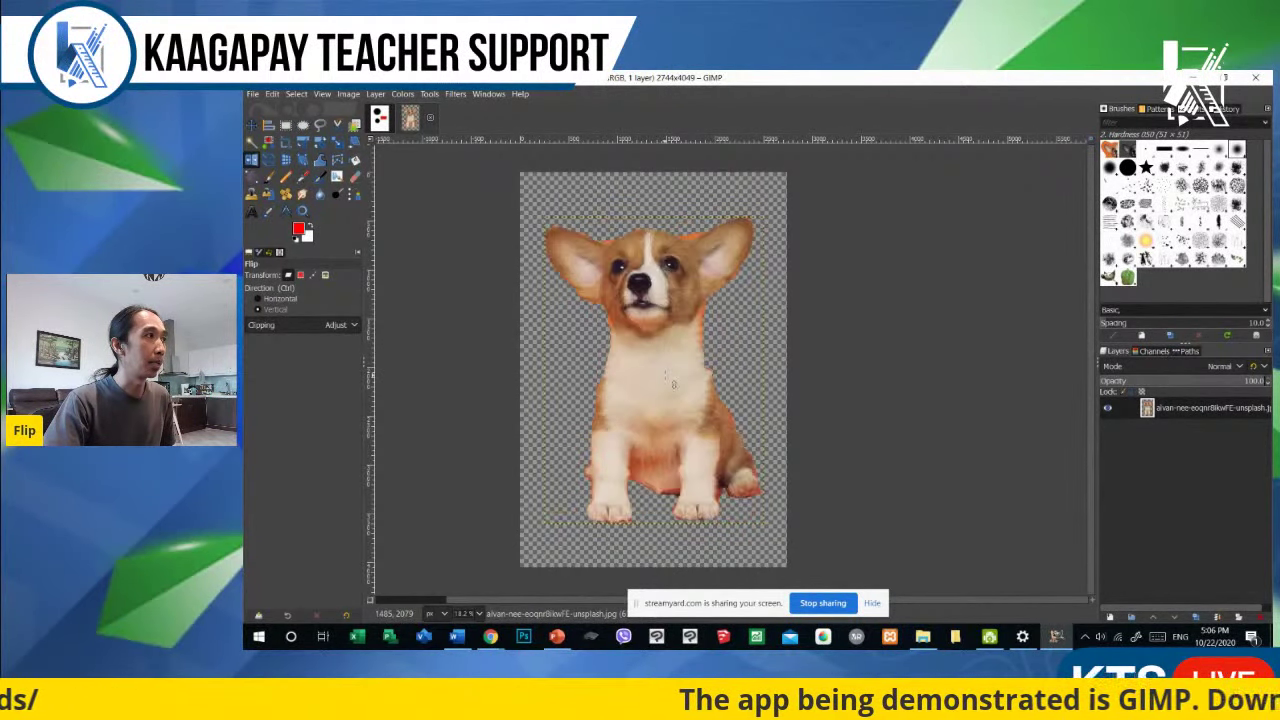
left_click(684, 340)
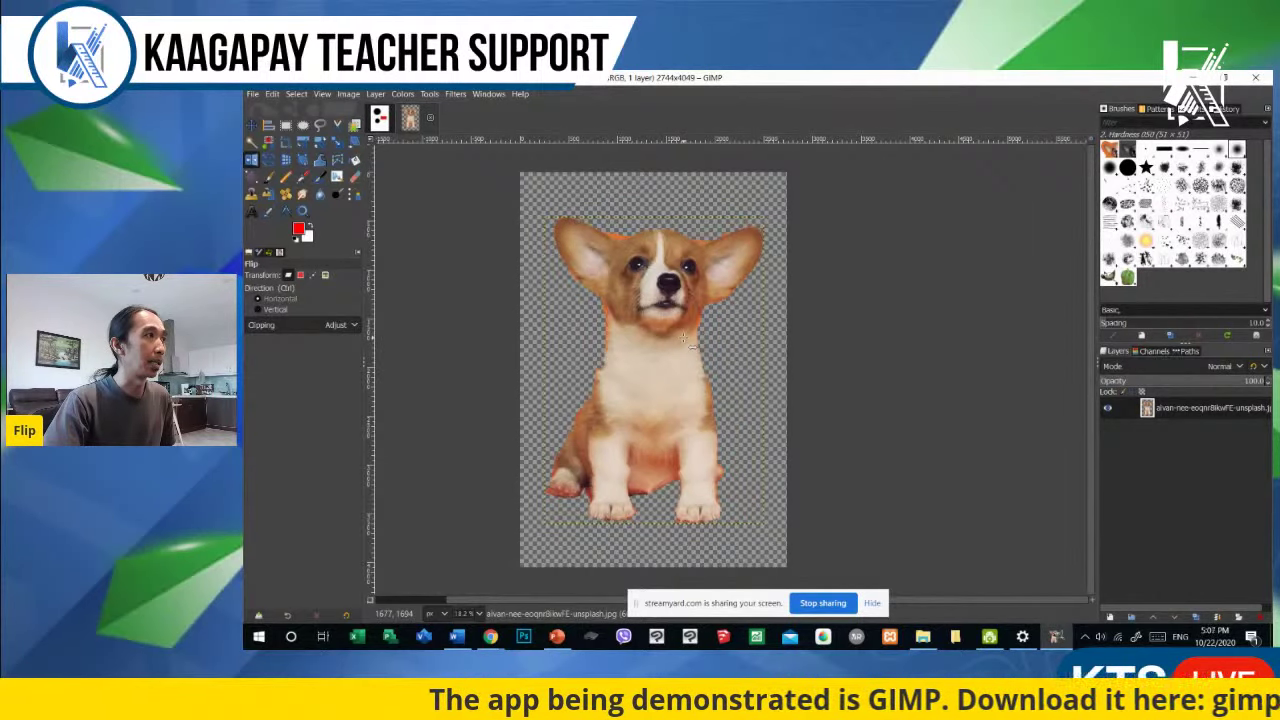
left_click(685, 340)
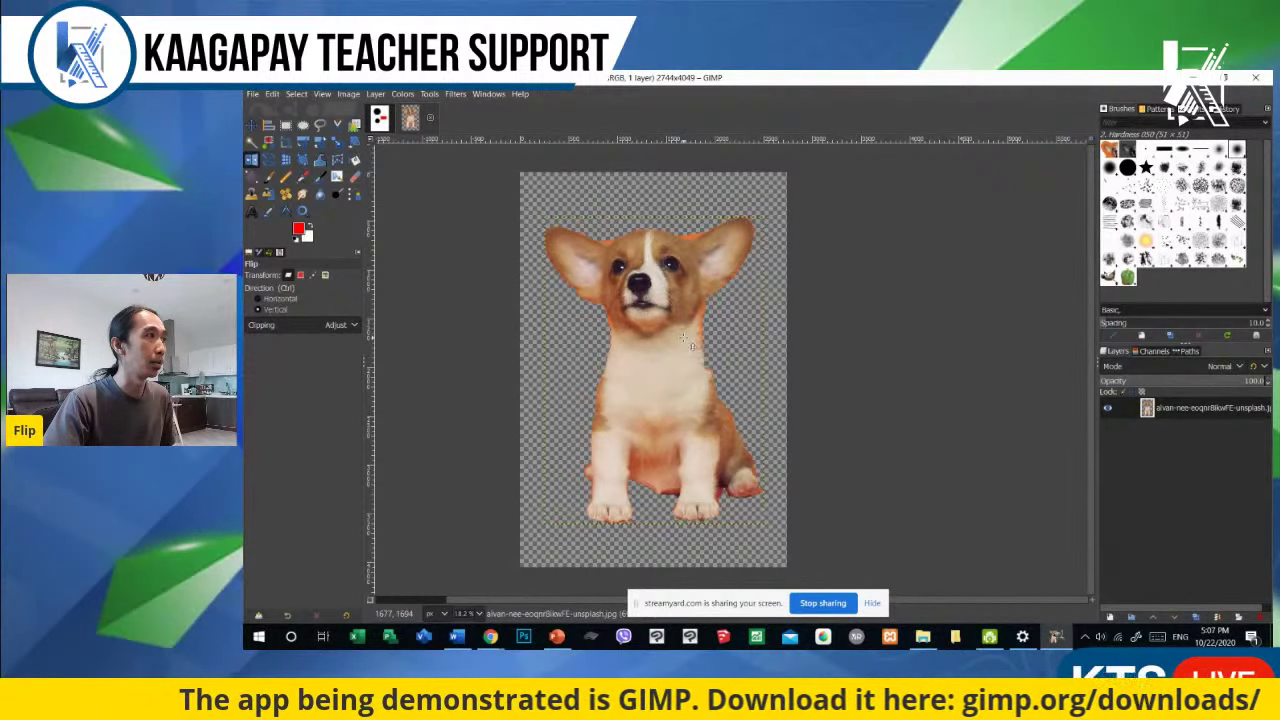
left_click(685, 340)
left_click(685, 340)
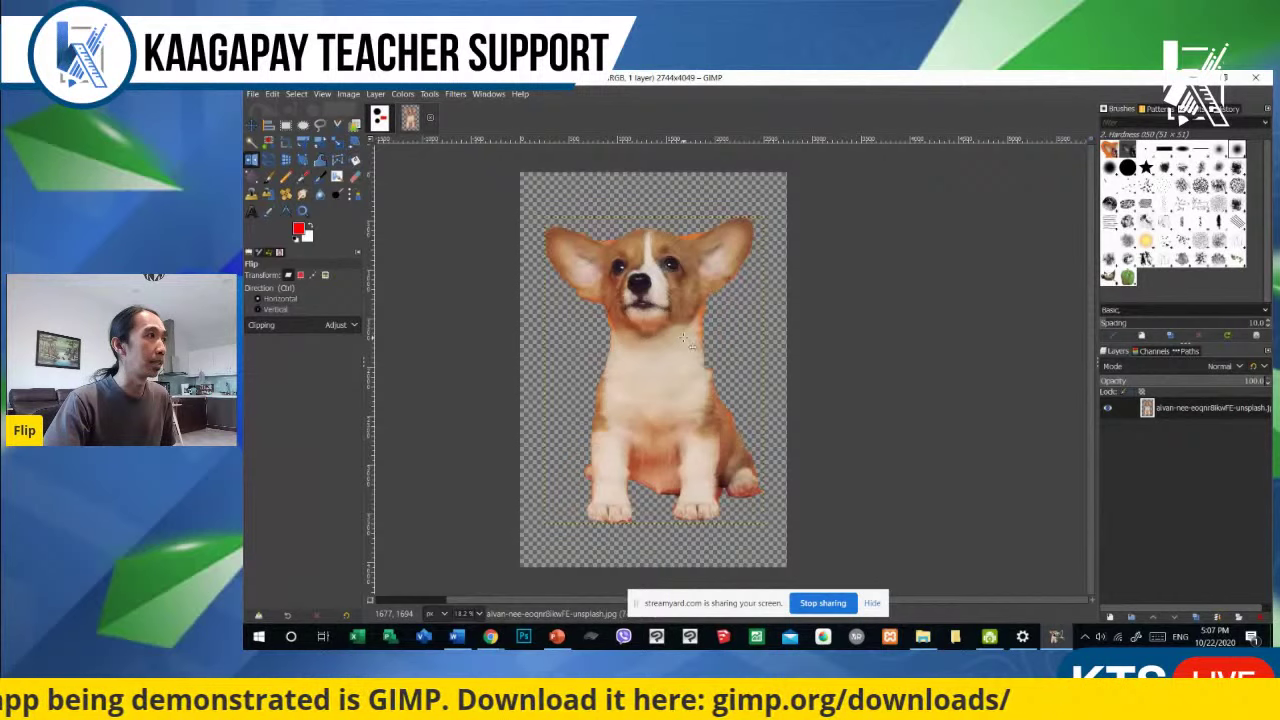
left_click(269, 161)
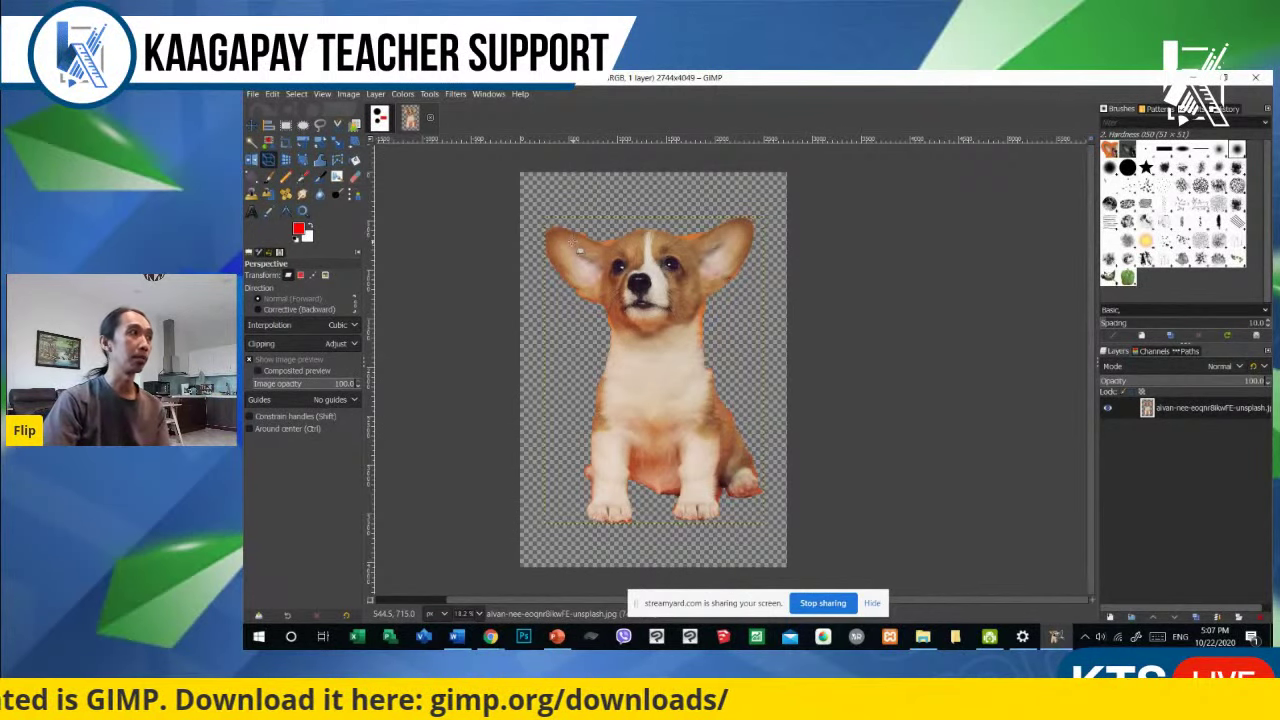
left_click_drag(562, 236, 592, 232)
left_click_drag(752, 240, 700, 226)
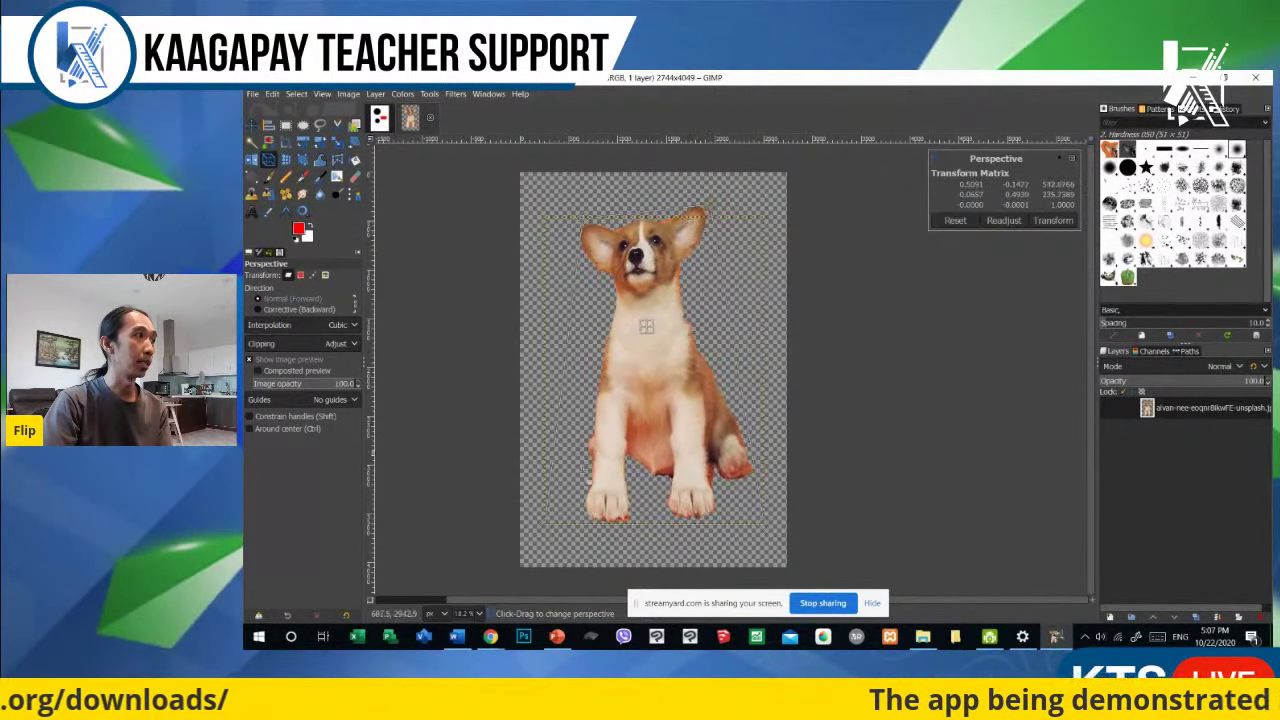
left_click_drag(550, 518, 503, 552)
left_click_drag(752, 518, 752, 432)
left_click_drag(588, 224, 508, 207)
left_click_drag(720, 218, 742, 170)
mouse_move(747, 412)
left_mouse_down()
mouse_move(795, 440)
mouse_move(755, 408)
left_mouse_up()
mouse_move(678, 395)
left_mouse_down()
mouse_move(700, 420)
mouse_move(666, 384)
left_mouse_up()
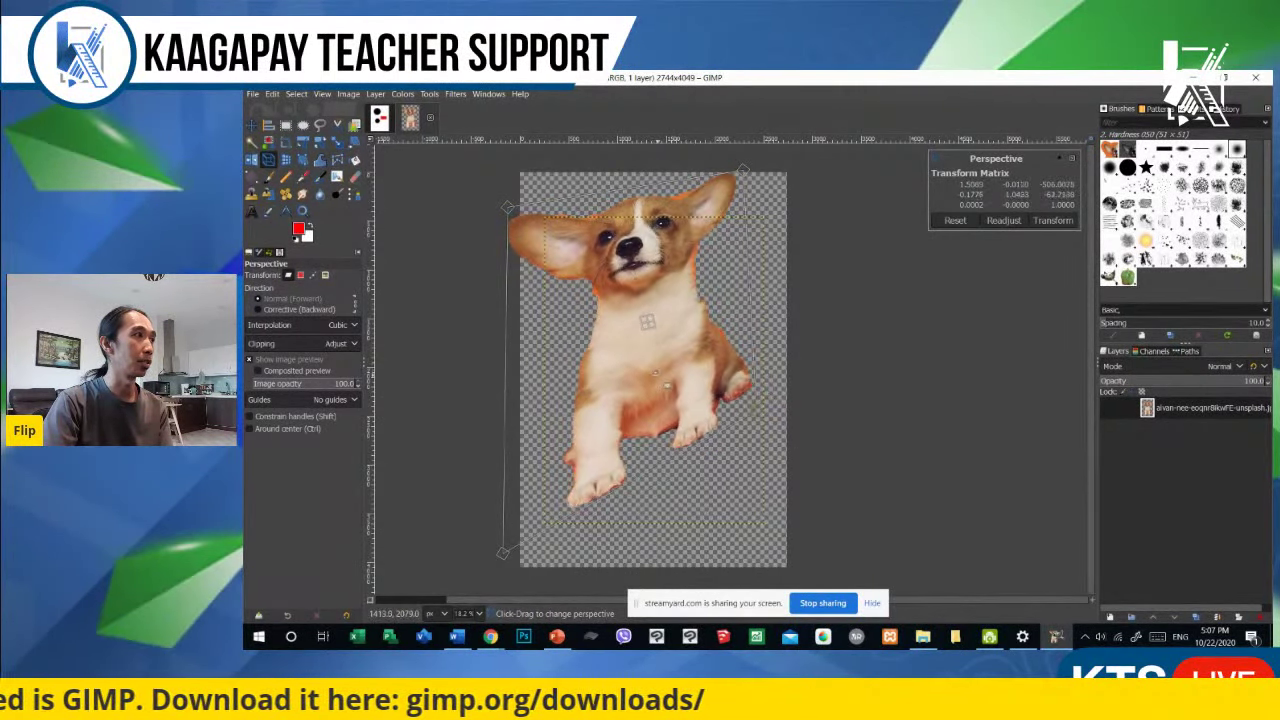
key("m")
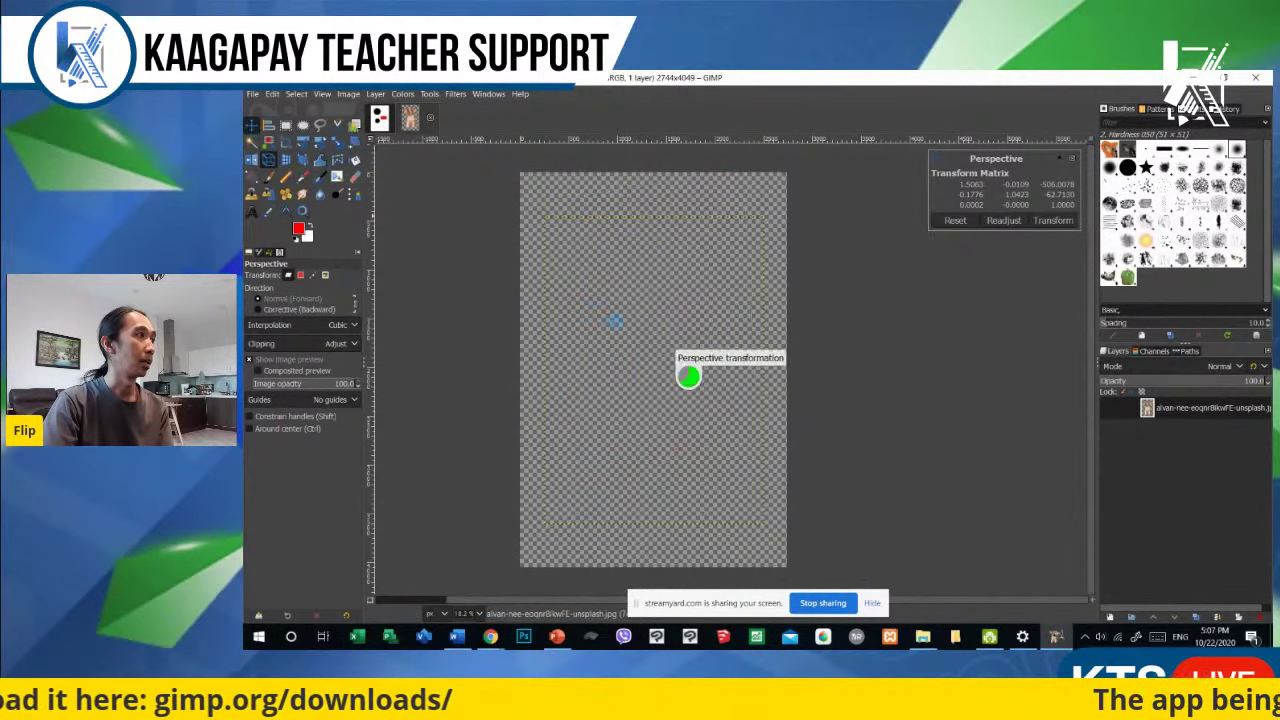
left_click_drag(645, 323, 662, 340)
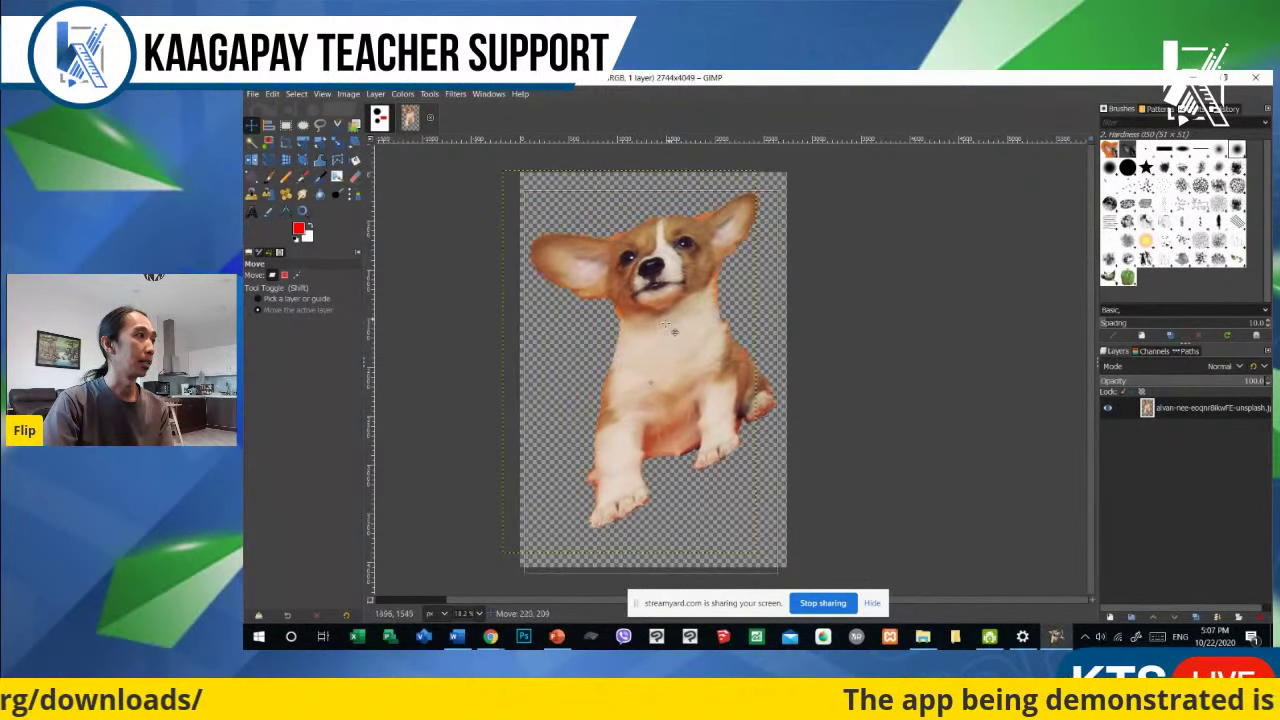
key("ctrl+z")
key("ctrl+z")
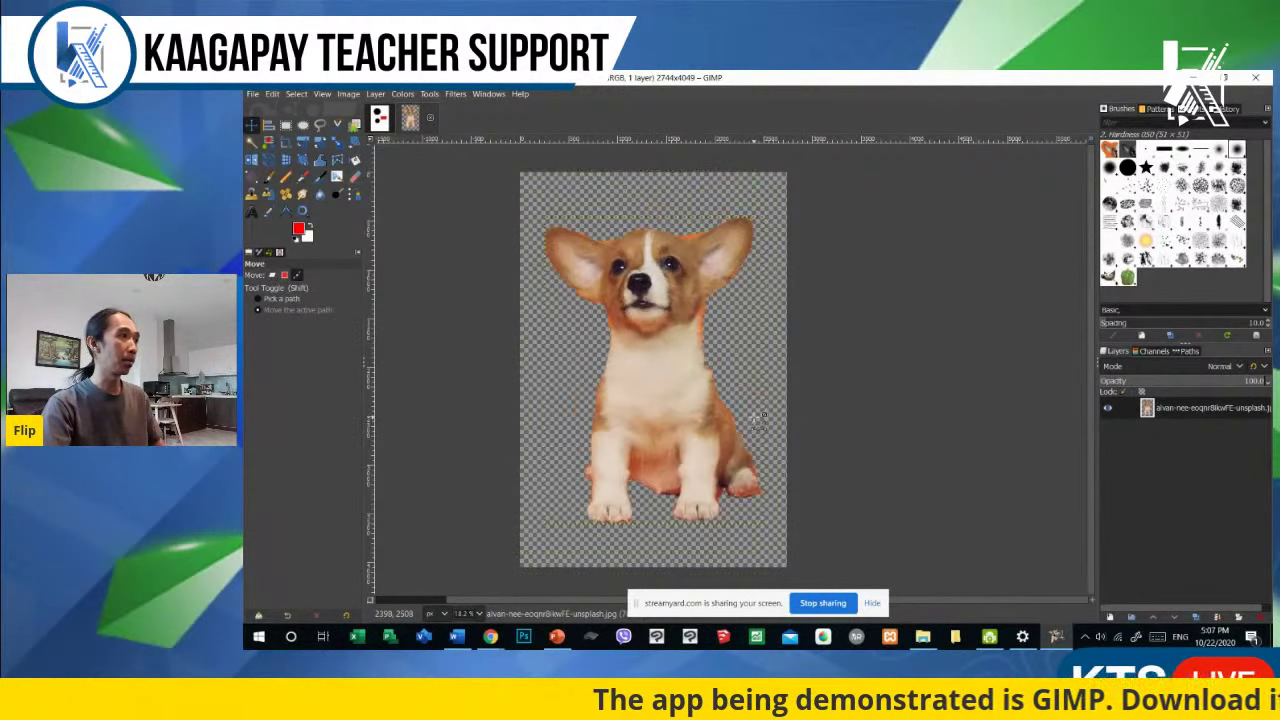
left_click(760, 418, "ctrl")
key("ctrl+z")
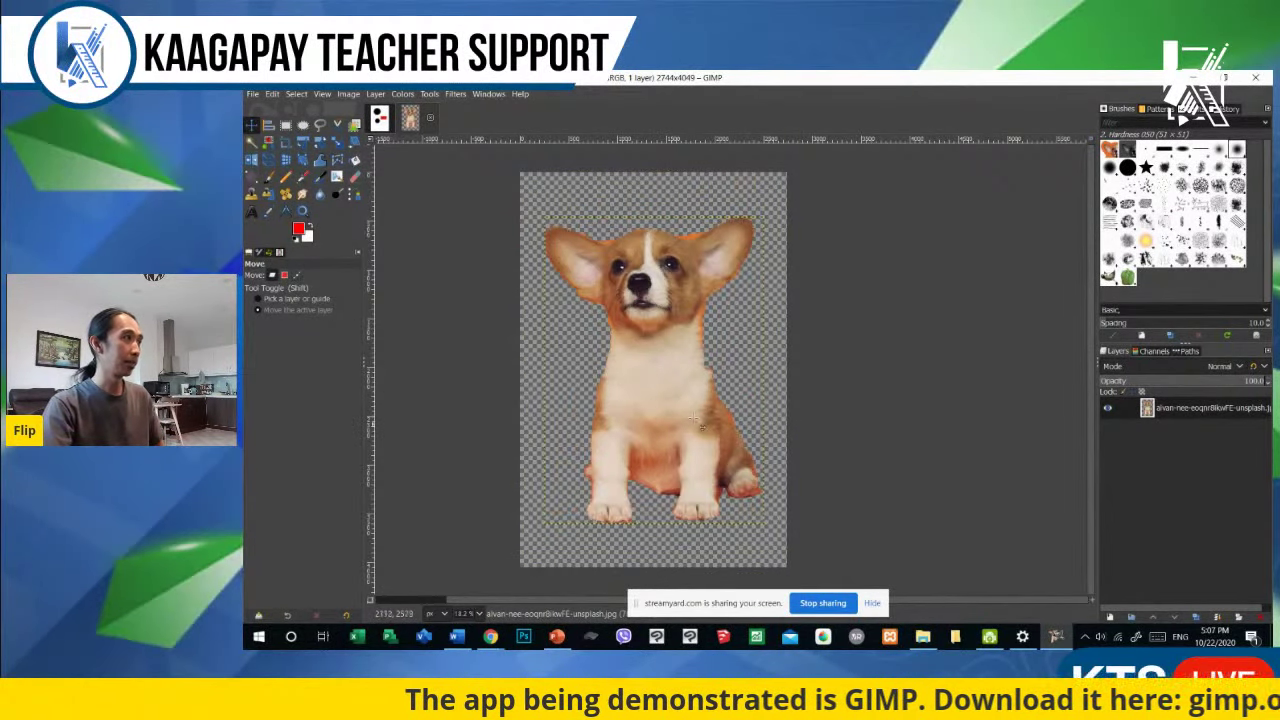
Step: Try 3D Transform, then a Handle Transform move on the puppy, and cancel it
left_click(286, 160)
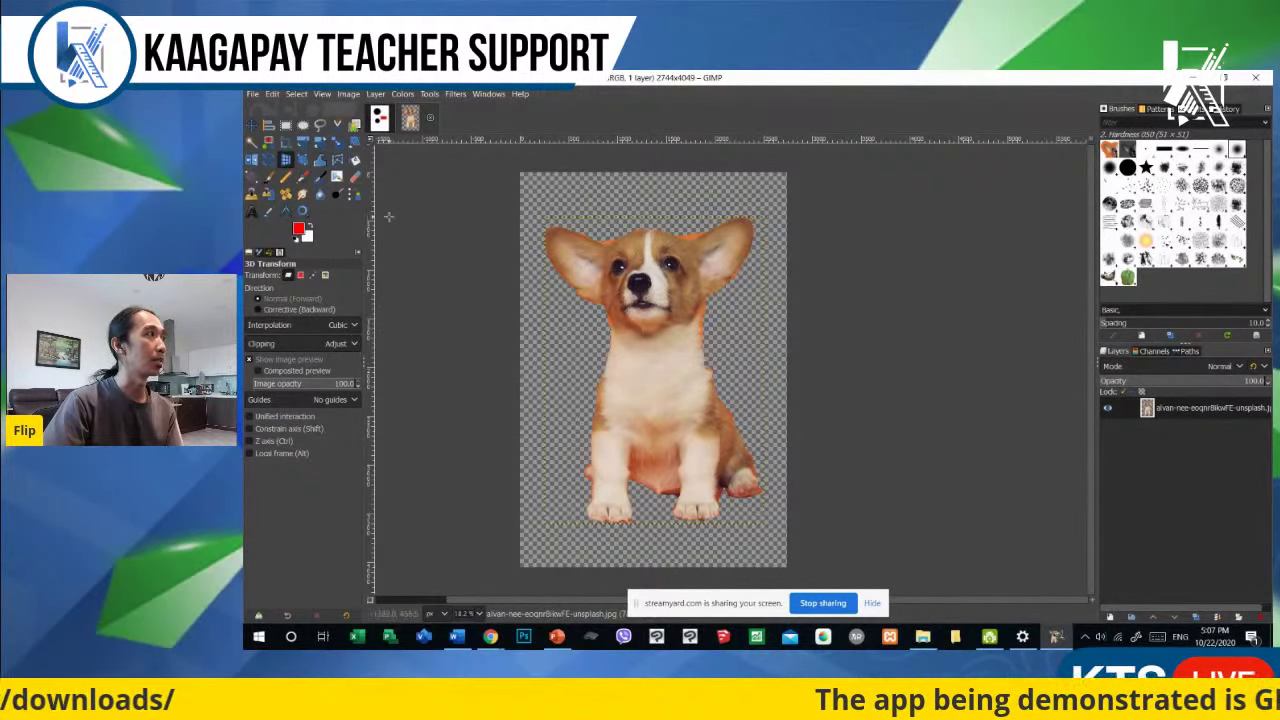
left_click(303, 161)
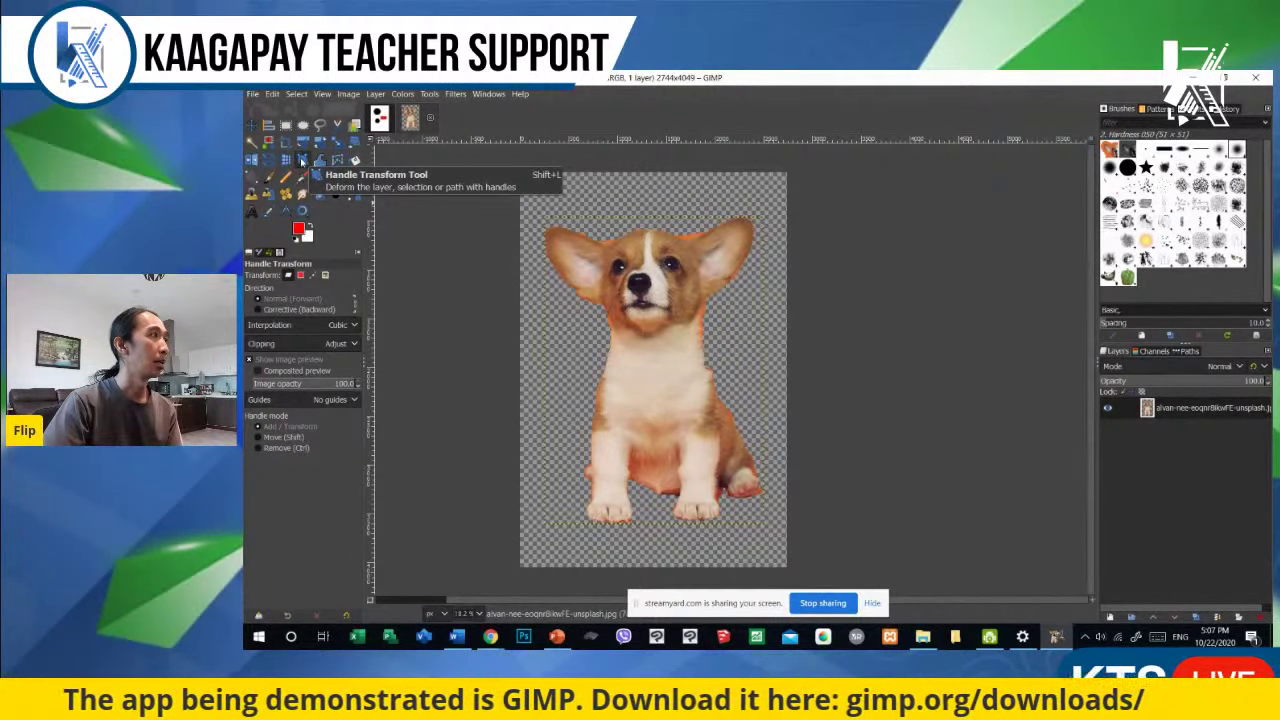
left_click_drag(752, 232, 752, 214)
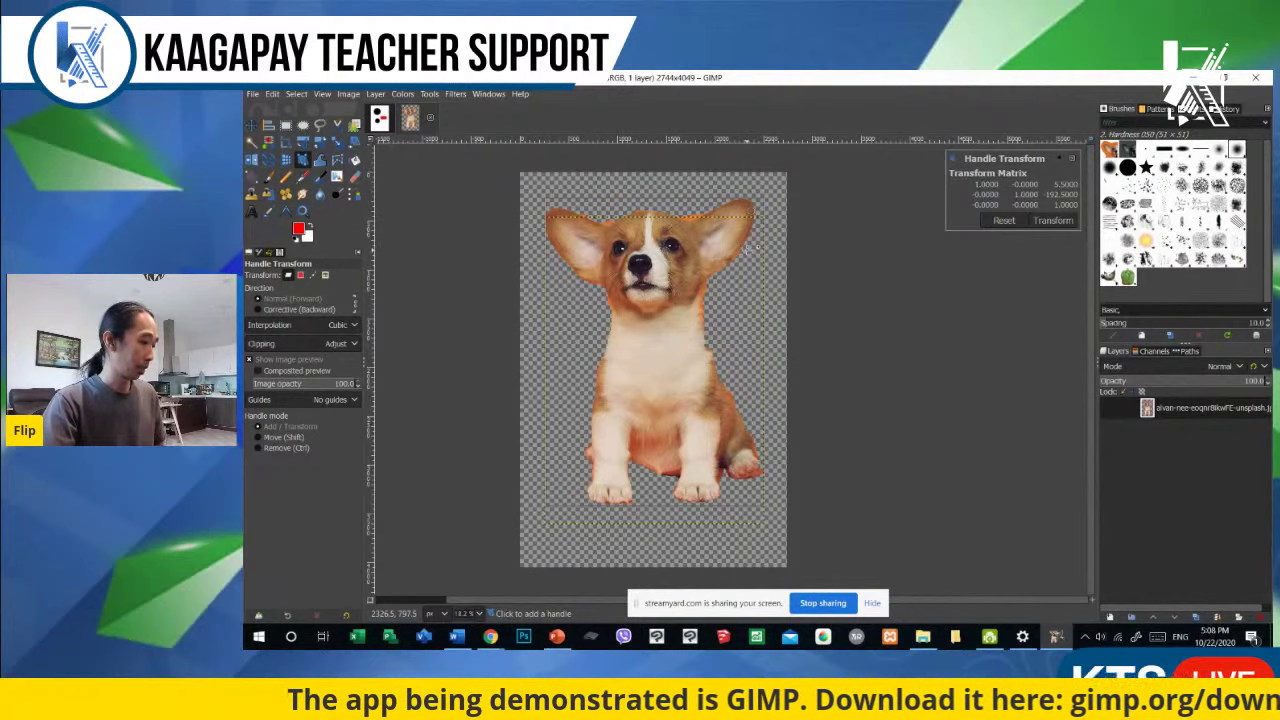
key("Escape")
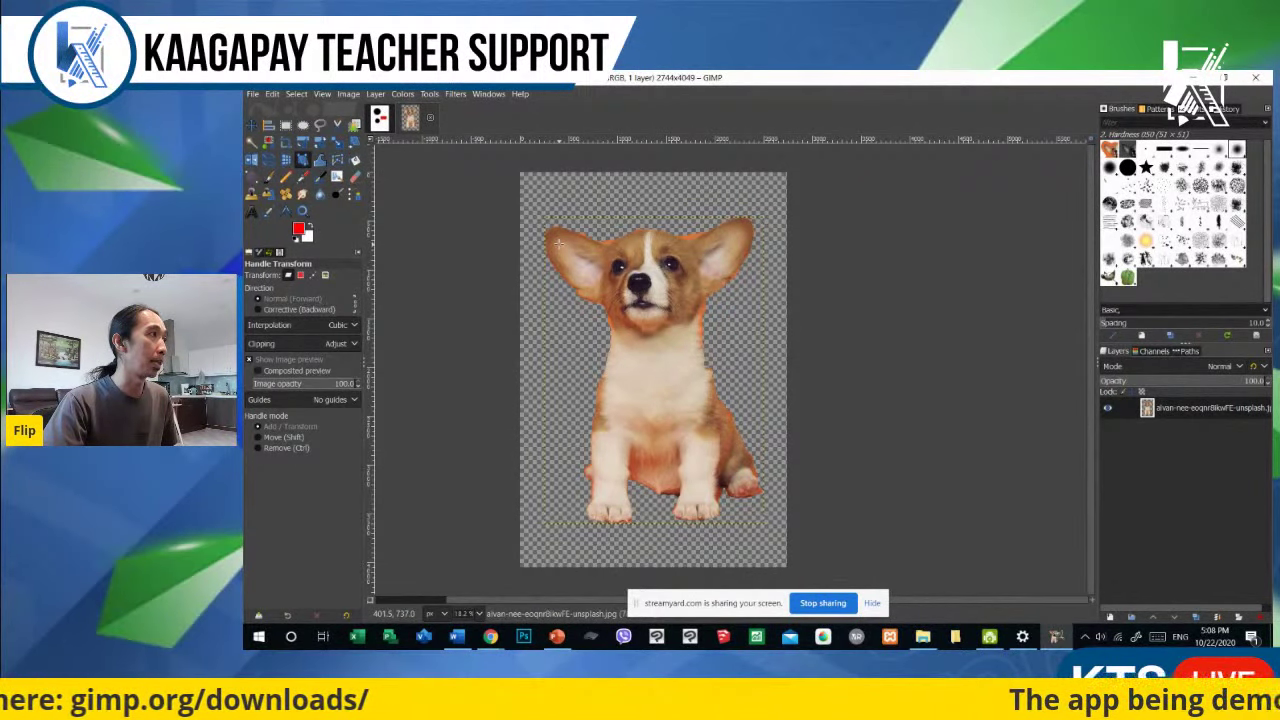
Step: Add handles on the puppy's ears and paws, warp them around, then ease back near the original shape
left_click(558, 242)
left_click(730, 233)
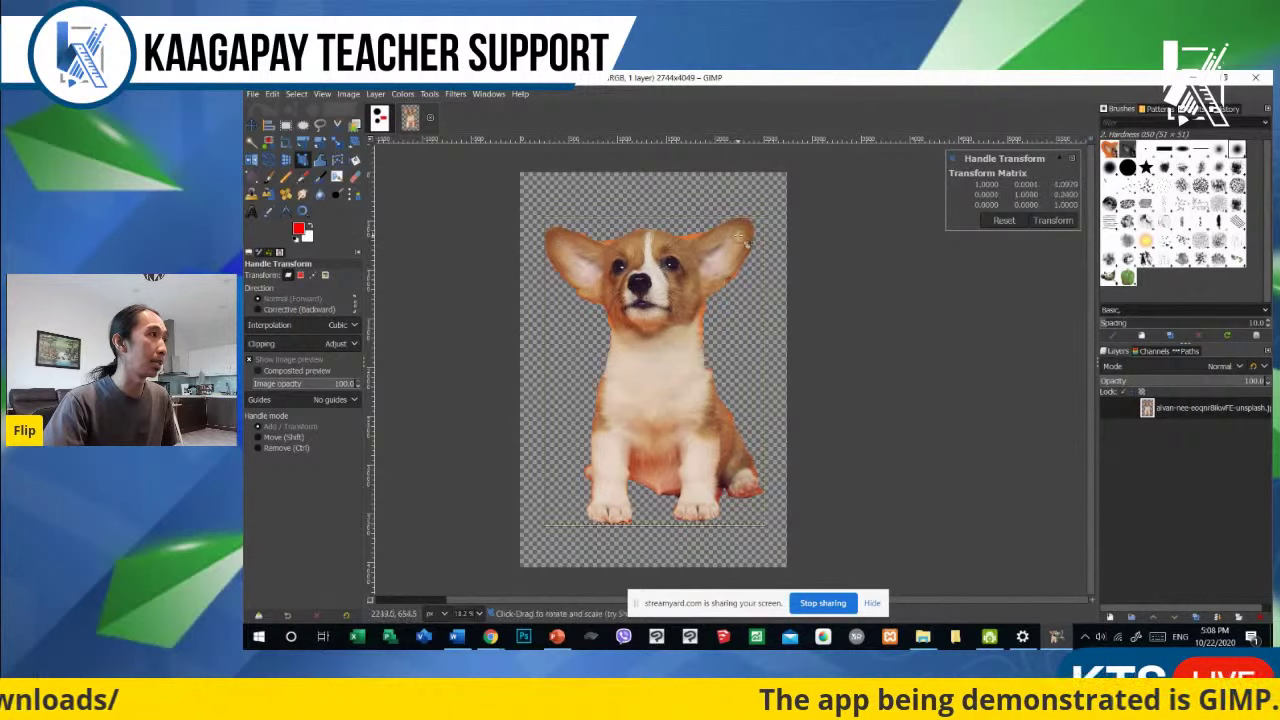
left_click_drag(740, 484, 713, 513)
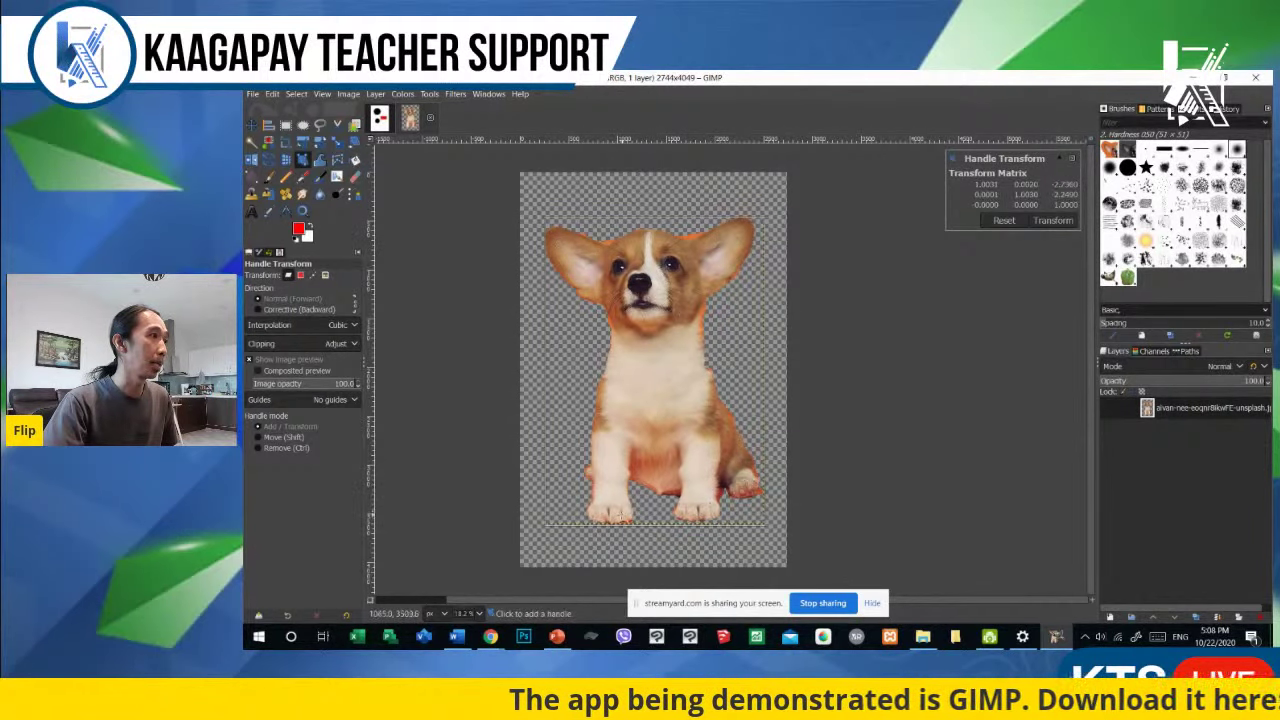
left_click_drag(617, 504, 605, 505)
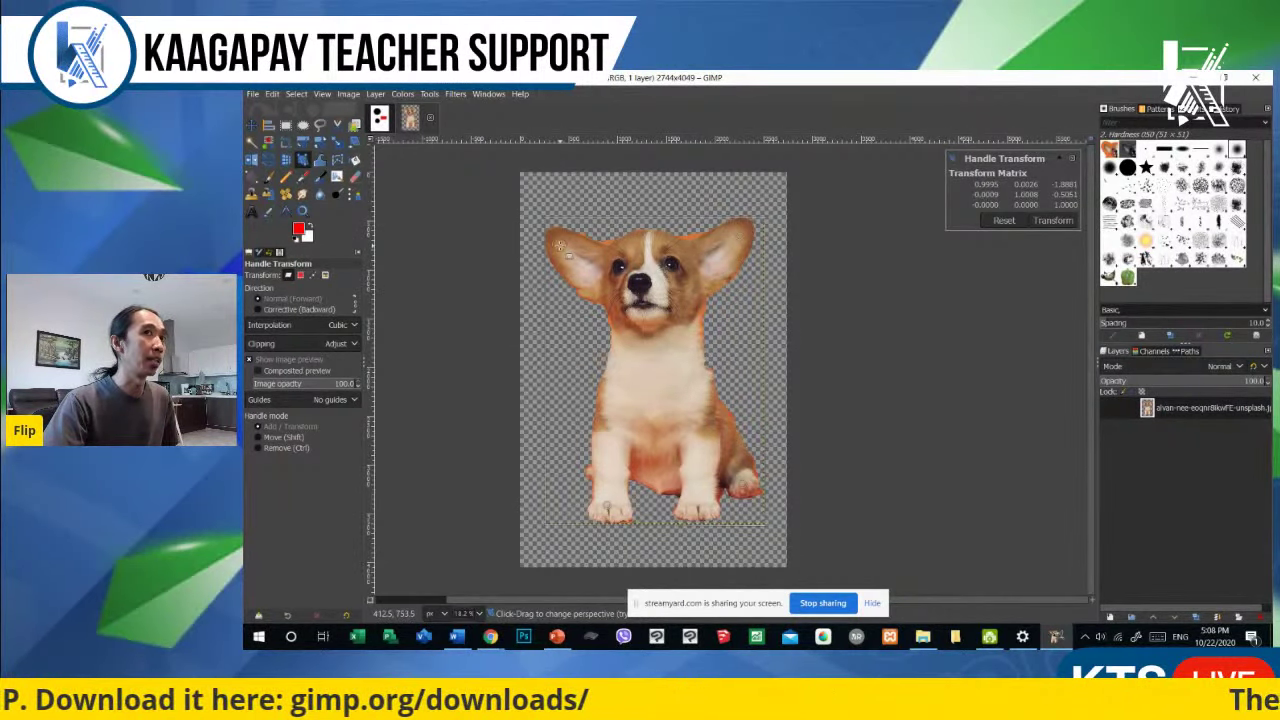
left_click_drag(560, 246, 544, 200)
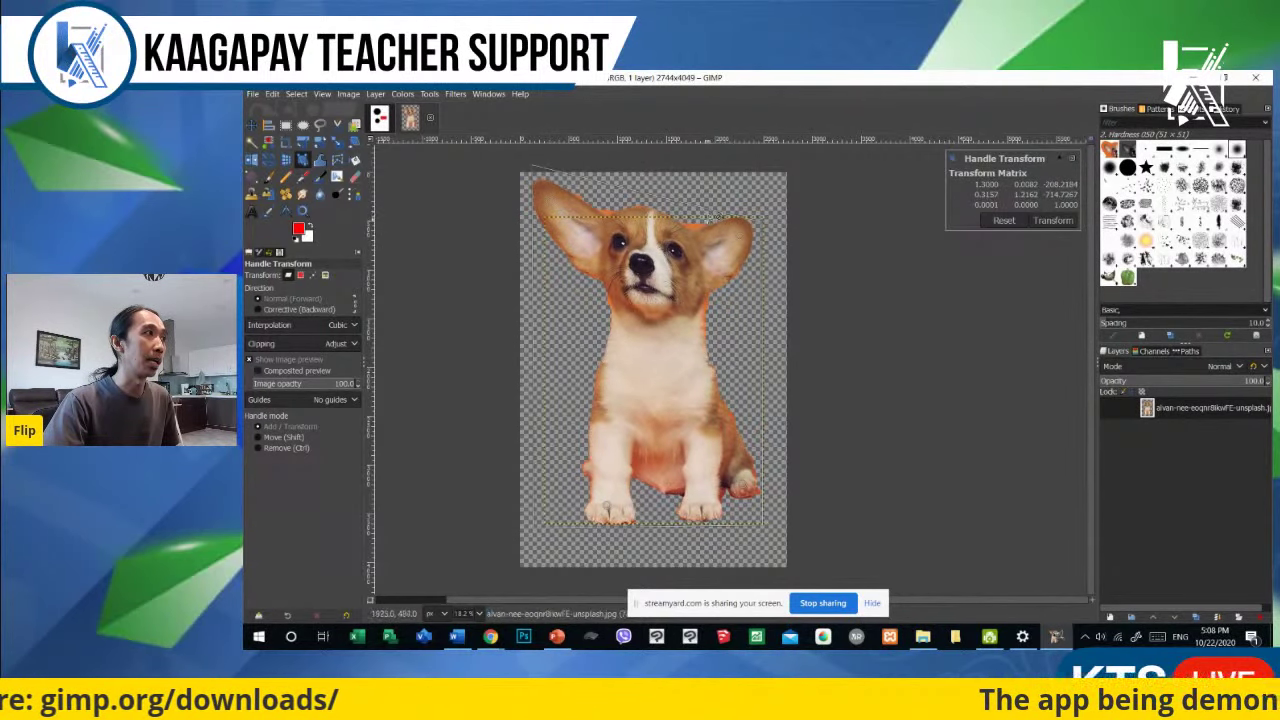
left_click_drag(743, 245, 740, 262)
left_click_drag(606, 506, 566, 519)
left_click_drag(747, 497, 748, 488)
left_click_drag(567, 518, 631, 465)
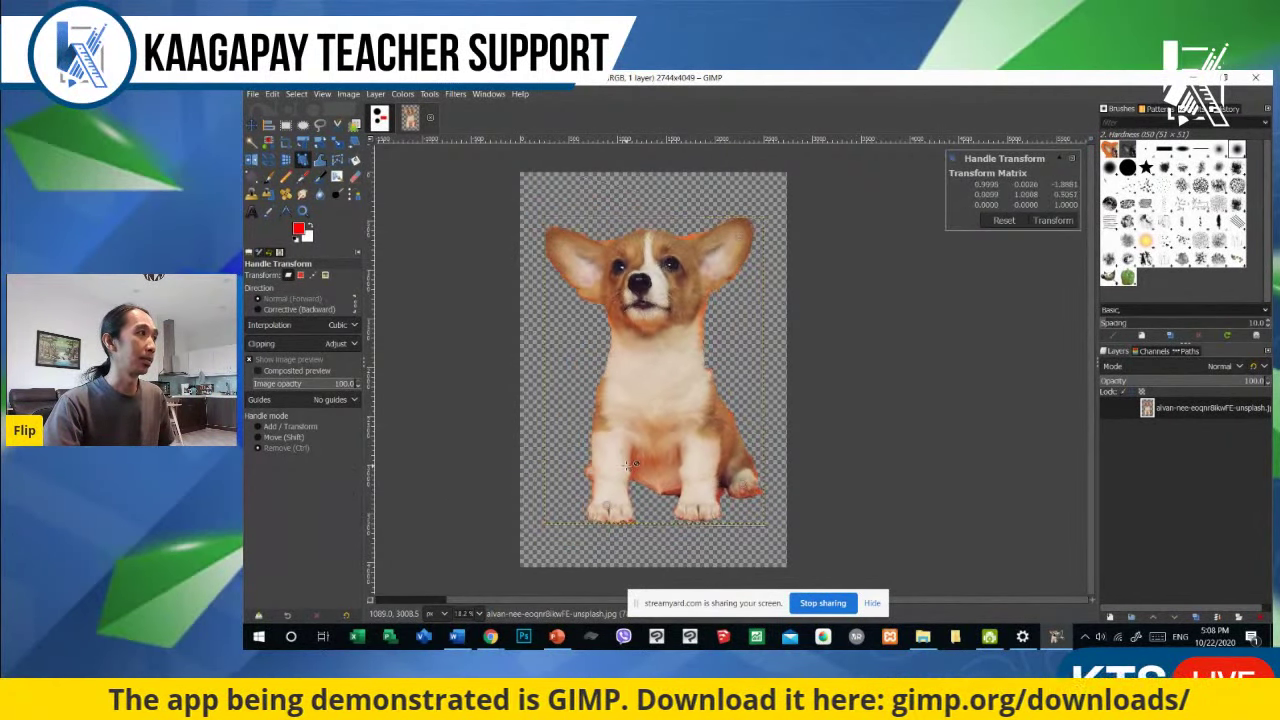
left_click(319, 163)
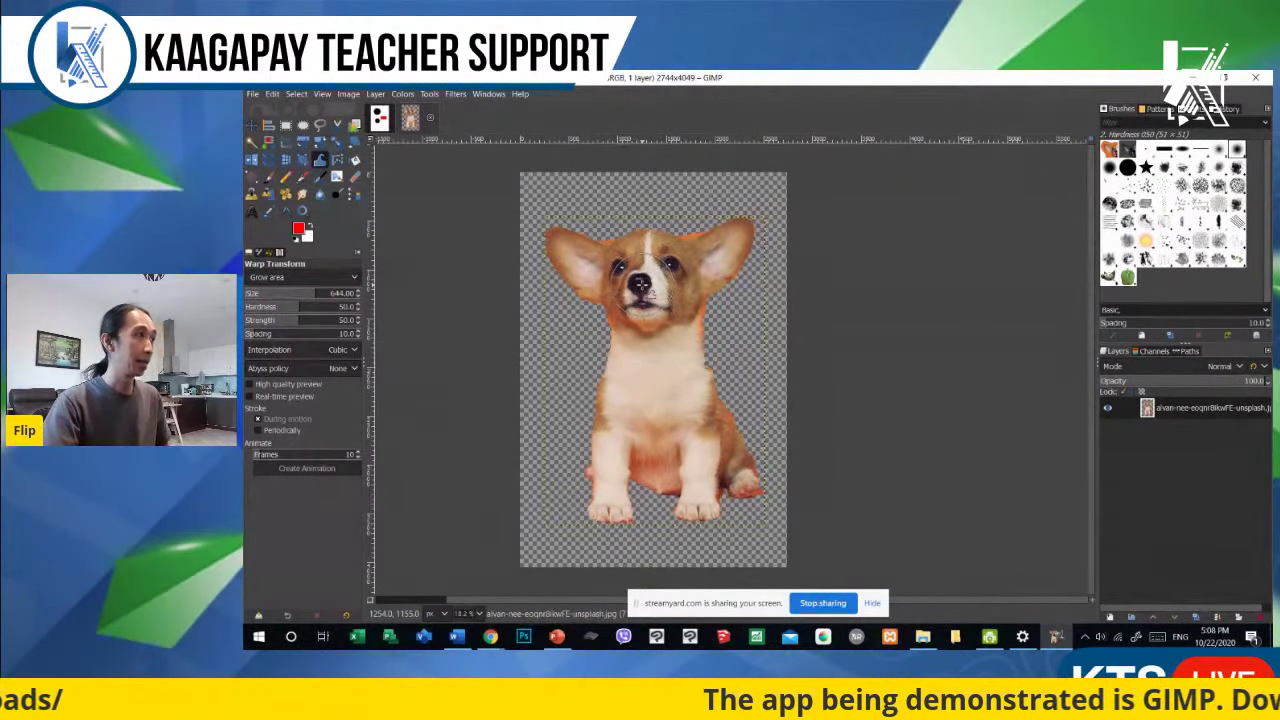
Step: Warp the puppy's face and muzzle at warp size 772.07, then undo the warp
mouse_move(663, 265)
left_mouse_down()
mouse_move(639, 287)
mouse_move(619, 265)
mouse_move(660, 268)
left_mouse_up()
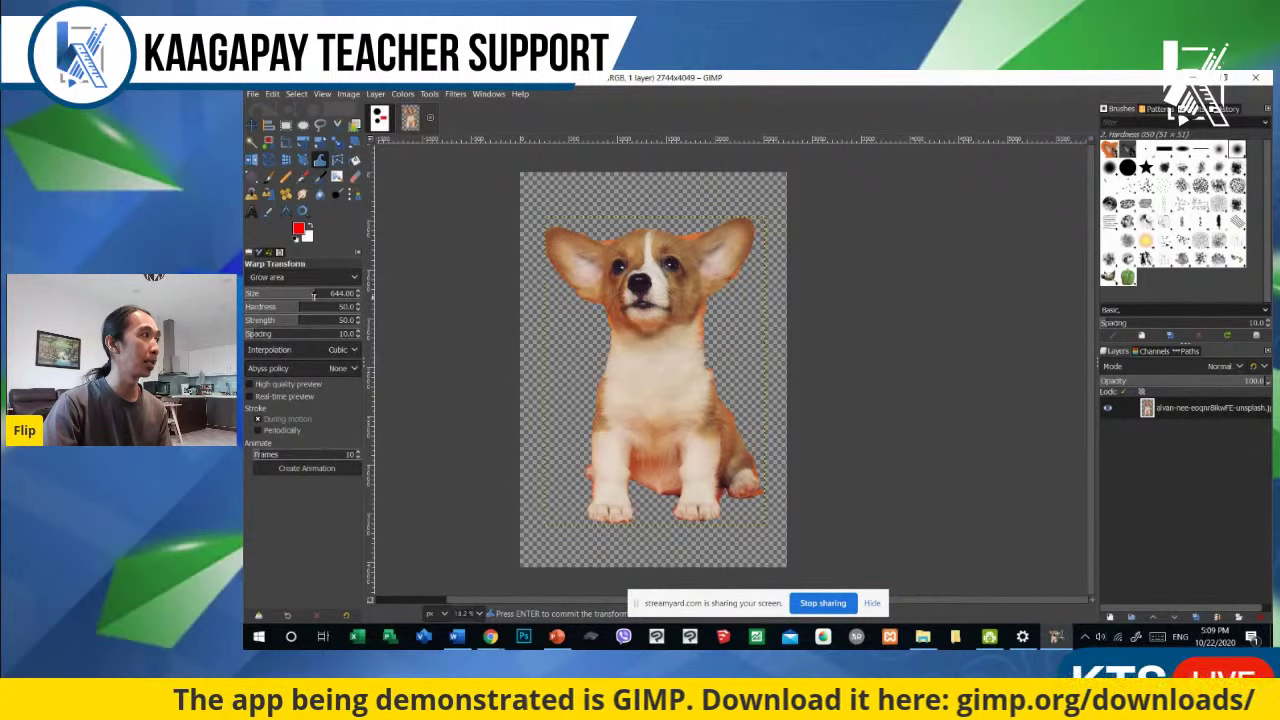
left_click_drag(314, 293, 323, 293)
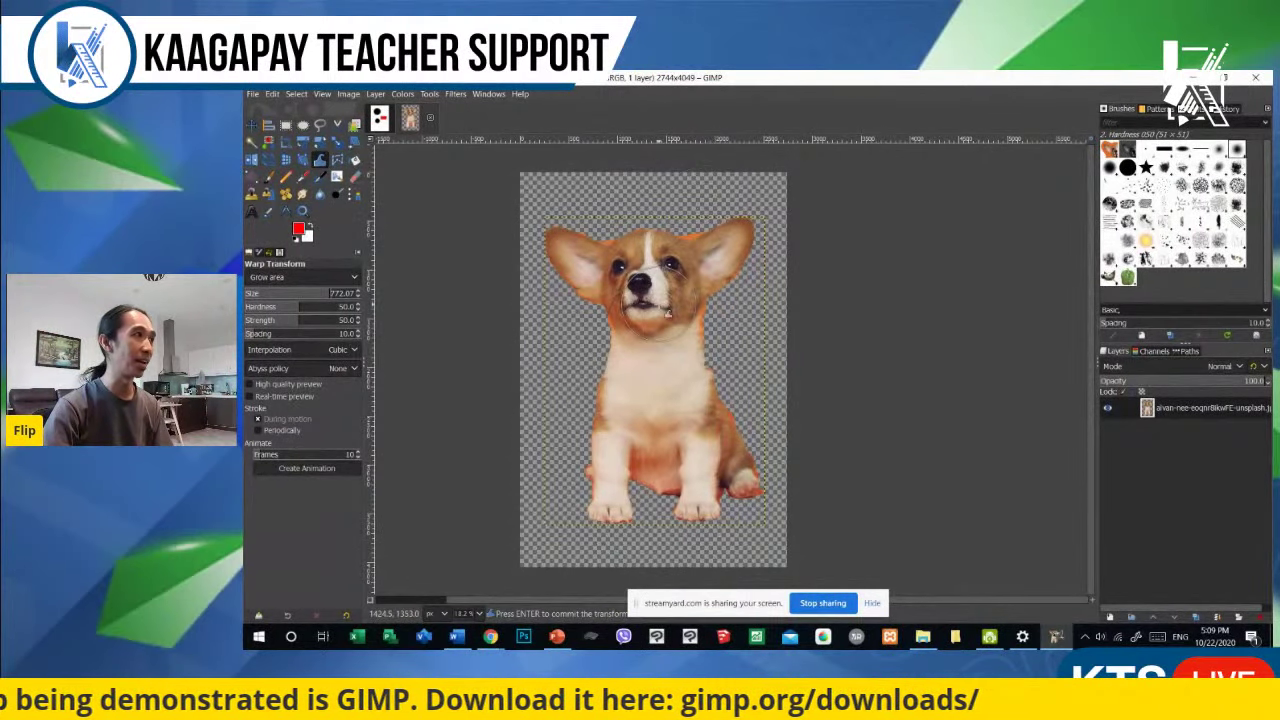
left_click_drag(667, 311, 673, 308)
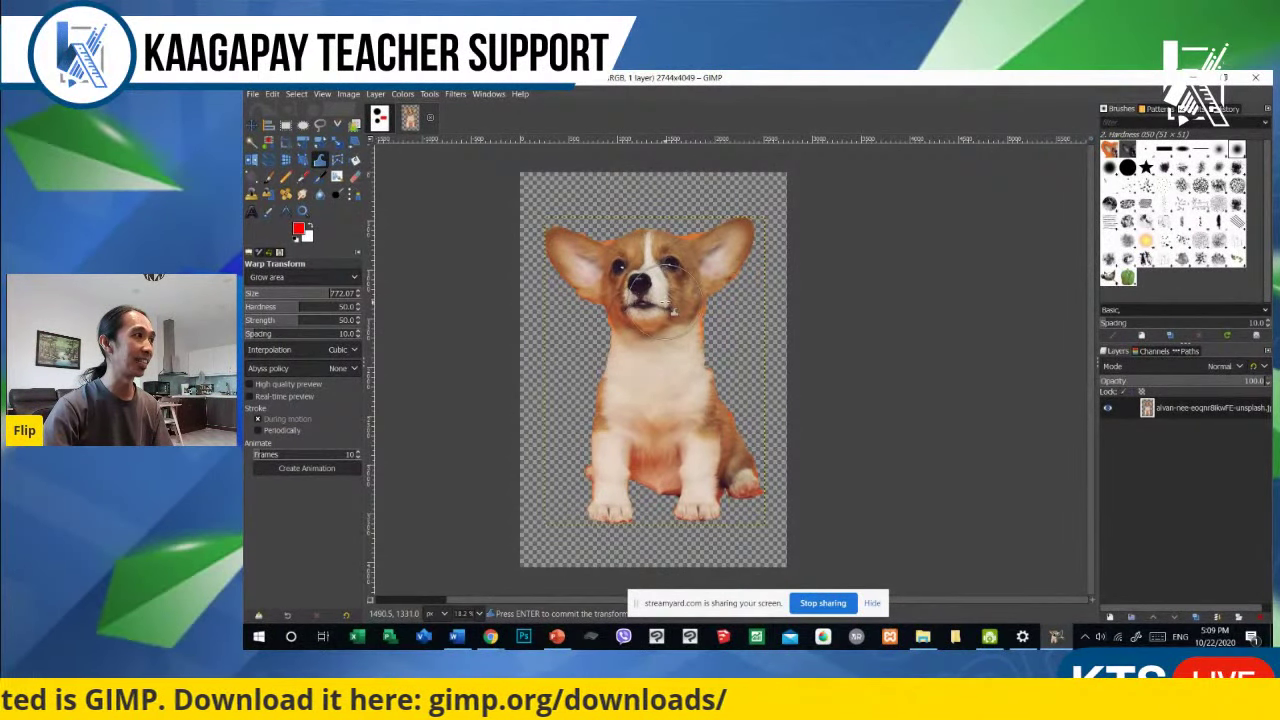
key("ctrl+z")
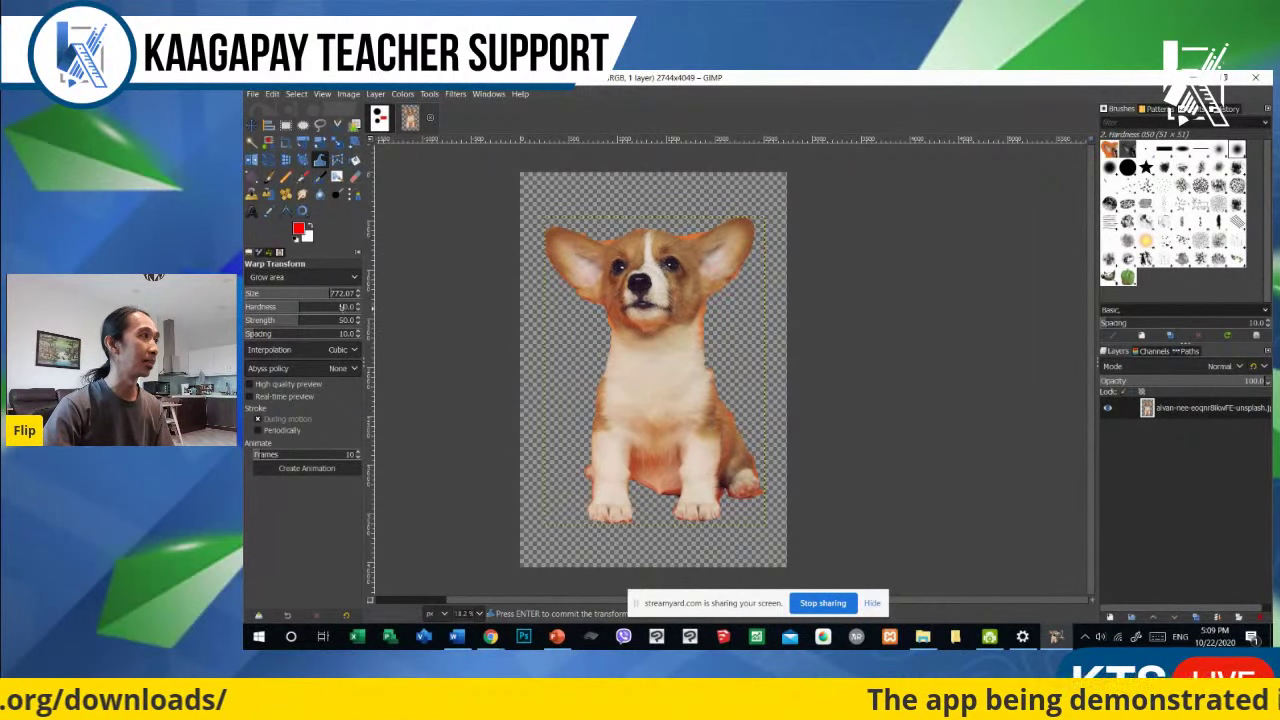
Step: Set warp size to 738.13 with Grow area, enlarge the puppy's nose, then undo it
left_click_drag(325, 293, 285, 293)
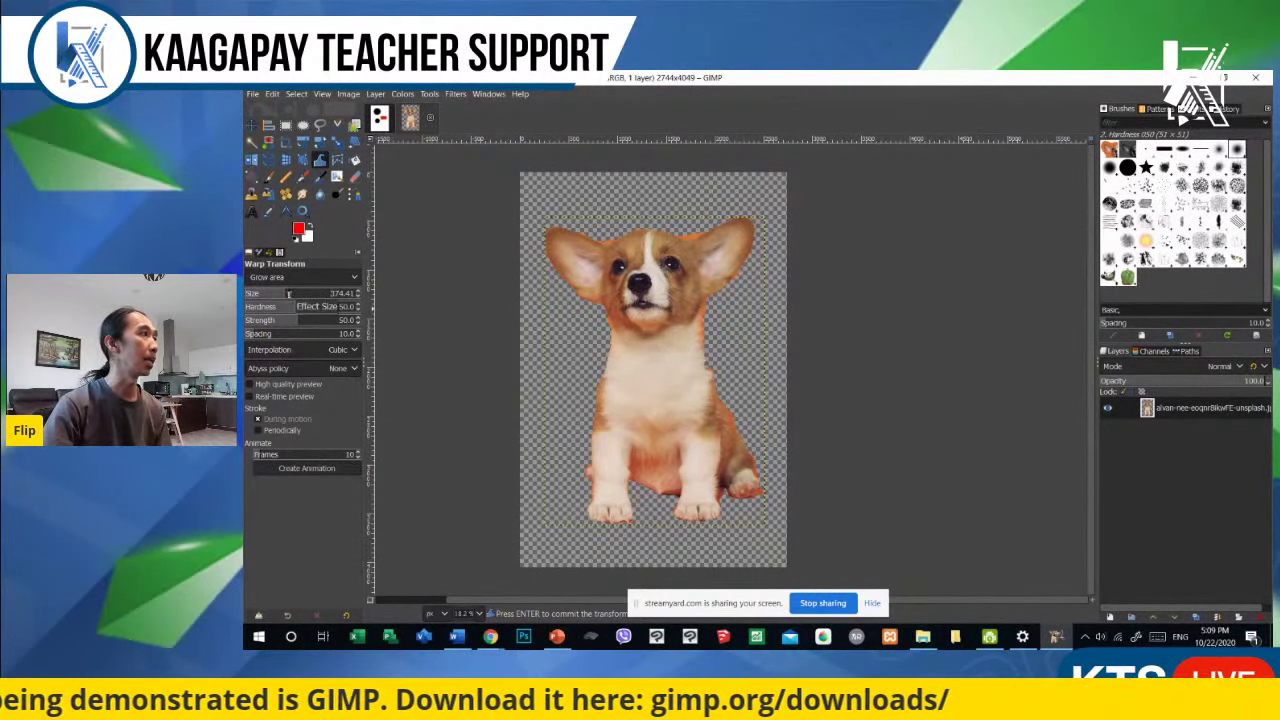
left_click_drag(285, 293, 308, 293)
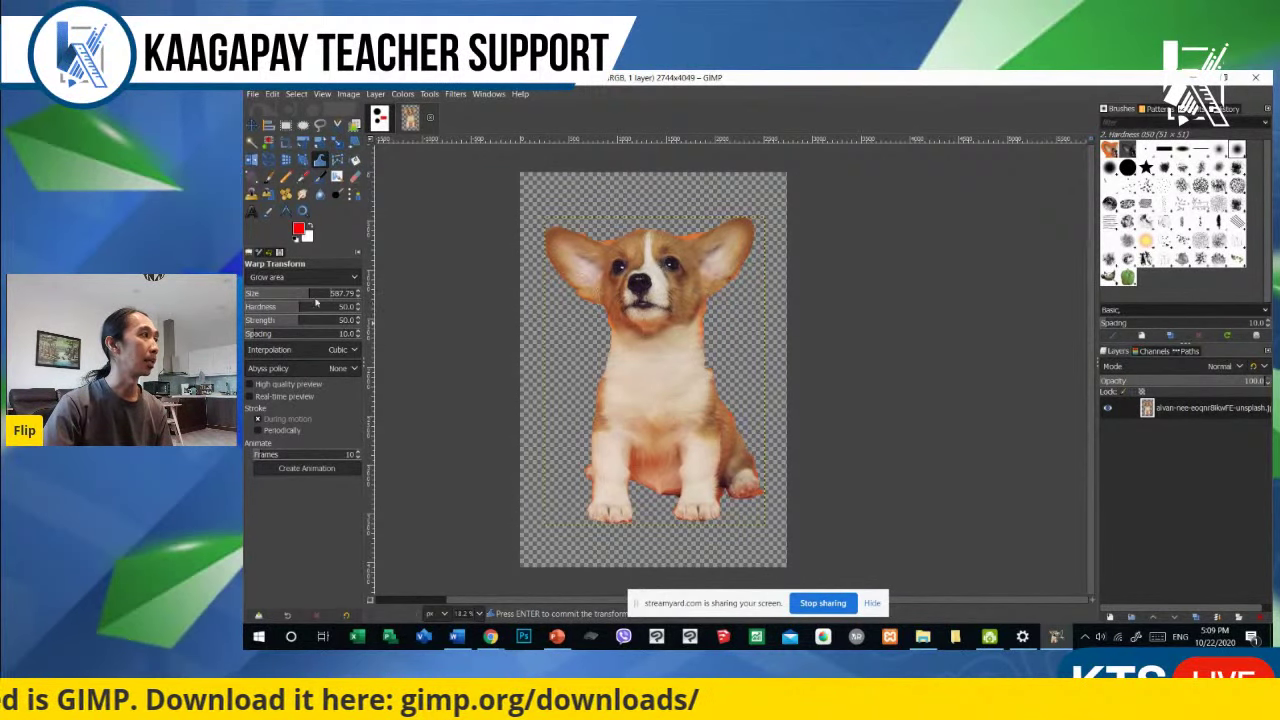
left_click_drag(316, 297, 328, 295)
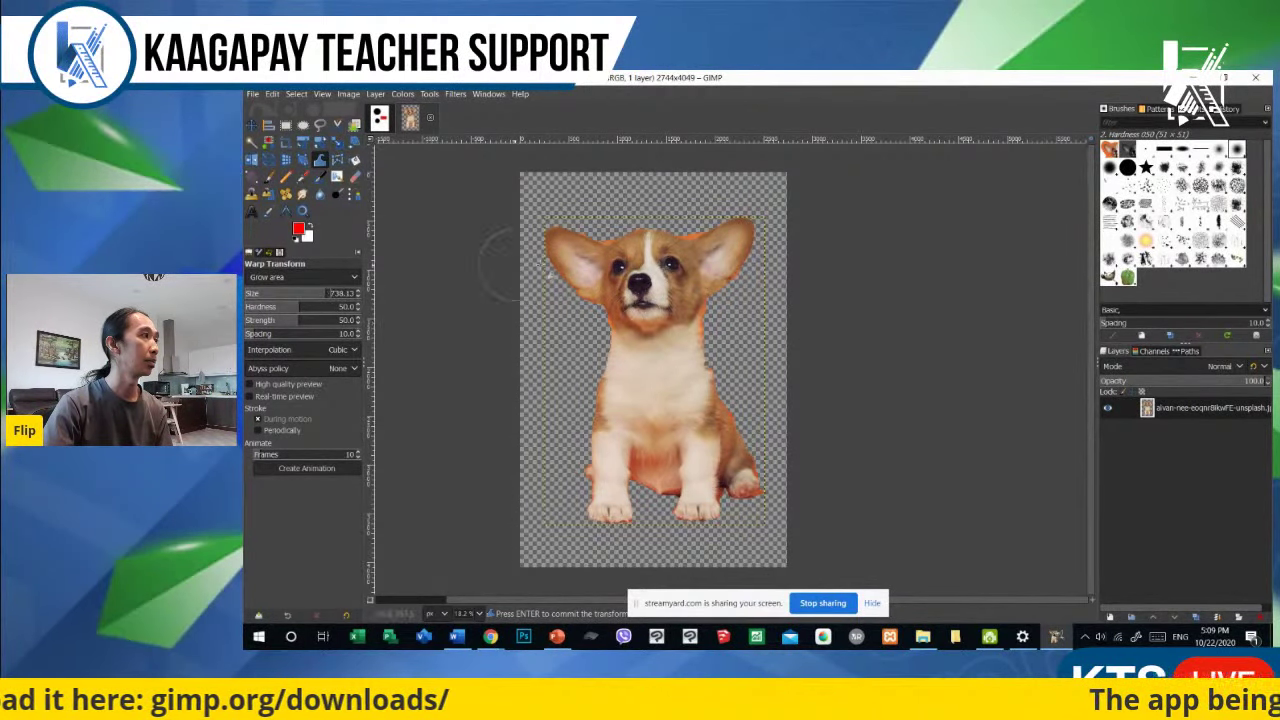
left_click(353, 278)
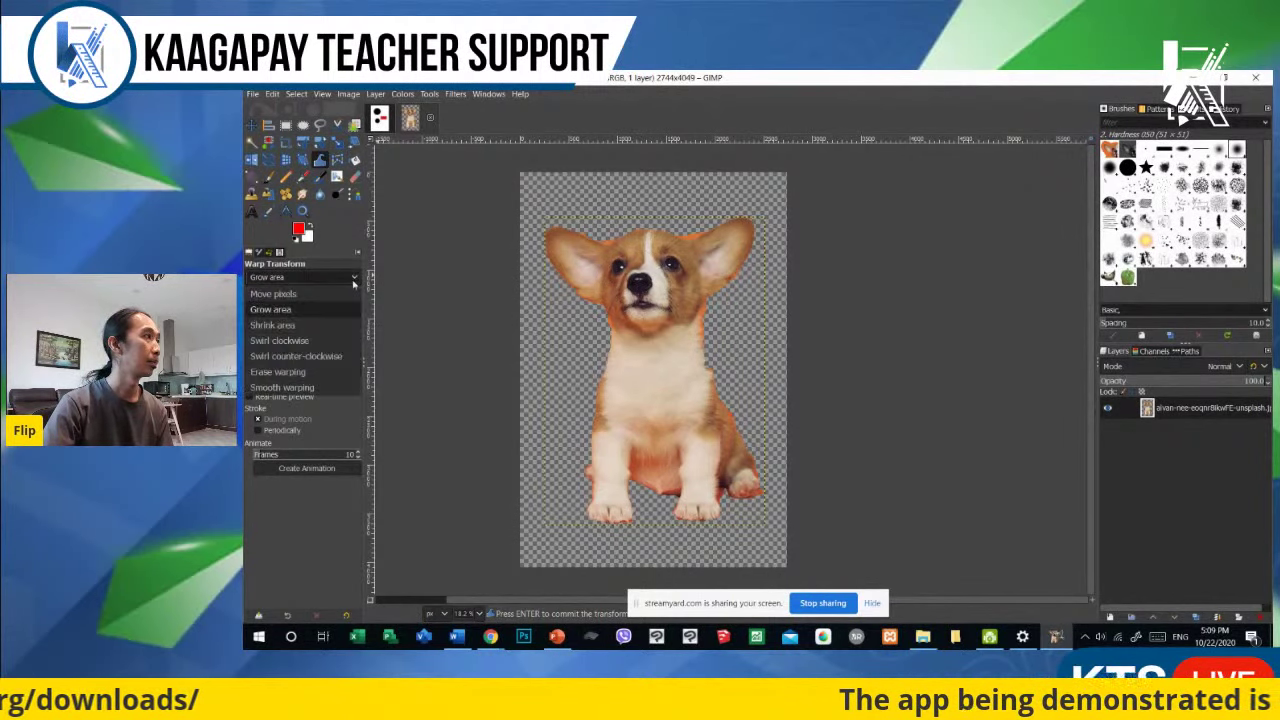
left_click(300, 309)
left_click(637, 259)
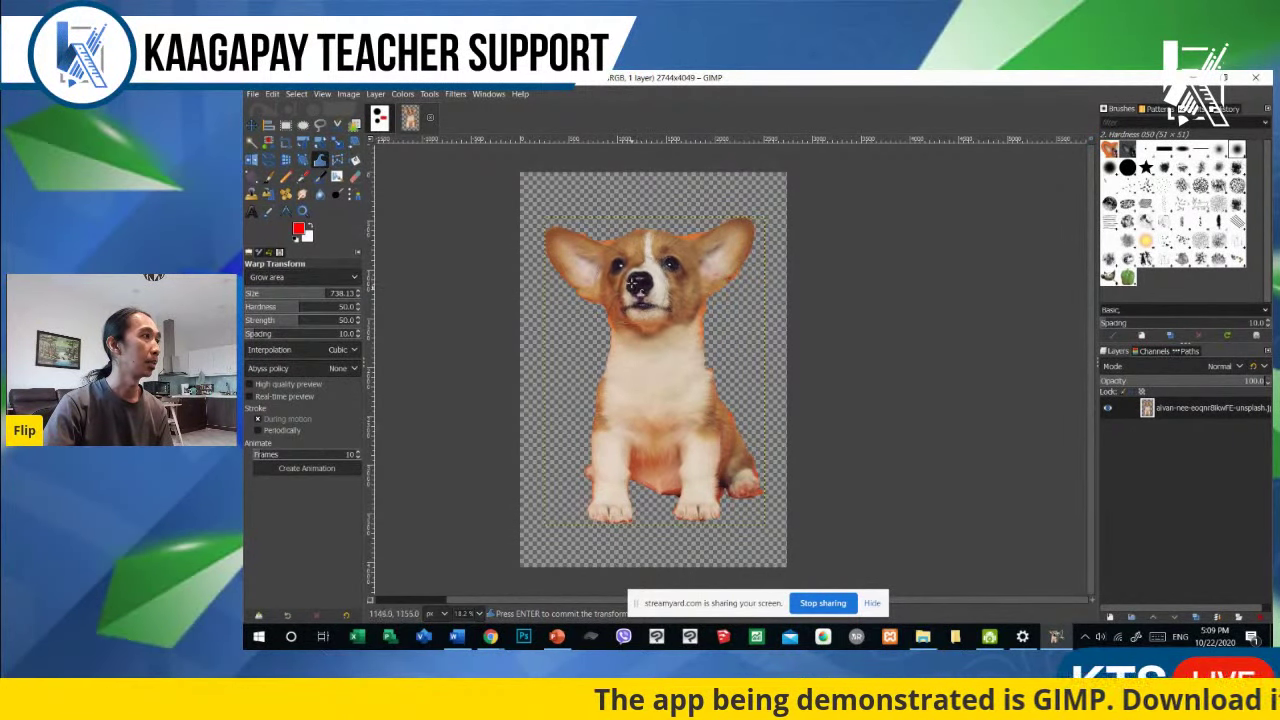
mouse_move(637, 259)
left_mouse_down()
mouse_move(677, 268)
mouse_move(659, 268)
mouse_move(659, 296)
mouse_move(630, 315)
mouse_move(619, 295)
mouse_move(667, 283)
mouse_move(659, 315)
mouse_move(659, 270)
mouse_move(634, 252)
mouse_move(626, 285)
mouse_move(646, 318)
mouse_move(684, 282)
mouse_move(679, 300)
mouse_move(644, 285)
mouse_move(646, 318)
mouse_move(684, 268)
mouse_move(606, 312)
mouse_move(634, 285)
mouse_move(639, 315)
mouse_move(636, 281)
left_mouse_up()
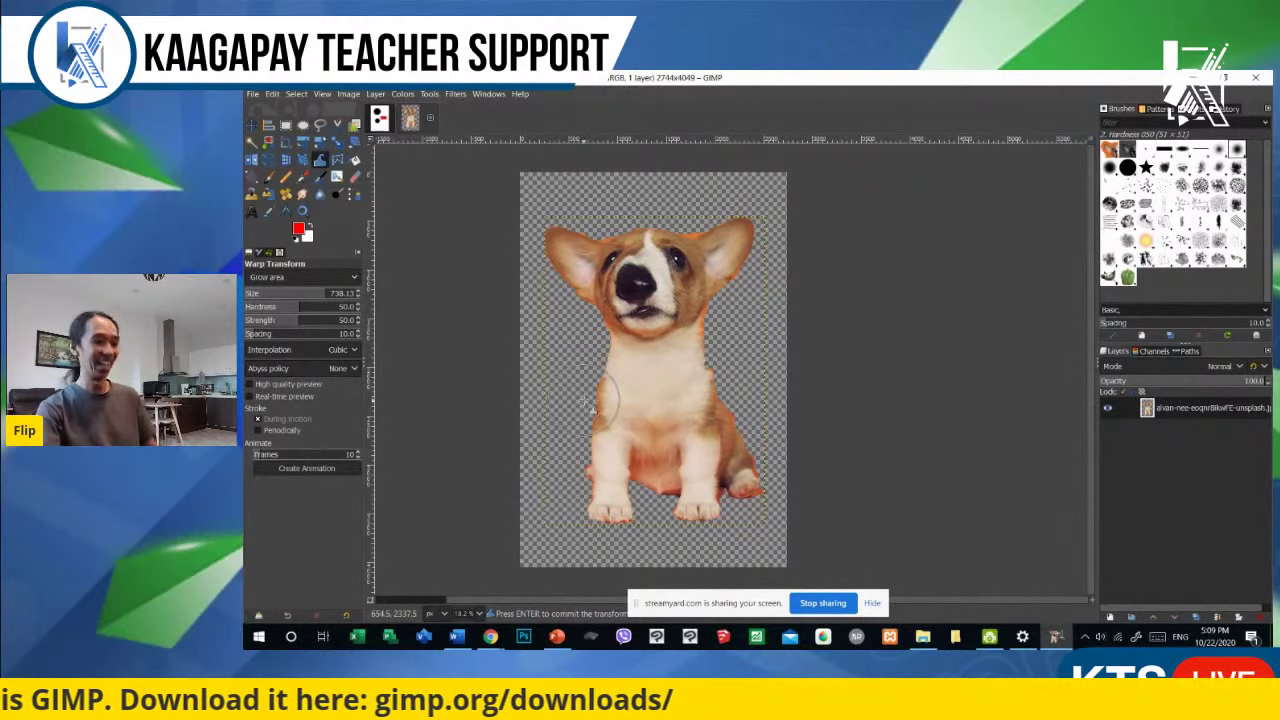
key("ctrl+z")
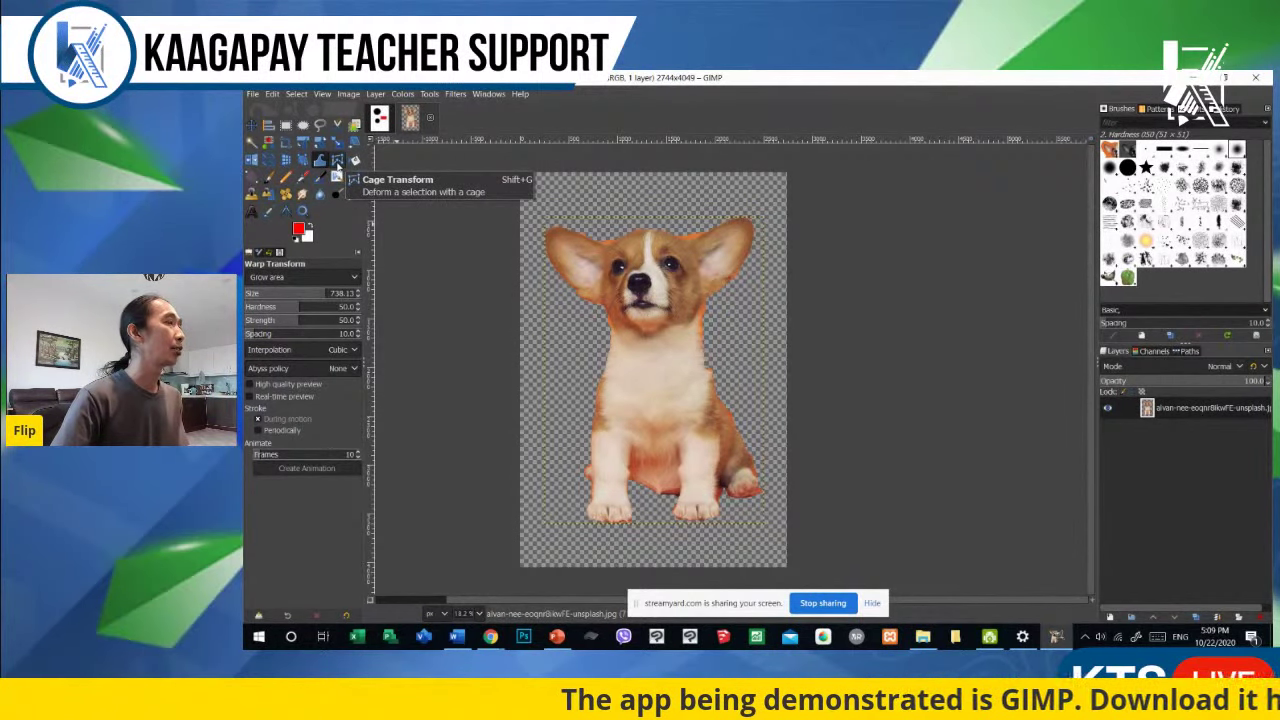
Step: Place Cage Transform points around the dog's paws, right side and ears, closing the cage at the first point
left_click(338, 163)
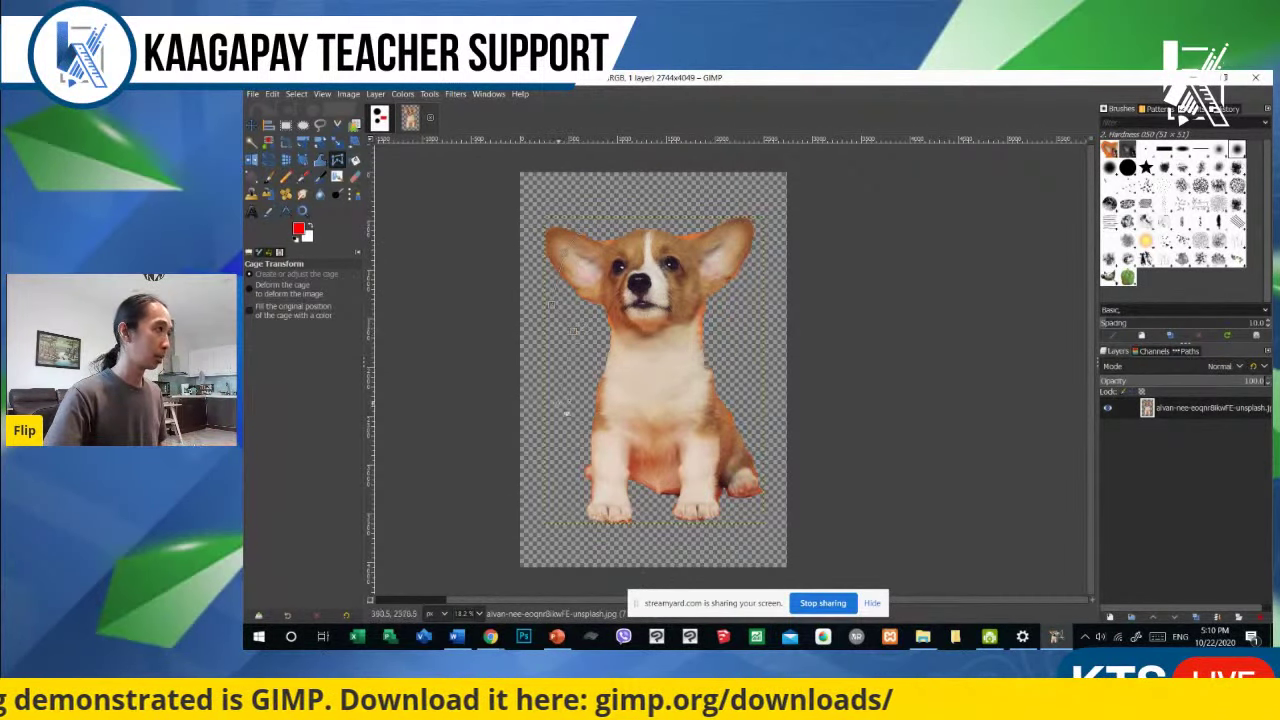
left_click(702, 551)
left_click(756, 531)
left_click(772, 439)
left_click(768, 228)
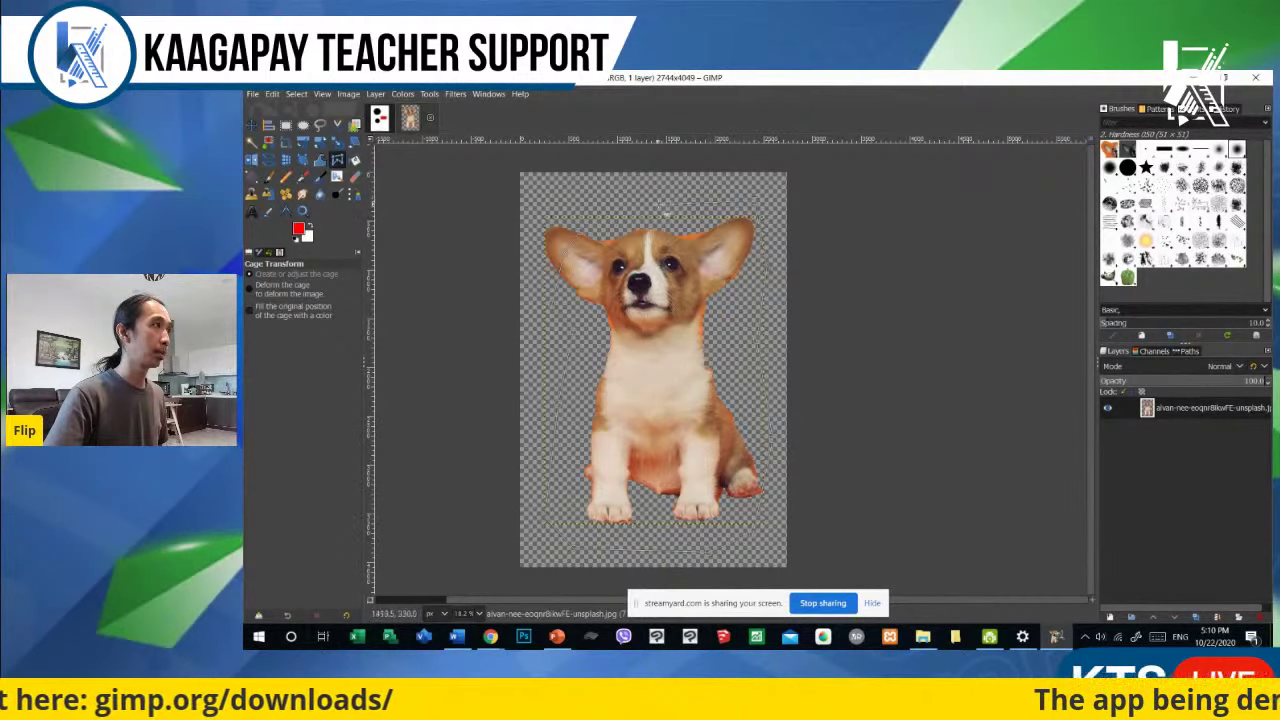
left_click(580, 231)
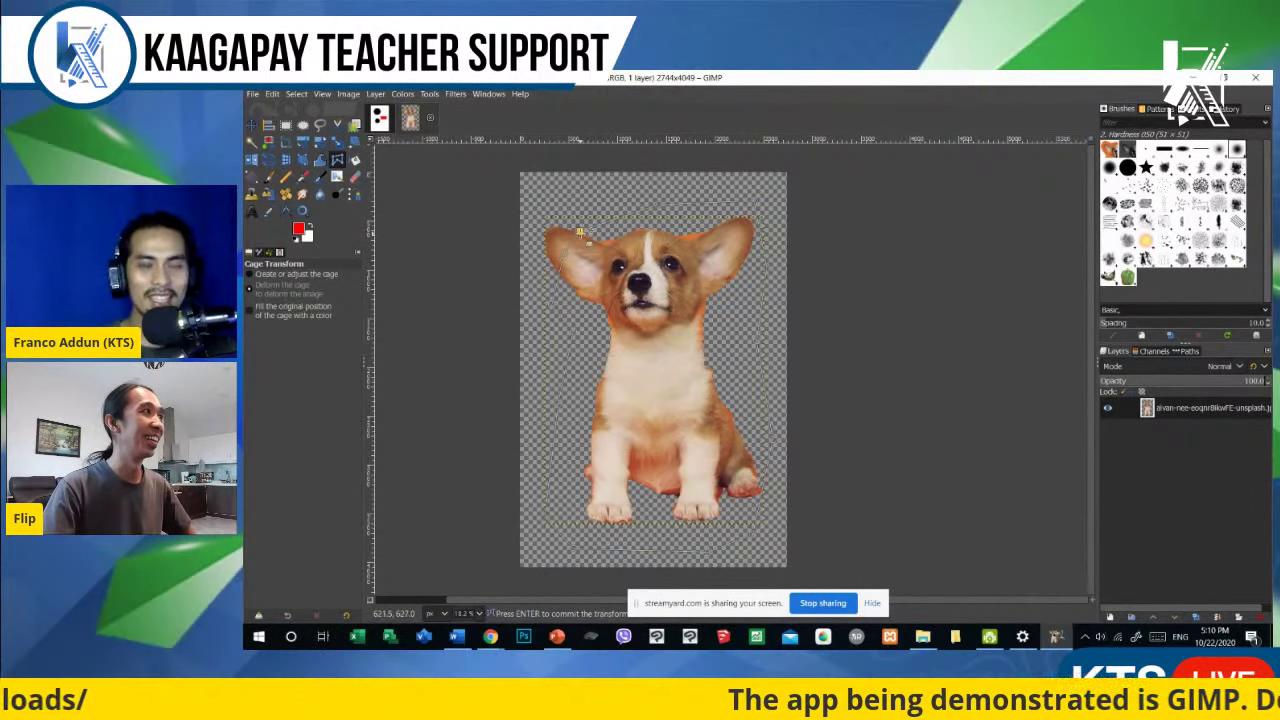
left_click(565, 215)
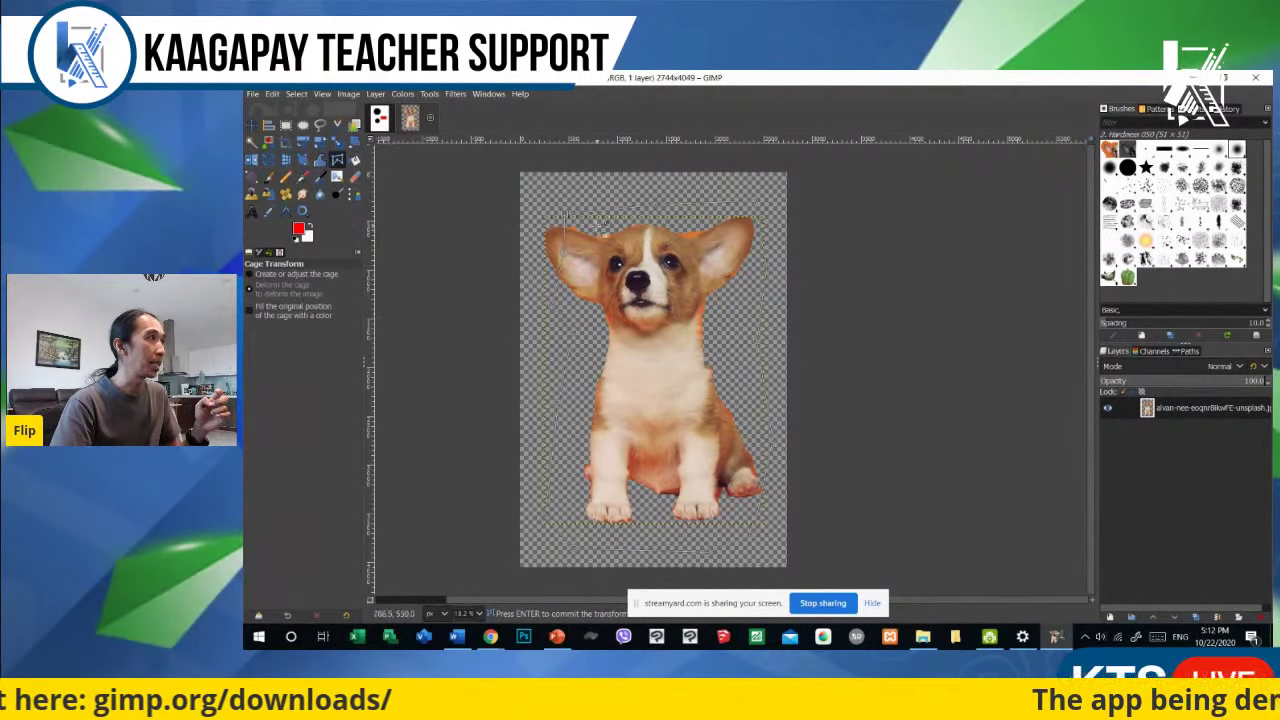
Step: Show the Undo History and switch to the circles-and-red-rectangle image
left_click(270, 254)
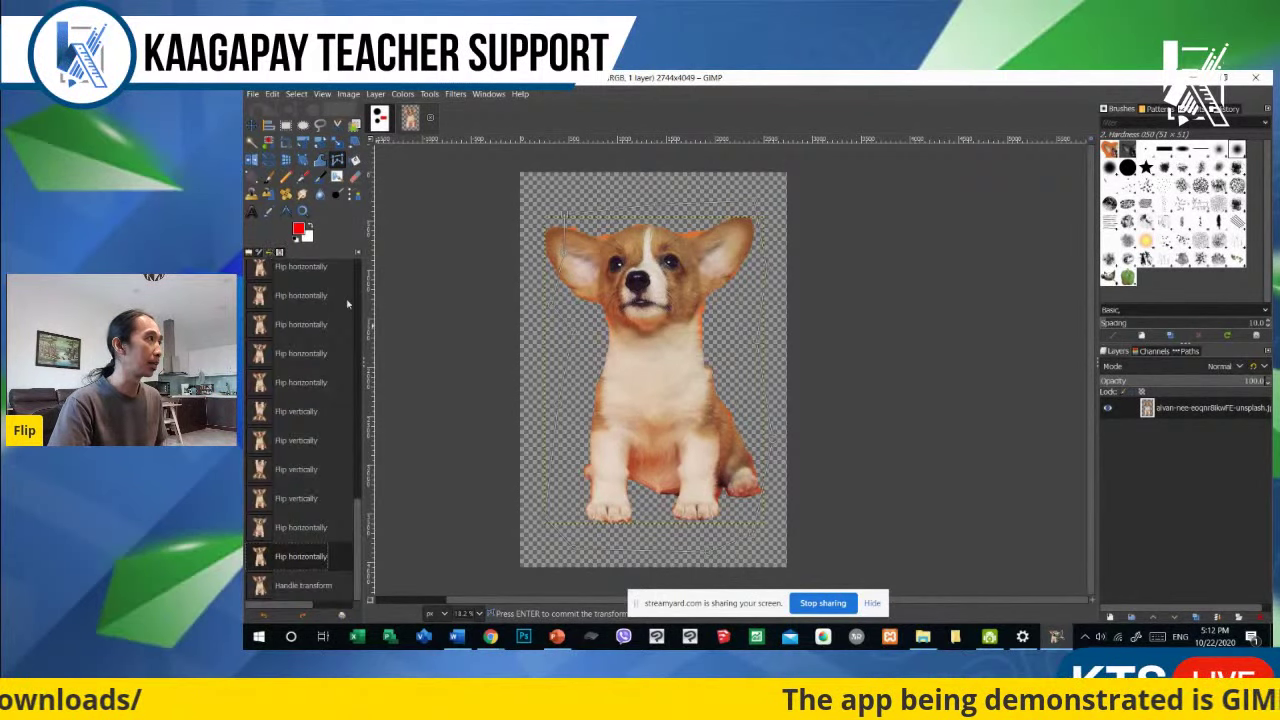
scroll(350, 340, "up", 10)
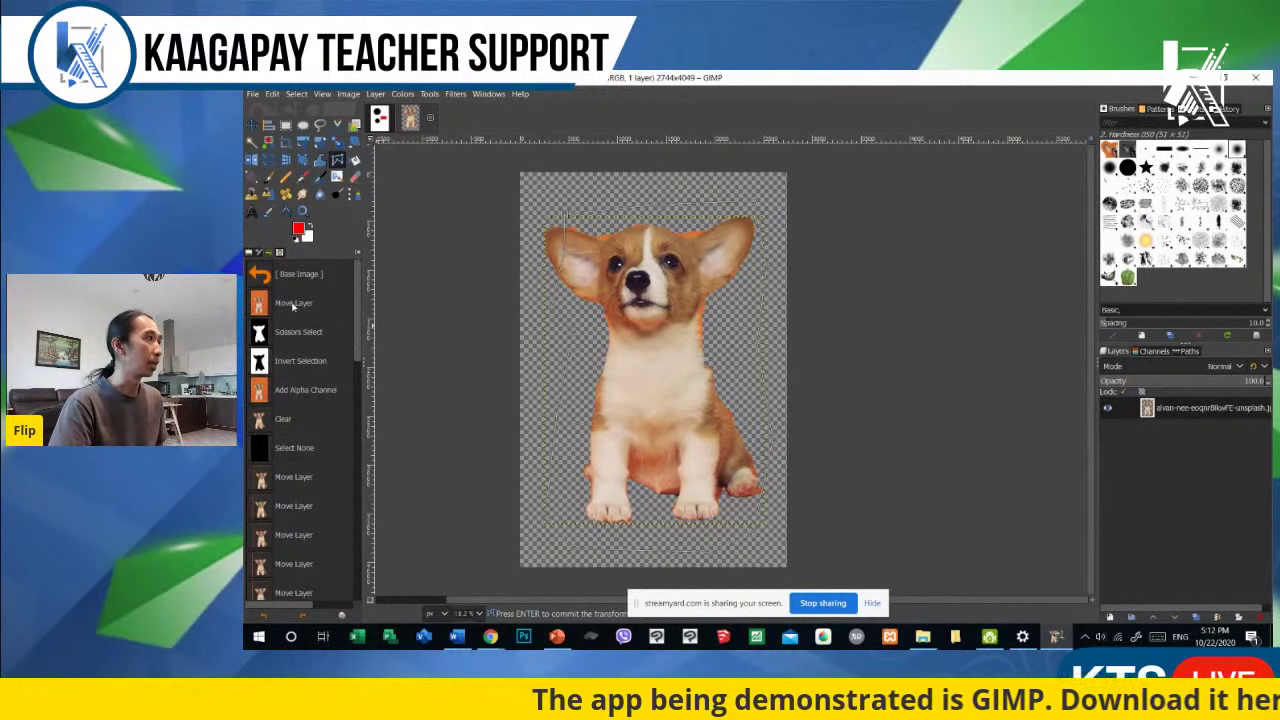
left_click(380, 118)
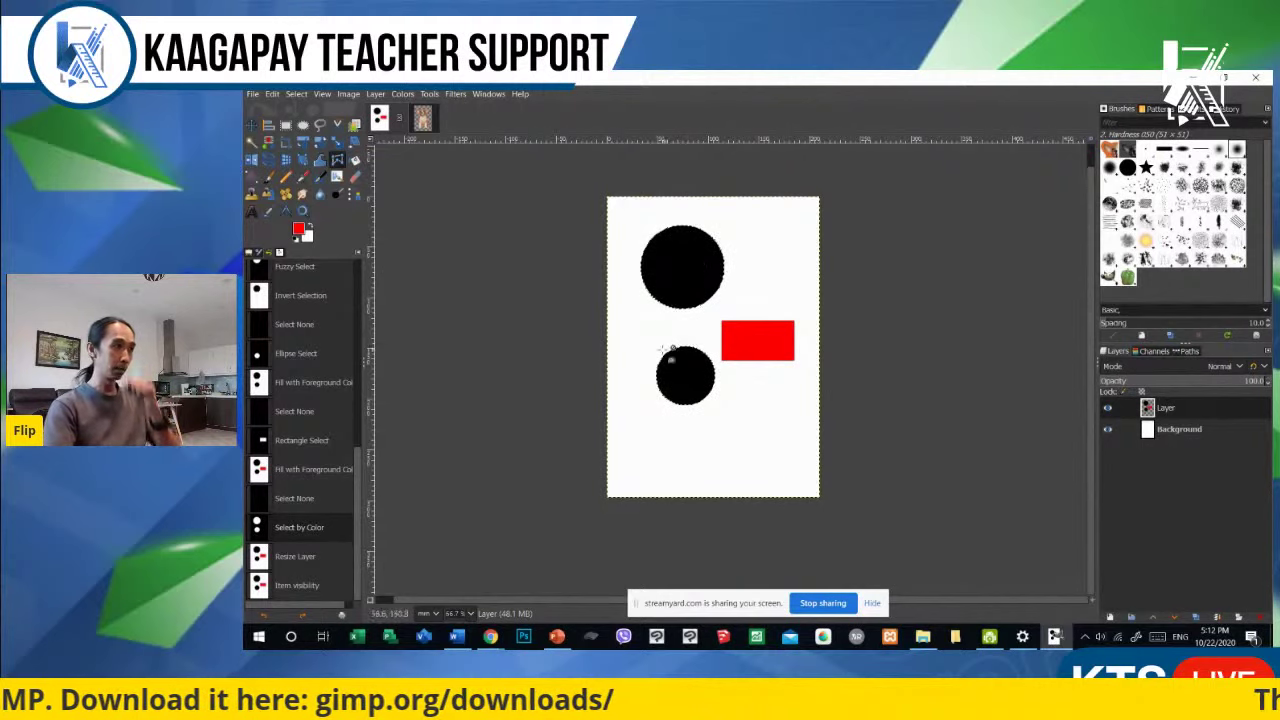
Step: Hide the shapes layer and clear the selection with Select > None
left_click(1107, 409)
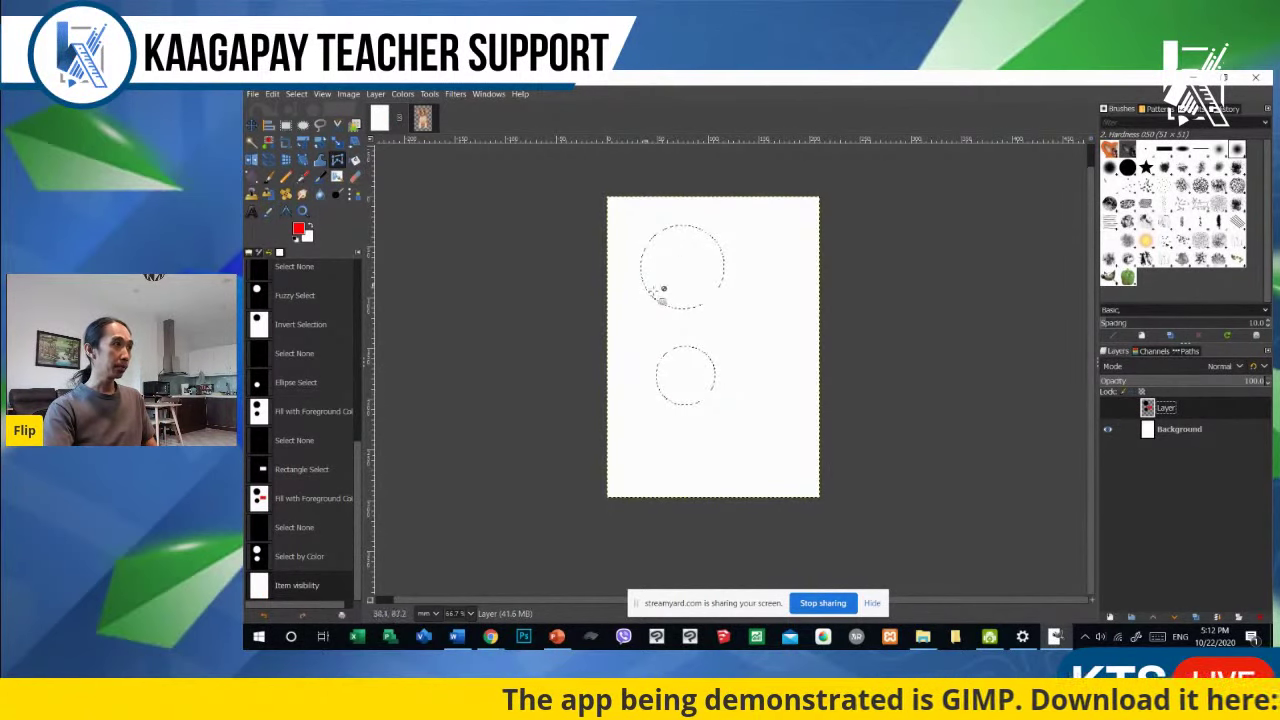
left_click(297, 94)
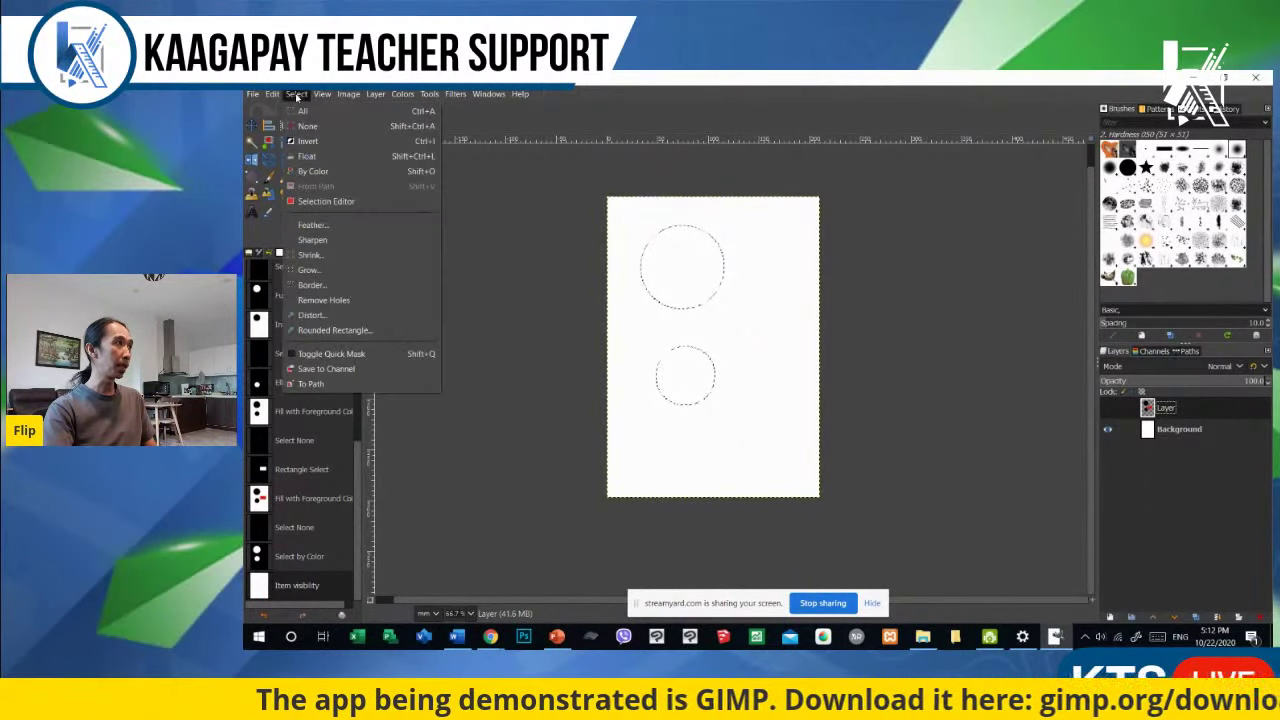
left_click(307, 126)
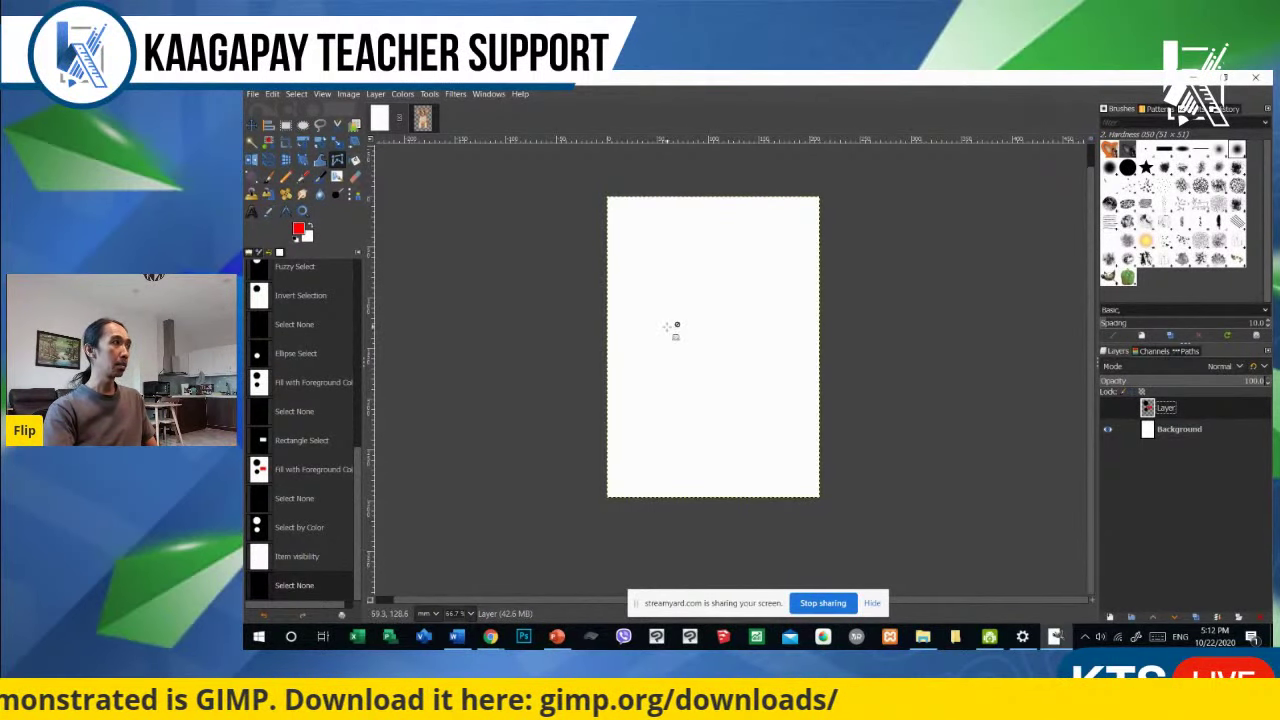
left_click(287, 126)
Step: Select a rectangle near the page top and set the foreground colour to green
left_click_drag(646, 226, 768, 306)
left_click(298, 229)
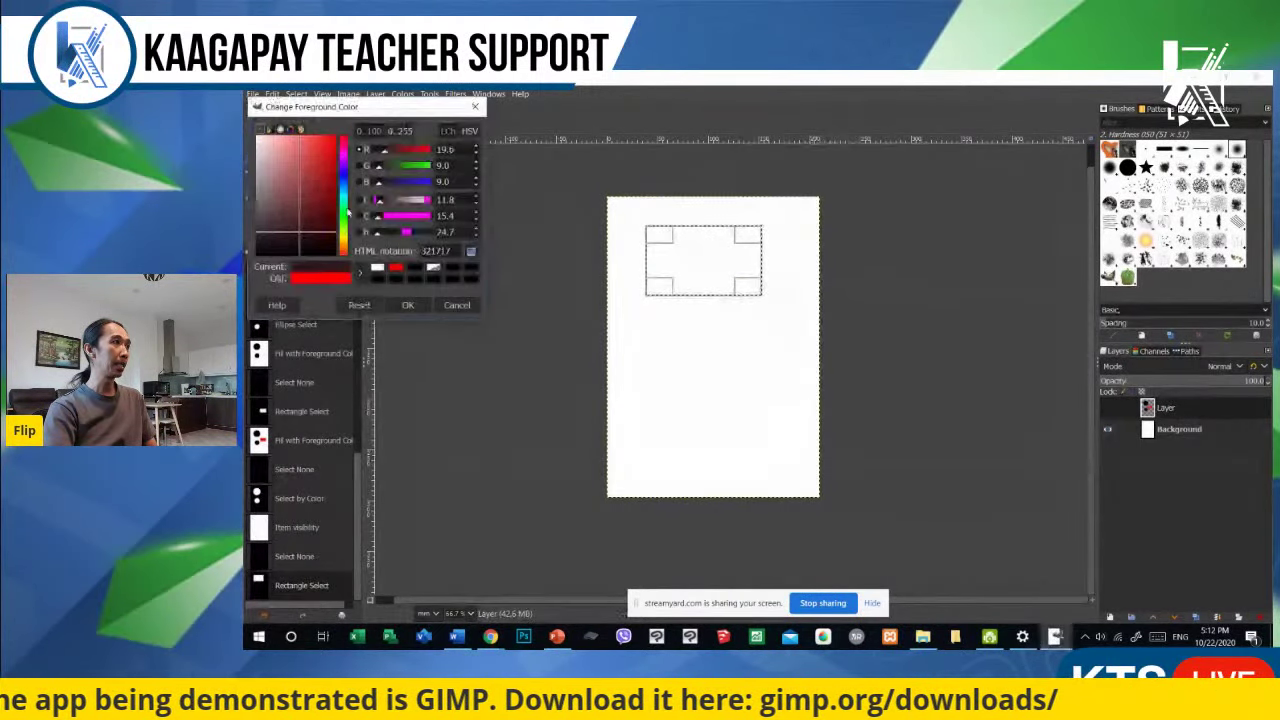
left_click_drag(344, 219, 377, 248)
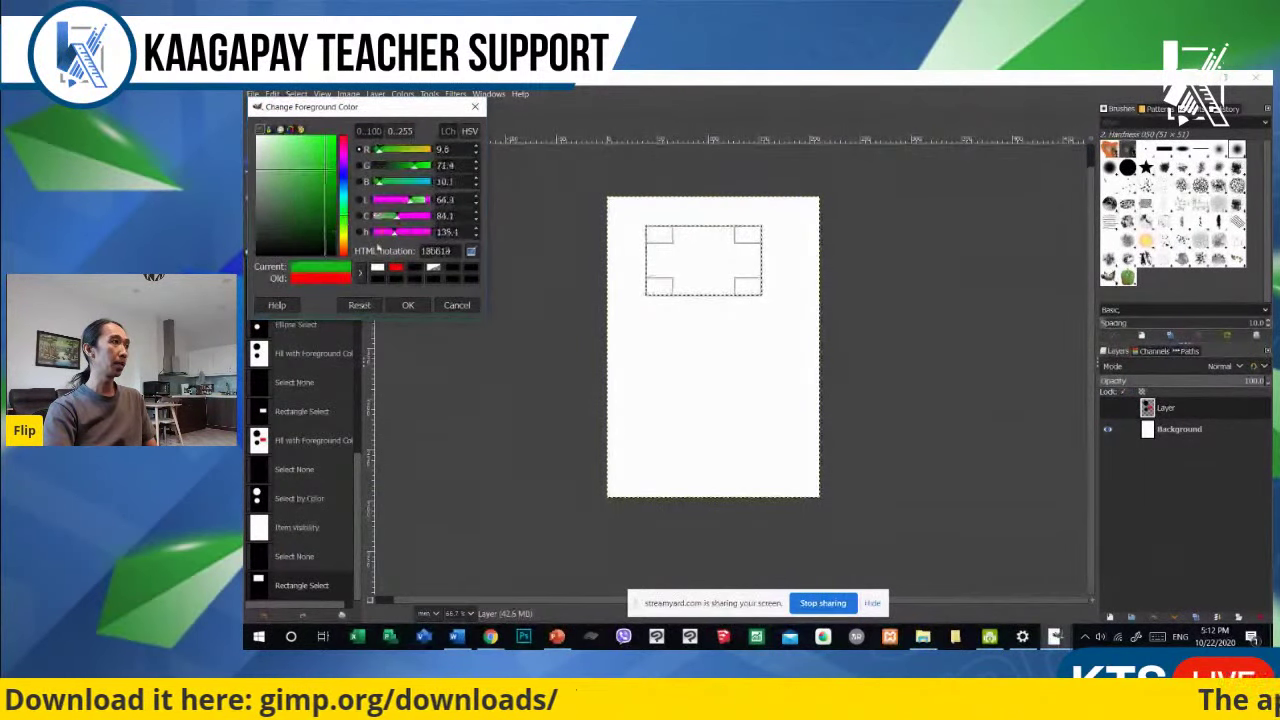
left_click(410, 305)
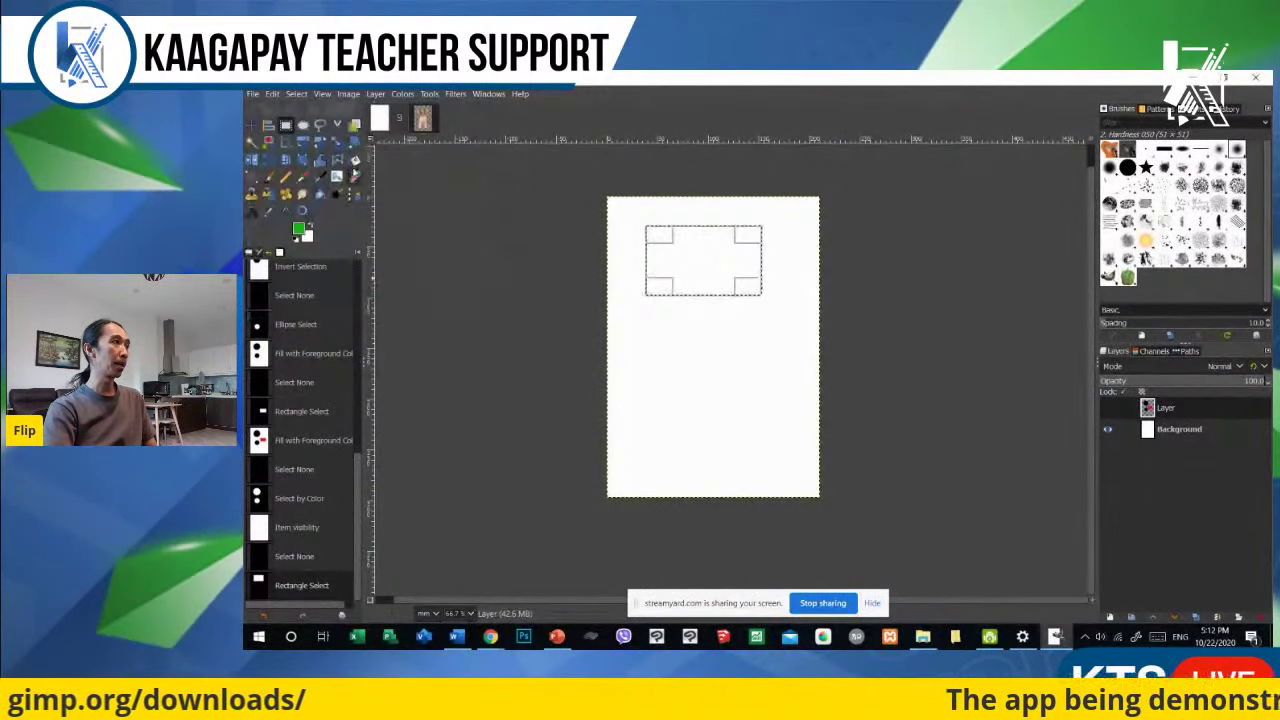
left_click(715, 237)
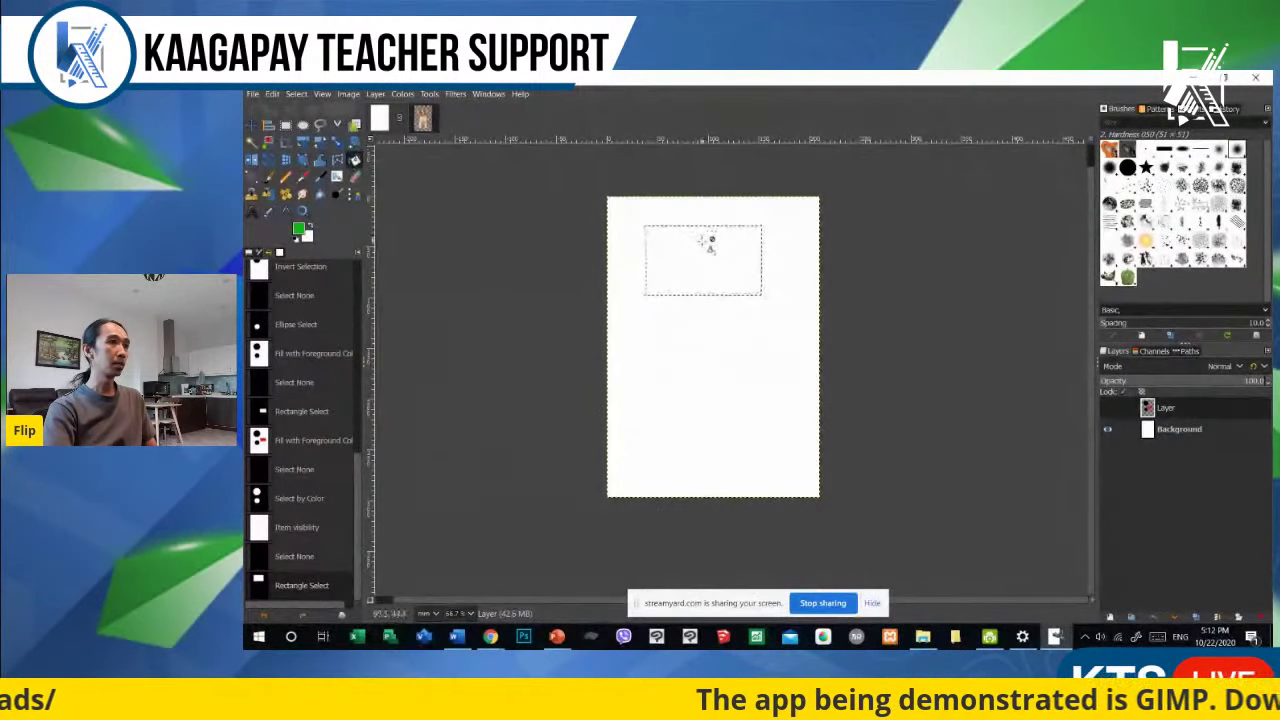
left_click(1107, 408)
left_click(1107, 409)
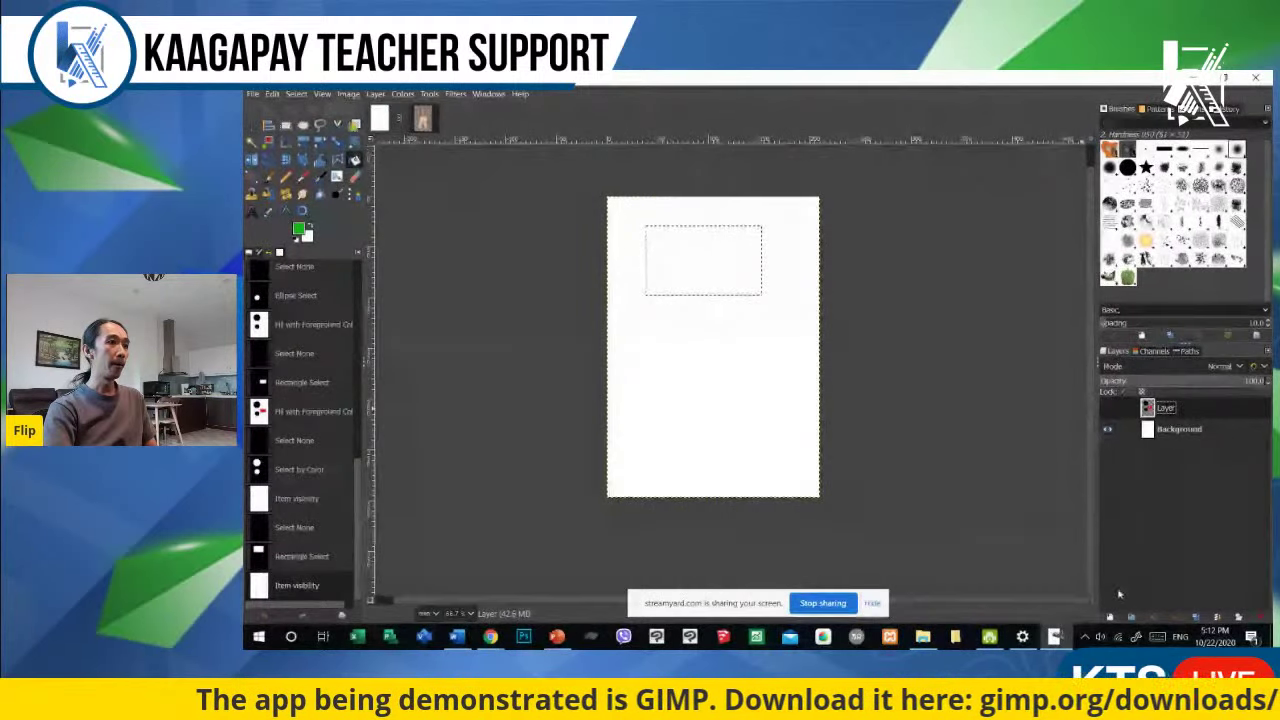
Step: Create a new layer, bucket-fill the selection green, deselect, and show the shapes layer again
left_click(1110, 617)
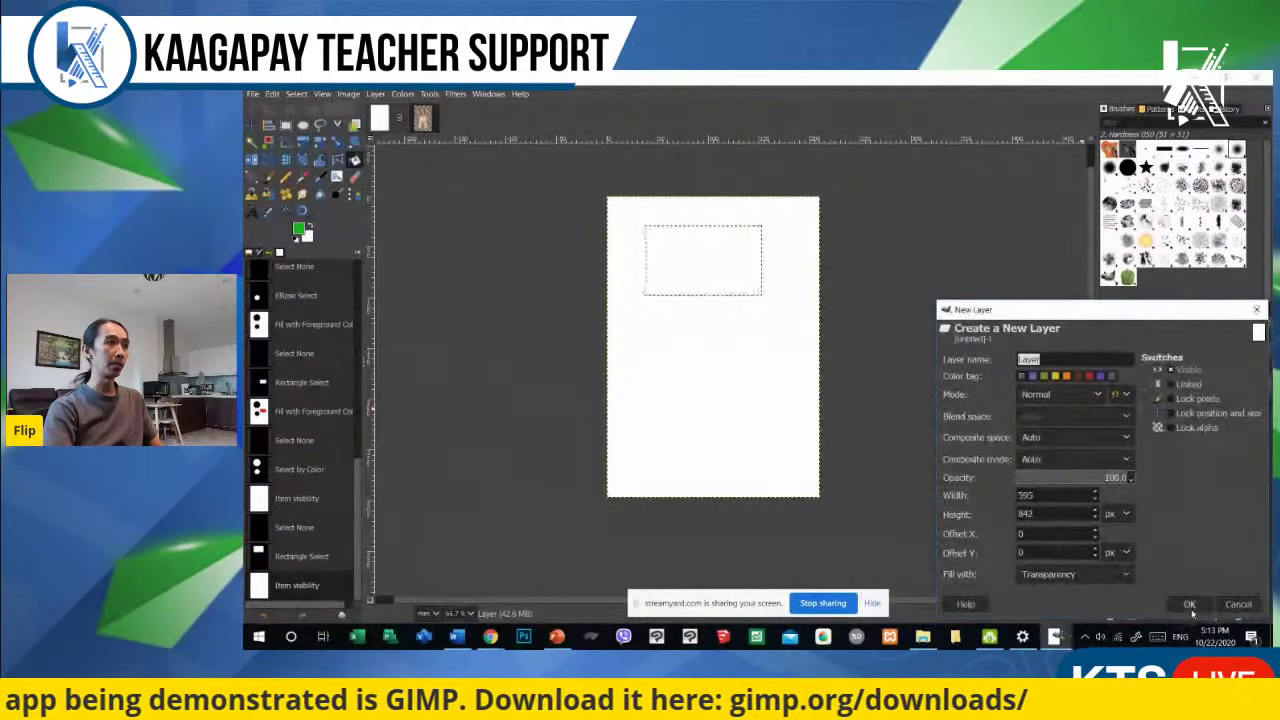
left_click(1189, 604)
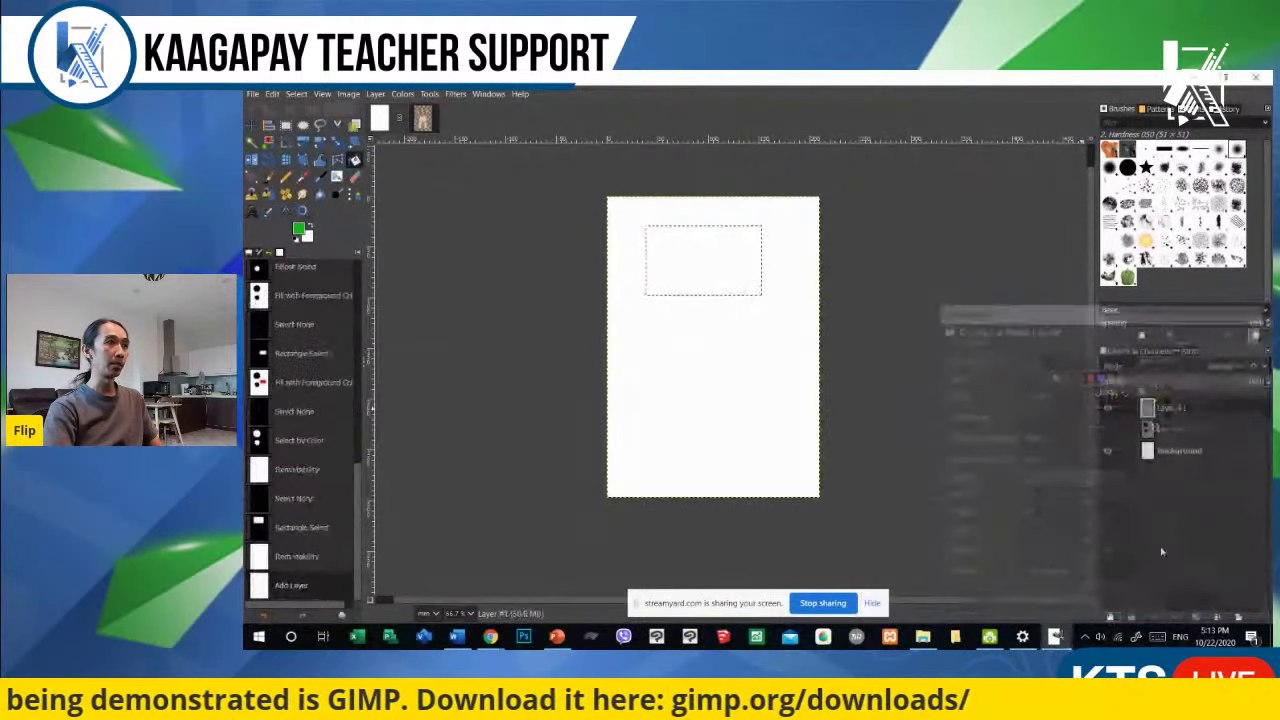
left_click(699, 249)
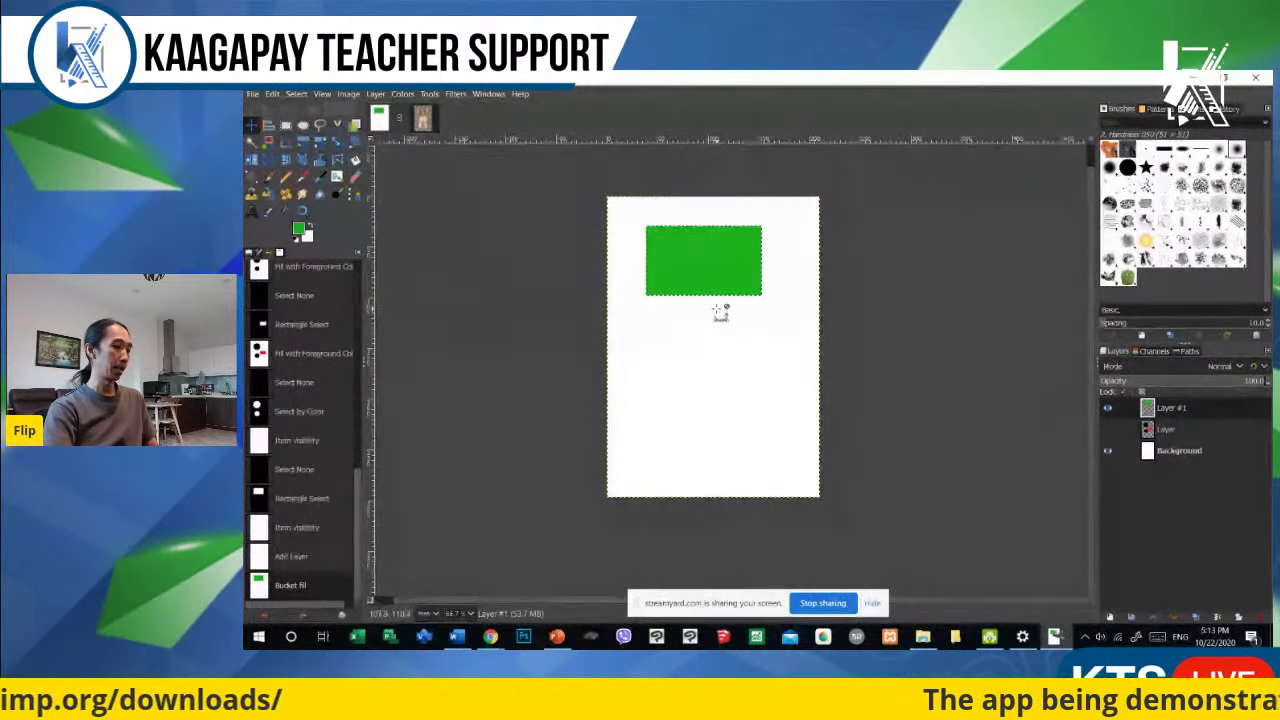
key("shift+ctrl+a")
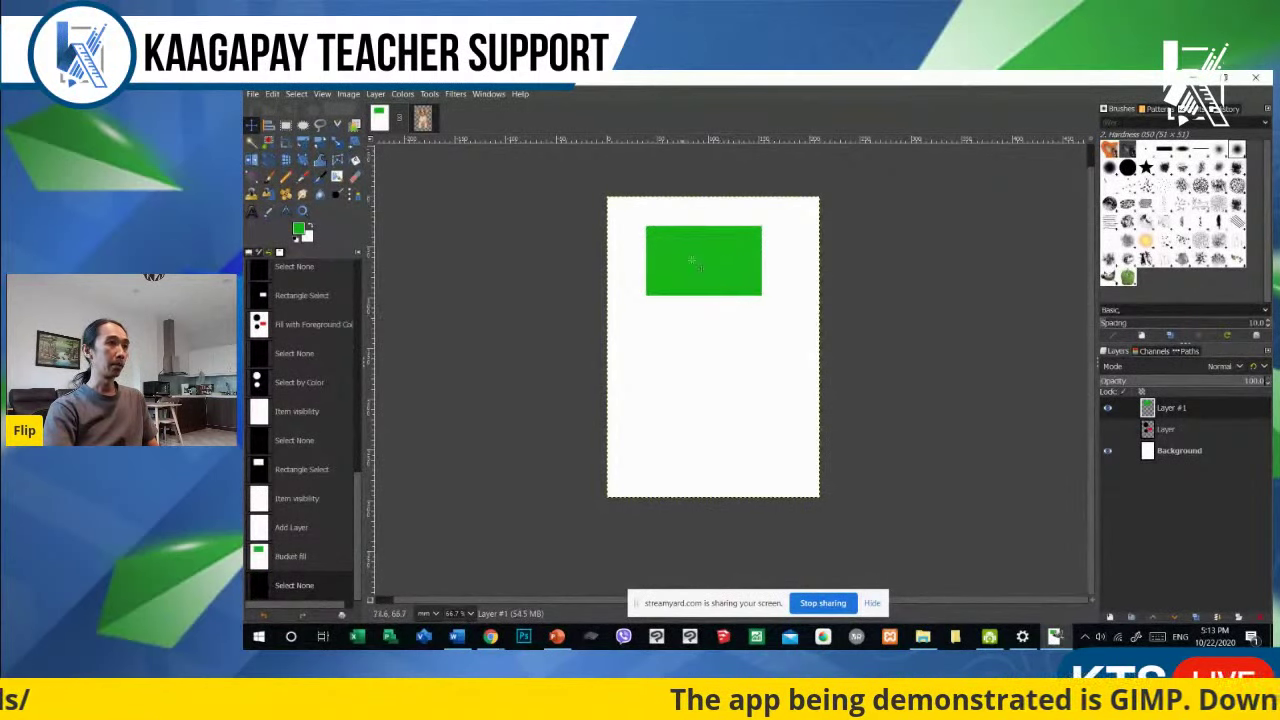
left_click(1108, 409)
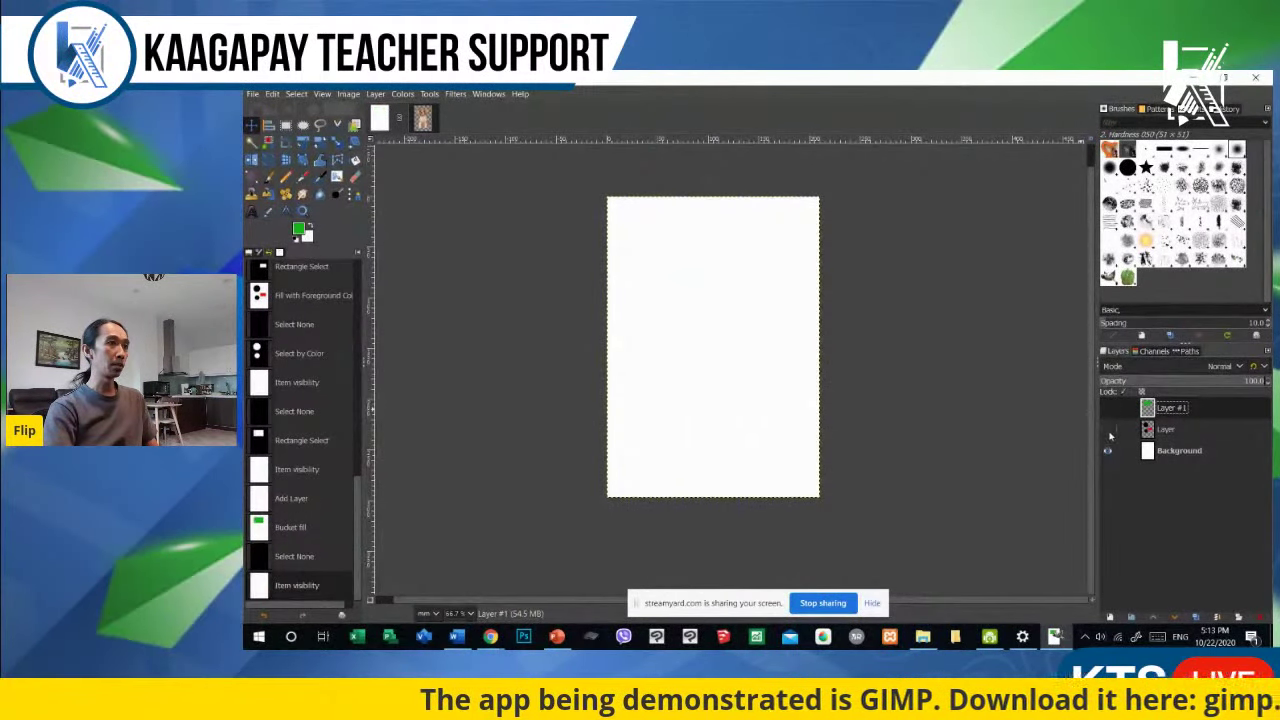
left_click(1108, 429)
left_click(1108, 429)
left_click(1108, 409)
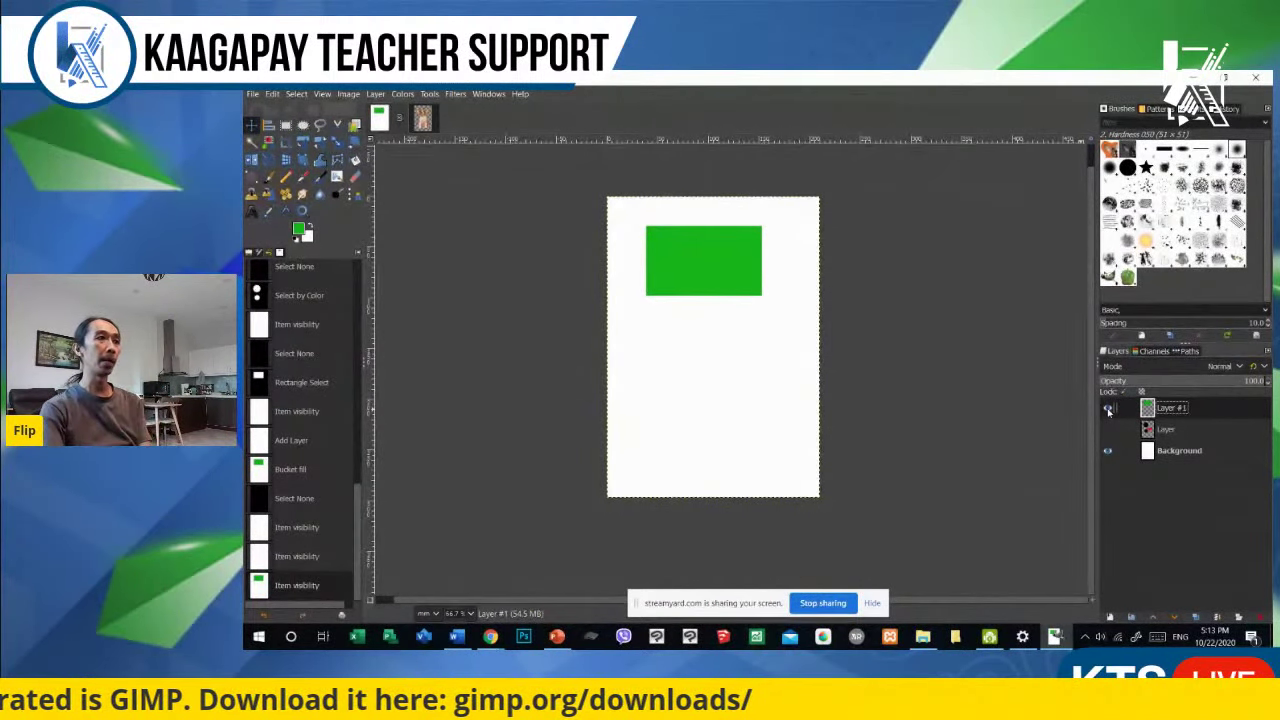
left_click(1108, 429)
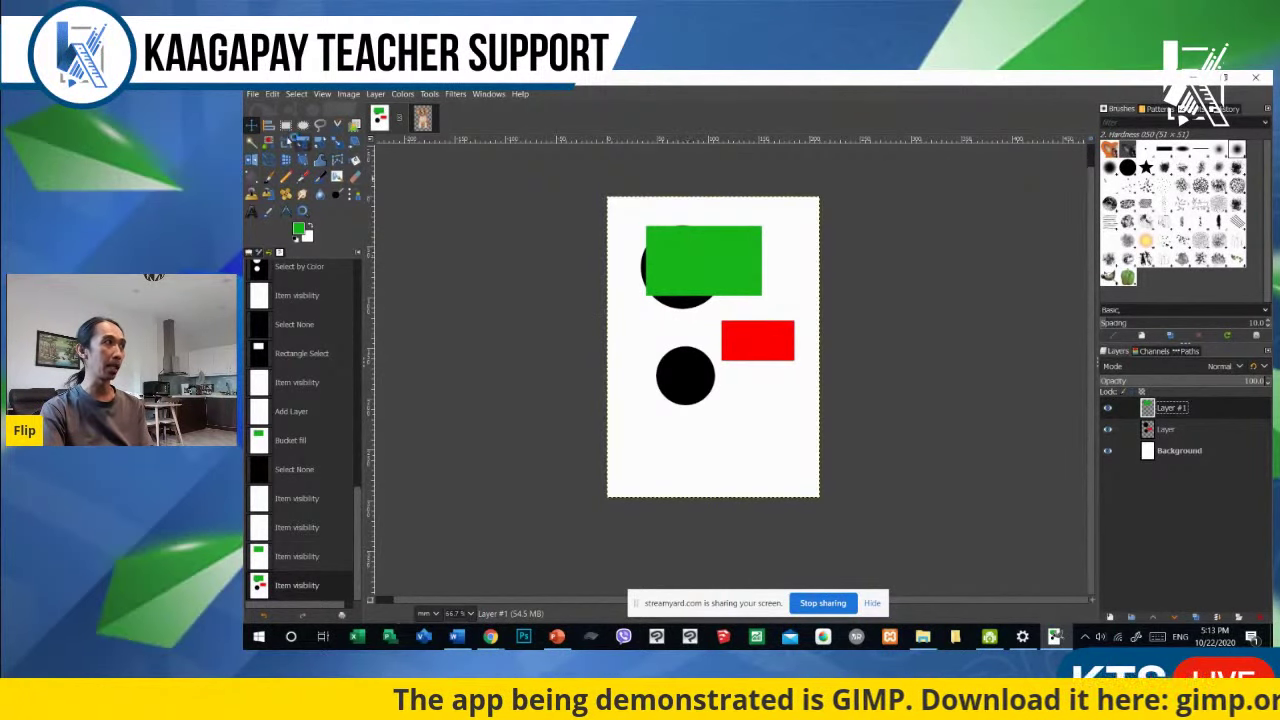
Step: Crop the green rectangle's layer to content and move it below the lower circle
mouse_move(721, 288)
left_mouse_down()
mouse_move(762, 357)
mouse_move(803, 362)
mouse_move(718, 485)
mouse_move(741, 433)
mouse_move(754, 243)
mouse_move(797, 306)
mouse_move(760, 270)
mouse_move(731, 308)
mouse_move(736, 327)
mouse_move(700, 330)
mouse_move(731, 309)
left_mouse_up()
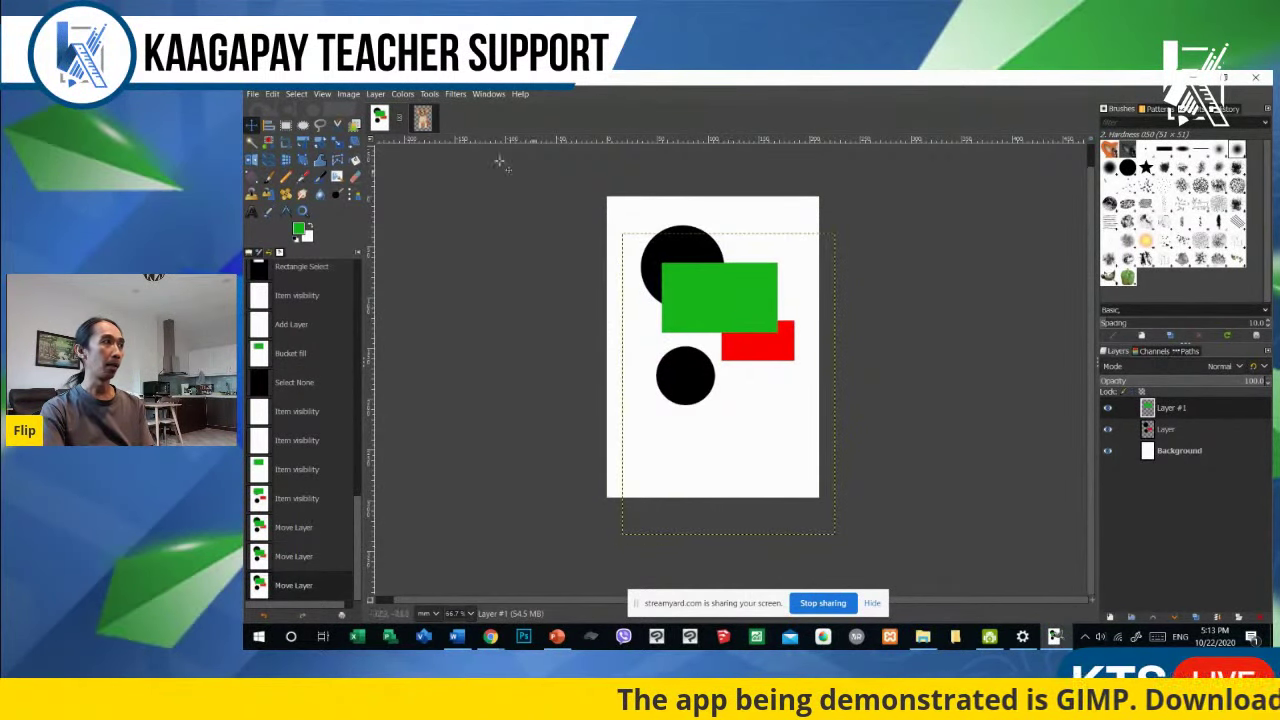
left_click(374, 94)
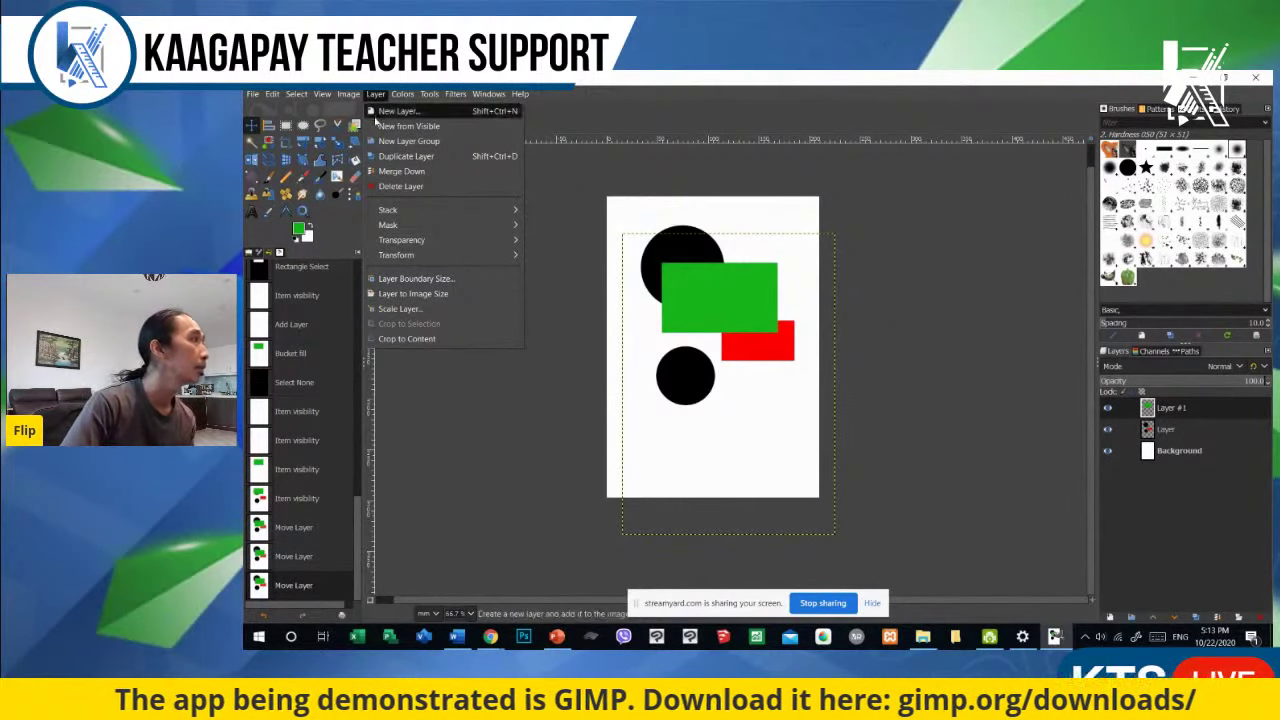
left_click(415, 339)
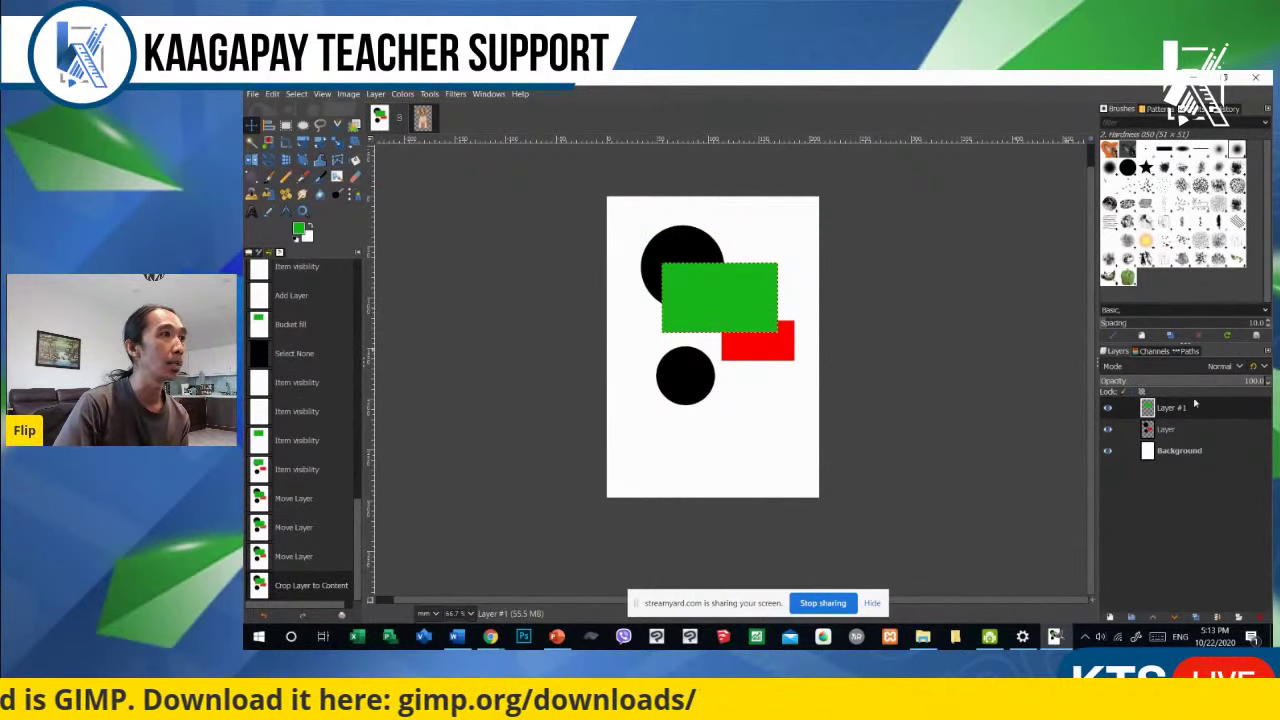
left_click(378, 95)
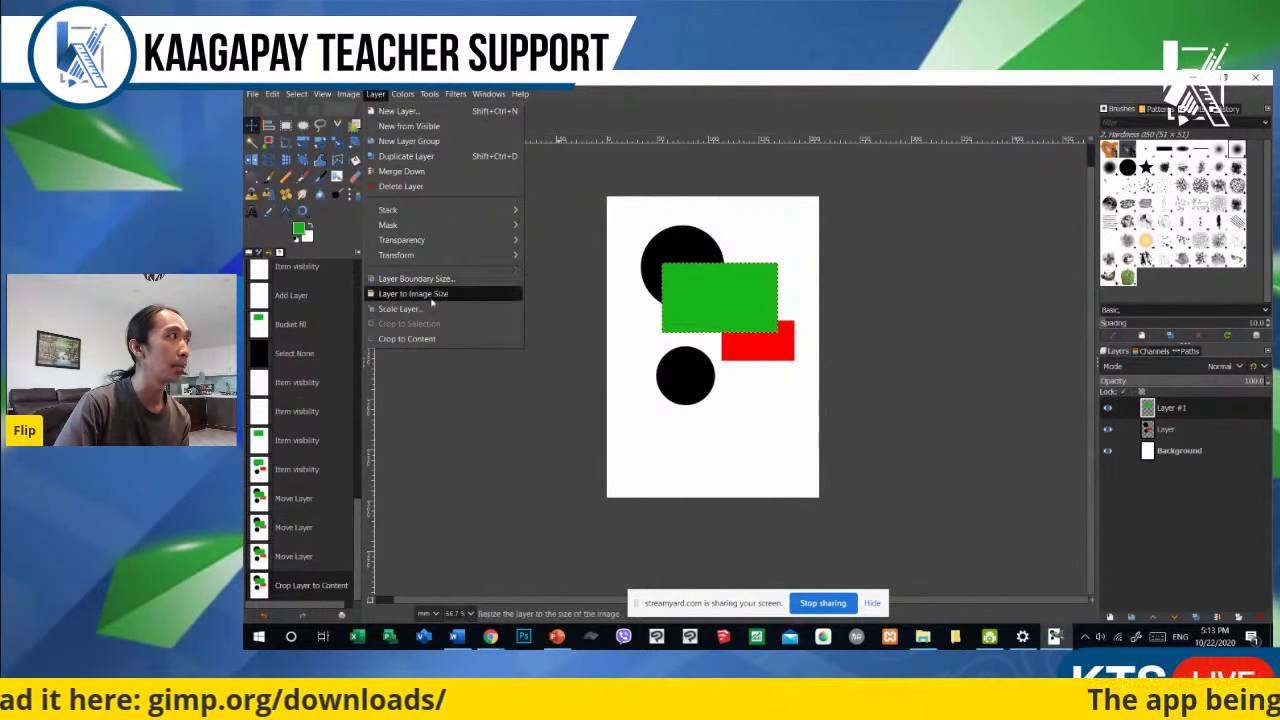
left_click(790, 83)
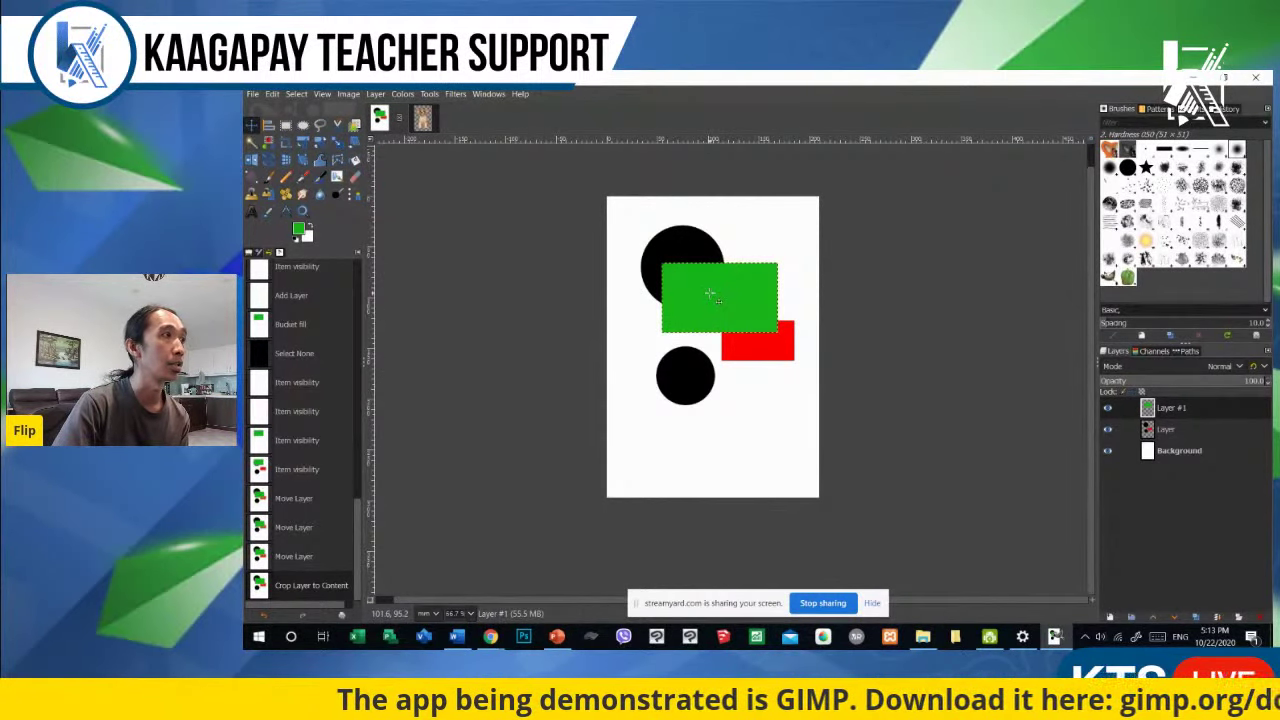
left_click_drag(710, 294, 737, 454)
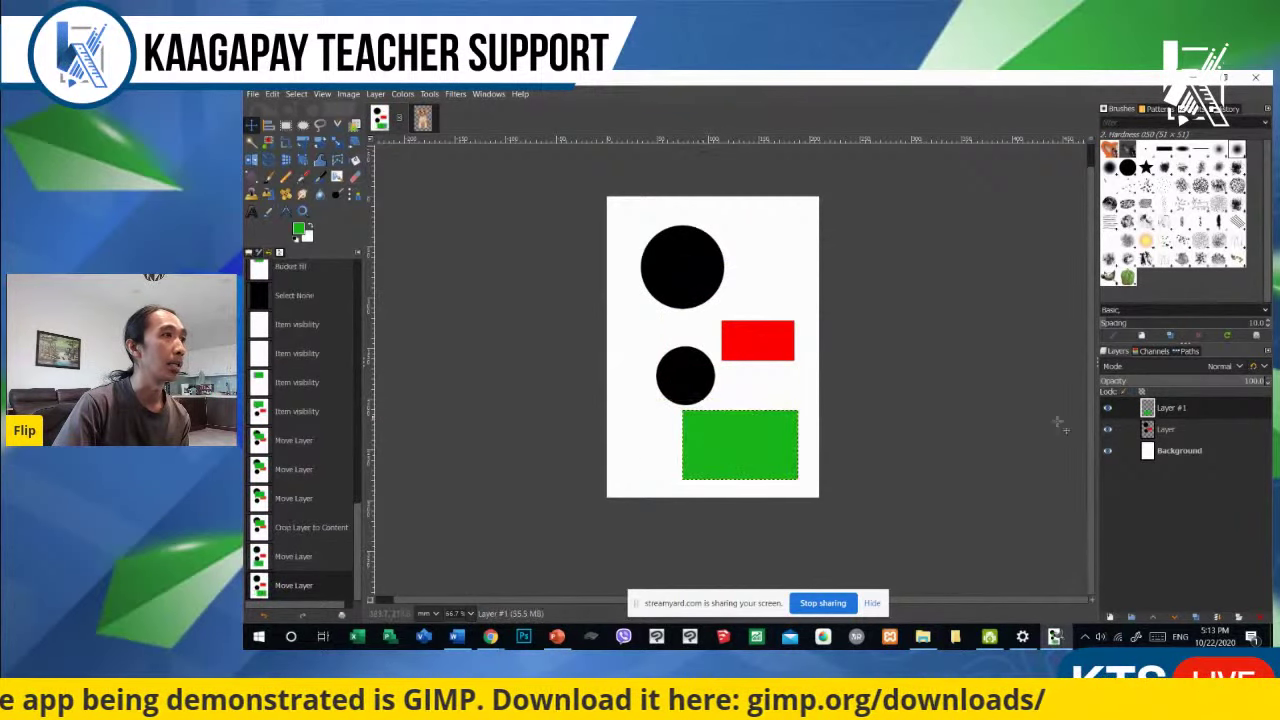
Step: Move the circles-and-red-rectangle layer up-left and crop it to its content
left_click(1166, 429)
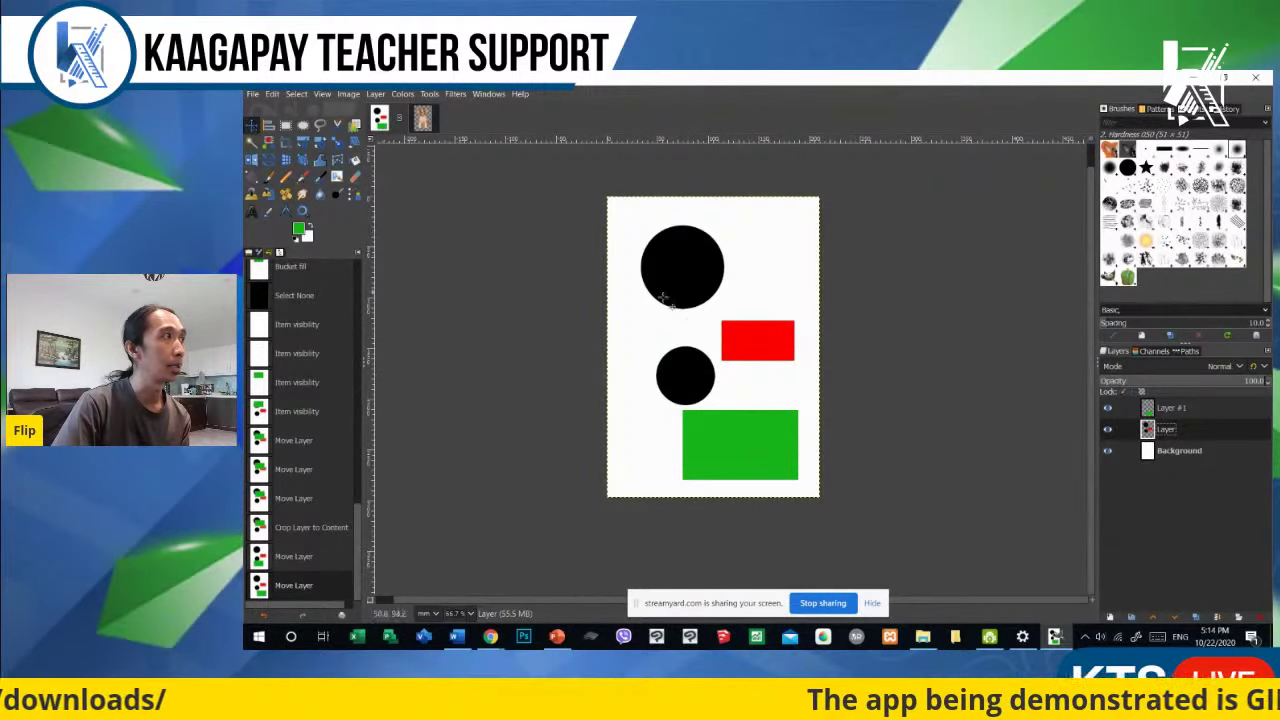
left_click_drag(688, 295, 667, 276)
left_click(375, 93)
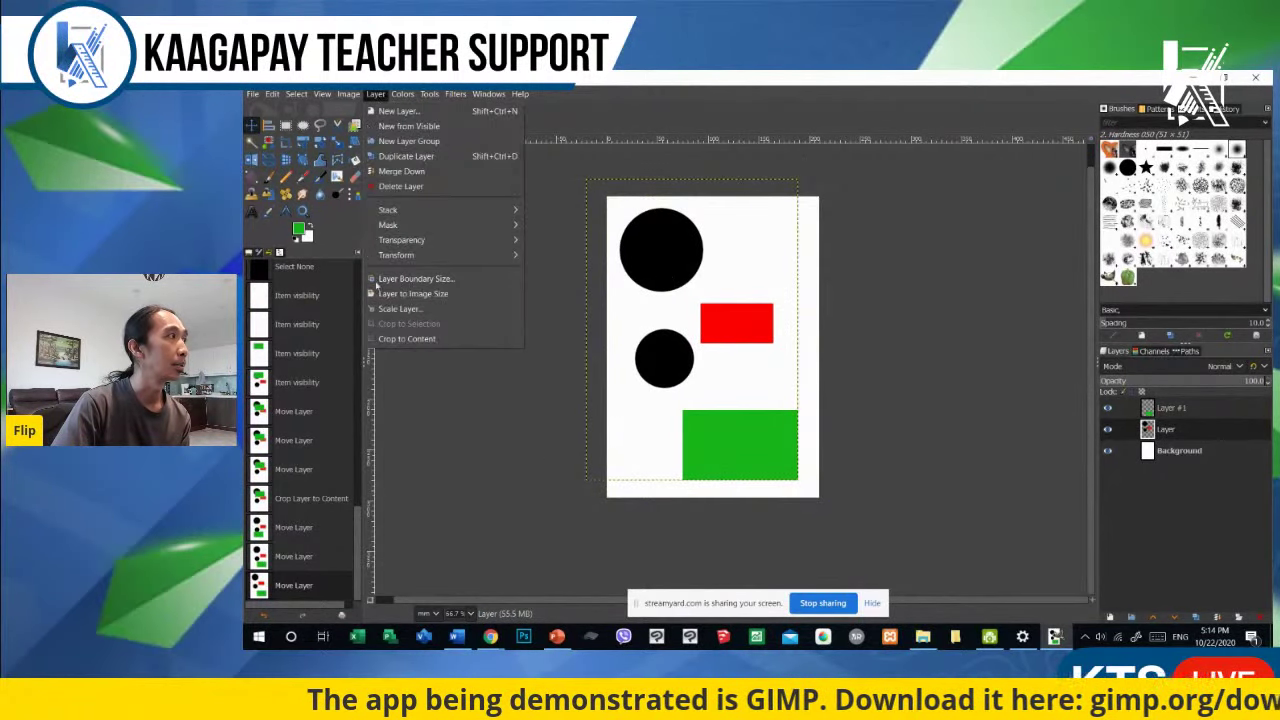
left_click(400, 340)
left_click_drag(677, 257, 686, 267)
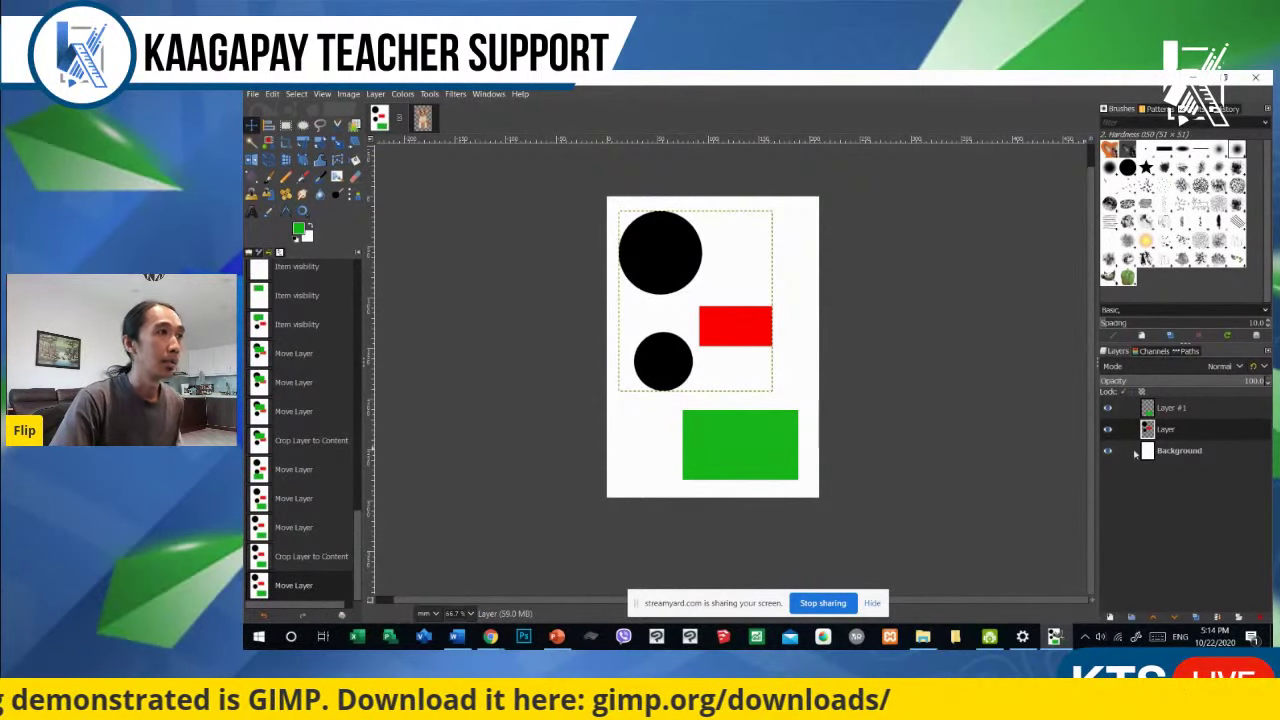
Step: Nudge the green rectangle slightly lower-right, then hide both the green and shapes layers
left_click(708, 442)
mouse_move(708, 442)
left_mouse_down()
mouse_move(686, 446)
mouse_move(714, 452)
left_mouse_up()
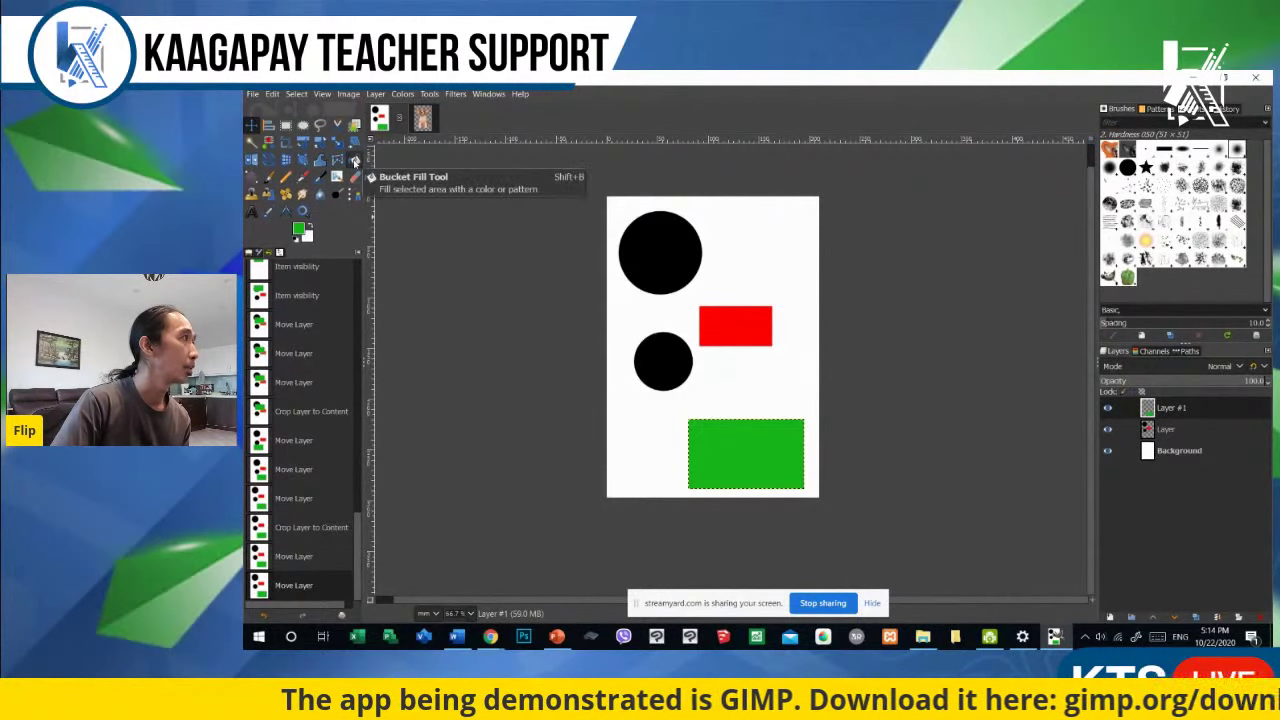
left_click(1107, 408)
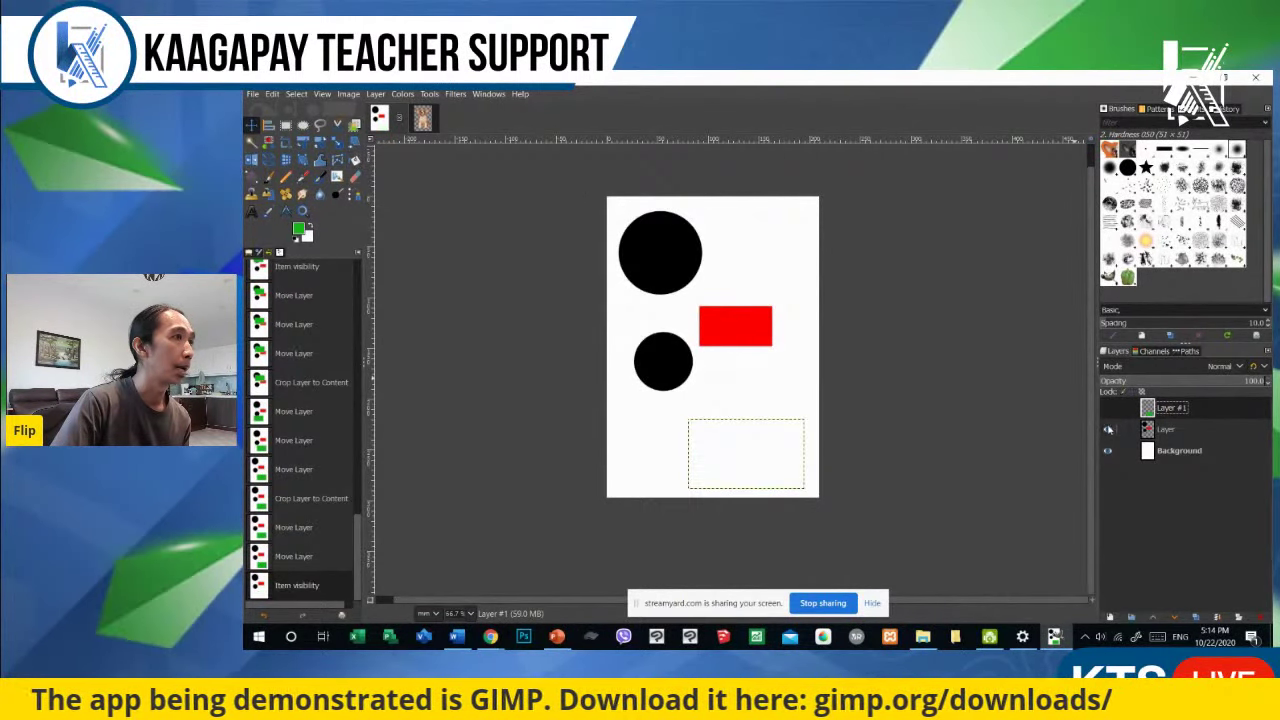
left_click(1107, 429)
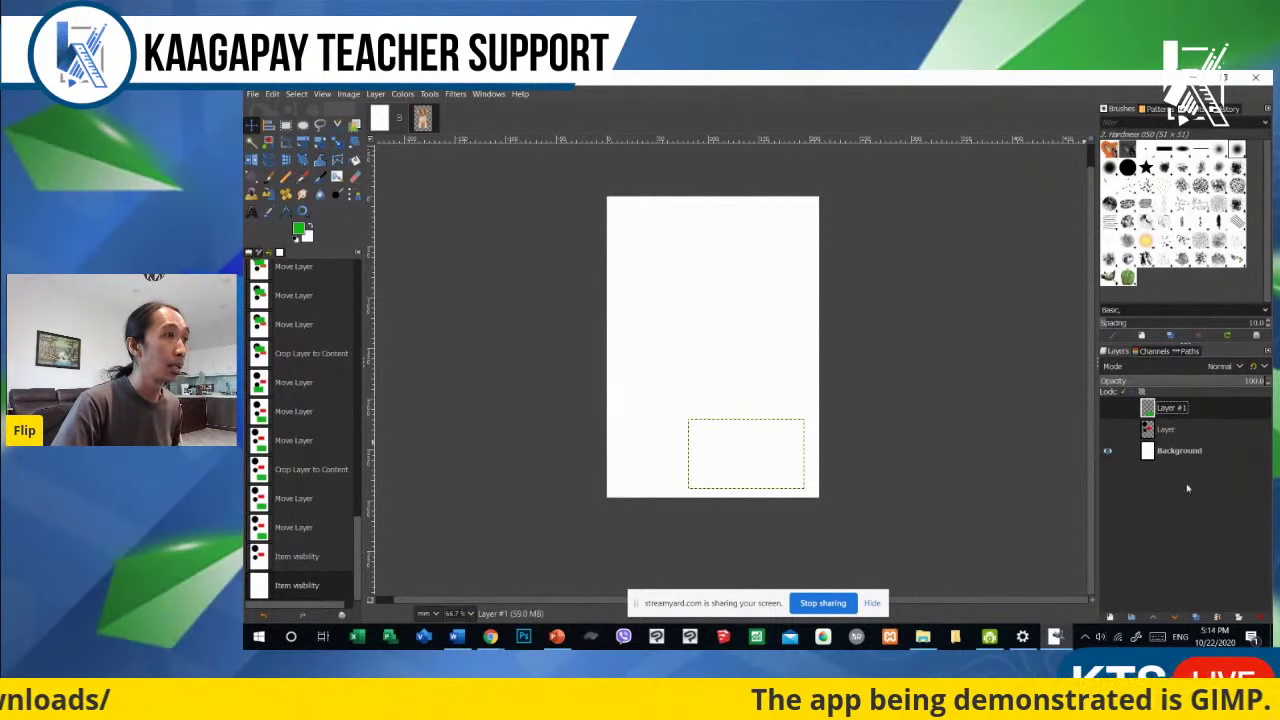
left_click(1109, 617)
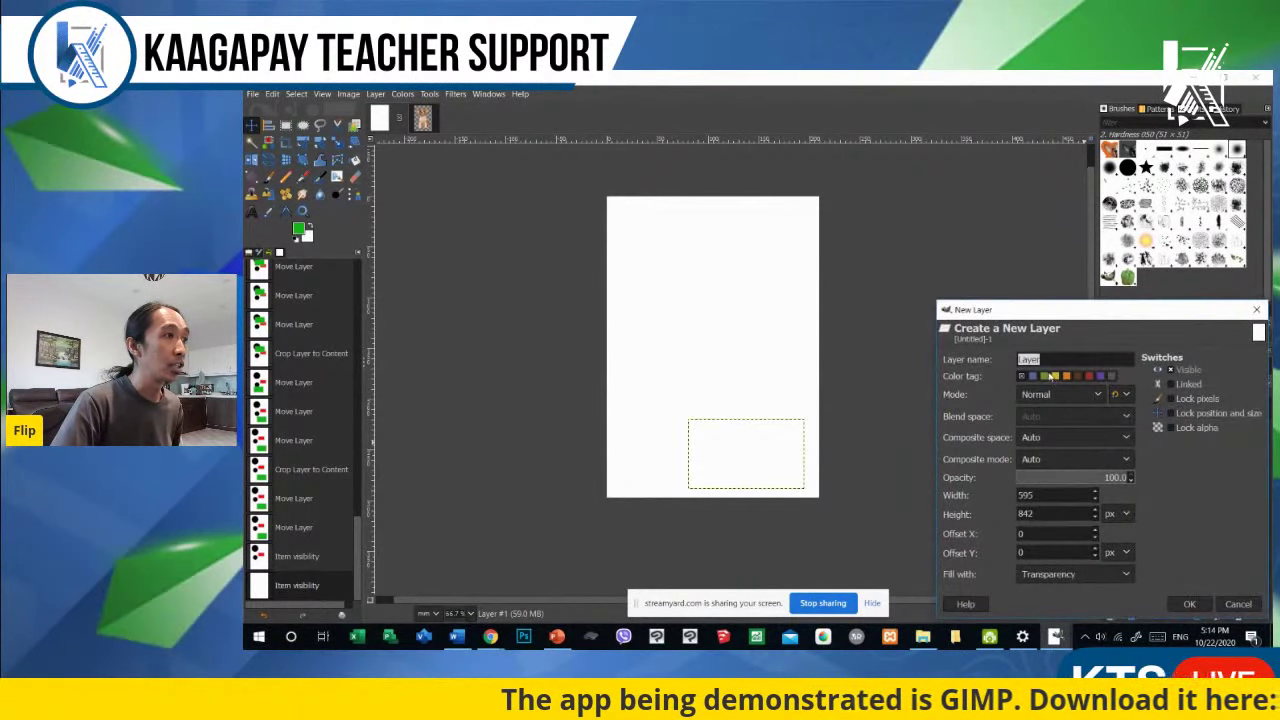
Step: Add a transparent Layer #2 at the top of the layer stack and show Tool Options
left_click(1189, 603)
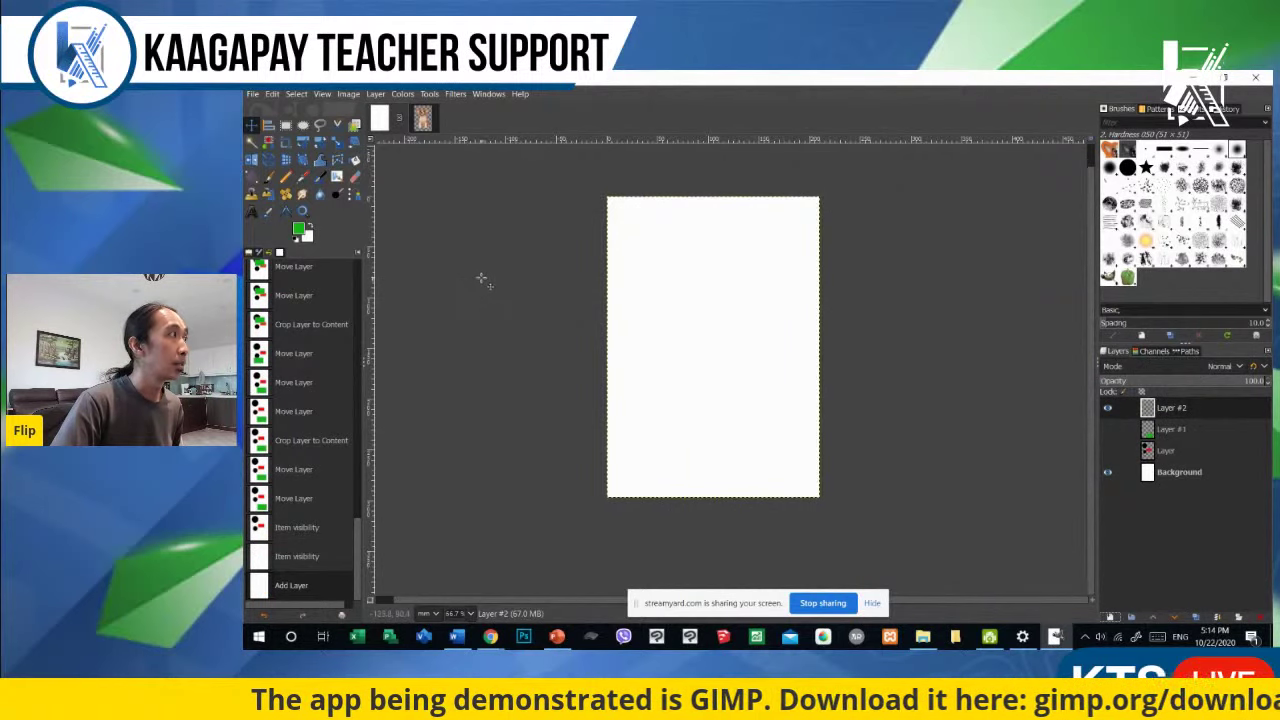
left_click_drag(358, 545, 367, 259)
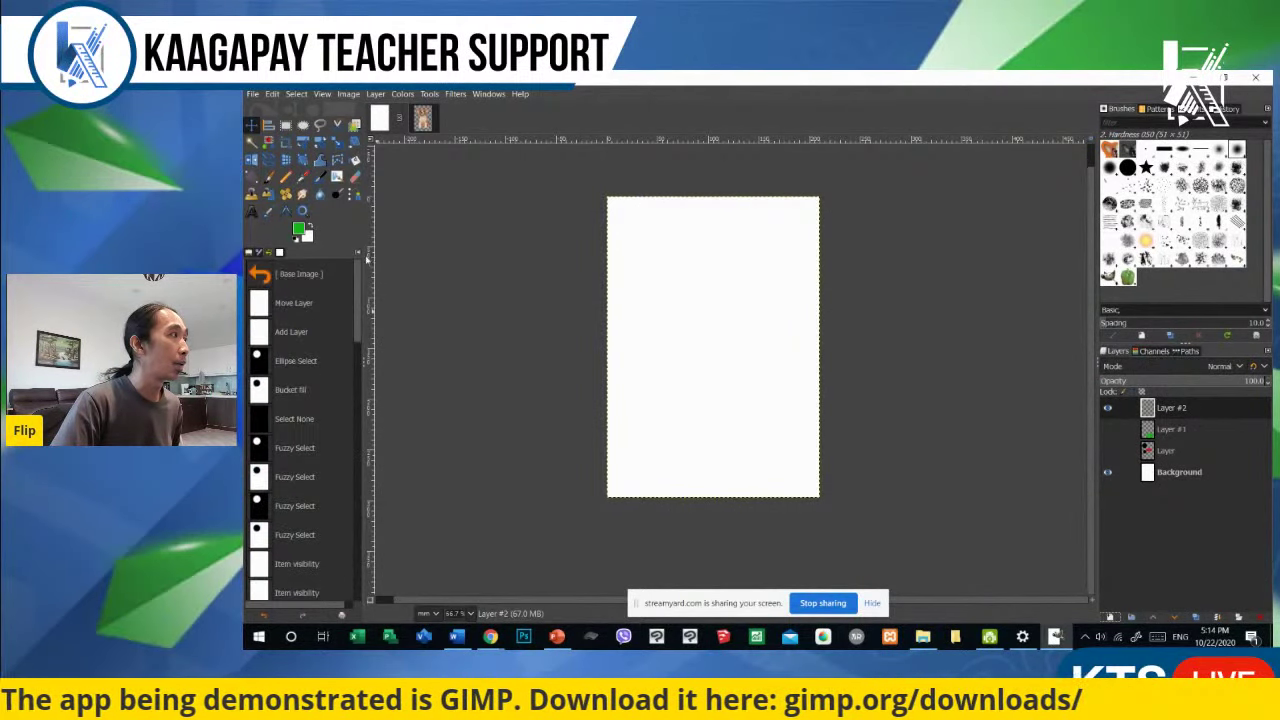
left_click(250, 254)
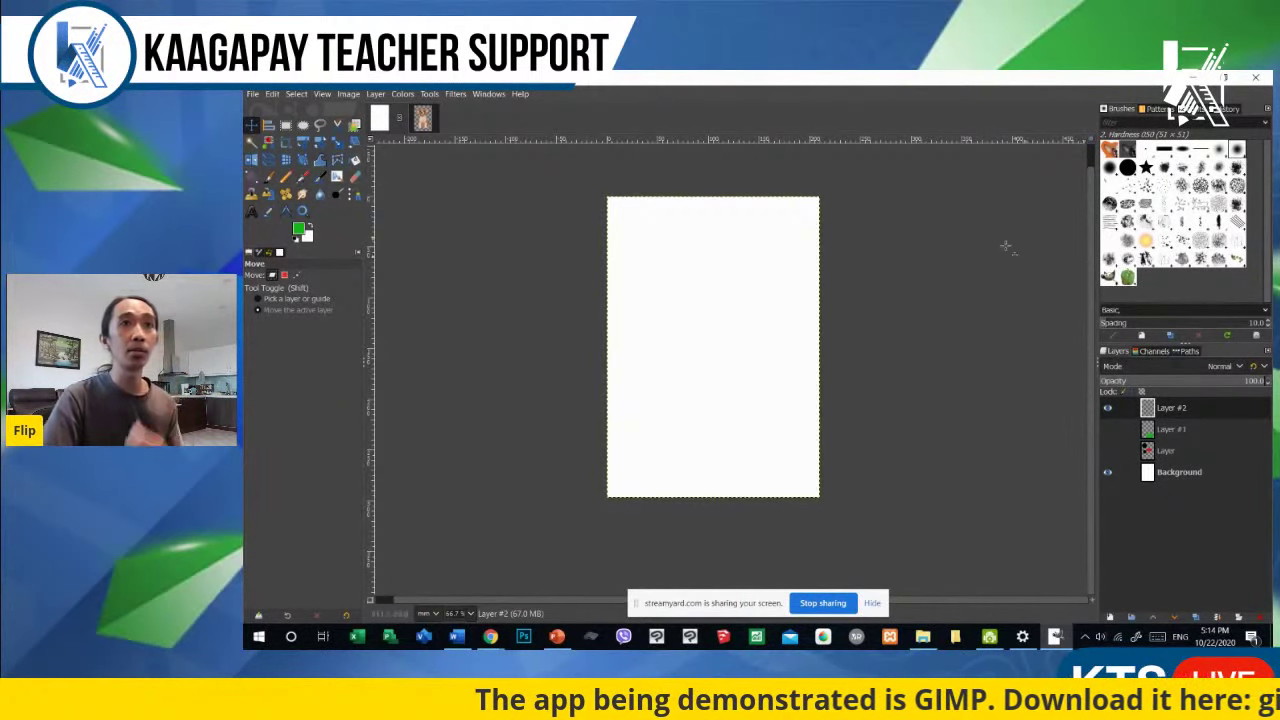
Step: Open the Gradients dialog from Windows > Dockable Dialogs
left_click(482, 96)
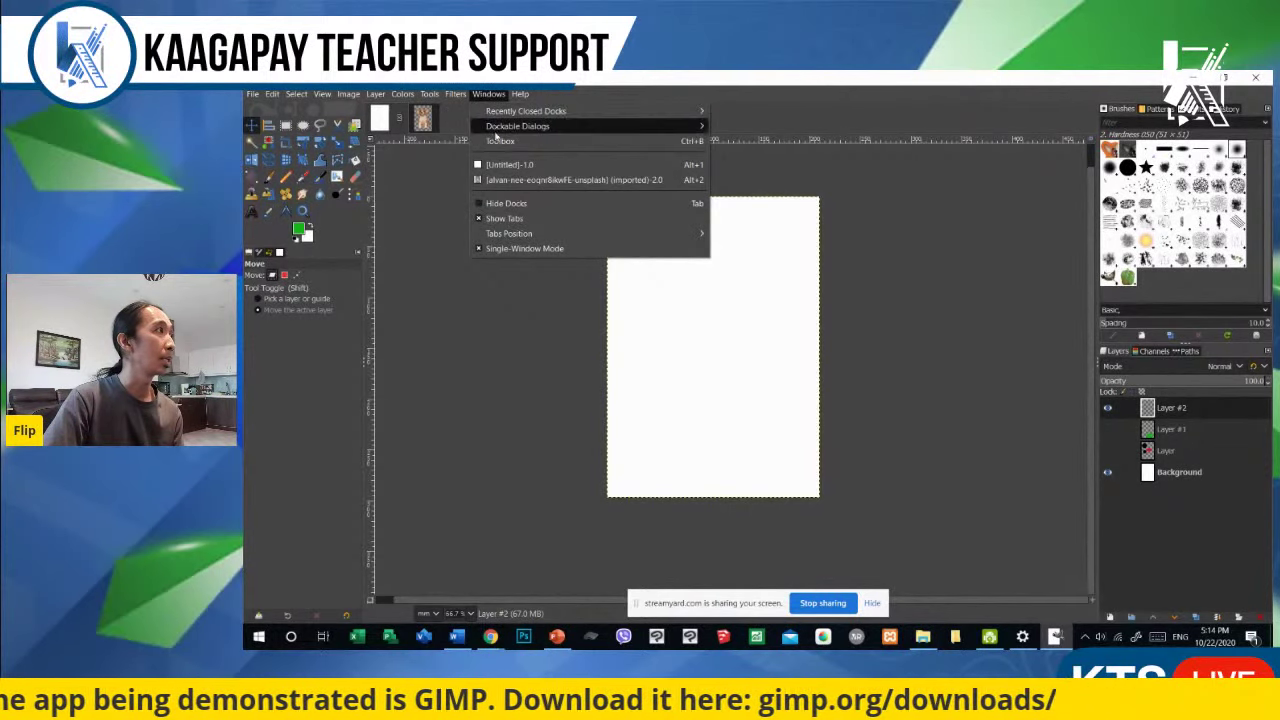
mouse_move(497, 131)
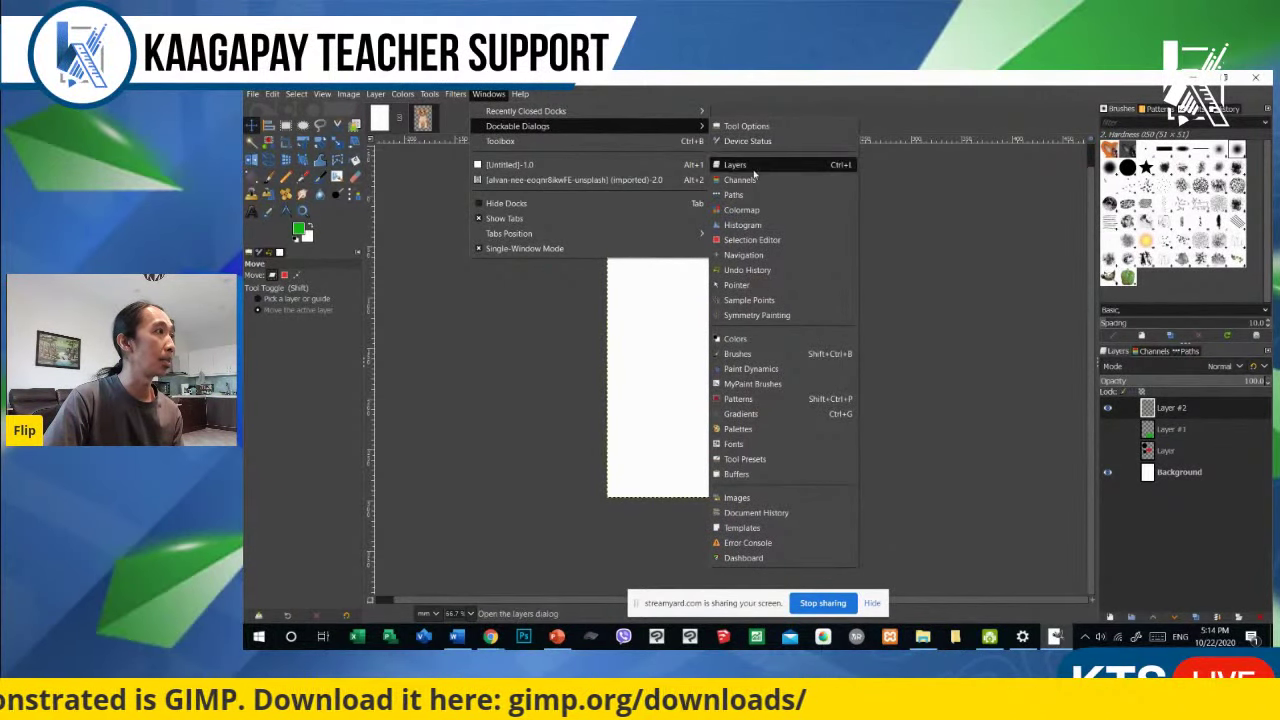
left_click(752, 415)
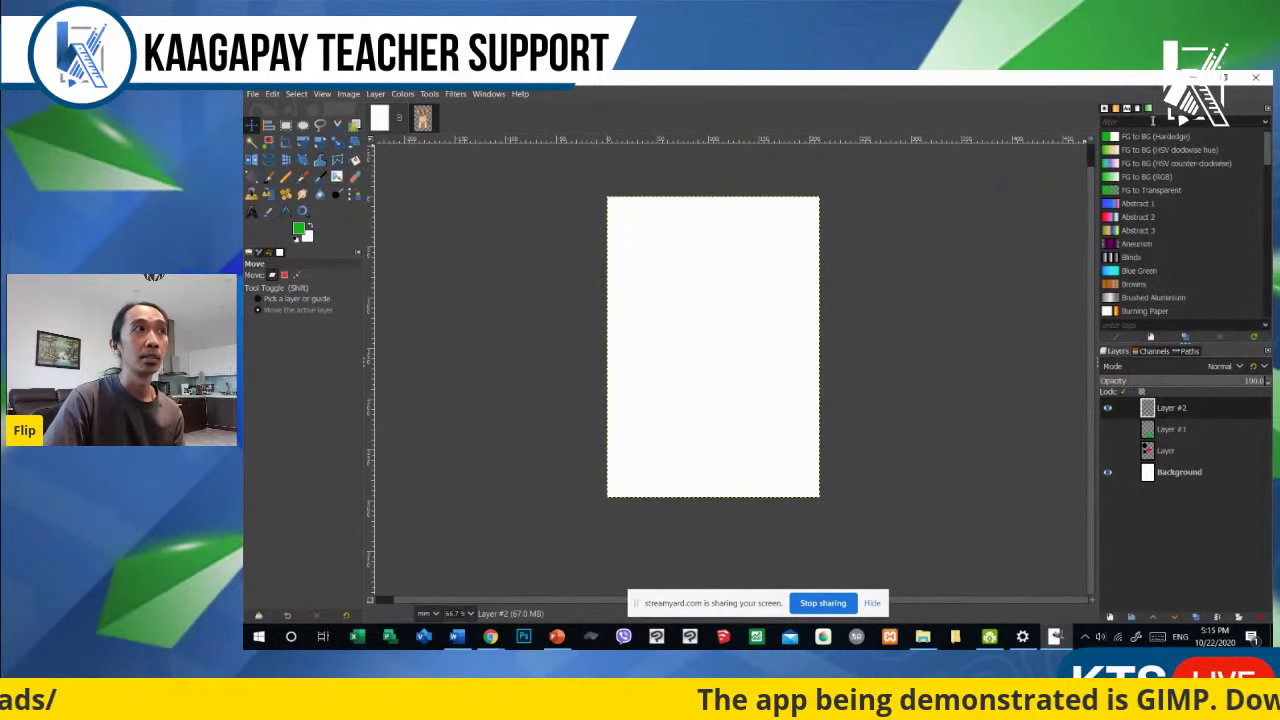
Step: Browse the Brushes, Patterns, Fonts, Images and Gradients dock tabs
left_click(1104, 108)
left_click(1115, 108)
left_click(1126, 109)
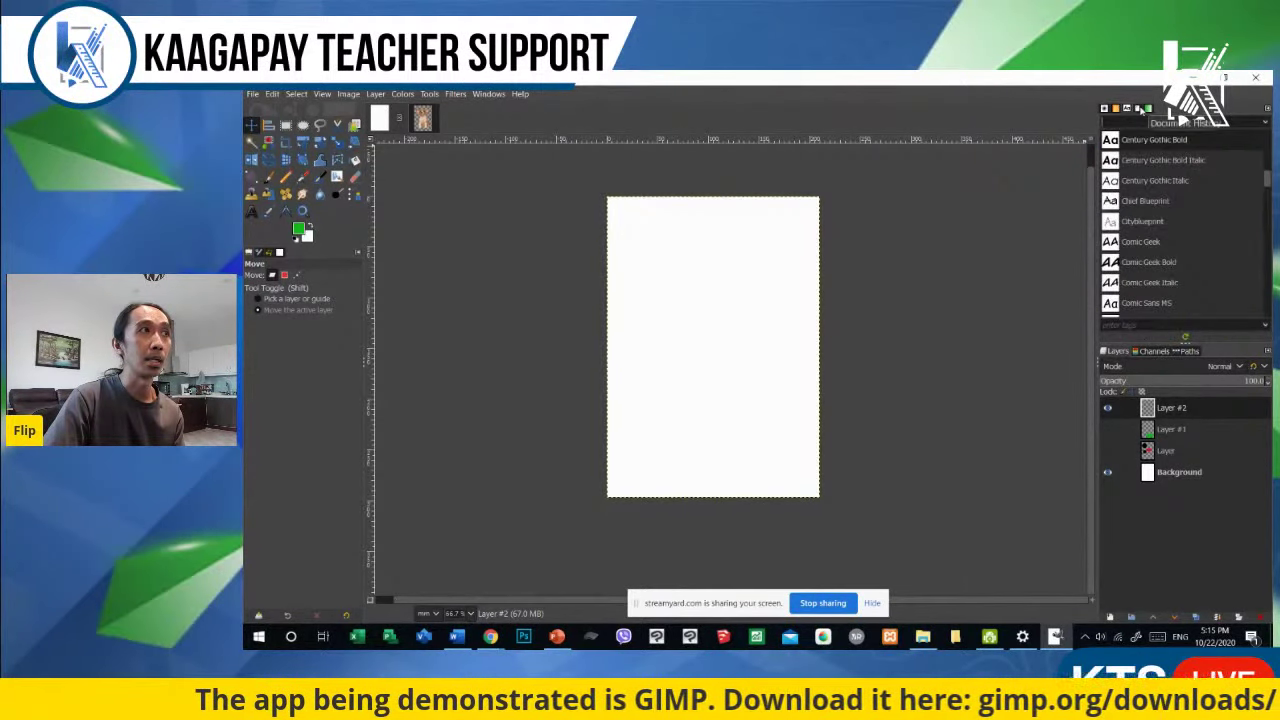
left_click(1138, 108)
left_click(1126, 108)
left_click(1138, 109)
left_click(1149, 108)
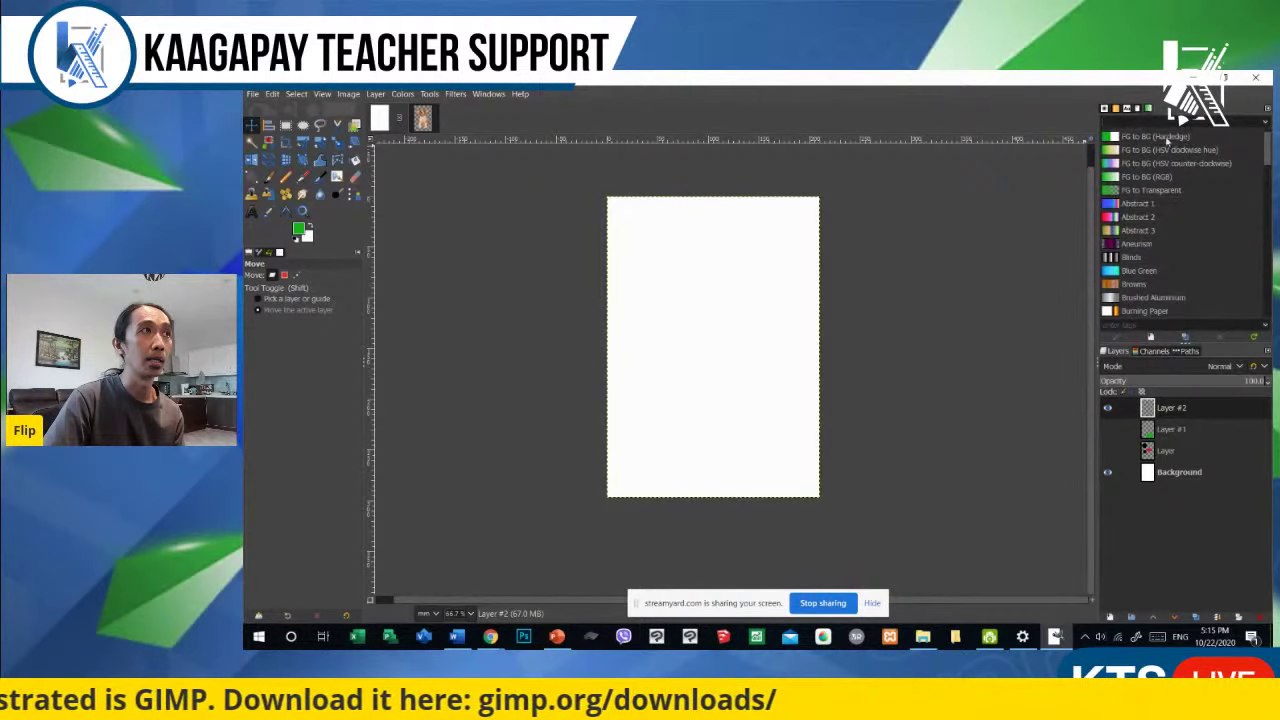
scroll(1266, 145, "up", 1)
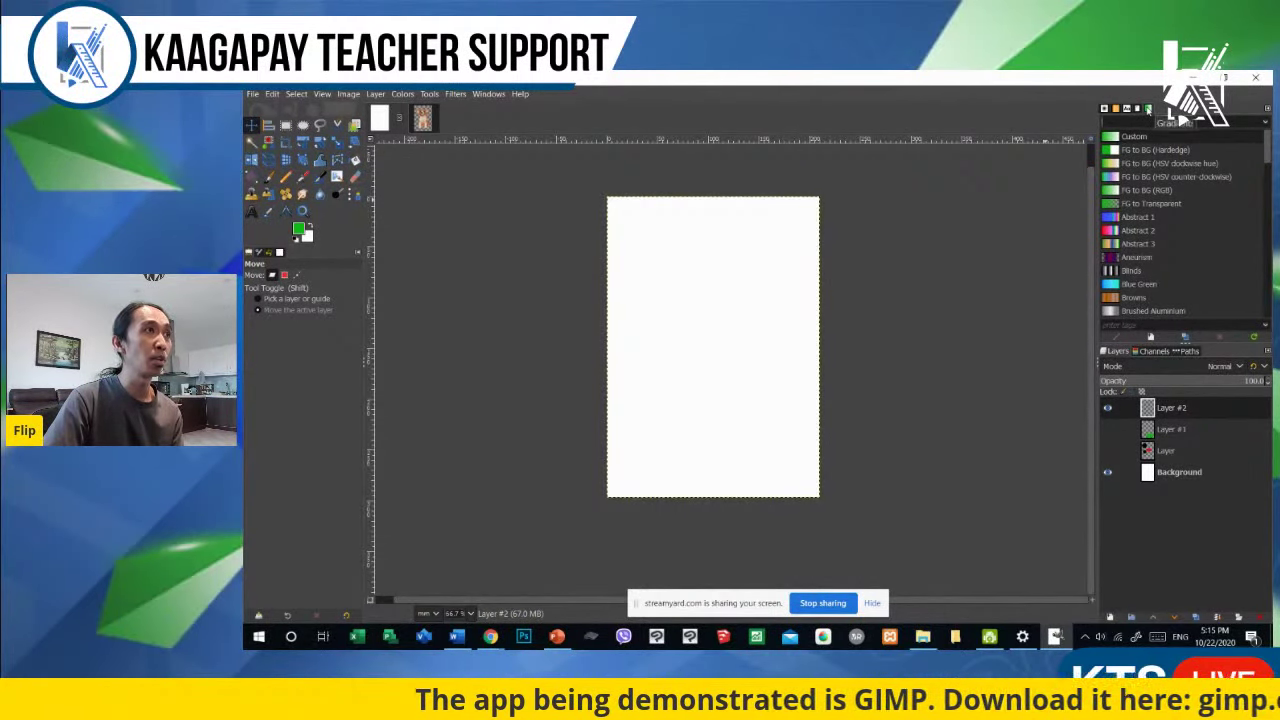
Step: Detach and close the Gradients window, reopen it docked, then draw a rectangle selection
left_click_drag(1170, 112, 897, 240)
left_click(945, 182)
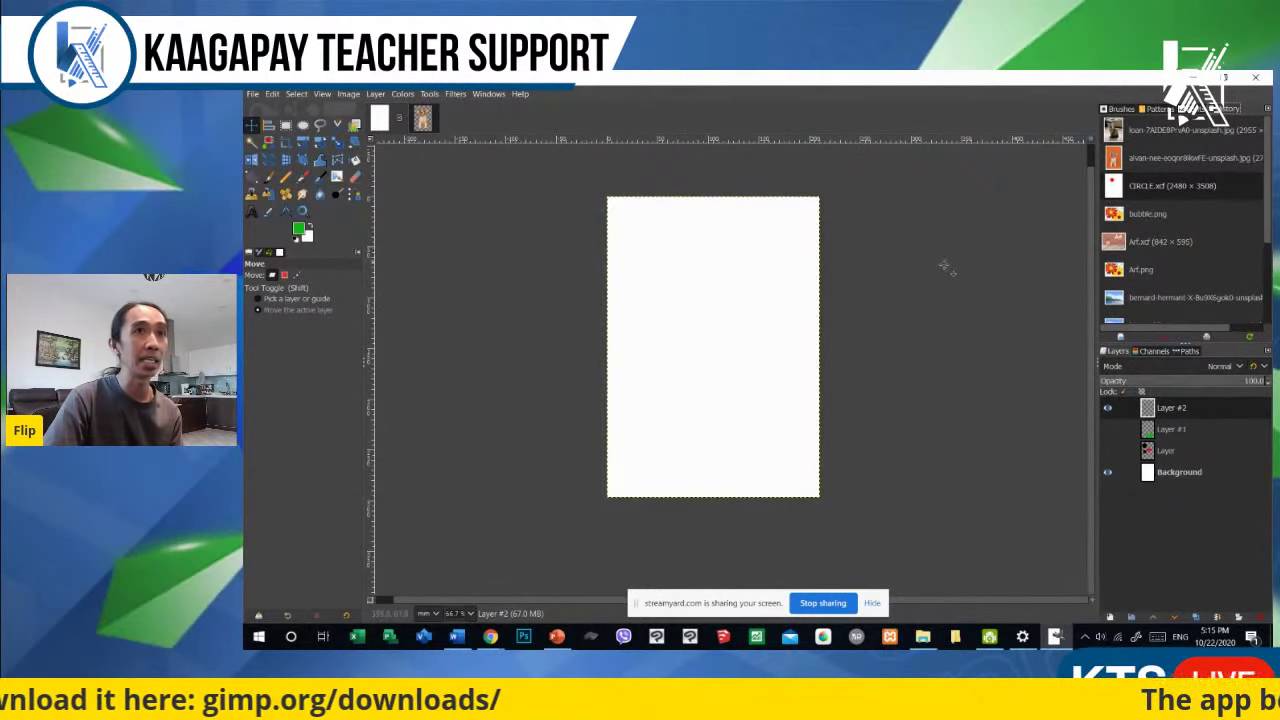
left_click(489, 94)
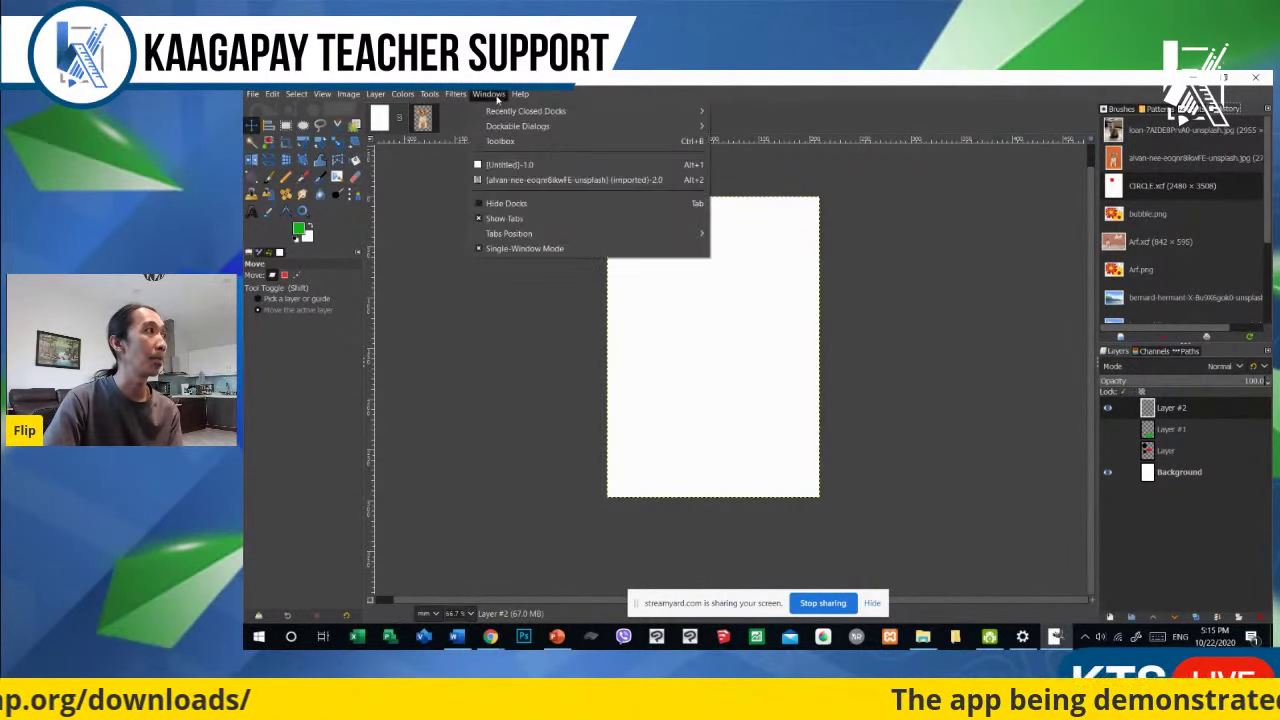
mouse_move(505, 126)
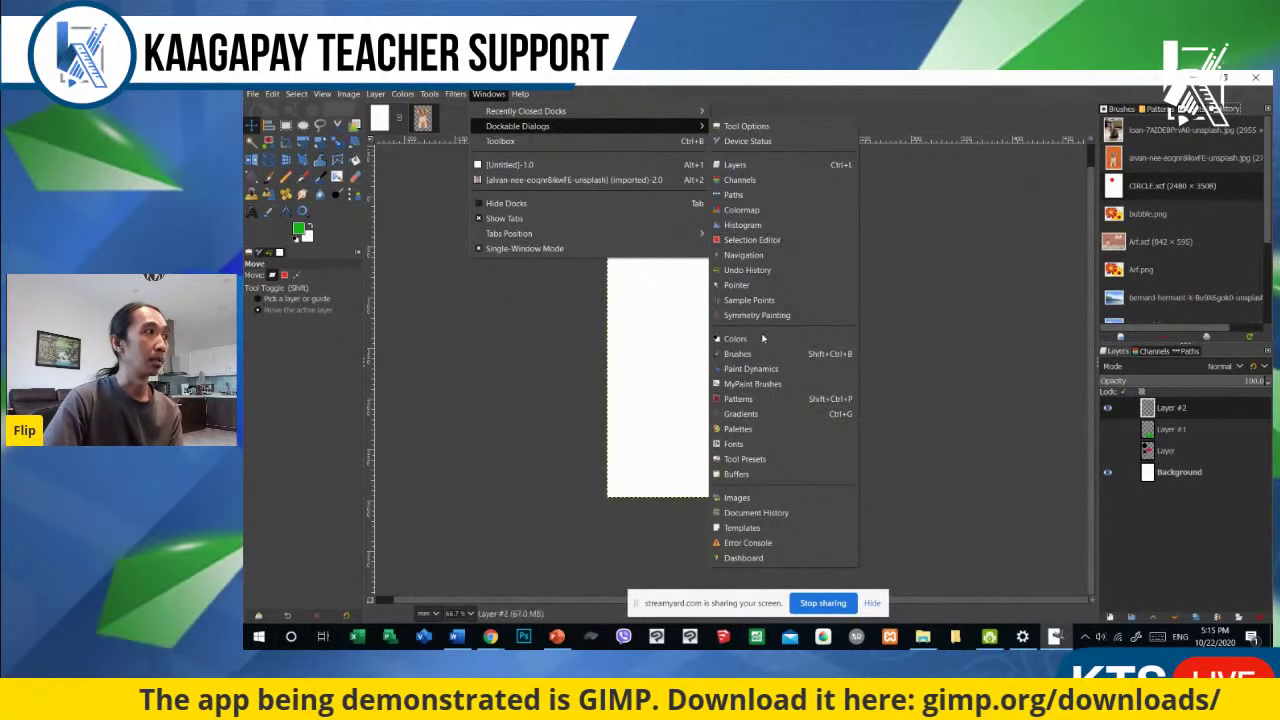
left_click(745, 415)
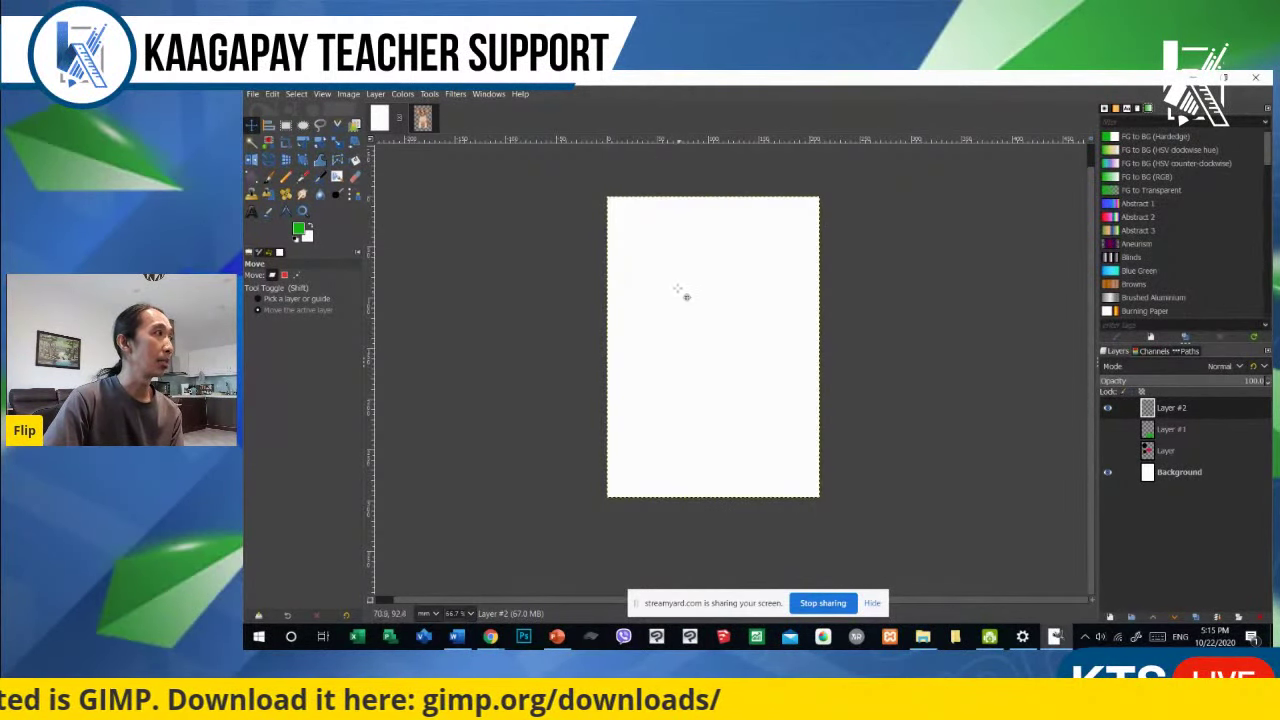
left_click(285, 125)
left_click_drag(646, 251, 792, 343)
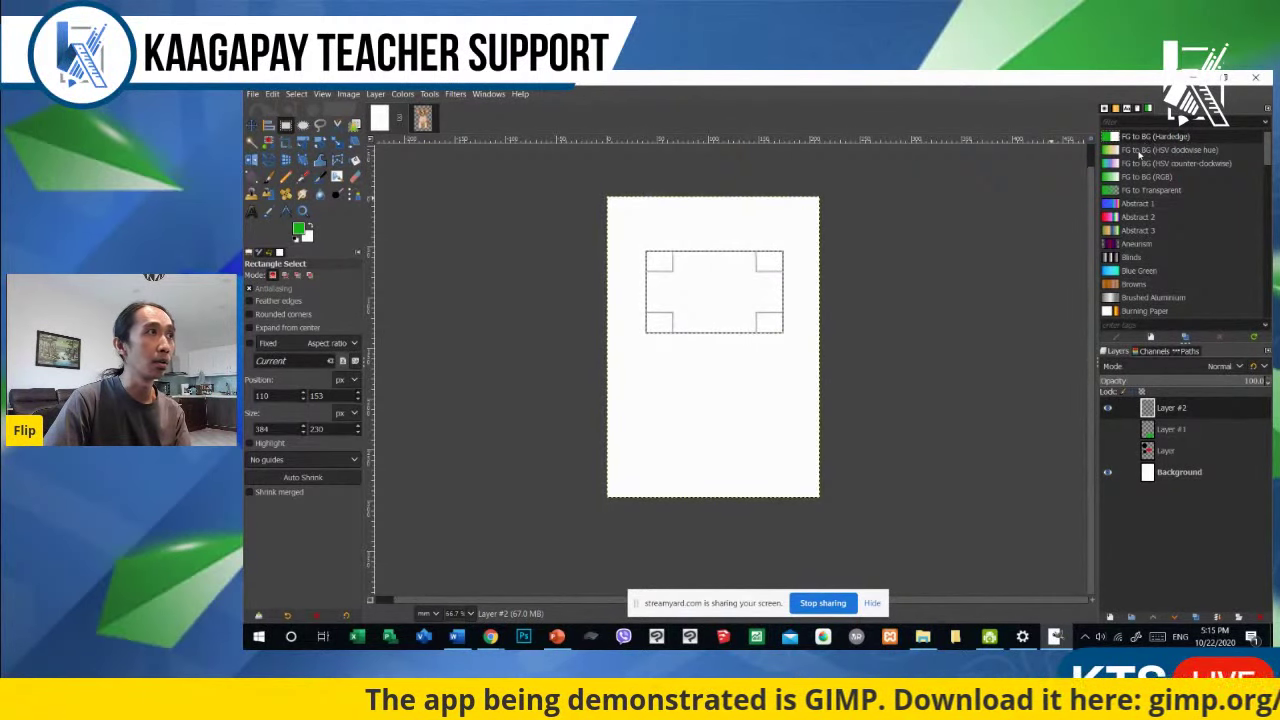
Step: Inspect the green foreground and white background colours, keeping both unchanged
scroll(1150, 160, "up", 1)
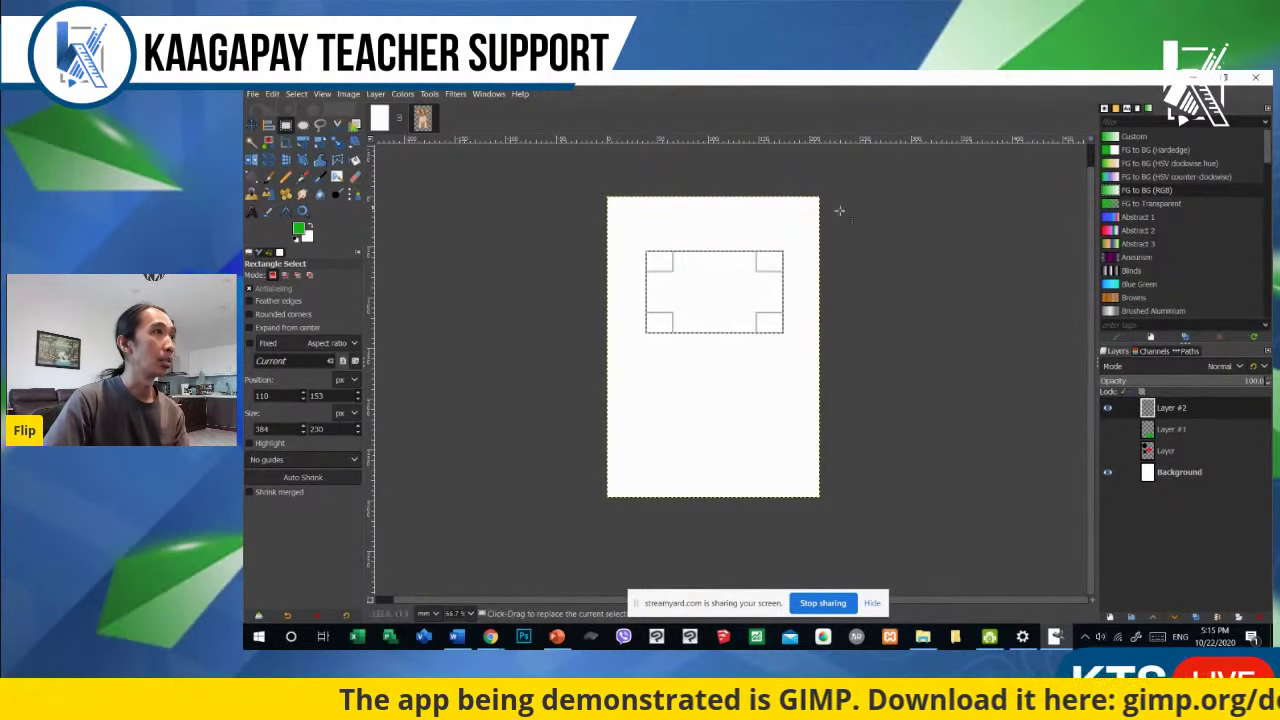
left_click(299, 231)
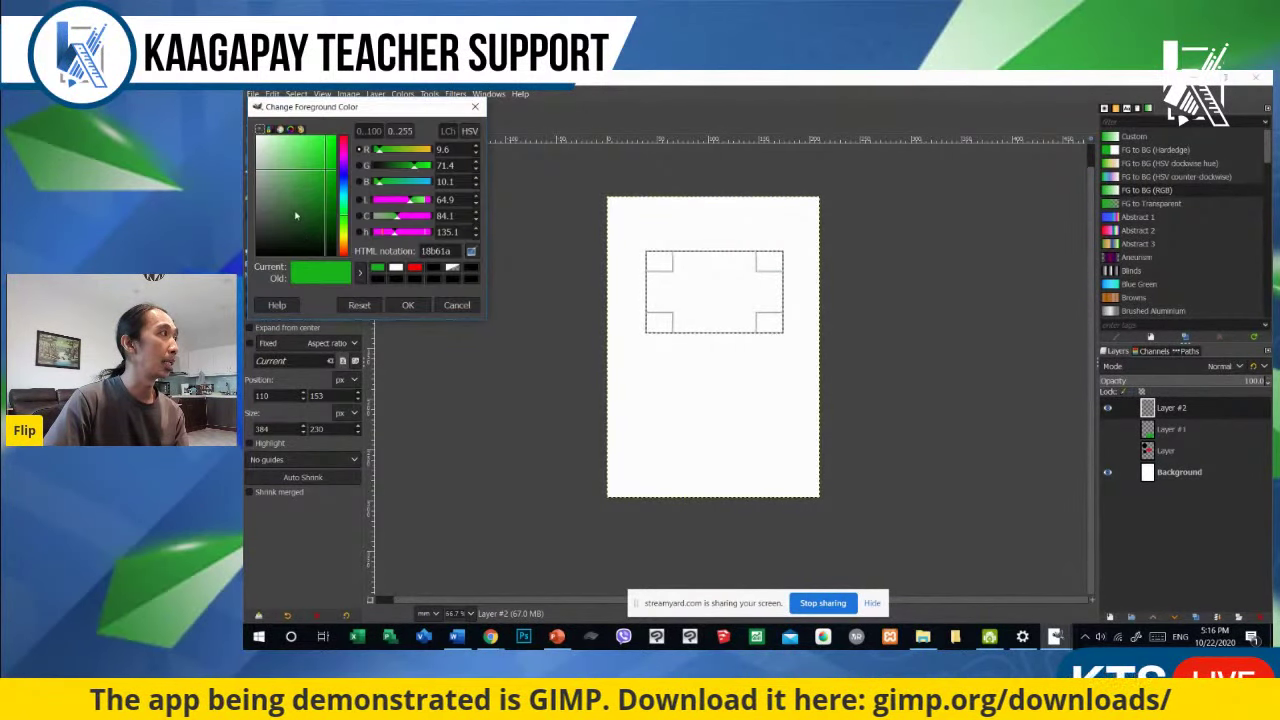
left_click(408, 306)
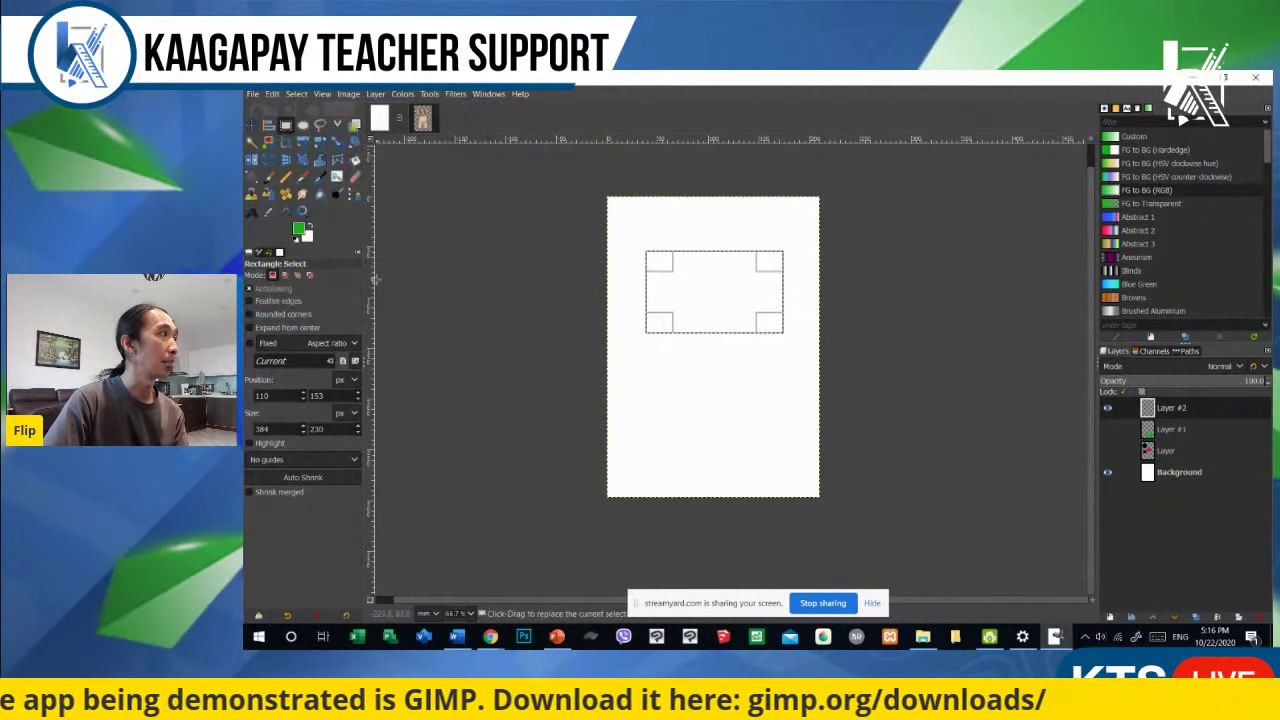
left_click(309, 237)
left_click(407, 306)
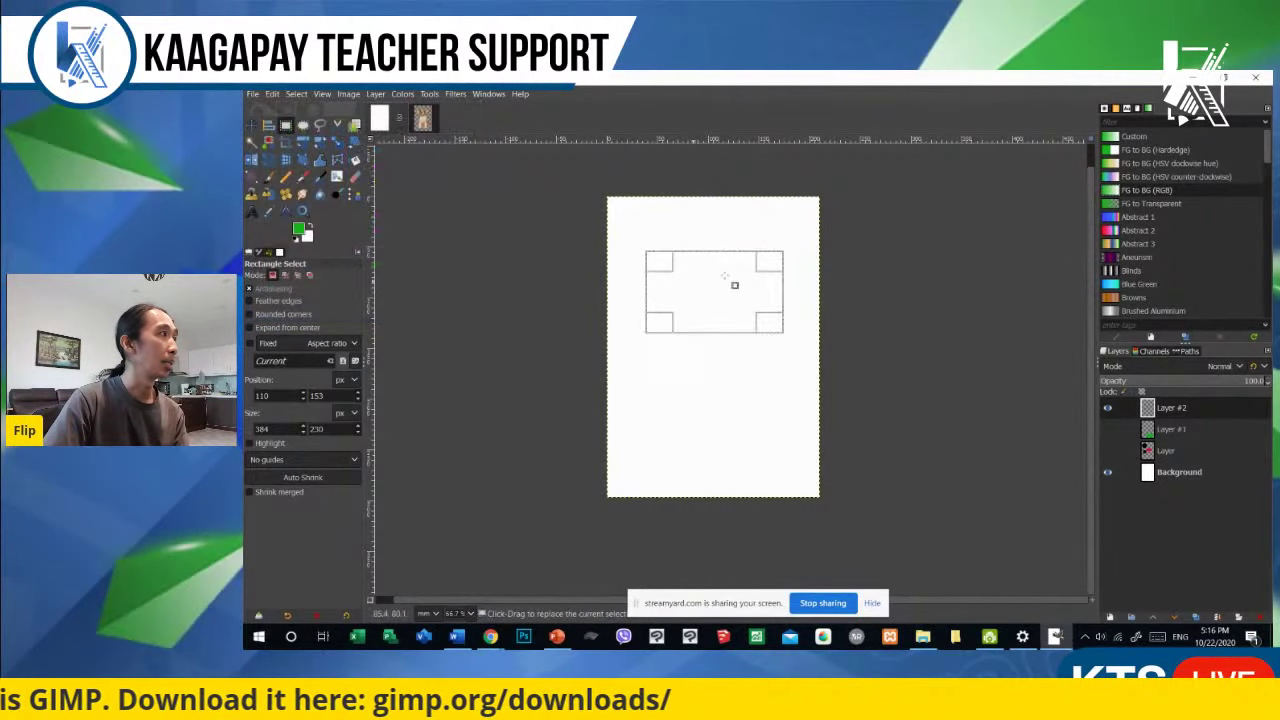
Step: Swap foreground and background colours several times, then reset them to default black and white
left_click(310, 228)
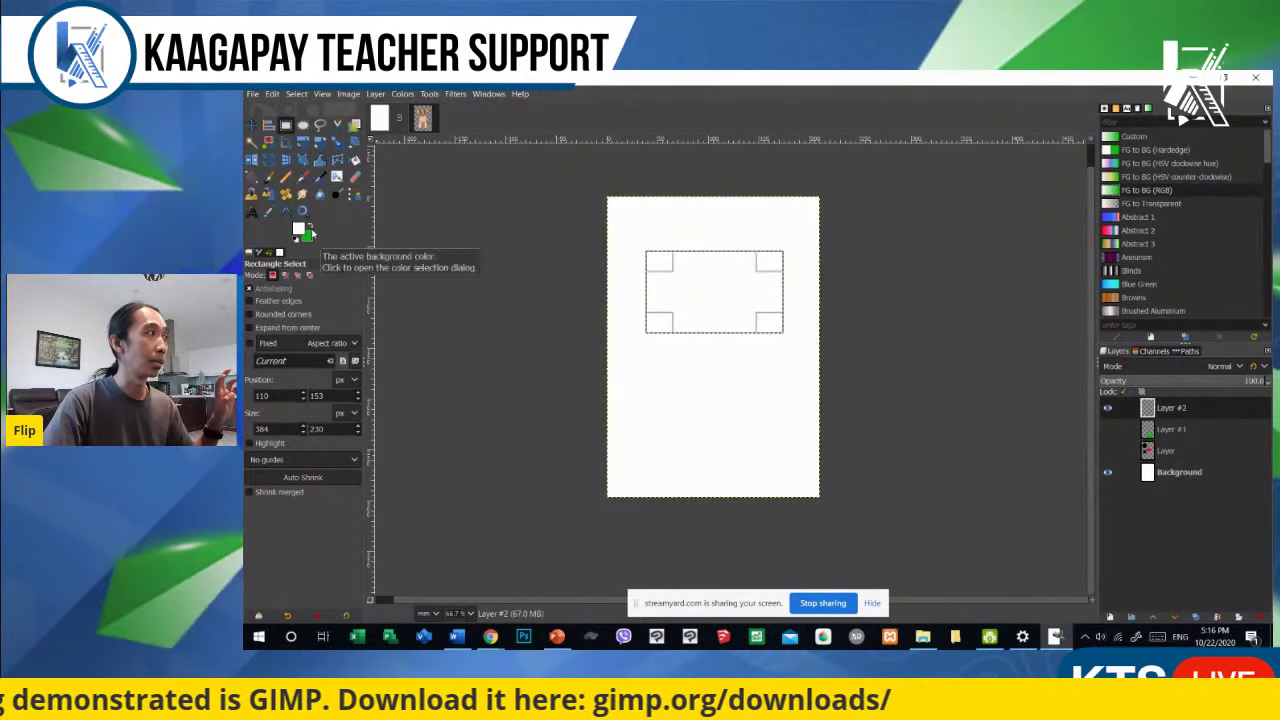
left_click(309, 228)
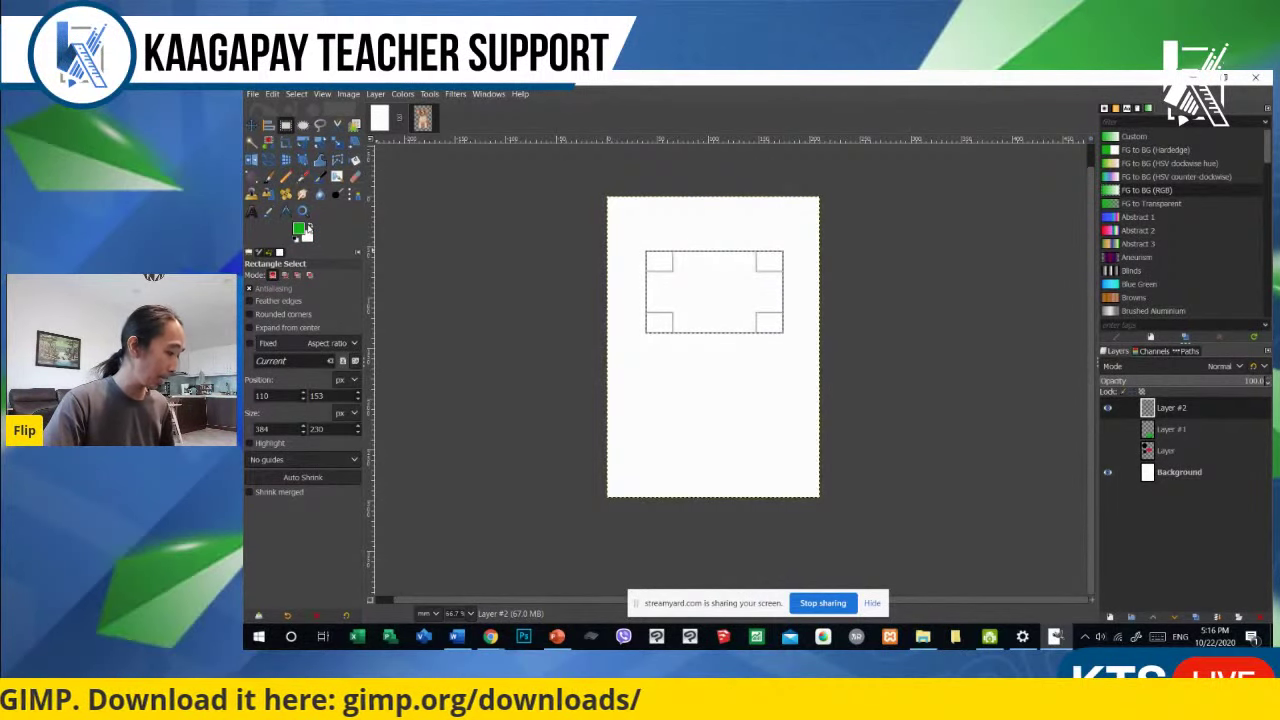
left_click(309, 228)
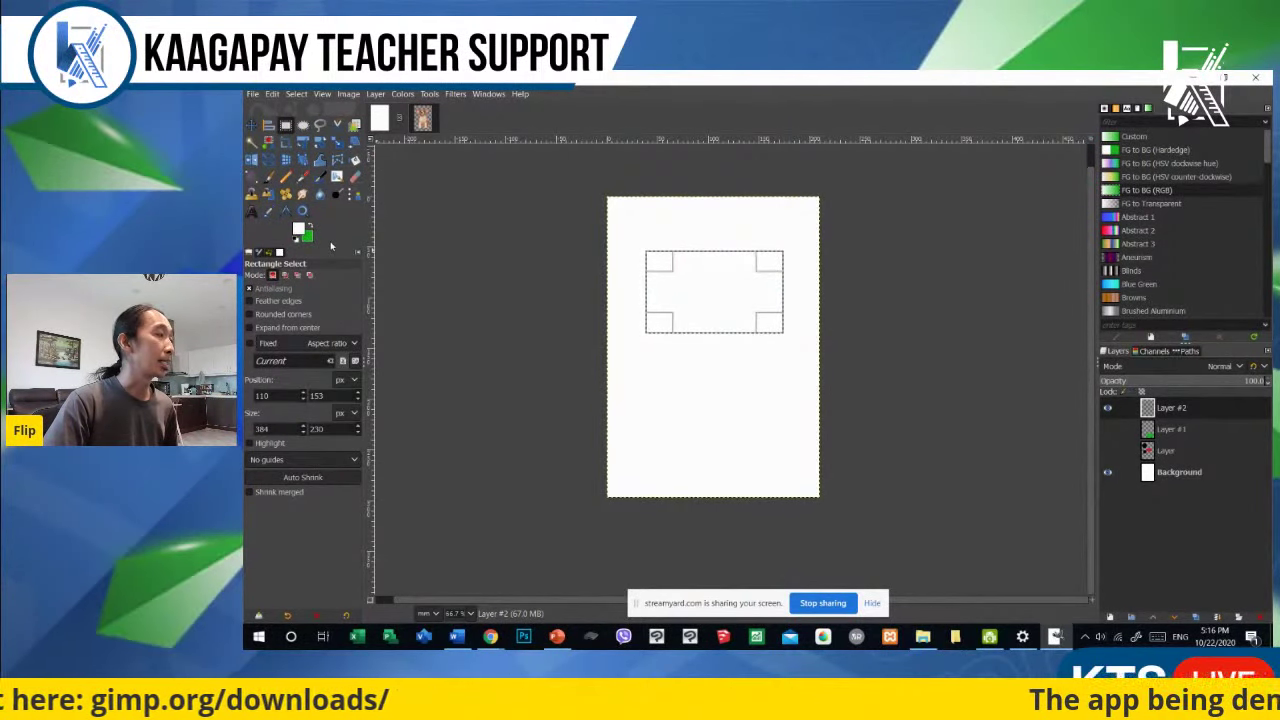
key("x")
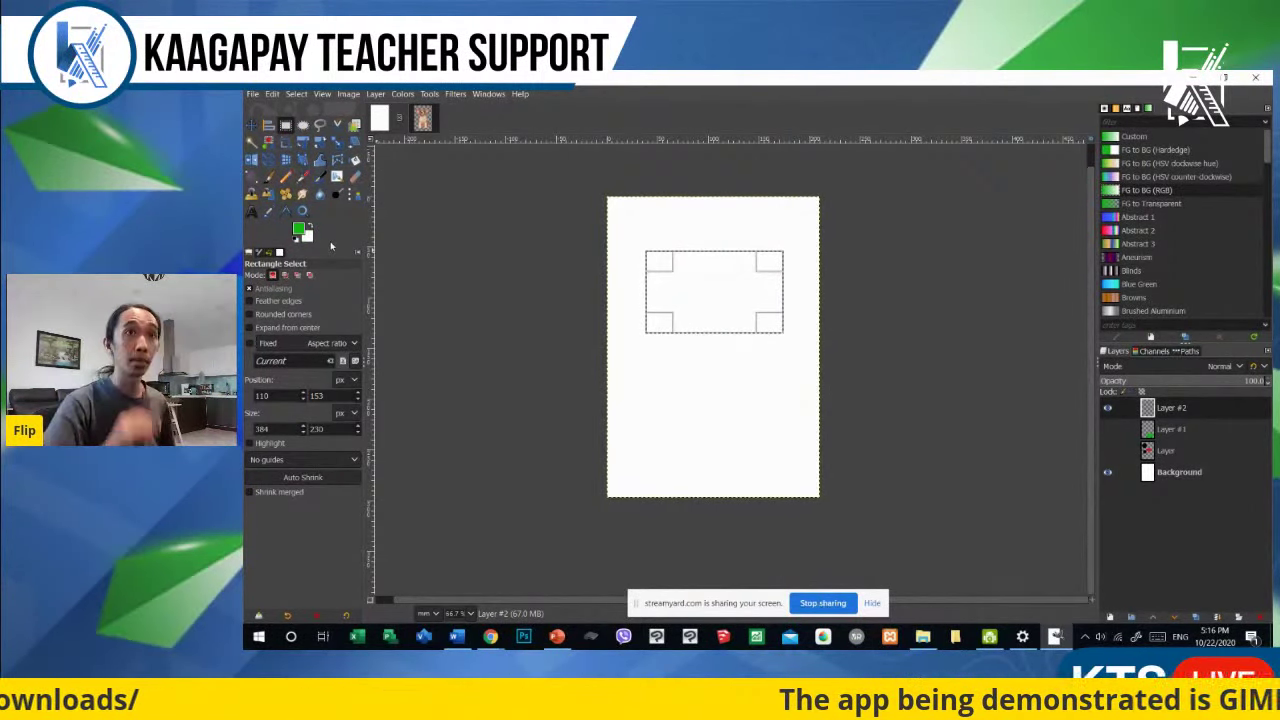
key("x")
key("x")
key("x")
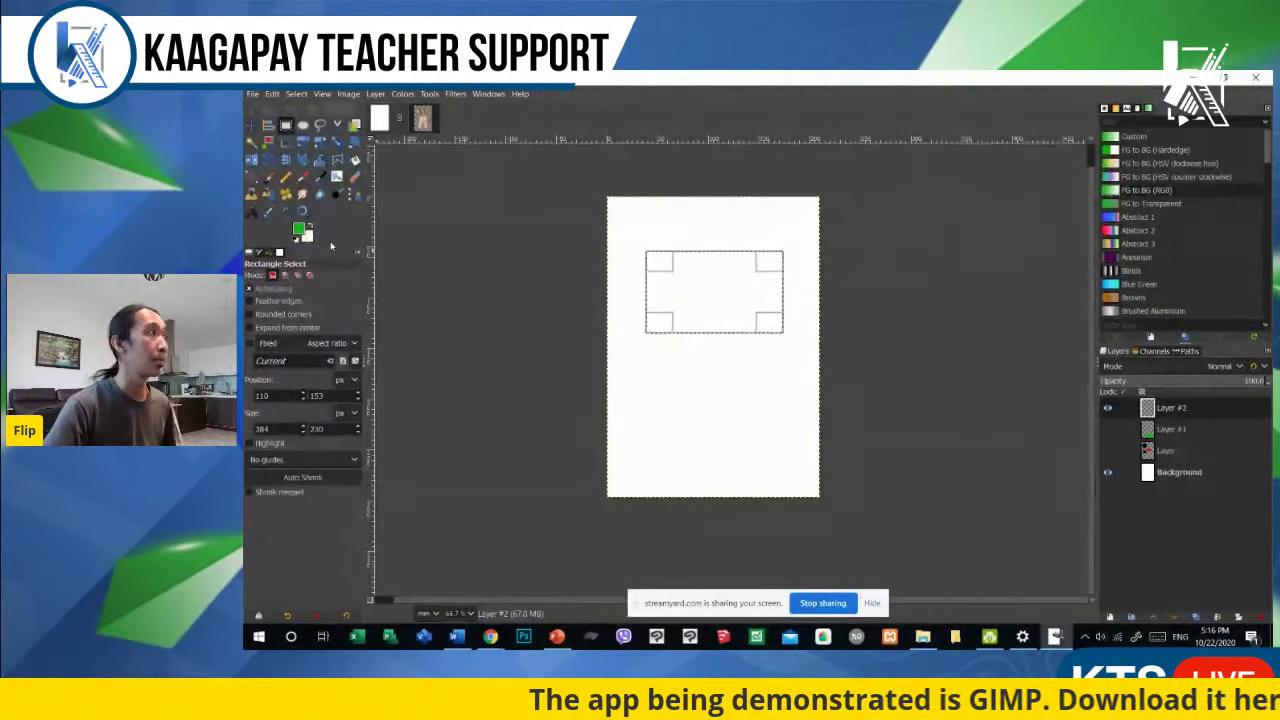
key("x")
key("x")
key("x")
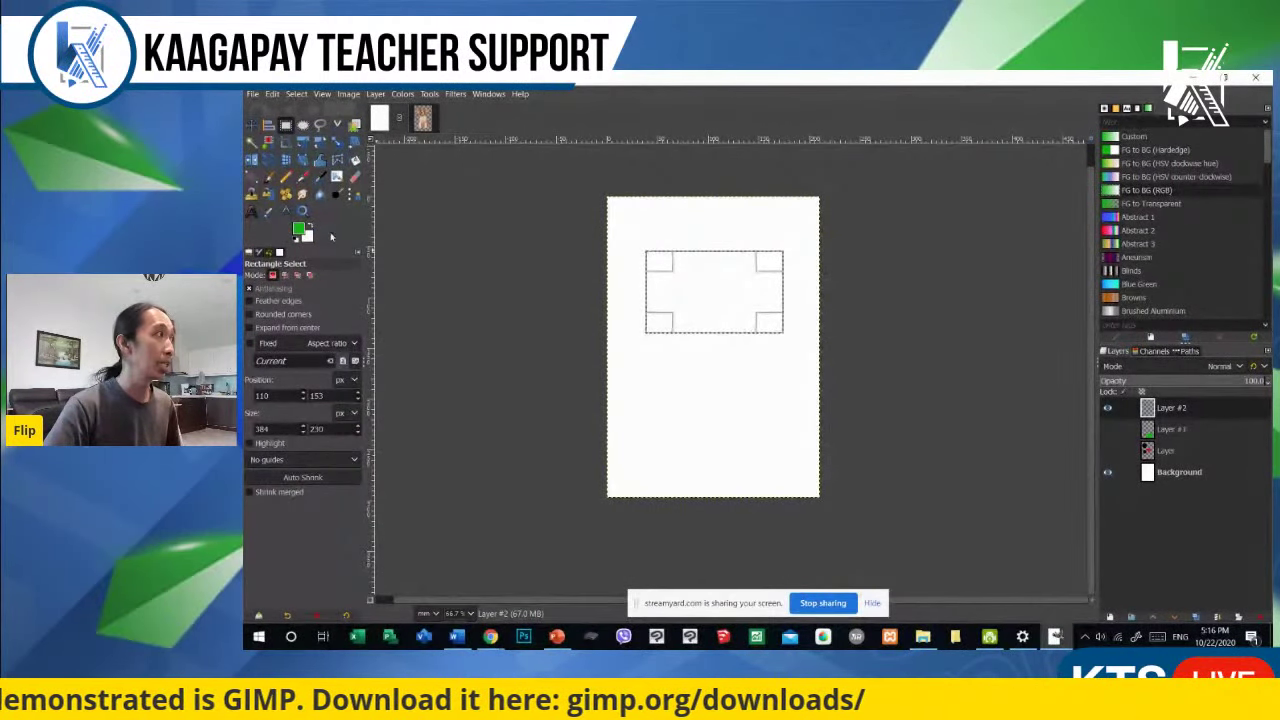
key("d")
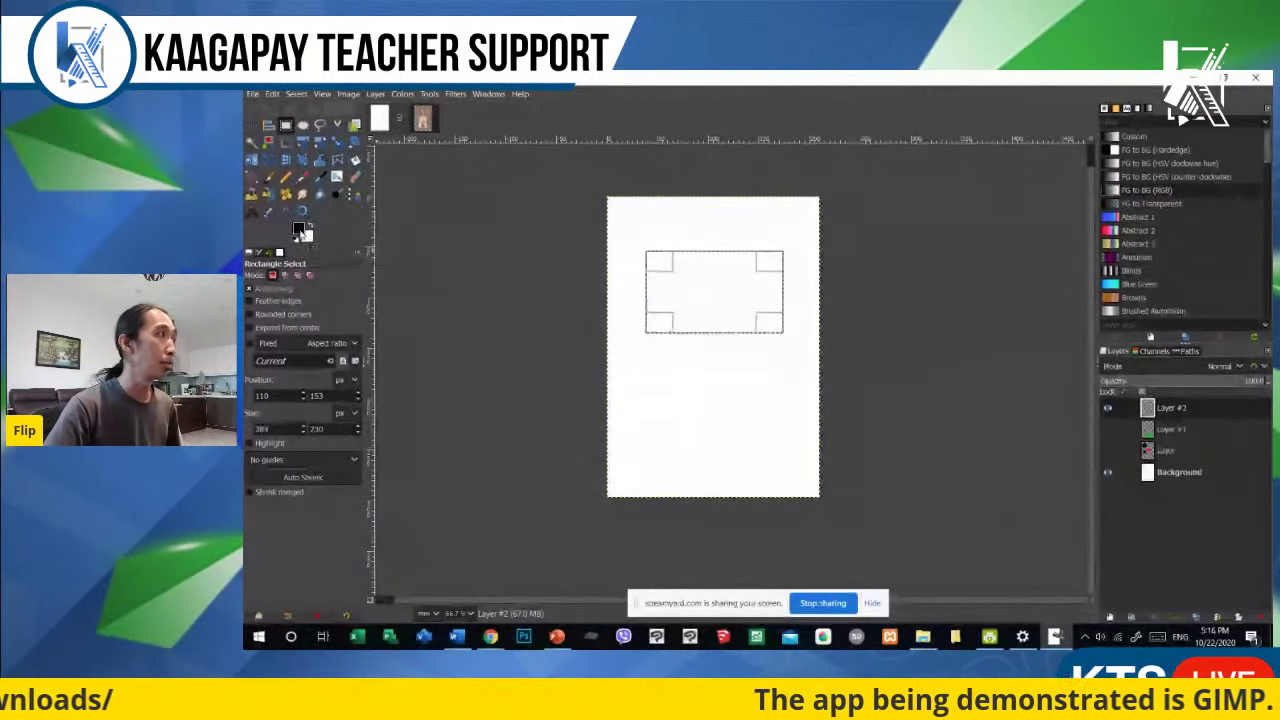
Step: Set the foreground to blue 201cd3 and drag a blue-to-white gradient in the selection
left_click(297, 230)
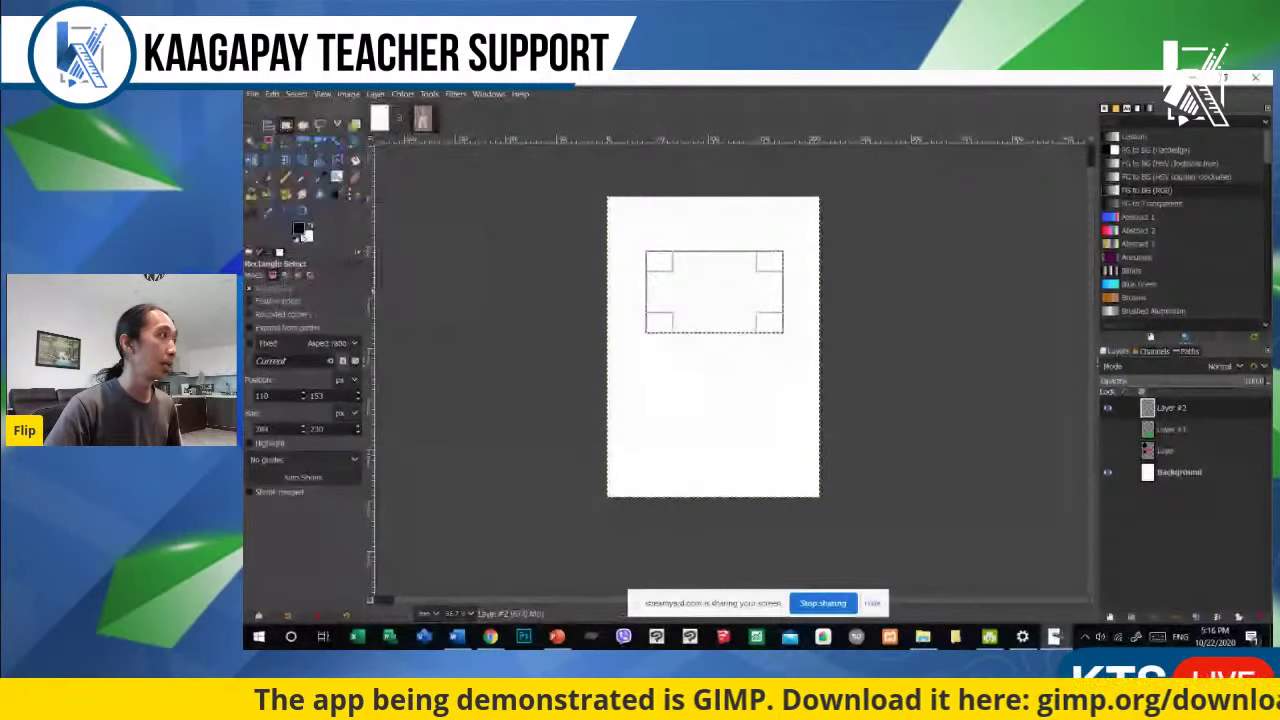
left_click(301, 232)
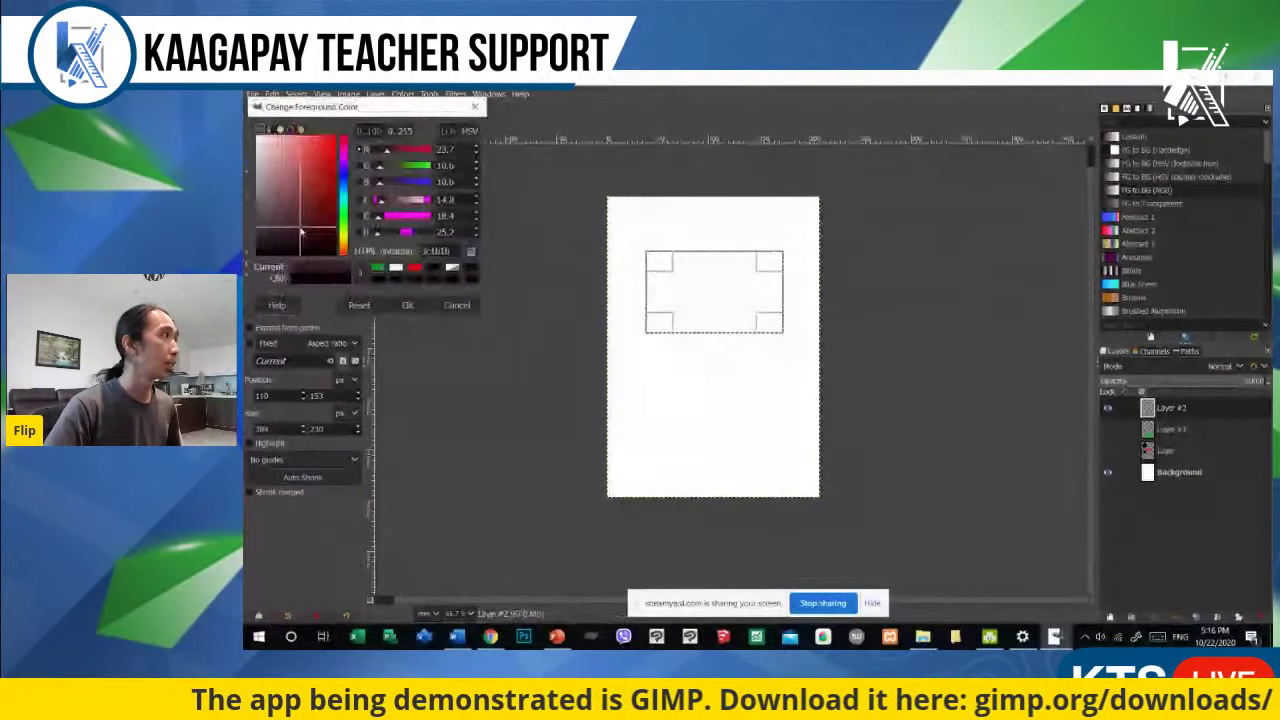
left_click(343, 195)
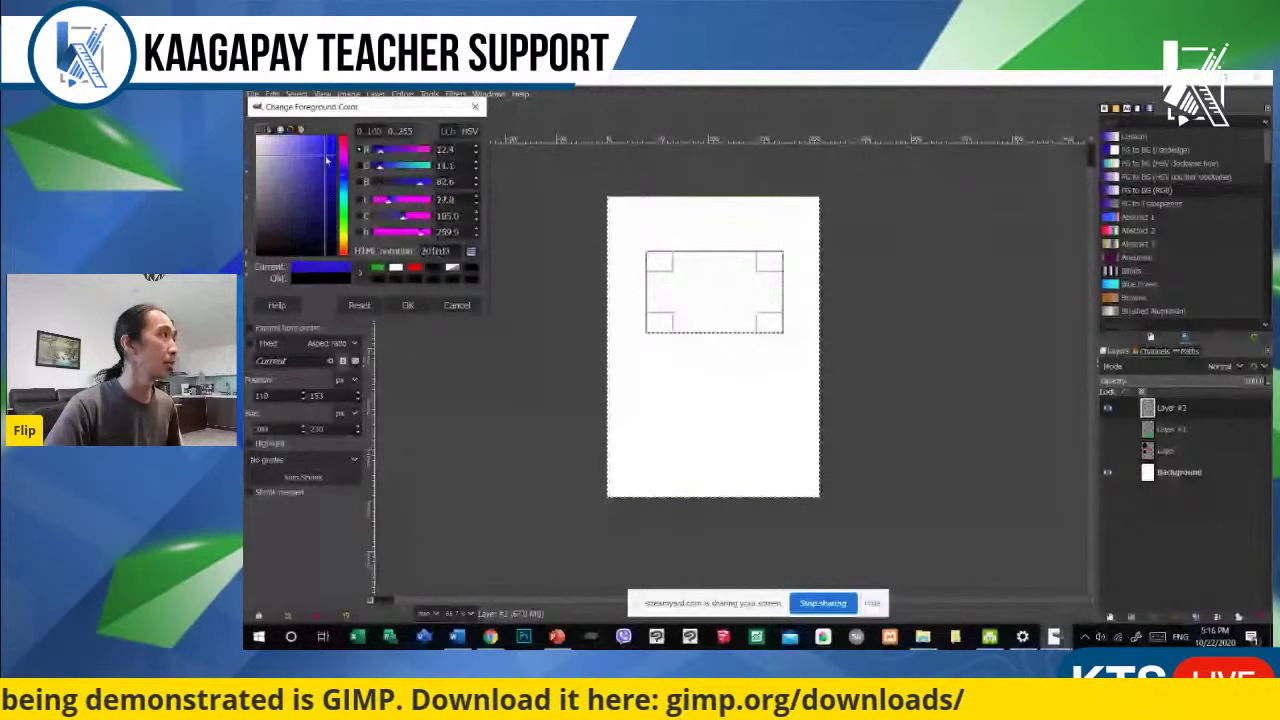
left_click(407, 305)
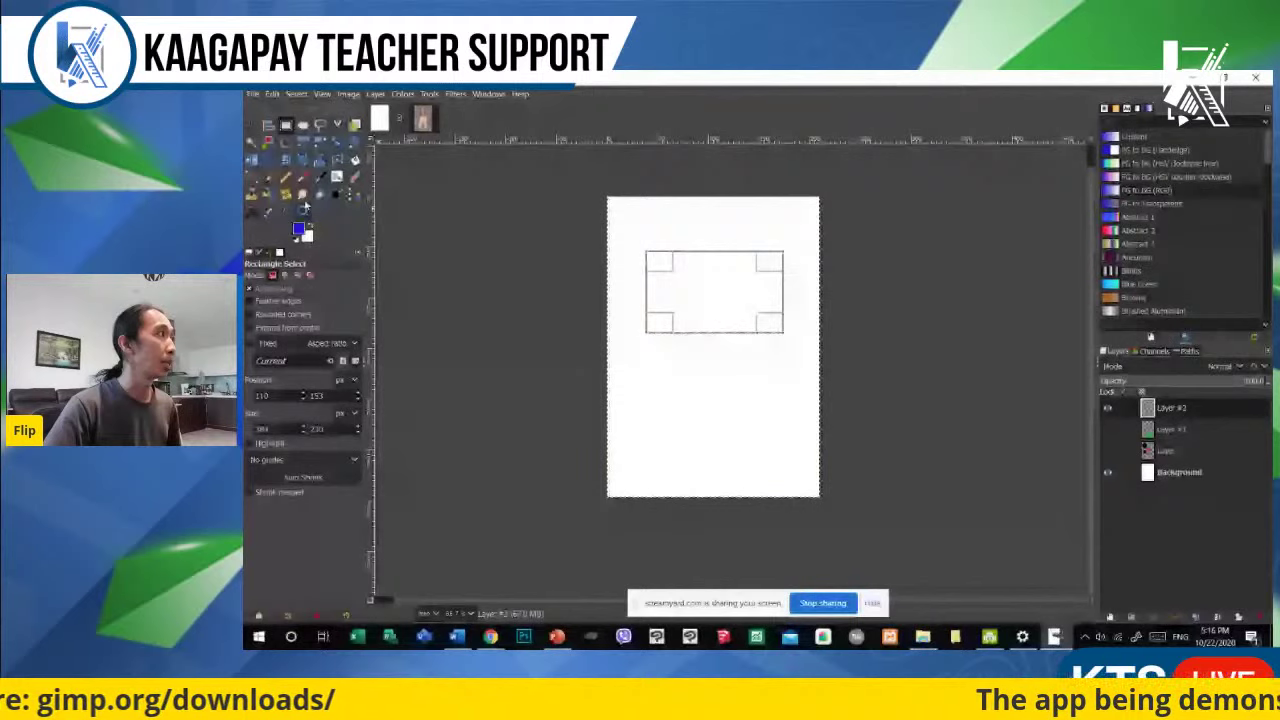
left_click(266, 181)
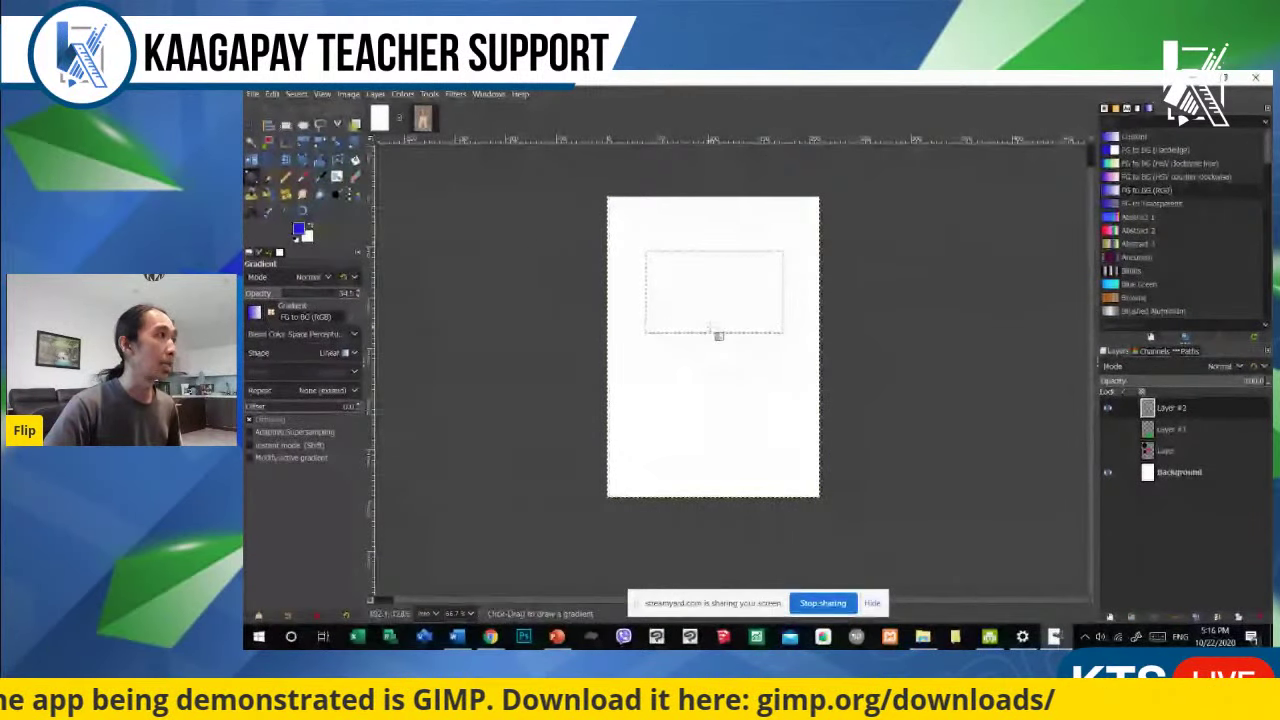
left_click_drag(714, 322, 713, 252)
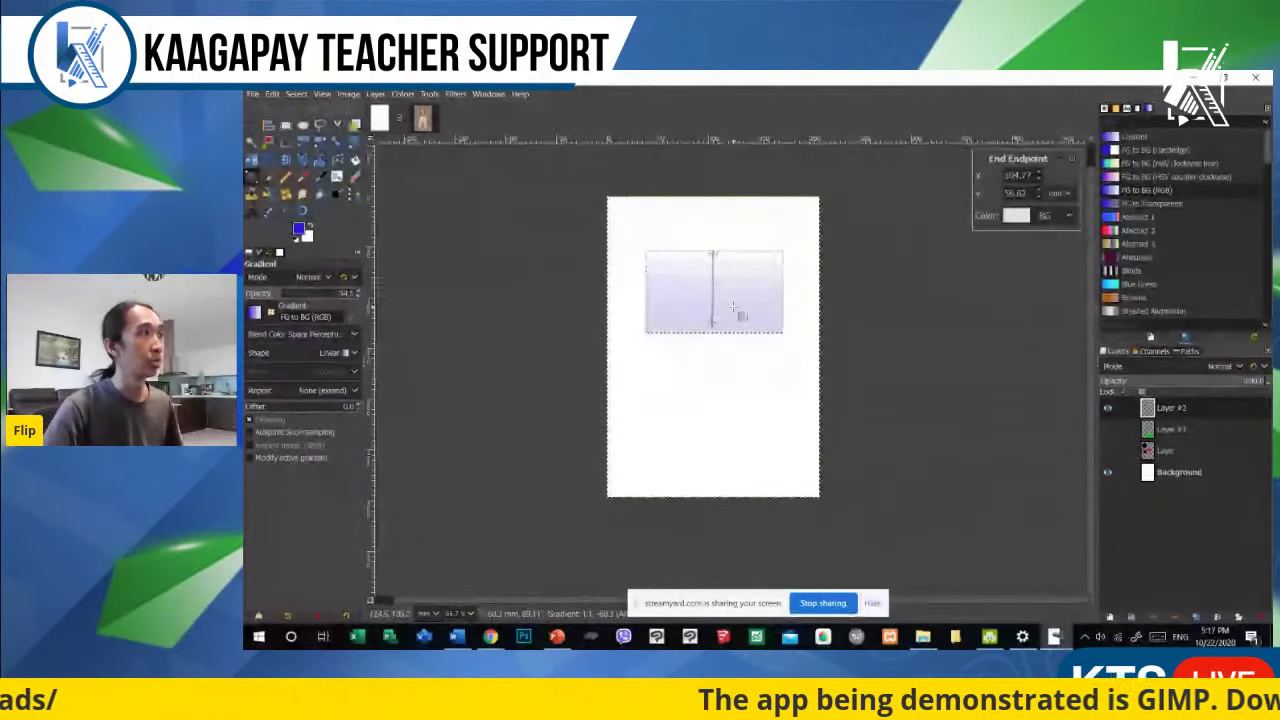
Step: Redraw and commit the gradient, deselect, and move the gradient rectangle lower on the page
left_click_drag(716, 327, 709, 272)
key("Return")
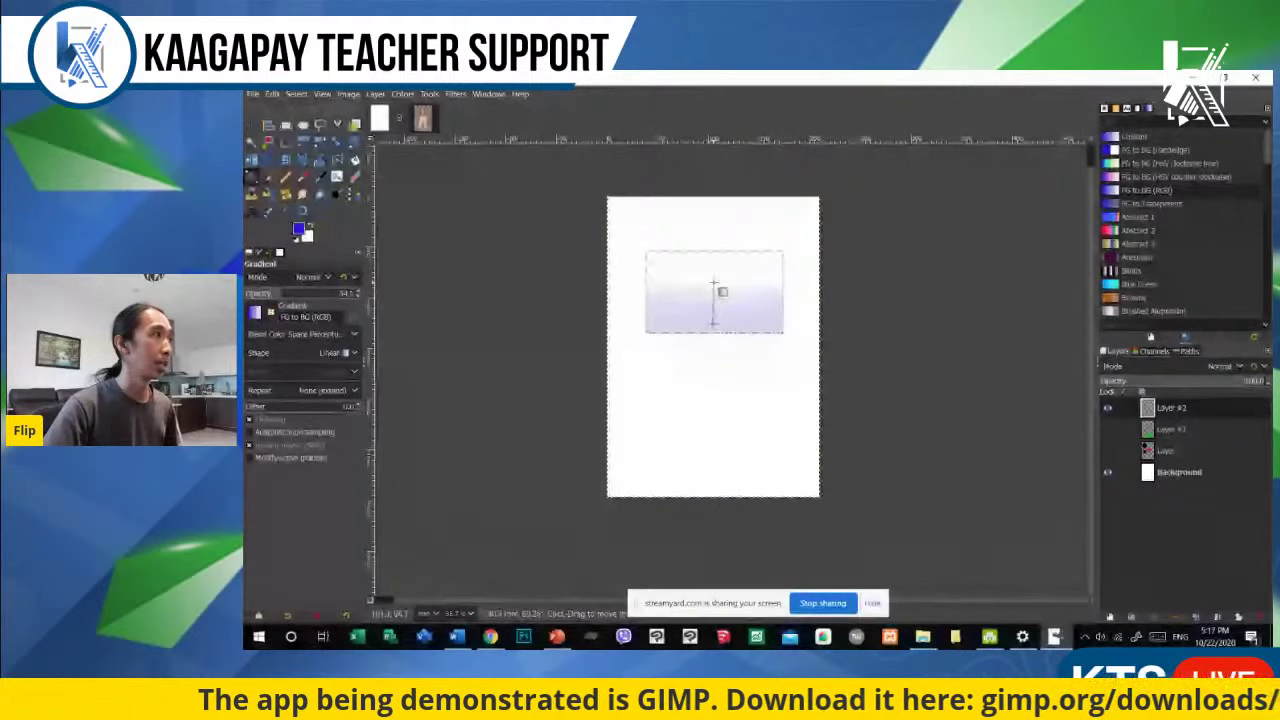
left_click(252, 124)
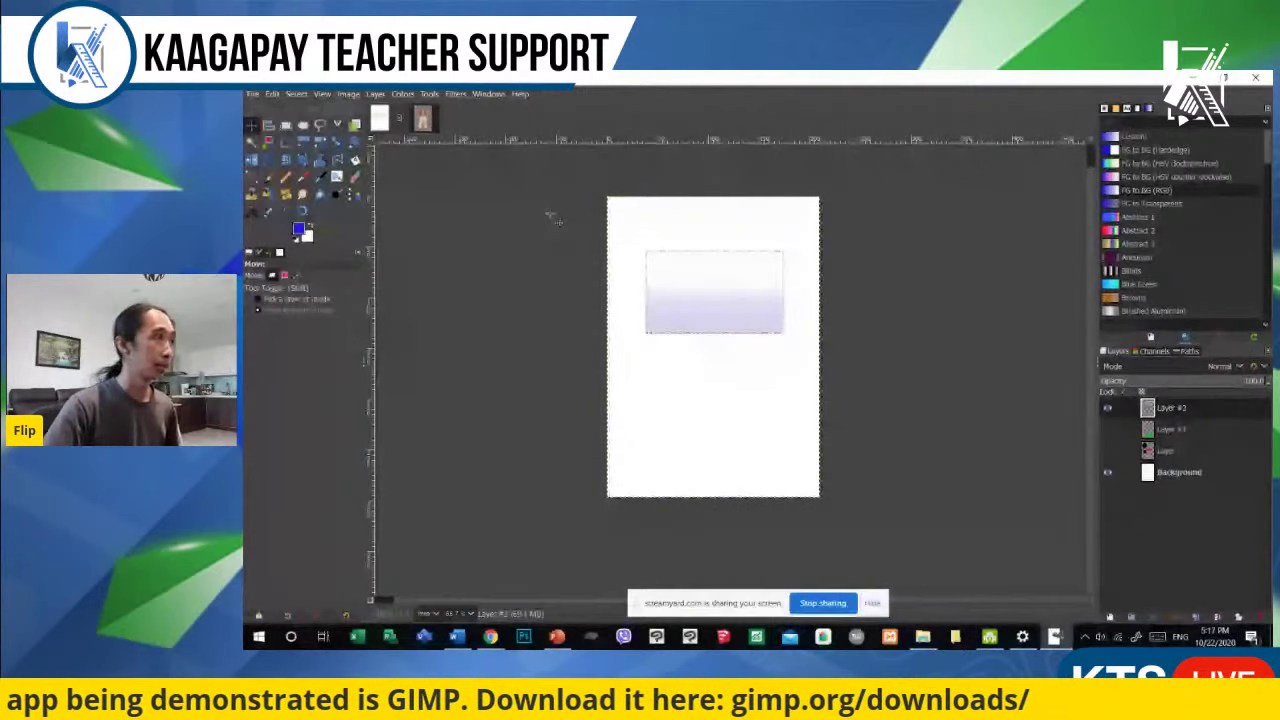
key("ctrl+shift+a")
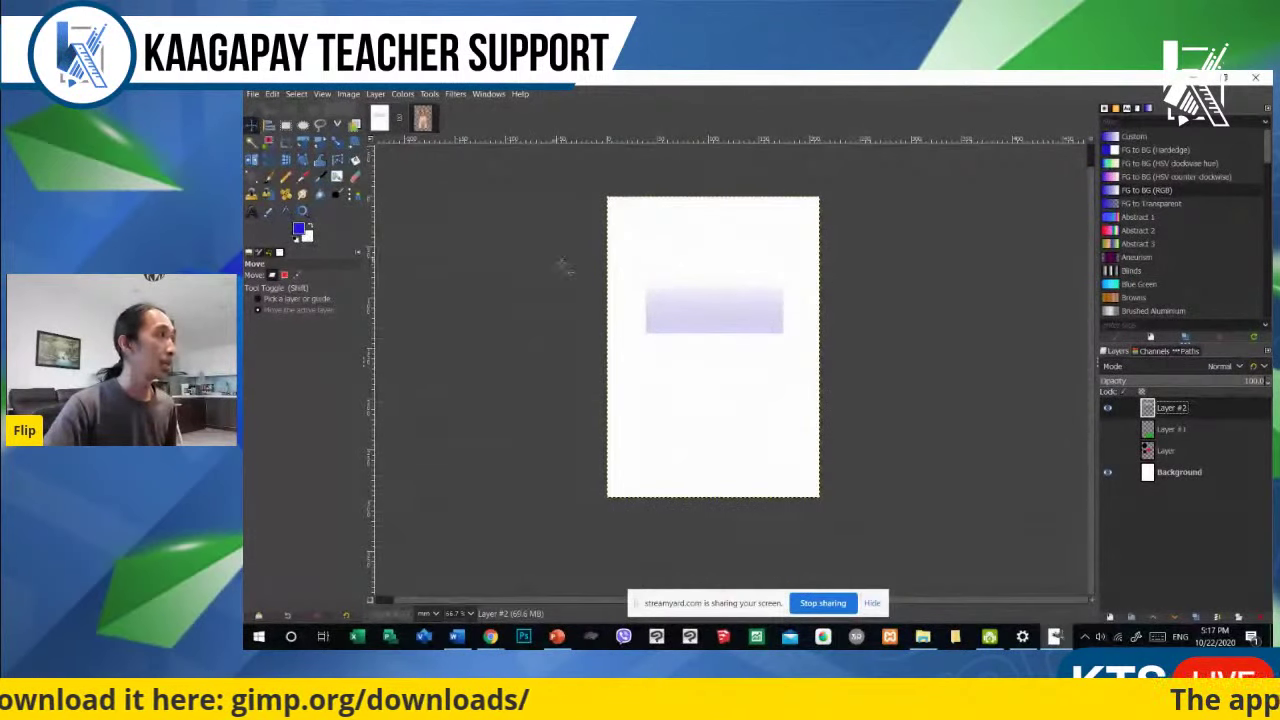
left_click_drag(694, 340, 707, 372)
Step: Crop Layer #2 to its content, nudge it down-left, and hide it
left_click(376, 94)
left_click(400, 340)
left_click_drag(749, 331, 730, 352)
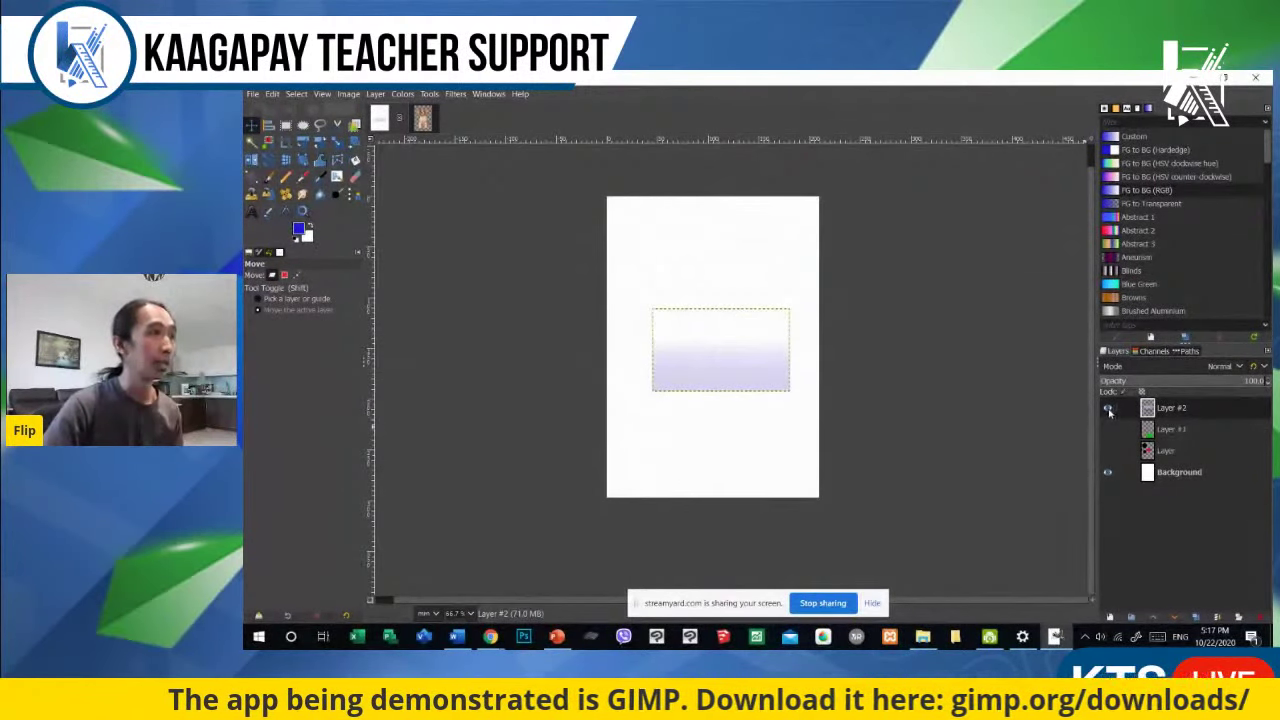
left_click(1108, 409)
left_click(1111, 617)
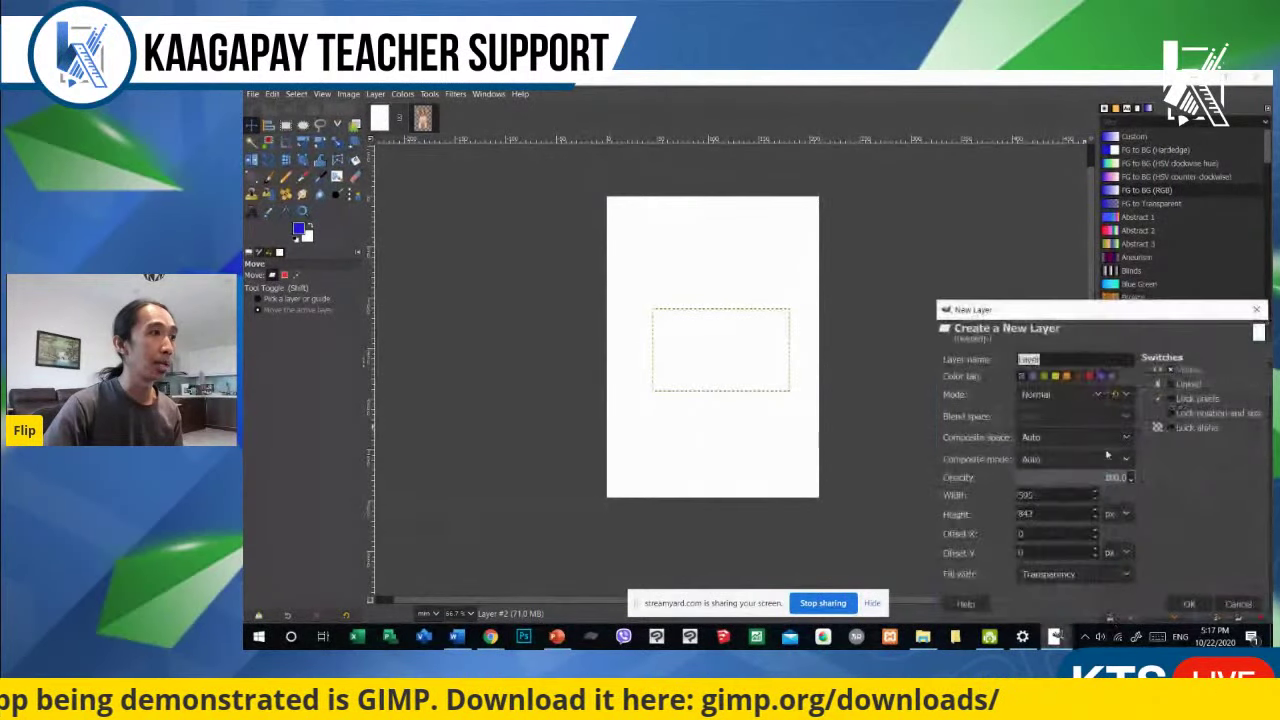
Step: Add transparent Layer #3, paint two blue test strokes with the Paintbrush, and undo them
left_click(1188, 605)
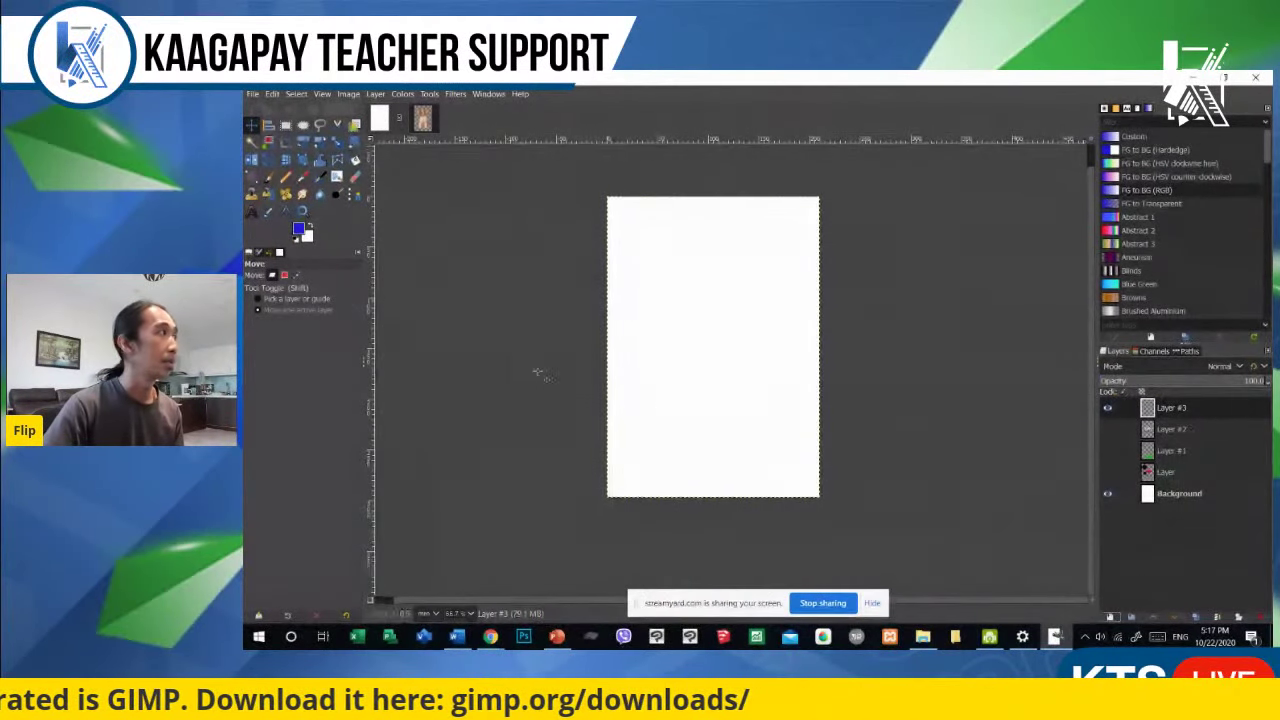
left_click(268, 178)
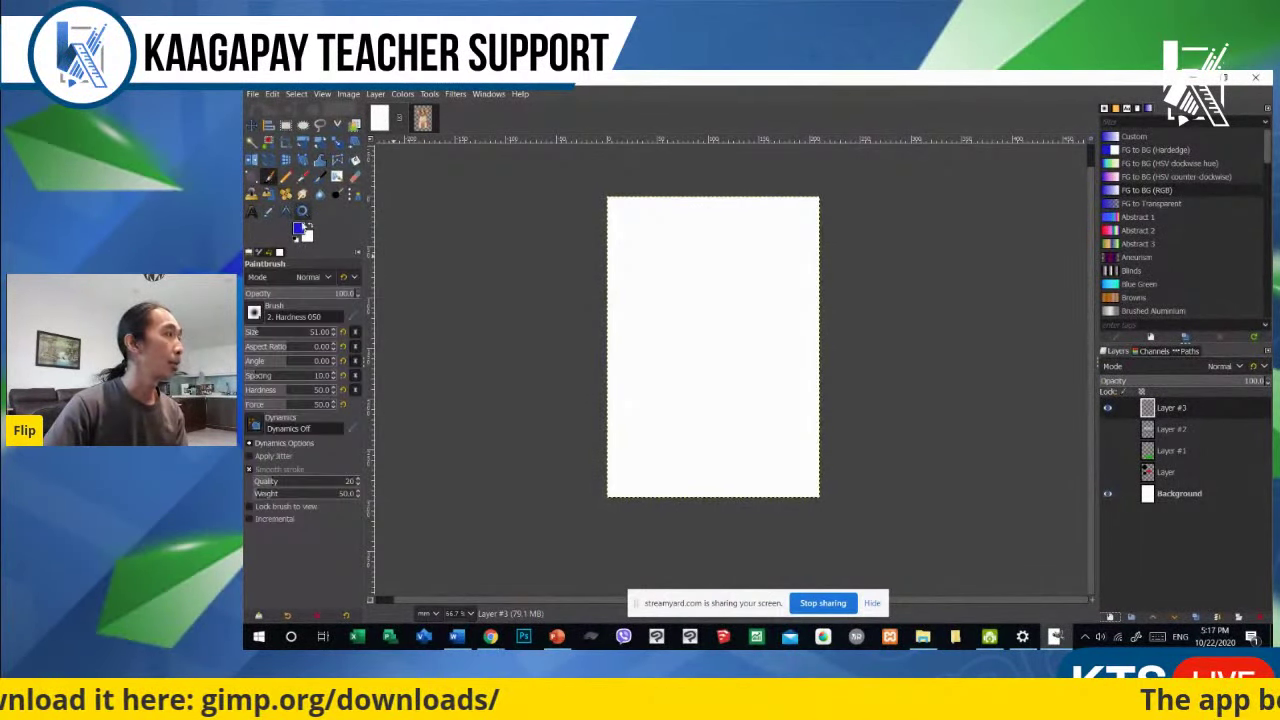
left_click(299, 231)
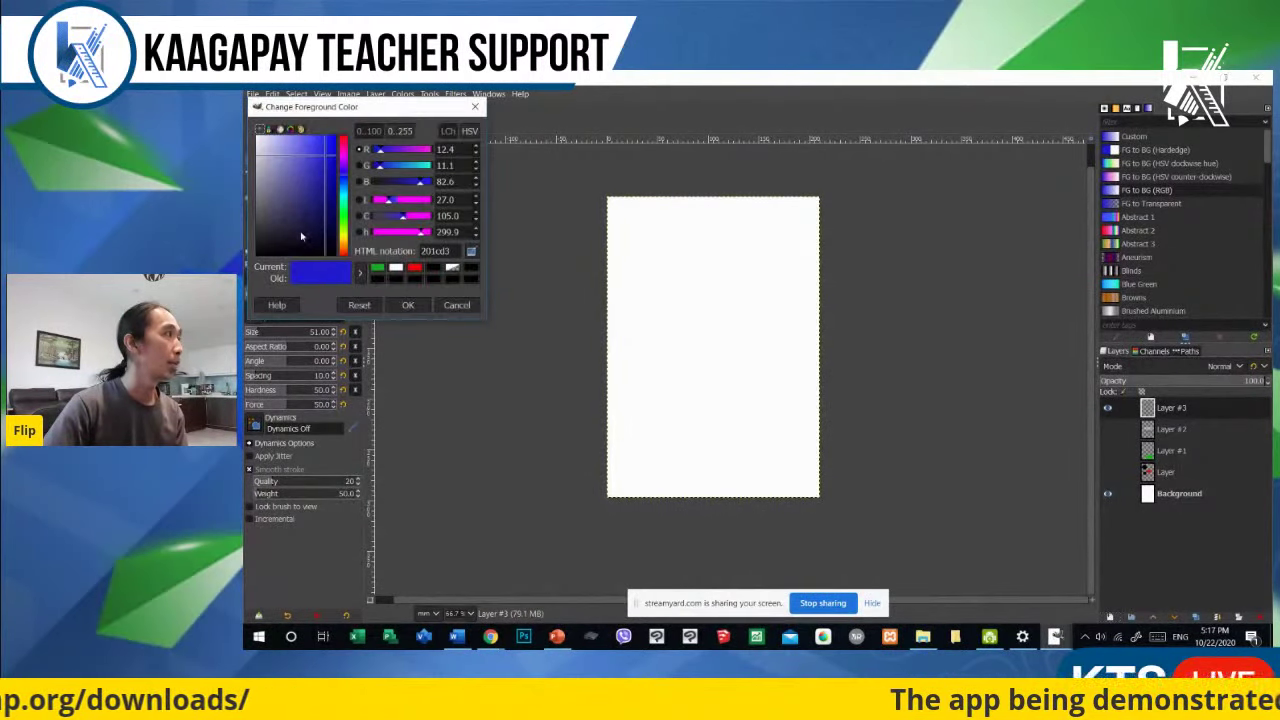
left_click(408, 305)
mouse_move(726, 258)
left_mouse_down()
mouse_move(672, 295)
mouse_move(704, 347)
mouse_move(750, 373)
left_mouse_up()
left_click_drag(767, 266, 752, 322)
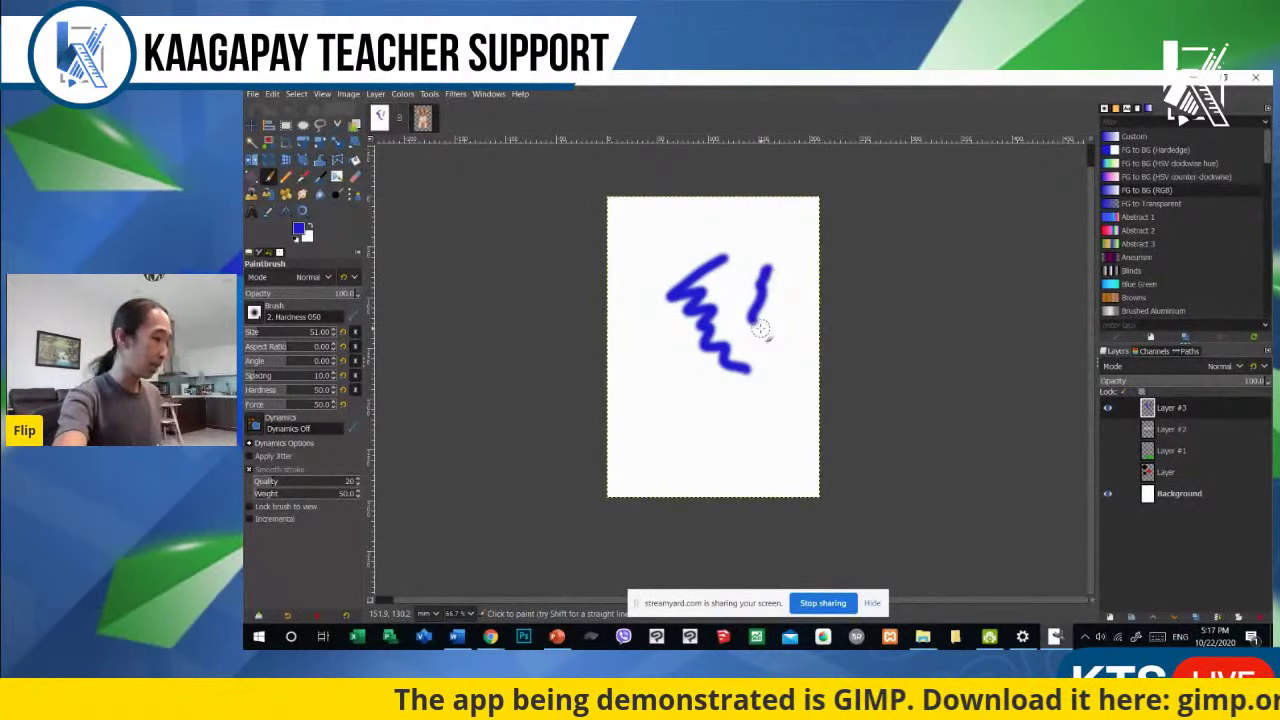
key("ctrl+z")
key("ctrl+z")
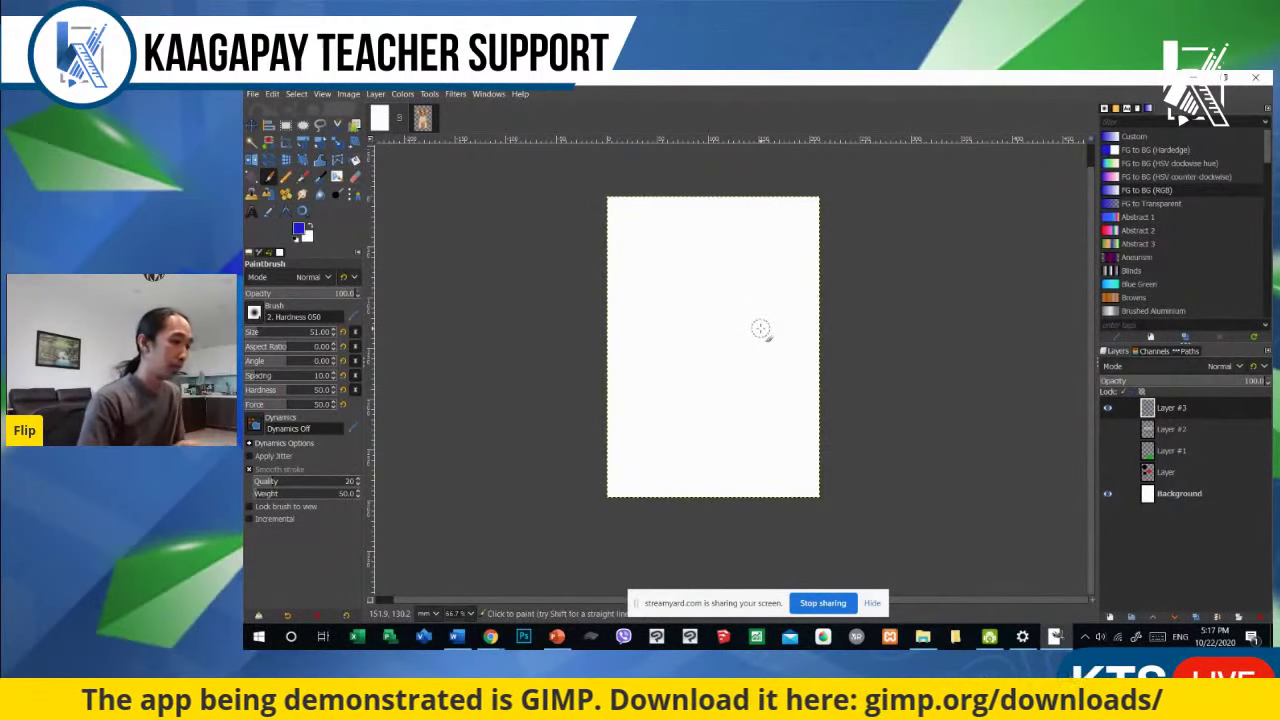
Step: Enlarge the page view, set the foreground to black, and shrink the brush to size 8
left_click(1097, 130)
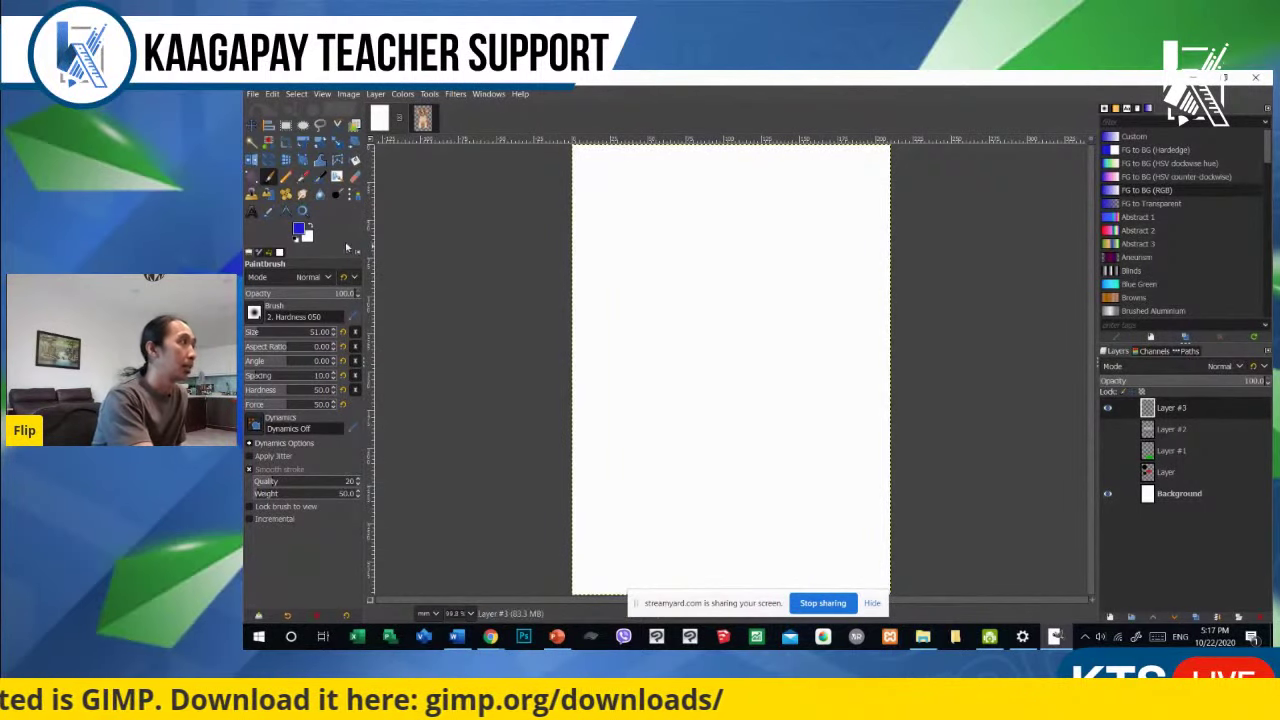
left_click(298, 229)
left_click_drag(310, 157, 254, 254)
left_click(408, 305)
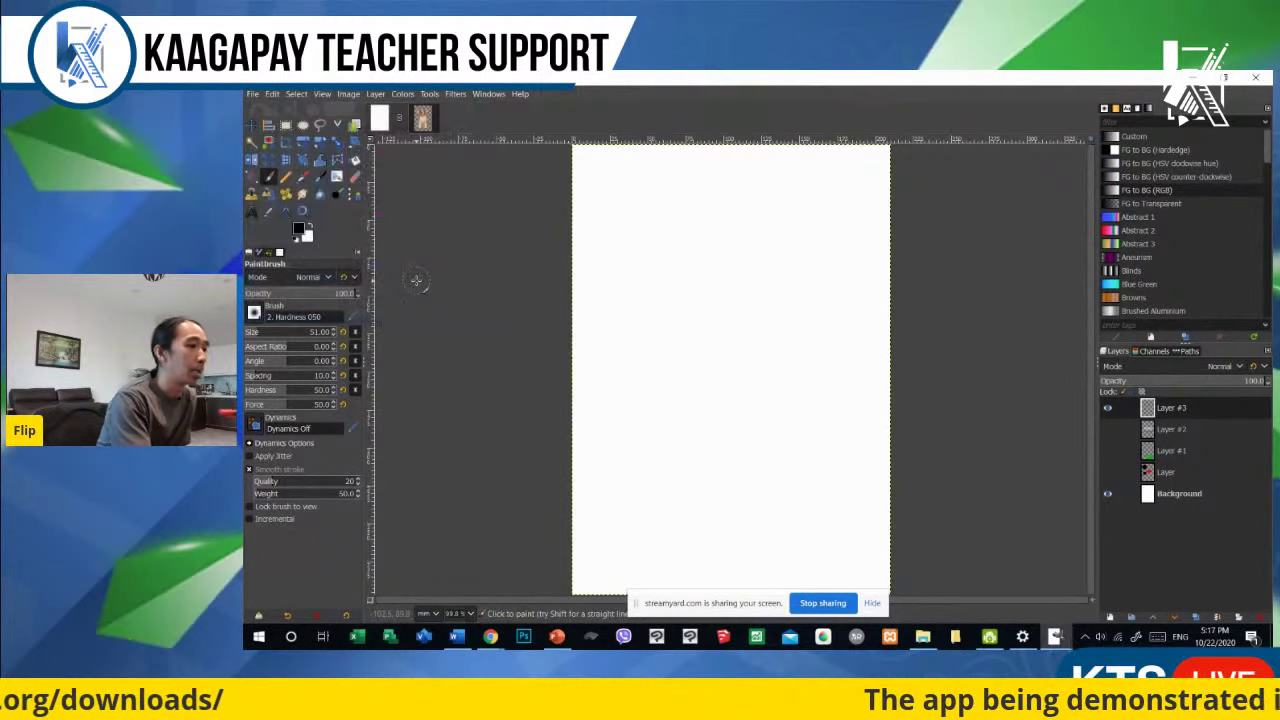
key("bracketleft")
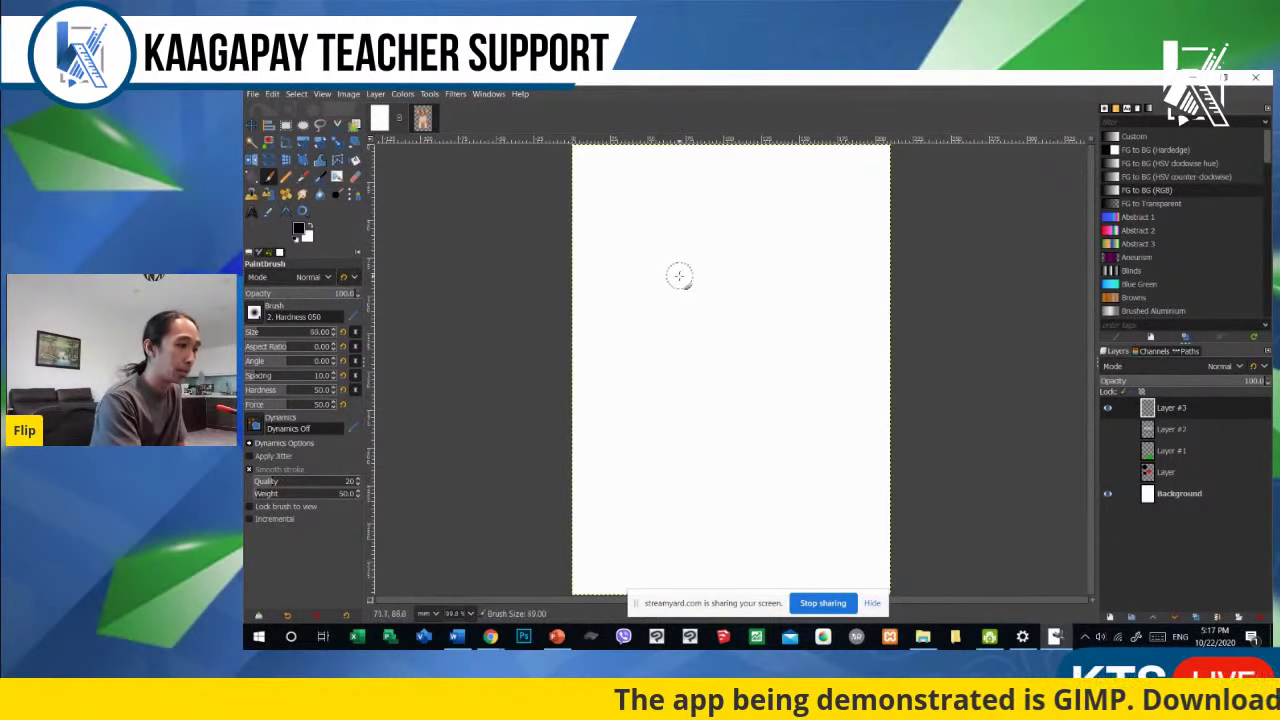
key("bracketleft")
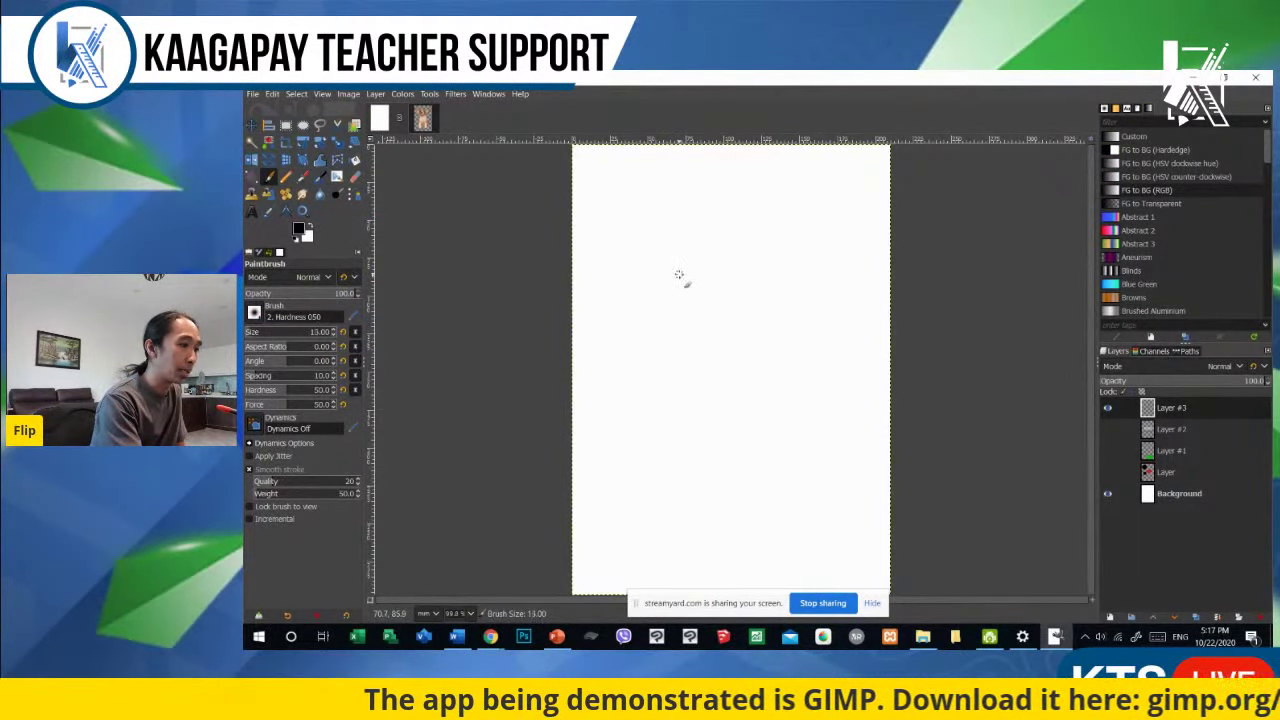
key("bracketleft")
key("bracketleft")
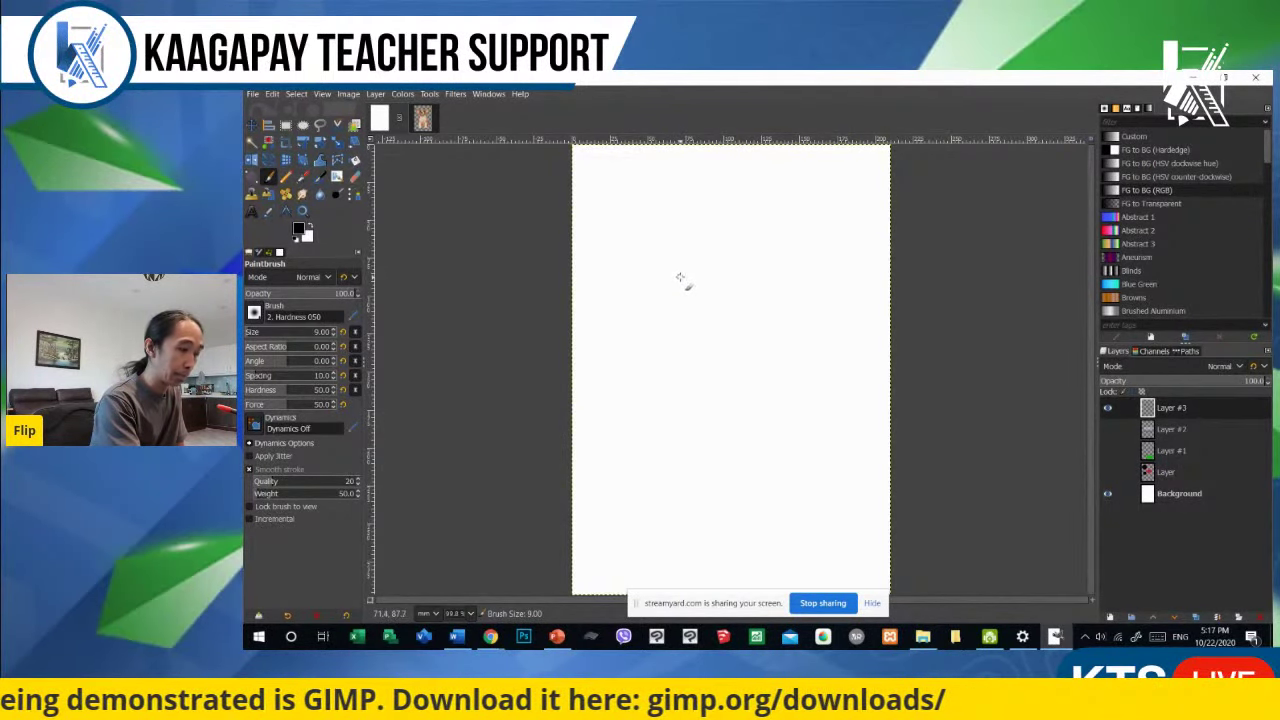
Step: Sketch a cat-face doodle with head, eye and whiskers, then undo the last strokes
mouse_move(735, 267)
left_mouse_down()
mouse_move(662, 343)
mouse_move(765, 323)
mouse_move(646, 272)
mouse_move(768, 277)
left_mouse_up()
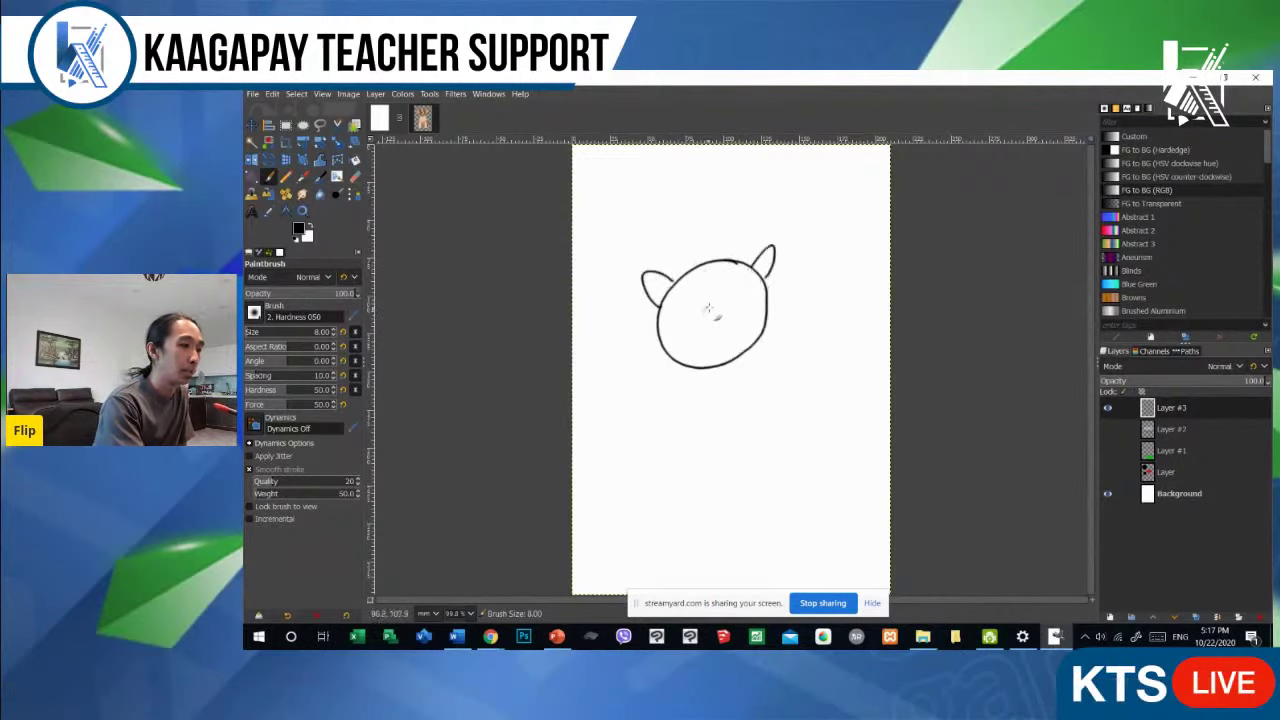
left_click_drag(683, 304, 654, 366)
mouse_move(702, 343)
left_mouse_down()
mouse_move(666, 380)
mouse_move(689, 392)
left_mouse_up()
mouse_move(754, 300)
left_mouse_down()
mouse_move(788, 298)
mouse_move(786, 324)
left_mouse_up()
left_click_drag(748, 338, 792, 364)
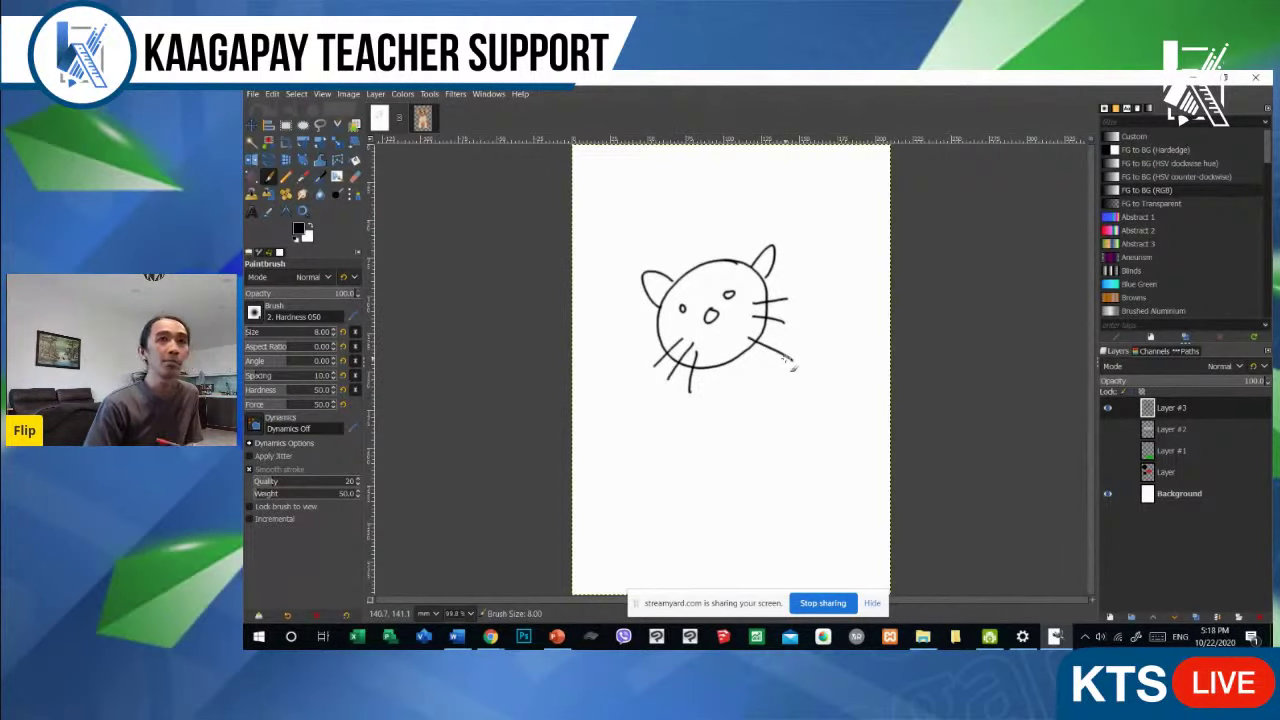
key("ctrl+z")
key("ctrl+z")
key("ctrl+z")
key("ctrl+z")
key("ctrl+z")
key("ctrl+z")
key("ctrl+z")
key("ctrl+z")
key("ctrl+z")
key("ctrl+z")
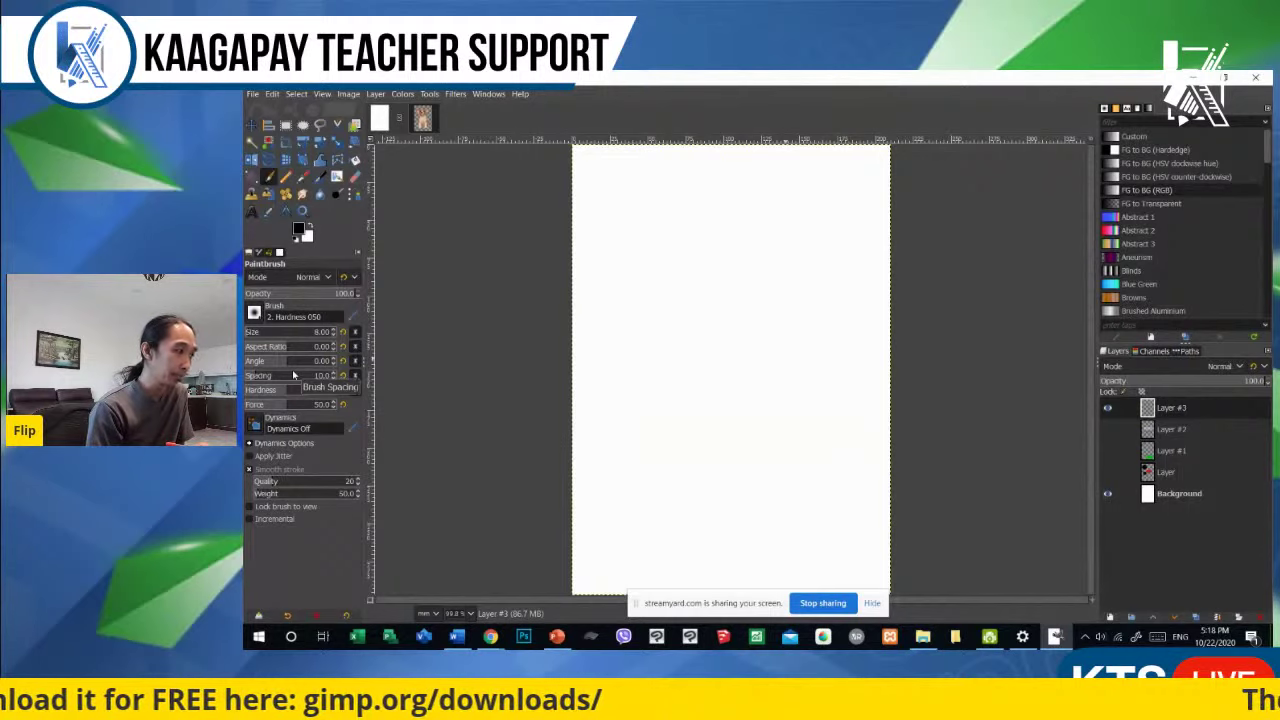
Step: Draw two hard-edged black zigzags with the Pencil and zoom in to inspect them
key("n")
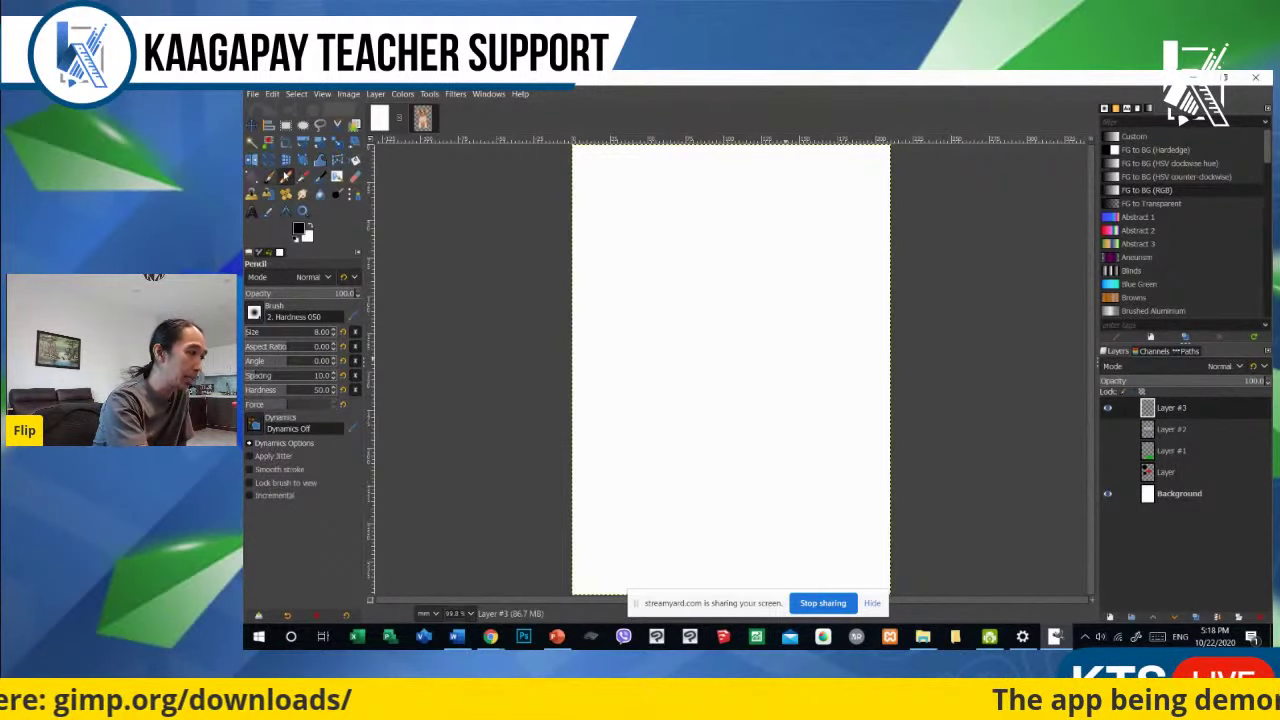
mouse_move(656, 282)
left_mouse_down()
mouse_move(695, 290)
mouse_move(732, 330)
left_mouse_up()
mouse_move(729, 376)
left_mouse_down()
mouse_move(767, 364)
mouse_move(826, 374)
left_mouse_up()
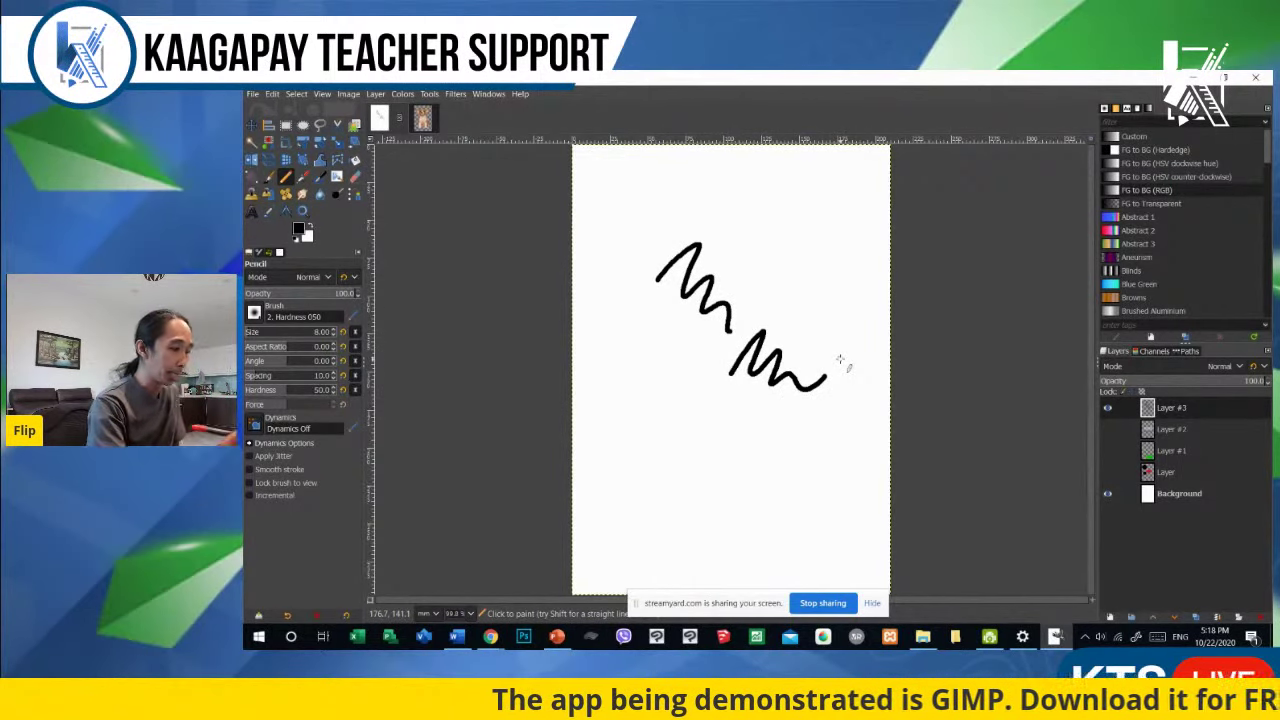
scroll(800, 370, "up", 10)
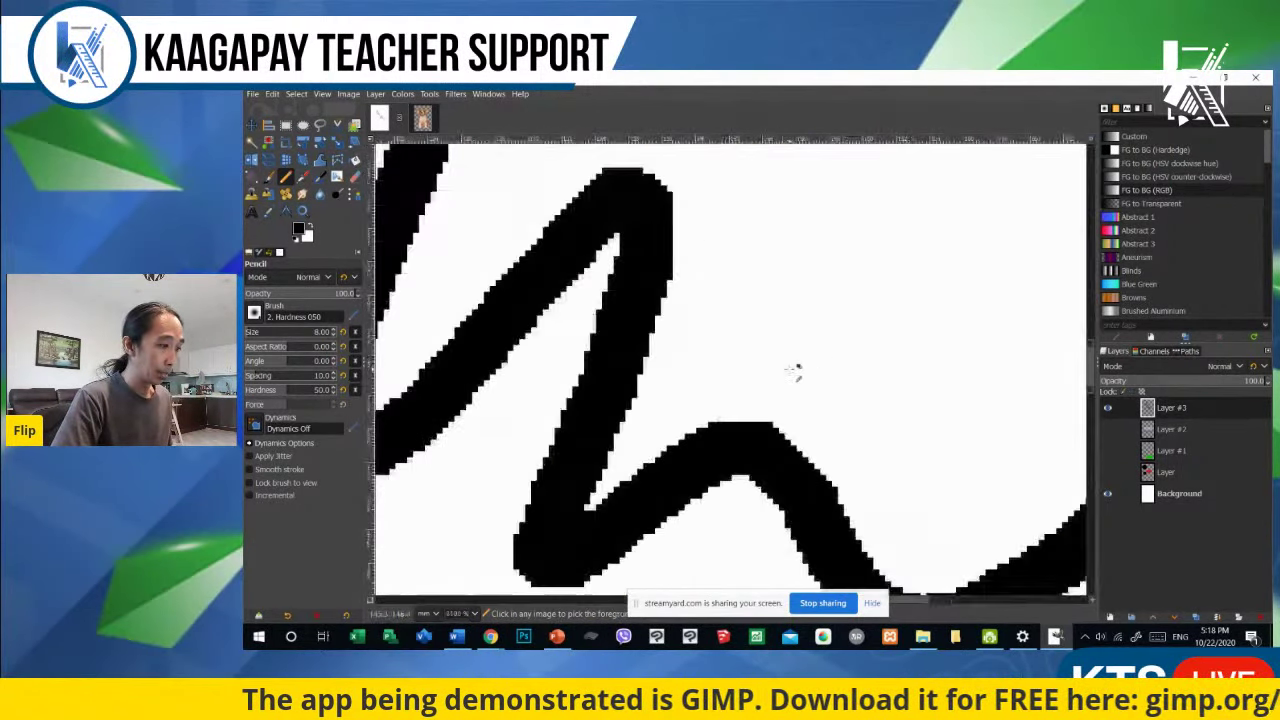
scroll(558, 476, "up", 2)
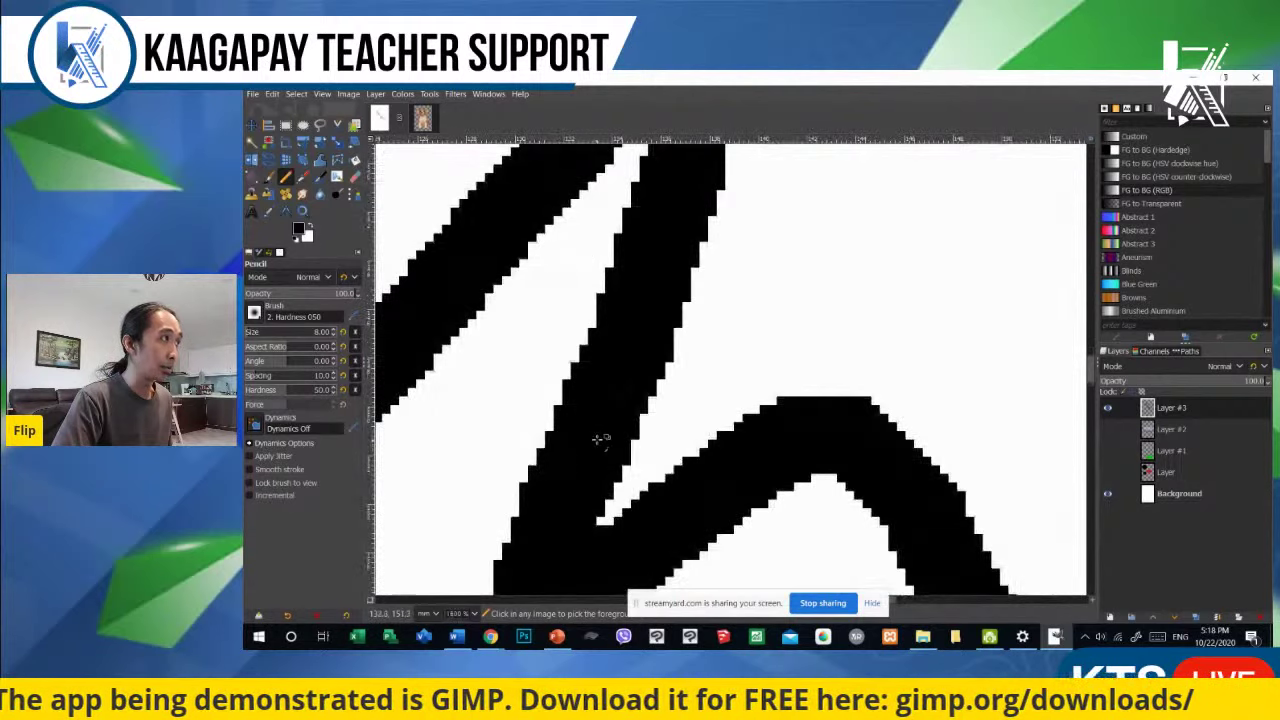
scroll(660, 410, "down", 3)
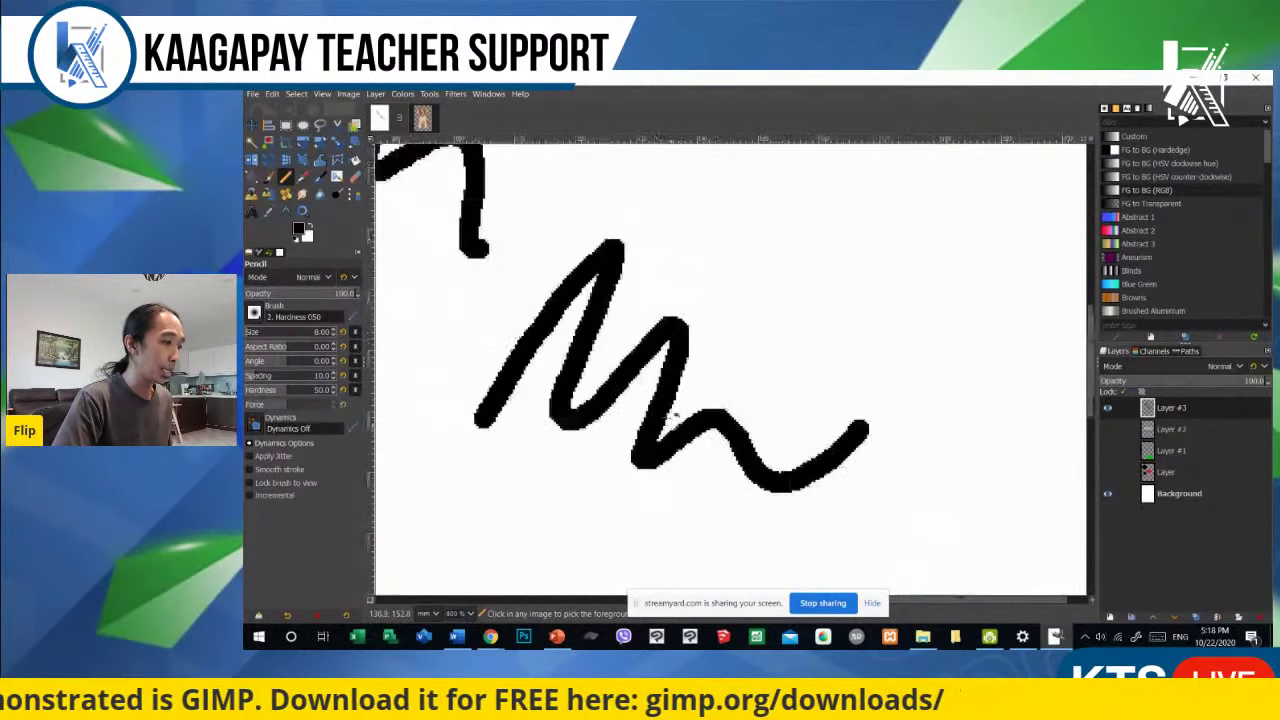
scroll(683, 405, "down", 2)
scroll(683, 405, "up", 1)
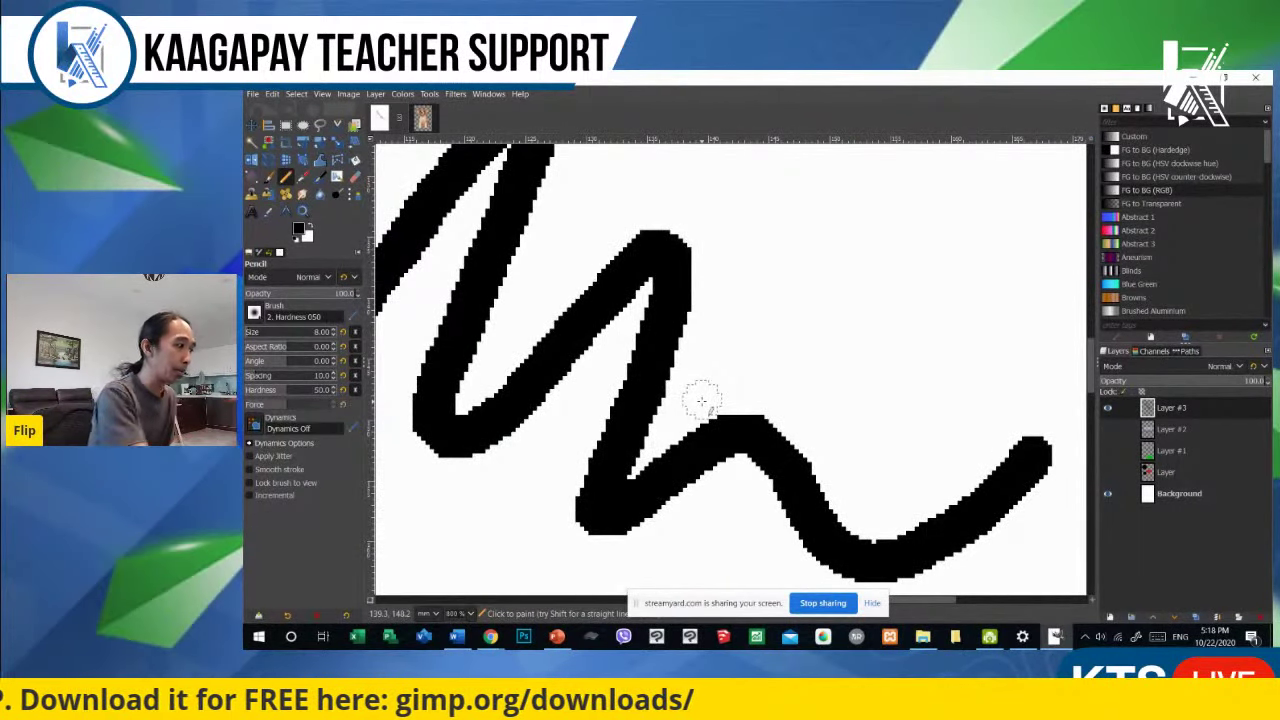
Step: Paint a soft black Paintbrush curve, zoom to compare edges, then undo the stroke
left_click(268, 177)
mouse_move(772, 232)
left_mouse_down()
mouse_move(790, 268)
mouse_move(884, 288)
mouse_move(874, 393)
mouse_move(937, 398)
mouse_move(975, 242)
mouse_move(1017, 295)
mouse_move(990, 350)
left_mouse_up()
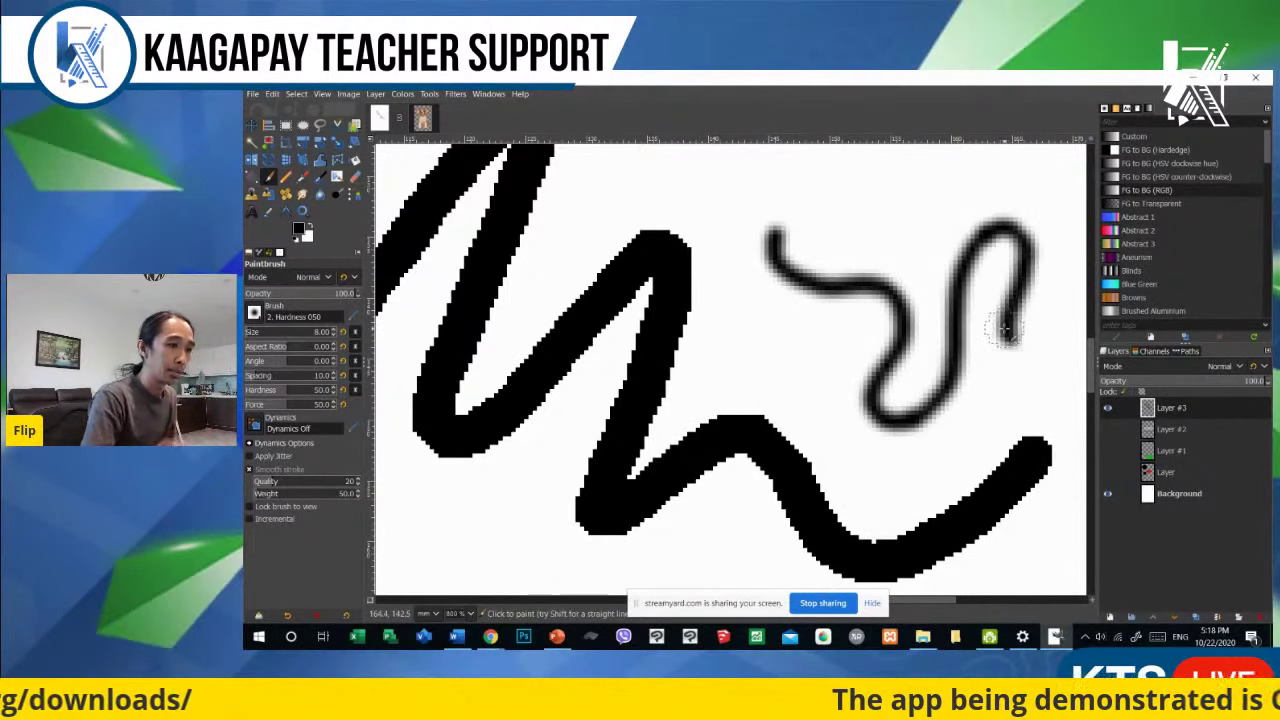
scroll(737, 368, "down", 3)
scroll(750, 385, "up", 3)
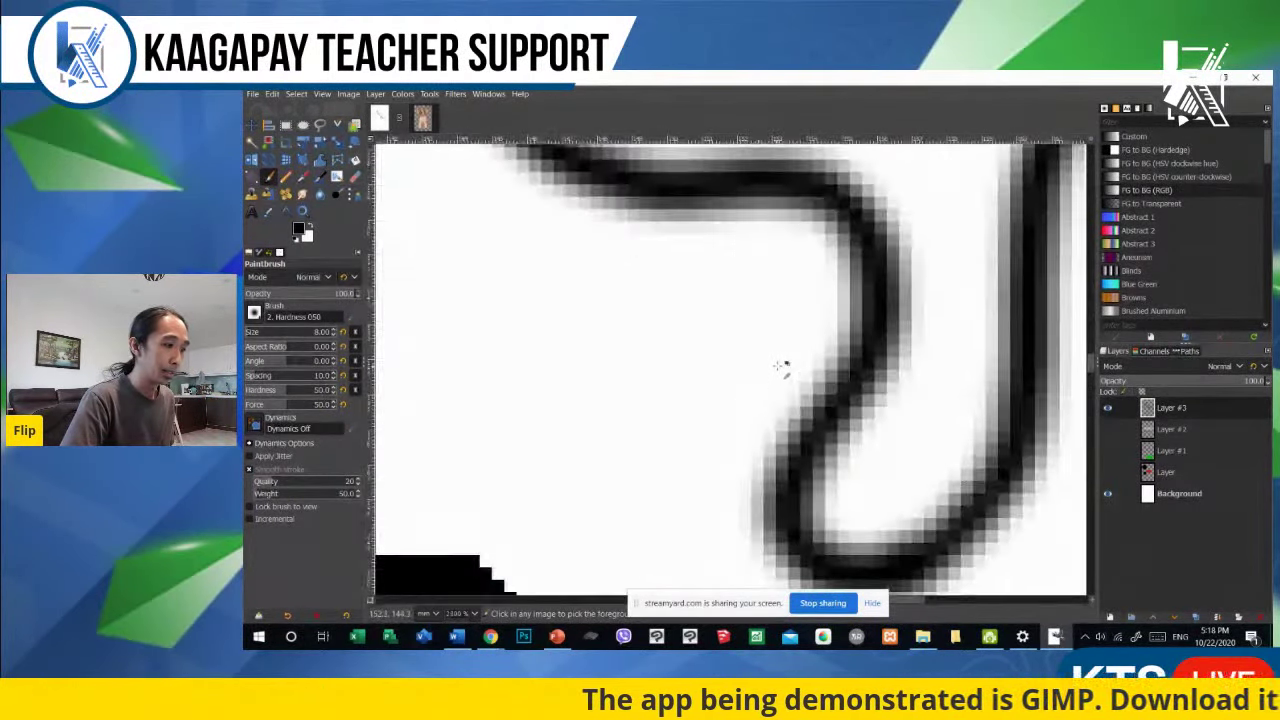
scroll(770, 385, "down", 3)
scroll(790, 375, "up", 2)
scroll(808, 386, "down", 2)
scroll(808, 386, "up", 2)
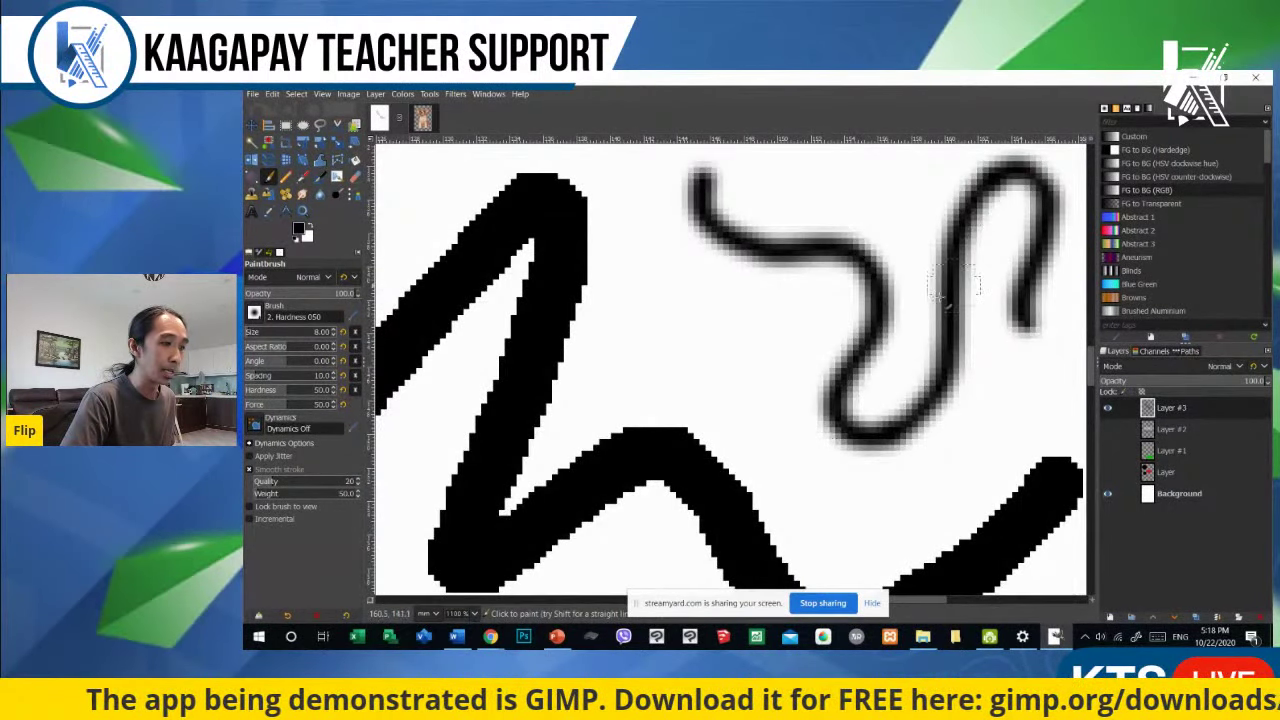
scroll(830, 290, "down", 8)
scroll(820, 293, "up", 2)
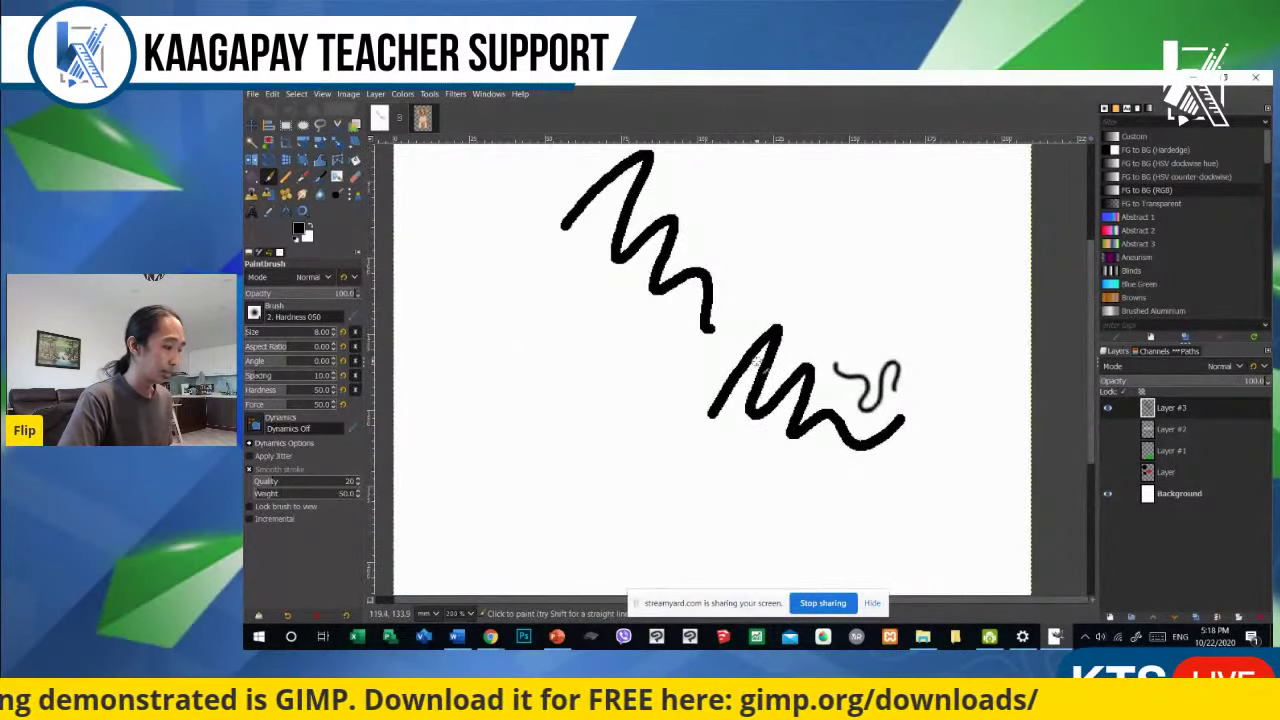
key("ctrl+z")
key("ctrl+z")
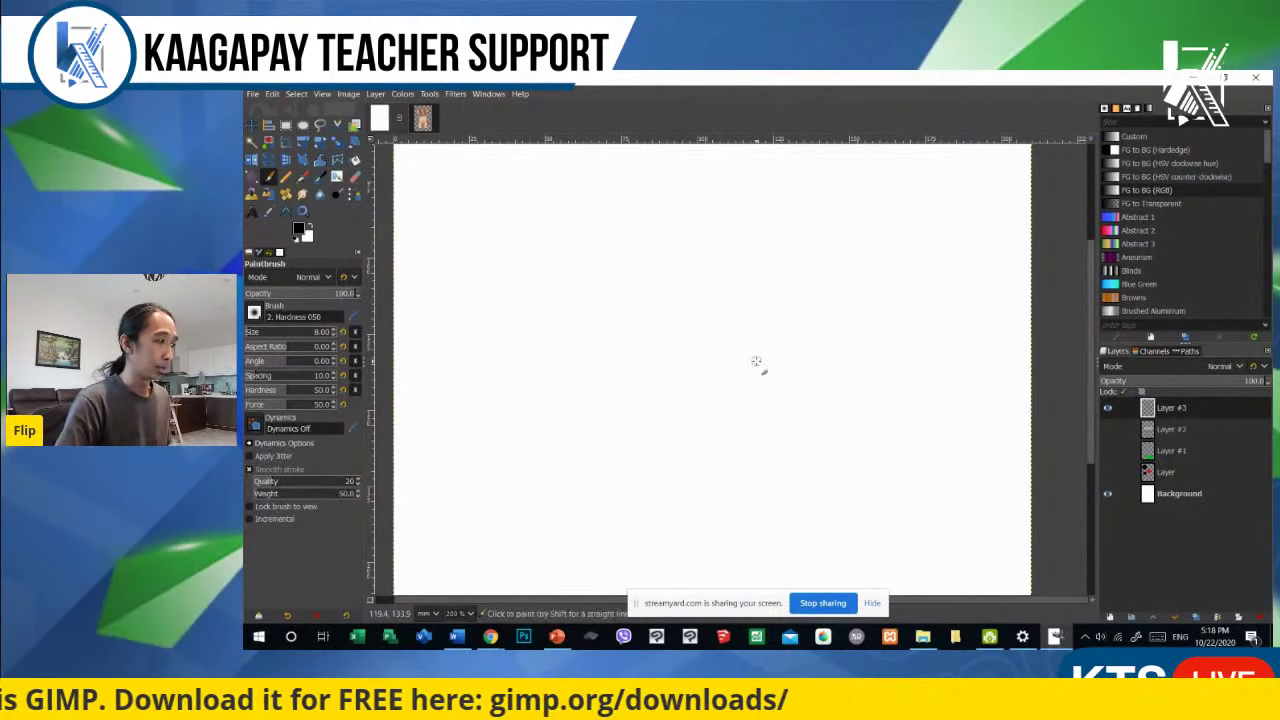
Step: Select the Airbrush at size 41 and change the foreground colour to magenta
left_click(303, 178)
key("bracketright")
key("bracketright")
key("bracketright")
key("bracketright")
key("bracketright")
key("bracketright")
key("bracketright")
key("bracketright")
key("bracketright")
key("bracketright")
key("bracketright")
key("bracketright")
key("bracketright")
key("bracketright")
key("bracketright")
key("bracketright")
key("bracketright")
key("bracketright")
key("bracketright")
key("bracketright")
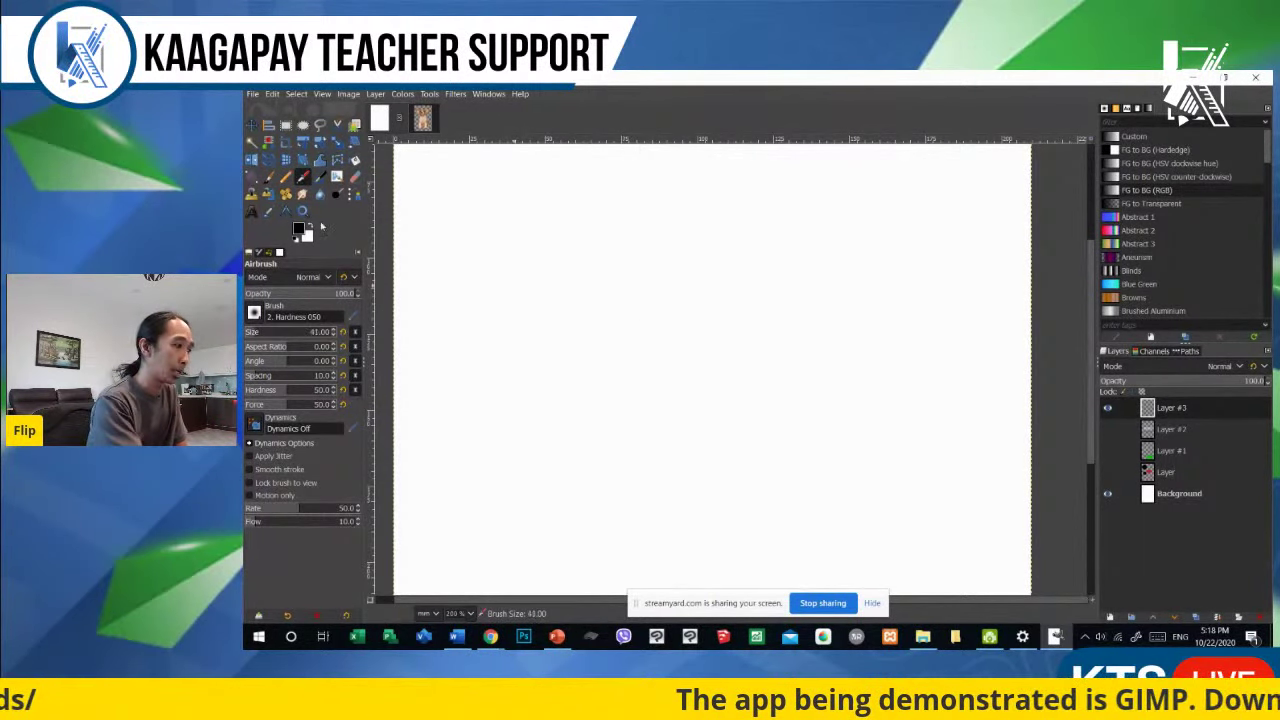
left_click(298, 229)
left_click_drag(345, 198, 334, 140)
left_click(408, 305)
Step: Paint a trial pink airbrush stroke, undo it, and choose the Ink tool
mouse_move(628, 290)
left_mouse_down()
mouse_move(664, 311)
mouse_move(731, 306)
mouse_move(821, 373)
mouse_move(773, 424)
mouse_move(689, 416)
mouse_move(710, 436)
mouse_move(815, 450)
mouse_move(878, 386)
left_mouse_up()
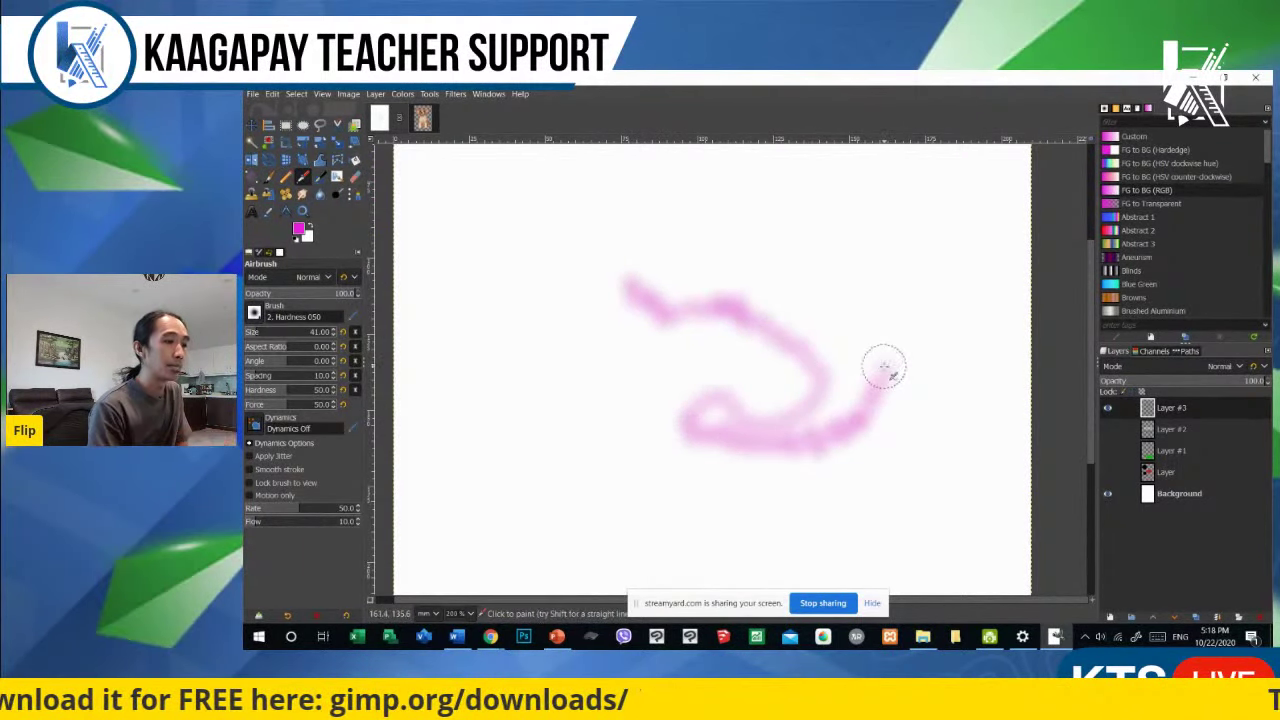
key("ctrl+z")
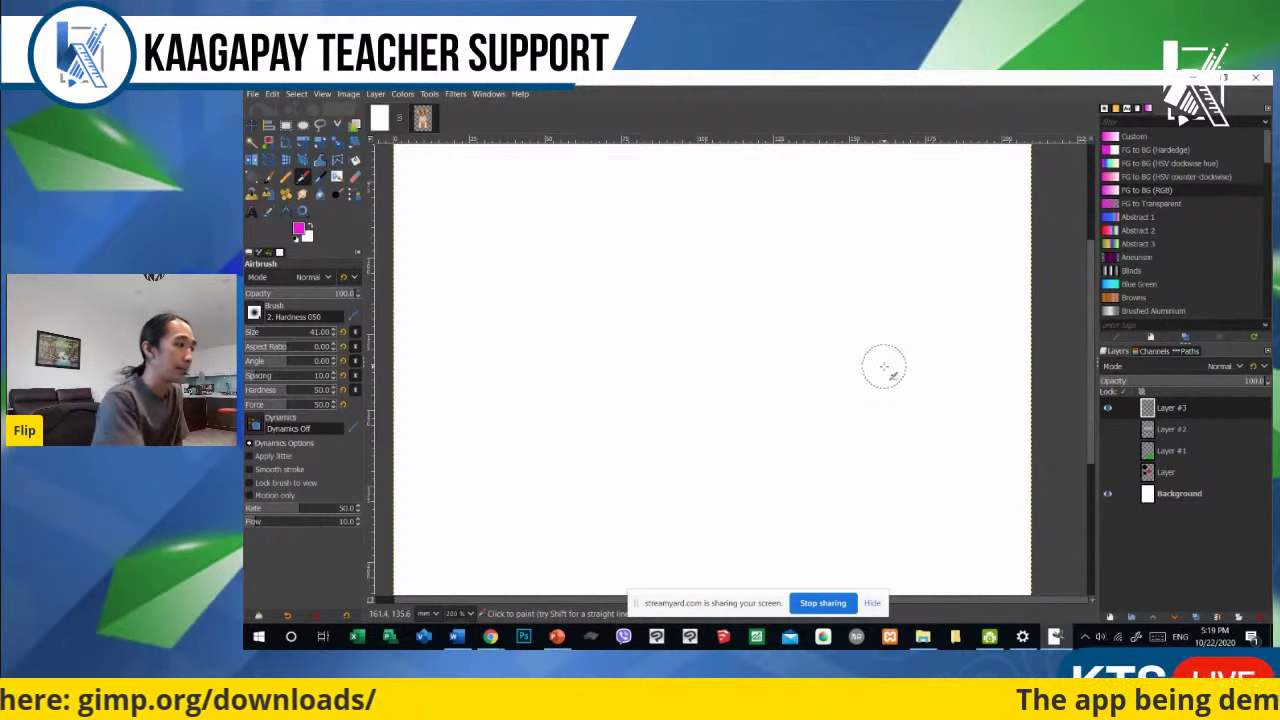
left_click(320, 177)
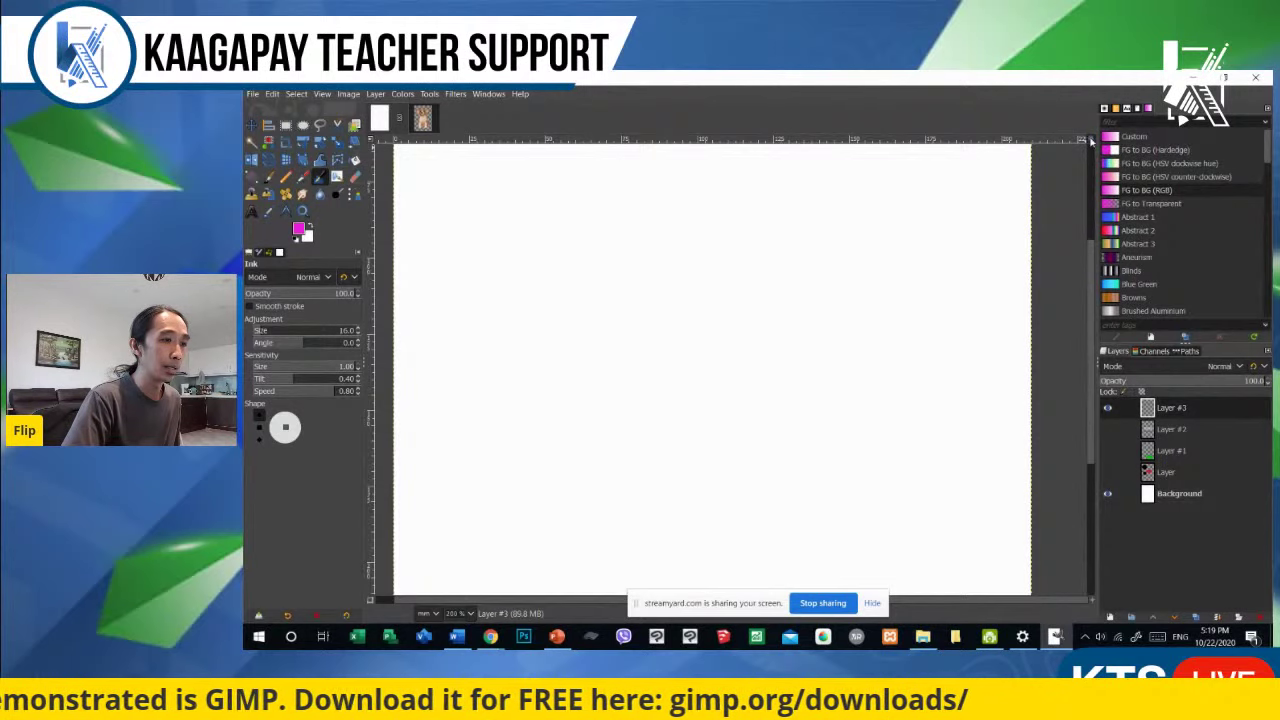
Step: Draw three trial magenta ink strokes, undo them, then draw one vertical stroke upper left
scroll(897, 288, "down", 3)
scroll(889, 257, "up", 1)
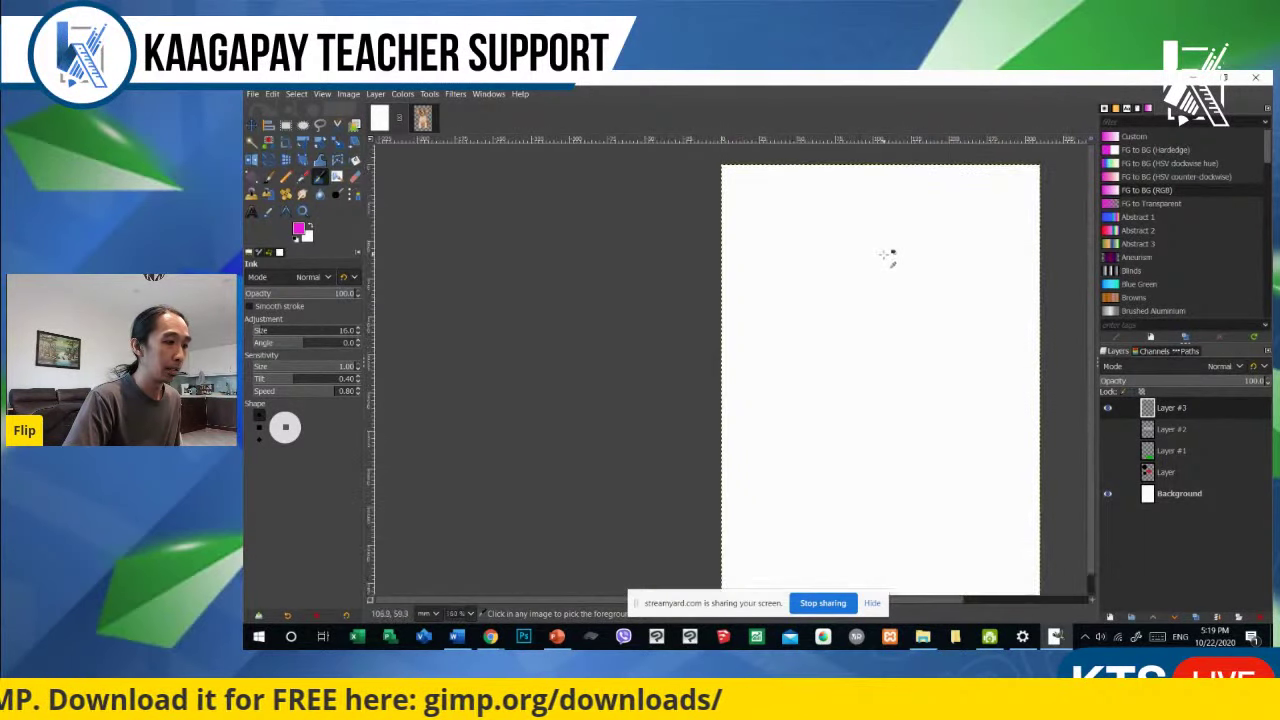
scroll(814, 257, "down", 1)
scroll(809, 269, "up", 1)
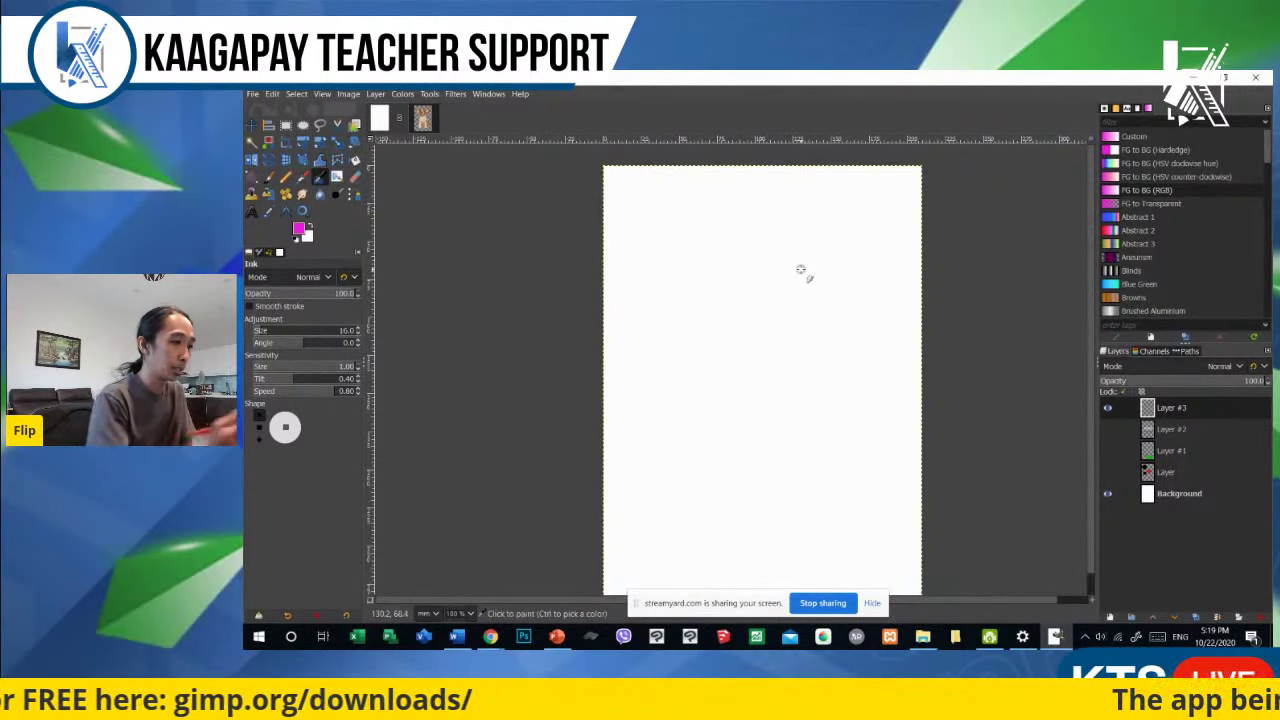
left_click_drag(698, 288, 685, 366)
left_click_drag(766, 268, 733, 455)
left_click_drag(764, 306, 765, 352)
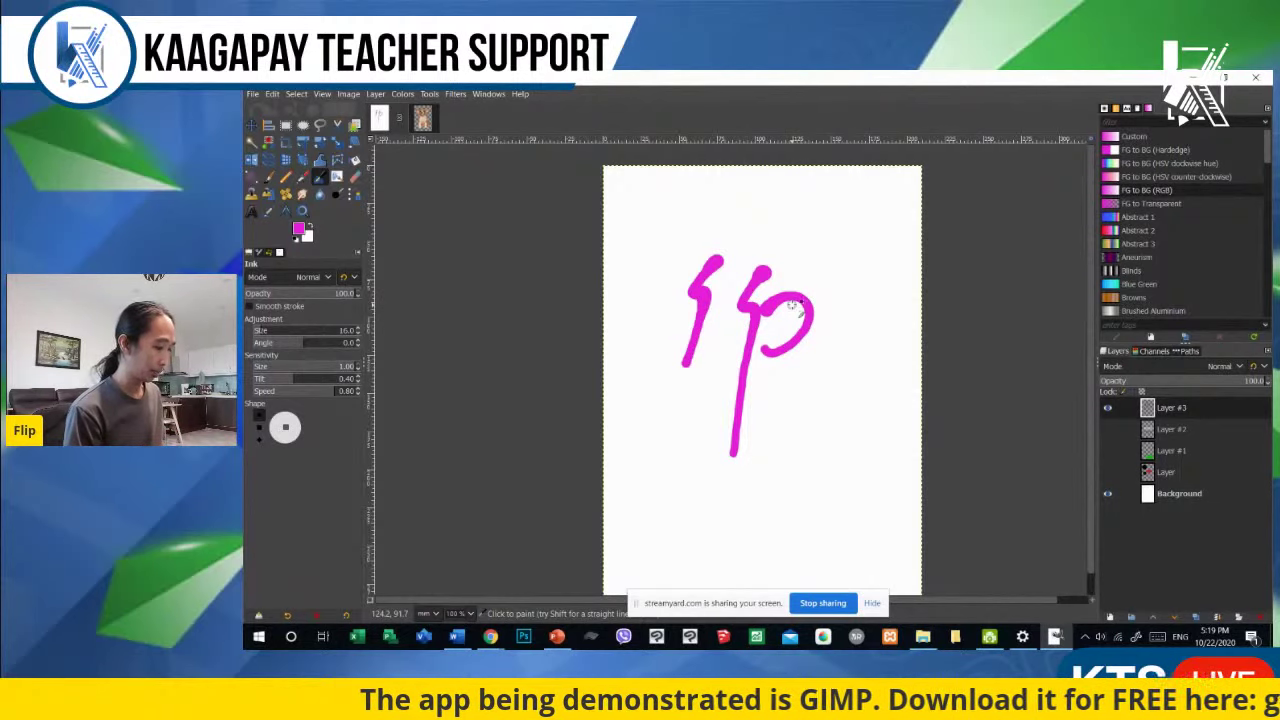
key("ctrl+z")
key("ctrl+z")
key("ctrl+z")
left_click_drag(680, 265, 683, 355)
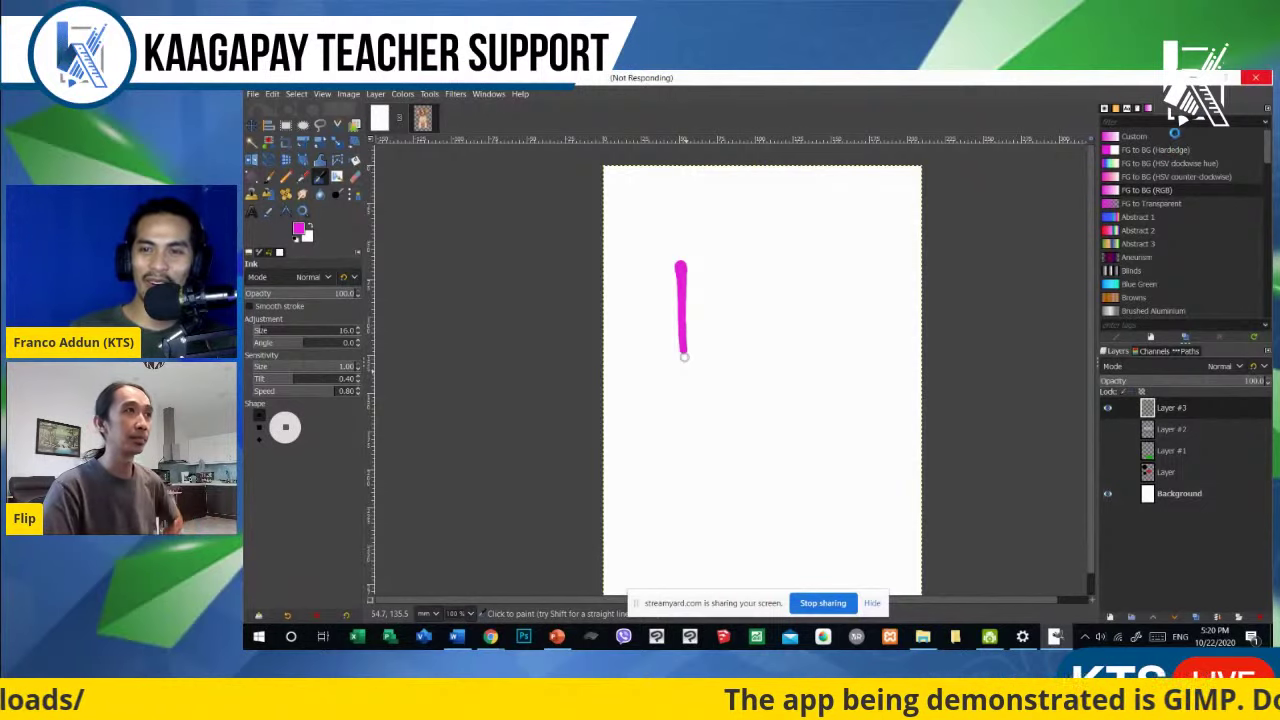
Step: Force-quit the frozen GIMP and relaunch GIMP 2.10.22 through a Windows search for 'gimp'
left_click(1254, 78)
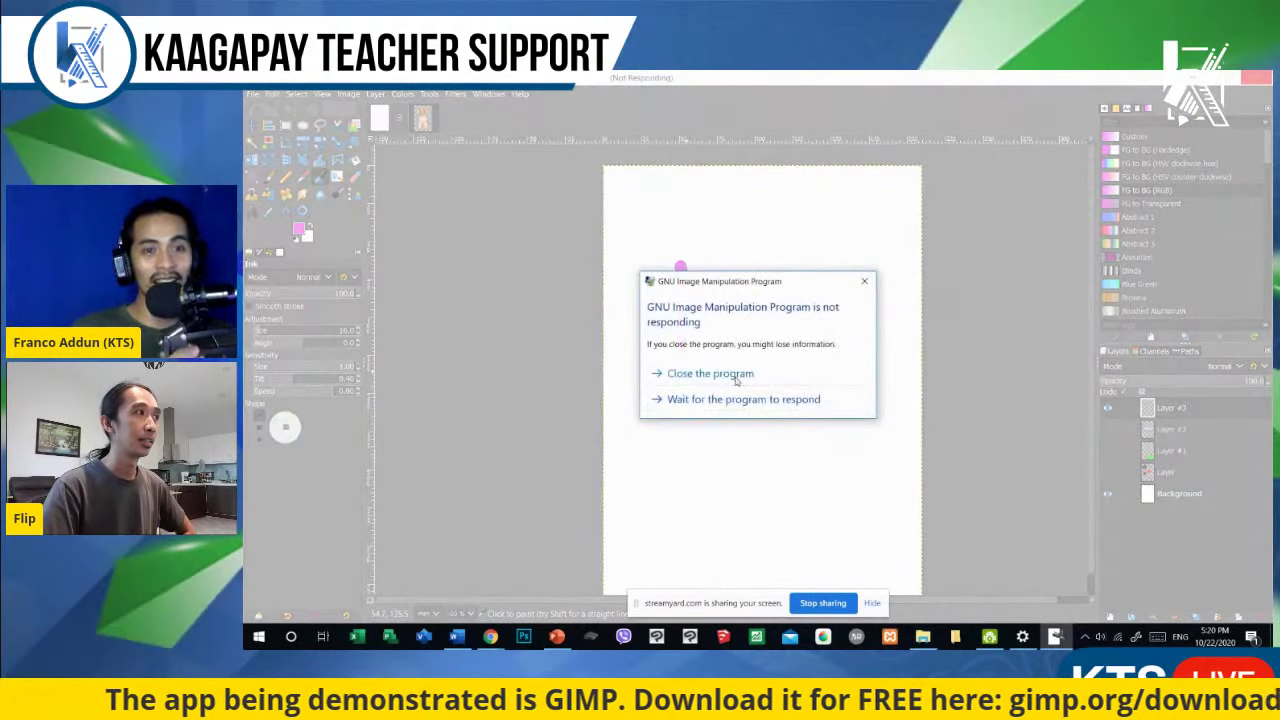
left_click(735, 377)
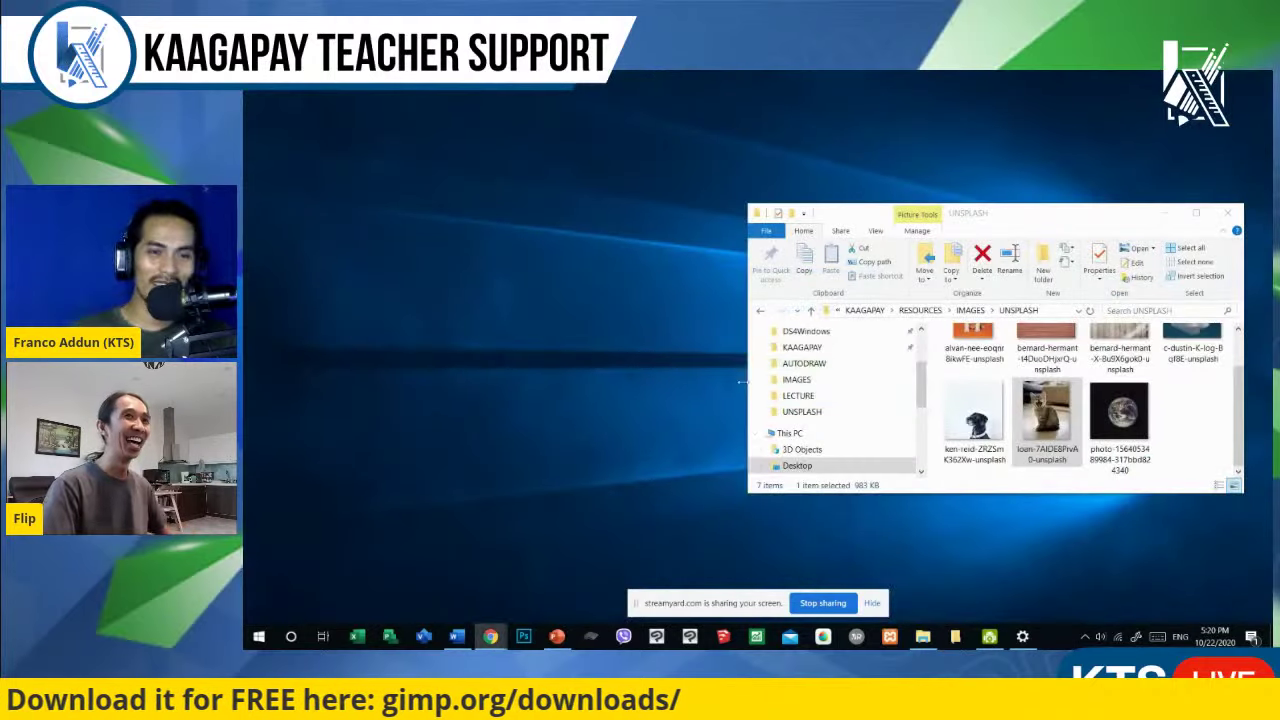
left_click(1167, 216)
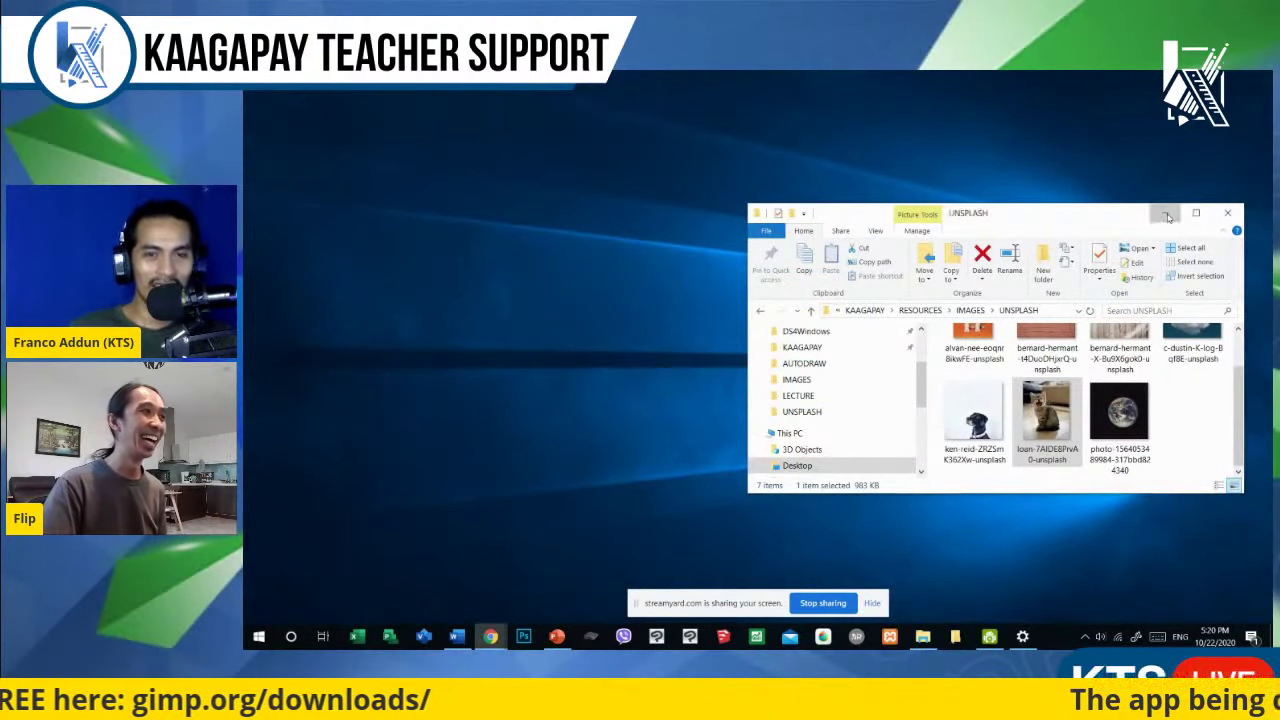
left_click(291, 637)
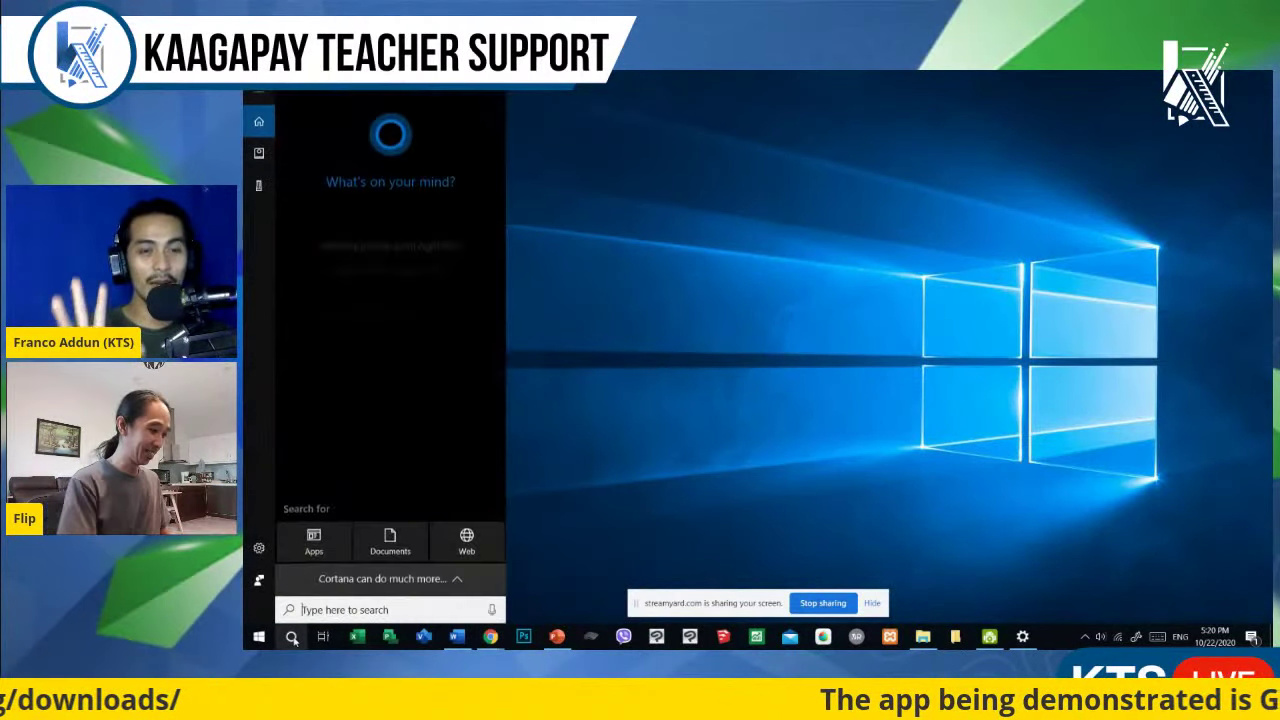
type("gimp")
key("Return")
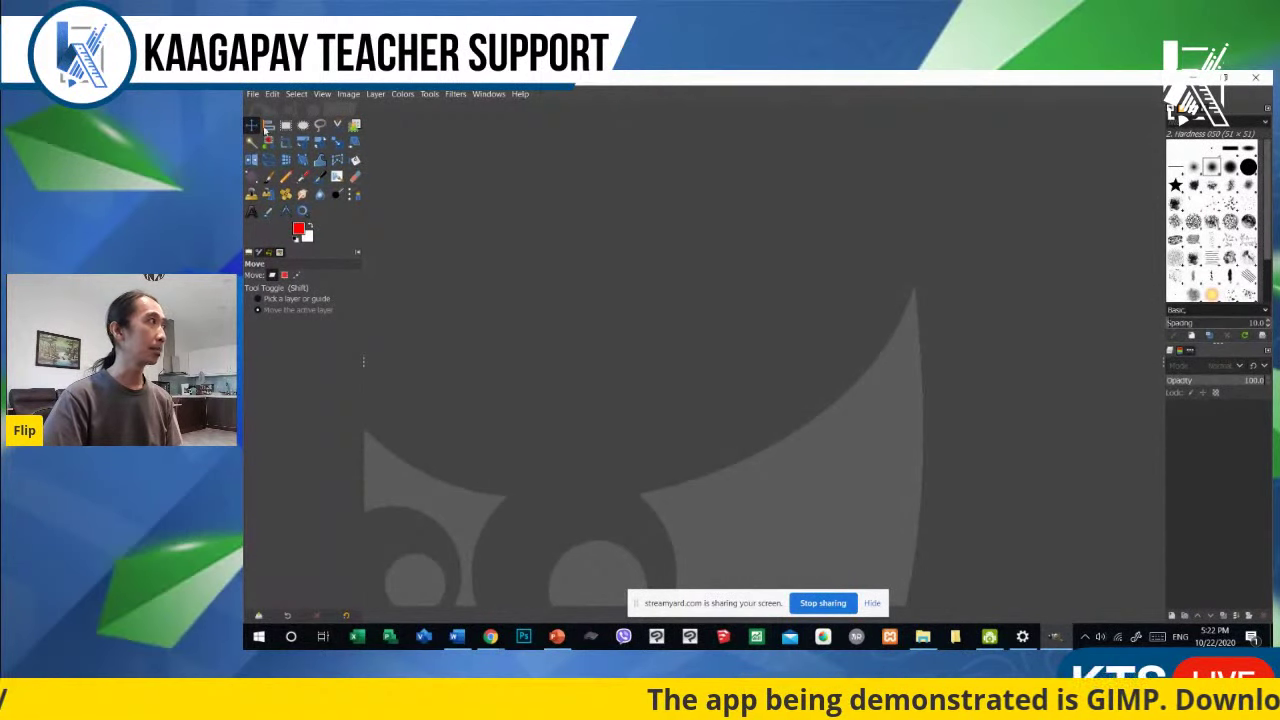
Step: Create a new 1920×1080 white image from File > New
left_click(253, 94)
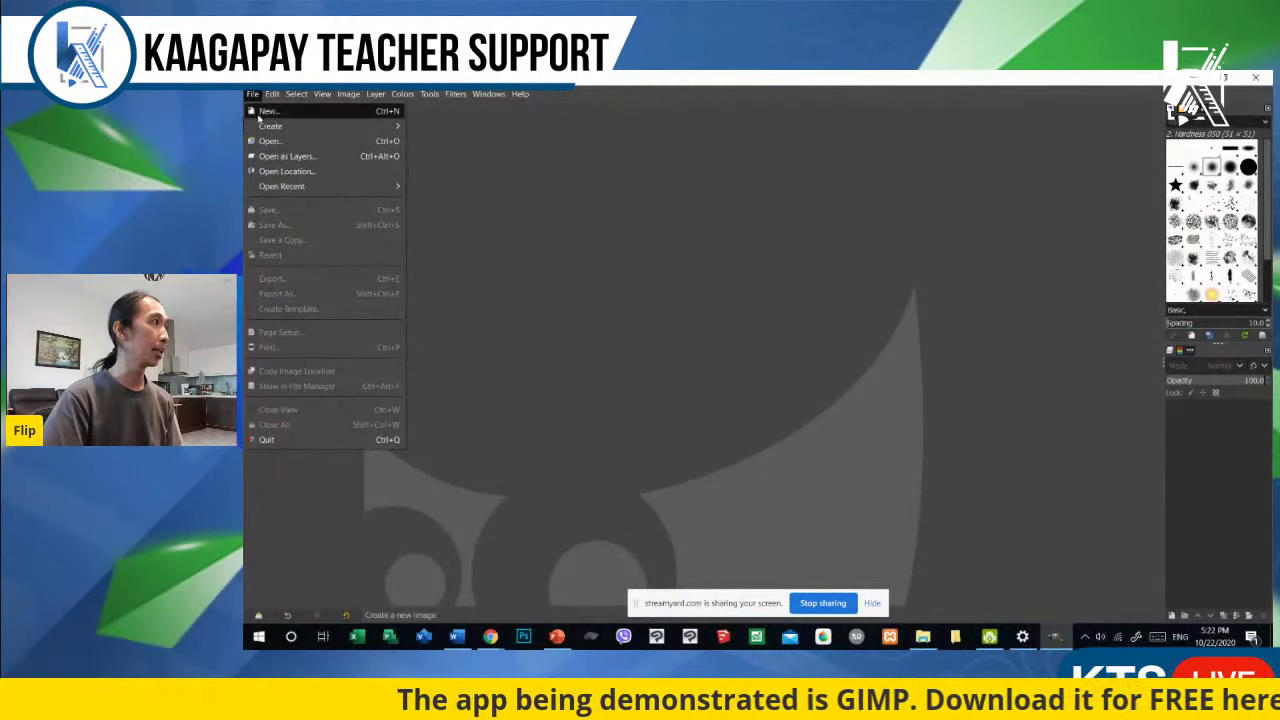
left_click(260, 113)
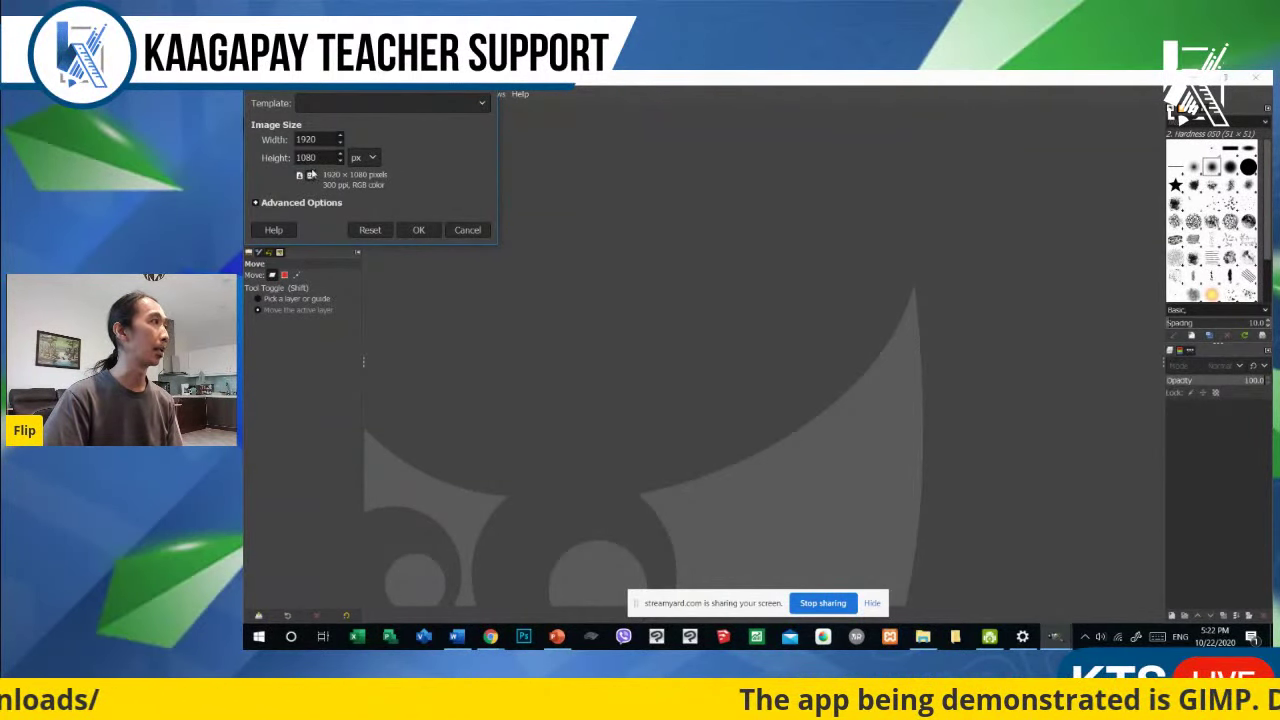
left_click(257, 203)
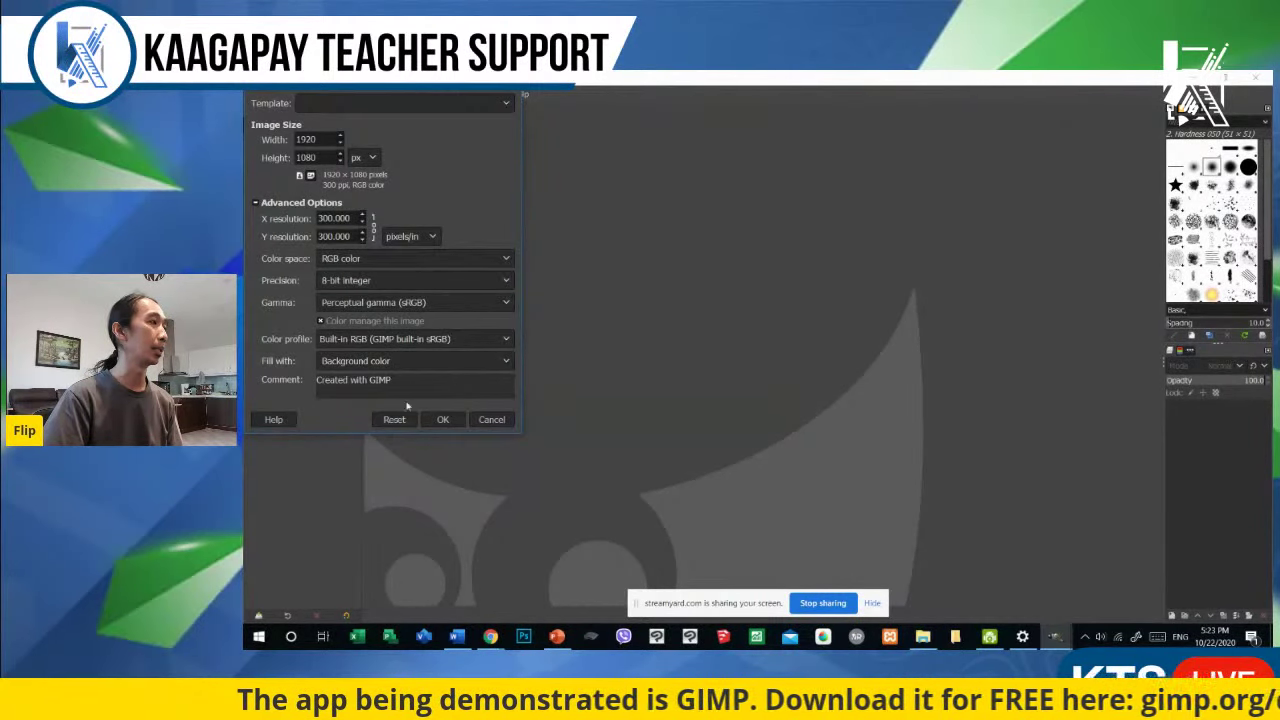
left_click(442, 419)
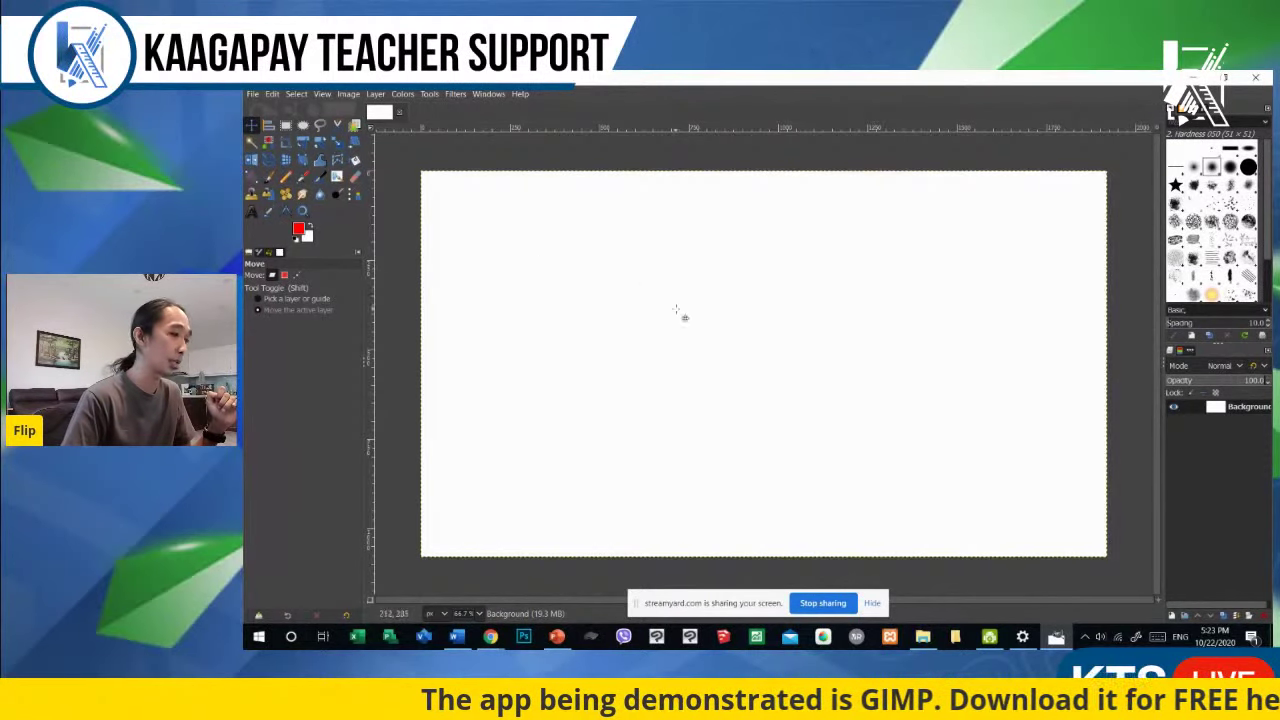
Step: Fit the image in the window and paint a red zigzag with the Paintbrush
left_click(1160, 133)
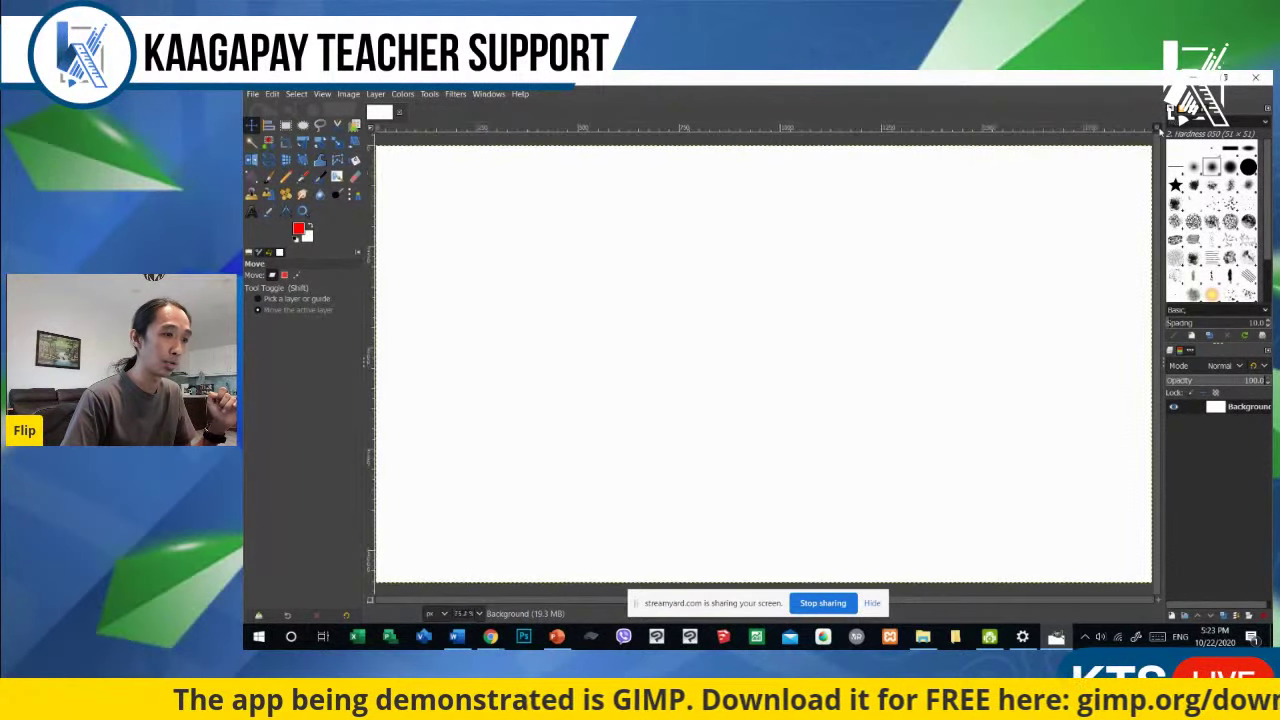
left_click(269, 176)
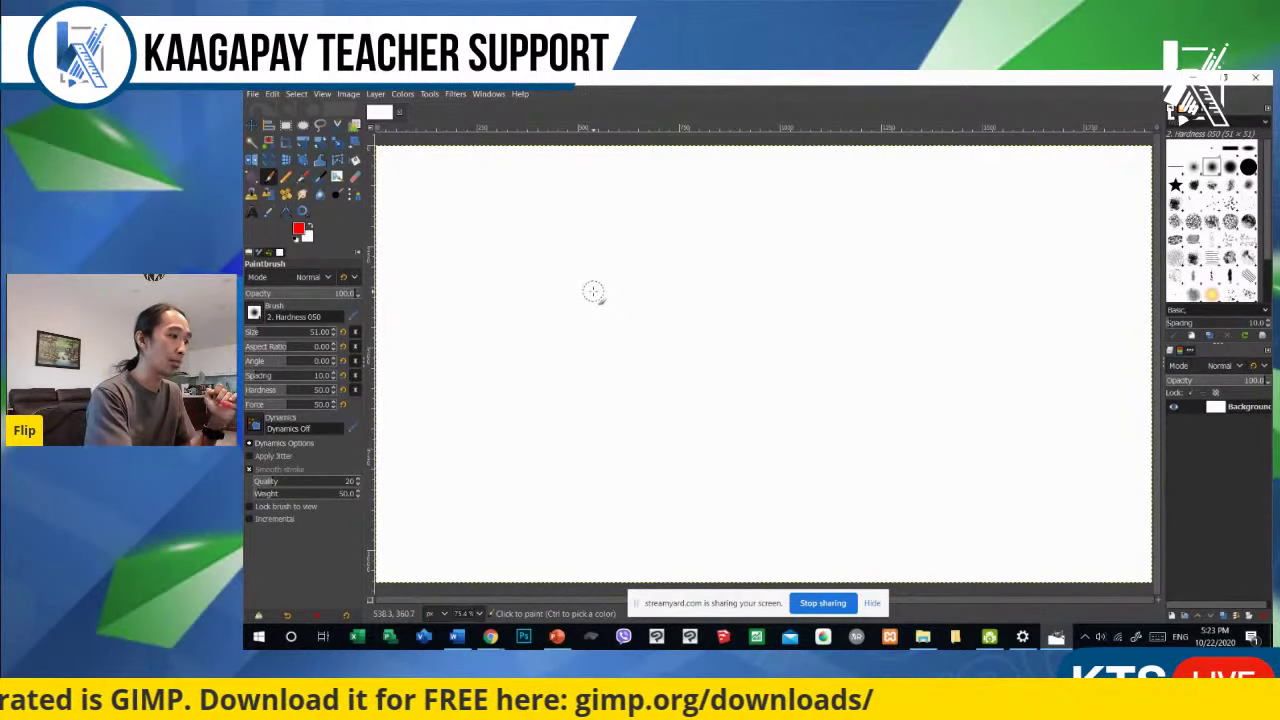
mouse_move(626, 298)
left_mouse_down()
mouse_move(689, 295)
mouse_move(733, 341)
mouse_move(838, 395)
left_mouse_up()
Step: Erase the red zigzag's left end with the Eraser, resizing it from 20 to 113
left_click(355, 177)
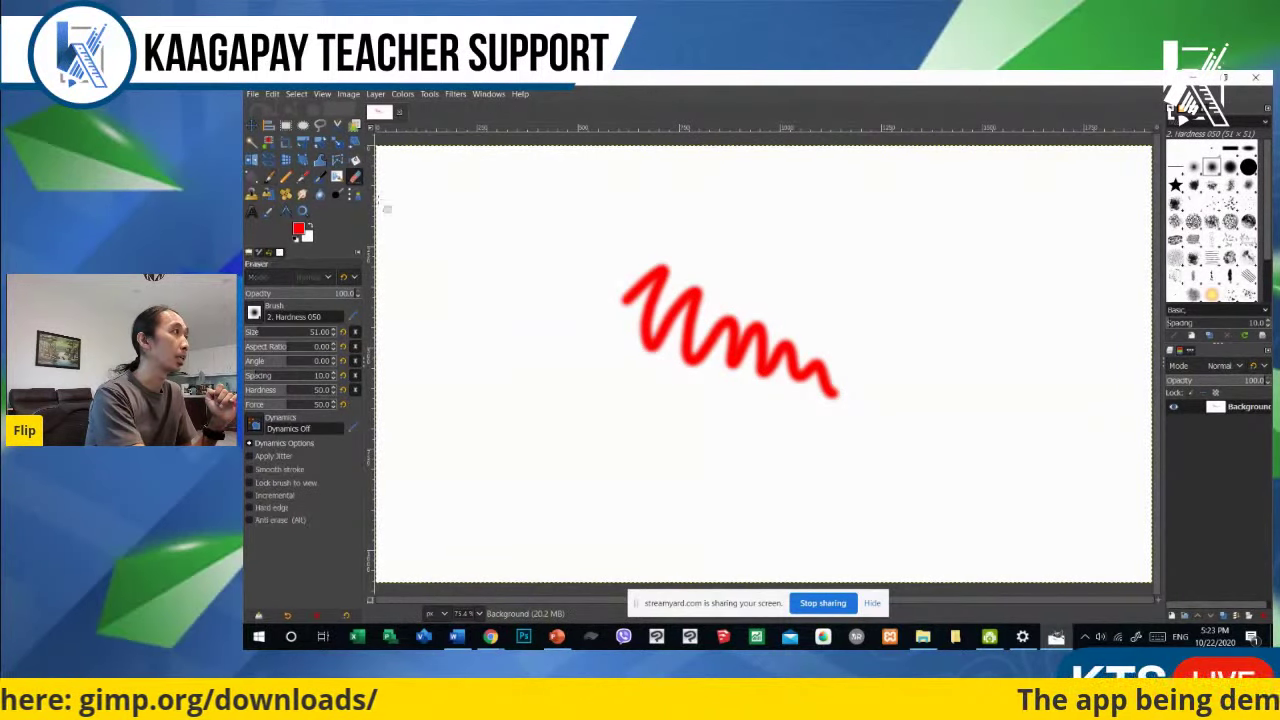
mouse_move(624, 296)
left_mouse_down()
mouse_move(654, 268)
mouse_move(639, 302)
mouse_move(660, 272)
mouse_move(646, 331)
mouse_move(630, 307)
mouse_move(650, 347)
mouse_move(660, 273)
mouse_move(662, 297)
mouse_move(675, 287)
mouse_move(661, 339)
mouse_move(701, 284)
mouse_move(686, 351)
left_mouse_up()
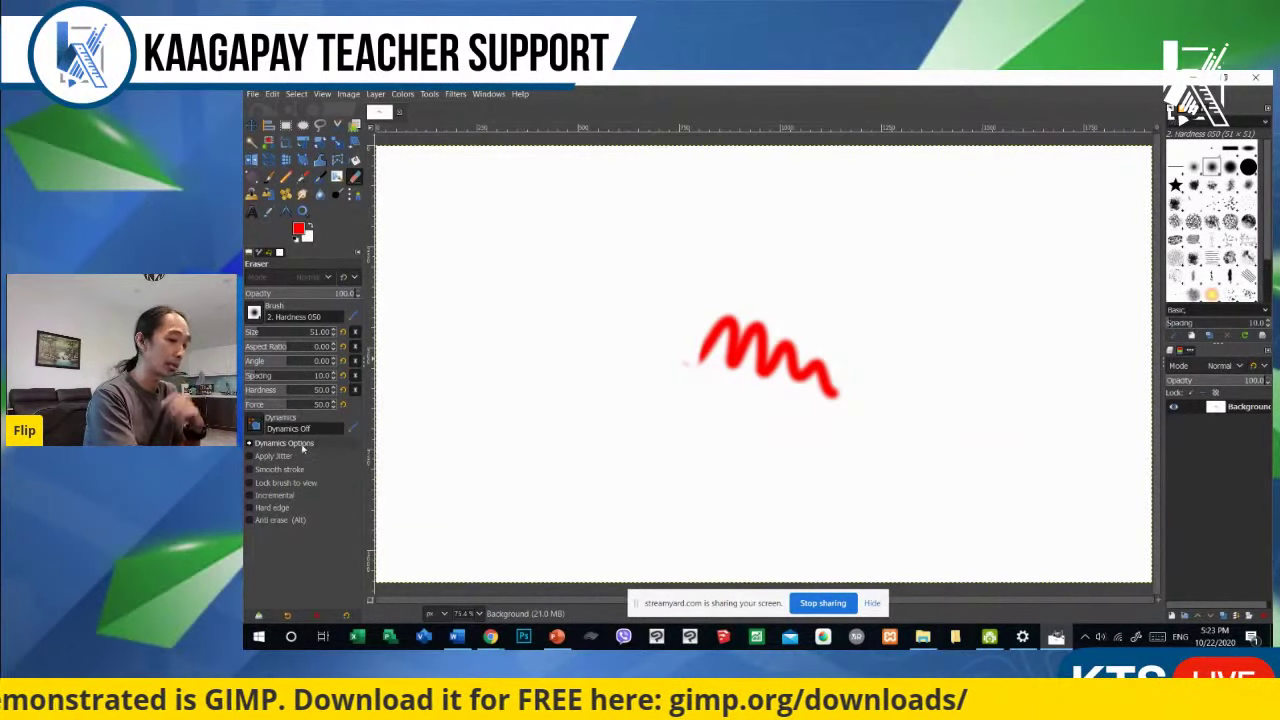
key("bracketleft")
key("bracketleft")
key("bracketleft")
key("bracketleft")
key("bracketleft")
key("bracketleft")
key("bracketleft")
key("bracketleft")
key("bracketleft")
key("bracketleft")
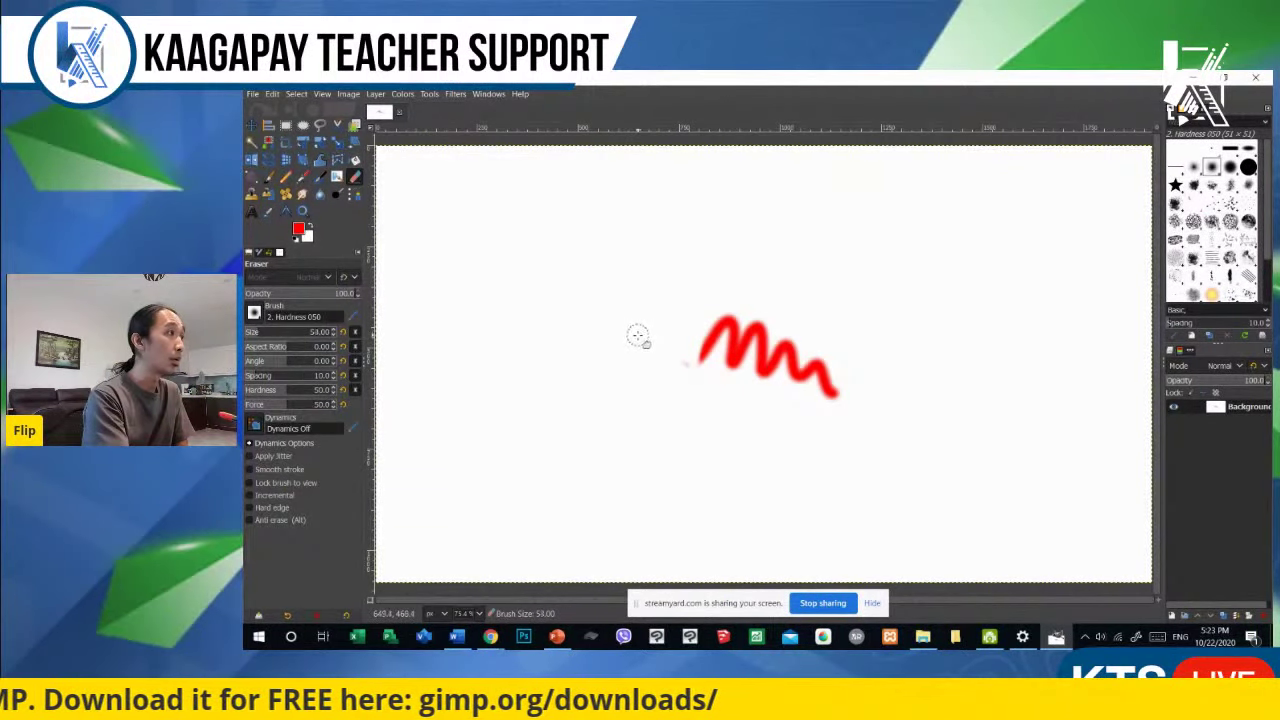
key("bracketright")
key("bracketright")
key("bracketright")
key("bracketright")
key("bracketright")
key("bracketright")
key("bracketright")
key("bracketright")
key("bracketright")
key("bracketright")
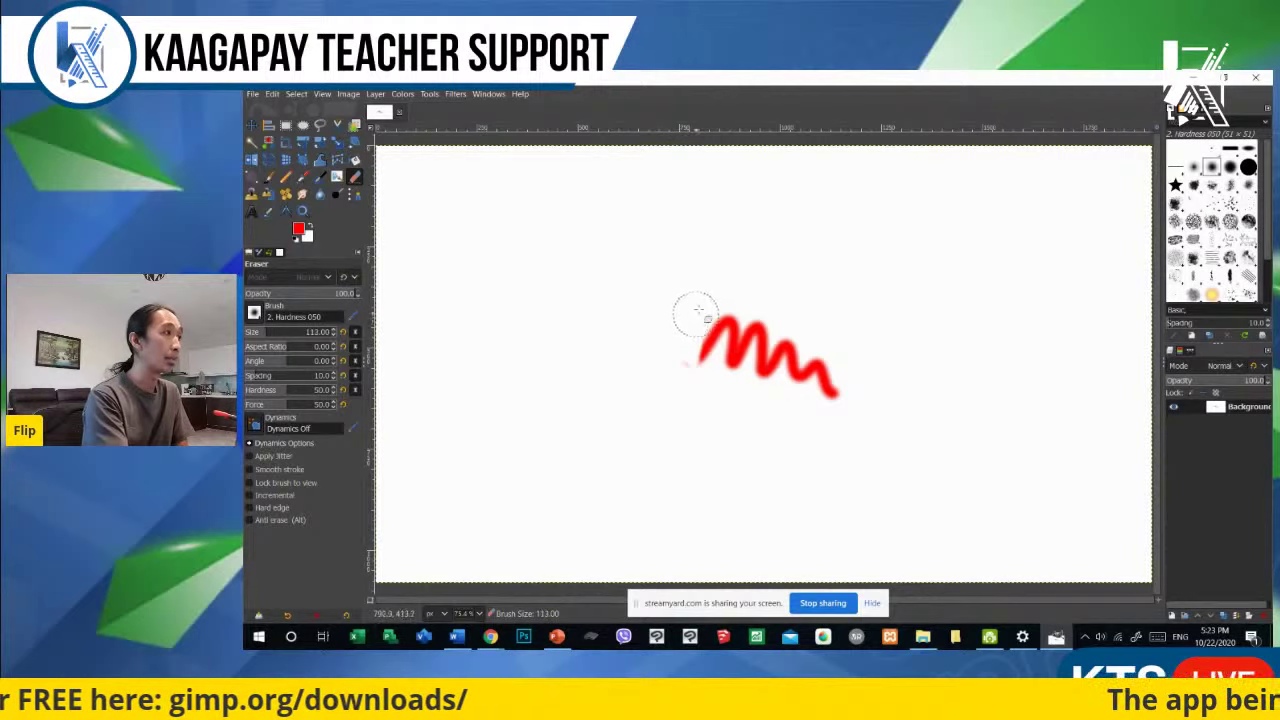
mouse_move(689, 309)
left_mouse_down()
mouse_move(734, 350)
mouse_move(797, 343)
mouse_move(835, 370)
left_mouse_up()
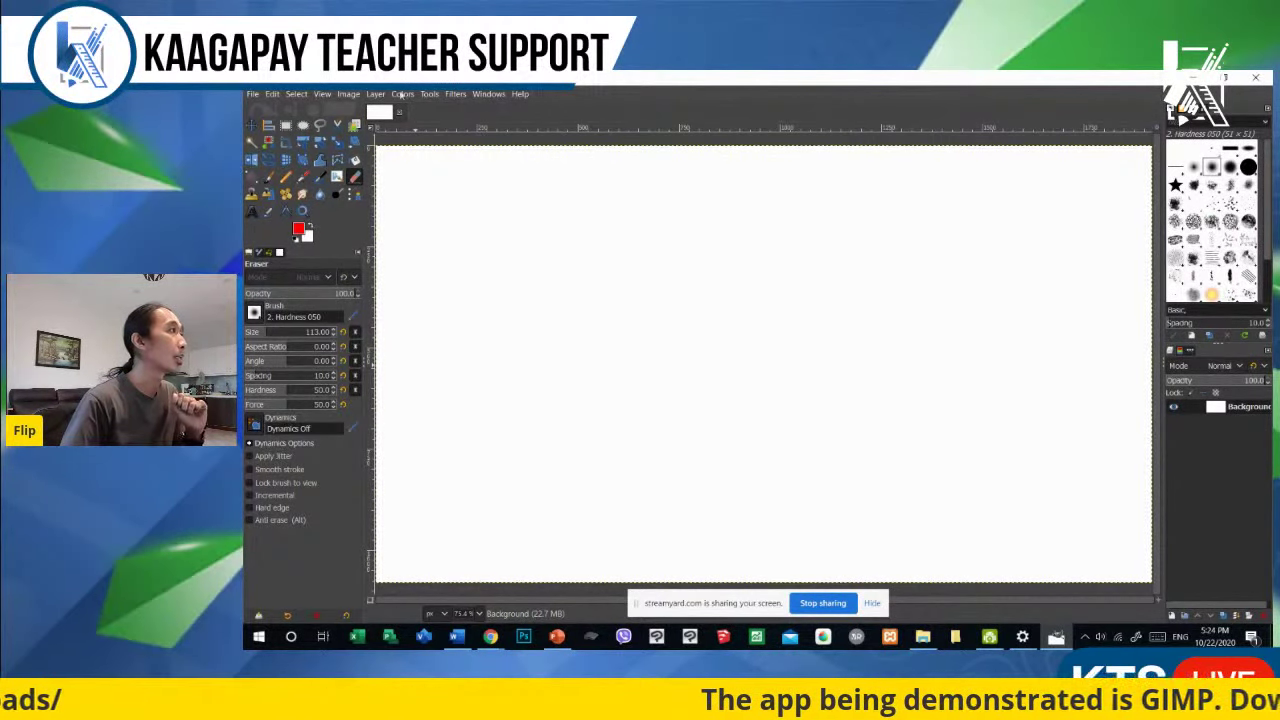
Step: Open the recent alvan-nee corgi photo, converted to the built-in sRGB profile
left_click(254, 95)
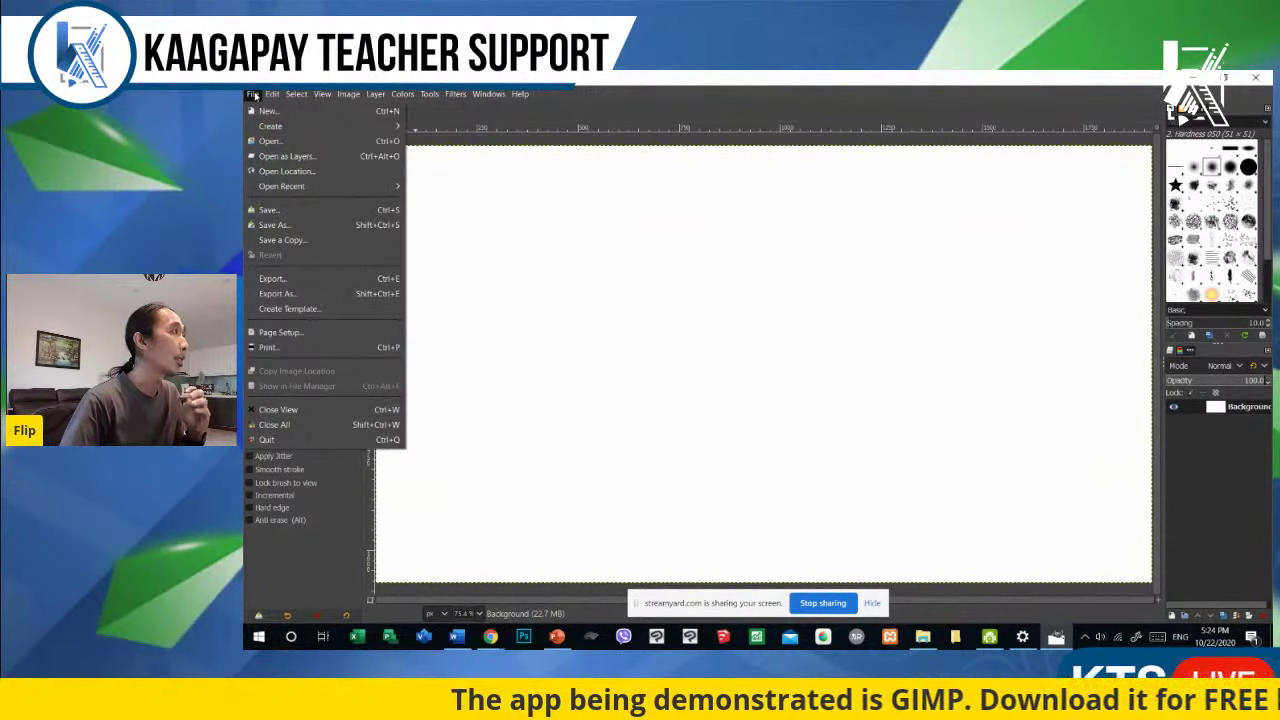
left_click(274, 146)
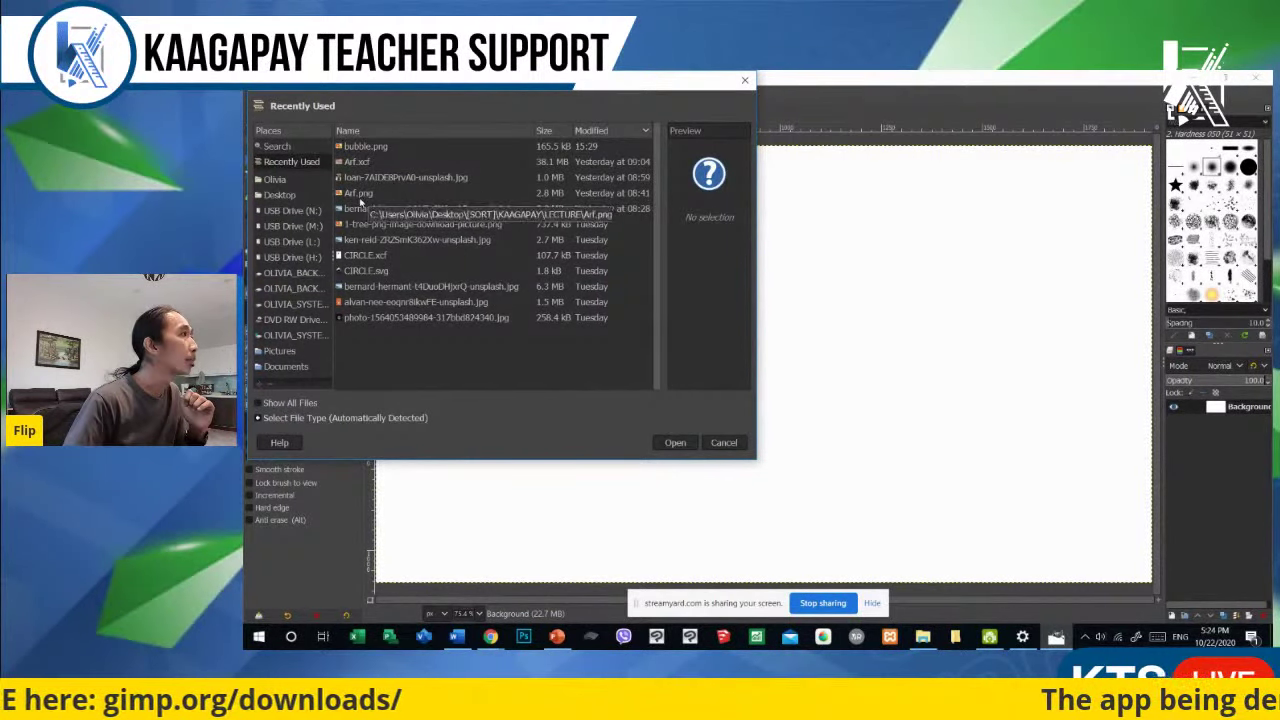
left_click(405, 301)
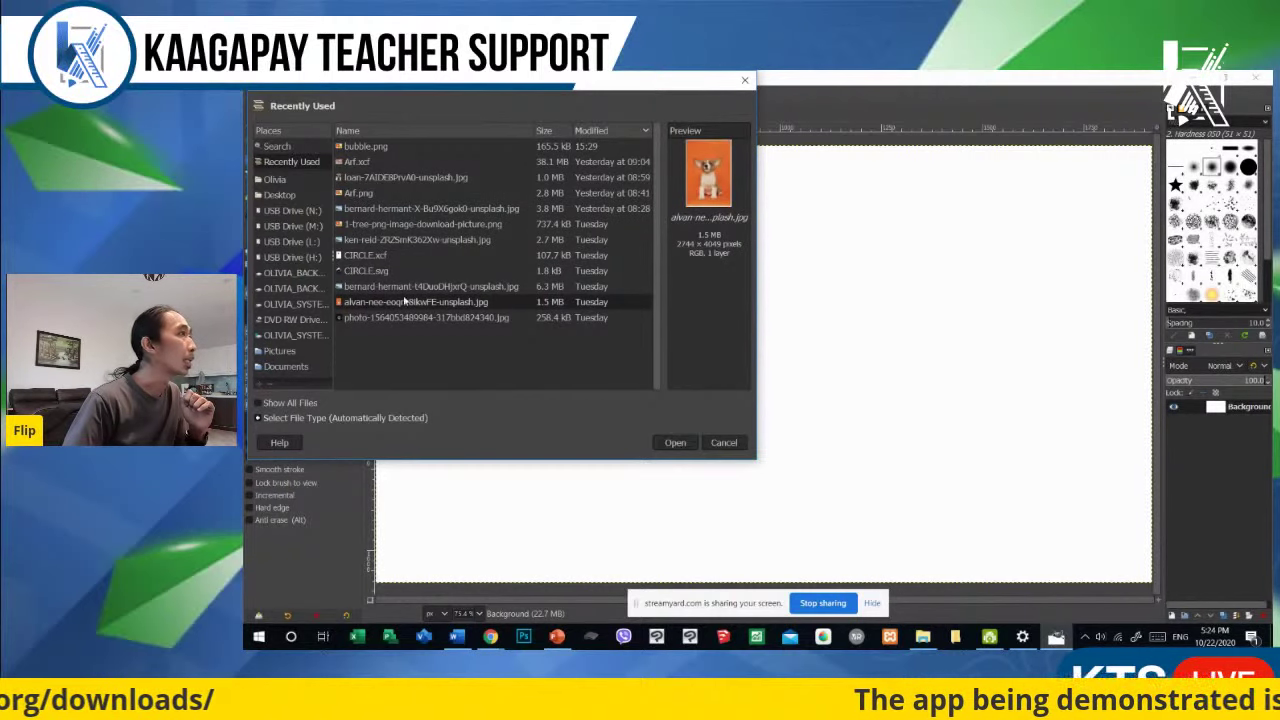
left_click(672, 442)
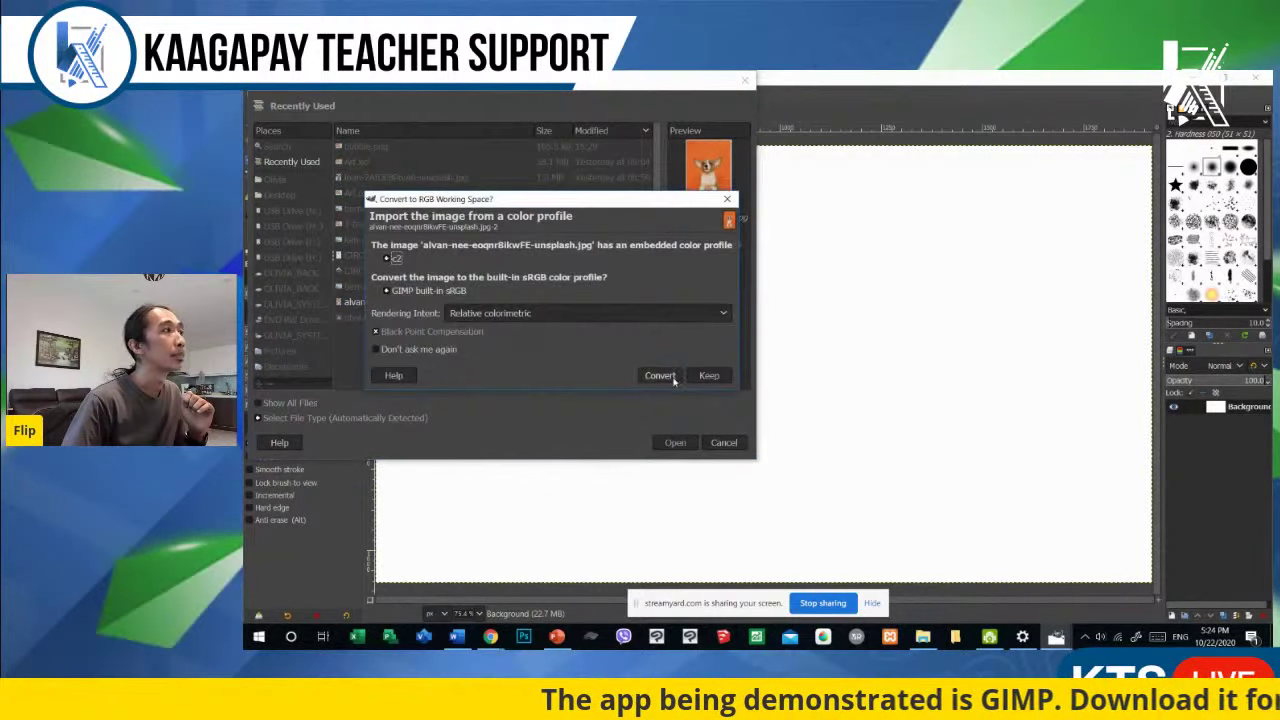
left_click(675, 378)
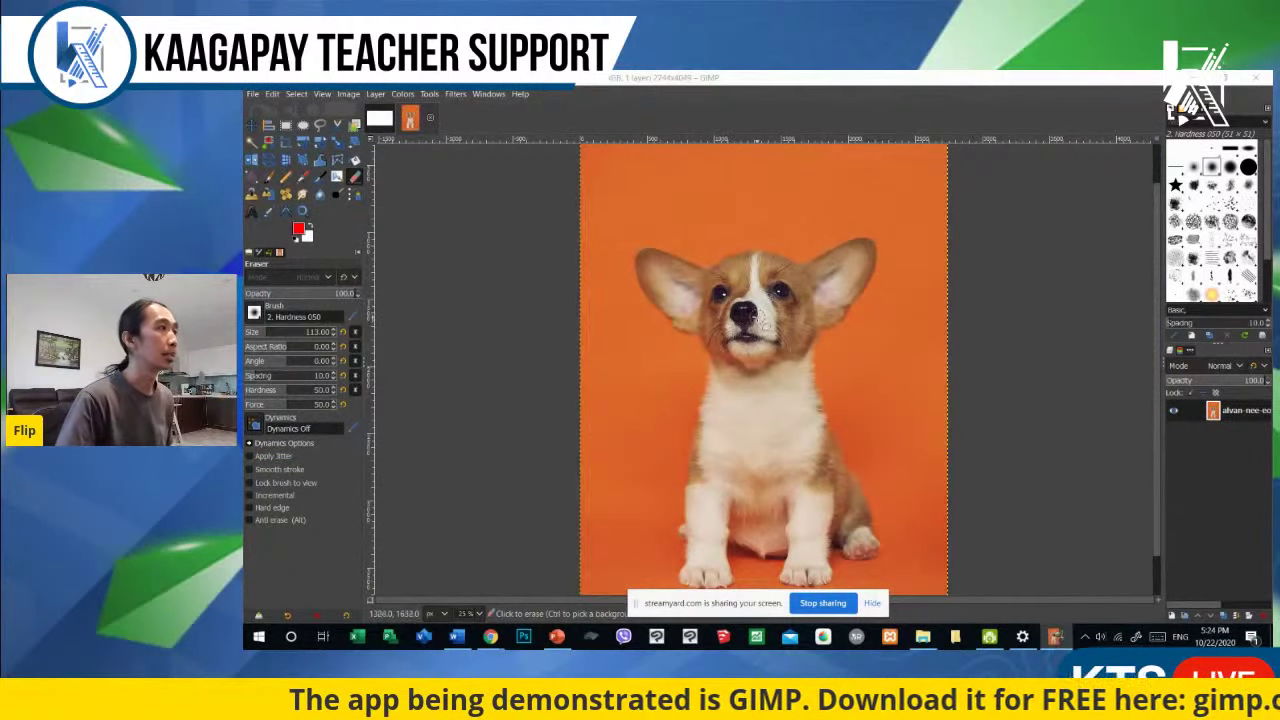
Step: Choose the Clone tool, enlarge its brush to 216, and try a clone on the photo
scroll(763, 302, "up", 2)
scroll(737, 270, "down", 3)
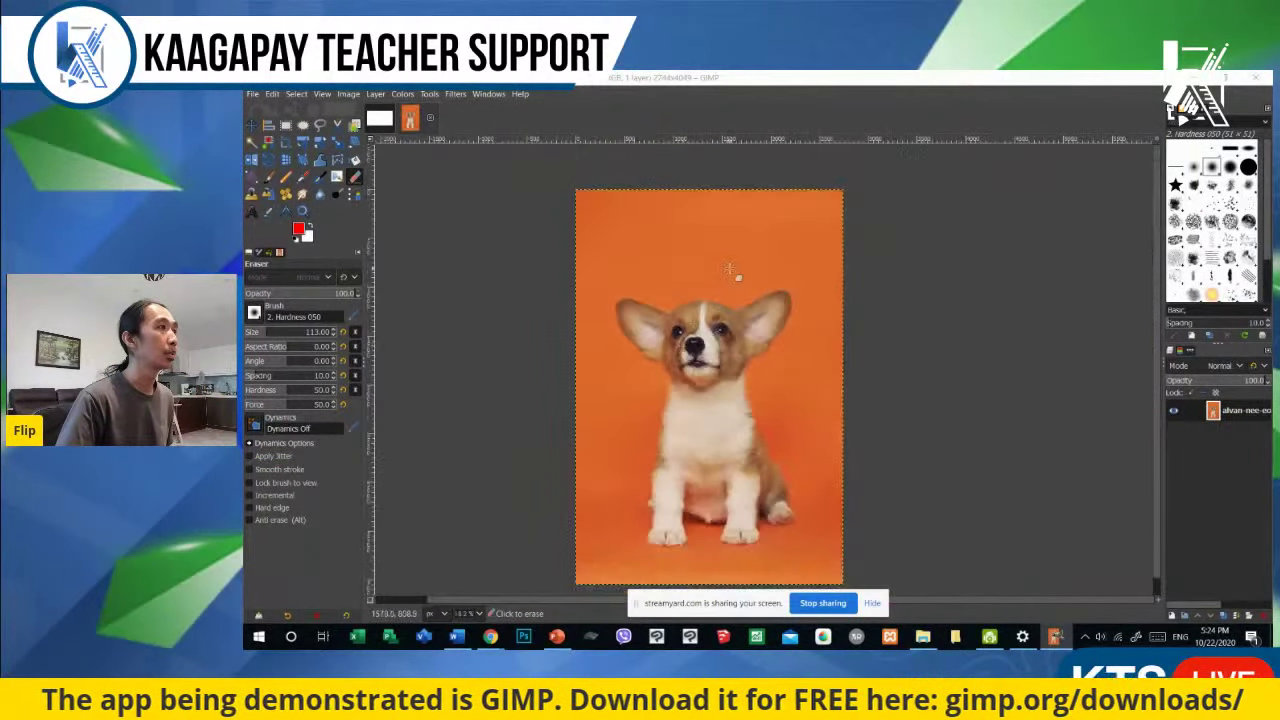
scroll(697, 311, "up", 2)
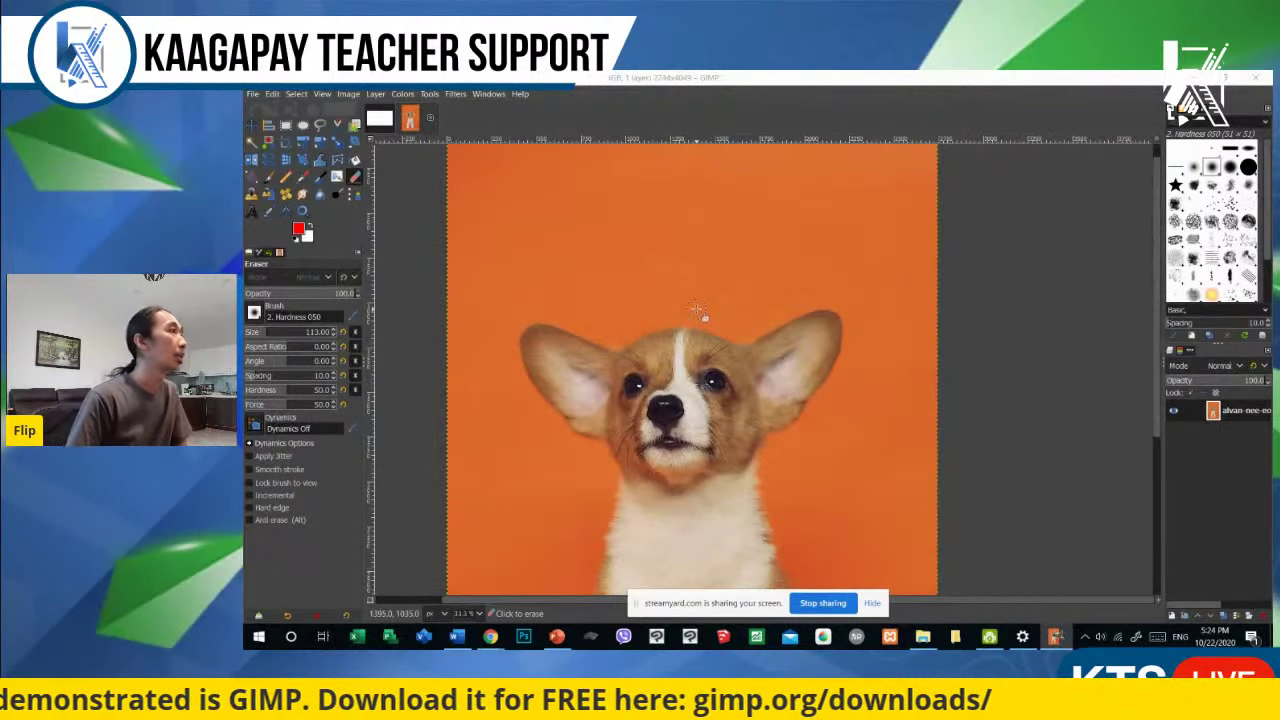
left_click(251, 195)
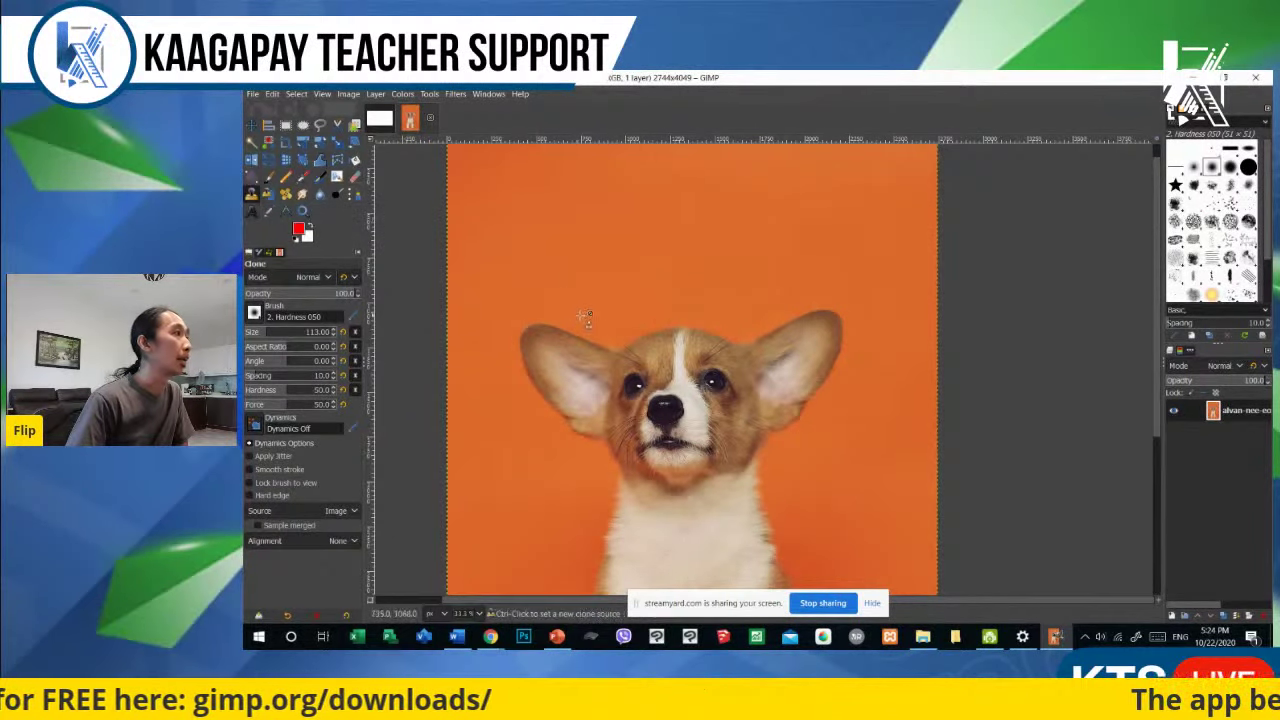
key("bracketright")
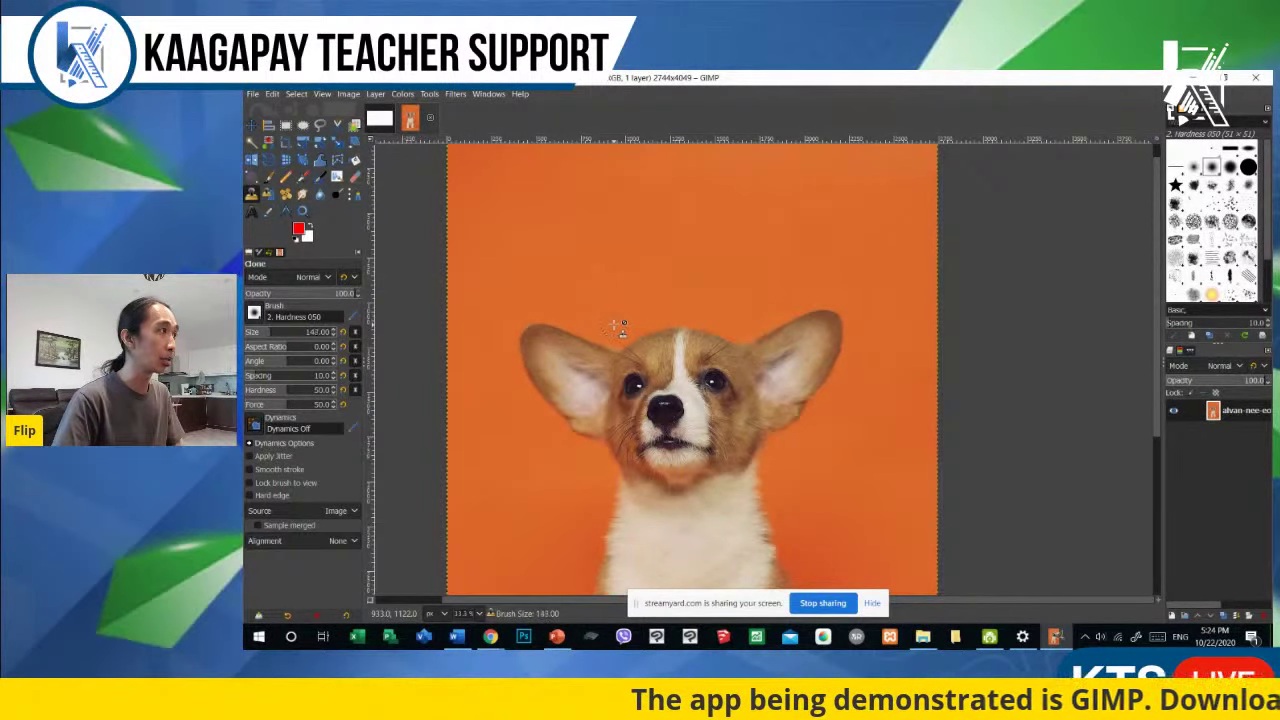
key("bracketright")
key("bracketright")
key("bracketright")
key("bracketright")
key("bracketright")
key("bracketright")
key("bracketright")
key("bracketright")
key("bracketright")
key("bracketright")
key("bracketright")
key("bracketright")
key("bracketright")
key("bracketright")
key("bracketright")
key("bracketright")
key("bracketright")
key("bracketright")
key("bracketright")
key("bracketright")
key("bracketright")
key("bracketright")
left_click(634, 385)
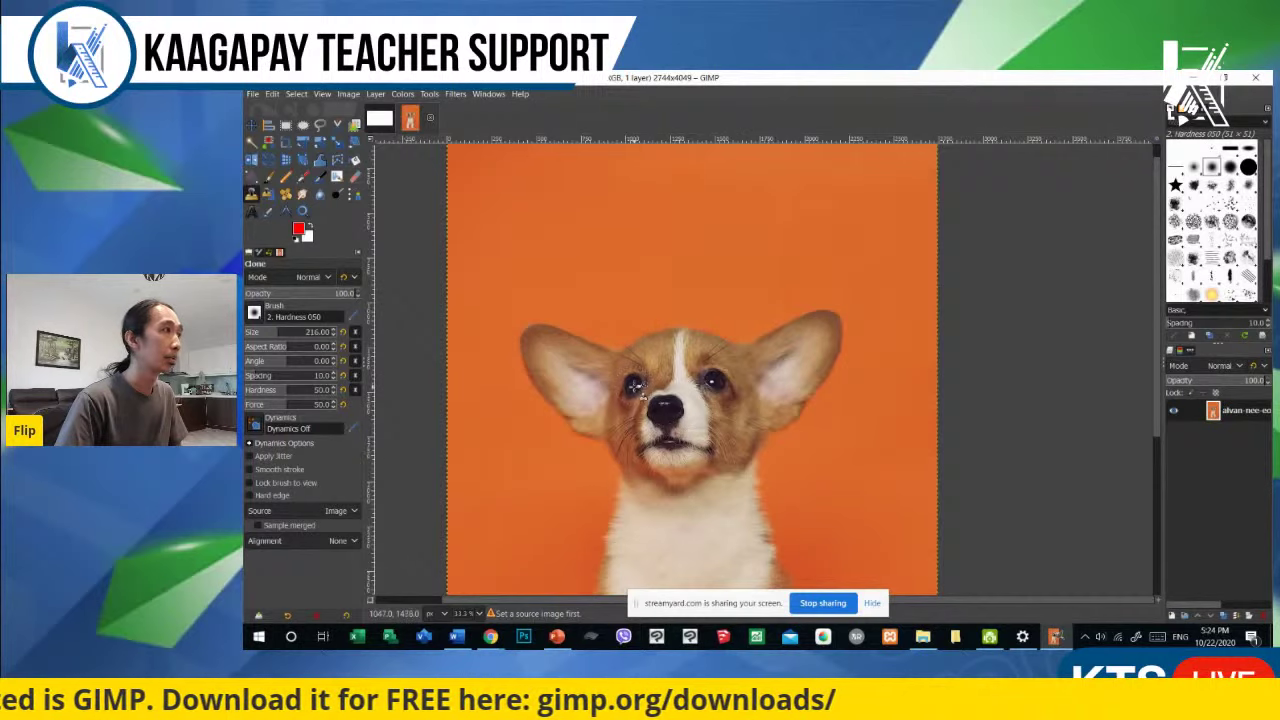
right_click(634, 390)
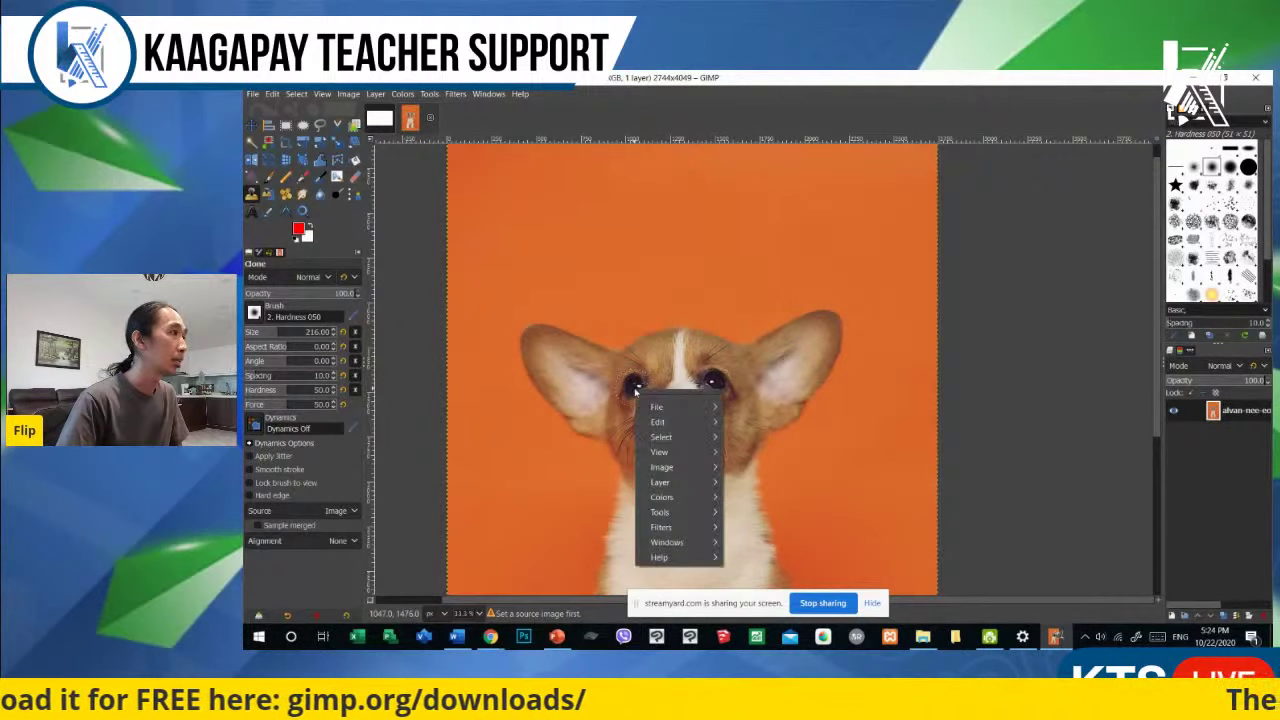
Step: Add a transparent layer to the corgi photo, reselect the photo layer, then show the white image
left_click(635, 385)
left_click(635, 386)
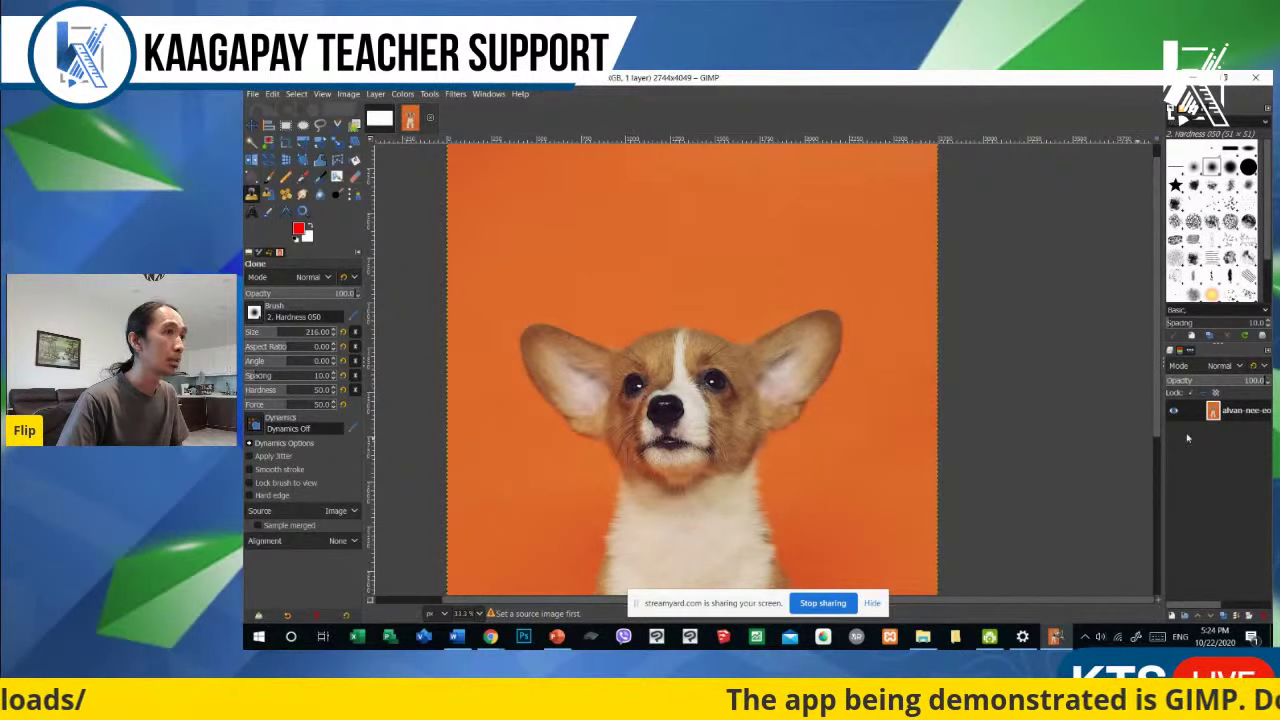
left_click(1172, 615)
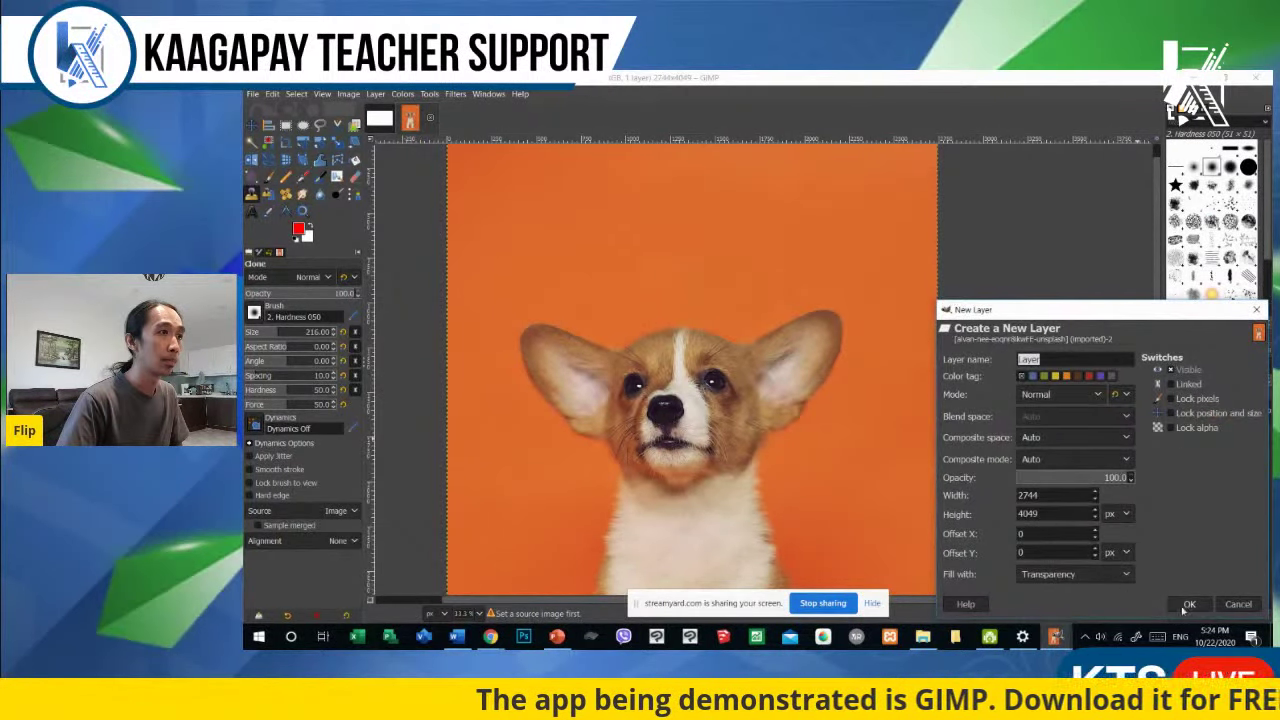
key("Return")
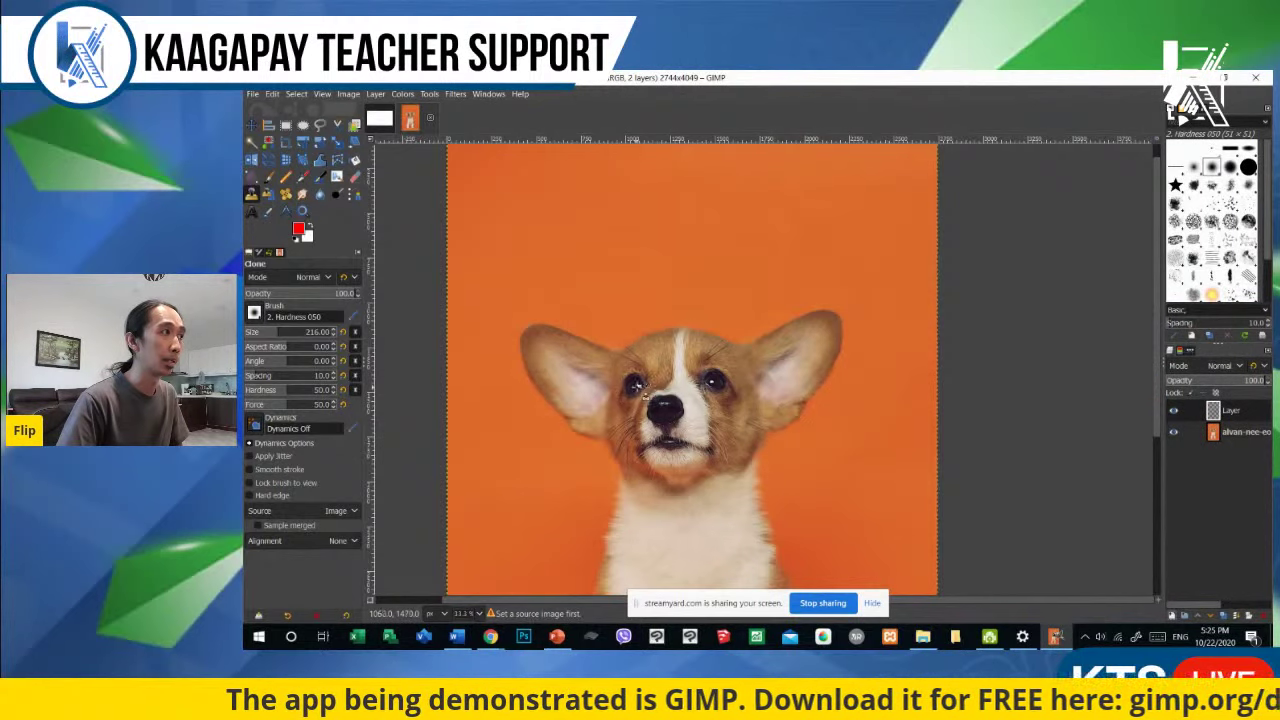
left_click(1238, 433)
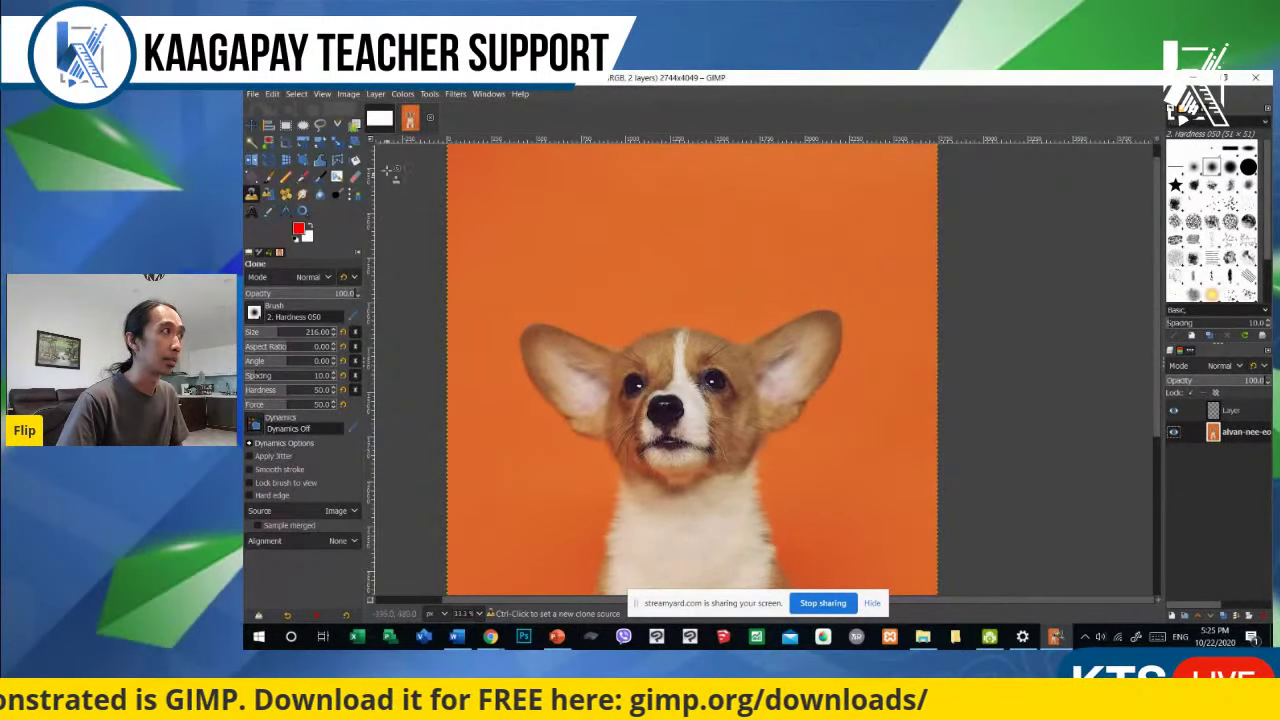
left_click(379, 118)
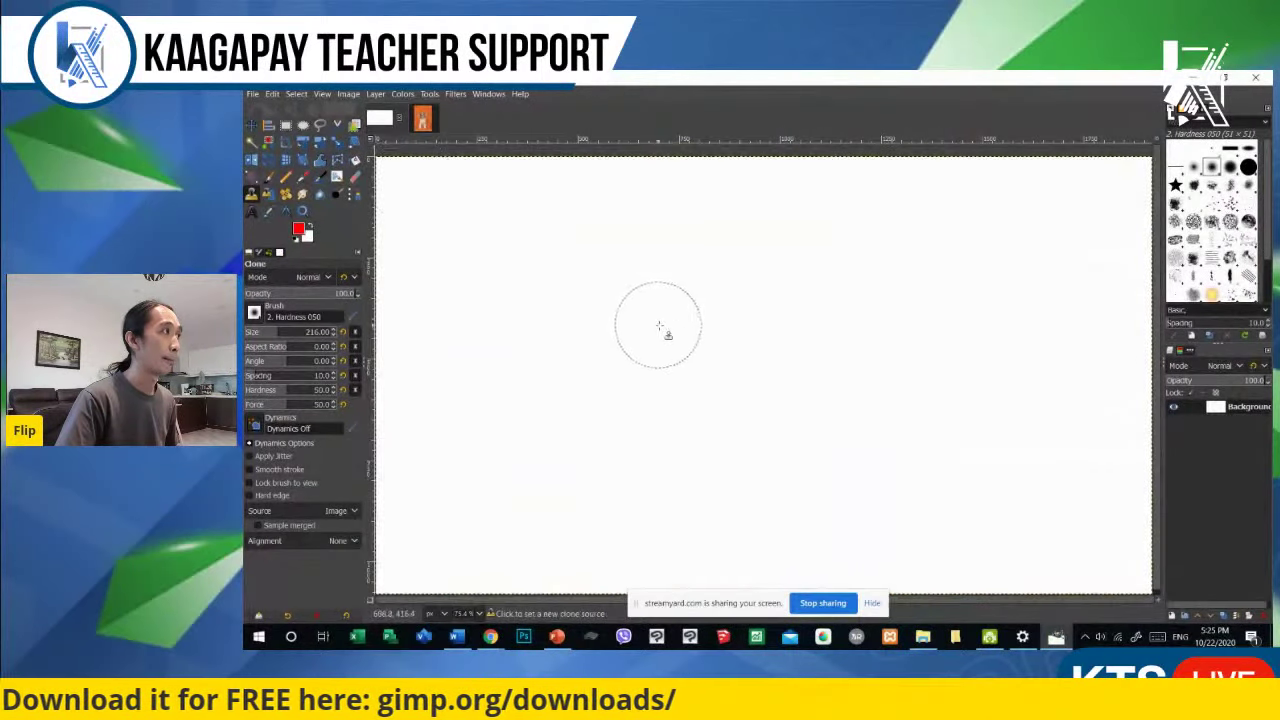
Step: Return to the corgi photo and set the clone source at the dog's eye
scroll(660, 328, "up", 3)
scroll(665, 330, "down", 1)
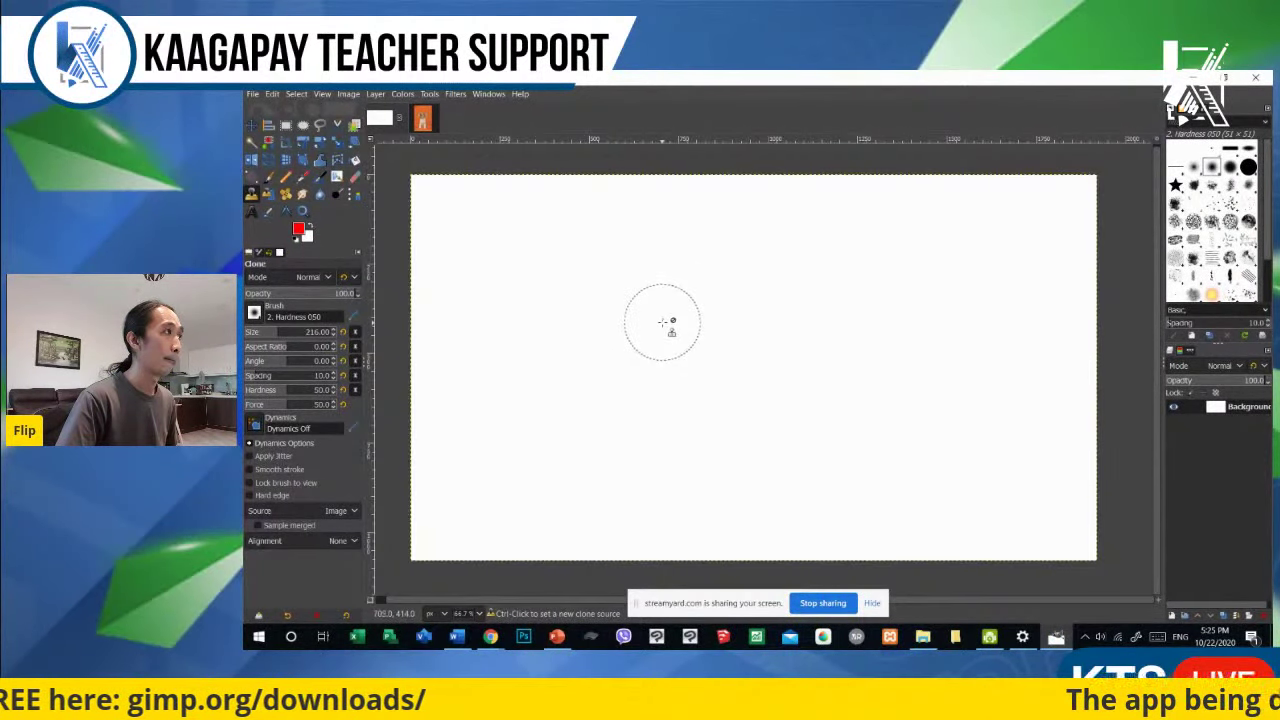
left_click(421, 119)
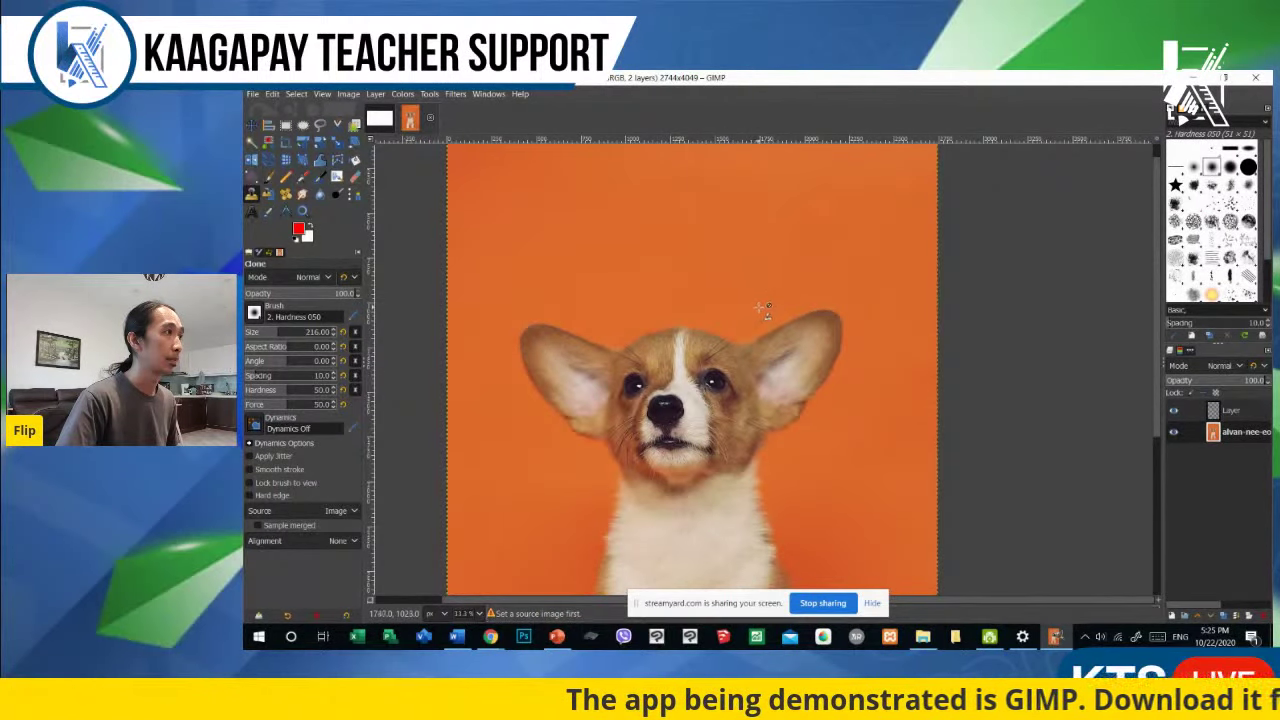
left_click(762, 305)
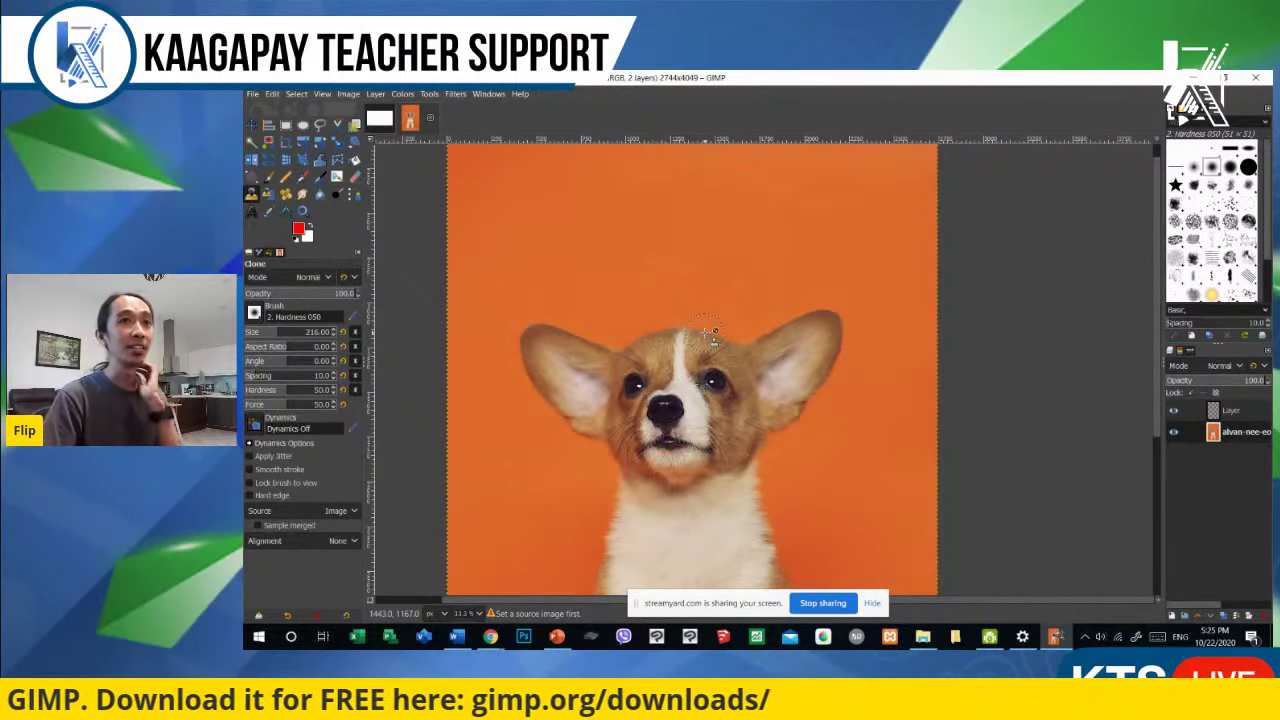
left_click(715, 381, "ctrl")
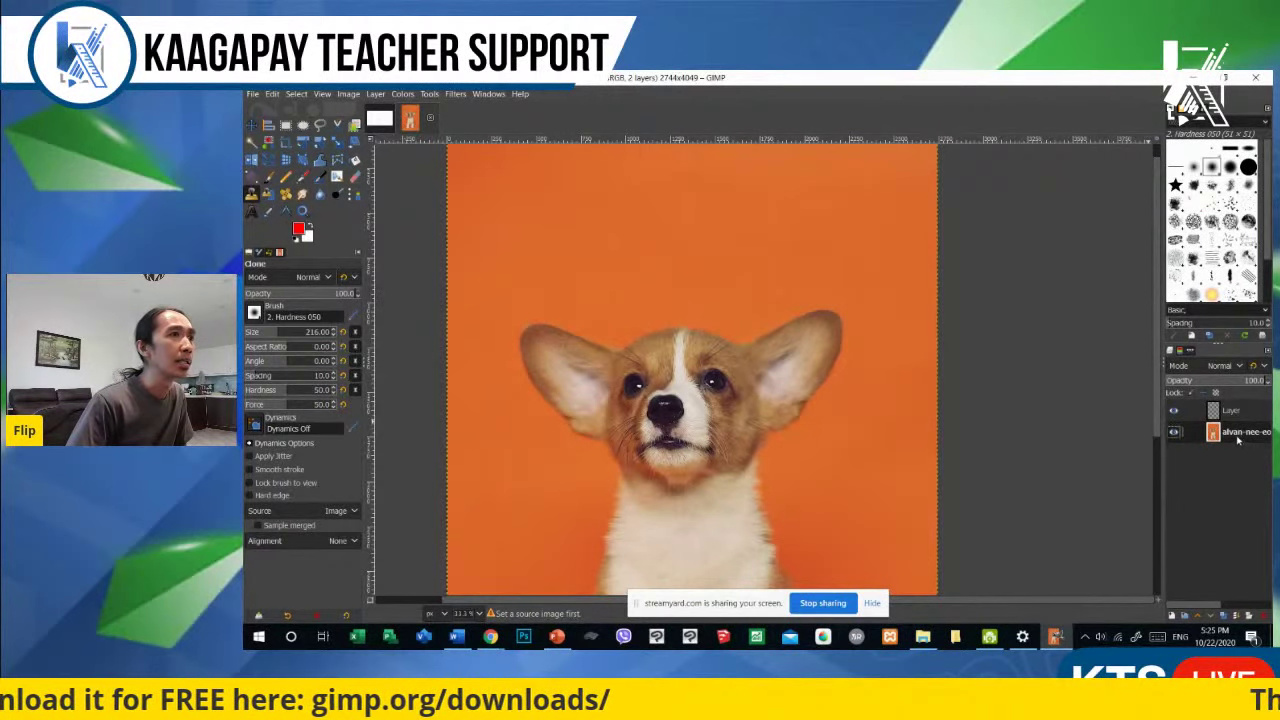
right_click(1176, 433)
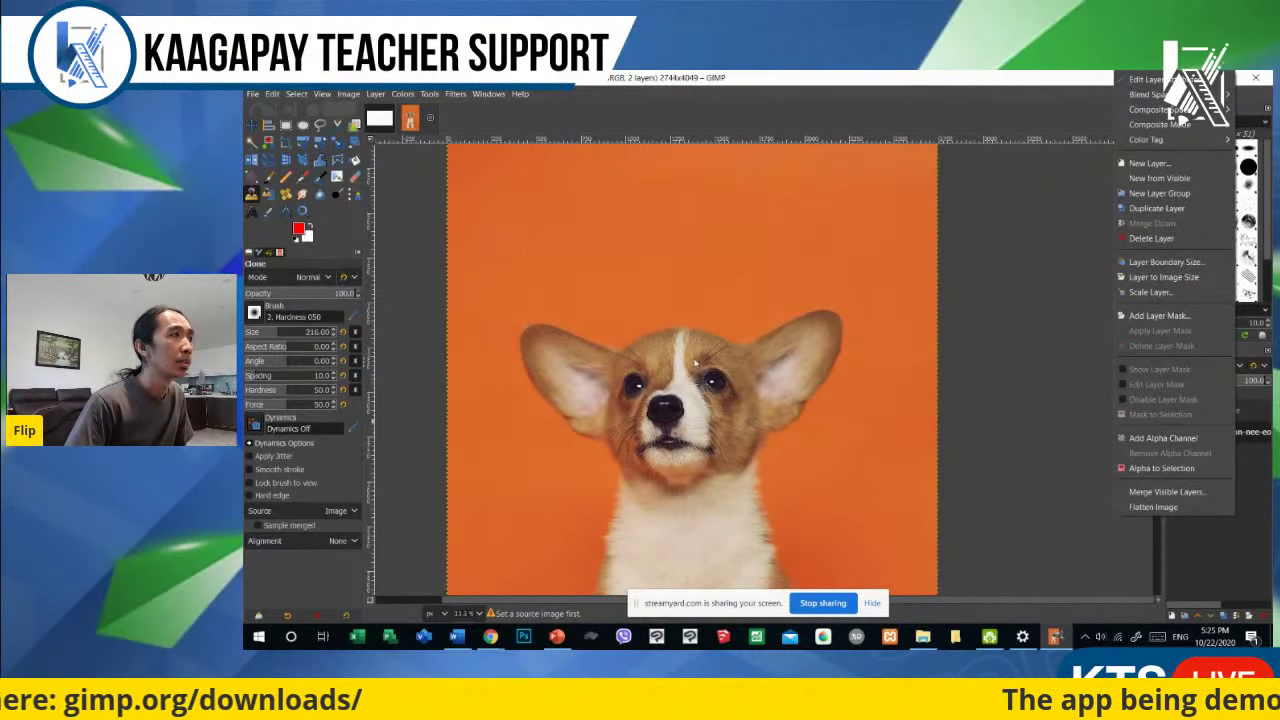
left_click(697, 365)
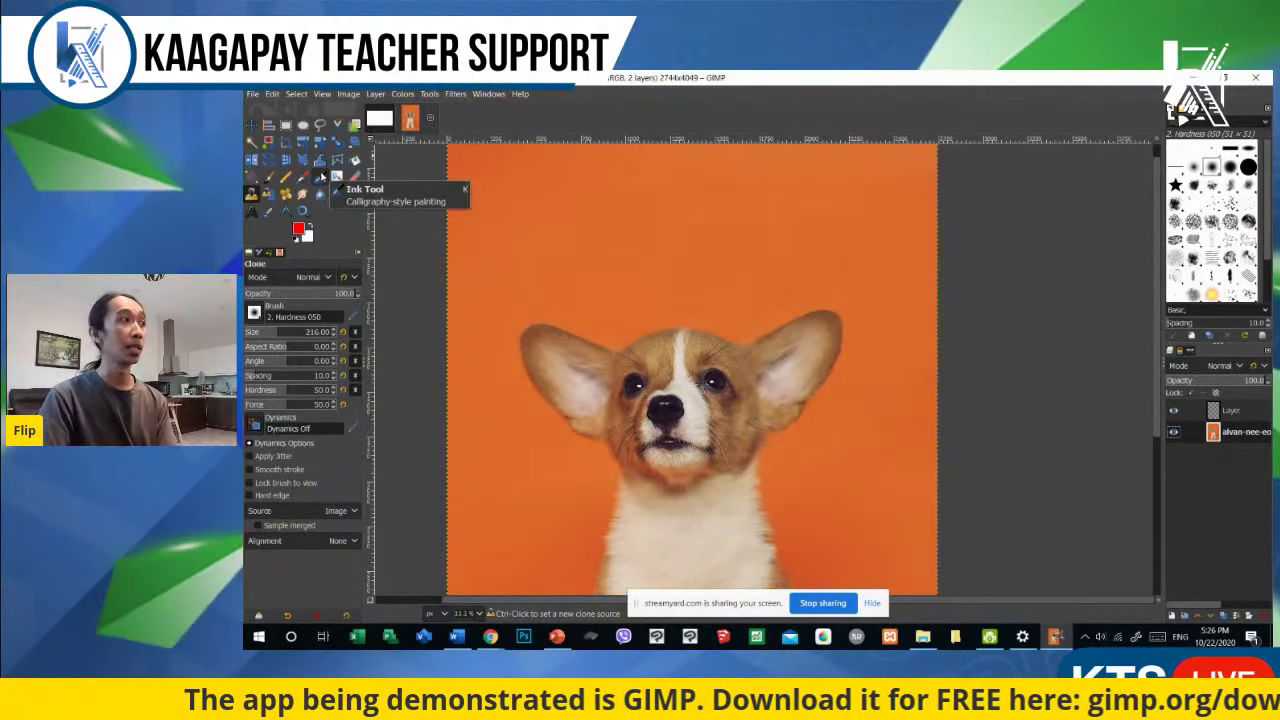
scroll(805, 328, "down", 3)
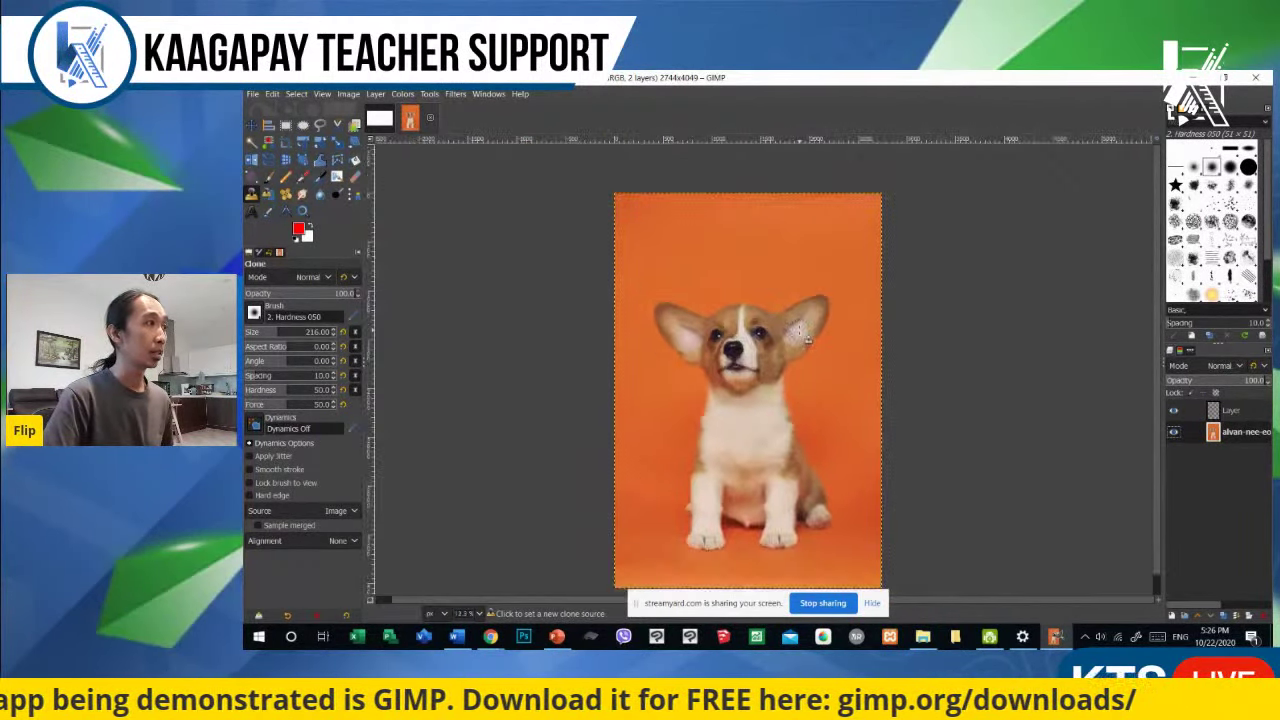
scroll(793, 338, "down", 1)
scroll(793, 338, "up", 1)
Step: Close the corgi photo discarding changes, then bring up the UNSPLASH folder in File Explorer
left_click(430, 118)
left_click(774, 424)
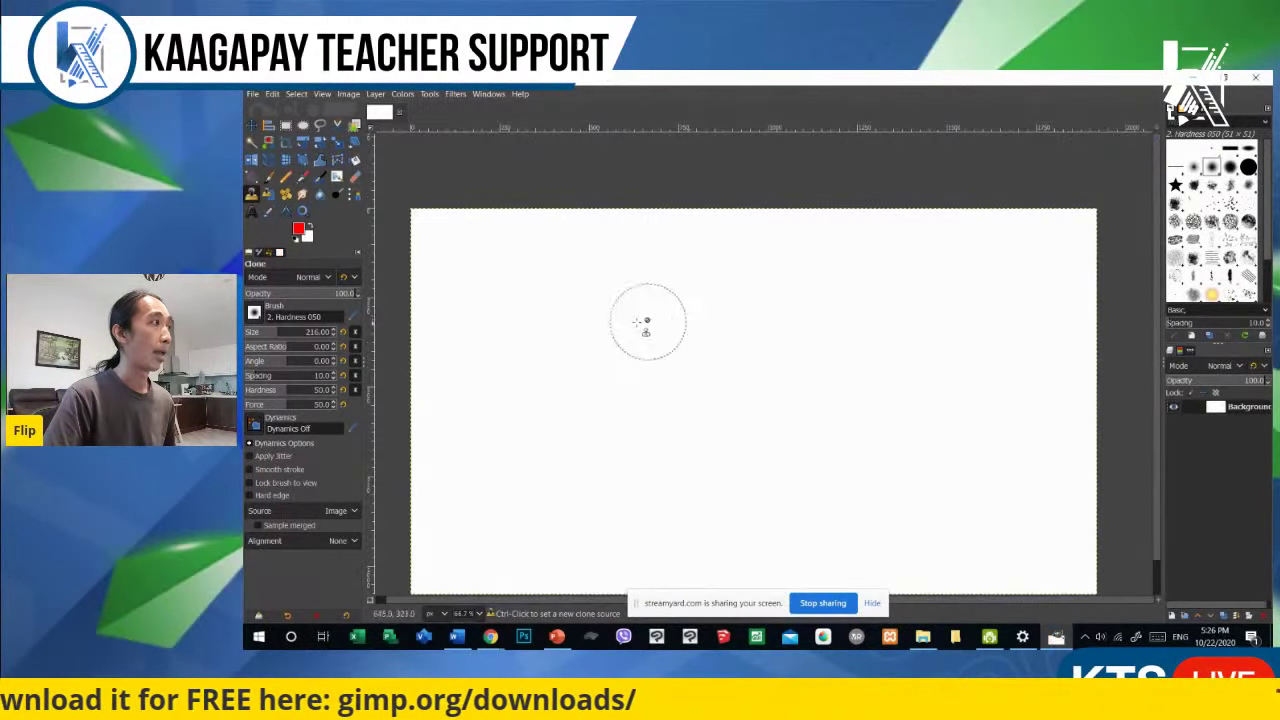
scroll(640, 330, "up", 1)
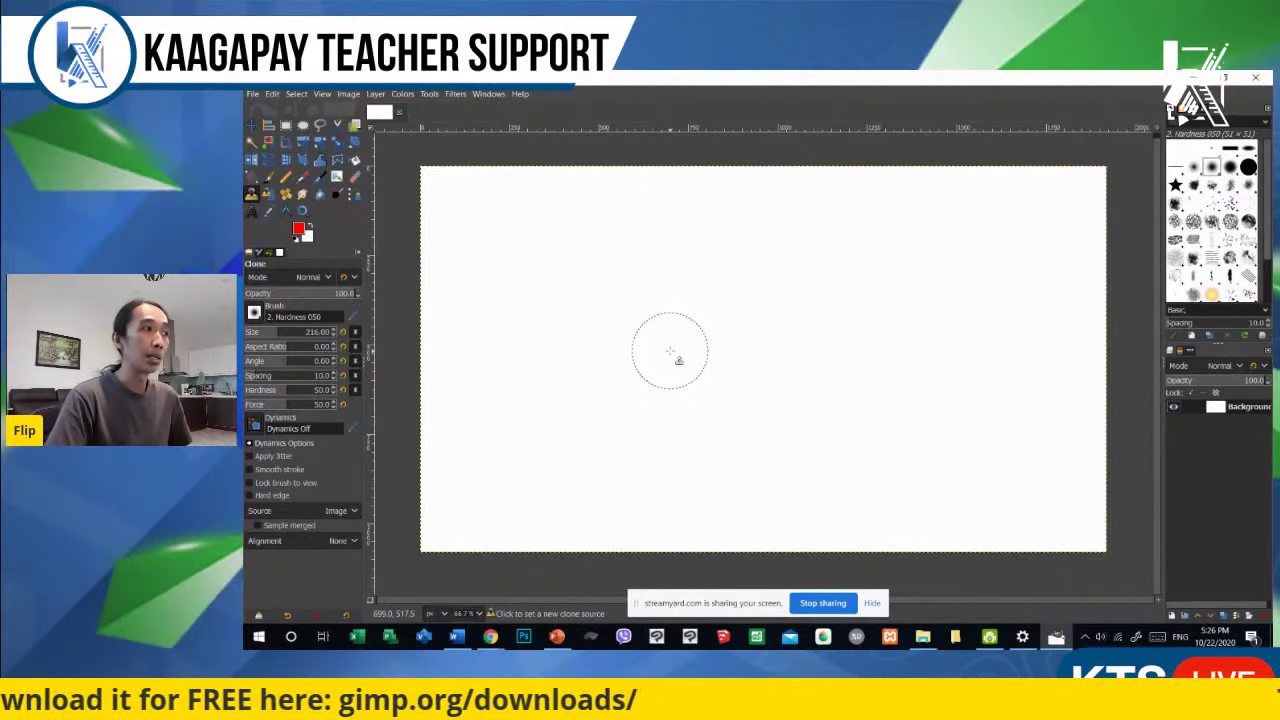
left_click(922, 637)
Step: Drag the brick wall JPG from the UNSPLASH folder onto GIMP's blank white canvas
left_click_drag(900, 213, 682, 197)
scroll(890, 370, "up", 1)
scroll(900, 380, "down", 1)
scroll(910, 385, "up", 1)
scroll(940, 395, "down", 1)
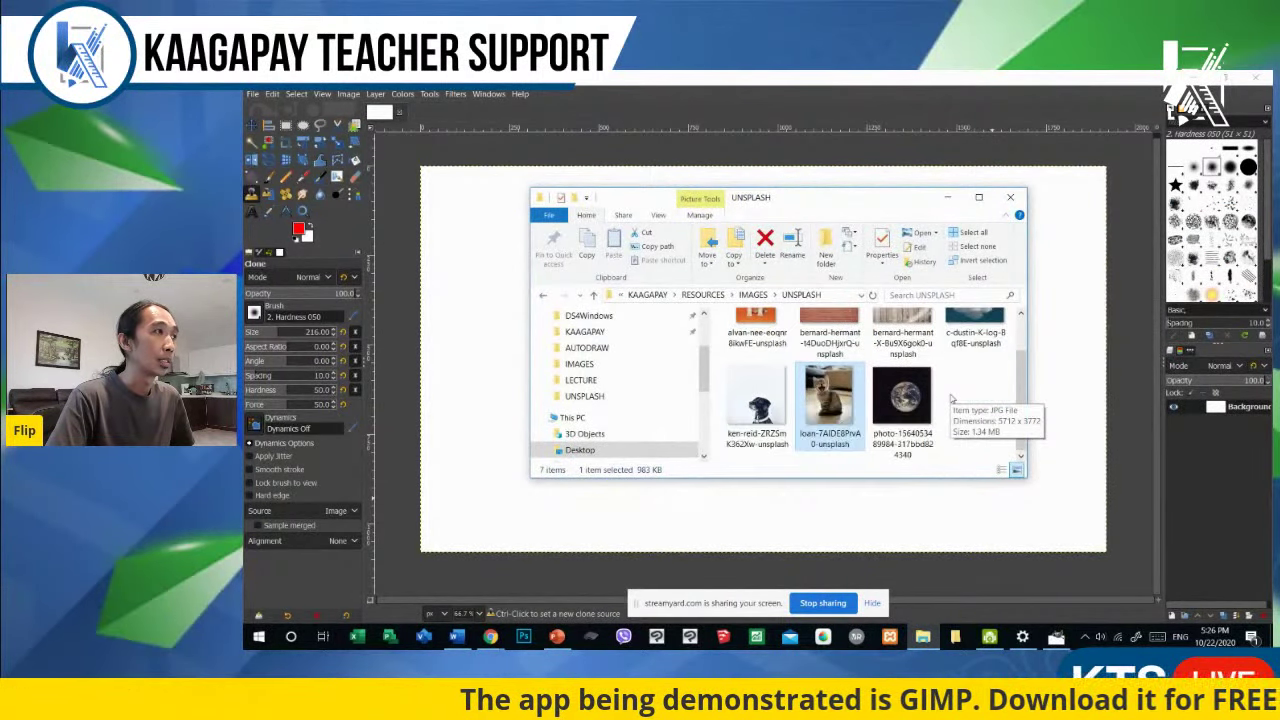
scroll(950, 398, "up", 1)
left_click_drag(783, 197, 816, 225)
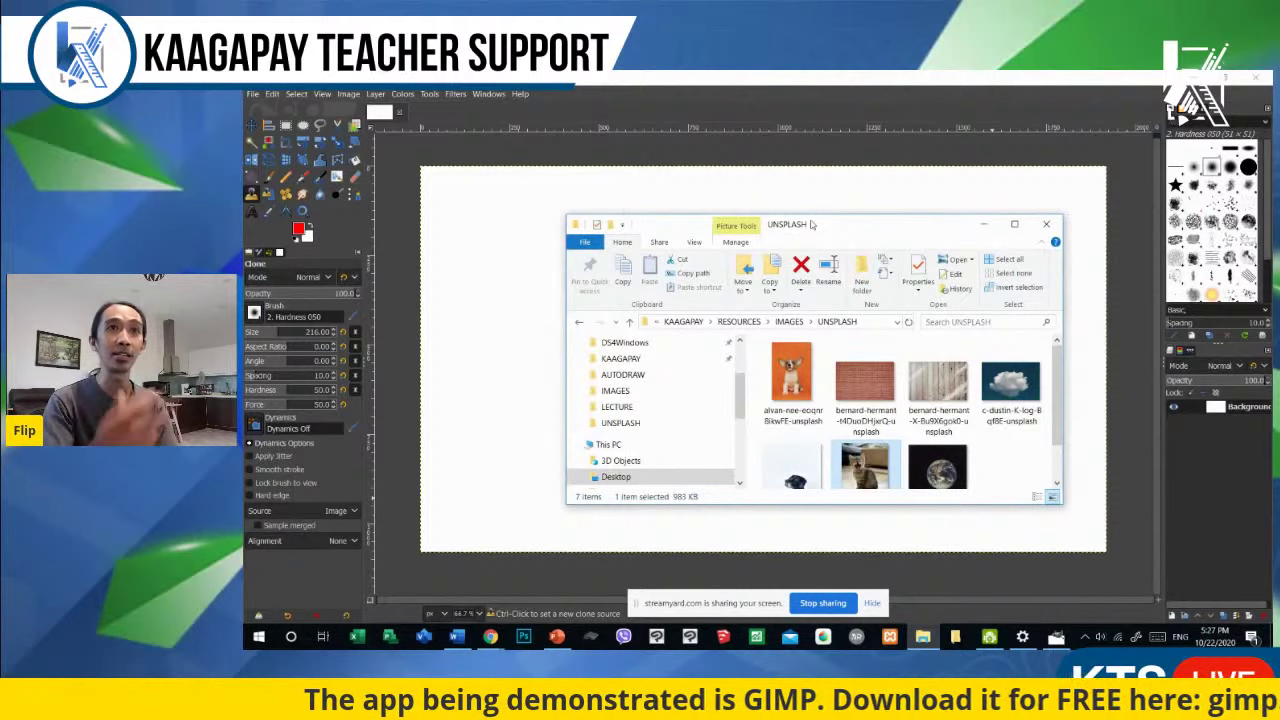
left_click_drag(812, 224, 1275, 240)
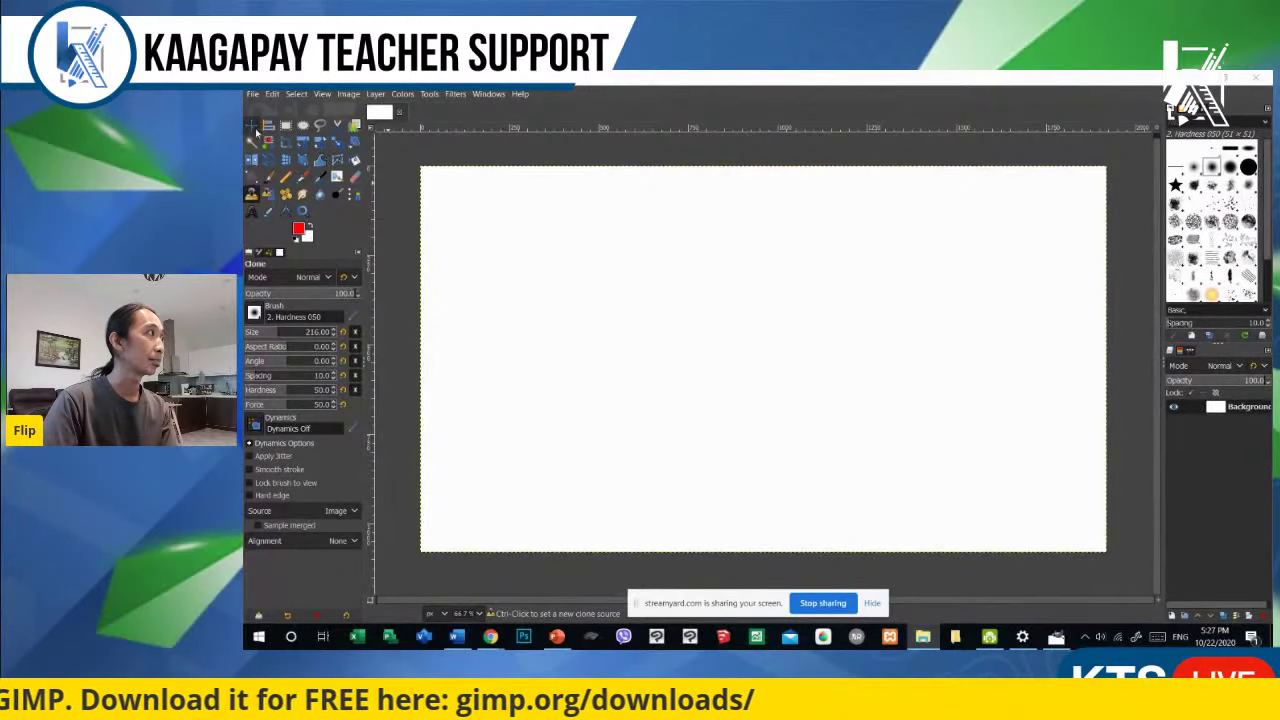
Step: Convert the dropped brick layer to sRGB, zoom out, and start scaling it from 5941 × 3961
left_click(252, 125)
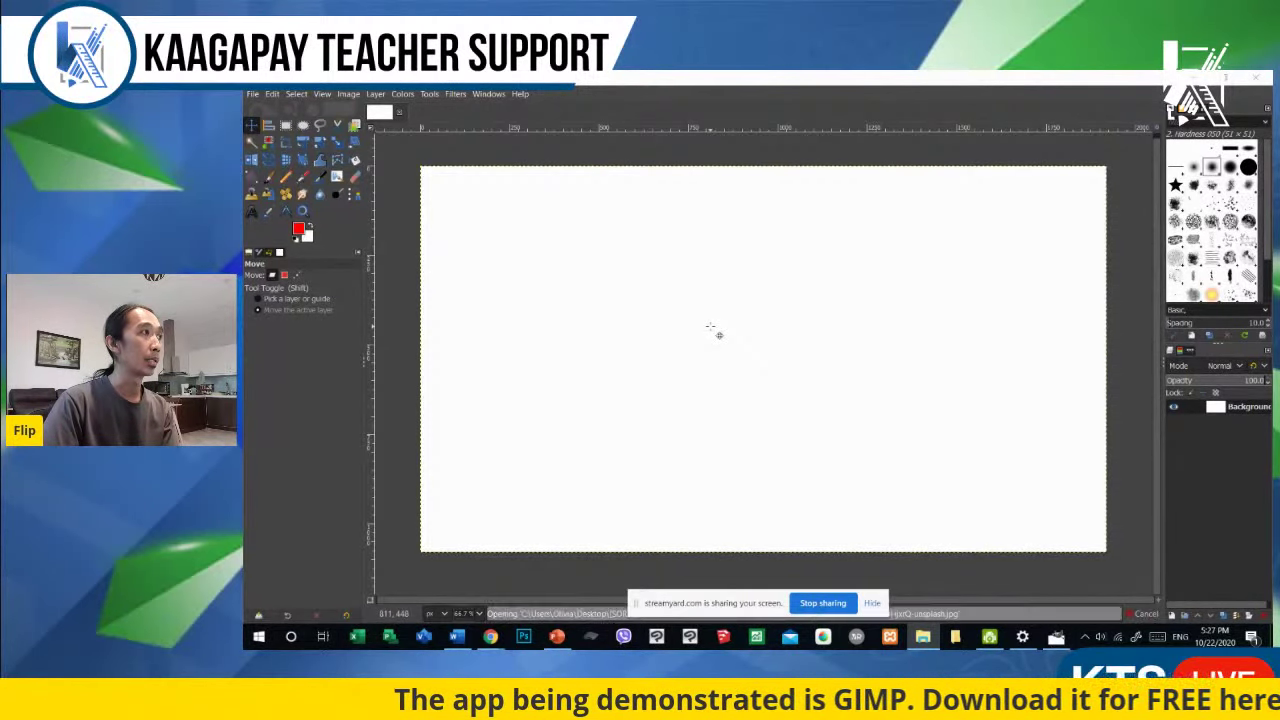
left_click(608, 292)
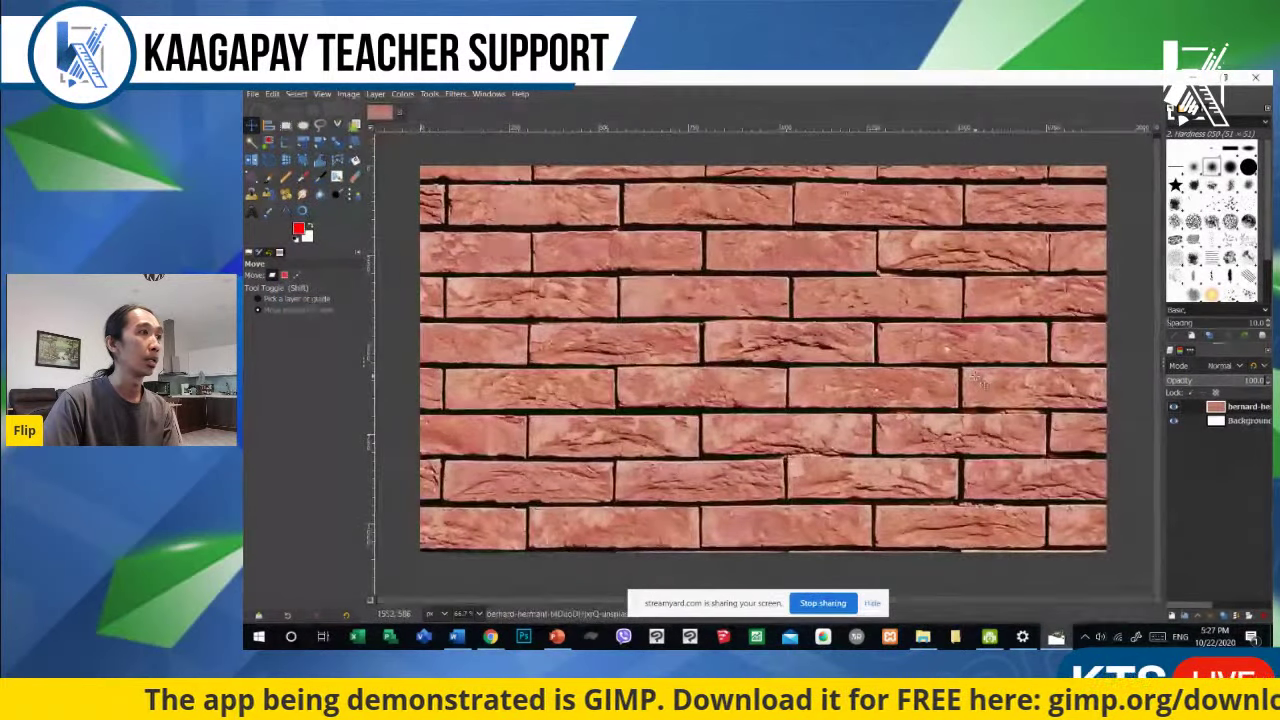
key("minus")
key("minus")
key("minus")
key("minus")
key("minus")
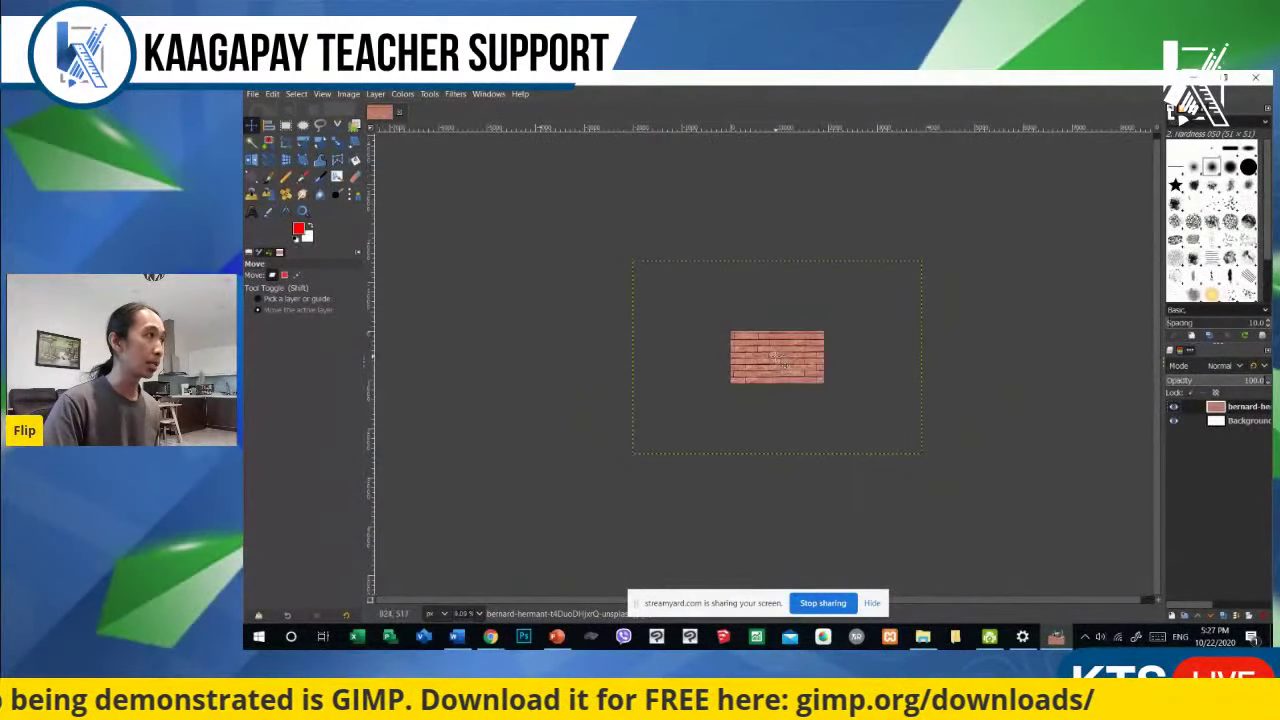
scroll(740, 358, "up", 2)
scroll(730, 360, "down", 1)
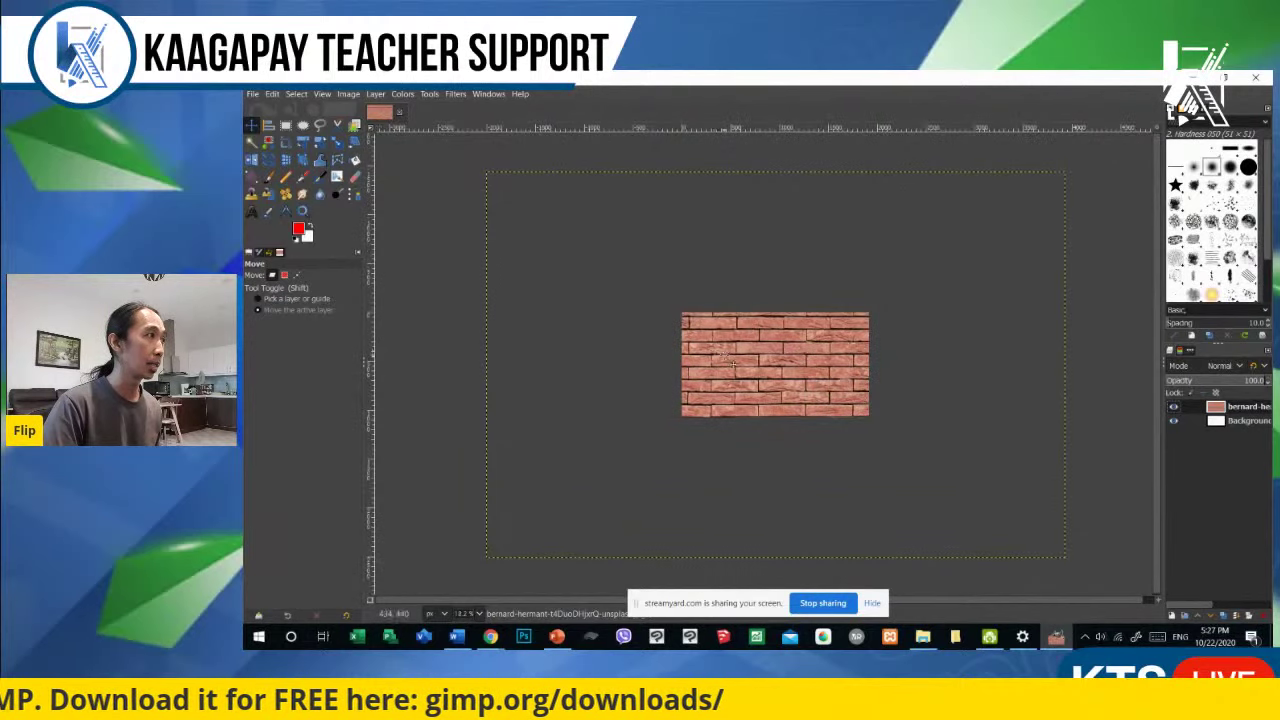
key("shift+s")
left_click(511, 289)
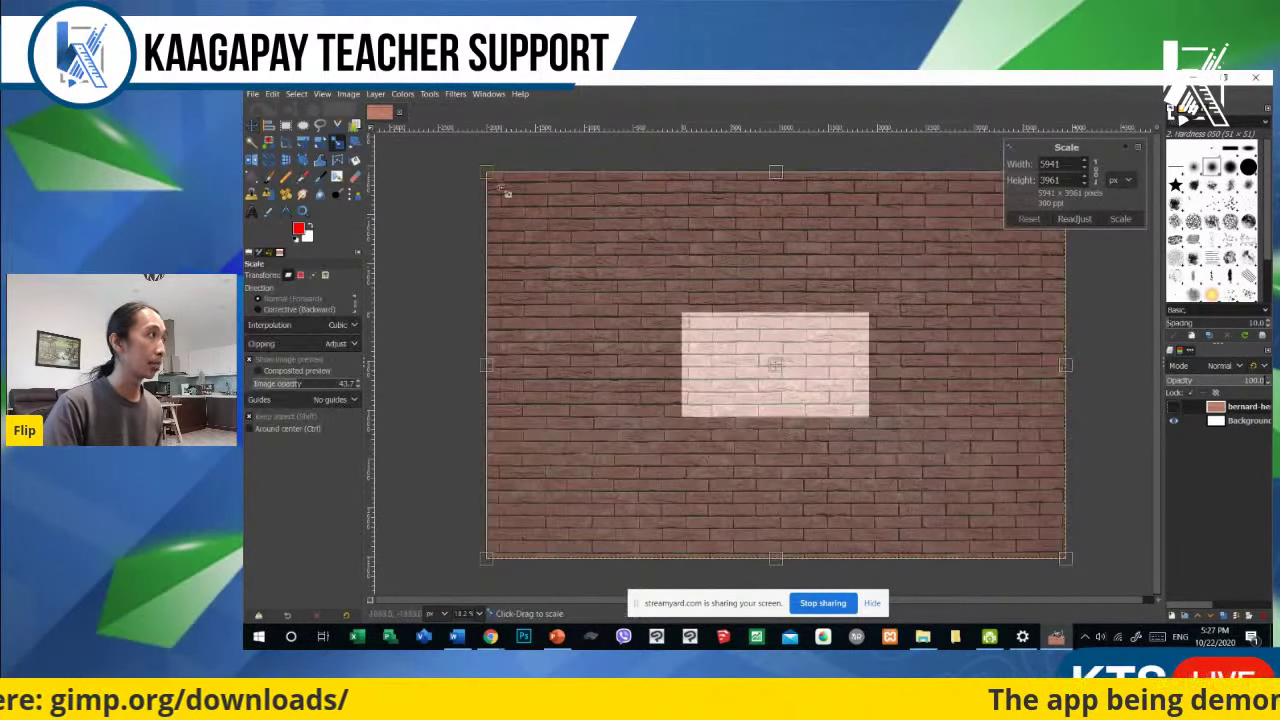
Step: Scale the brick wall layer with Shift+S to about the canvas width
left_click_drag(490, 178, 691, 311)
left_click_drag(1065, 558, 880, 412)
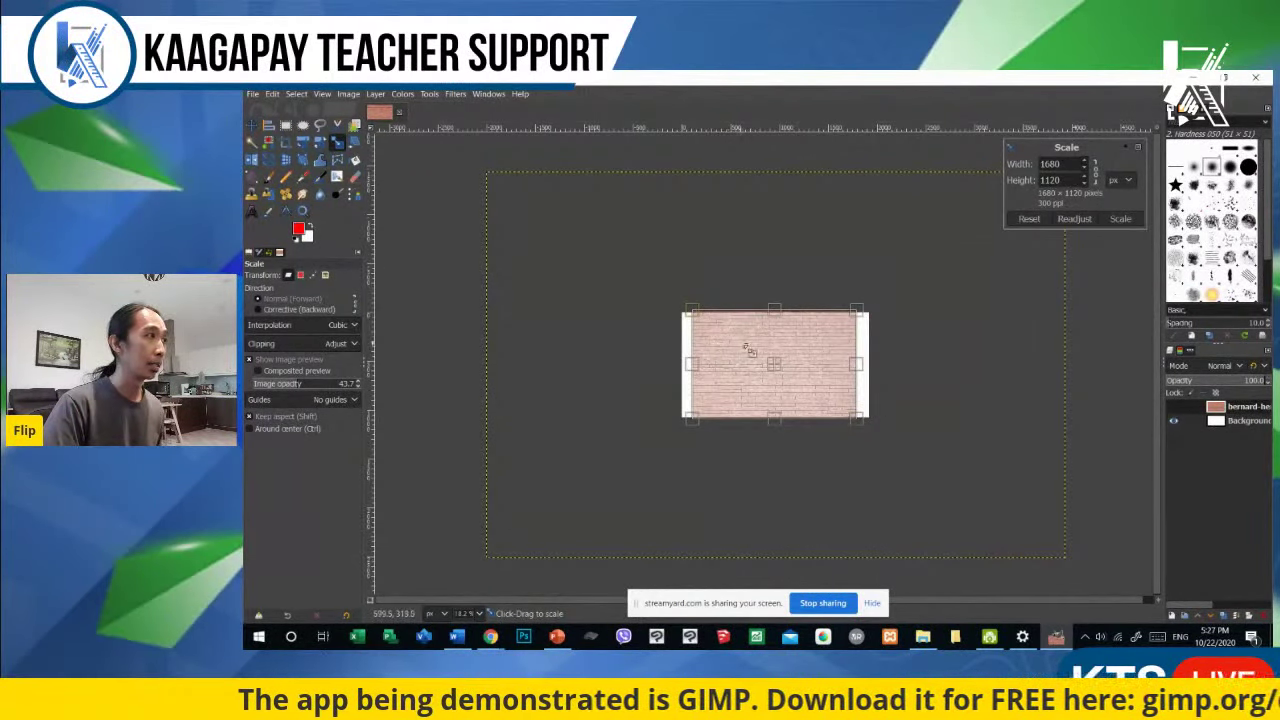
scroll(740, 350, "up", 3)
left_click_drag(786, 385, 678, 299)
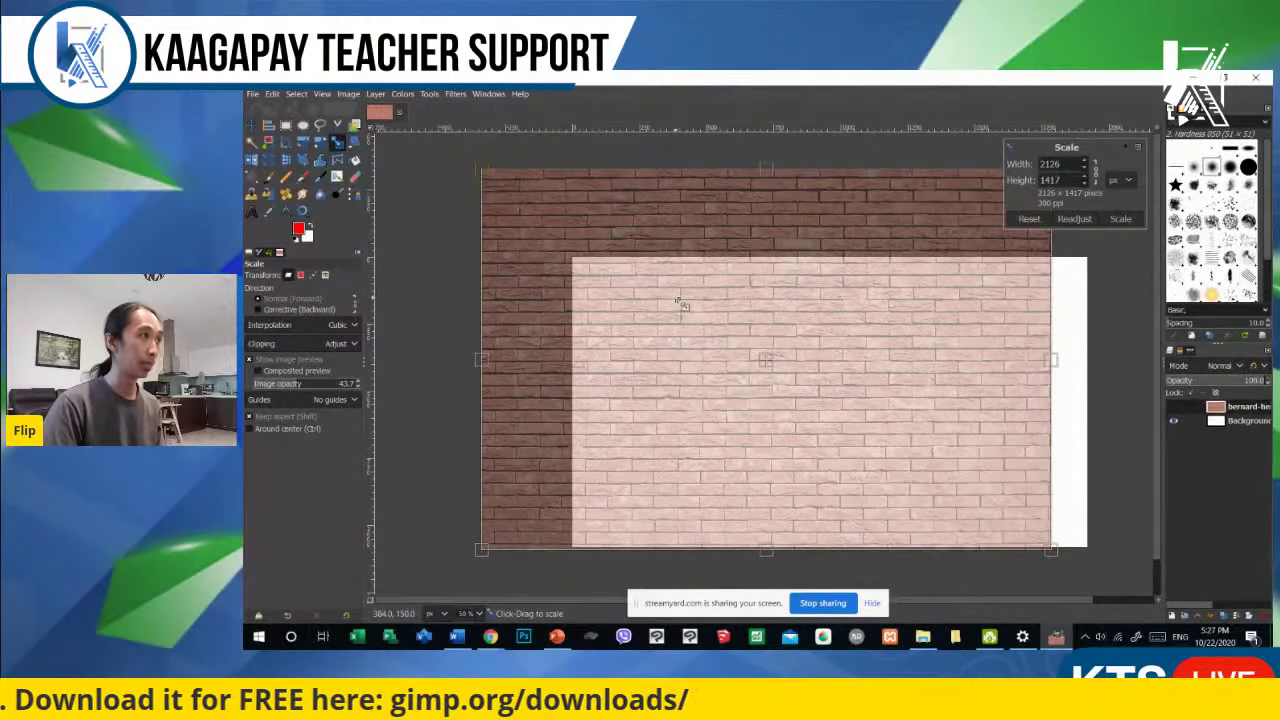
key("Return")
Step: Shift the brick layer up and right to cover the top, leaving a white strip below
key("m")
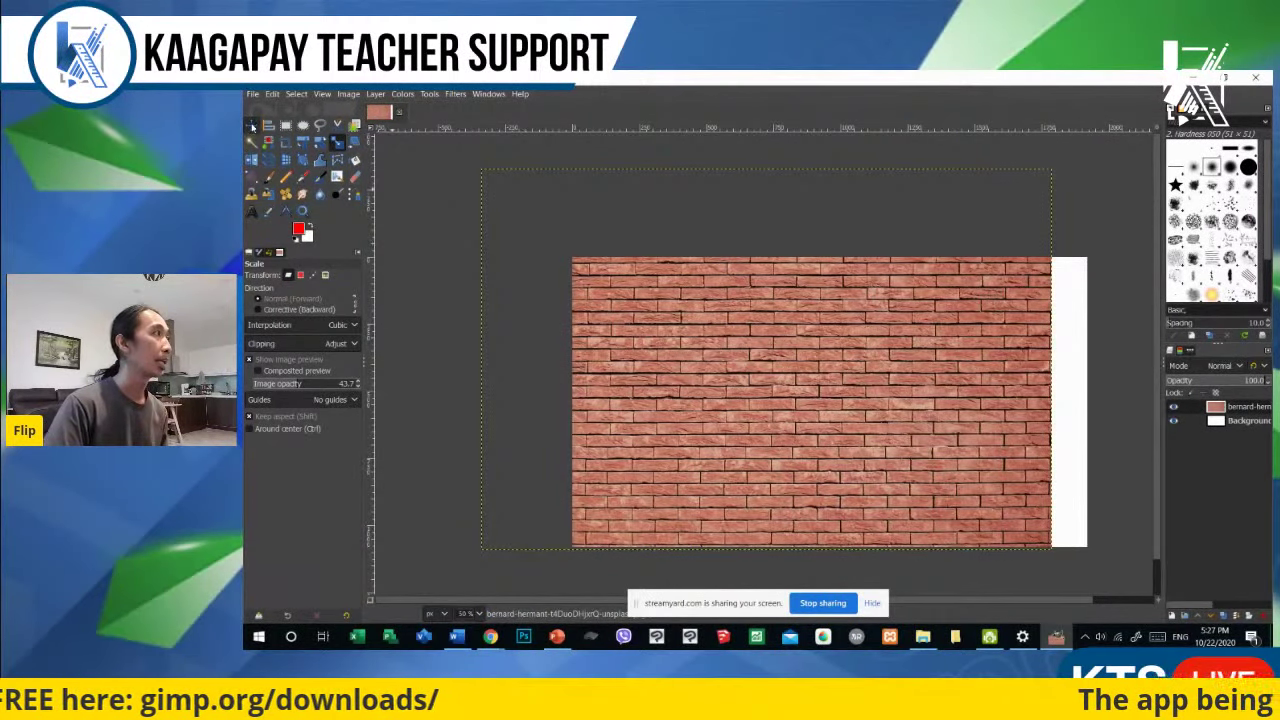
left_click_drag(799, 430, 860, 373)
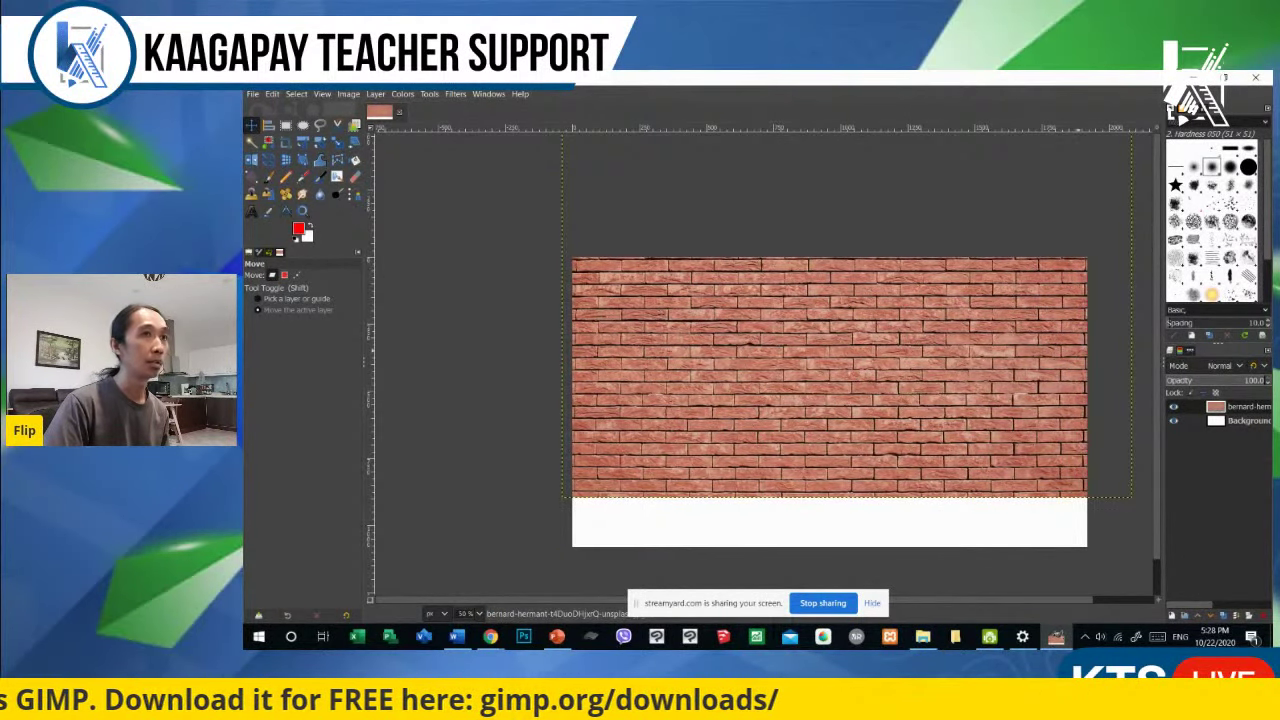
scroll(1153, 432, "down", 1)
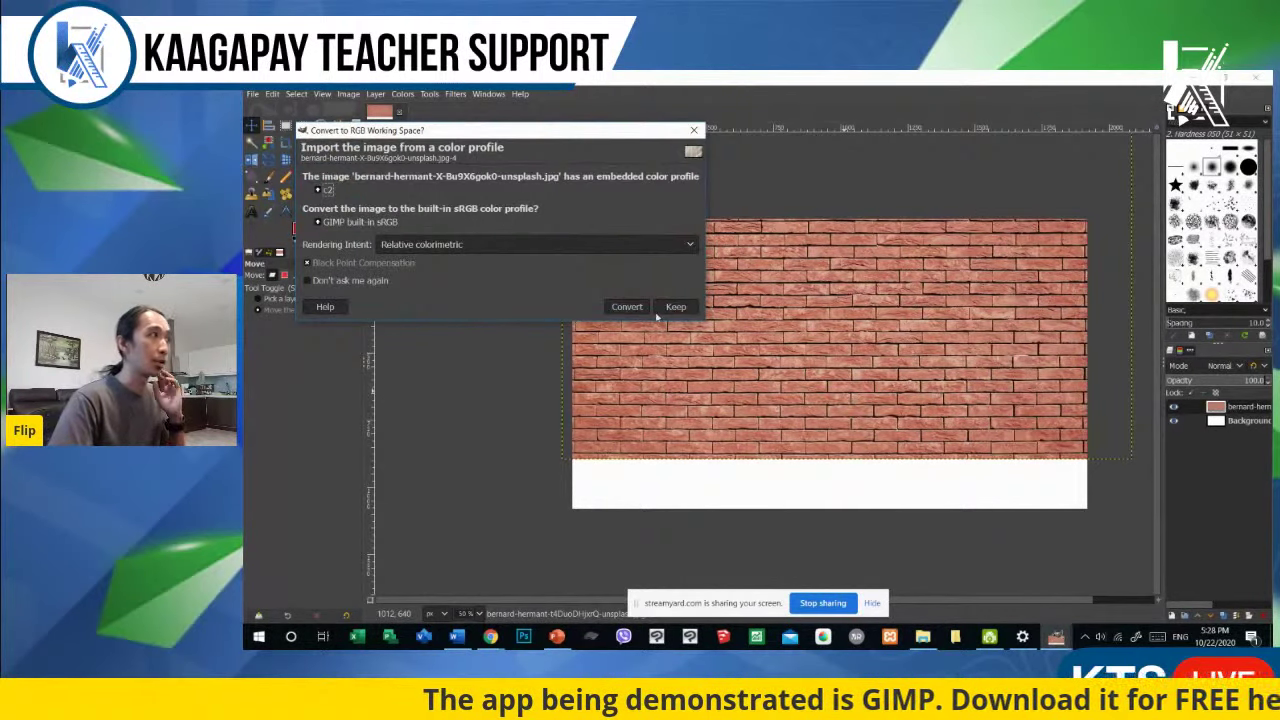
Step: Import the wood planks photo as a layer and scale it to 1837x1225
left_click(627, 306)
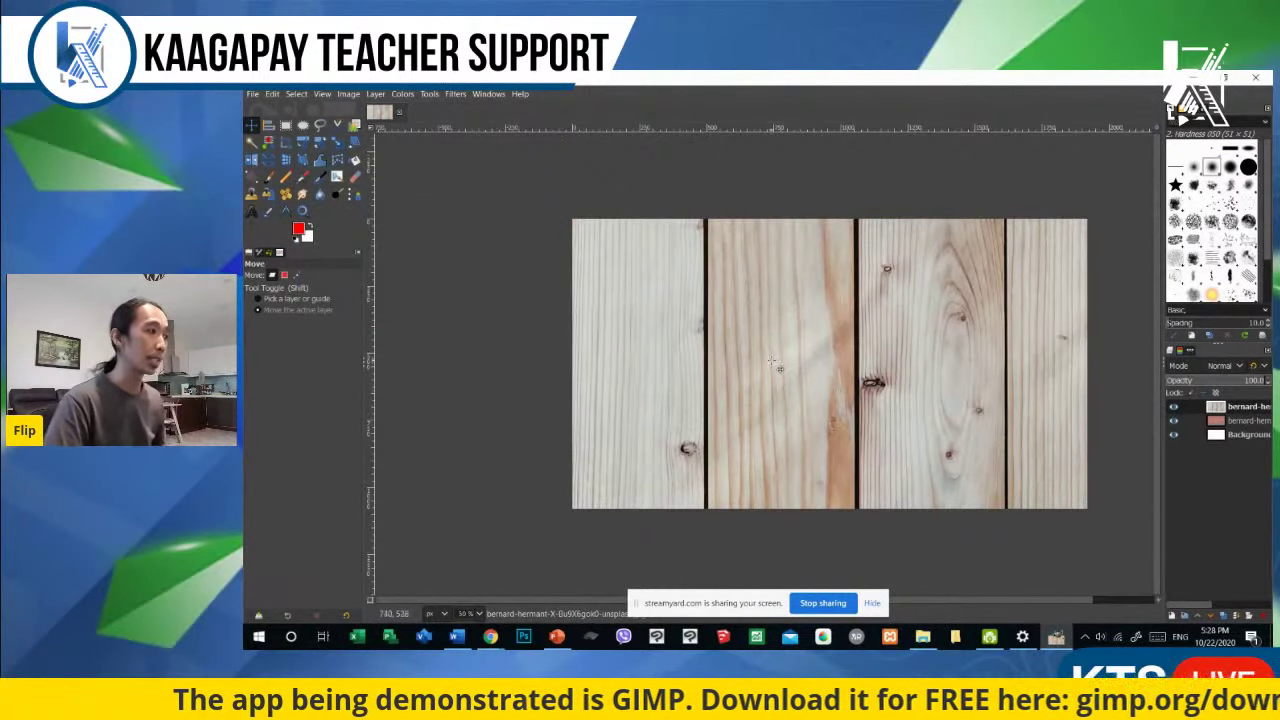
scroll(727, 341, "down", 5)
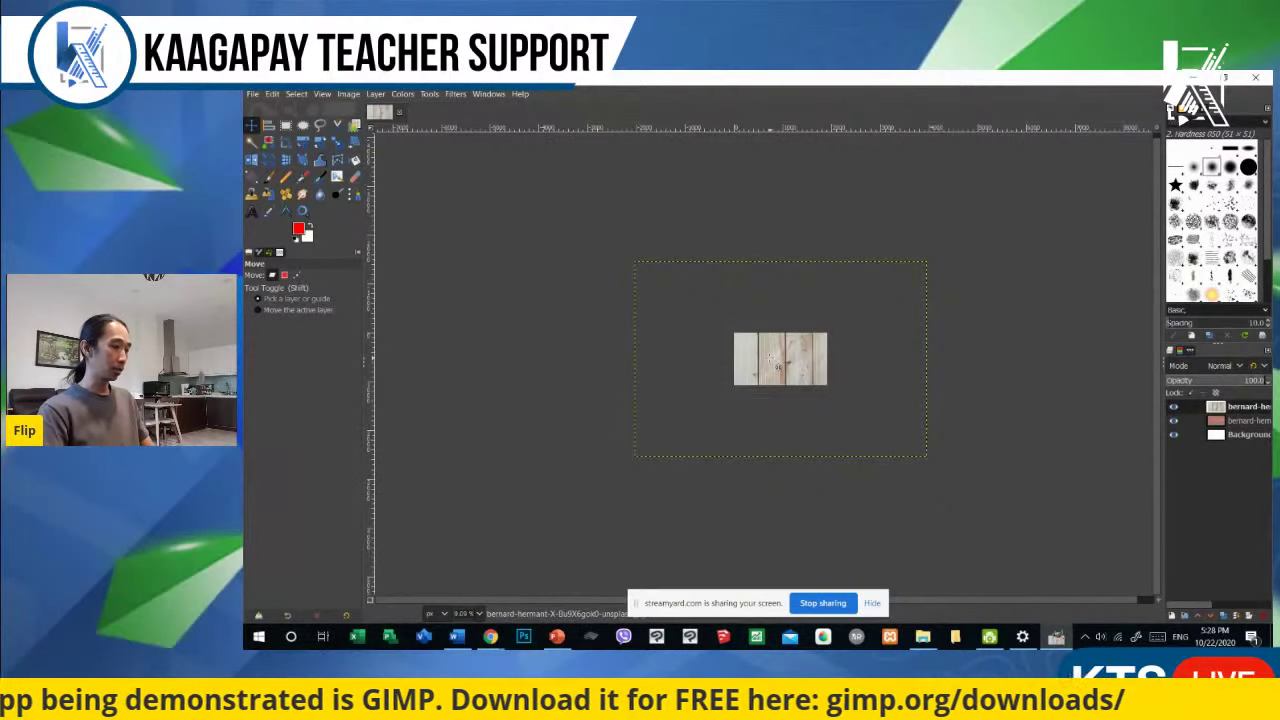
key("shift+s")
left_click(771, 358)
left_click_drag(645, 272, 776, 356)
left_click_drag(932, 462, 872, 421)
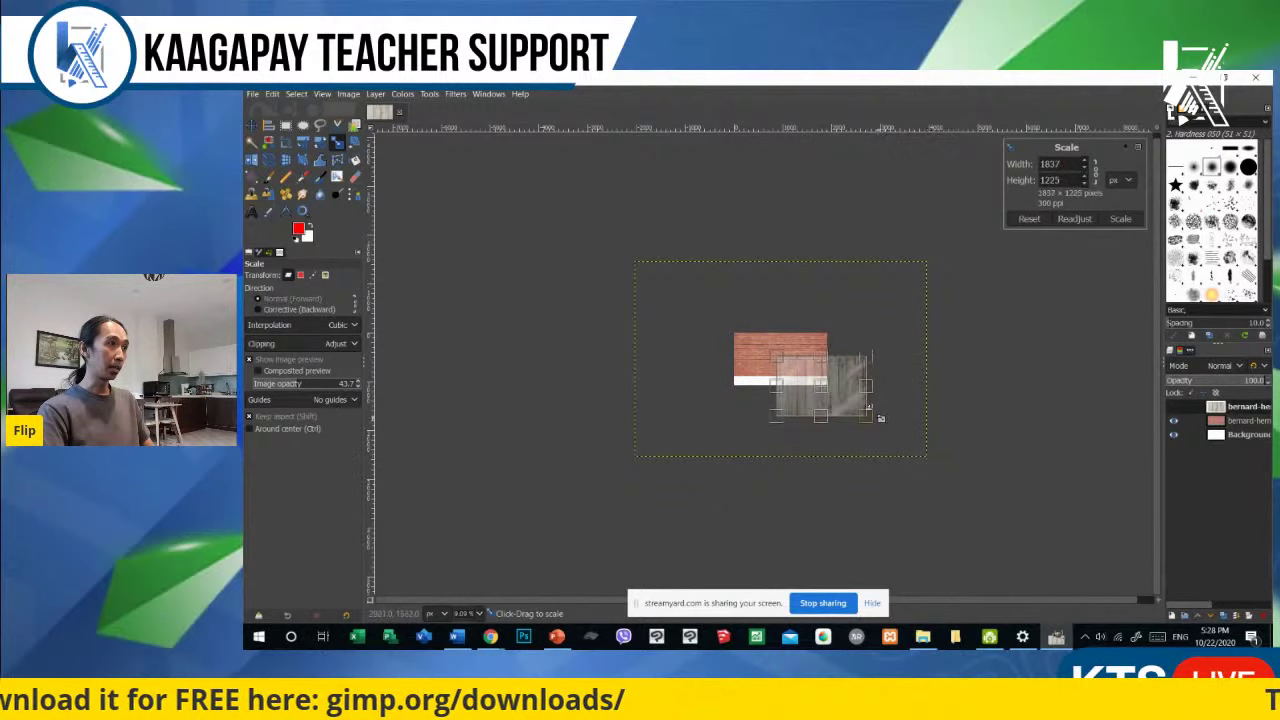
key("Return")
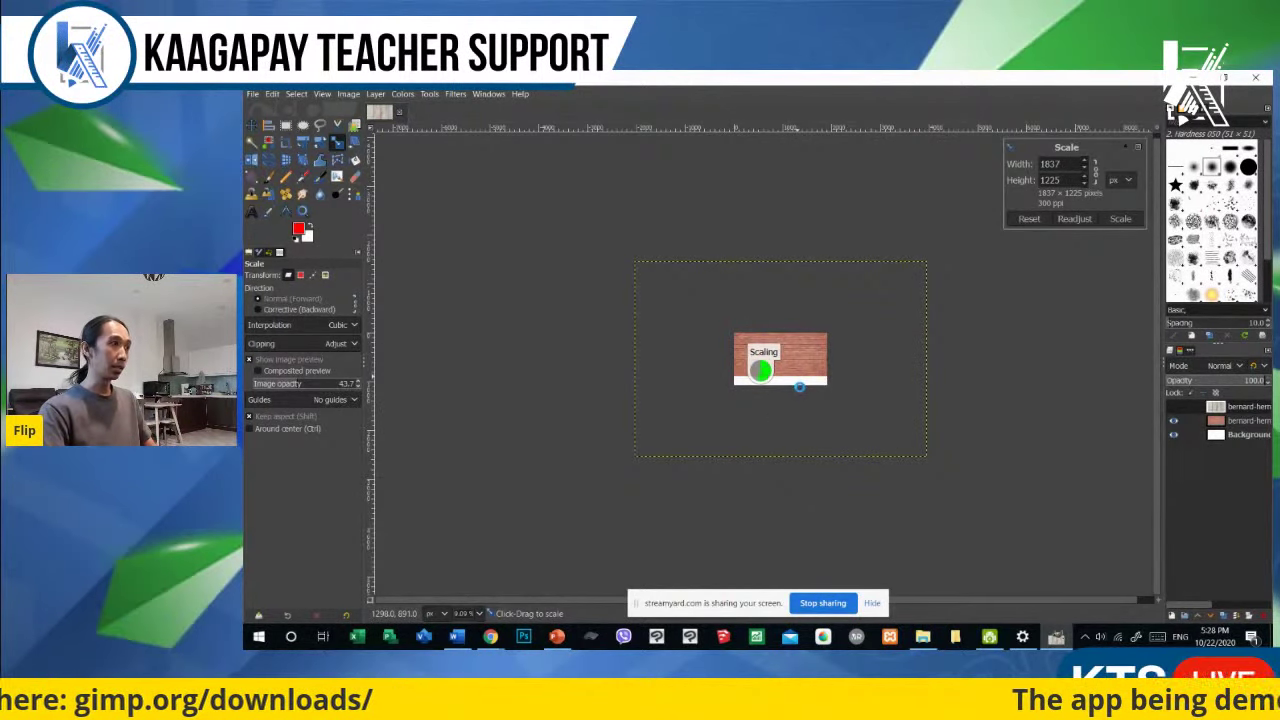
Step: Move the wood layer up and left over the lower part of the brick wall
scroll(800, 388, "up", 3)
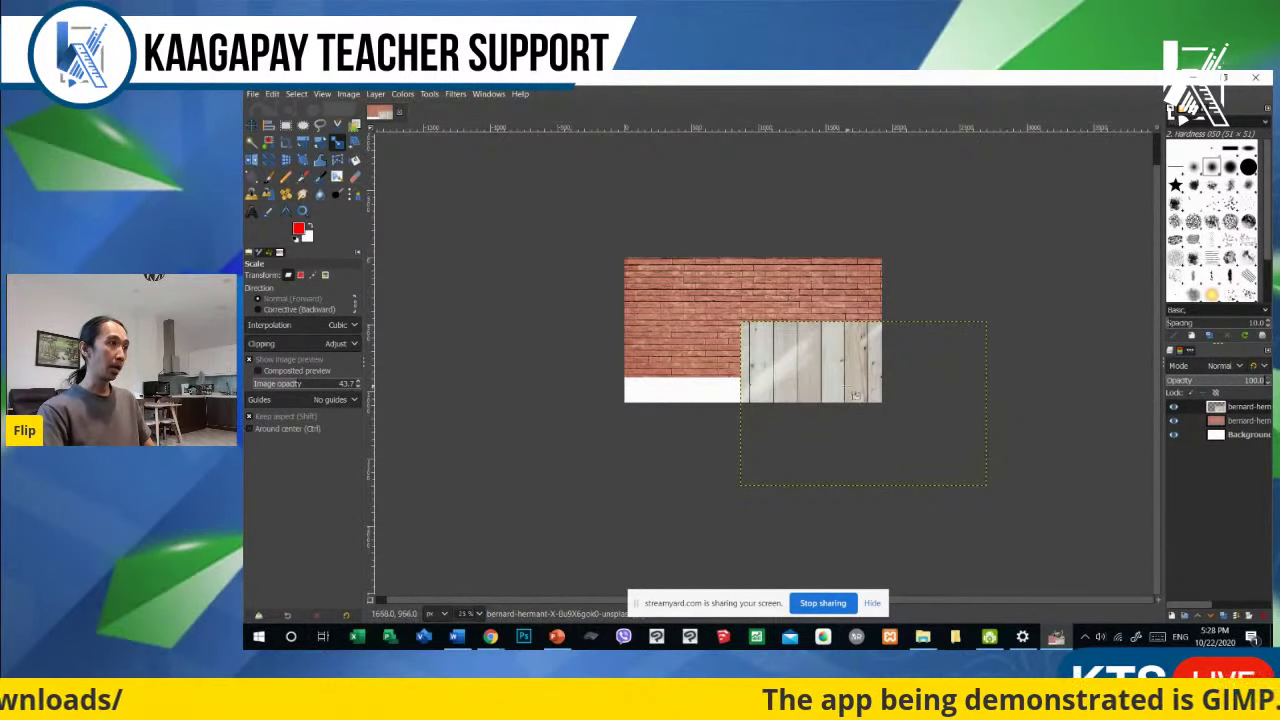
left_click(251, 124)
left_click_drag(840, 346, 684, 348)
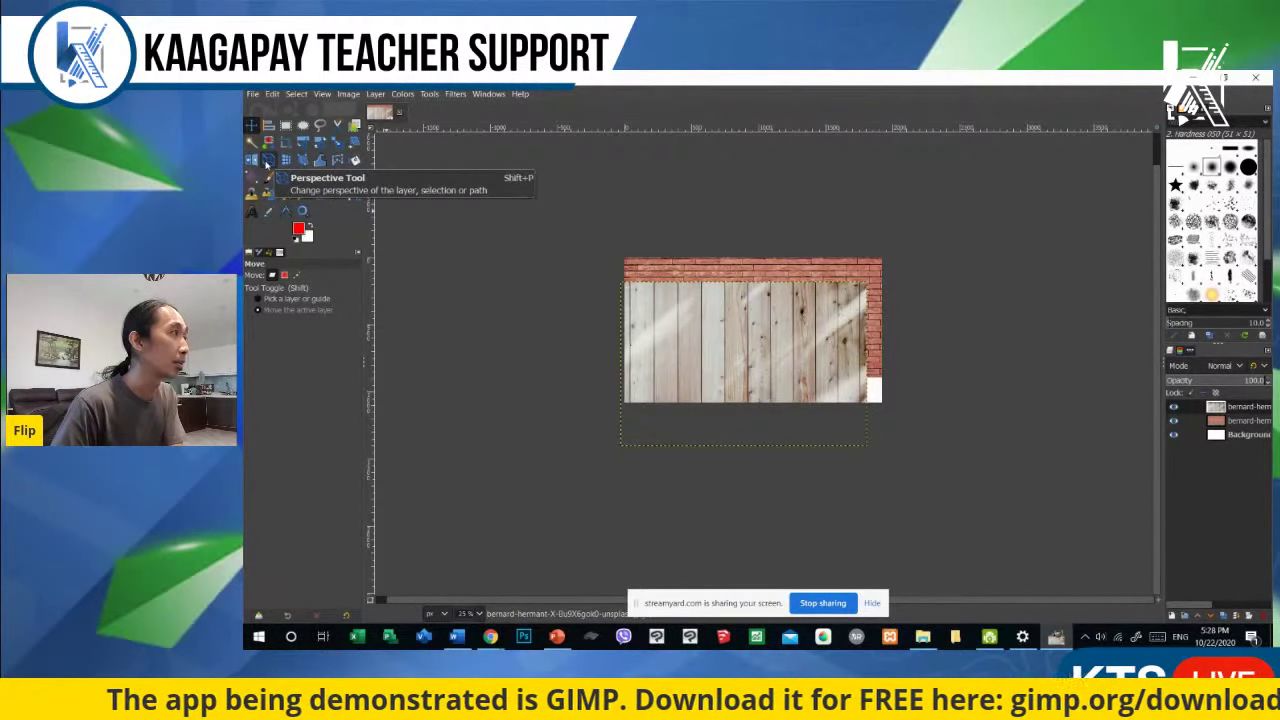
left_click(267, 161)
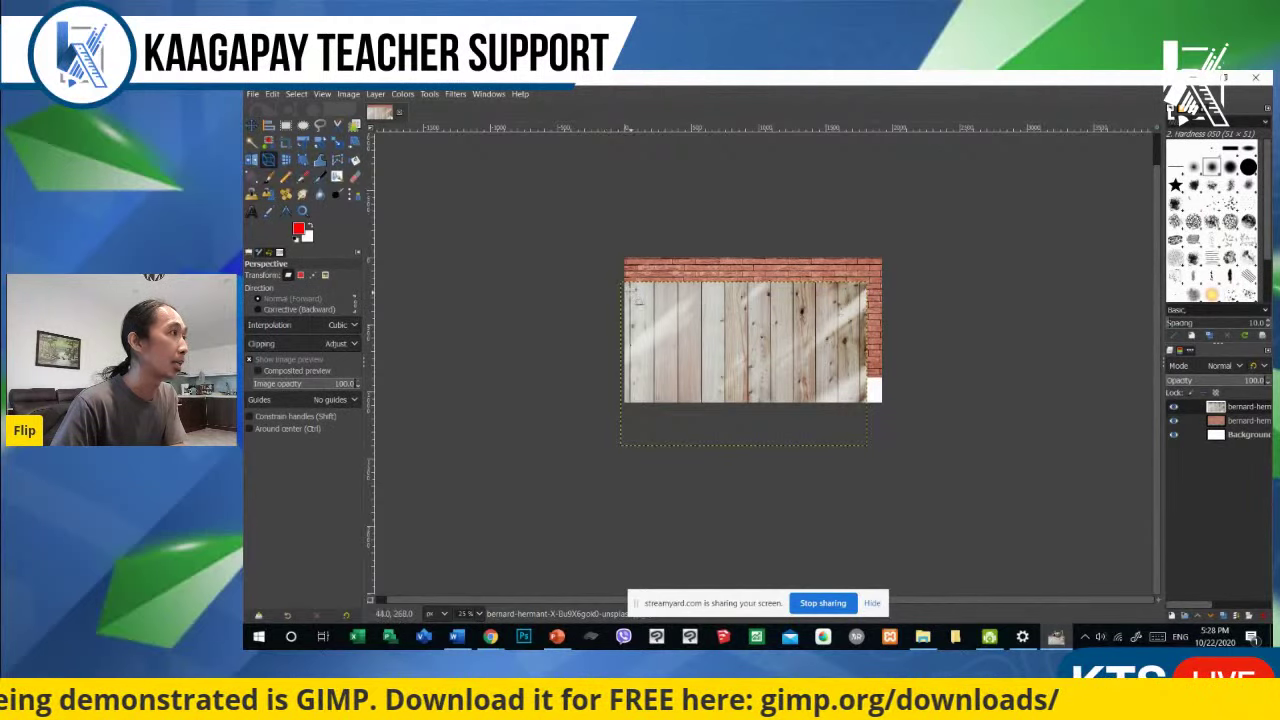
Step: Drag the wood layer's four corners into a widening trapezoid meeting the wall's base, then apply the perspective
left_click_drag(632, 294, 633, 362)
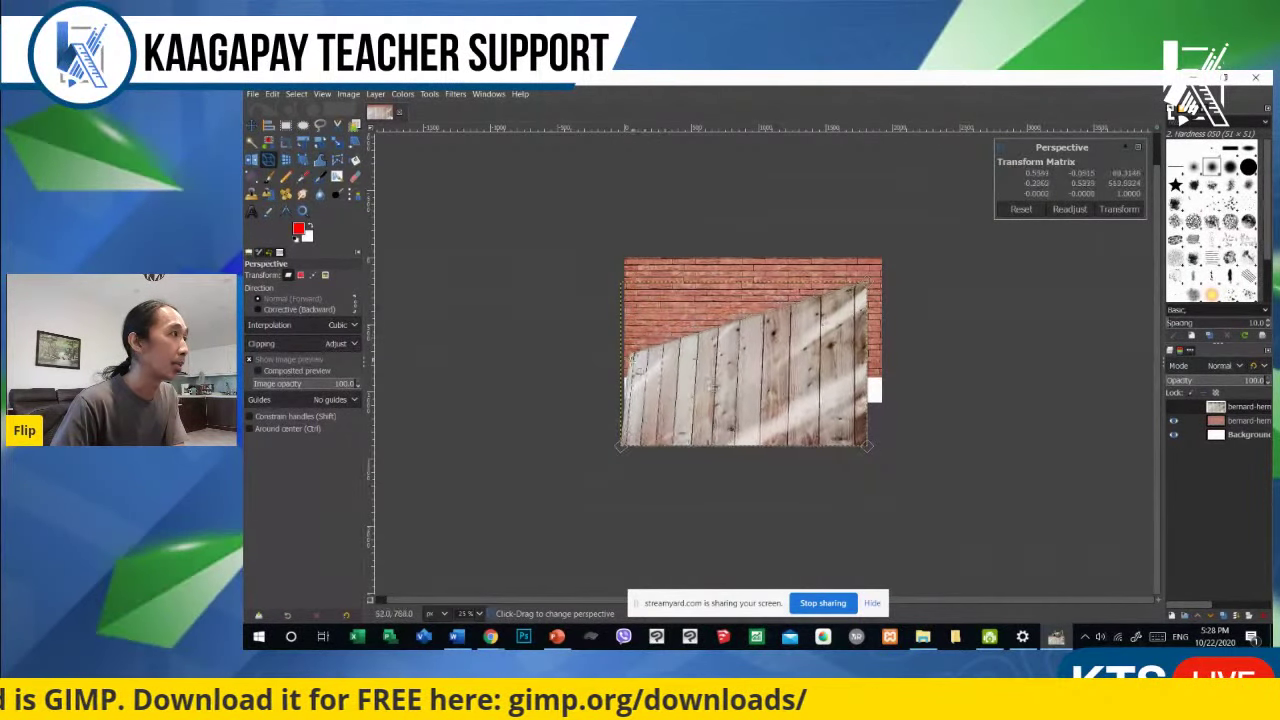
left_click_drag(620, 446, 570, 442)
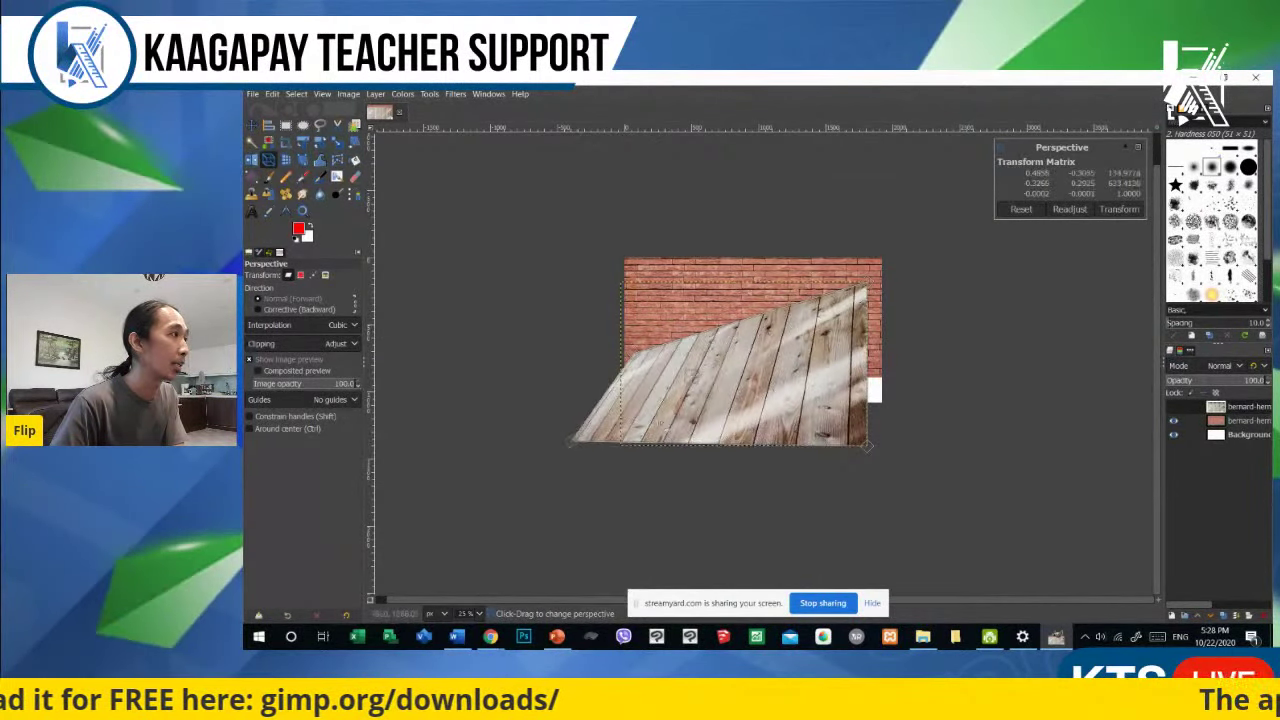
left_click_drag(870, 377, 879, 384)
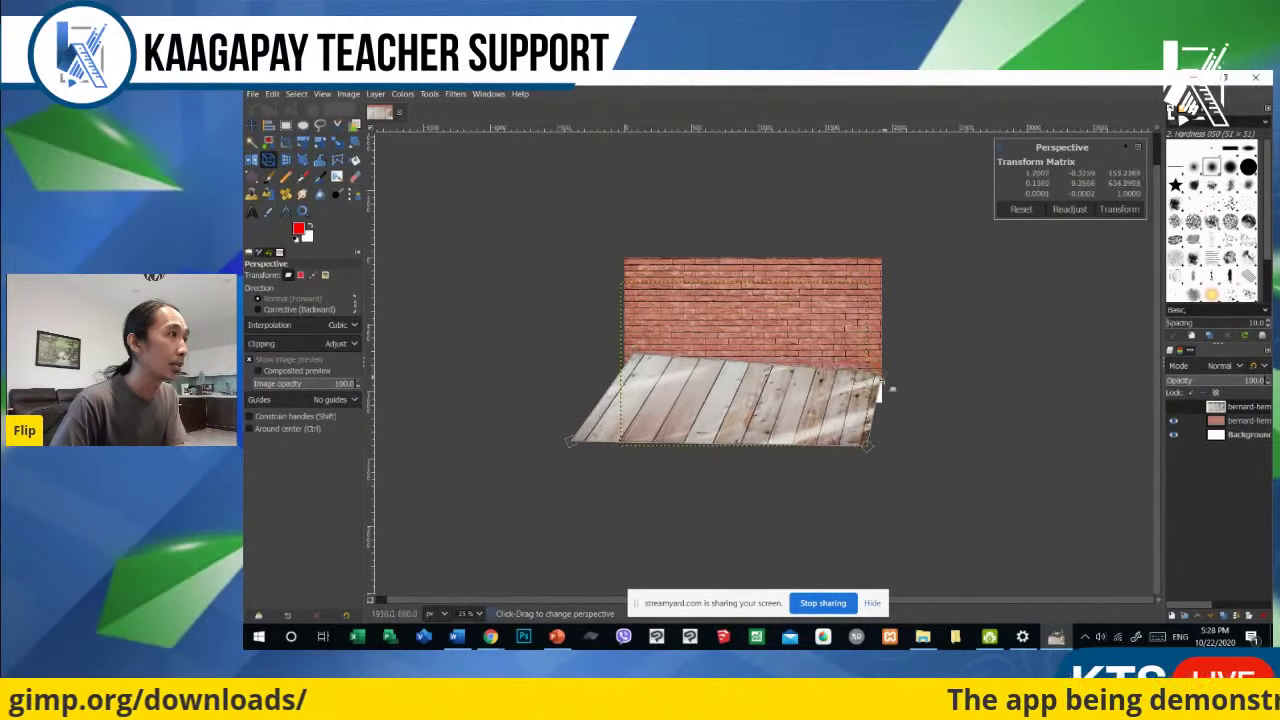
left_click_drag(622, 356, 622, 378)
left_click_drag(870, 462, 991, 458)
left_click_drag(574, 448, 508, 441)
left_click_drag(991, 460, 999, 438)
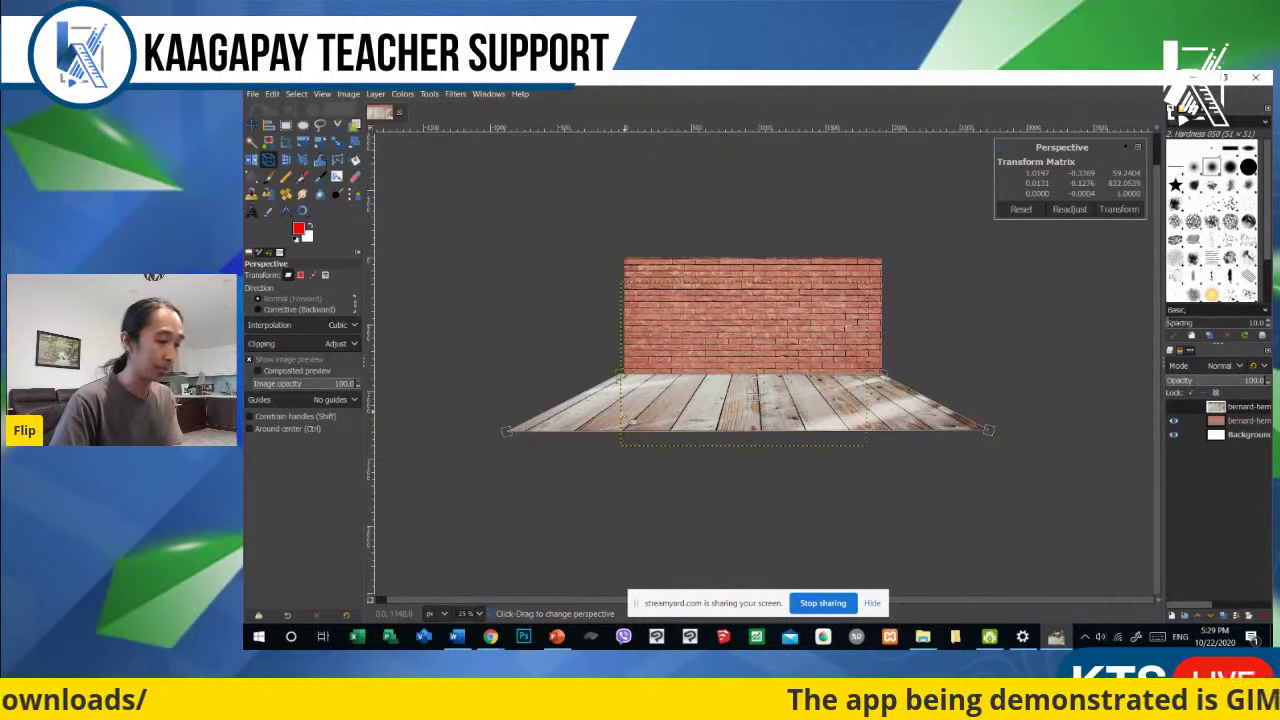
key("Return")
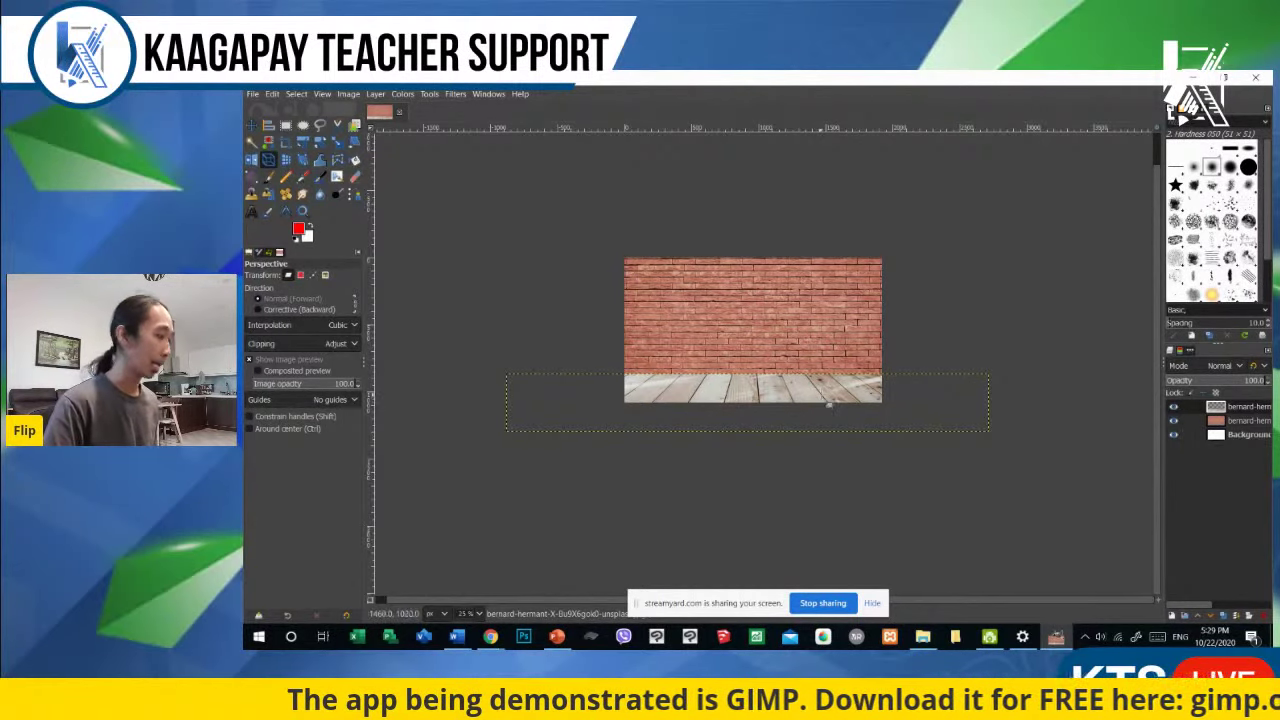
scroll(829, 403, "up", 2)
scroll(499, 395, "up", 1)
scroll(570, 410, "down", 2)
scroll(605, 255, "up", 2)
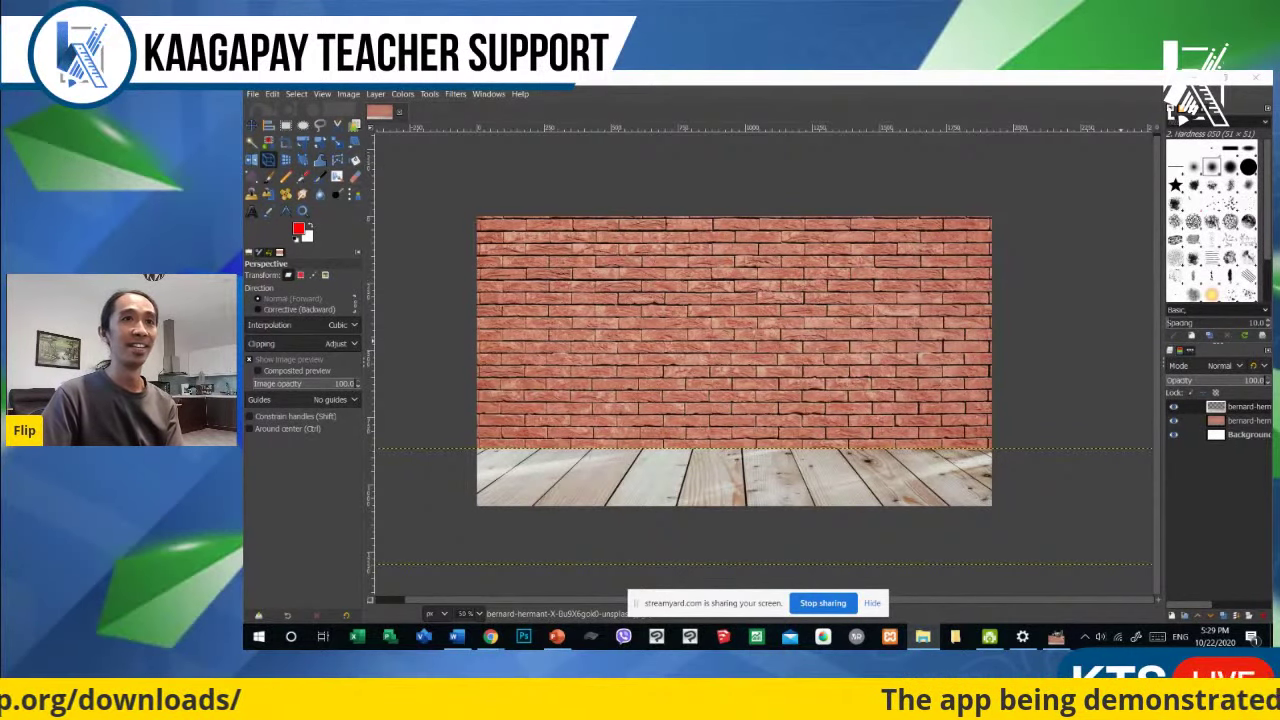
Step: Drop the kitten photo onto the canvas and convert it into a new layer
left_click_drag(720, 388, 718, 396)
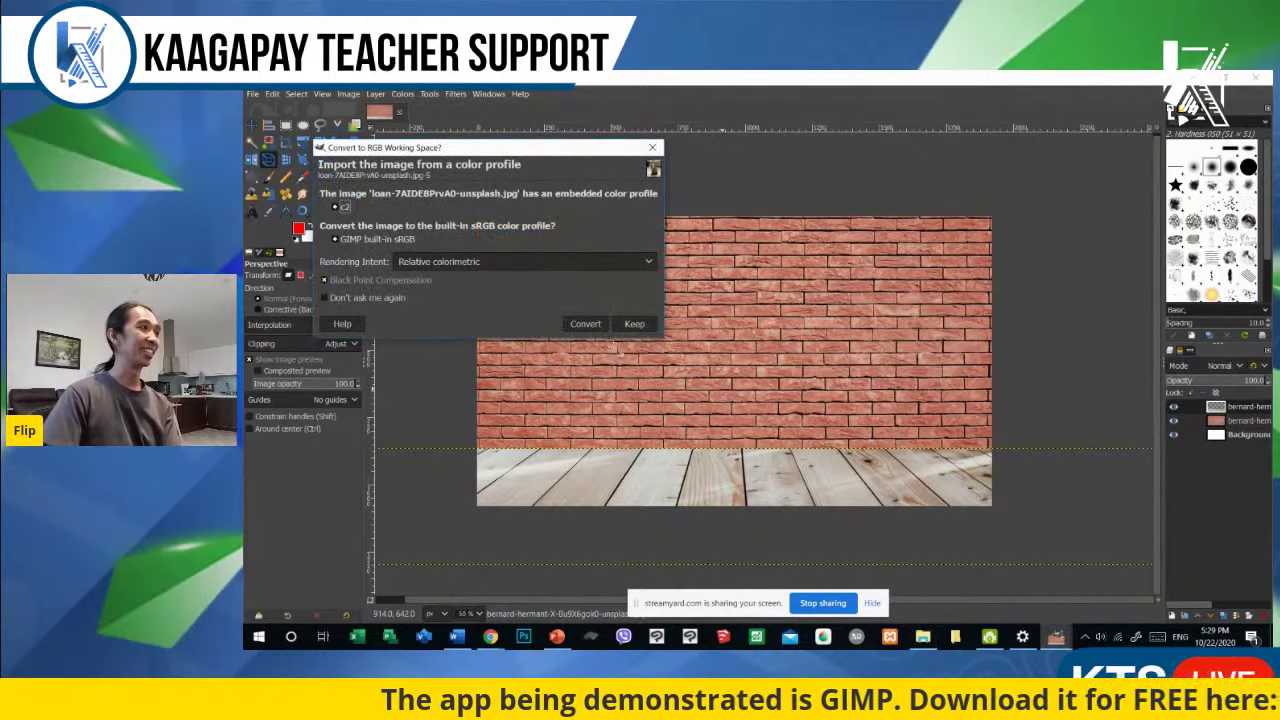
left_click(586, 324)
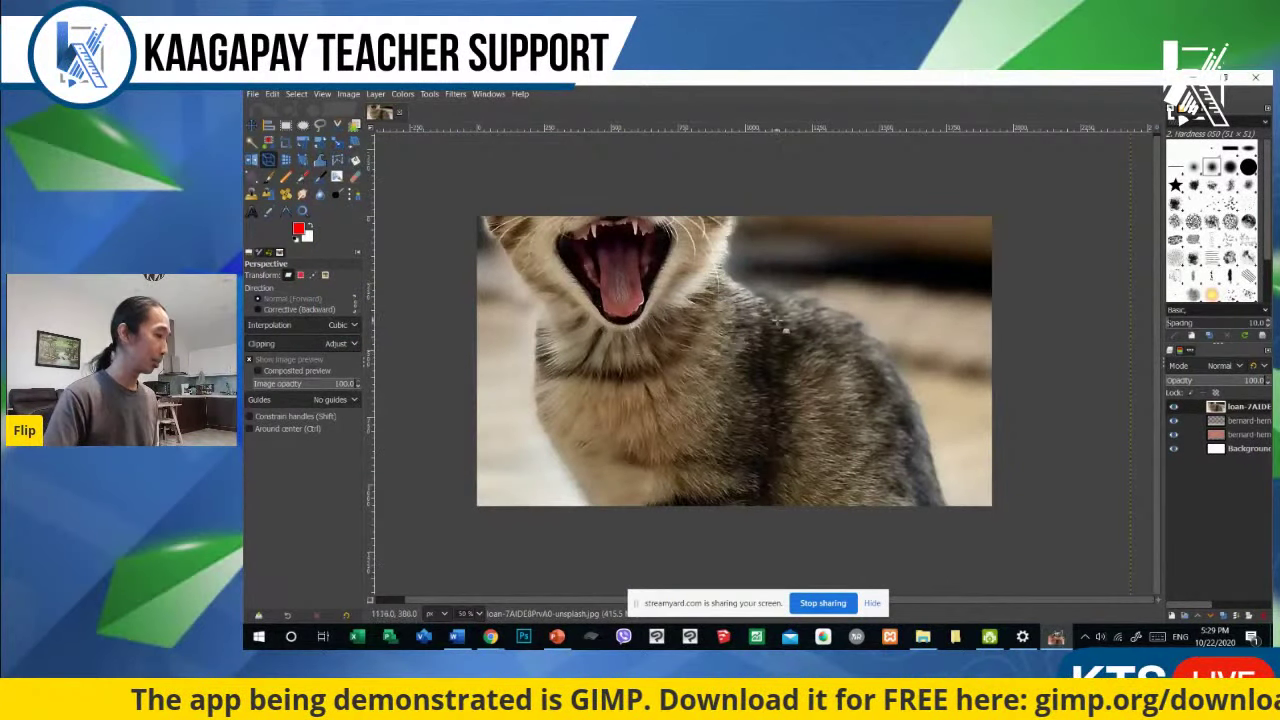
scroll(641, 354, "down", 7)
scroll(783, 311, "up", 2)
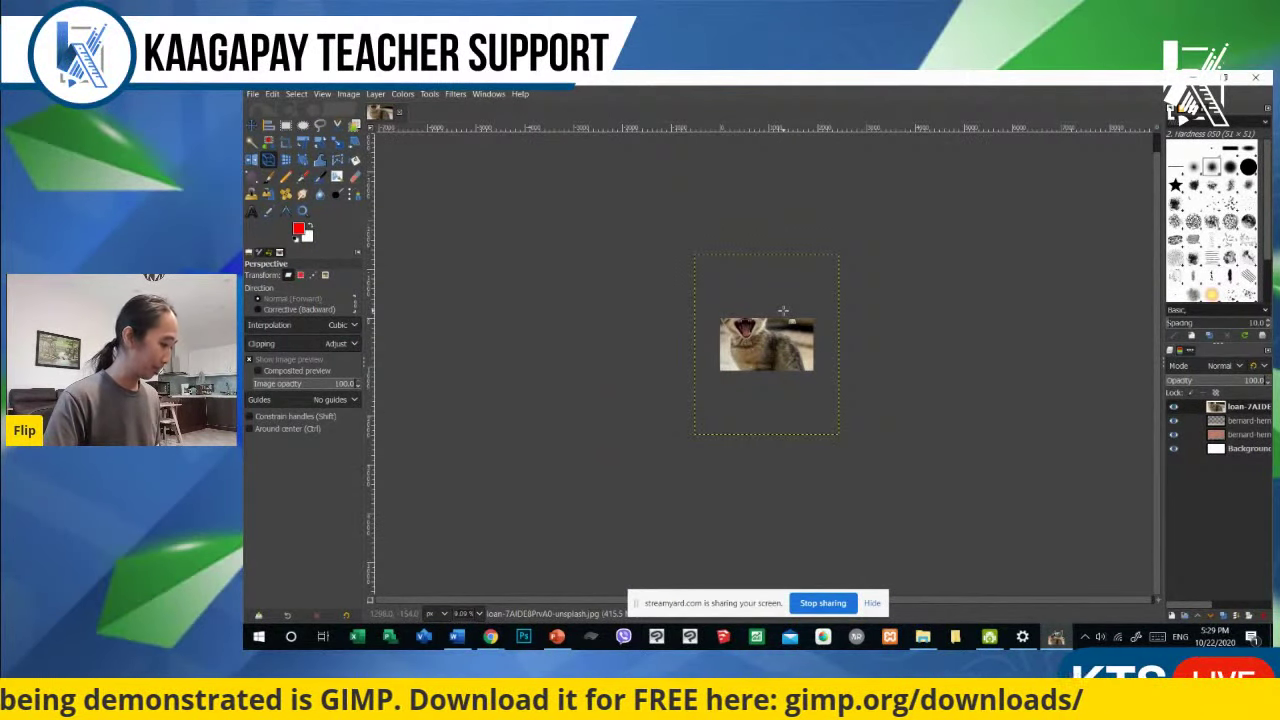
Step: Scale the kitten layer down to about 739 x 924 pixels
key("shift+s")
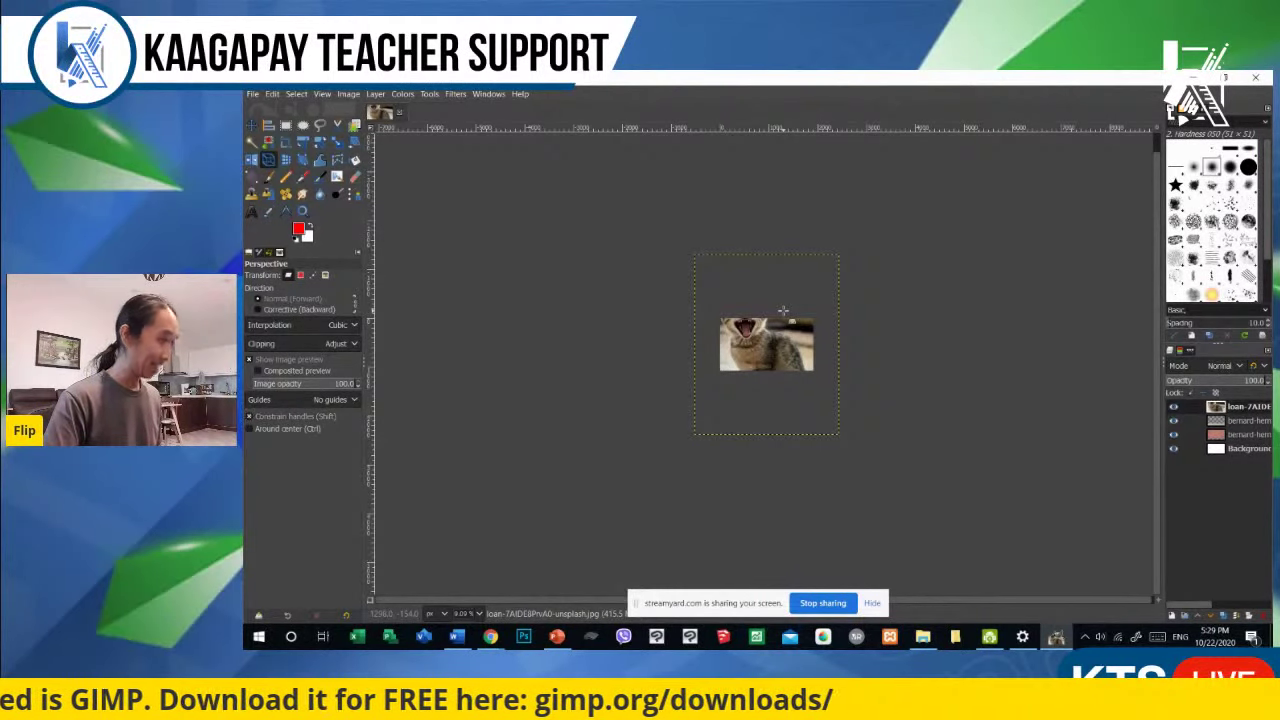
left_click(783, 311)
left_click_drag(716, 268, 820, 394)
scroll(815, 392, "up", 4)
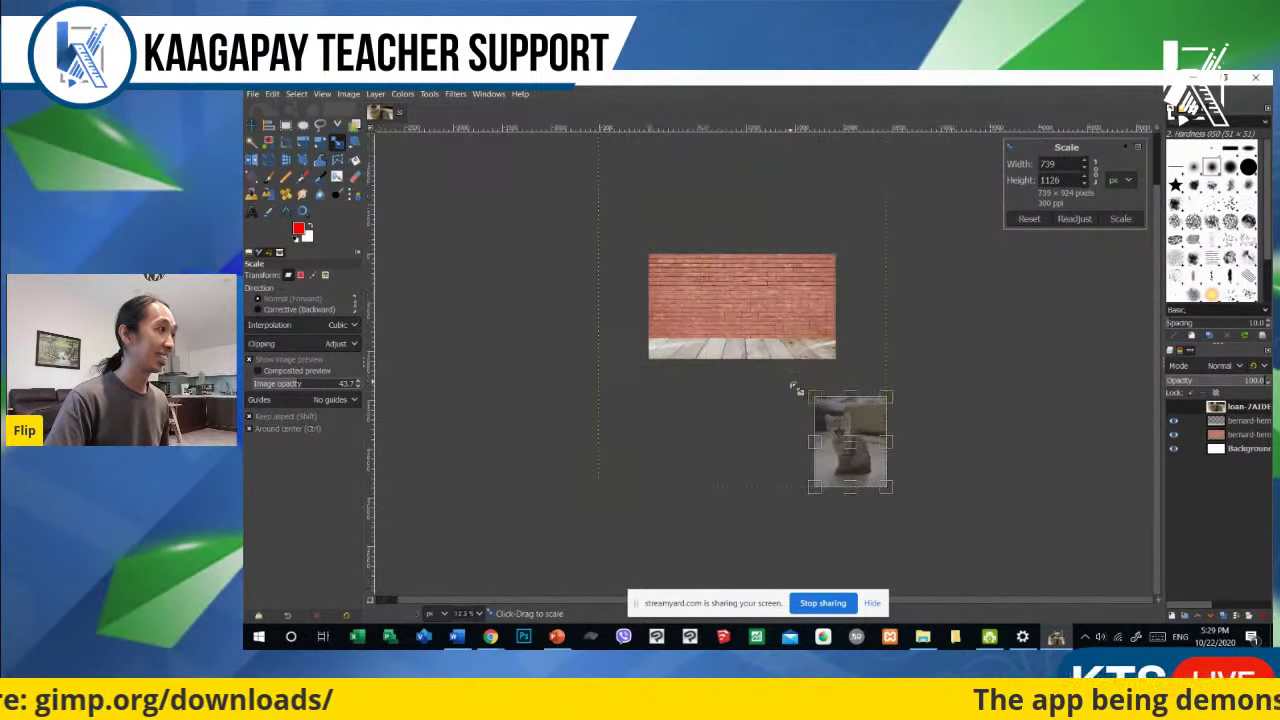
scroll(875, 445, "down", 2)
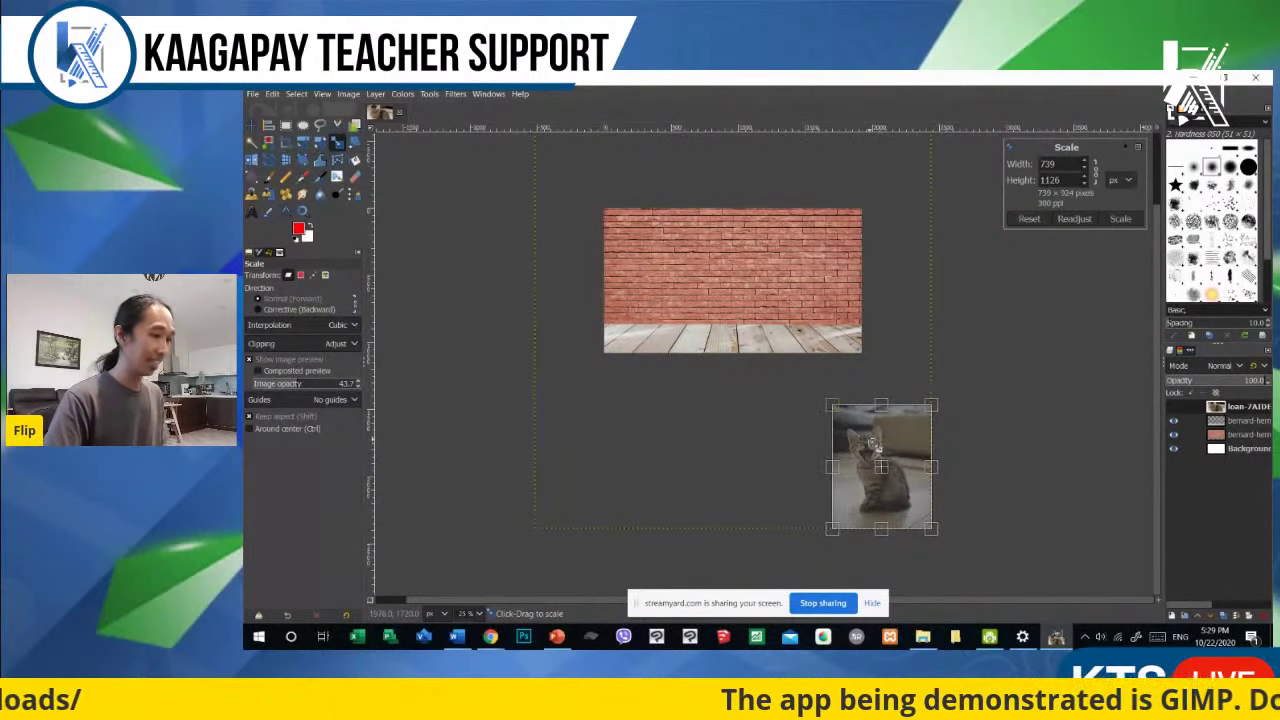
key("Return")
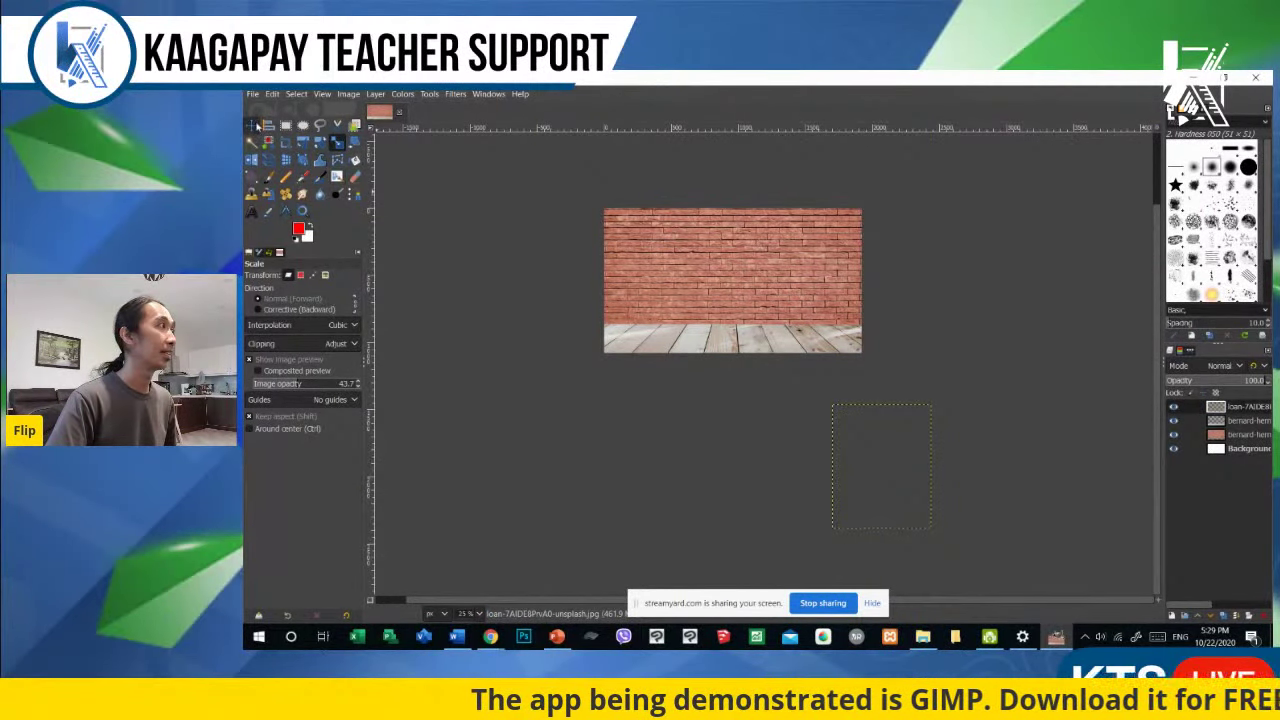
left_click(252, 128)
Step: Move the kitten layer onto the right side of the brick wall
left_click_drag(877, 460, 806, 296)
scroll(806, 296, "up", 3)
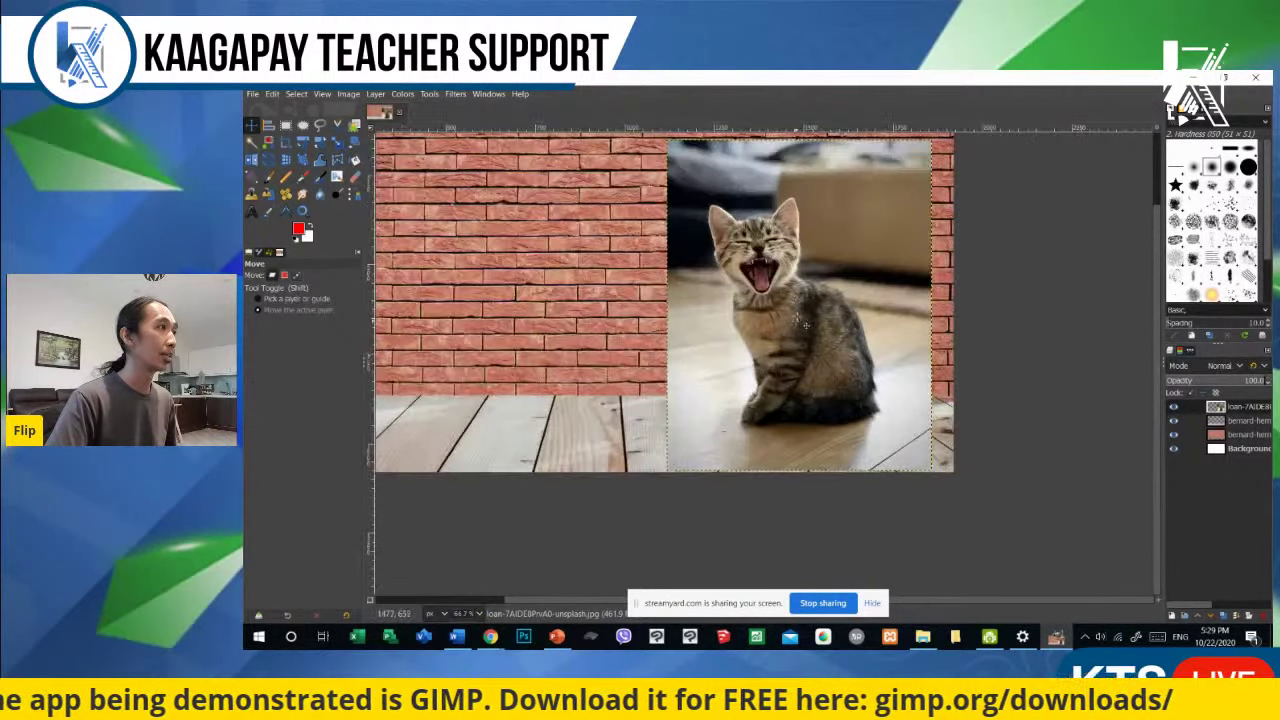
left_click_drag(800, 314, 785, 308)
scroll(785, 308, "down", 3)
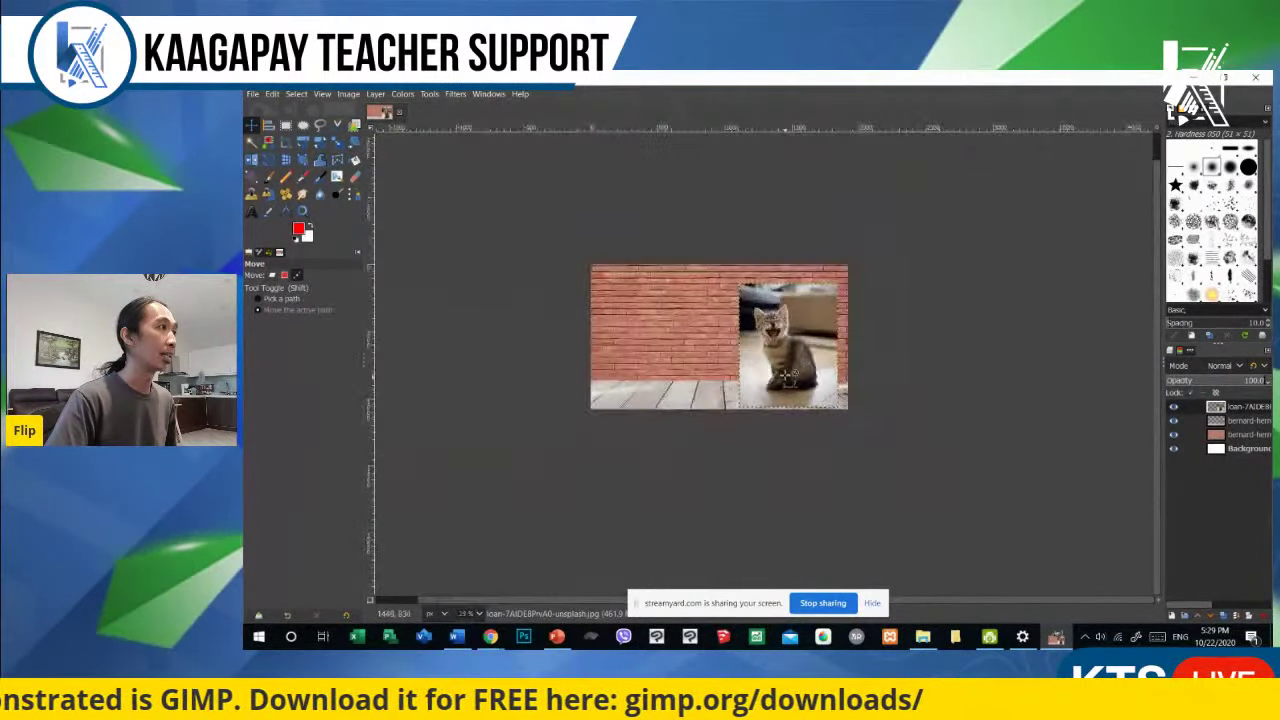
scroll(775, 305, "up", 2)
scroll(822, 385, "up", 2)
scroll(822, 385, "down", 2)
scroll(822, 388, "up", 2)
Step: Enlarge the kitten layer slightly toward the upper left
key("shift+s")
left_click(819, 383)
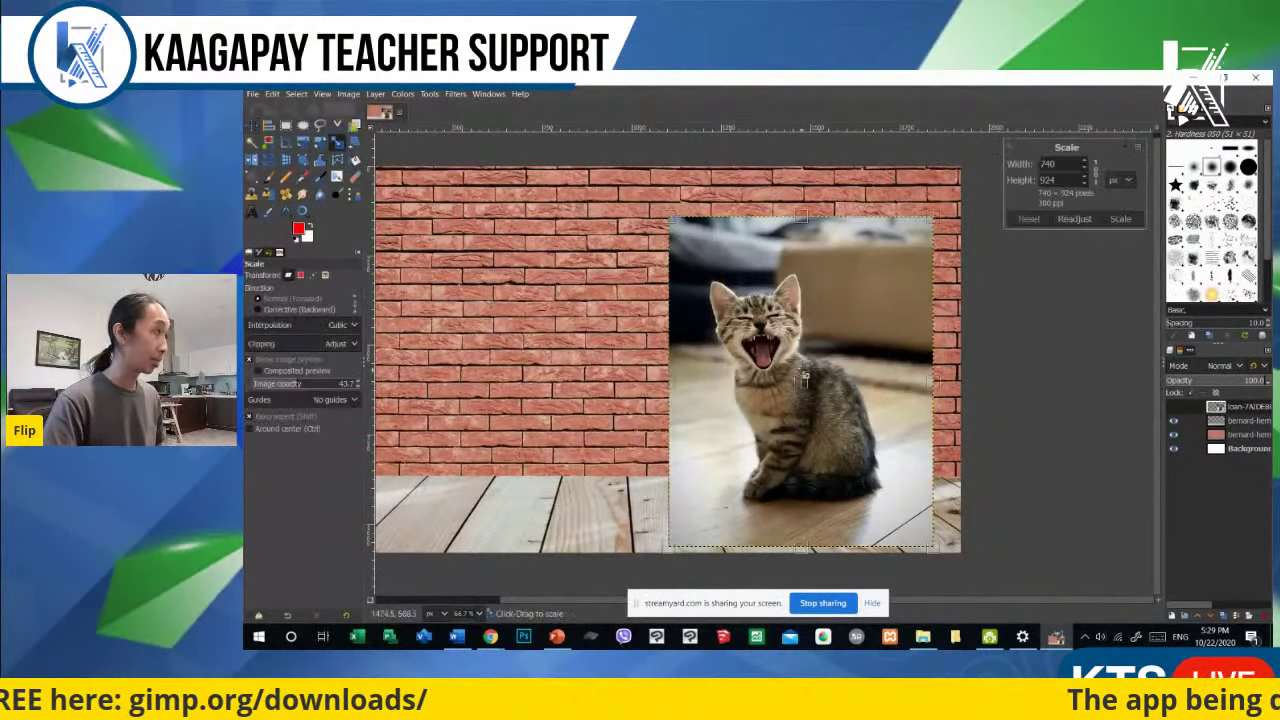
left_click_drag(677, 230, 642, 184)
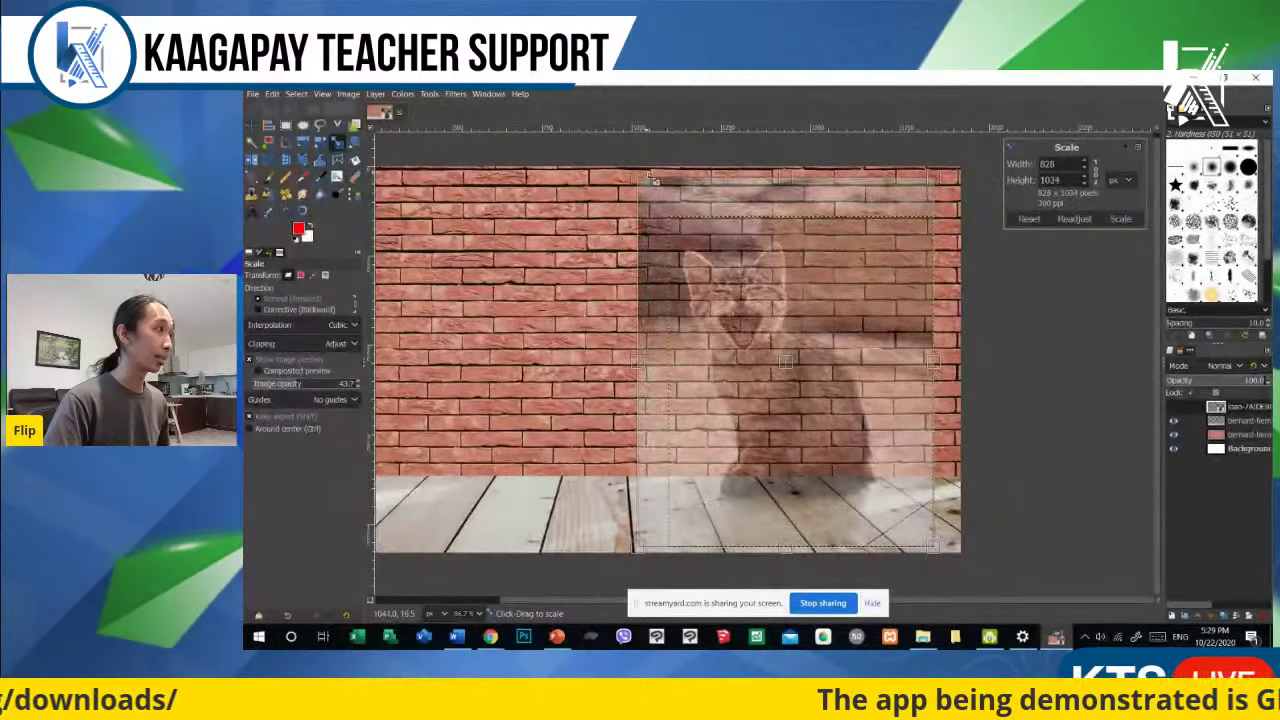
key("m")
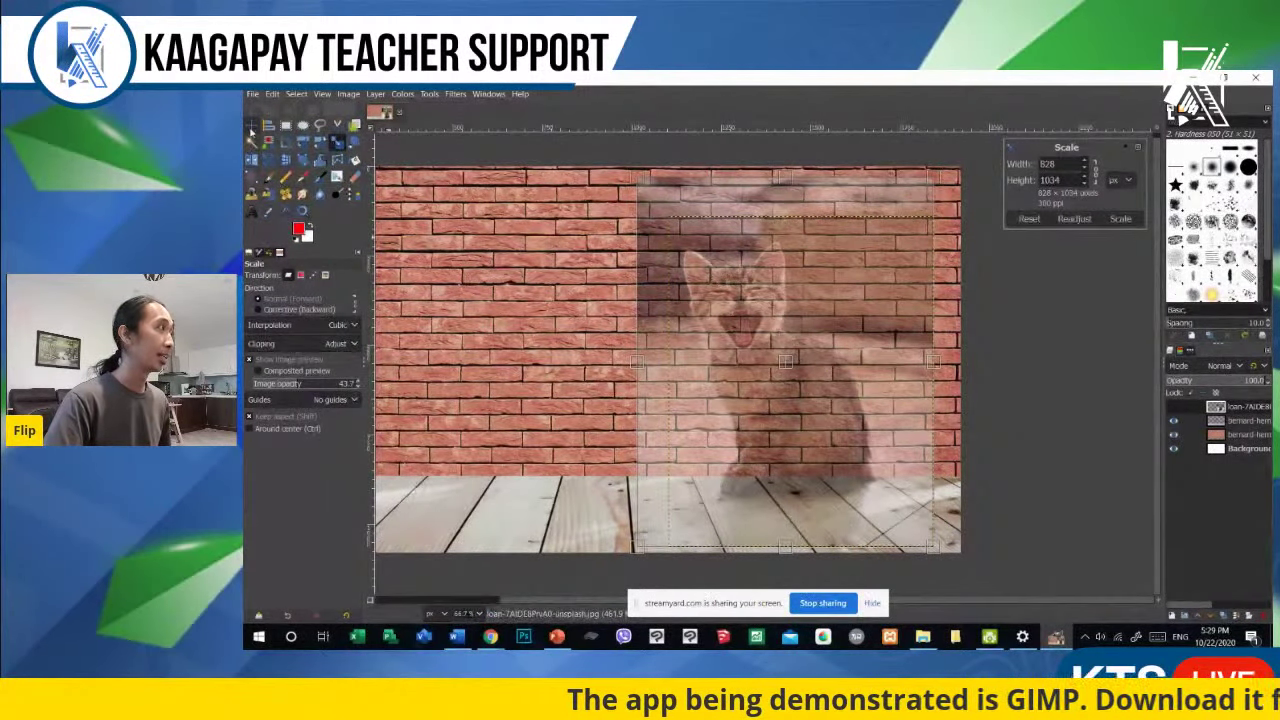
Step: Nudge the kitten photo slightly right and down into position
left_click_drag(752, 396, 764, 398)
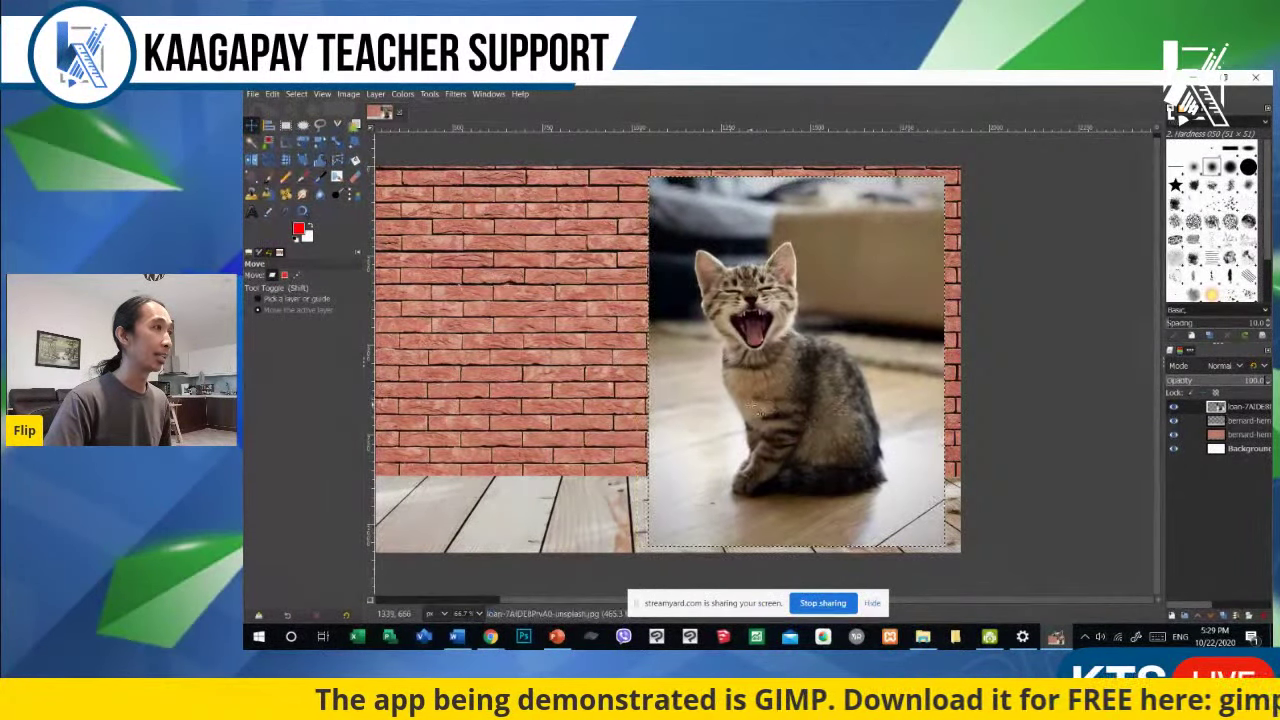
scroll(838, 421, "down", 2)
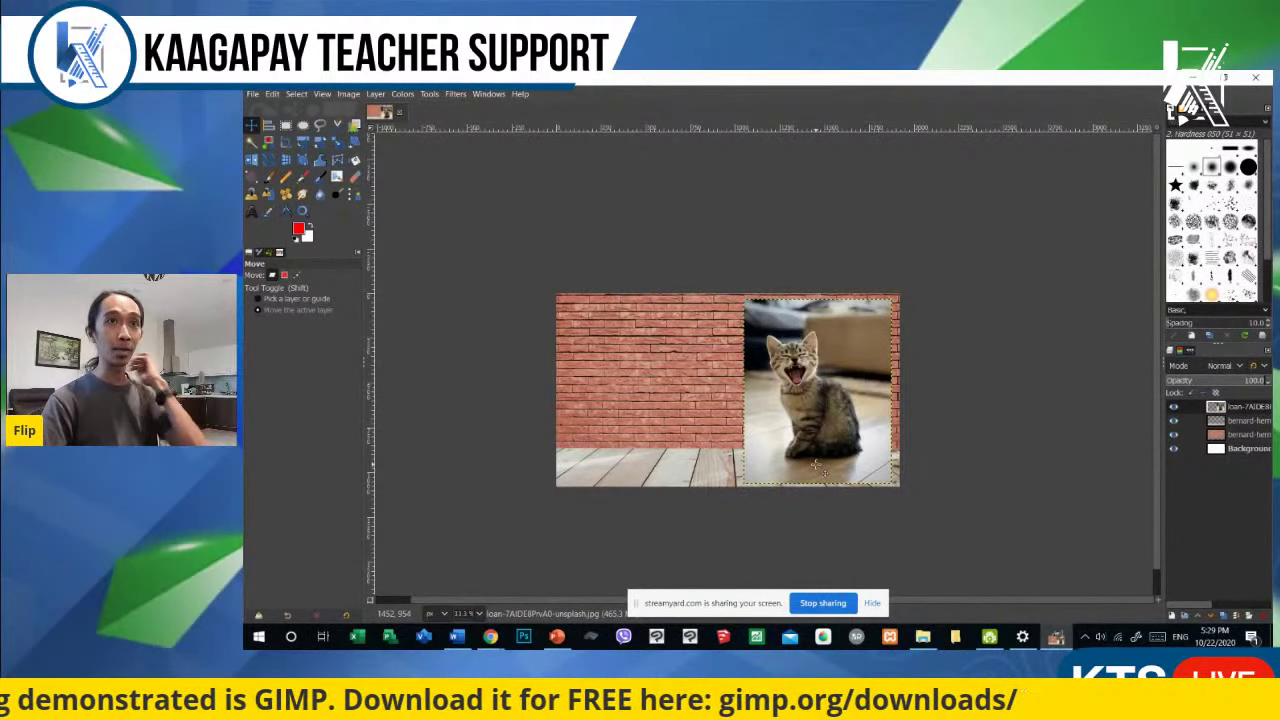
scroll(846, 366, "up", 3)
scroll(750, 312, "up", 3)
scroll(745, 314, "down", 5)
scroll(728, 400, "up", 1)
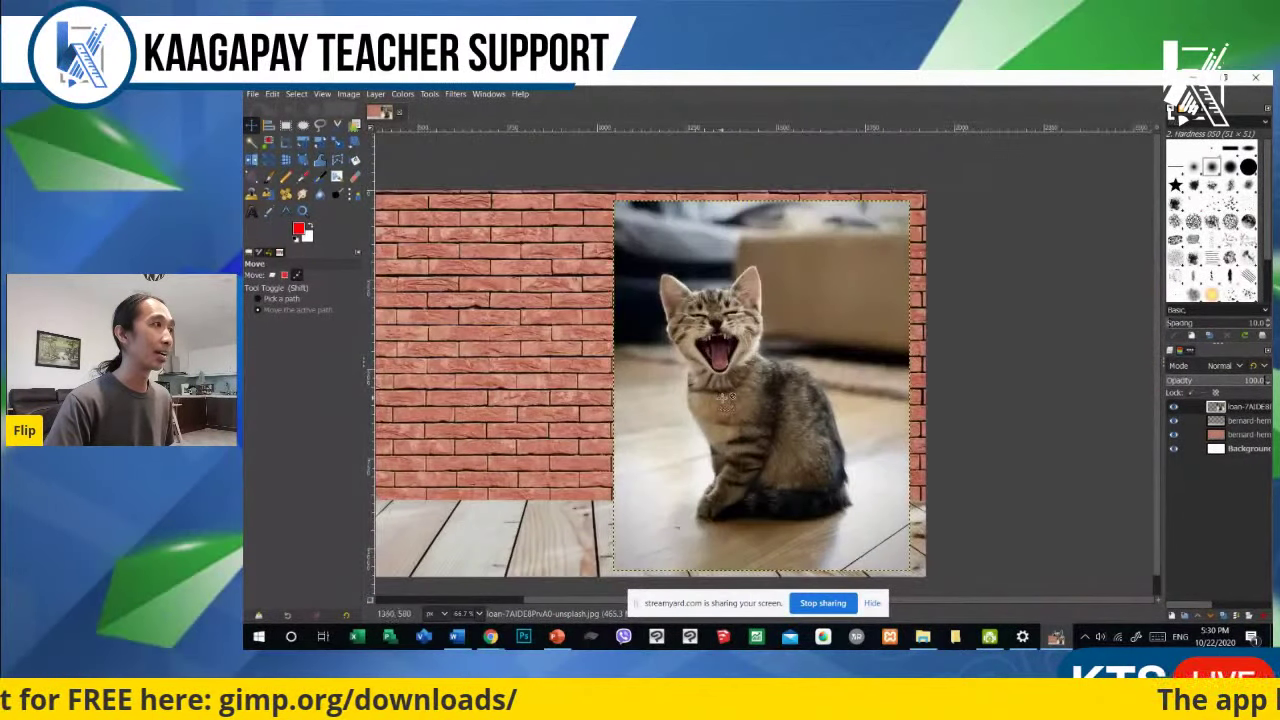
key("m")
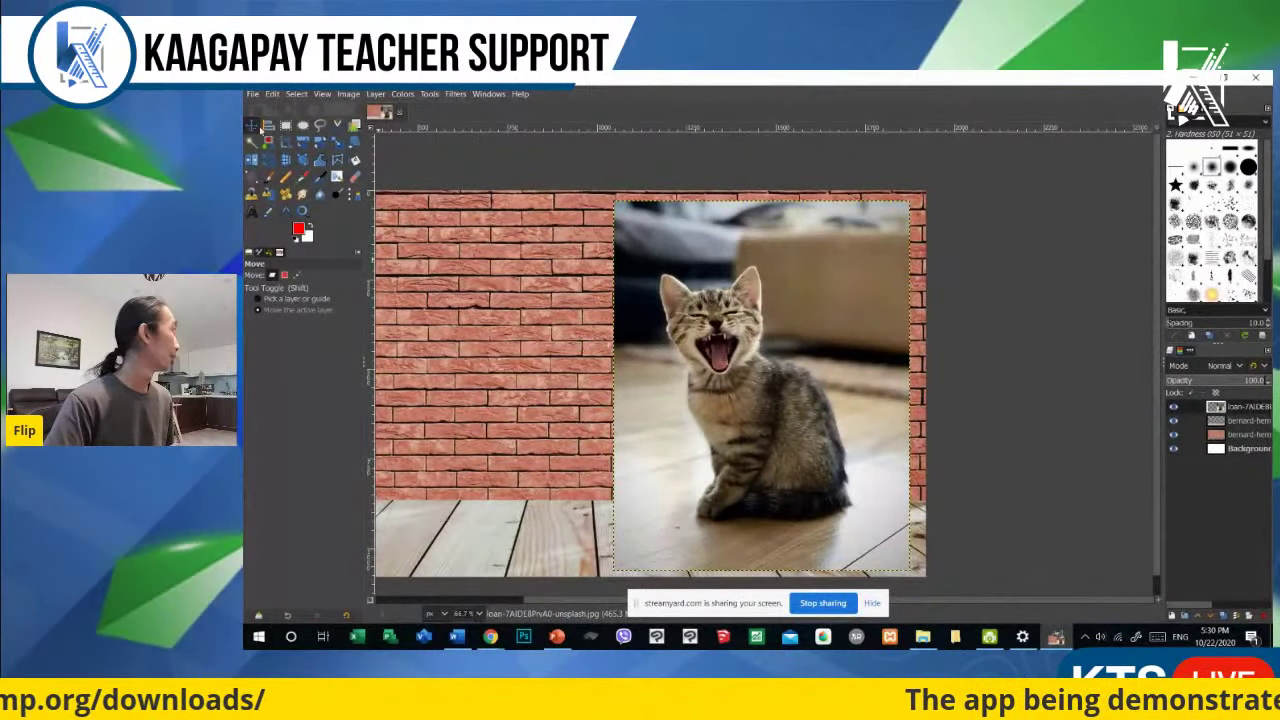
mouse_move(787, 383)
left_mouse_down()
mouse_move(808, 463)
mouse_move(791, 388)
left_mouse_up()
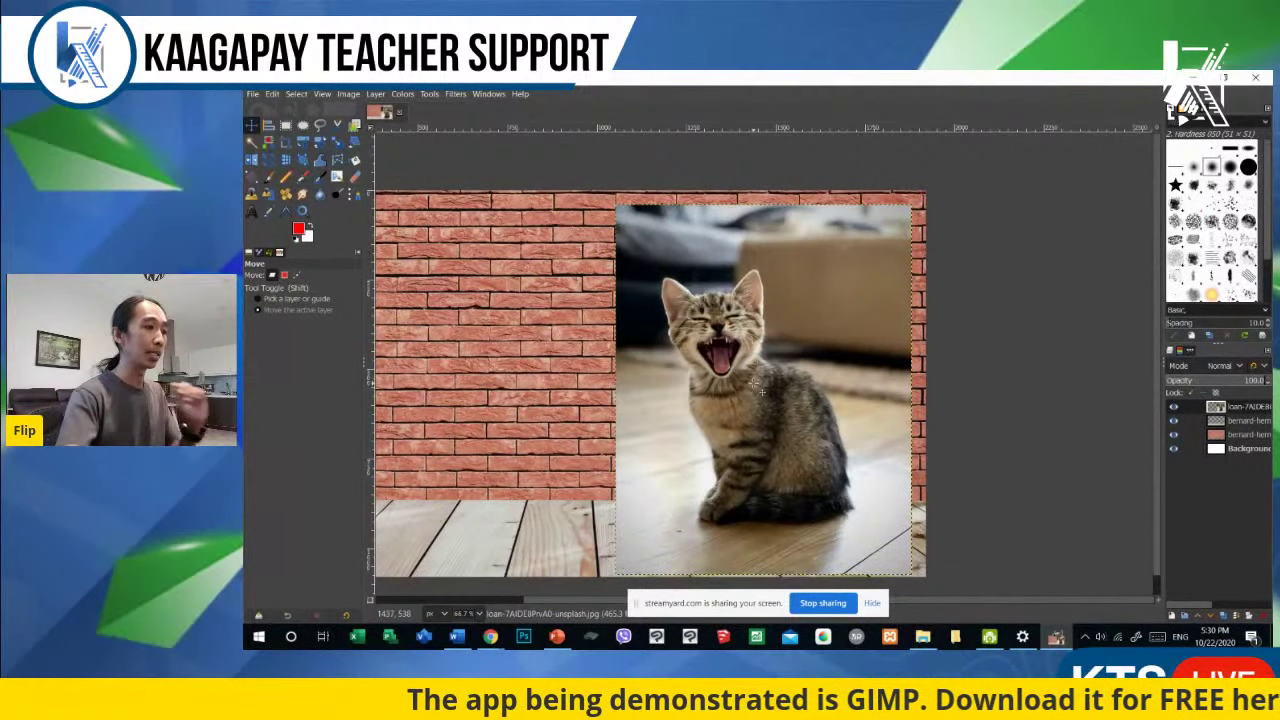
scroll(755, 383, "up", 5)
scroll(658, 250, "down", 3)
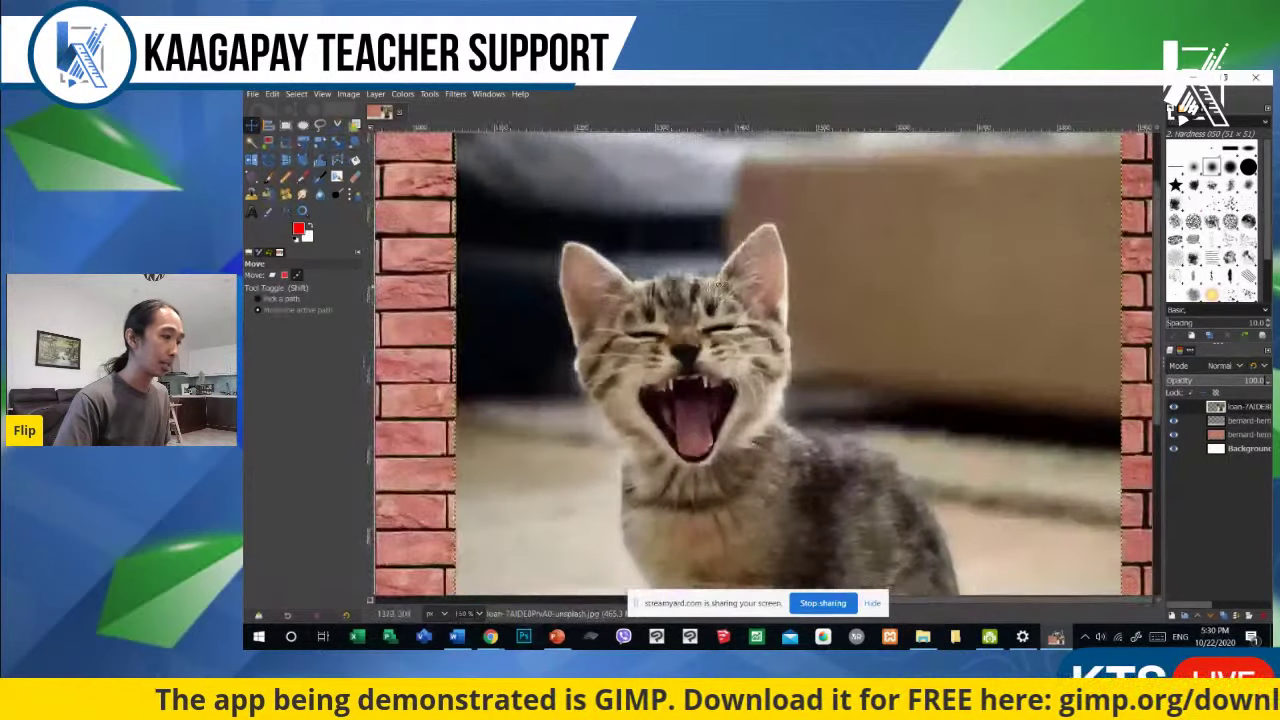
scroll(658, 250, "down", 3)
scroll(670, 260, "up", 4)
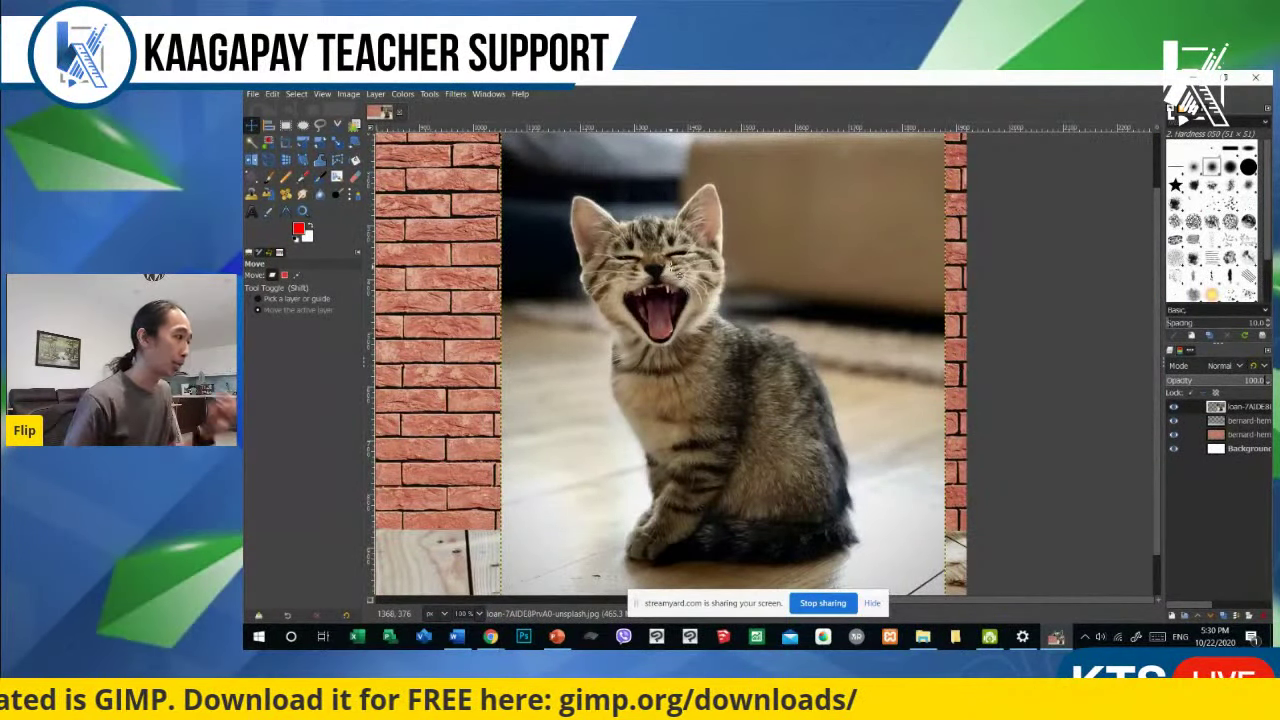
left_click(321, 124)
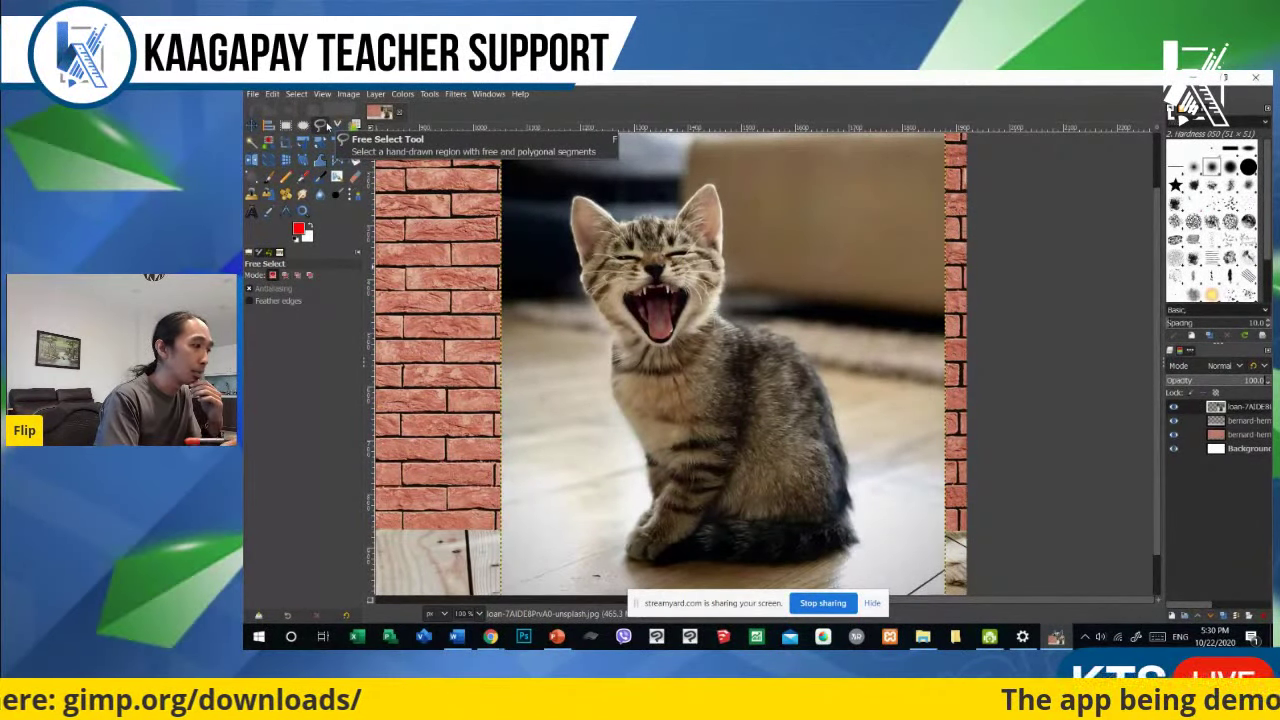
Step: Trace a Free Select outline around the kitten, starting and closing at its left ear
left_click(337, 124)
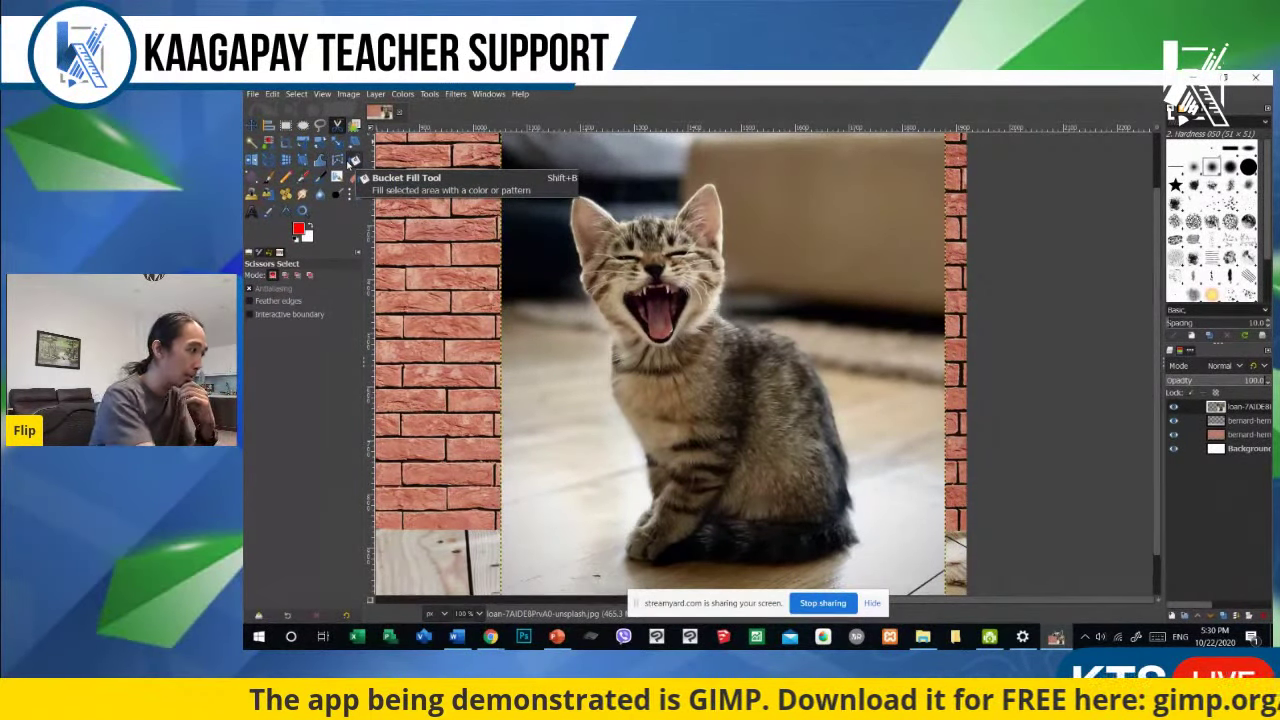
left_click(321, 124)
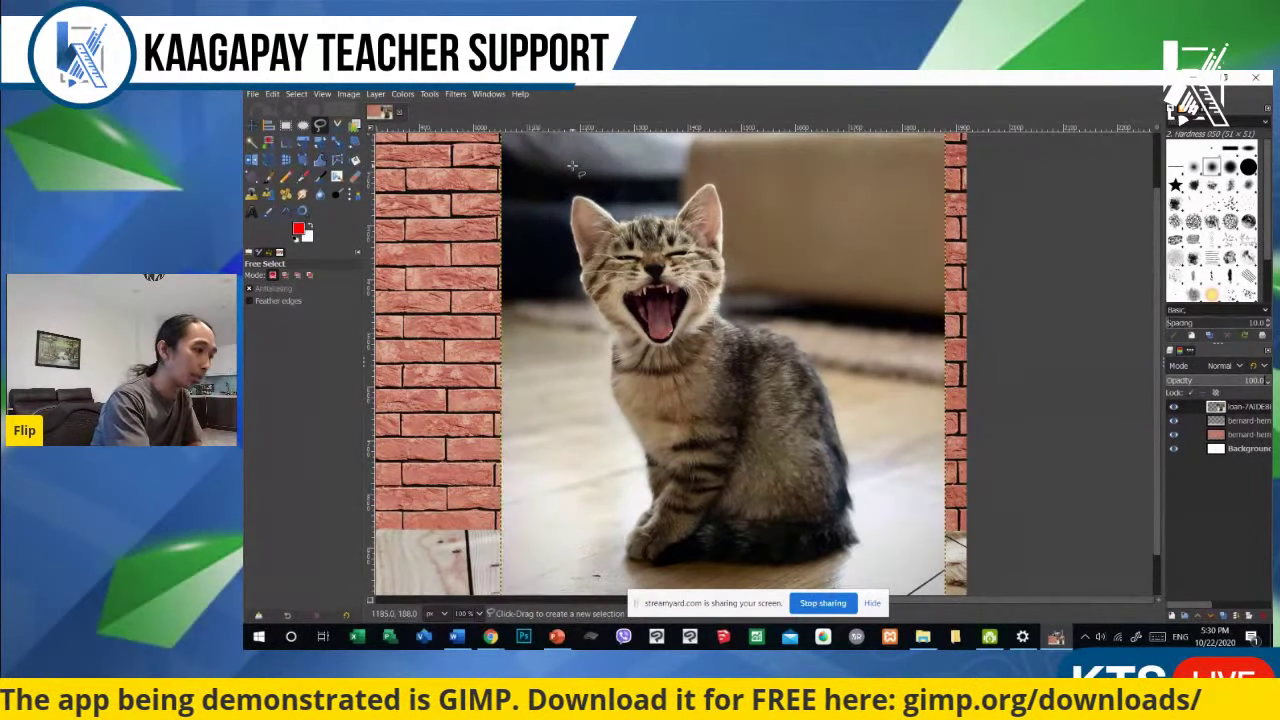
left_click(578, 268)
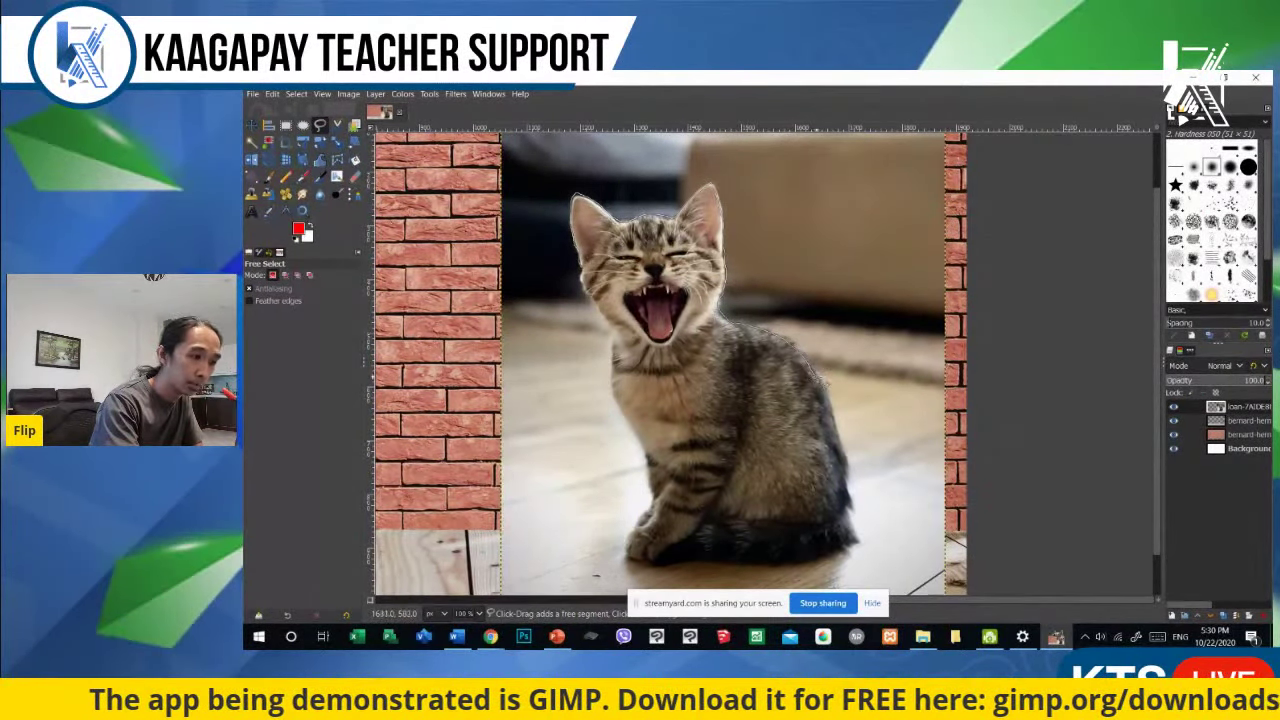
mouse_move(855, 484)
left_mouse_down()
mouse_move(858, 547)
mouse_move(784, 566)
mouse_move(648, 563)
mouse_move(624, 548)
mouse_move(649, 498)
mouse_move(622, 418)
left_mouse_up()
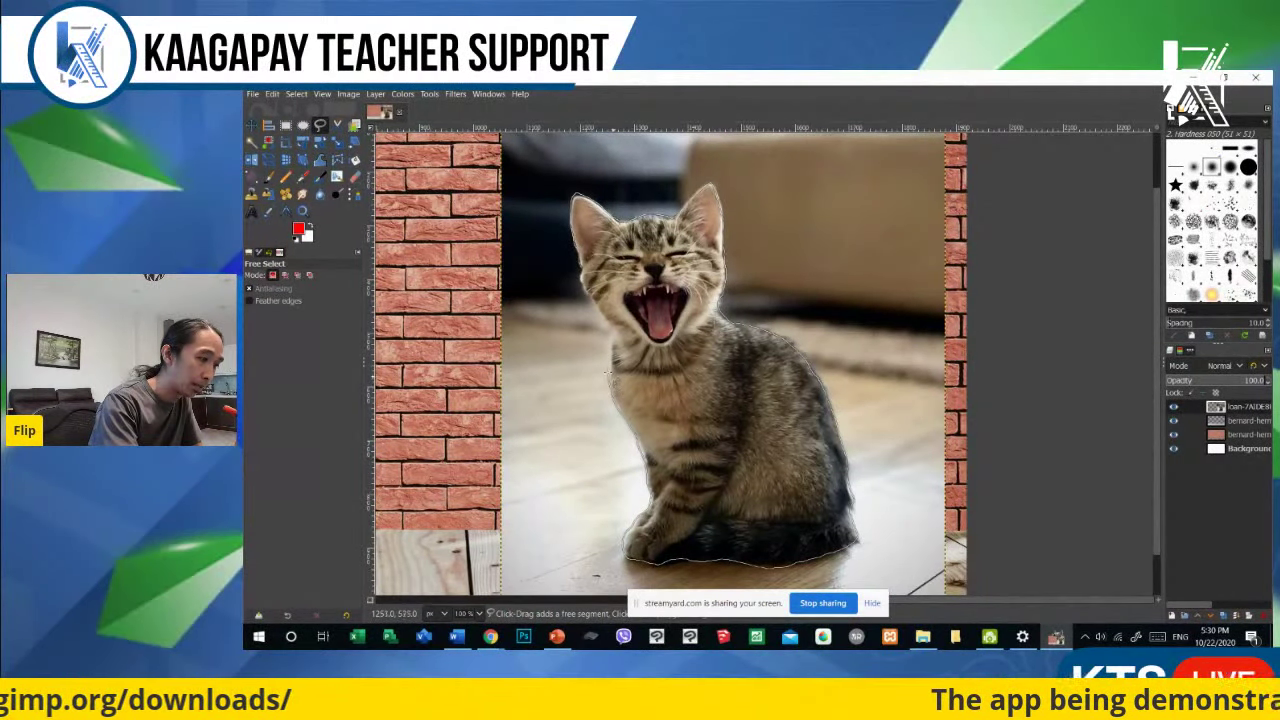
left_click_drag(589, 285, 587, 245)
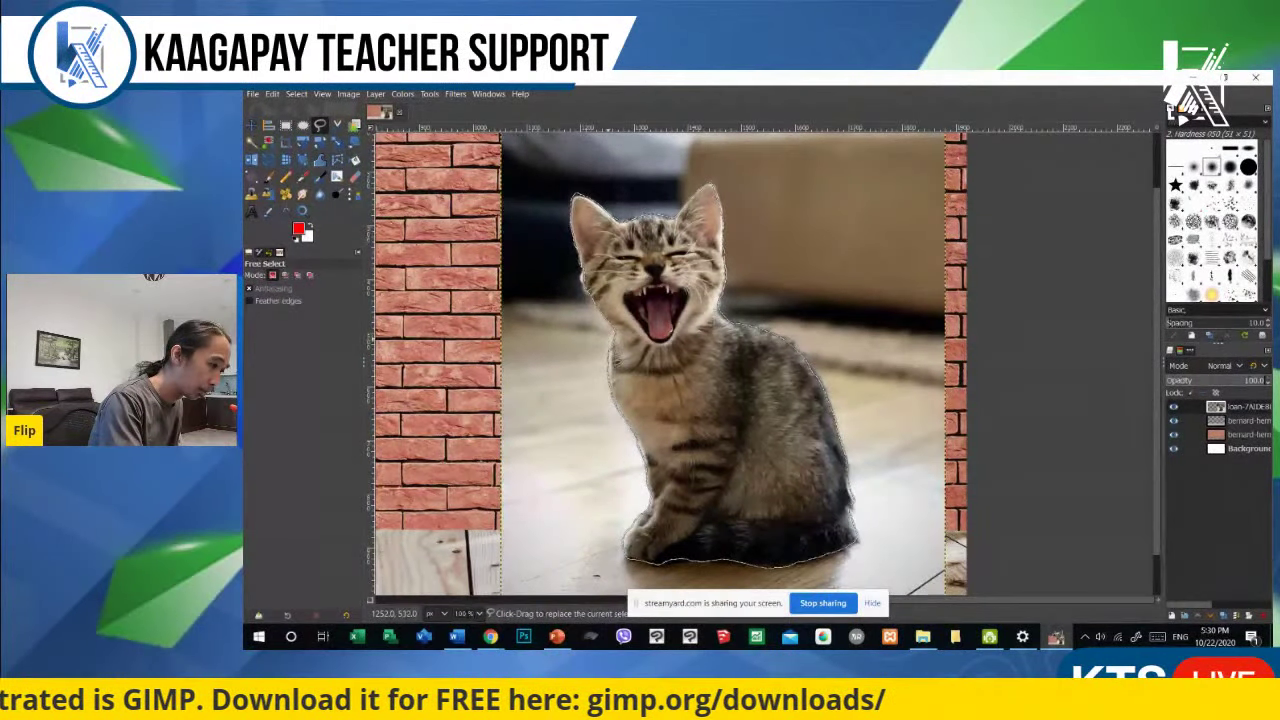
Step: Set the selection mode to Subtract
left_click(297, 276)
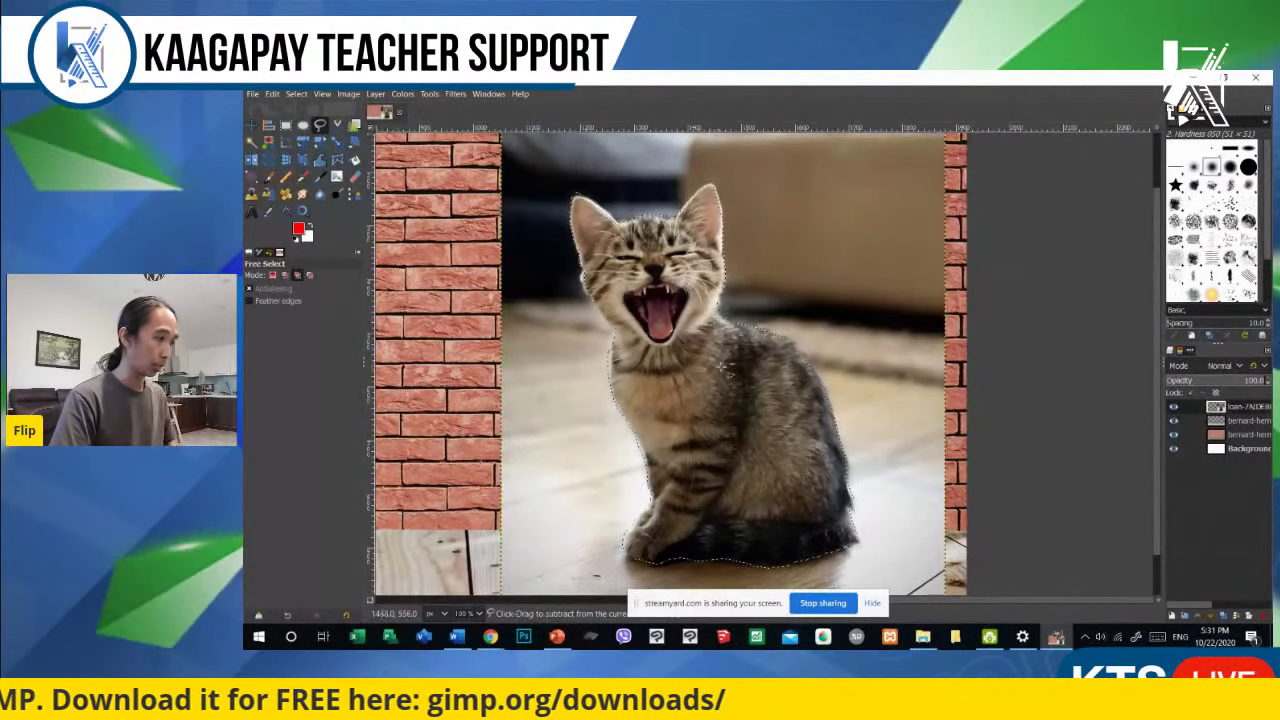
scroll(728, 367, "down", 2)
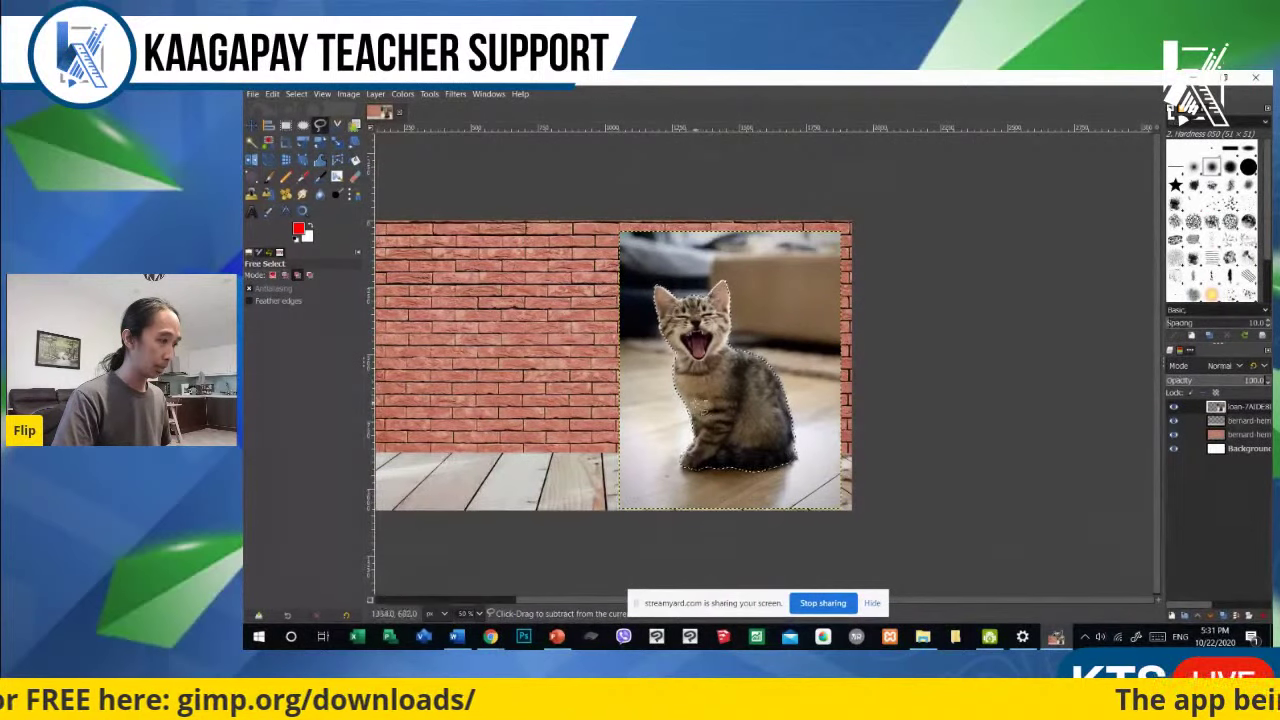
scroll(712, 420, "up", 1)
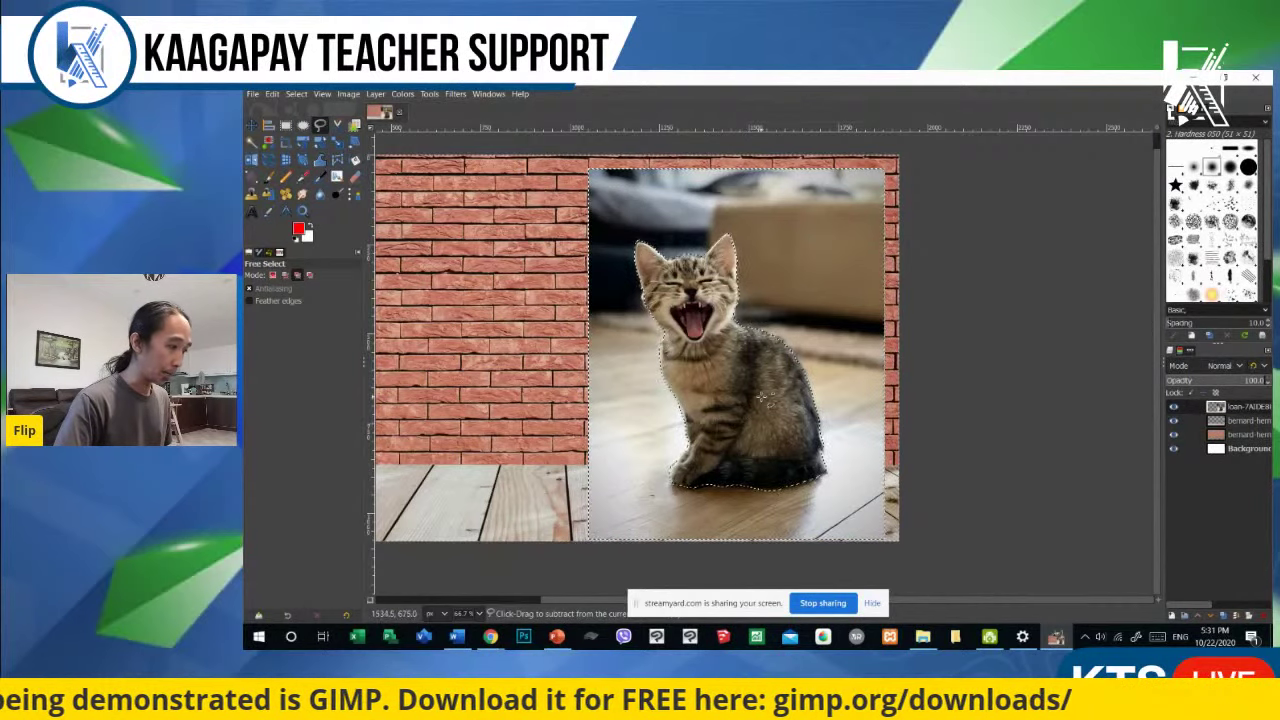
scroll(743, 428, "down", 2)
scroll(690, 405, "up", 1)
scroll(683, 398, "down", 1)
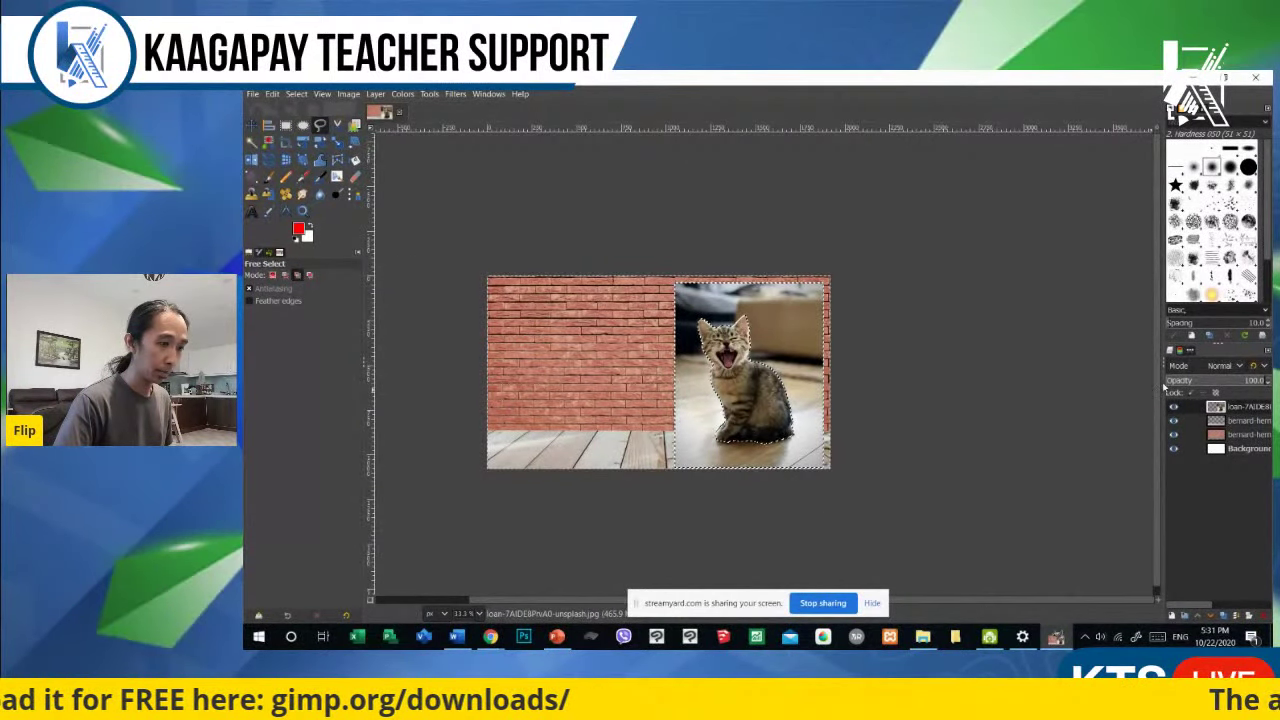
Step: Discard and close the extra Untitled image, then make the Background layer active
left_click_drag(1136, 383, 1097, 383)
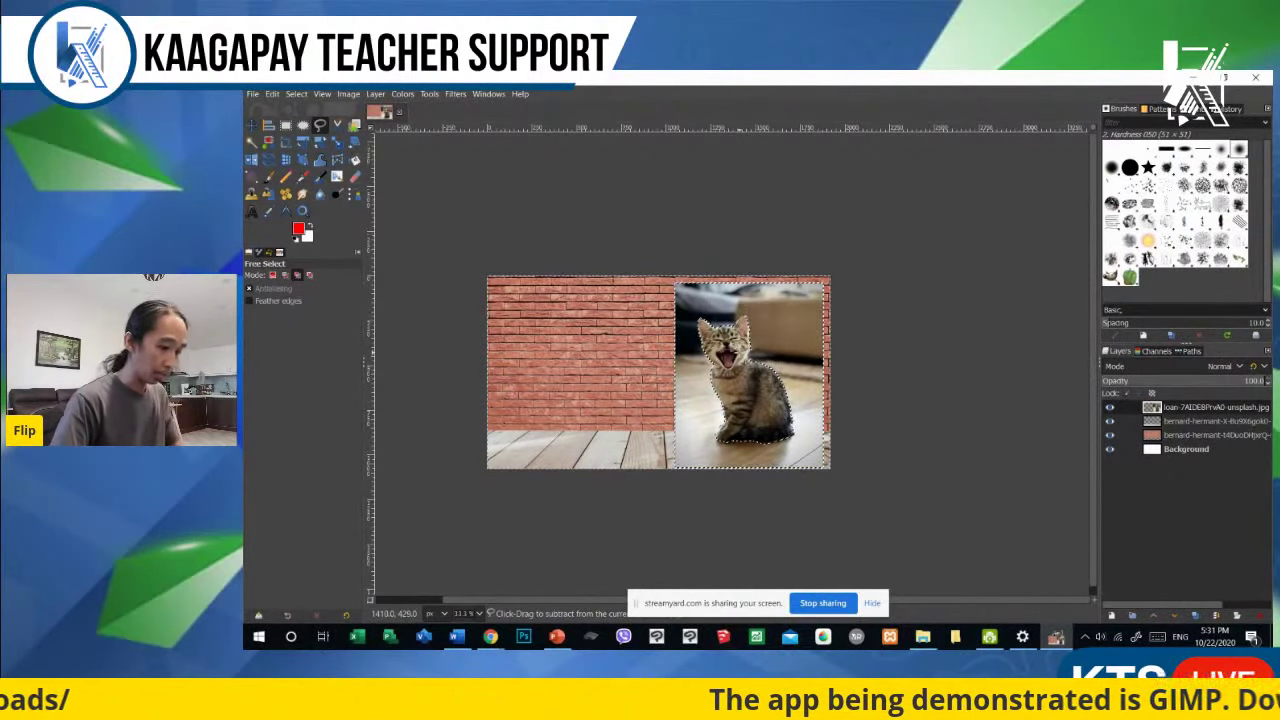
scroll(960, 422, "up", 2)
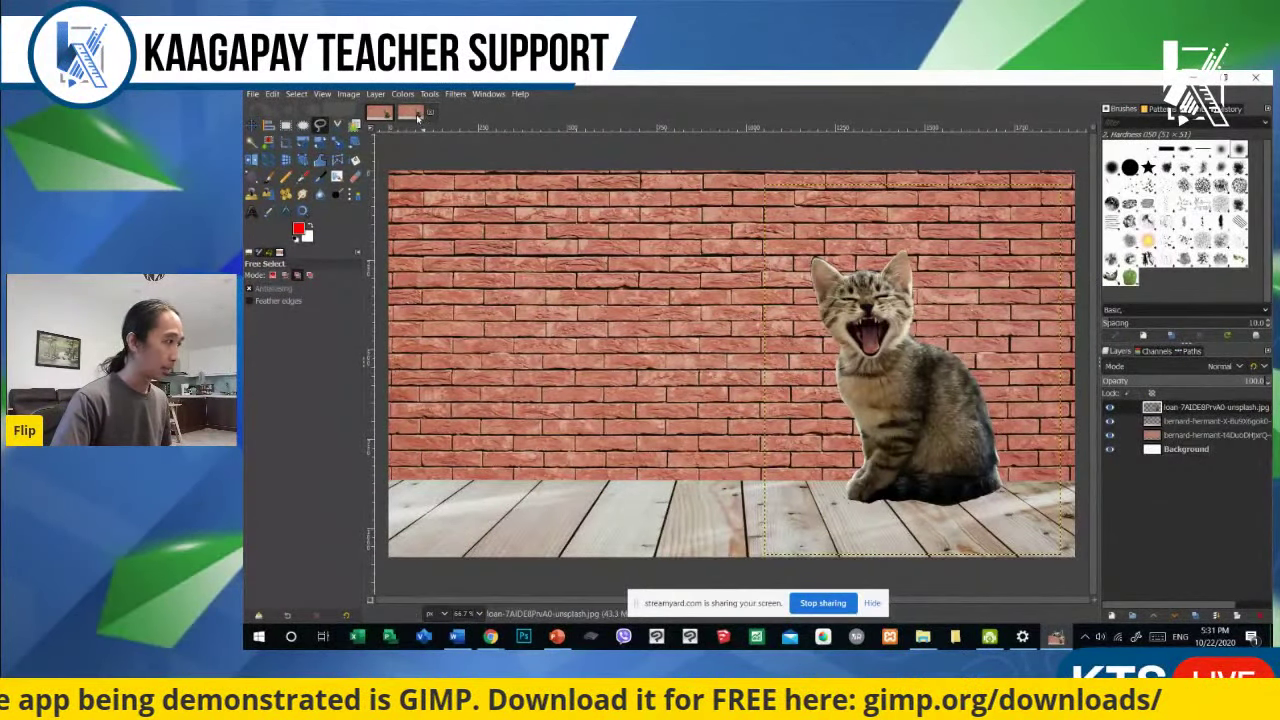
left_click(431, 114)
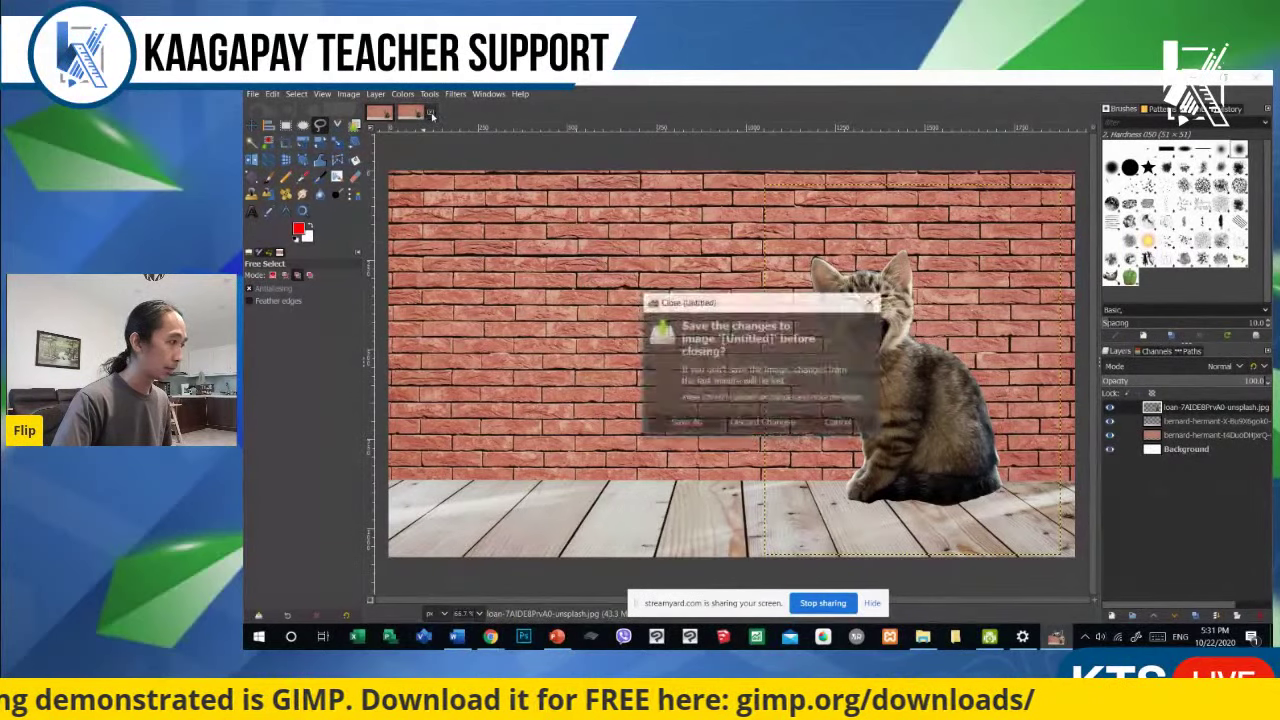
left_click(762, 423)
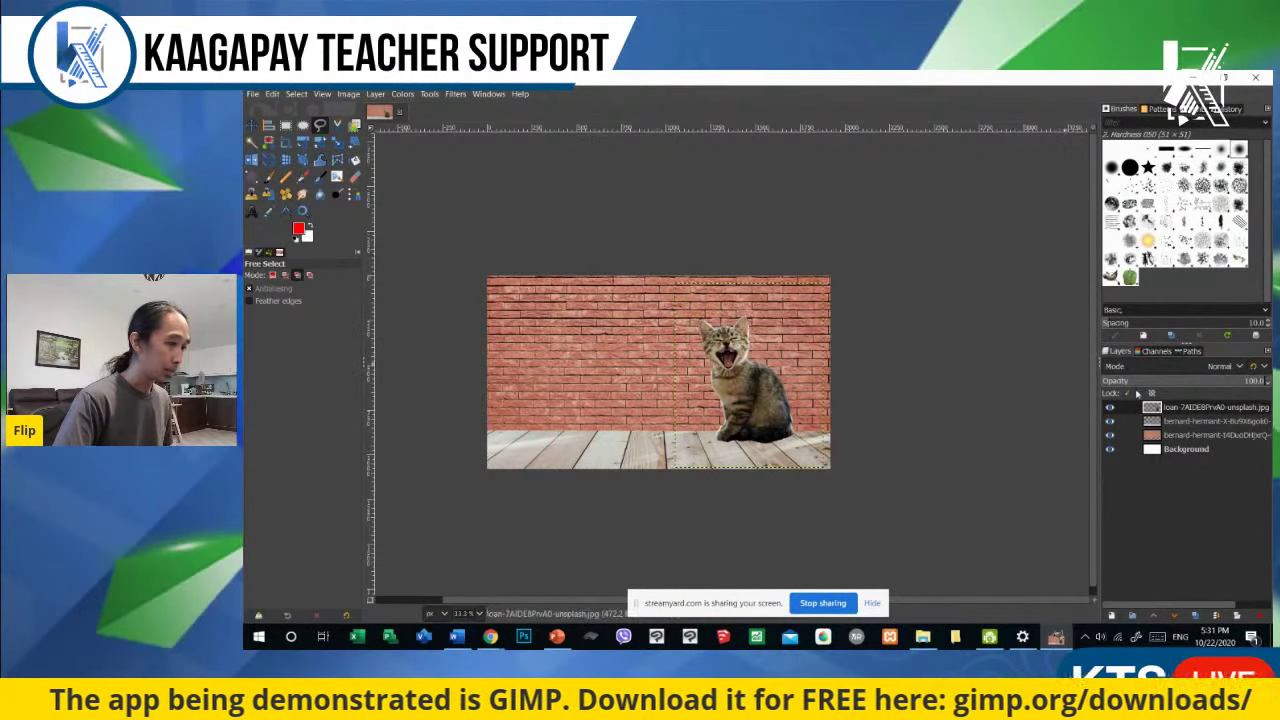
left_click(1186, 449)
Step: Make the kitten layer active and nudge it onto the wood floor, then zoom in
scroll(739, 390, "up", 1, "ctrl")
scroll(760, 385, "down", 2, "ctrl")
scroll(802, 374, "up", 2, "ctrl")
scroll(806, 374, "up", 1, "ctrl")
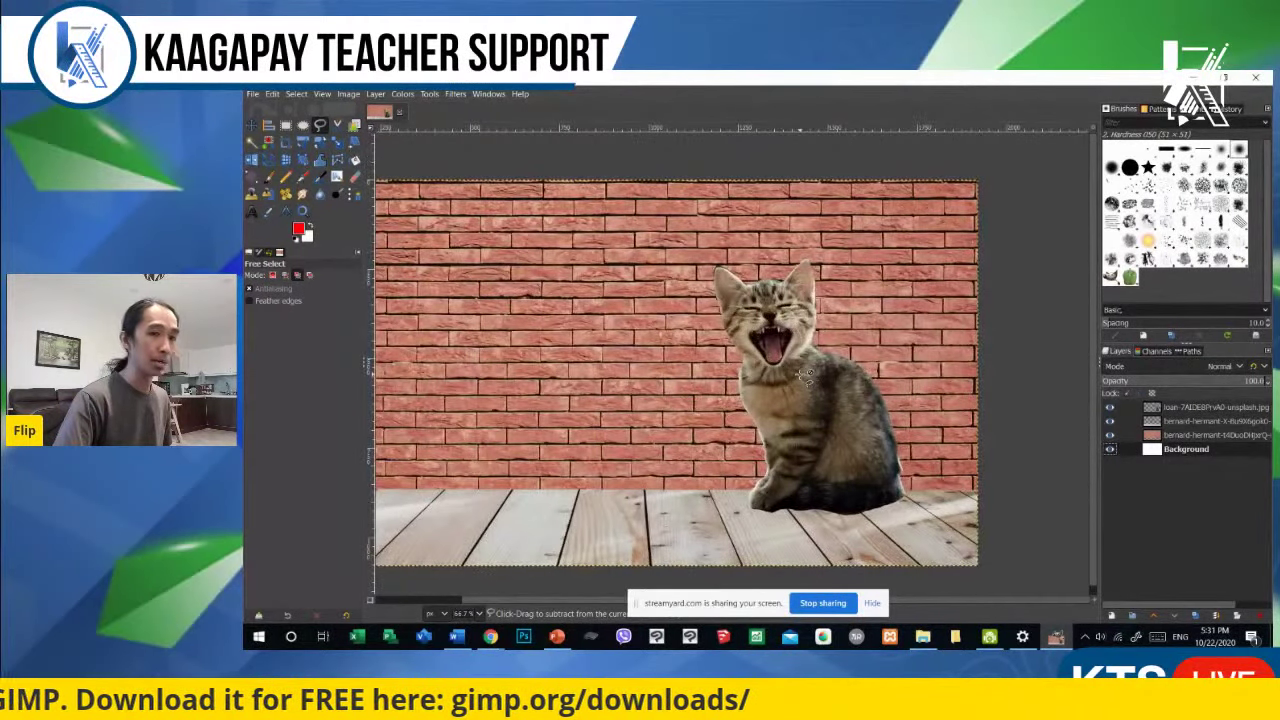
left_click(256, 124)
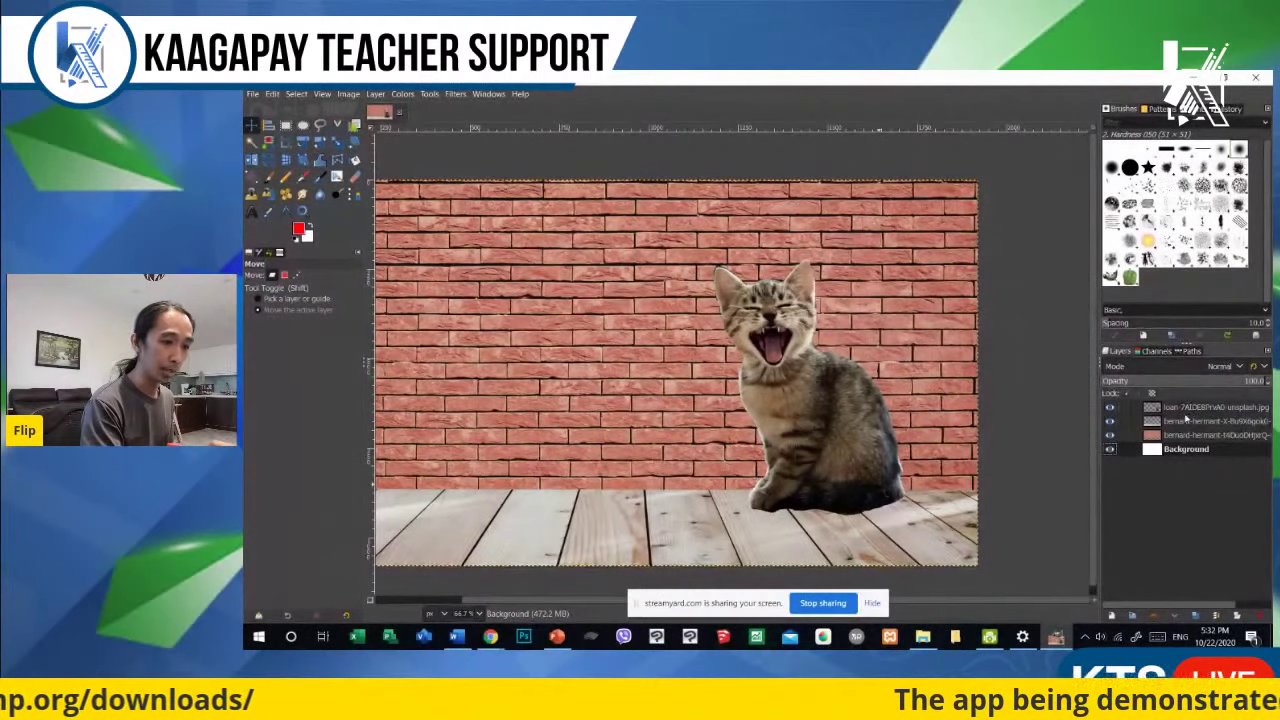
left_click(1200, 409)
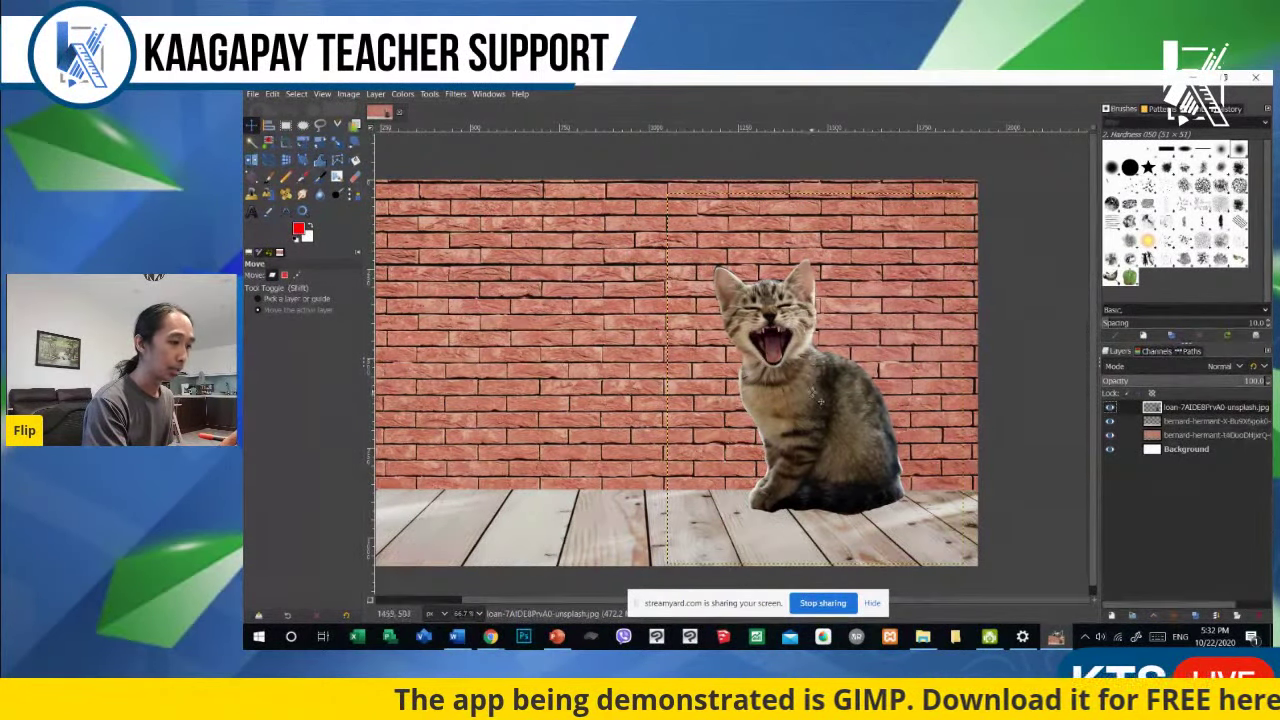
mouse_move(818, 405)
left_mouse_down()
mouse_move(820, 427)
mouse_move(797, 418)
left_mouse_up()
left_click_drag(798, 450, 820, 443)
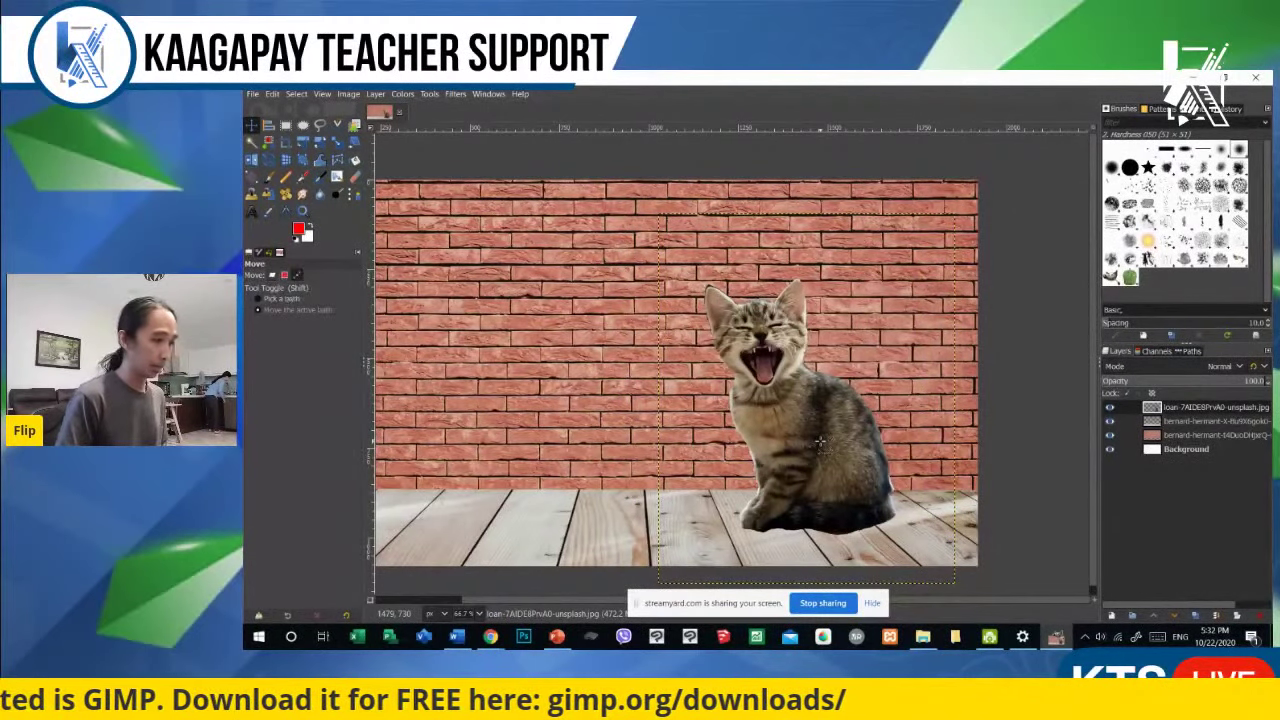
scroll(820, 443, "down", 3)
scroll(820, 443, "up", 2)
scroll(820, 443, "down", 1)
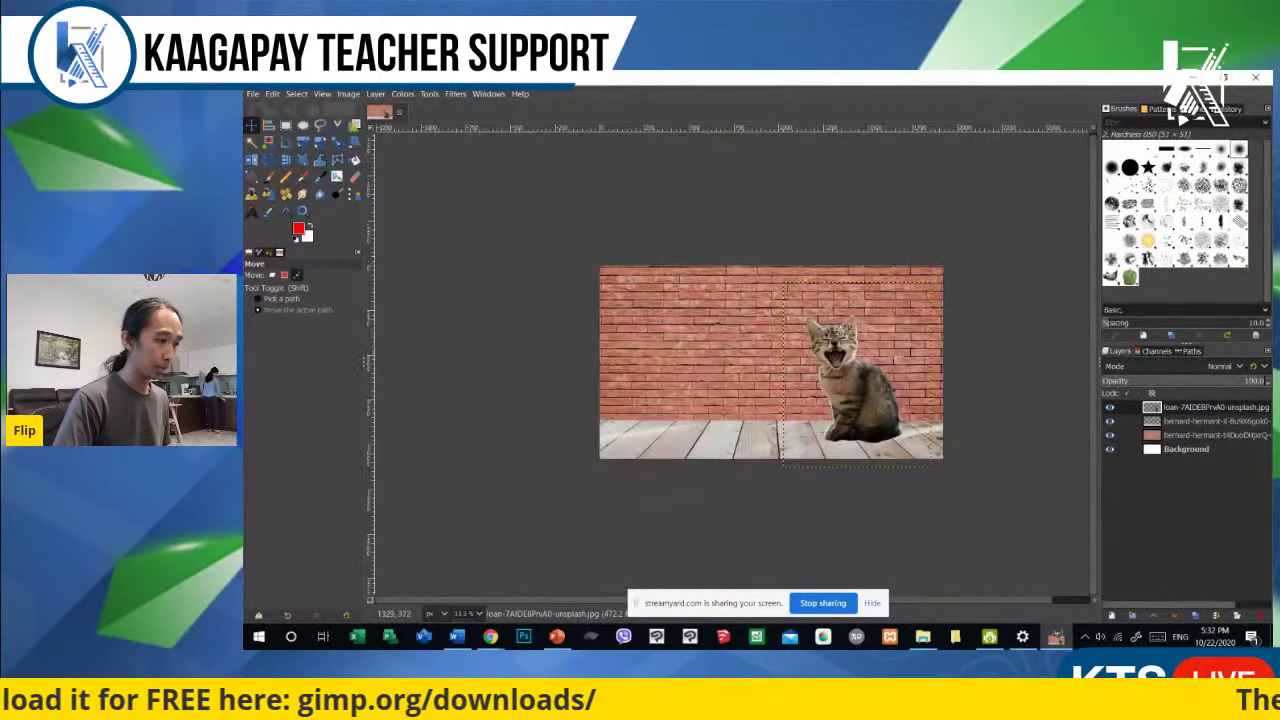
scroll(853, 322, "up", 2)
scroll(850, 324, "down", 1)
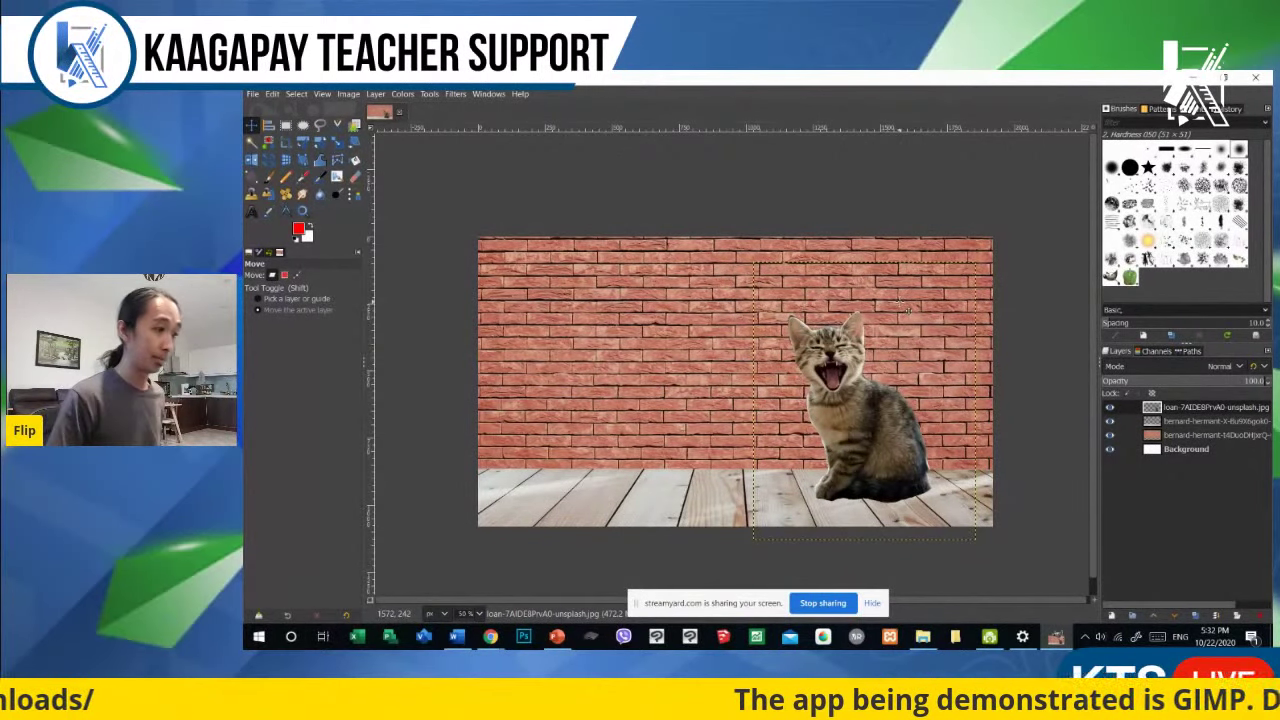
key("plus")
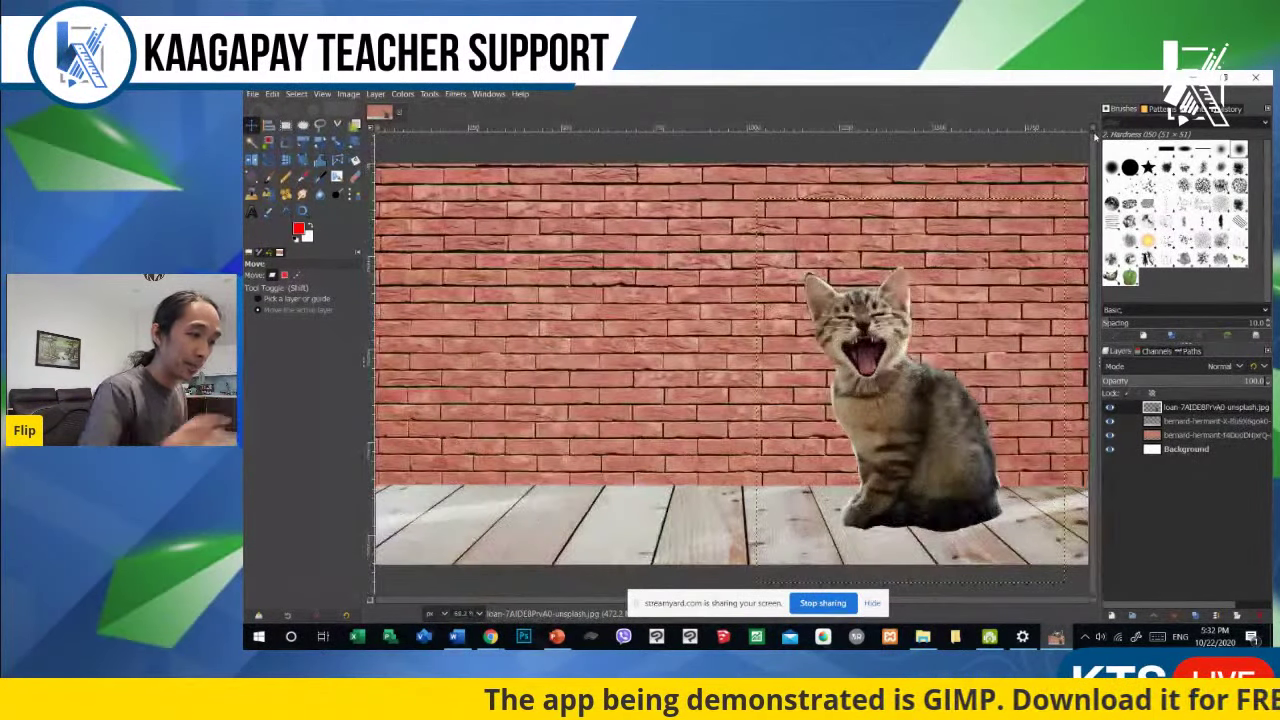
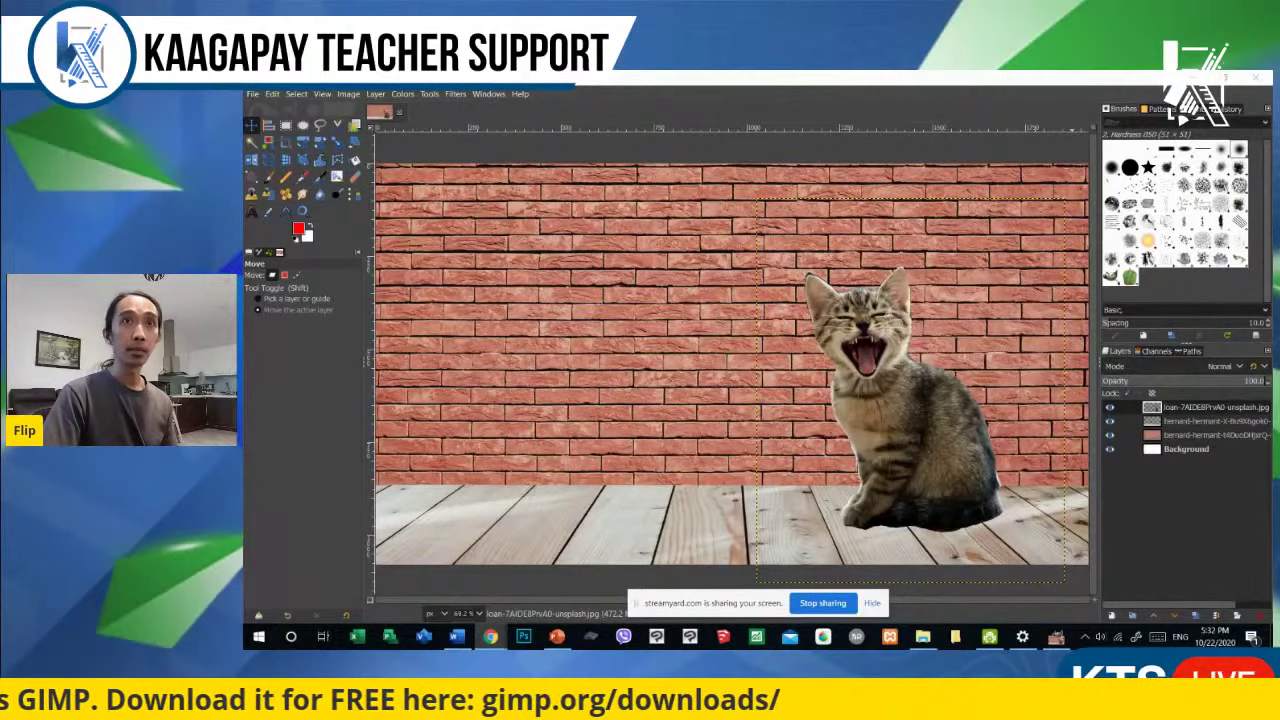
Step: Minimize GIMP and bring the browser forward on the AutoDraw tab
key("super+shift+Left")
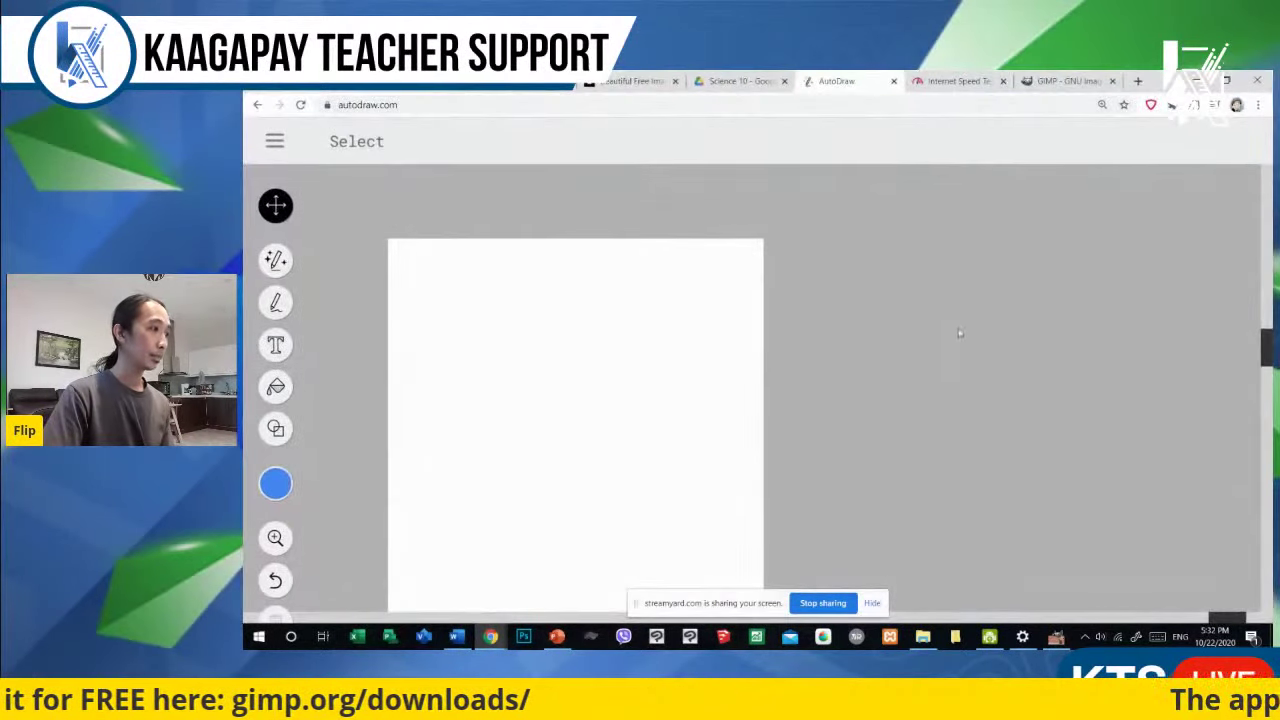
scroll(811, 388, "down", 1)
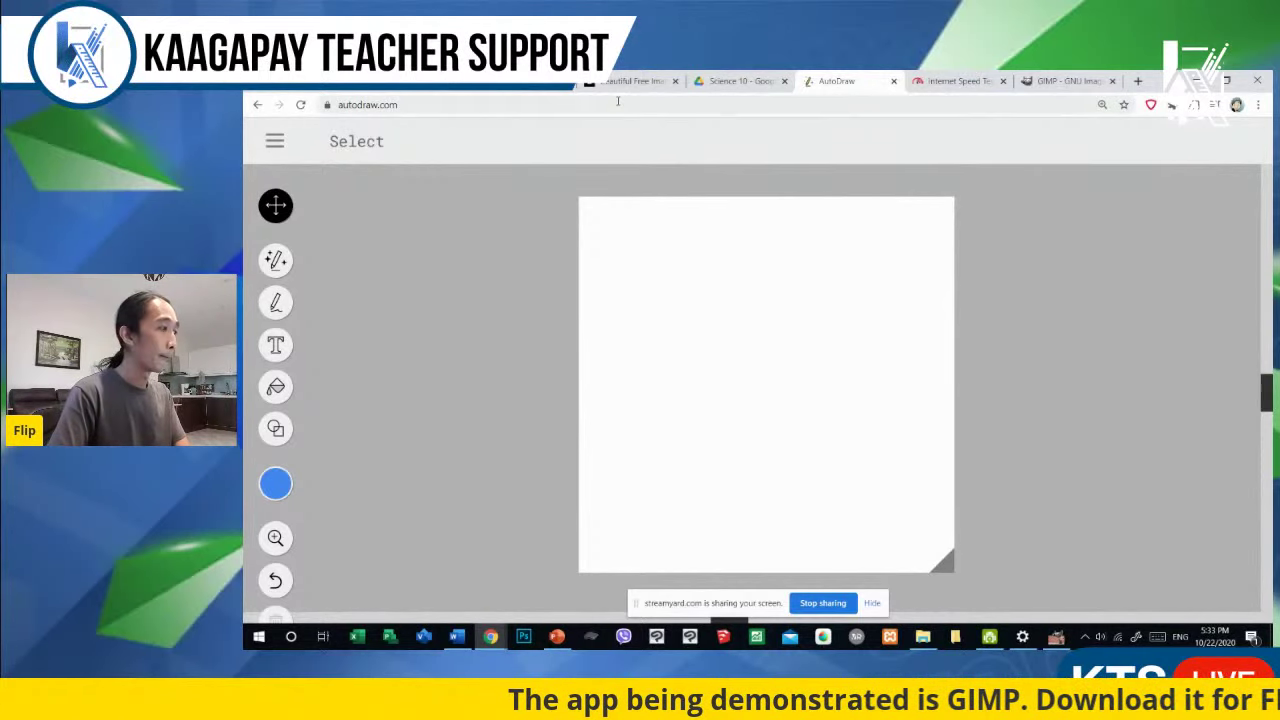
key("alt+Tab")
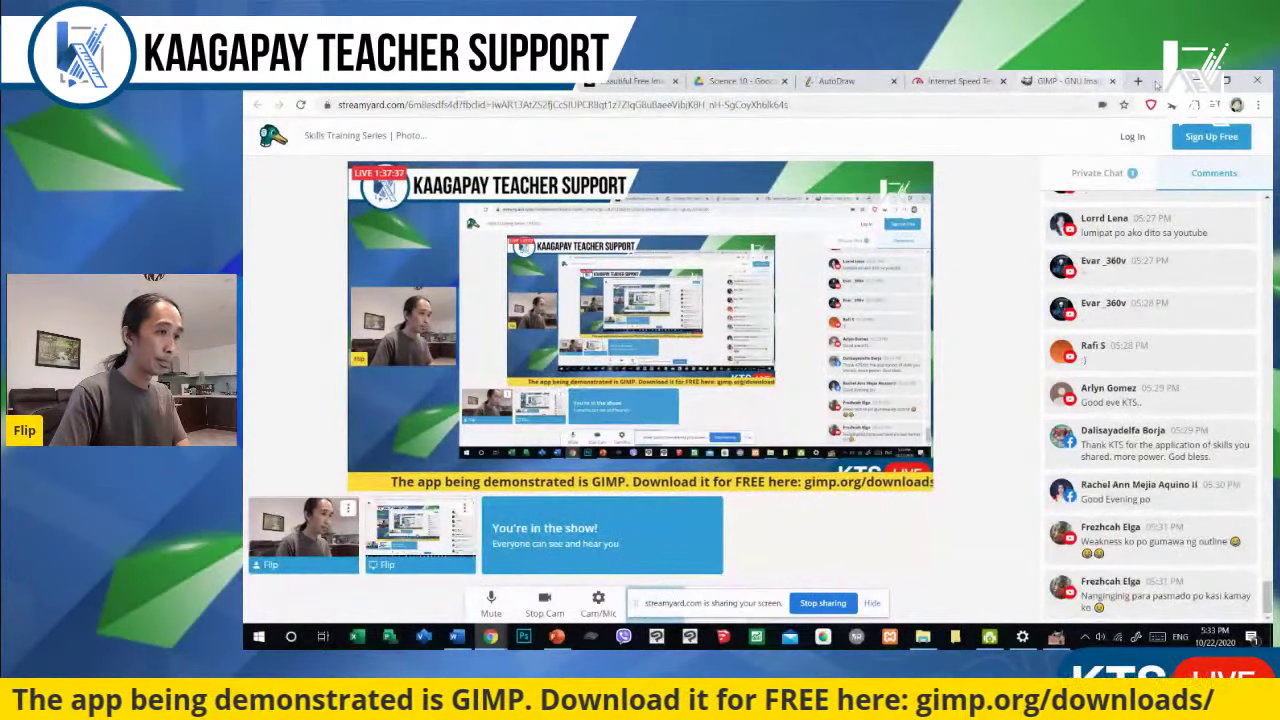
key("alt+Tab")
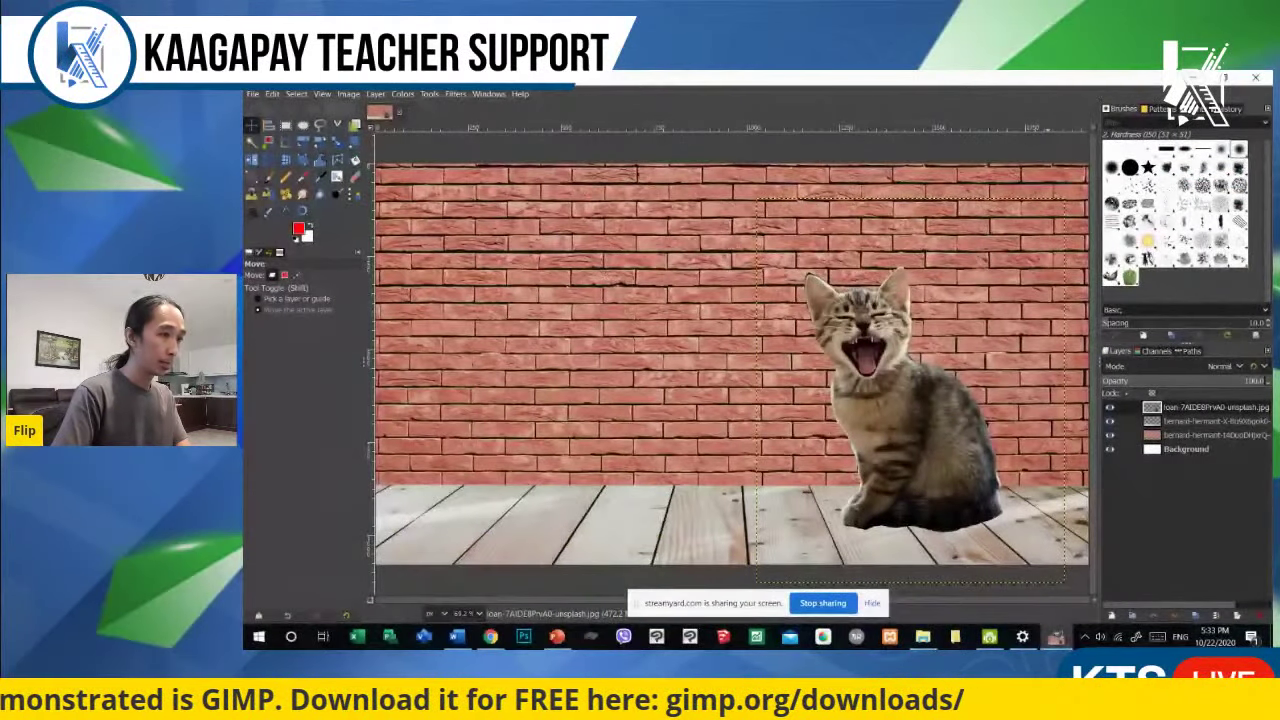
left_click(1195, 78)
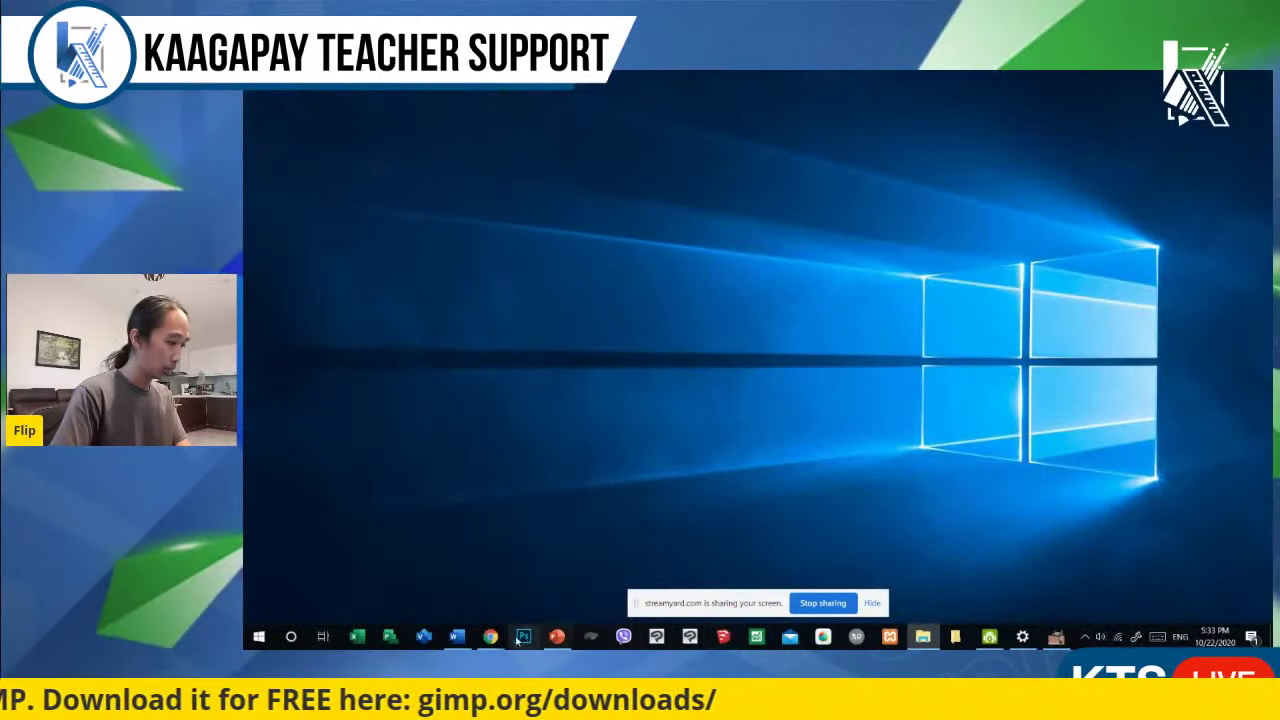
mouse_move(500, 640)
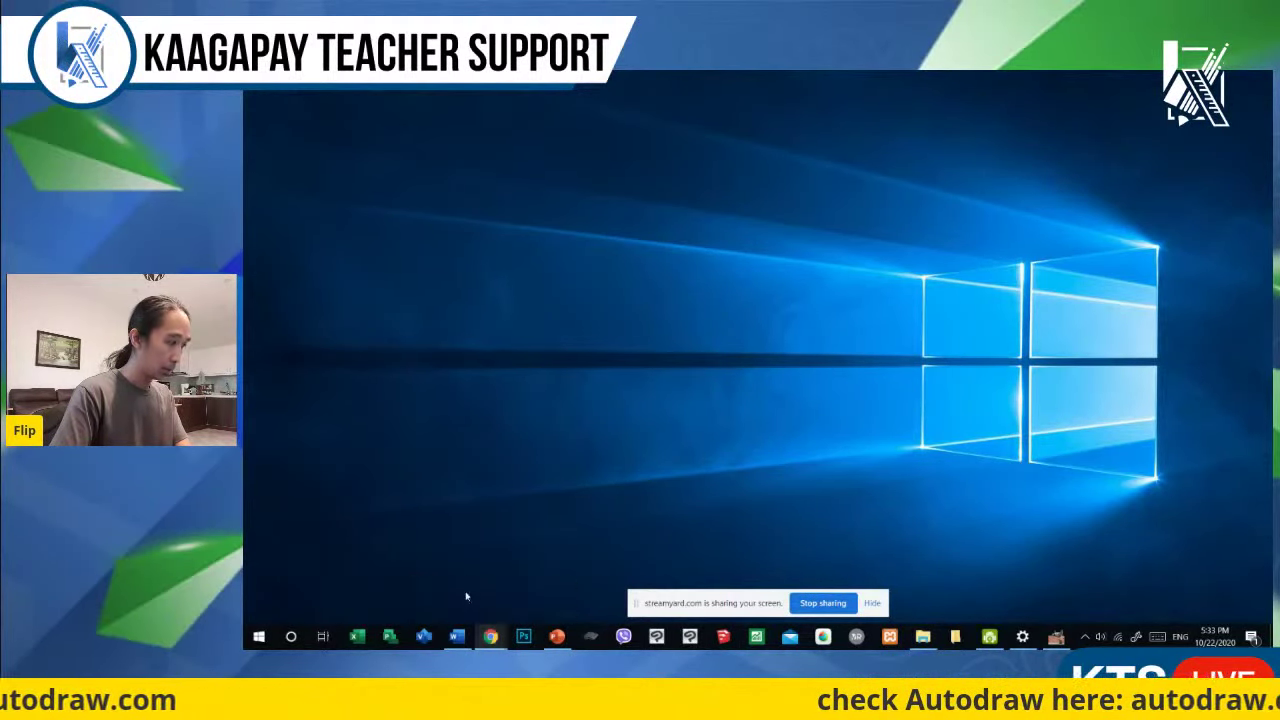
left_click(490, 636)
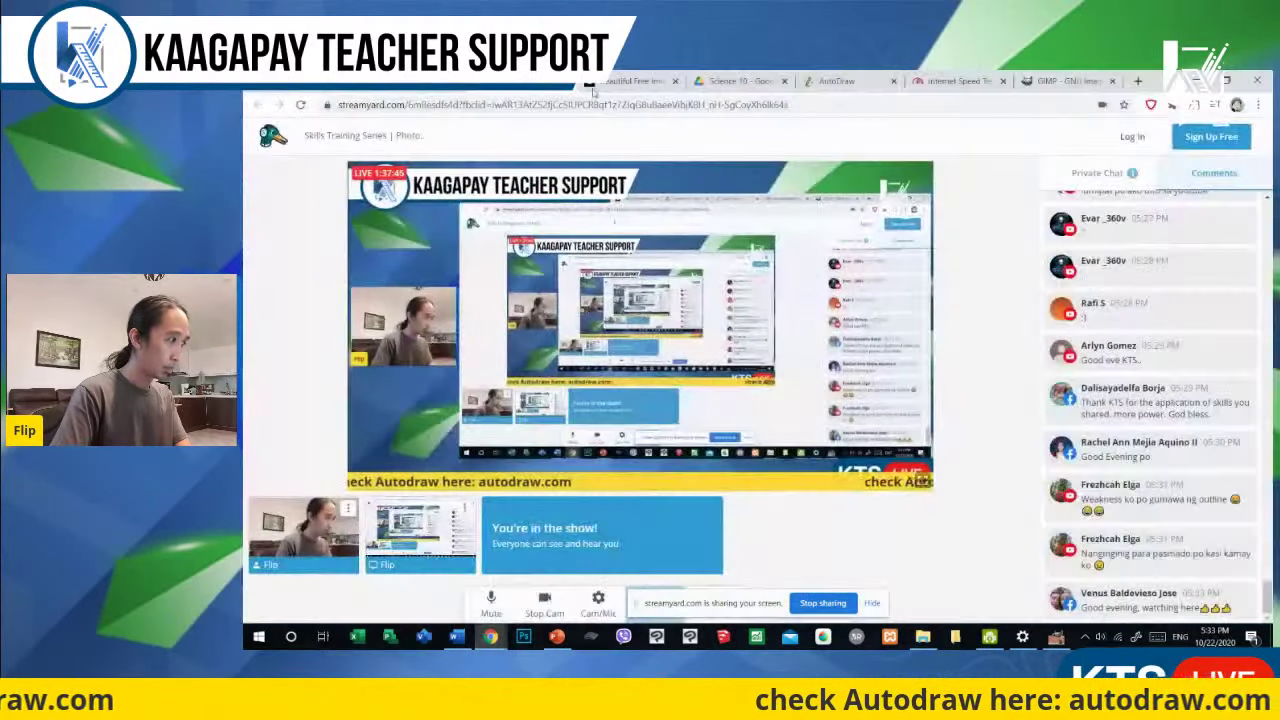
left_click(836, 84)
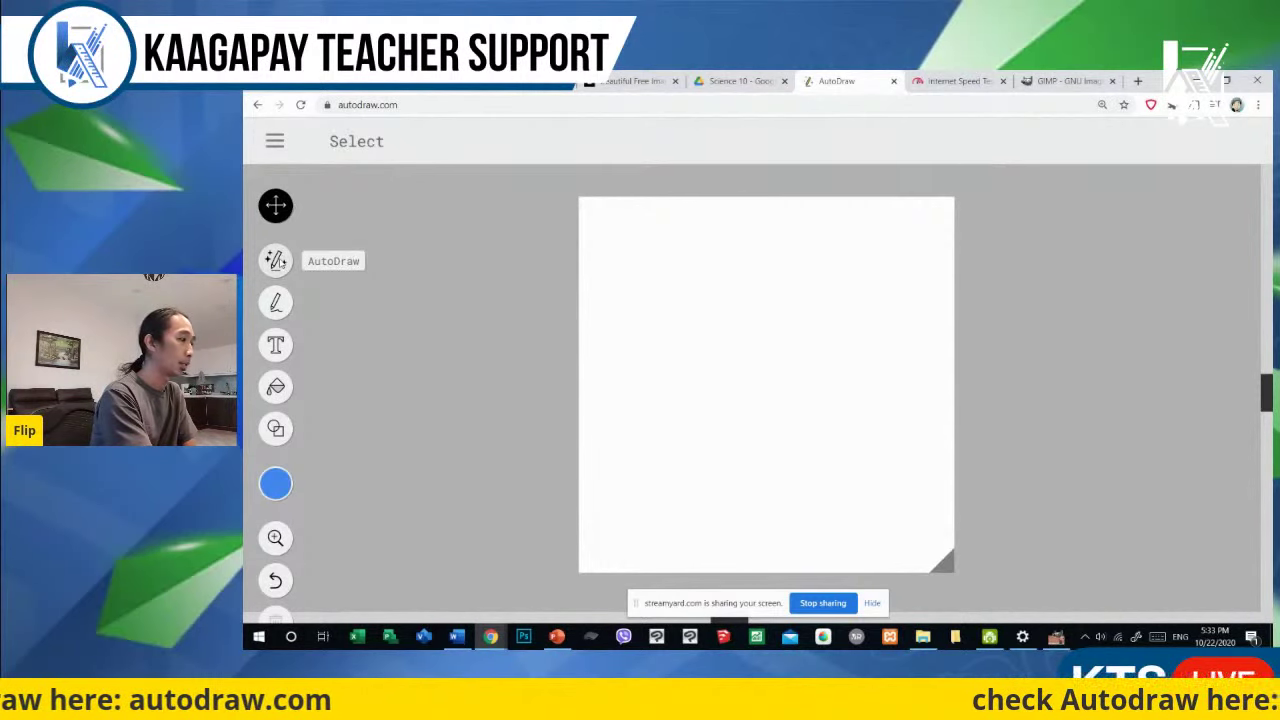
Step: Sketch a practice speech bubble in AutoDraw mode, then clear it with Start over
left_click(276, 260)
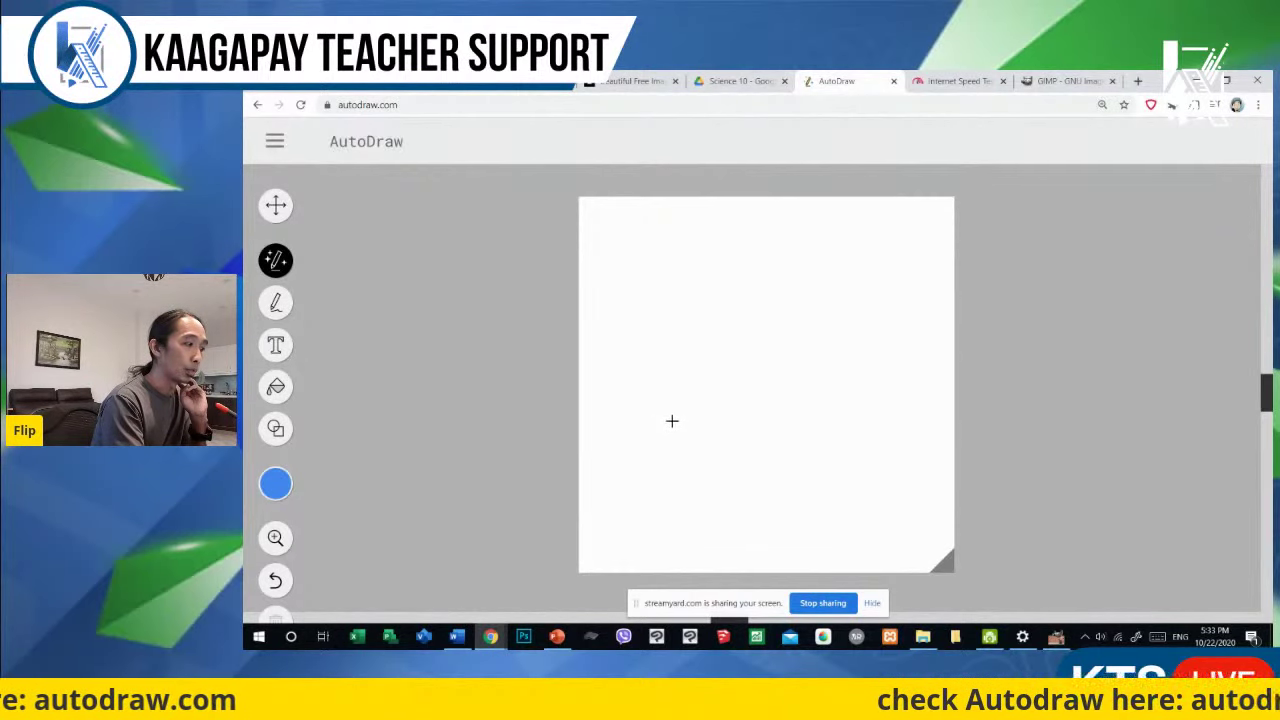
mouse_move(672, 423)
left_mouse_down()
mouse_move(646, 388)
mouse_move(652, 300)
mouse_move(748, 238)
mouse_move(868, 254)
mouse_move(918, 315)
mouse_move(768, 434)
left_mouse_up()
mouse_move(675, 428)
left_mouse_down()
mouse_move(686, 457)
mouse_move(768, 434)
left_mouse_up()
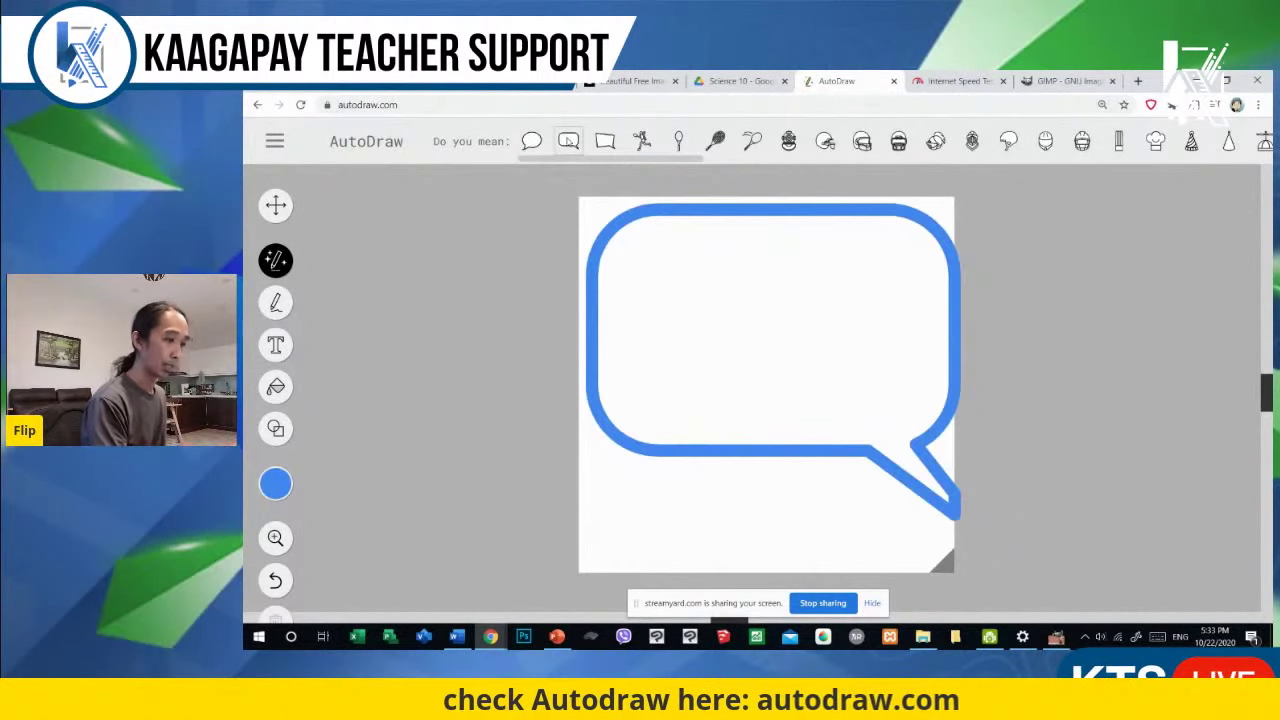
left_click(838, 456)
left_click(860, 444)
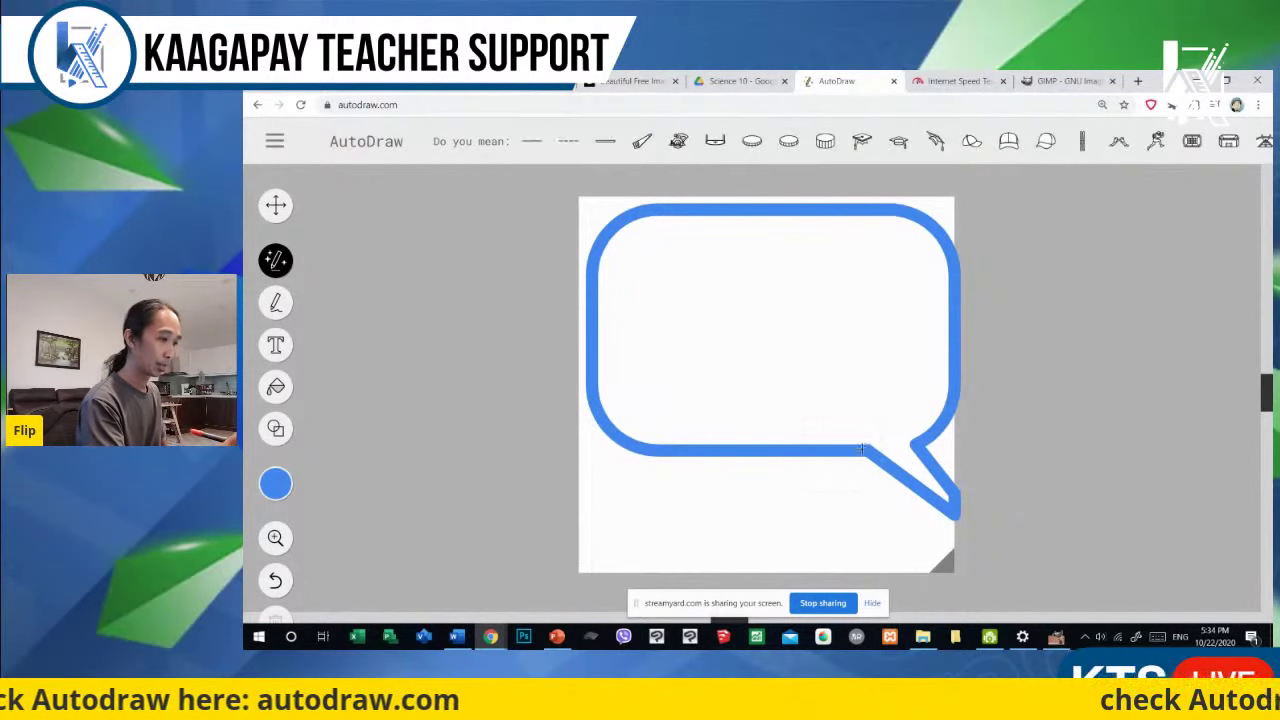
left_click(275, 141)
left_click(355, 226)
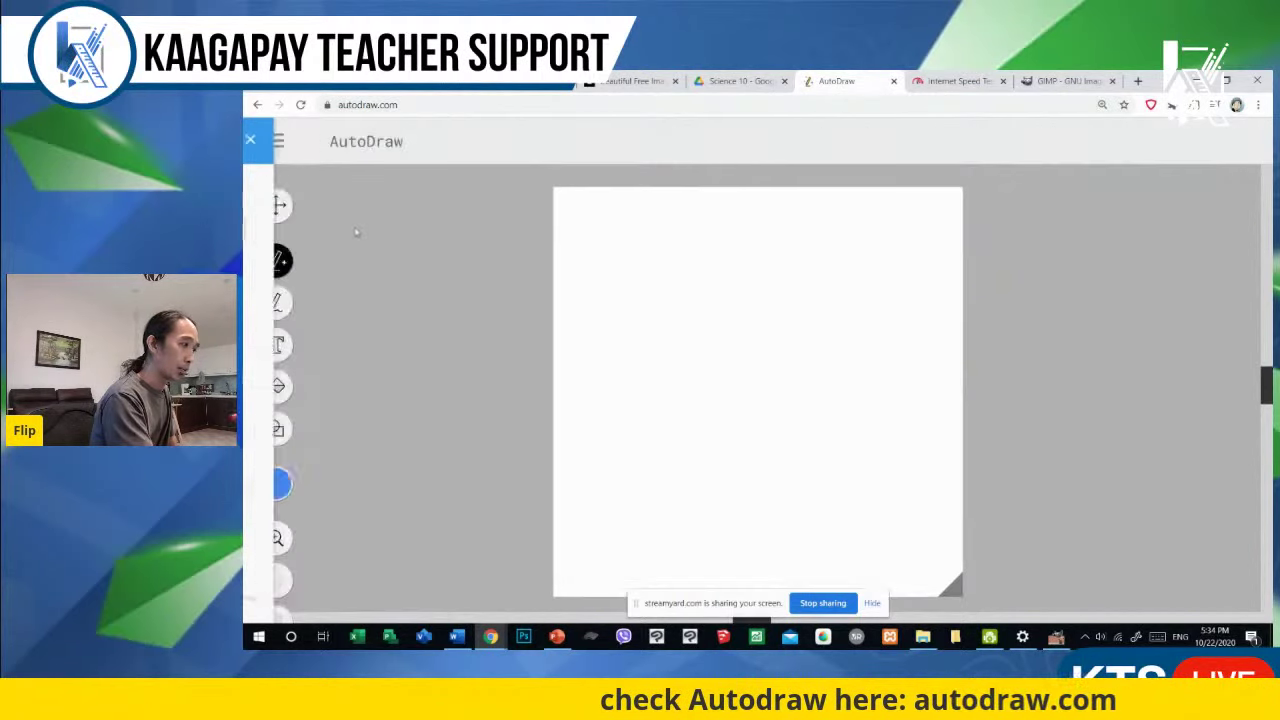
Step: Switch to black, sketch an oval, and replace it with AutoDraw's rounded speech-bubble suggestion
mouse_move(271, 485)
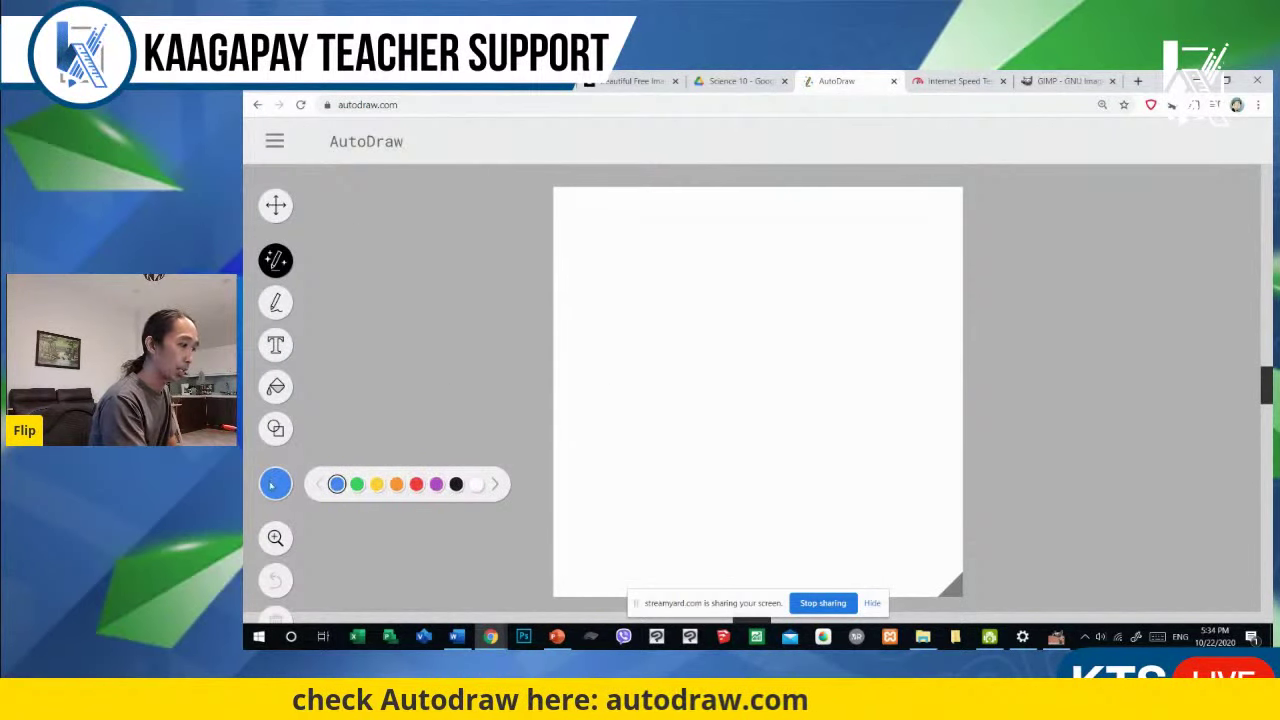
left_click(456, 485)
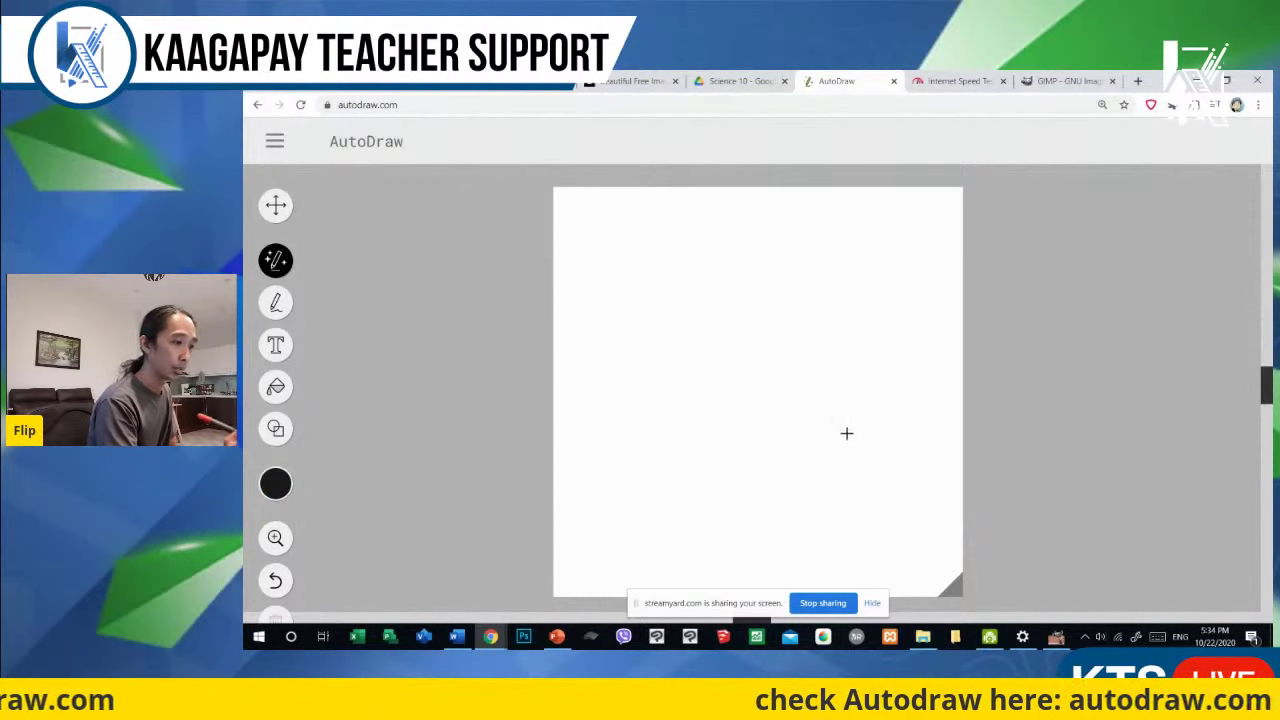
mouse_move(872, 445)
left_mouse_down()
mouse_move(890, 349)
mouse_move(828, 281)
mouse_move(710, 251)
mouse_move(610, 332)
mouse_move(625, 413)
mouse_move(714, 468)
mouse_move(820, 466)
mouse_move(901, 499)
mouse_move(874, 447)
left_mouse_up()
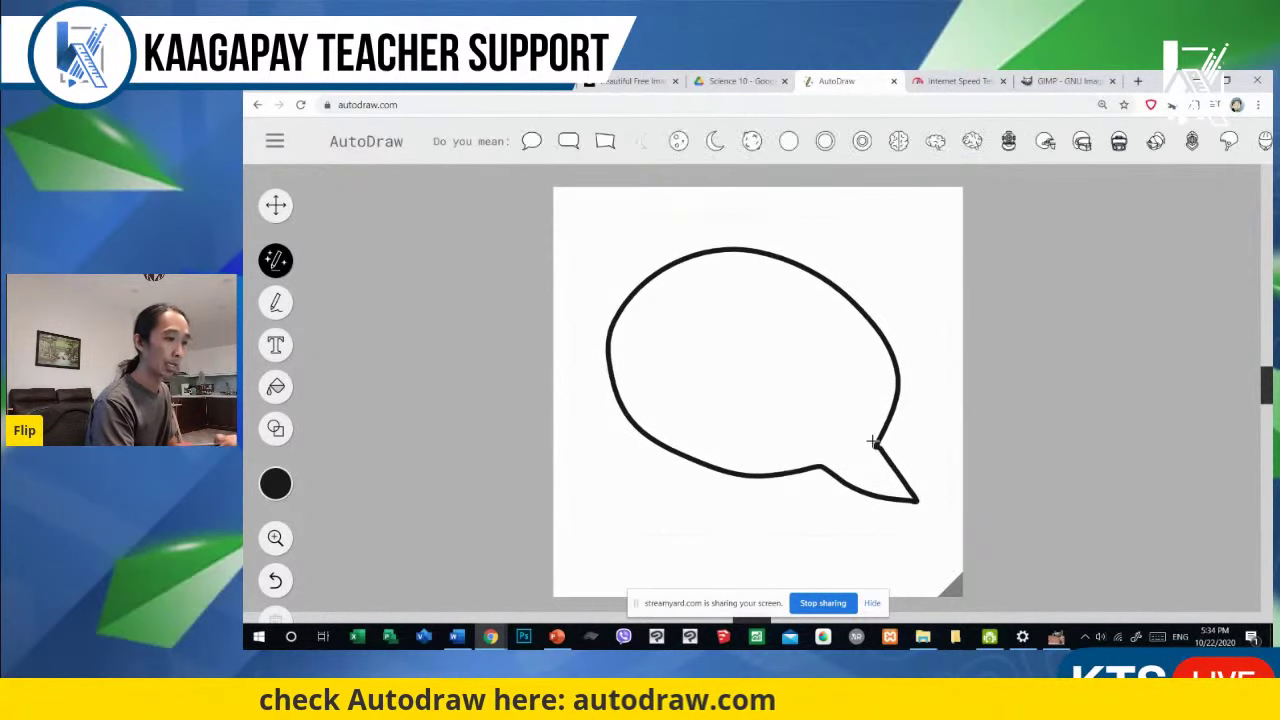
left_click(568, 141)
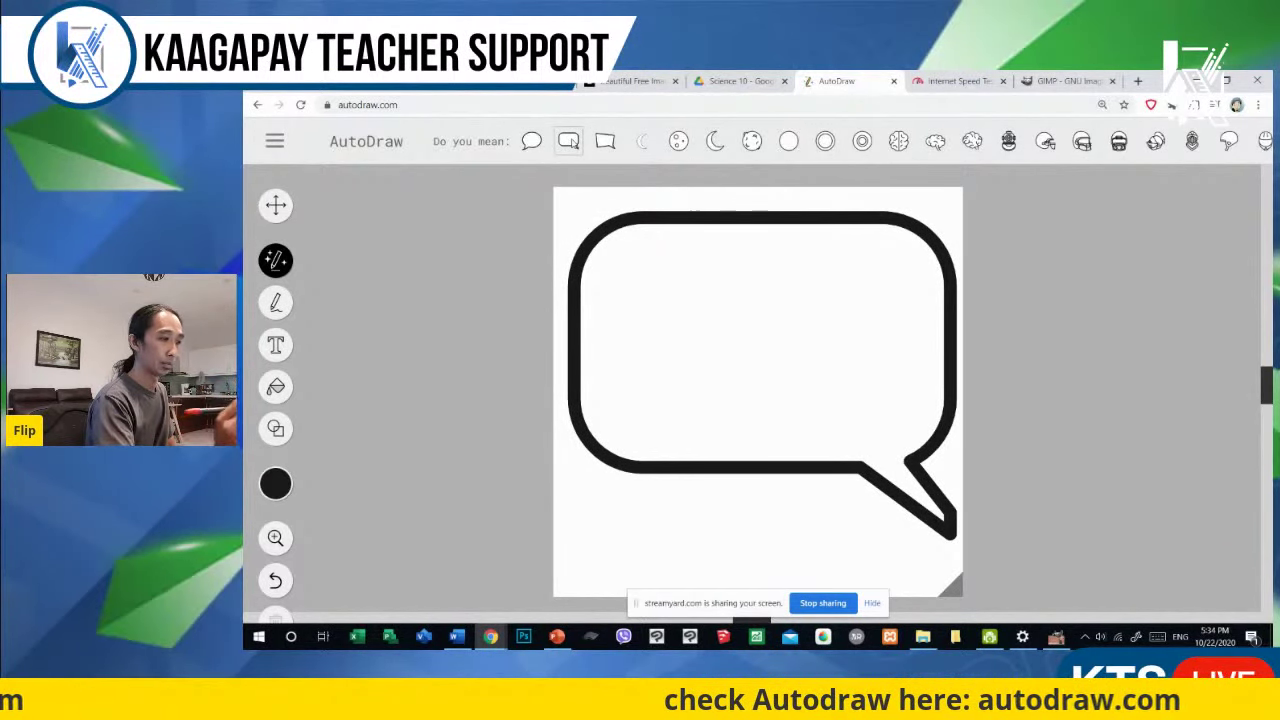
Step: Resize the speech bubble slightly smaller with the Select tool so it fits the canvas
left_click(276, 205)
left_click(820, 466)
left_click_drag(940, 545, 912, 515)
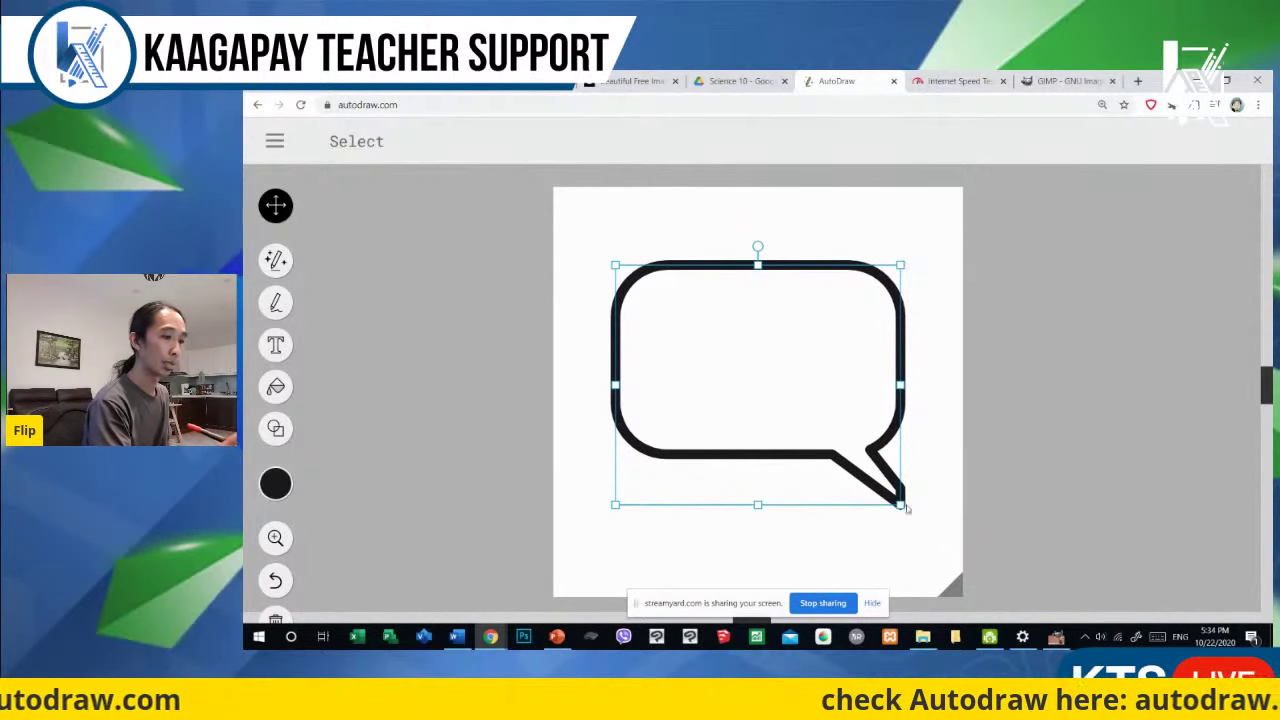
left_click(945, 440)
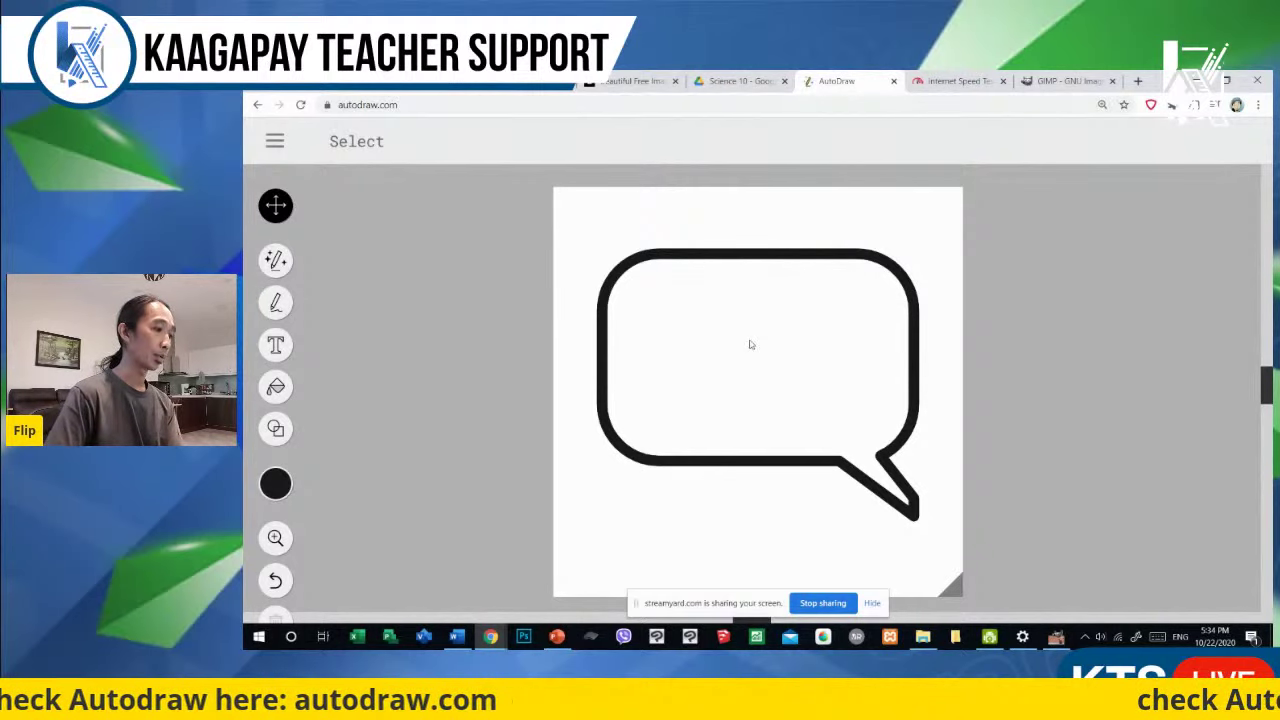
left_click(280, 143)
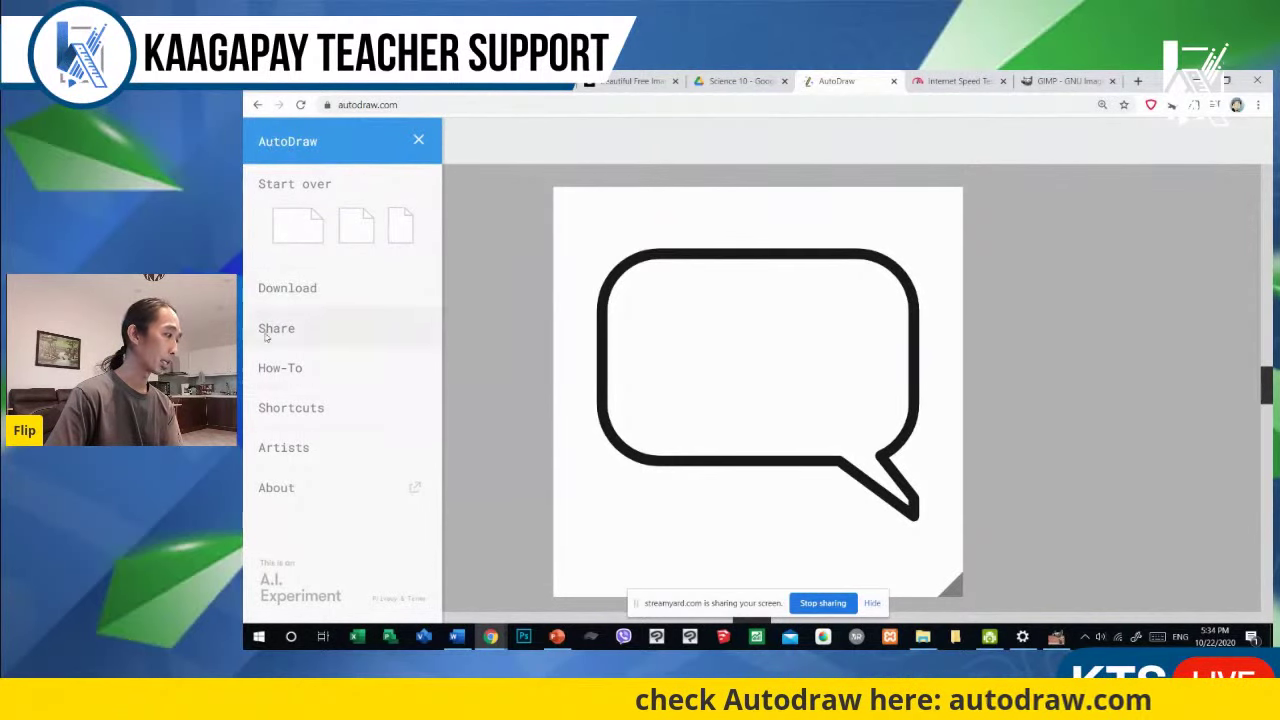
Step: Download the drawing as 'speech bubble' and return to the GIMP composite
left_click(292, 292)
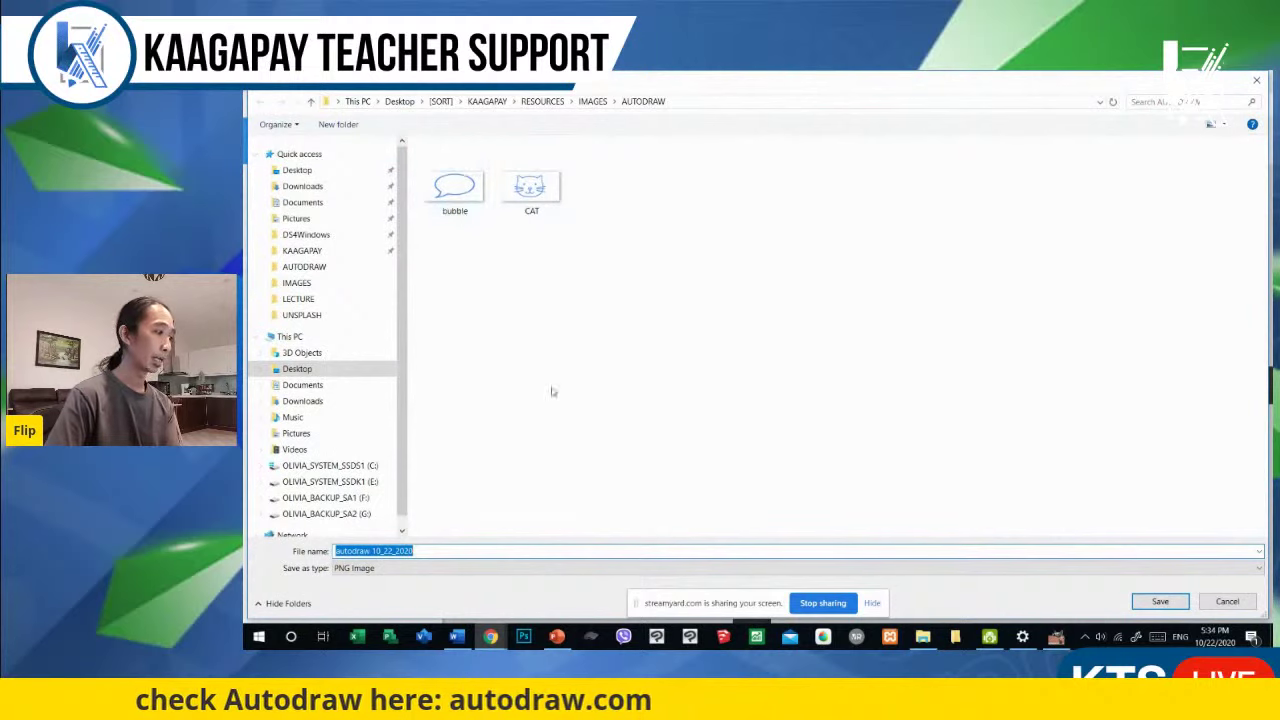
type("spe")
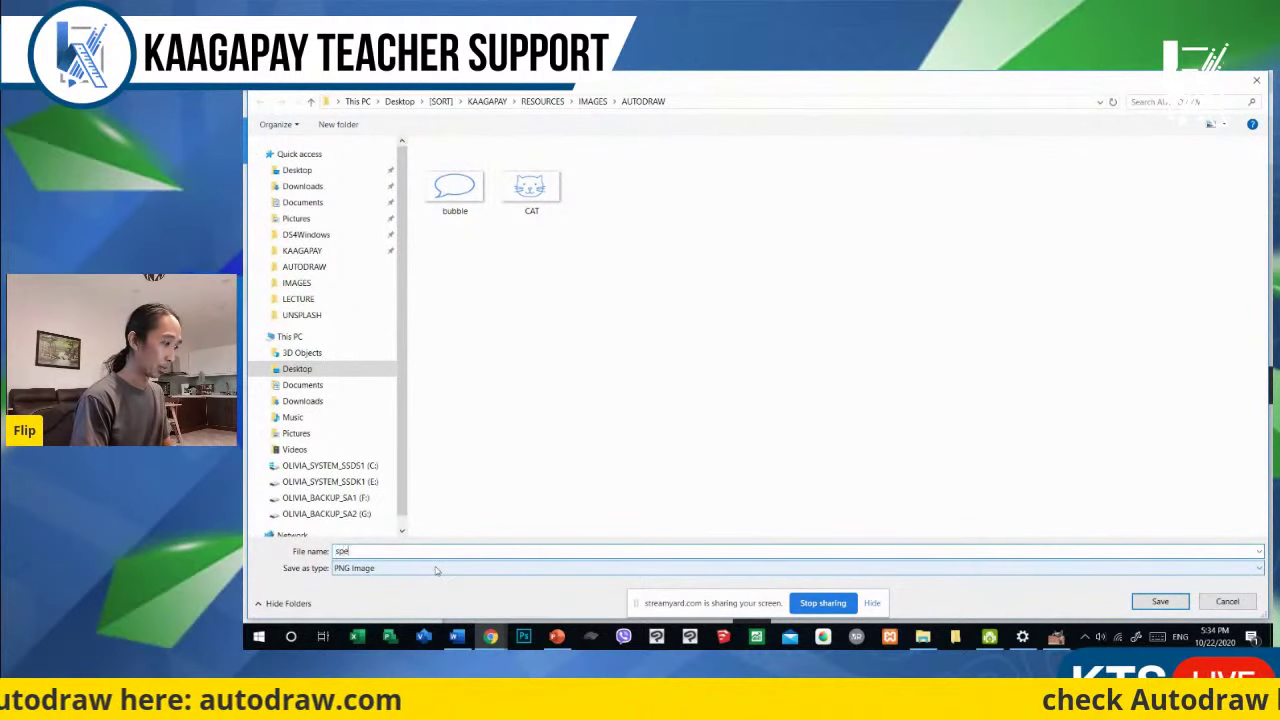
type("ech bubble")
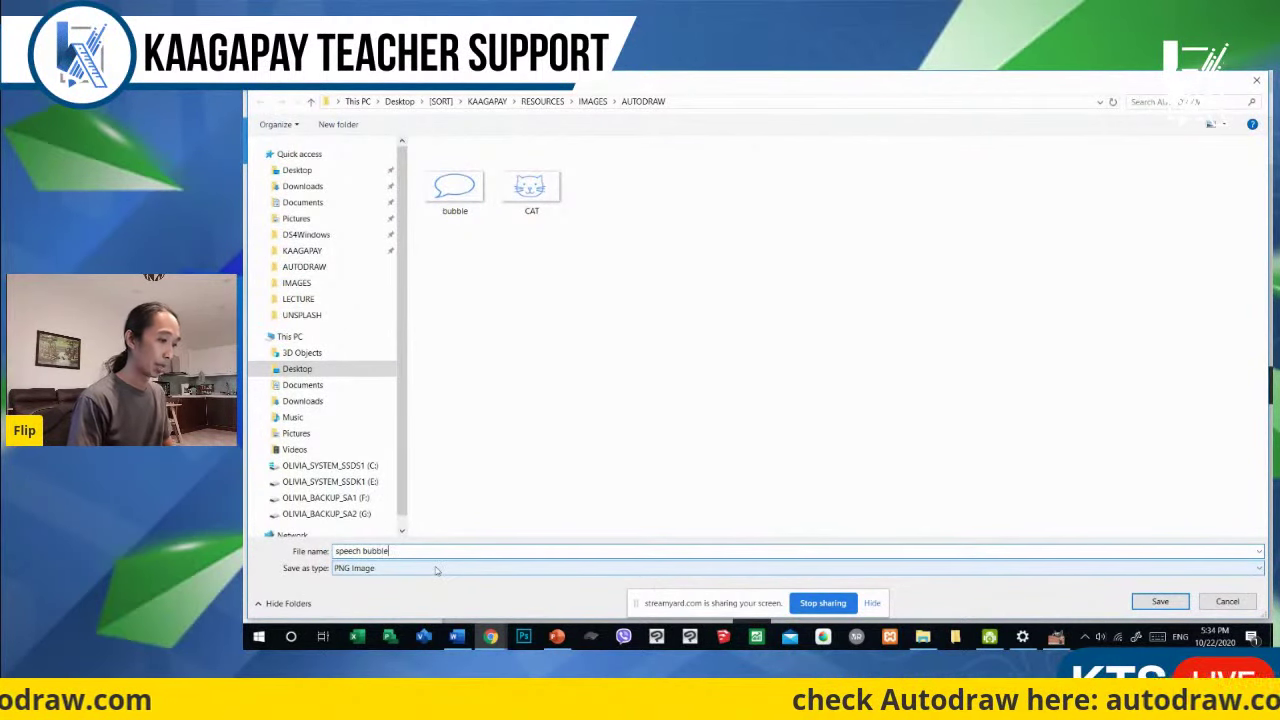
key("Return")
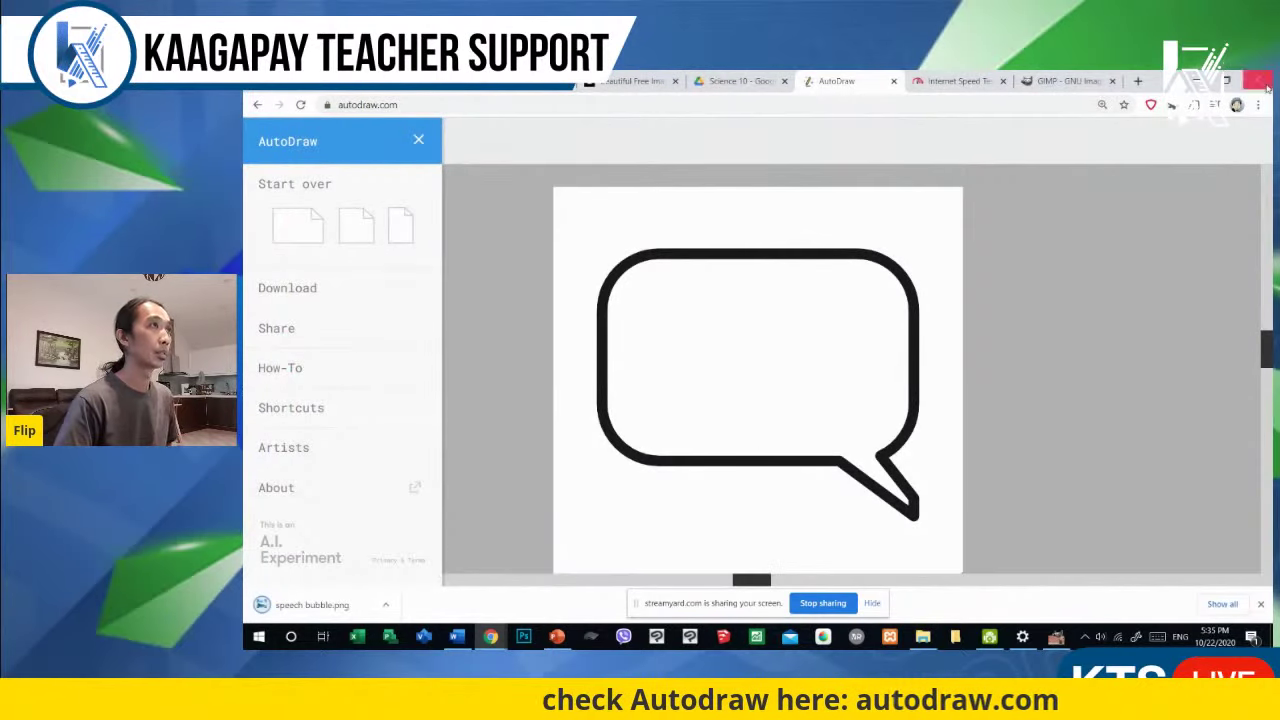
key("super+d")
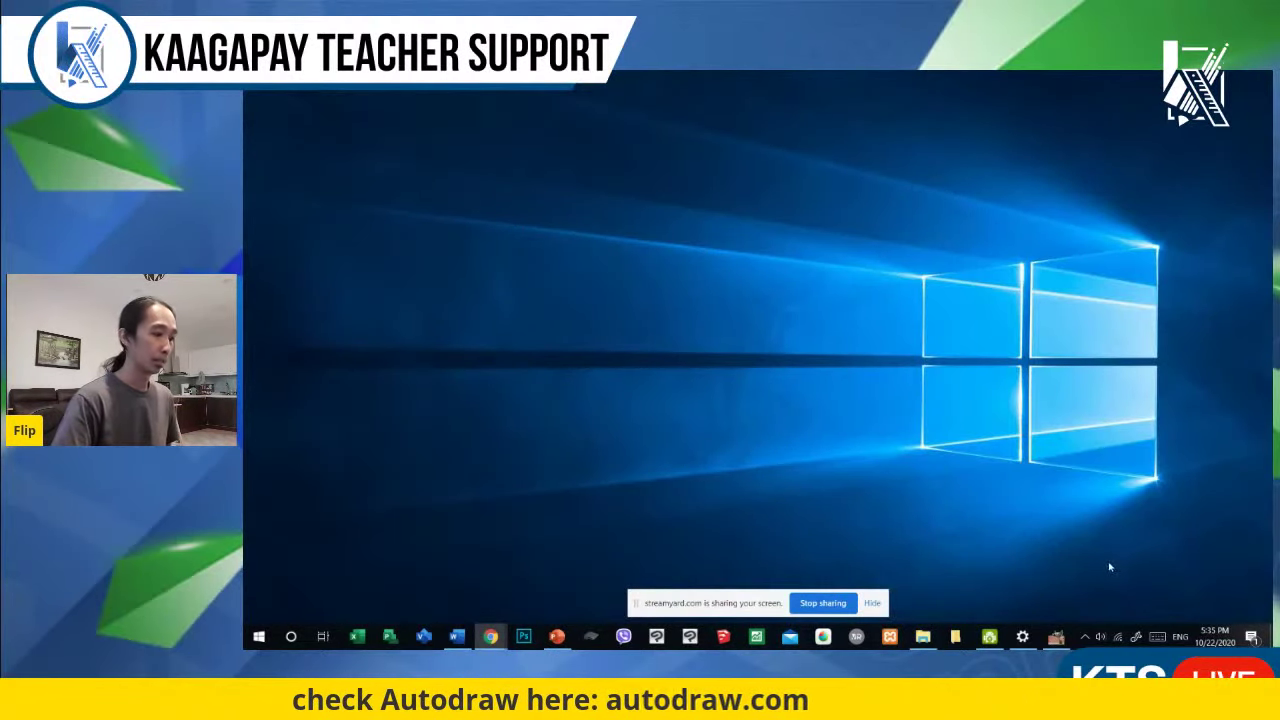
left_click(1056, 637)
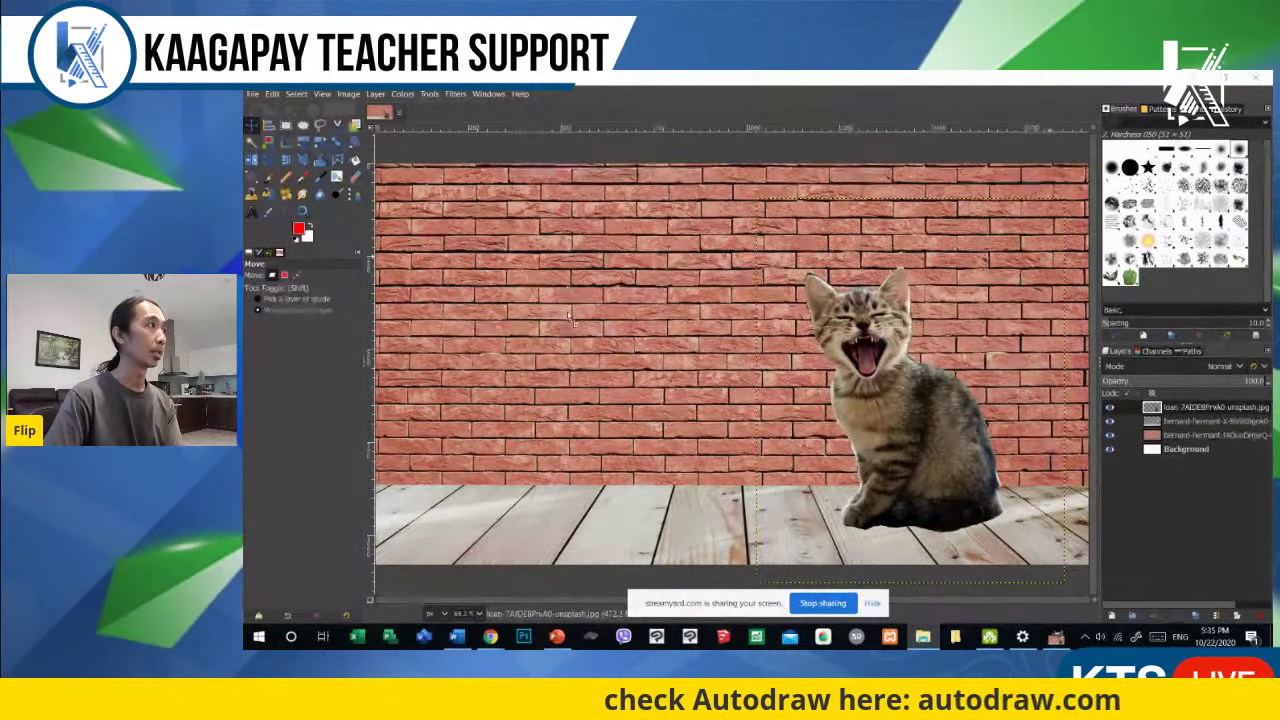
Step: Drop speech bubble.png onto the GIMP canvas and place it left of the cat, slightly lower
left_click_drag(572, 318, 686, 366)
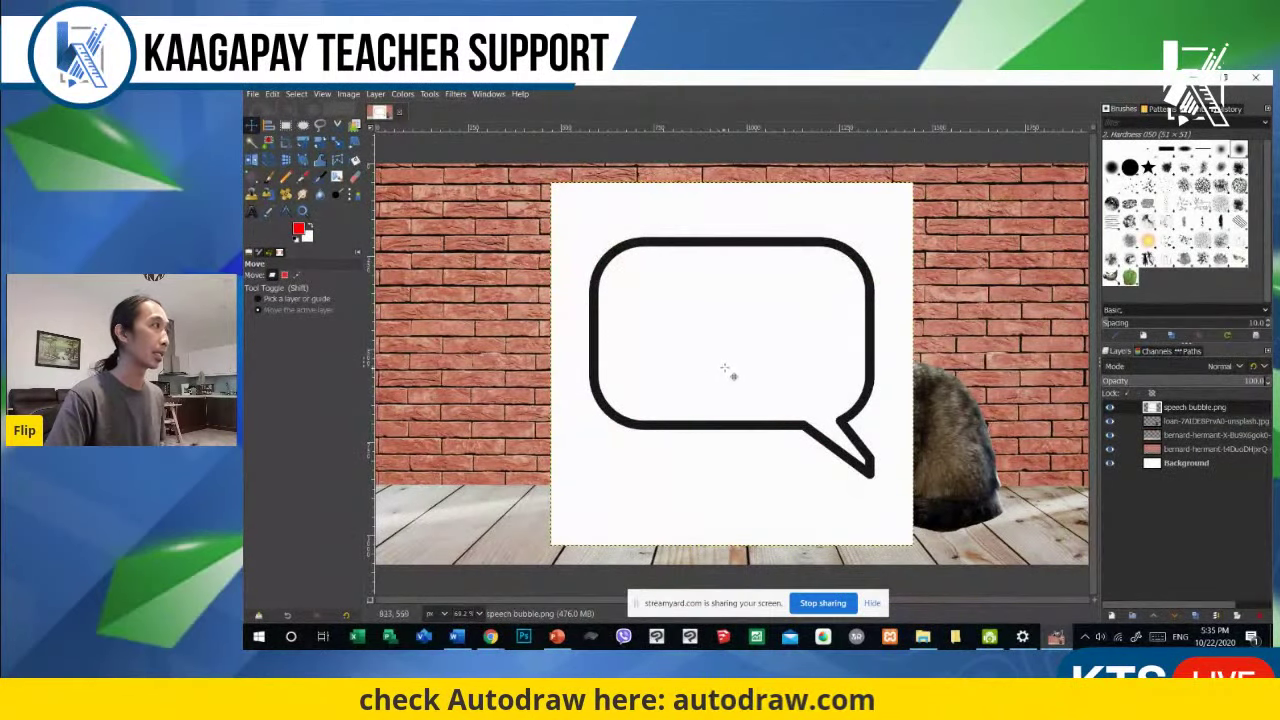
left_click_drag(691, 371, 603, 382)
scroll(603, 382, "down", 1)
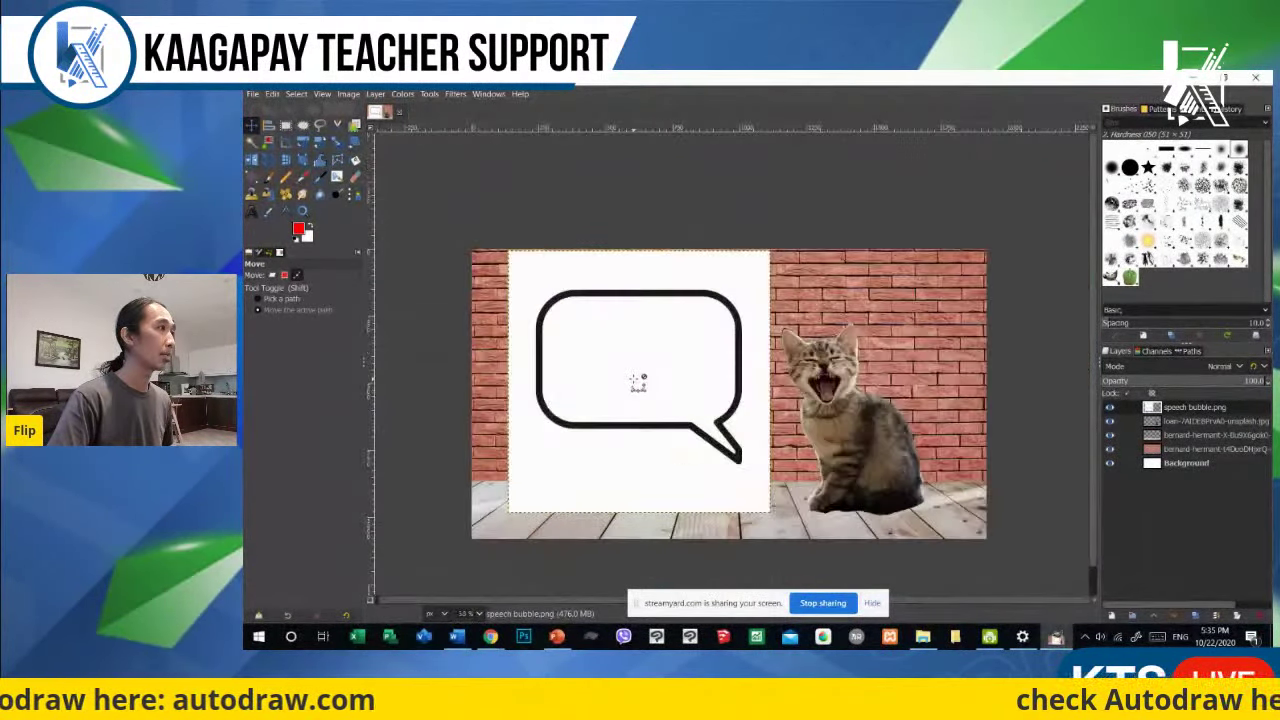
left_click_drag(643, 374, 639, 401)
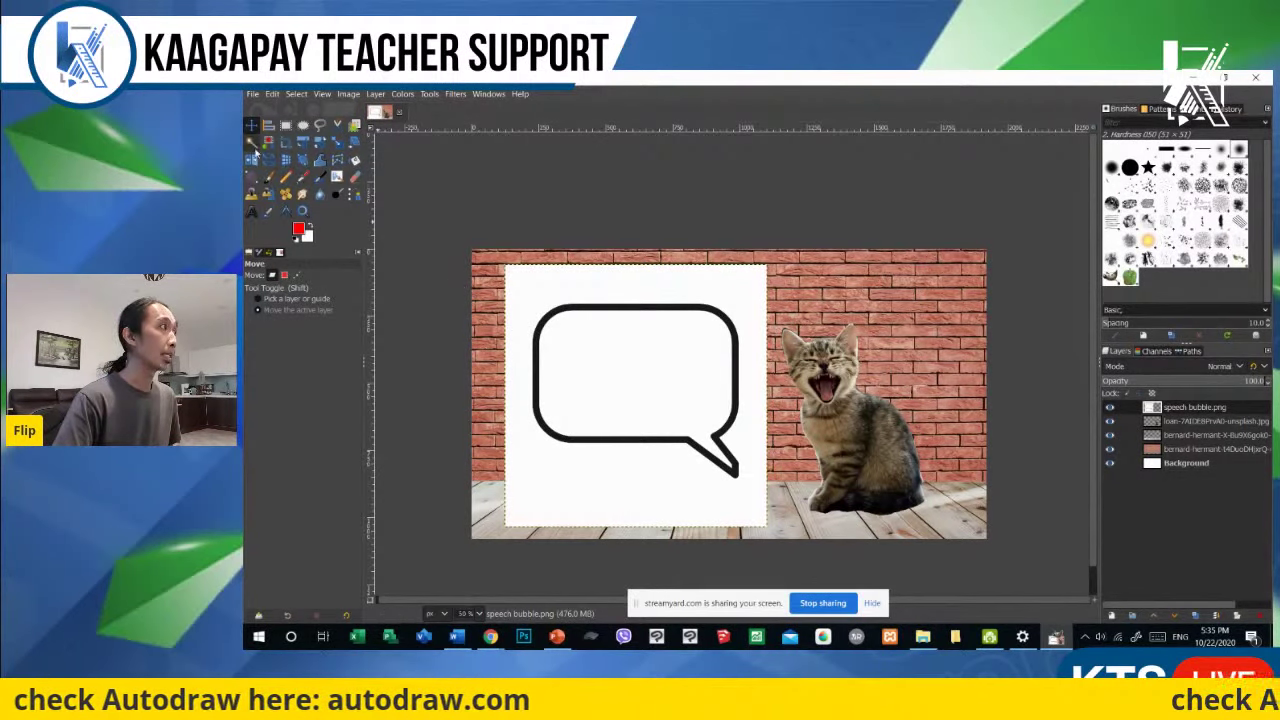
left_click(252, 143)
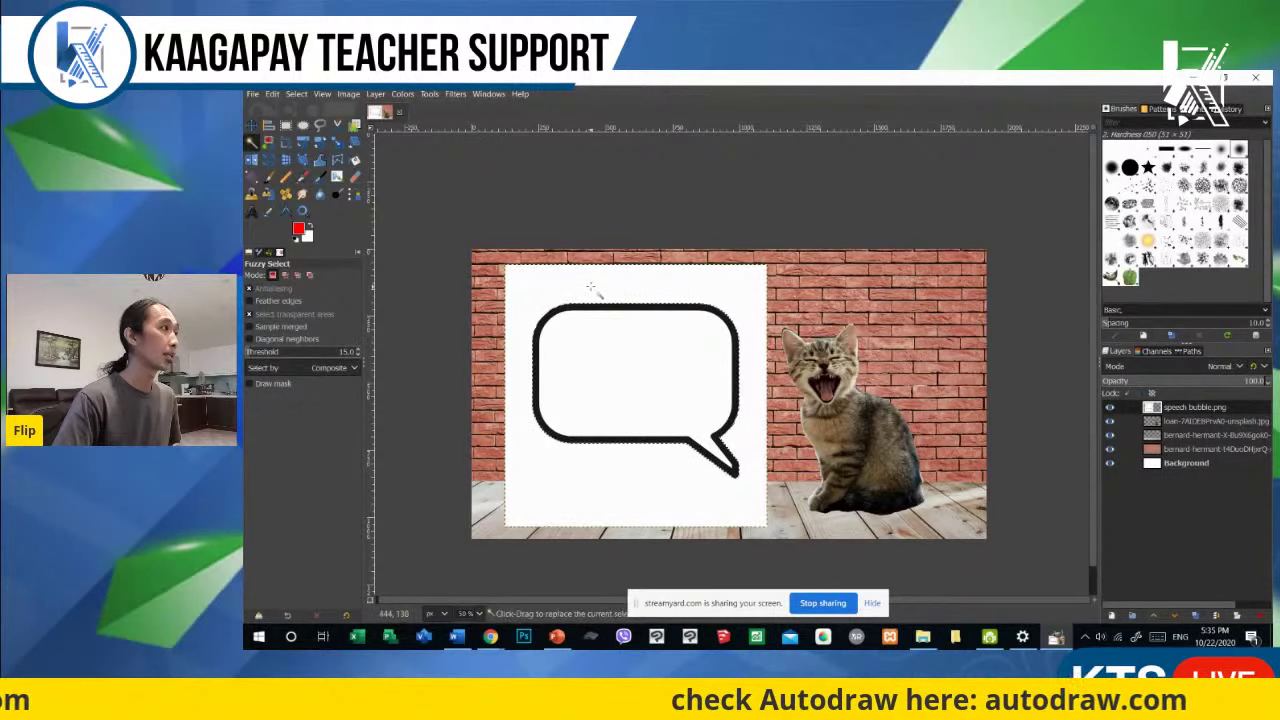
Step: Fuzzy-select the white backdrop around the bubble, delete it, and clear the selection
left_click(612, 490)
key("Delete")
key("ctrl+shift+a")
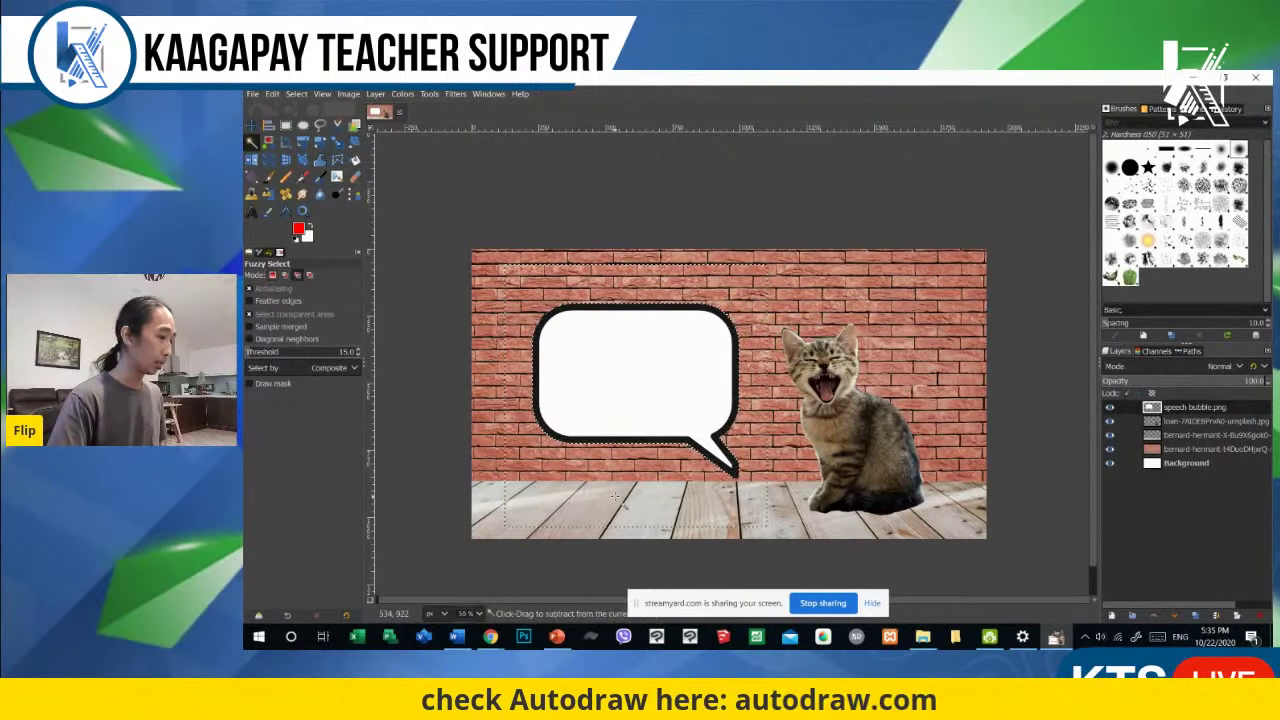
Step: Crop the bubble layer to its content and shift it up and to the right
key("m")
left_click_drag(625, 353, 622, 345)
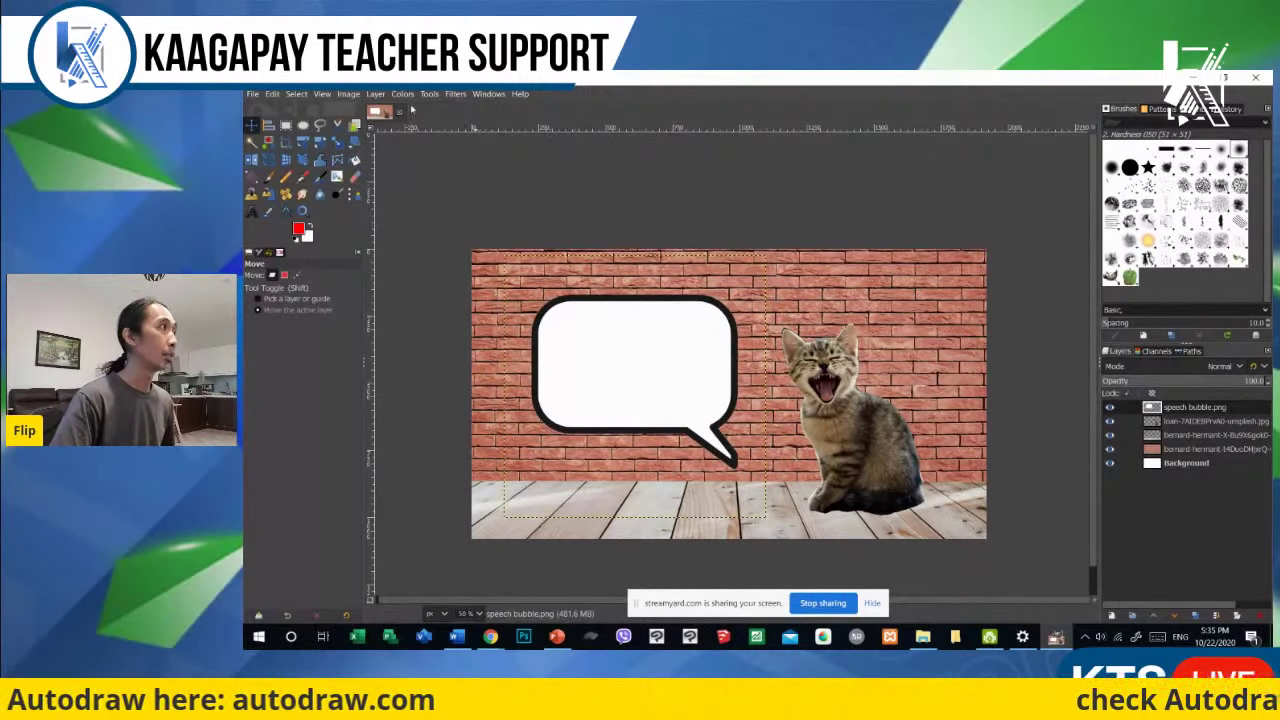
left_click(377, 94)
left_click(400, 337)
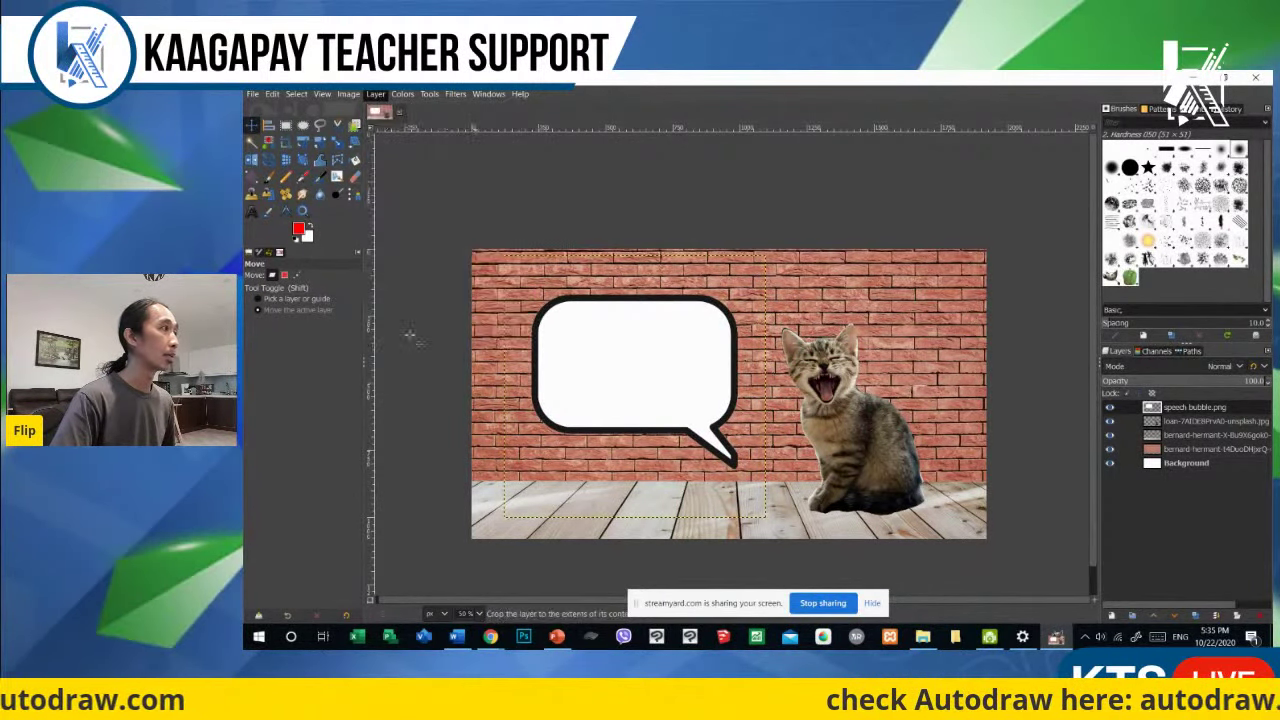
left_click_drag(640, 398, 660, 378)
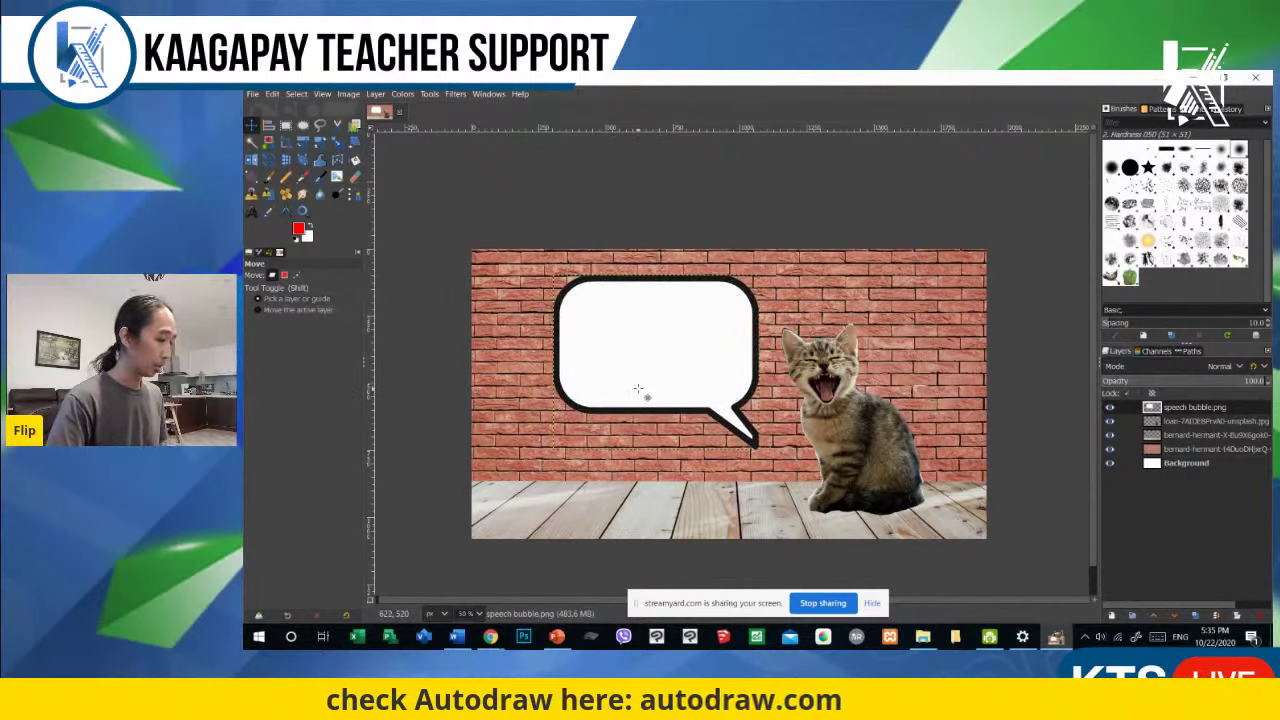
Step: Scale the speech bubble up to about 890 × 755 px
key("shift+s")
left_click(638, 388)
left_click_drag(556, 446, 585, 432)
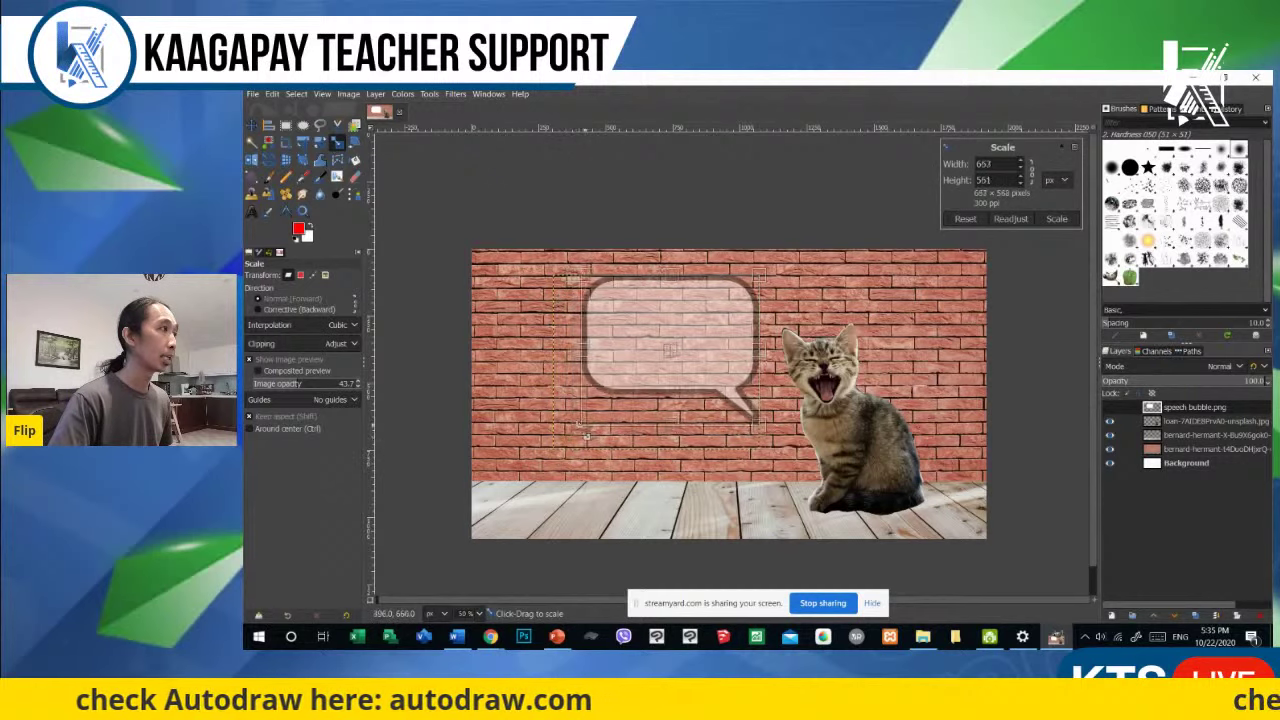
left_click_drag(758, 425, 819, 455)
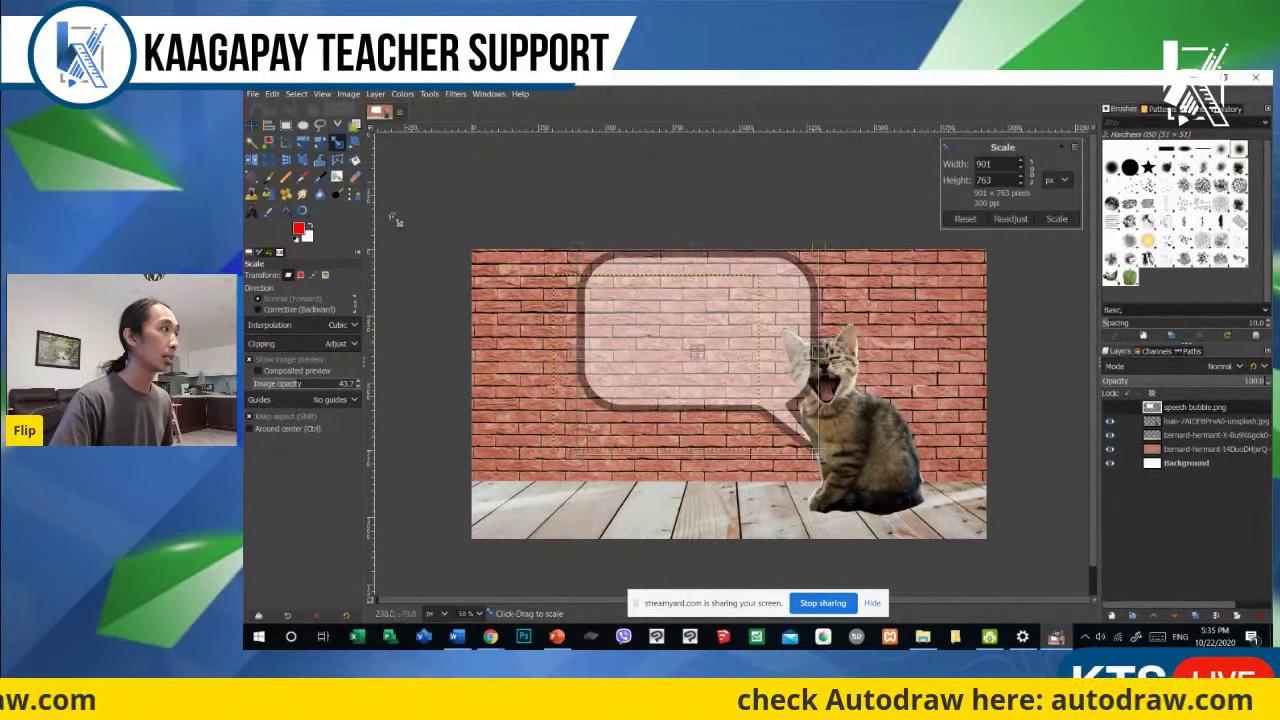
key("Return")
Step: Move the enlarged bubble left on the wall beside the cat's head
key("m")
left_click_drag(720, 349, 666, 366)
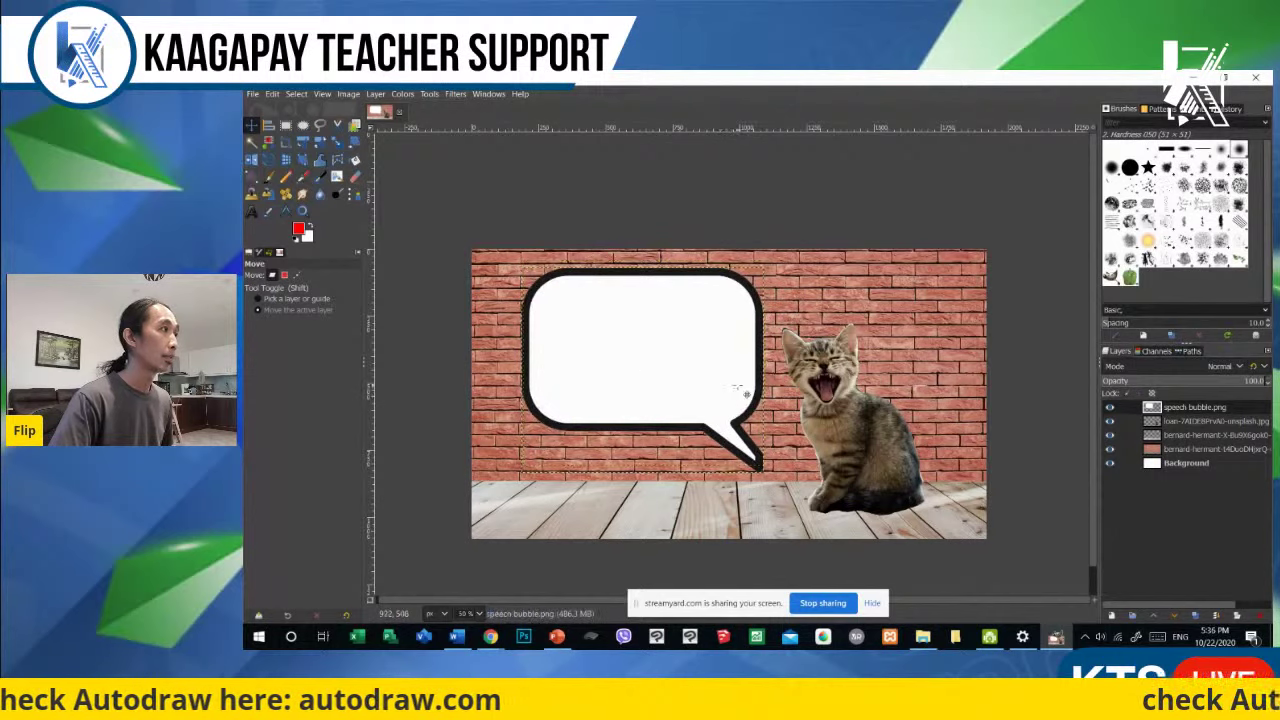
key("shift+r")
left_click(865, 445)
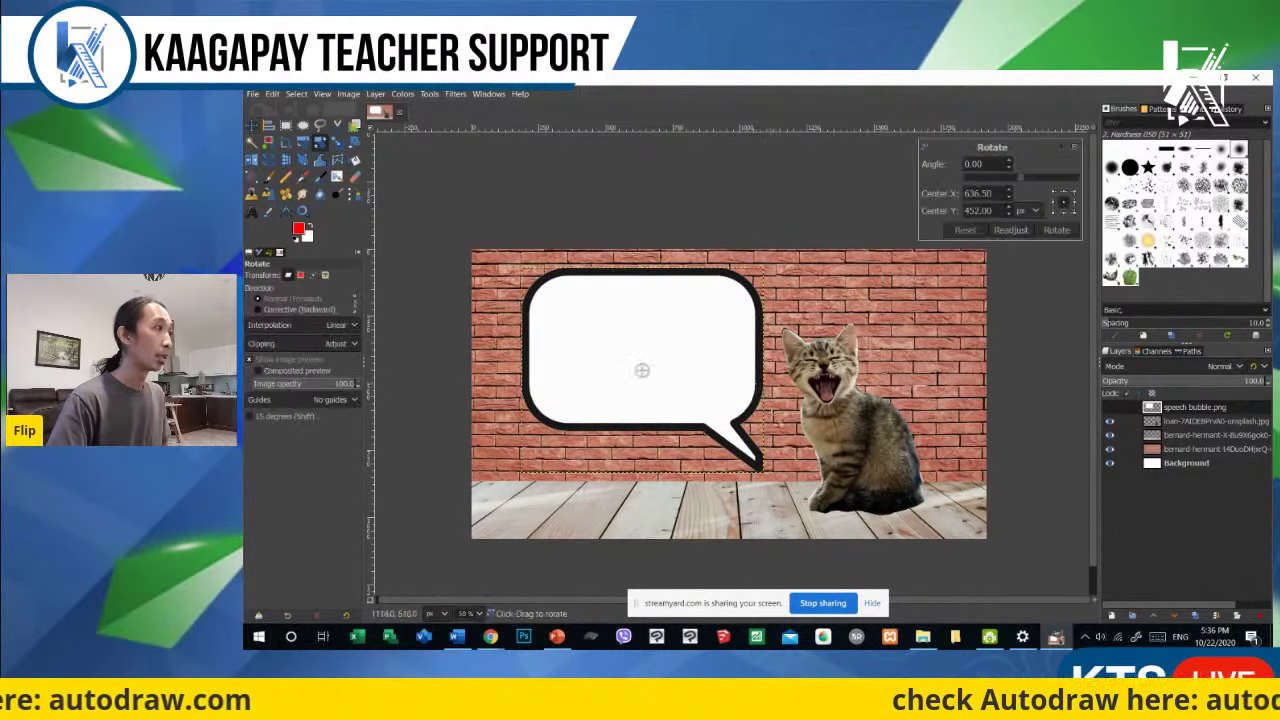
Step: Rotate the speech bubble to -14.59° and nudge it into place
left_click_drag(760, 462, 774, 431)
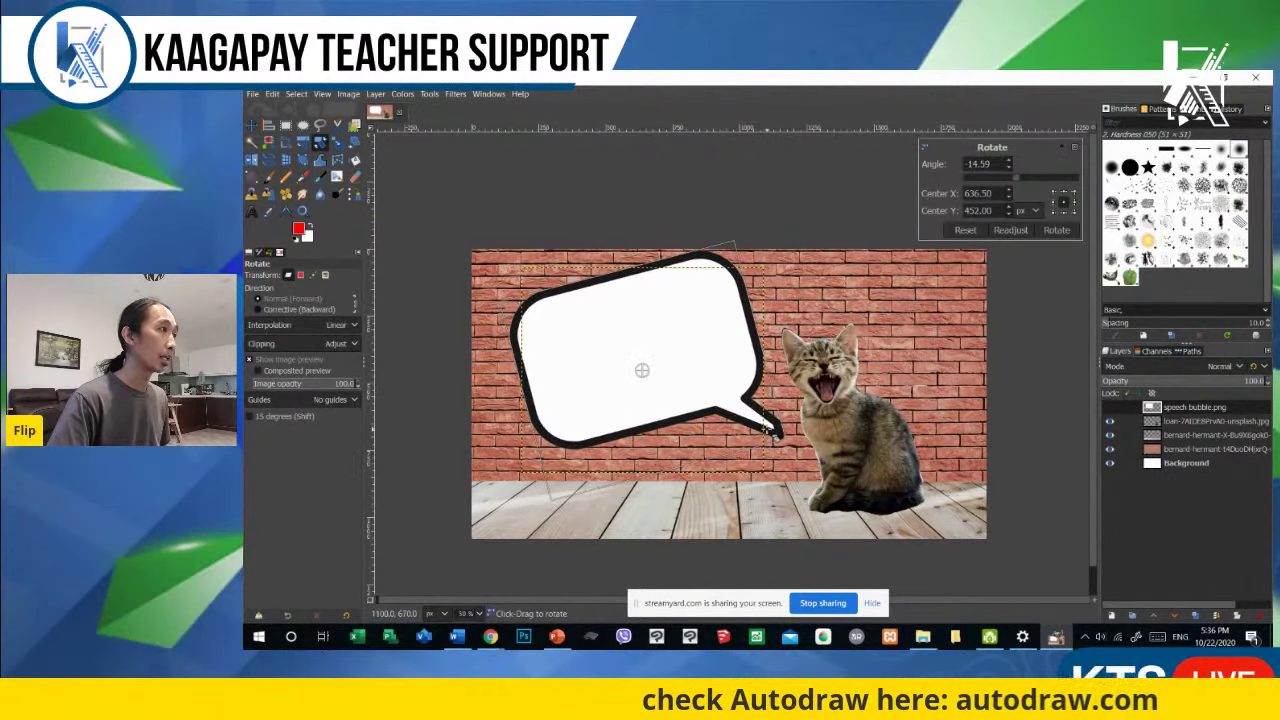
left_click(258, 124)
mouse_move(651, 351)
left_mouse_down()
mouse_move(651, 363)
mouse_move(643, 355)
left_mouse_up()
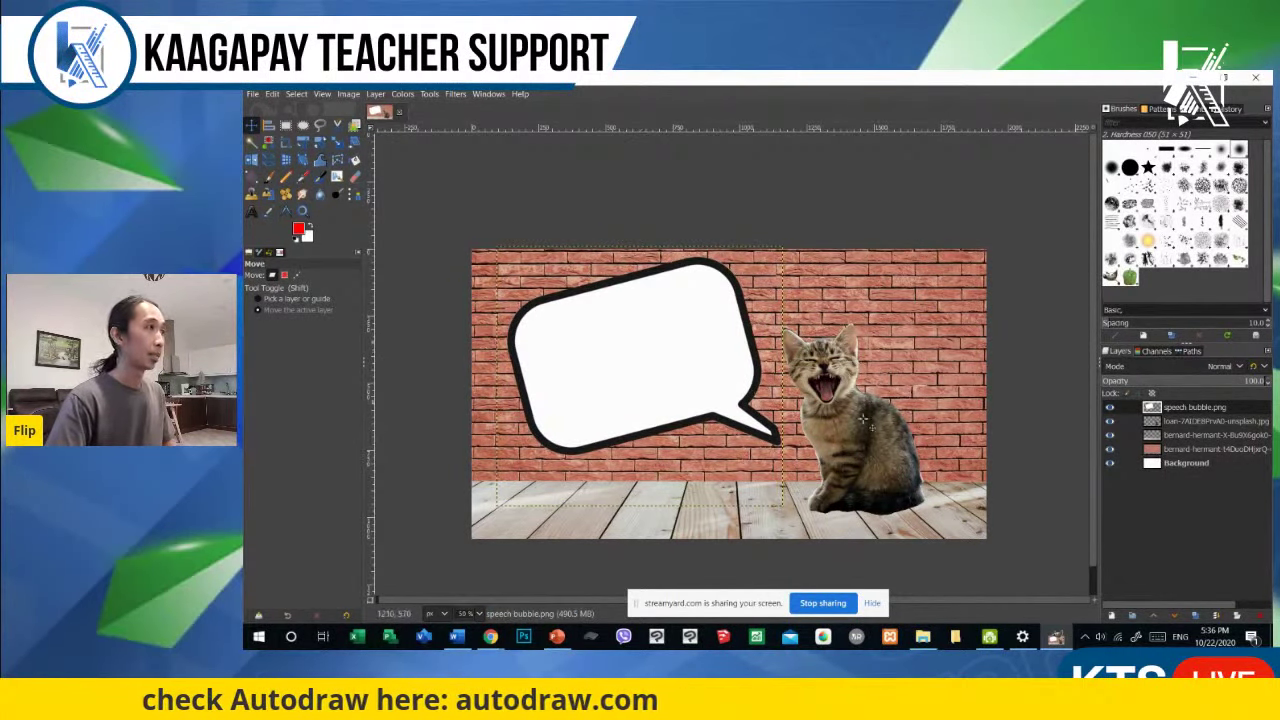
Step: With the bubble layer active, draw a text box inside the speech bubble
left_click(1200, 421)
left_click(1195, 407)
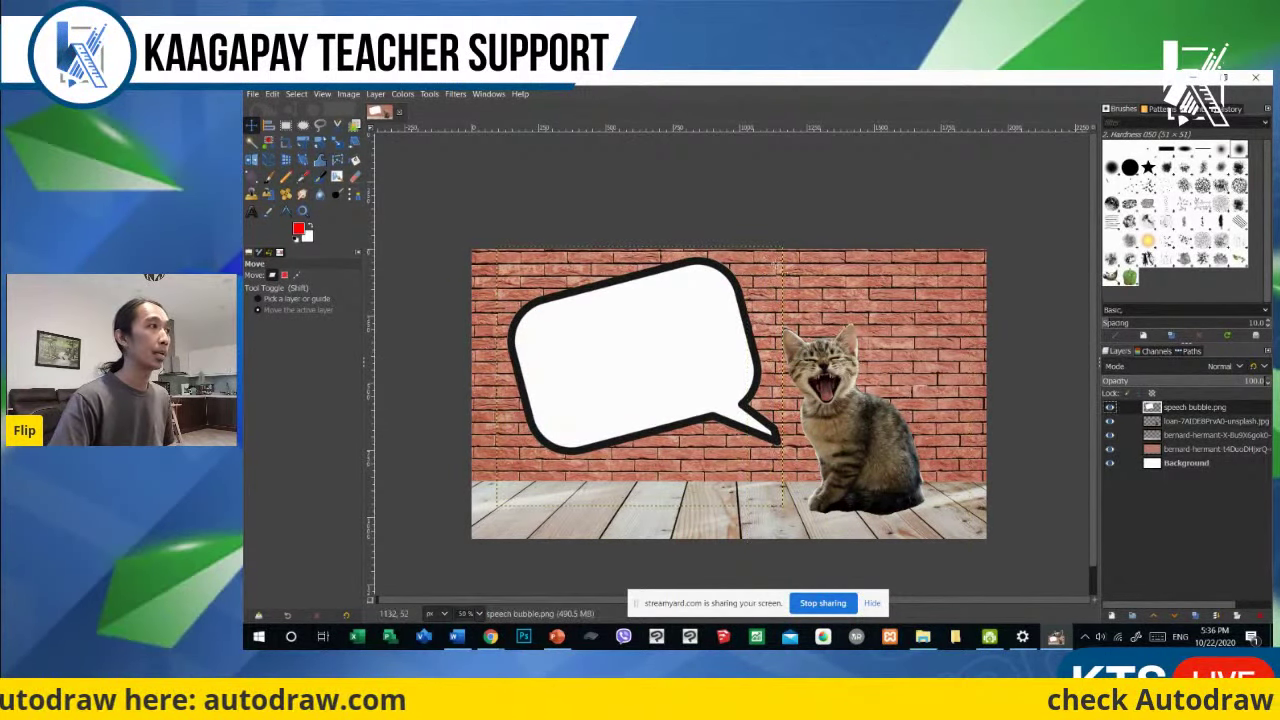
left_click(252, 211)
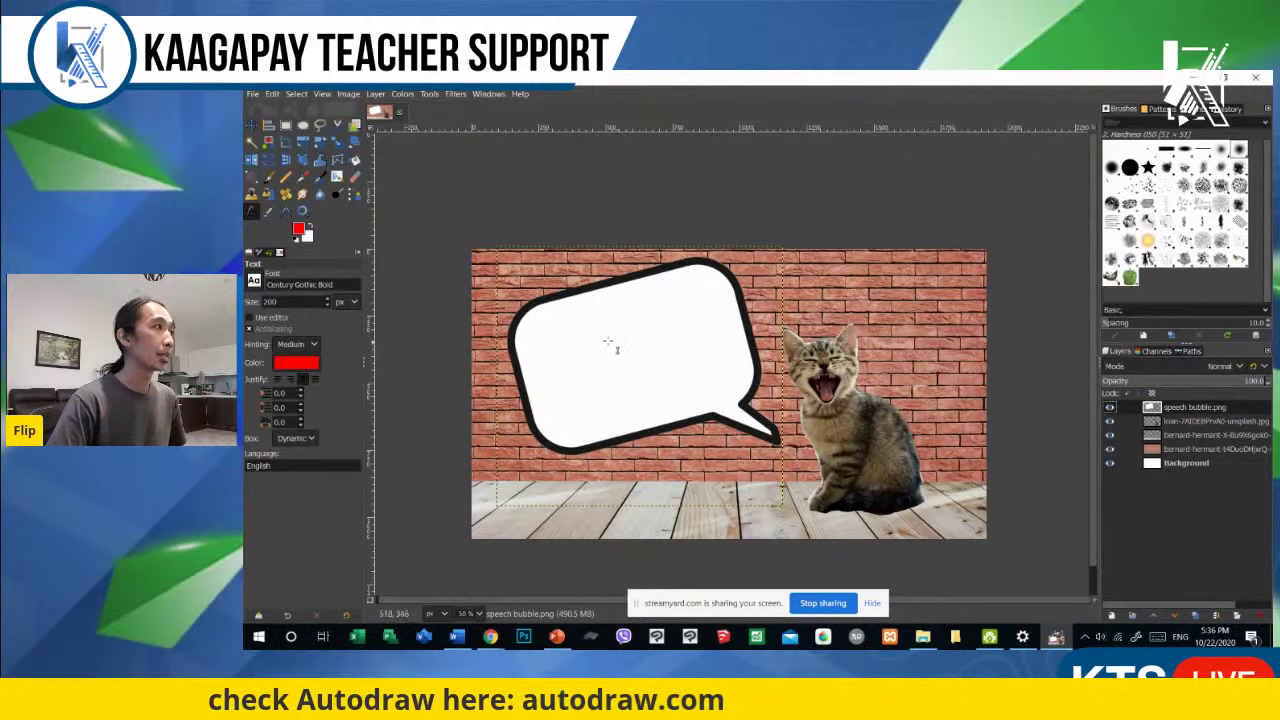
left_click_drag(551, 324, 756, 437)
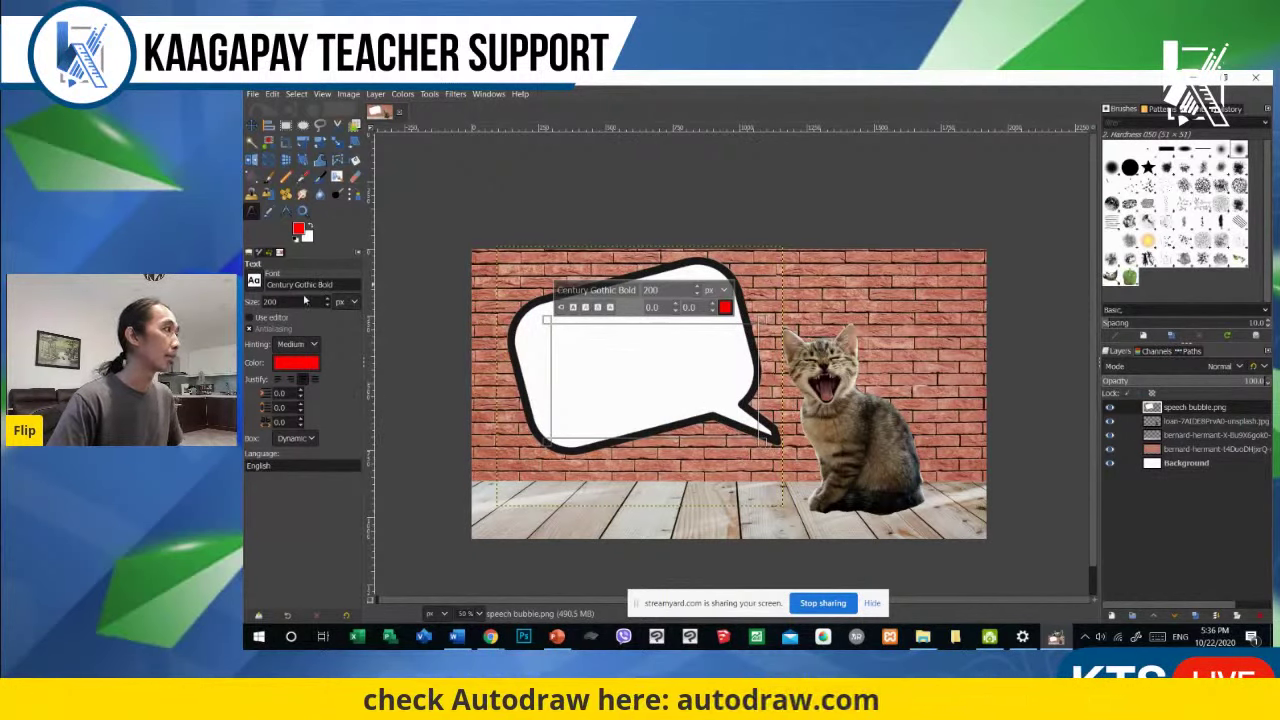
Step: Type 'Meow!!!' in red bold Century Gothic 200 px and nudge it left inside the bubble
left_click(278, 317)
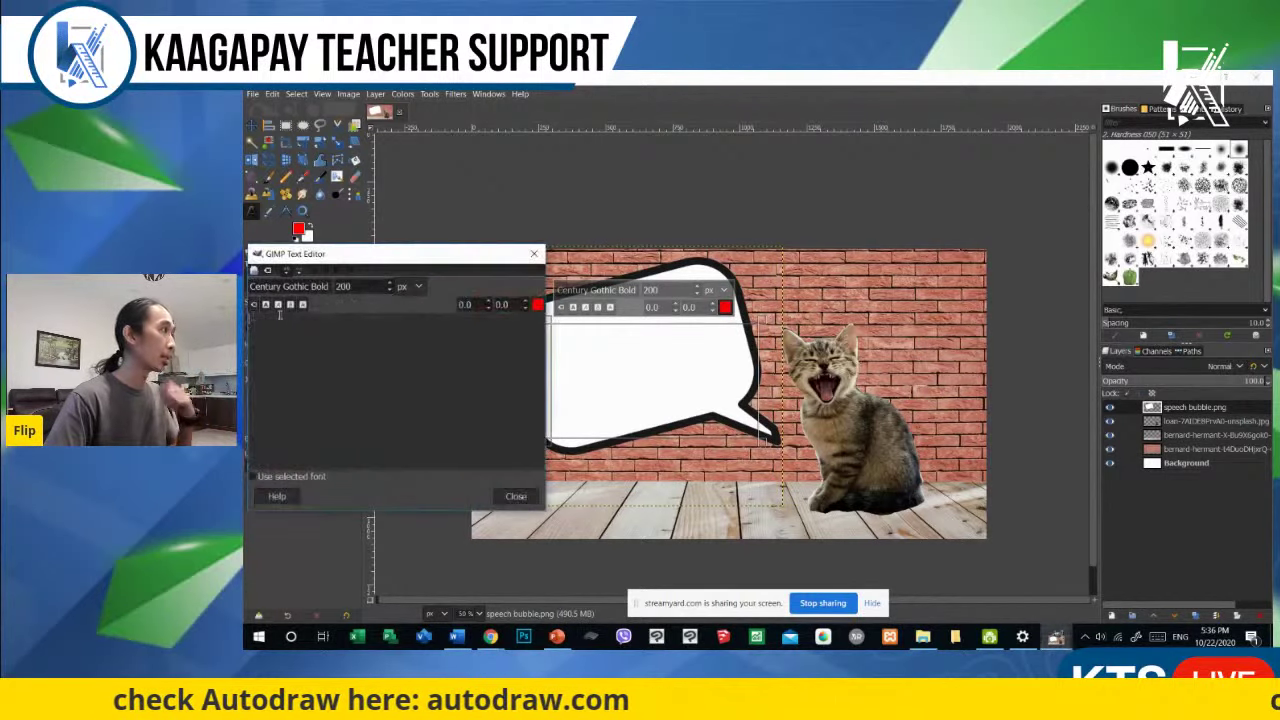
type("Meow")
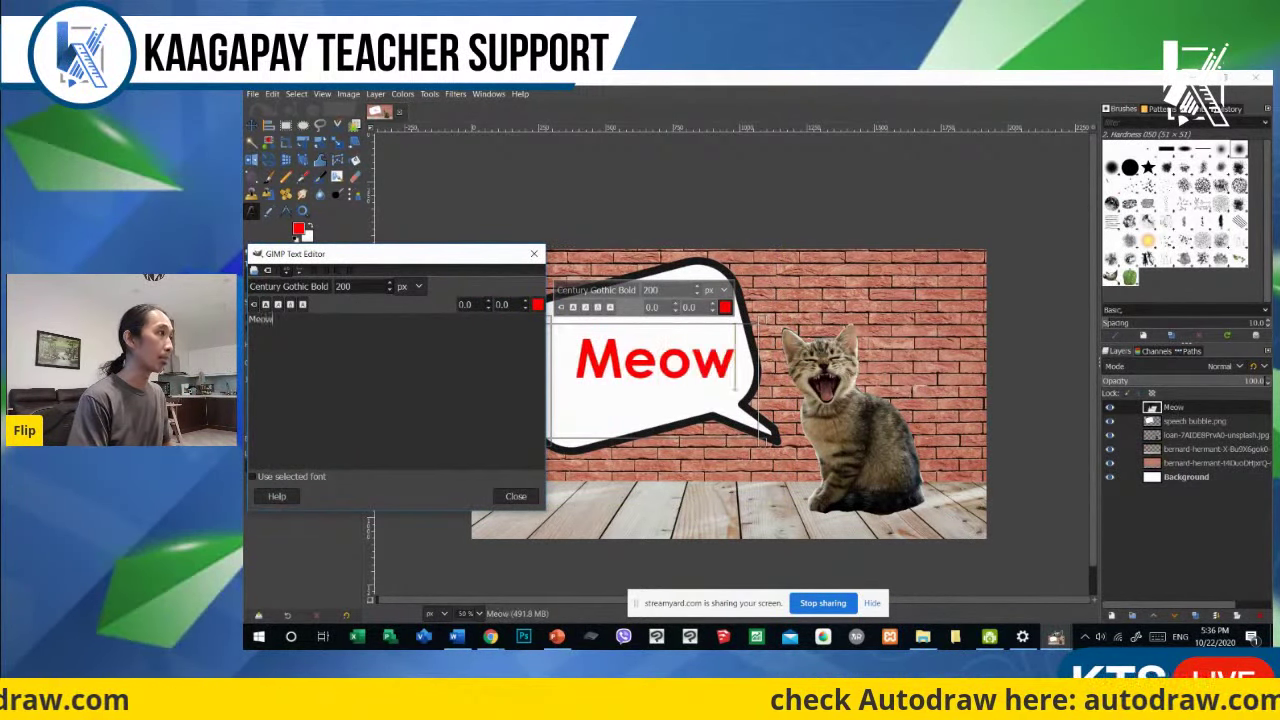
type("!!")
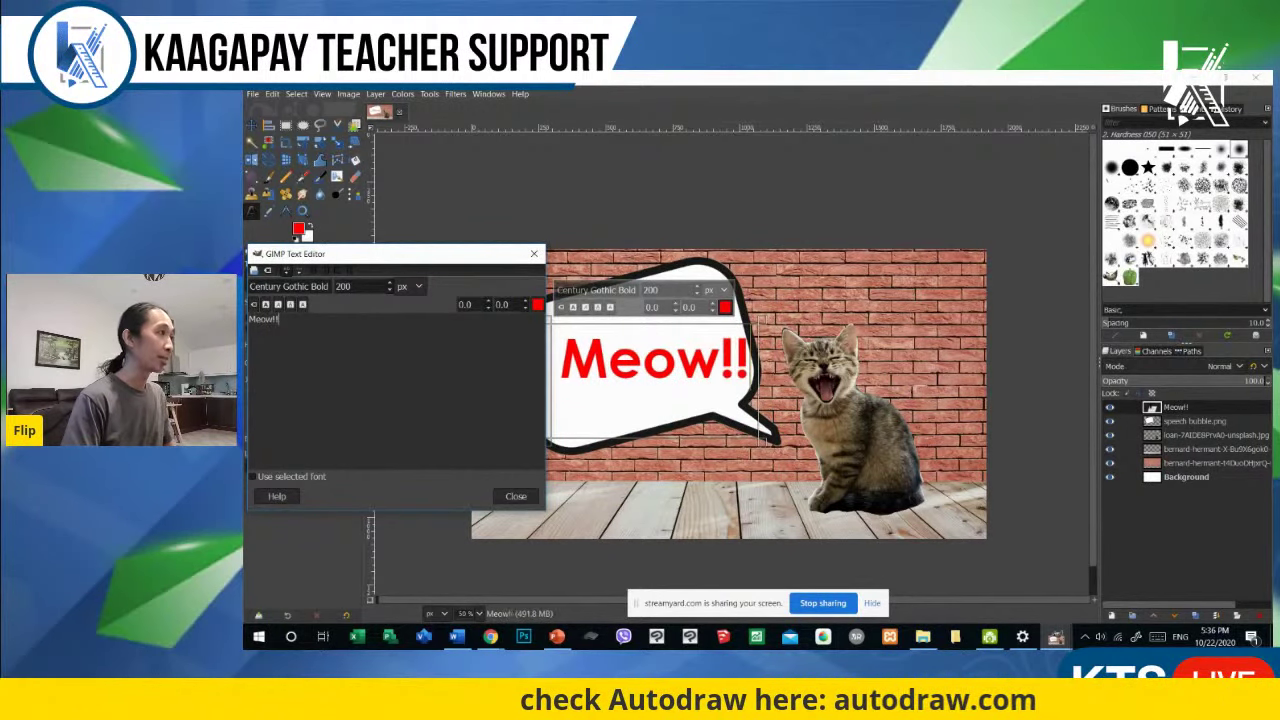
left_click(516, 496)
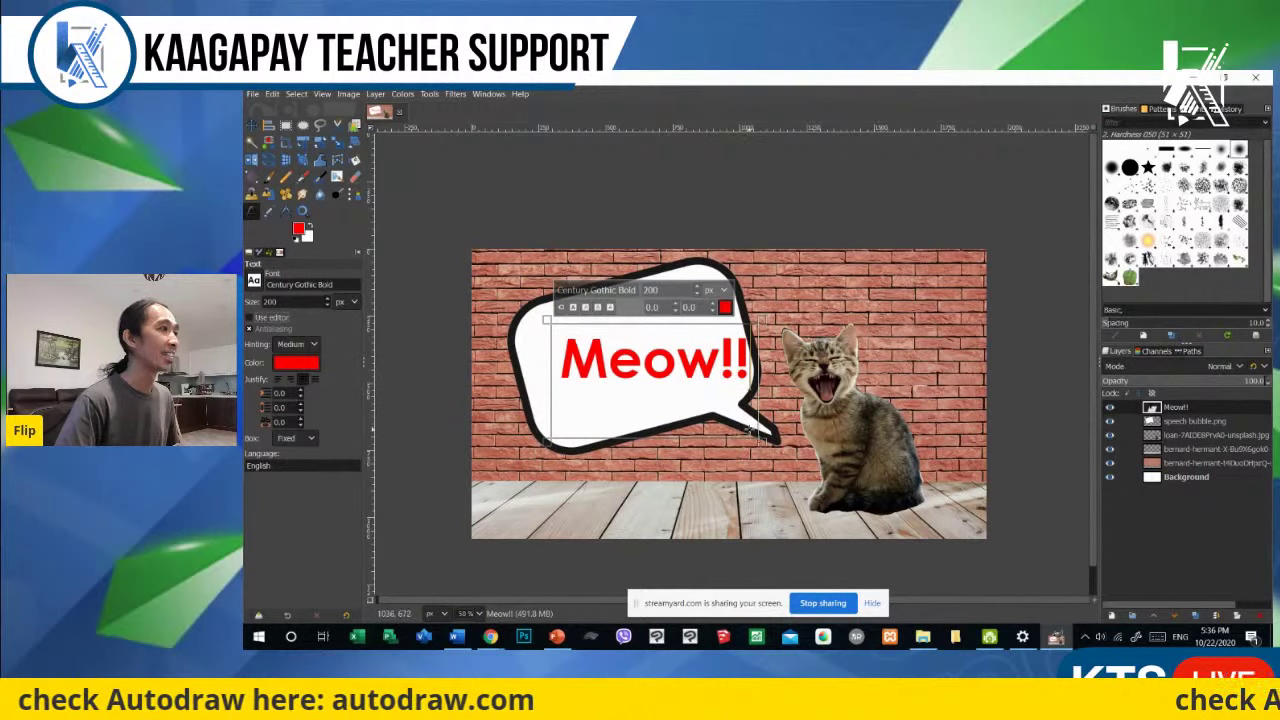
left_click(250, 317)
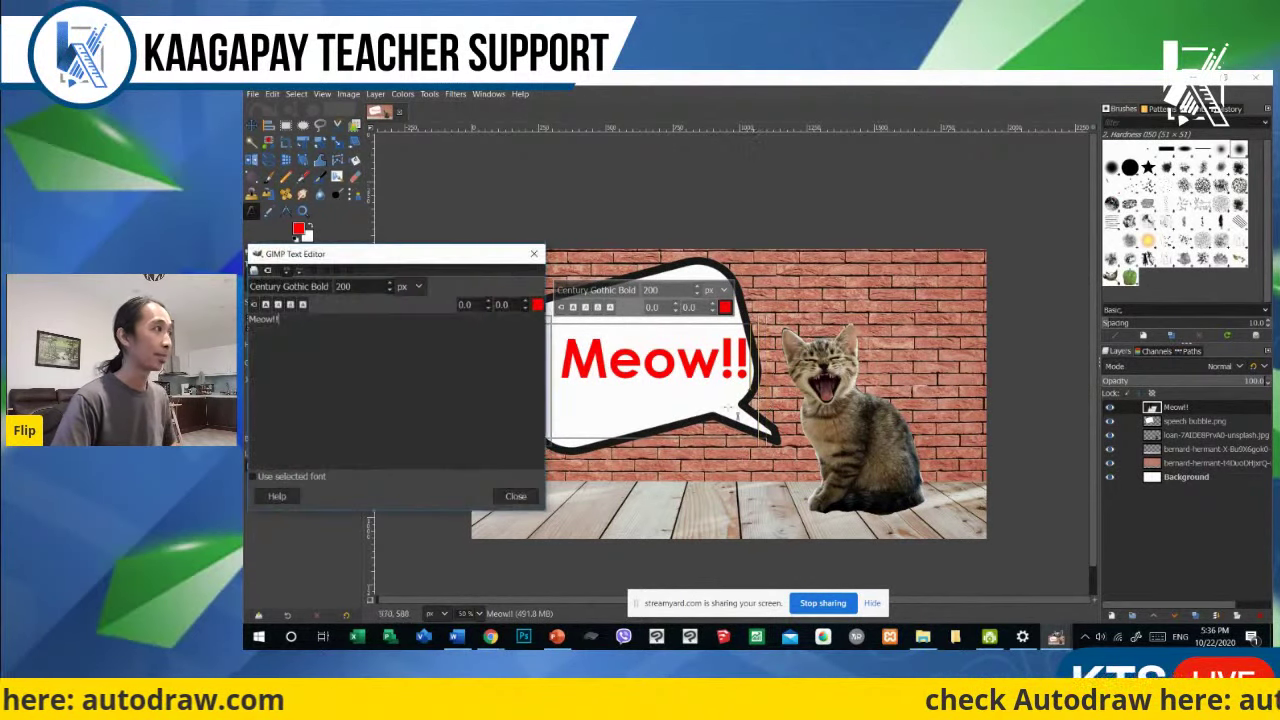
type("!")
left_click(516, 497)
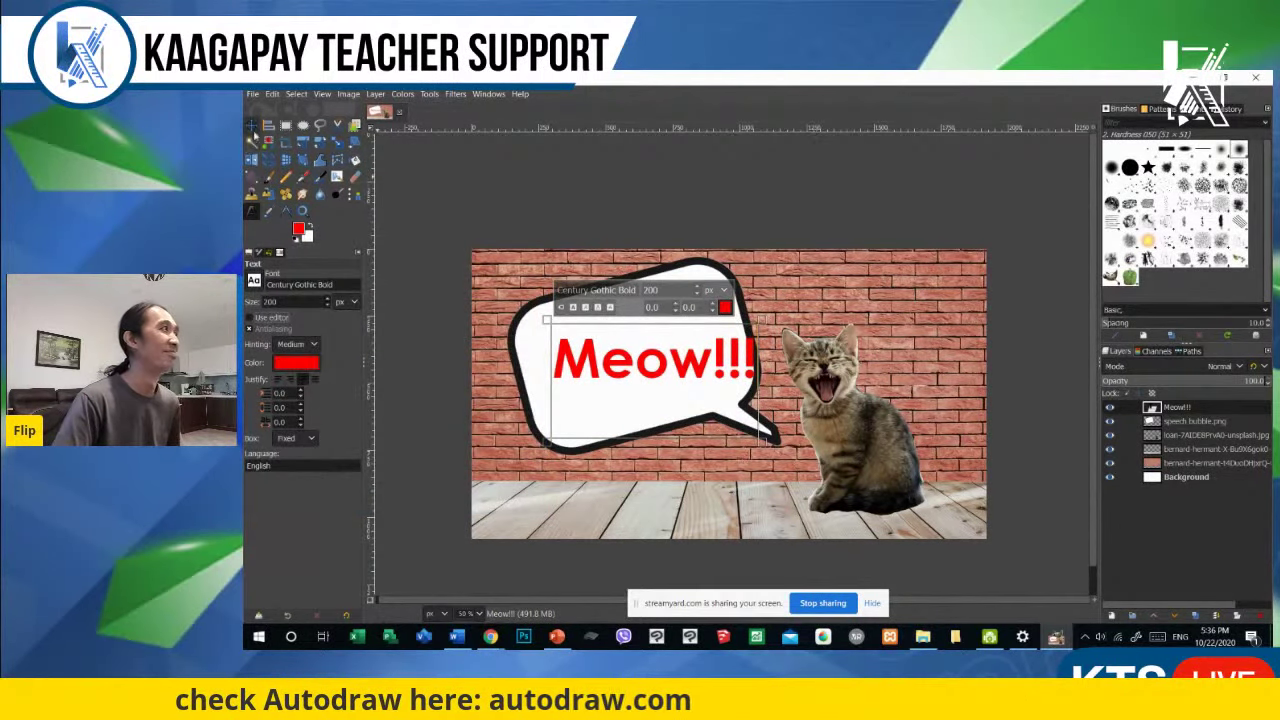
key("m")
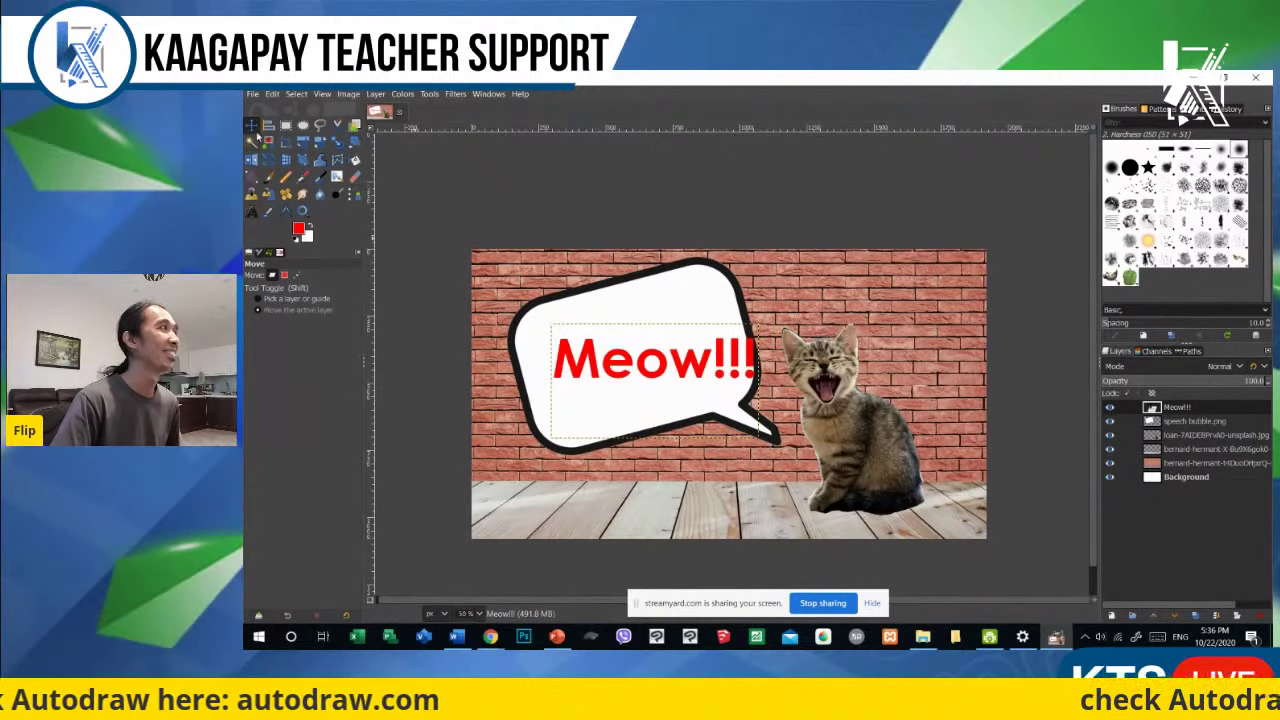
left_click_drag(750, 380, 737, 375)
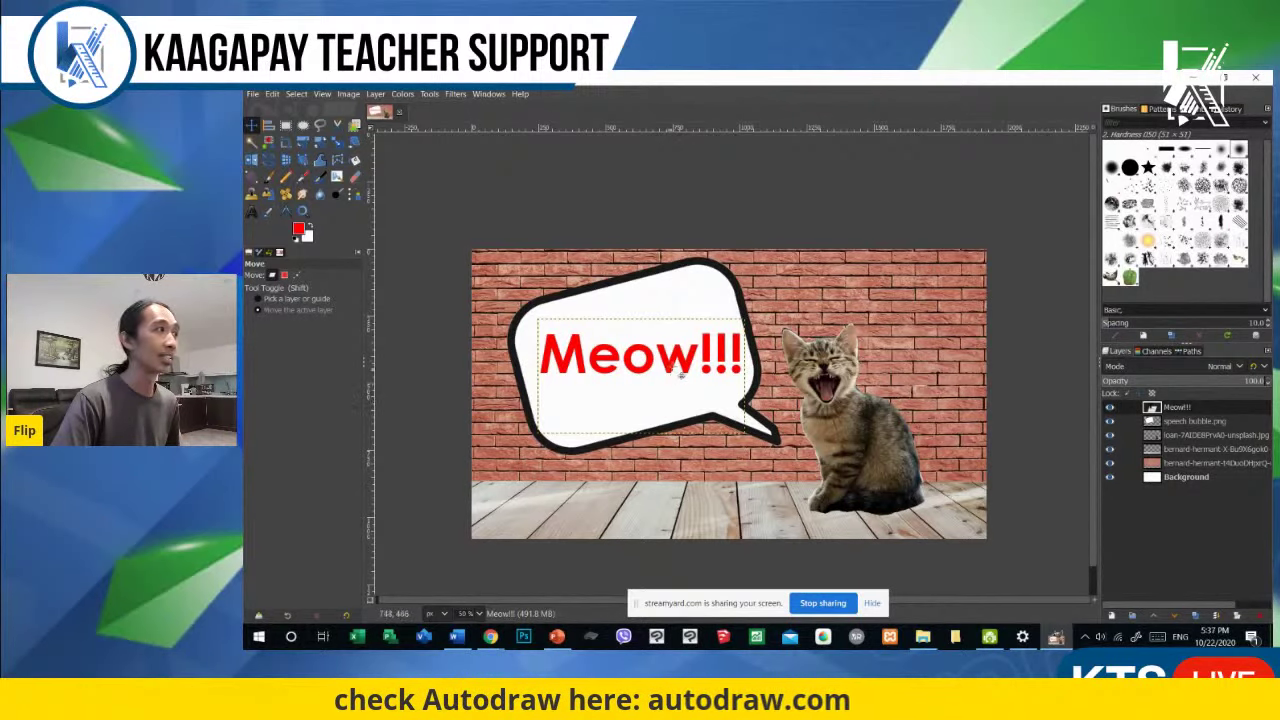
Step: Rotate the Meow!!! text about -15.14° and recentre it inside the tilted bubble
left_click_drag(688, 358, 640, 385)
key("shift+r")
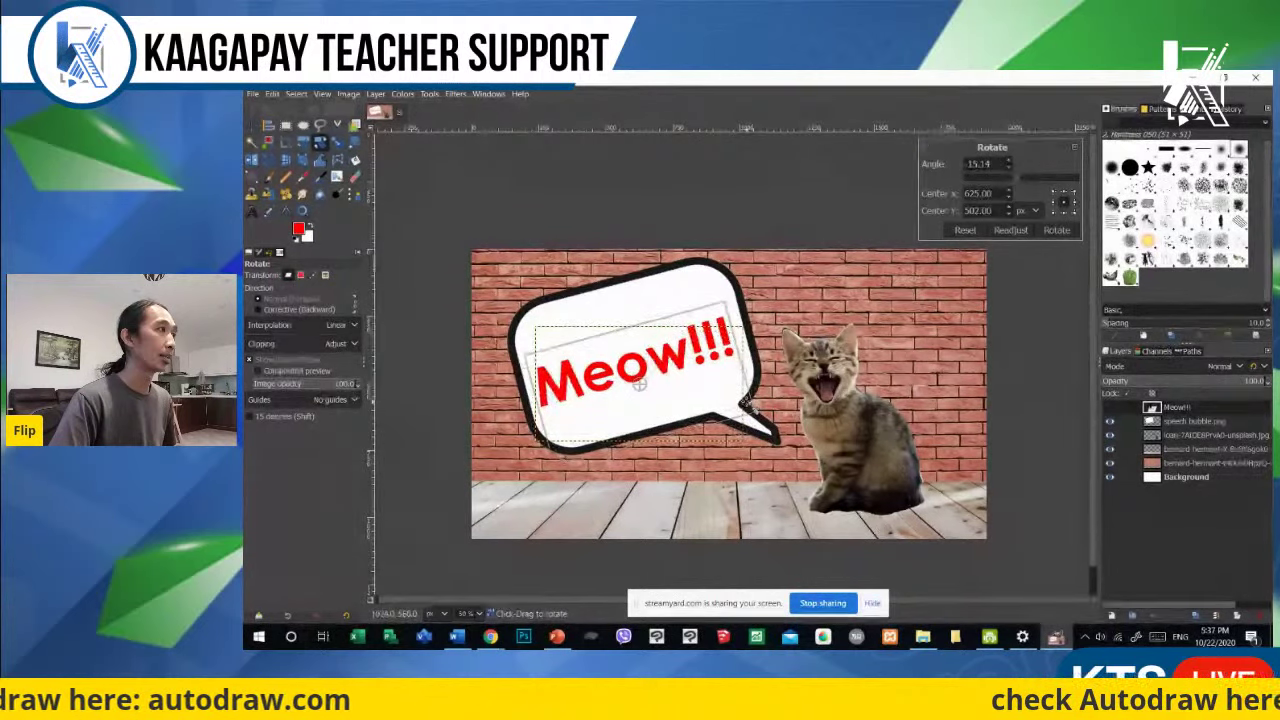
key("Return")
key("m")
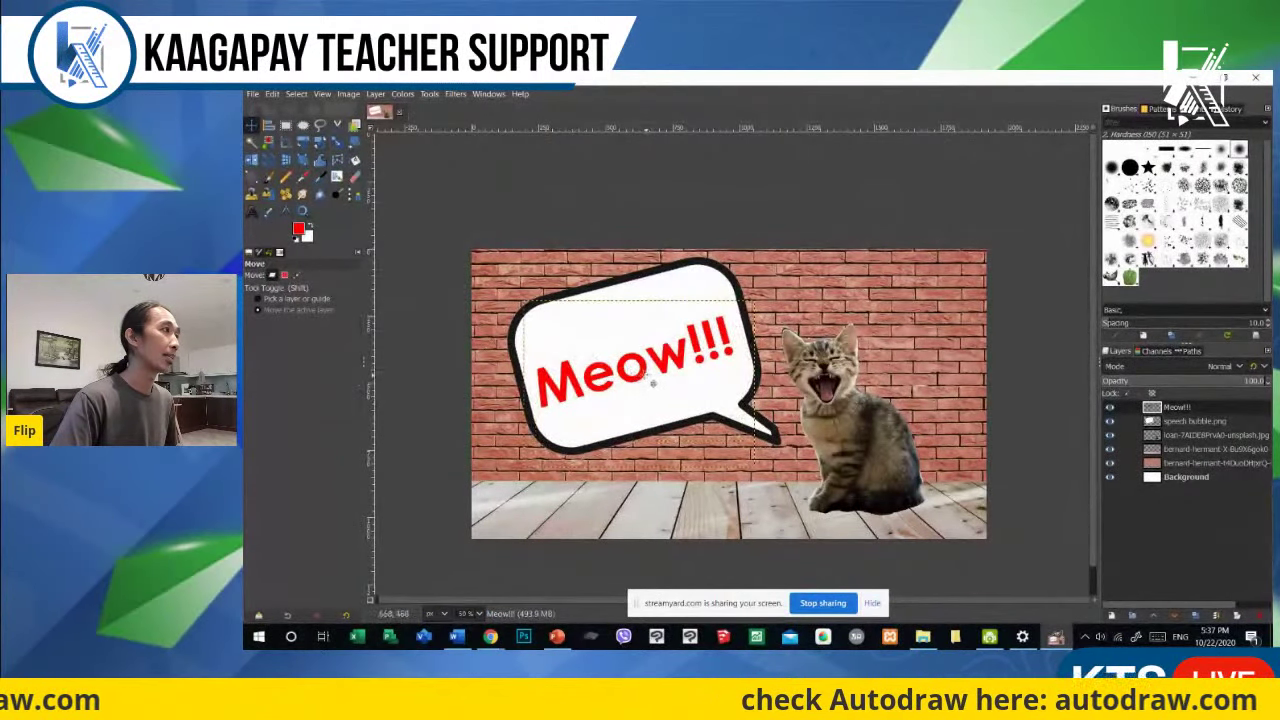
left_click_drag(637, 401, 654, 382)
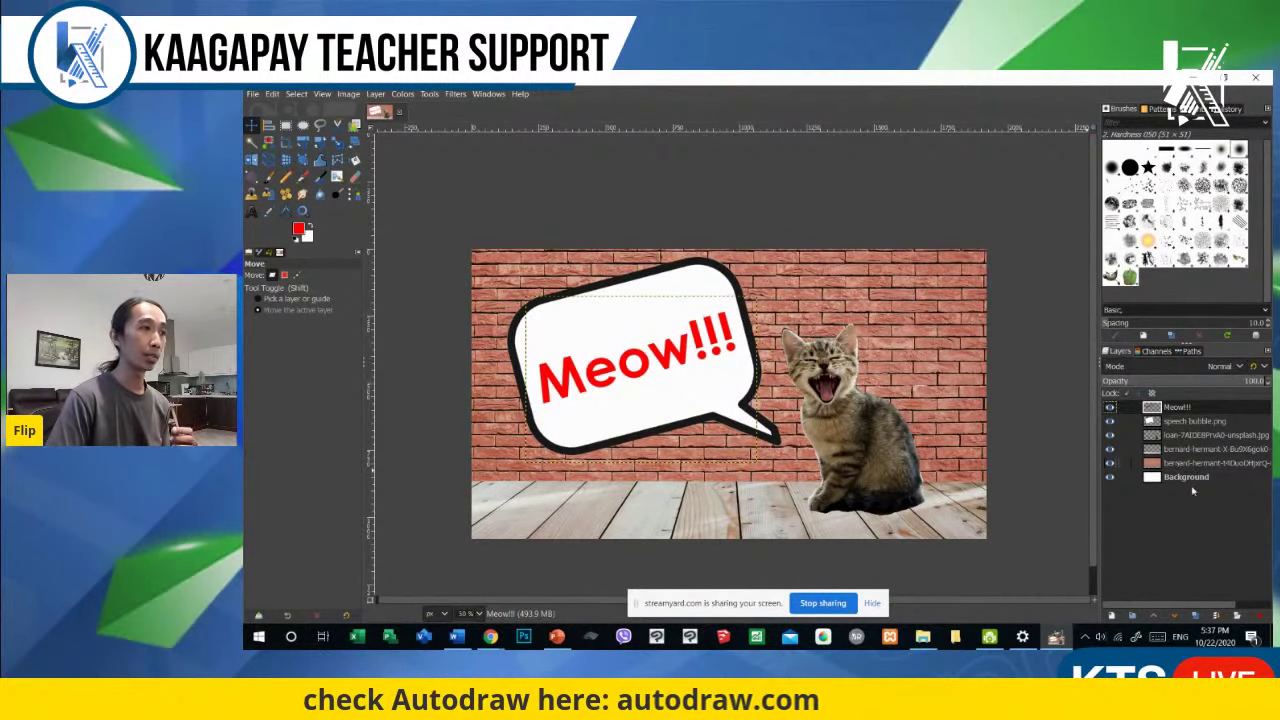
Step: Create a new layer group and drag the Meow!!! text layer into it
left_click(1132, 616)
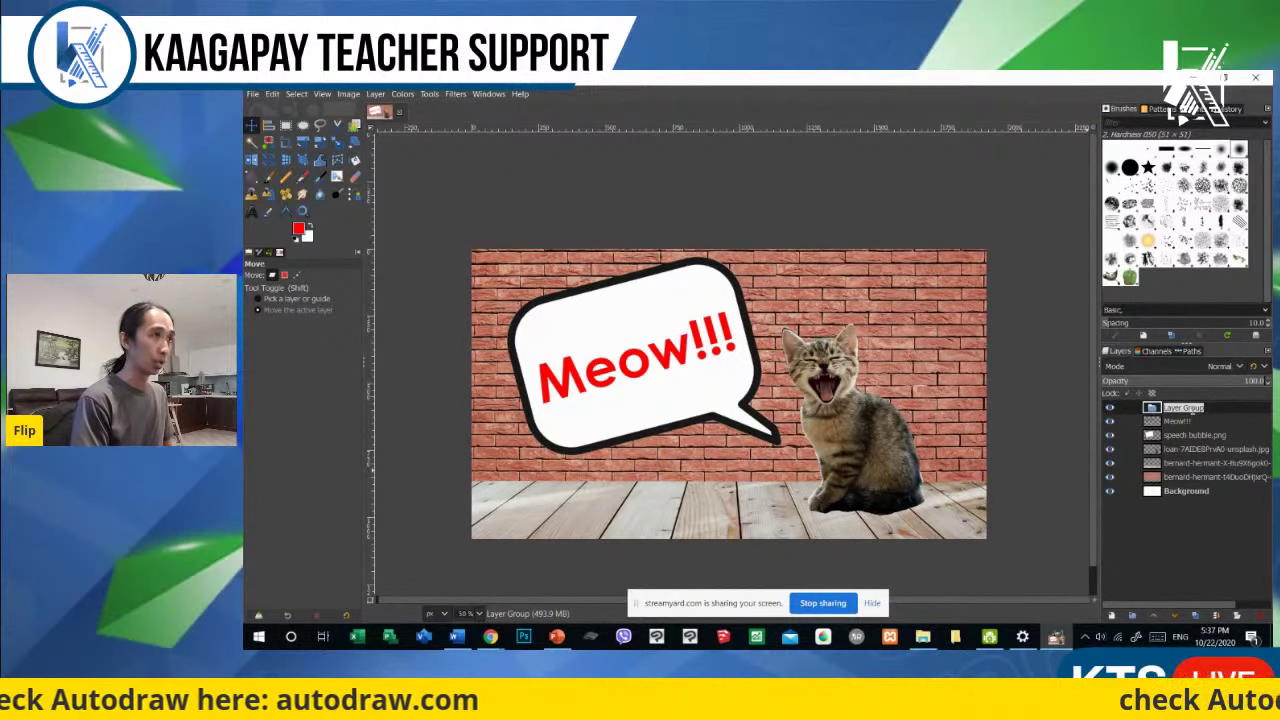
type("Spe")
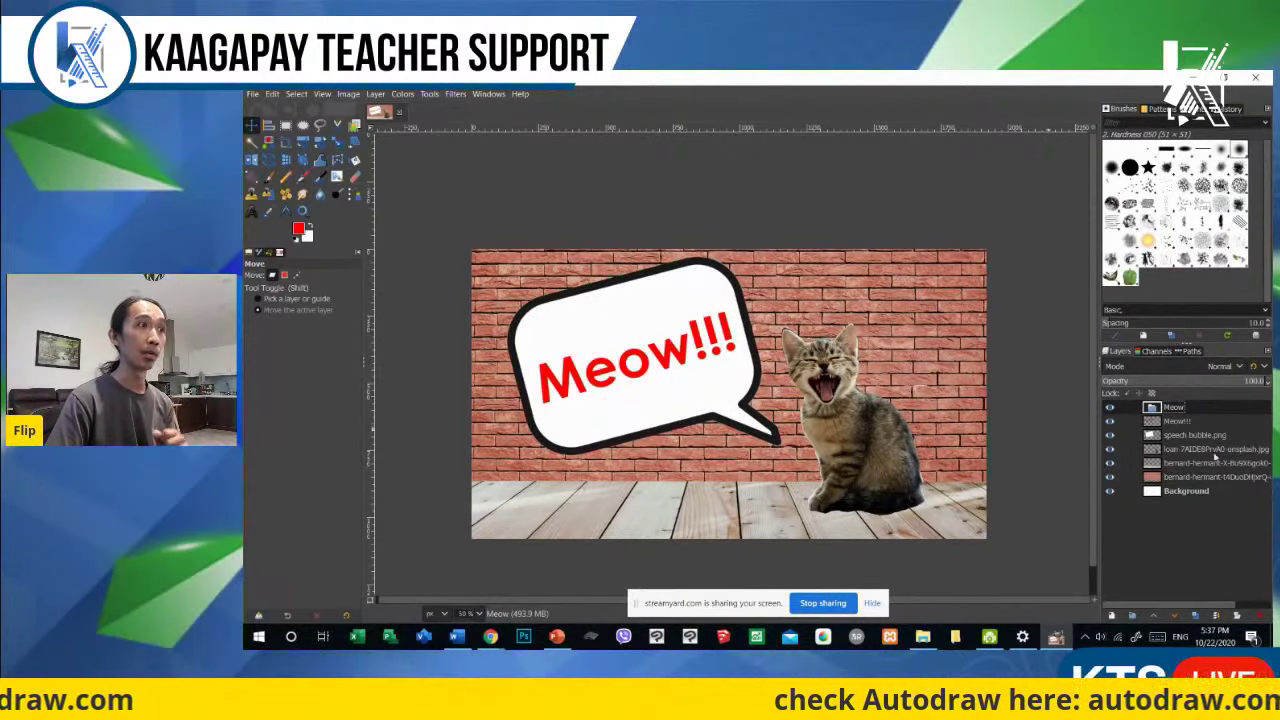
left_click(1178, 422)
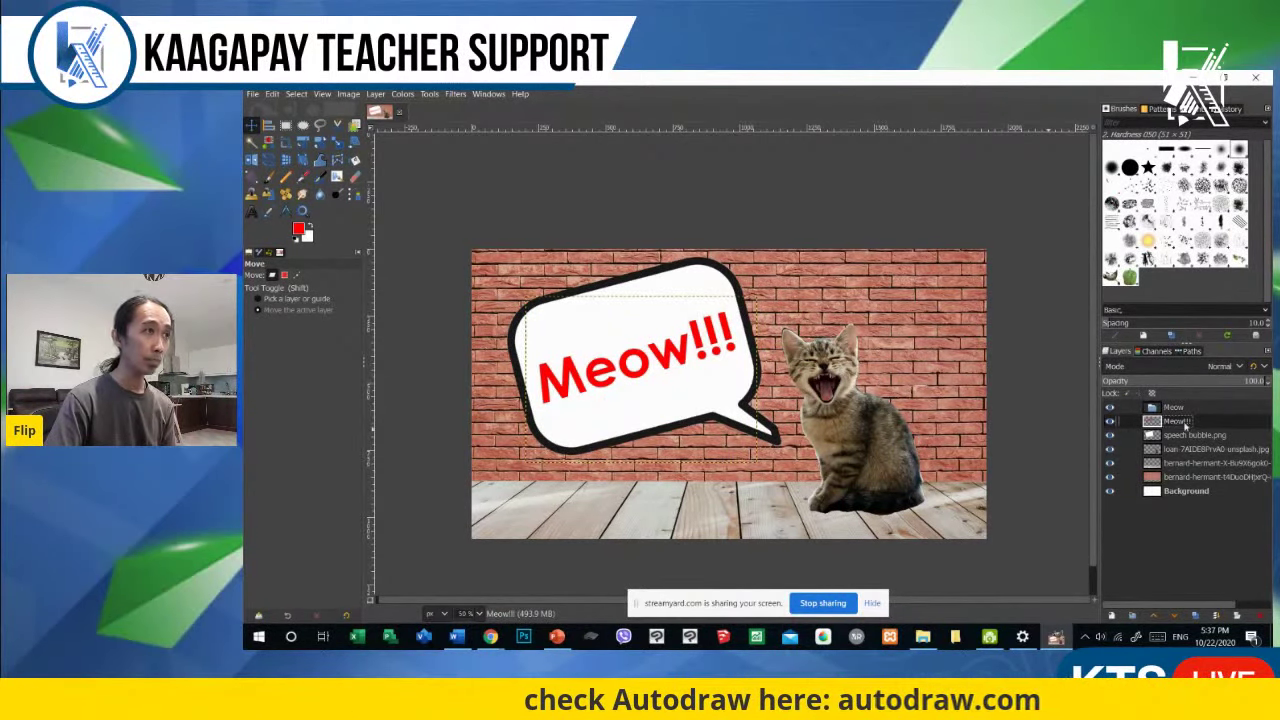
left_click_drag(1189, 427, 1167, 409)
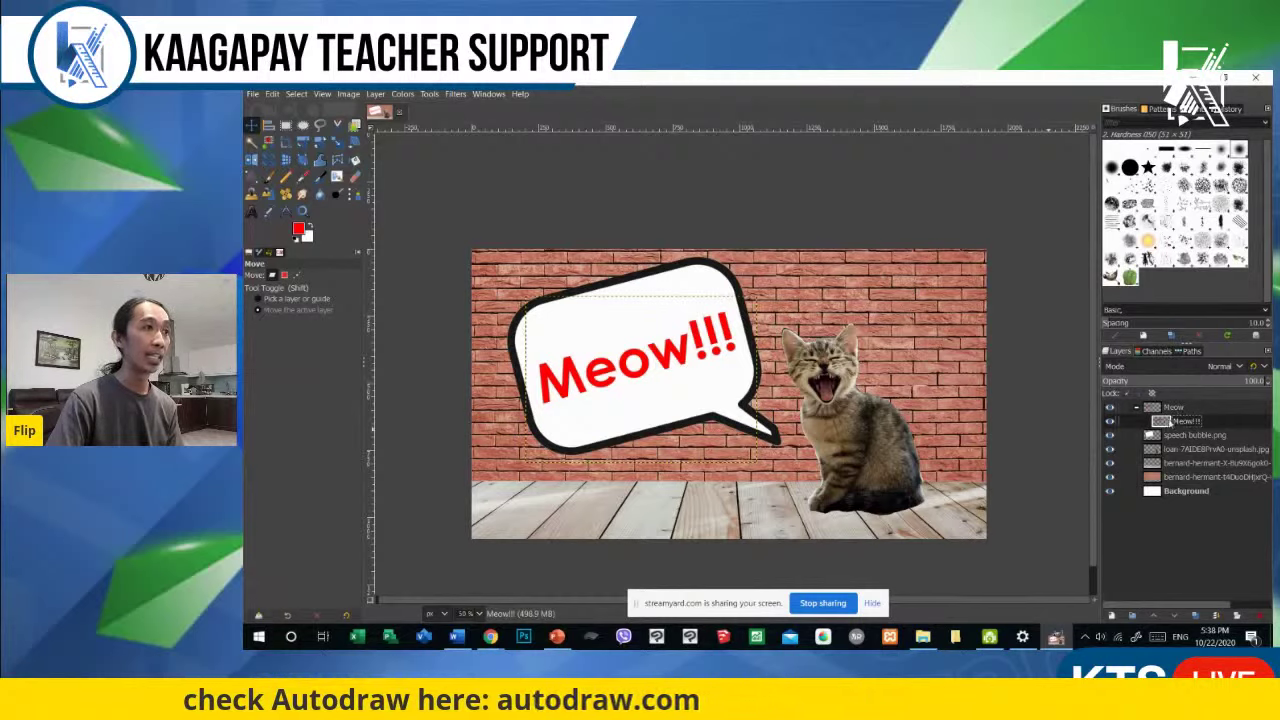
Step: Move speech bubble.png into the Meow group, with the Meow!!! text stacked above it
left_click(1190, 436)
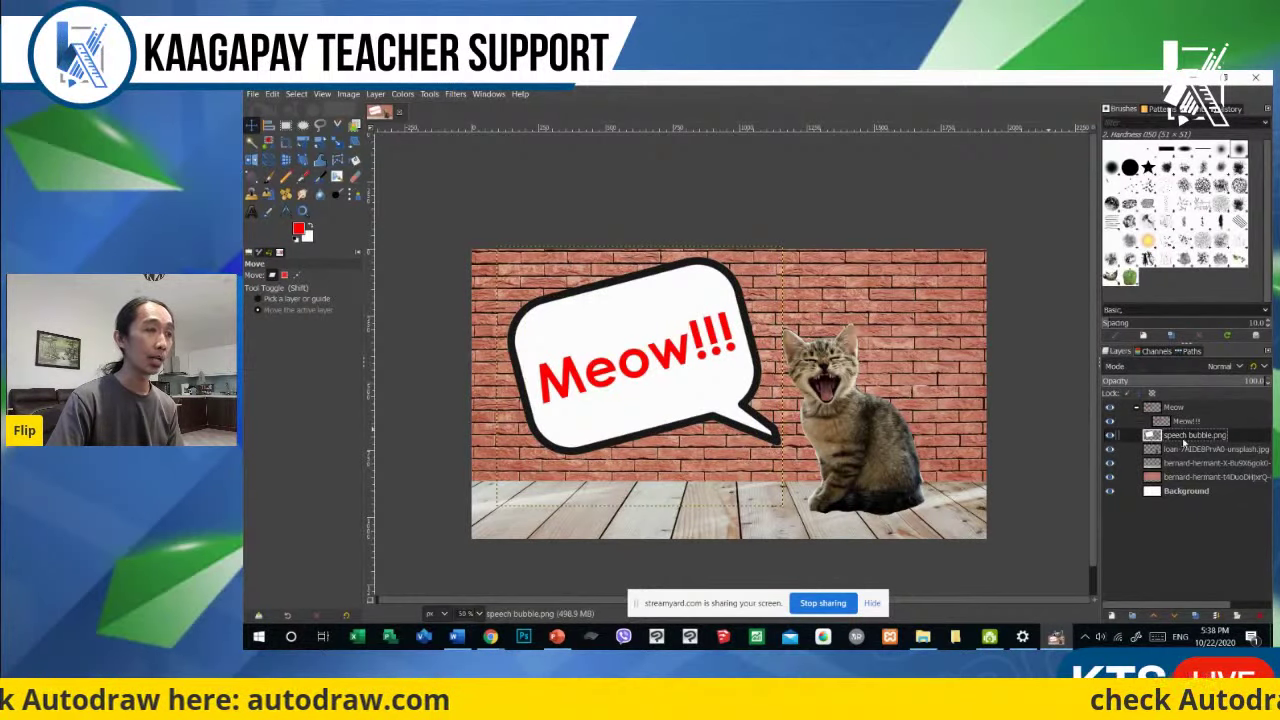
left_click_drag(1178, 439, 1172, 413)
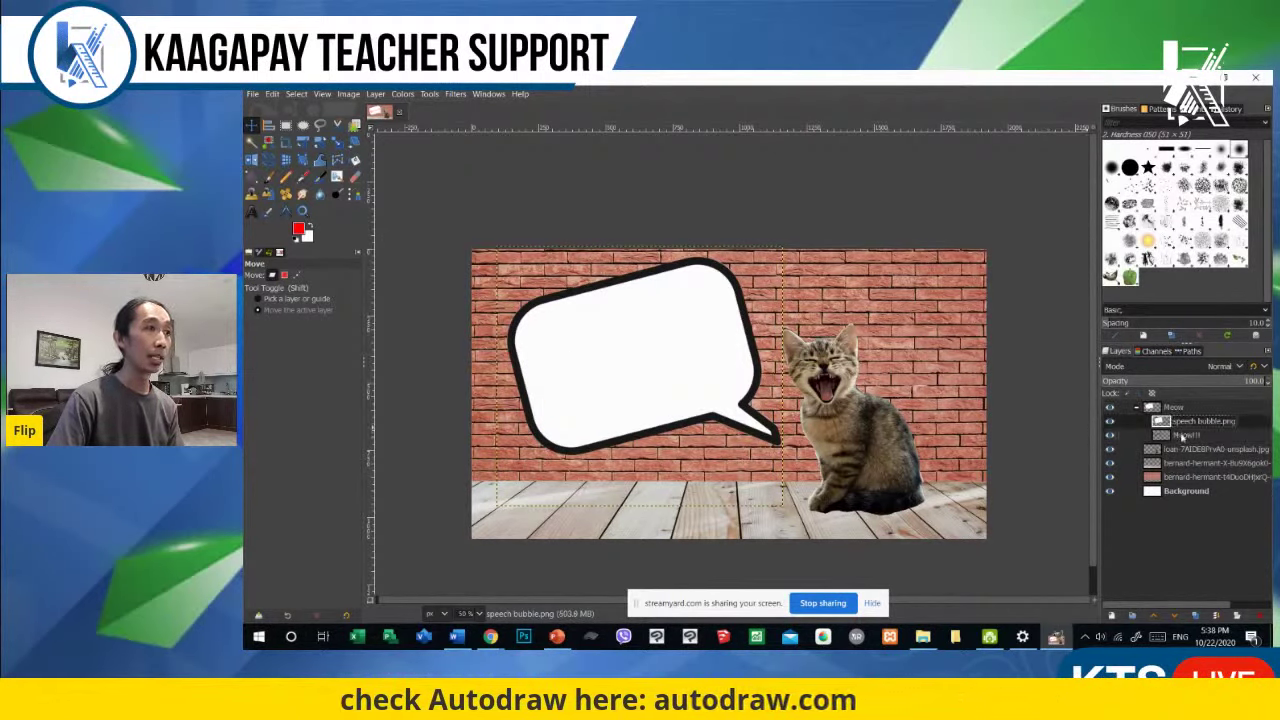
left_click(1185, 436)
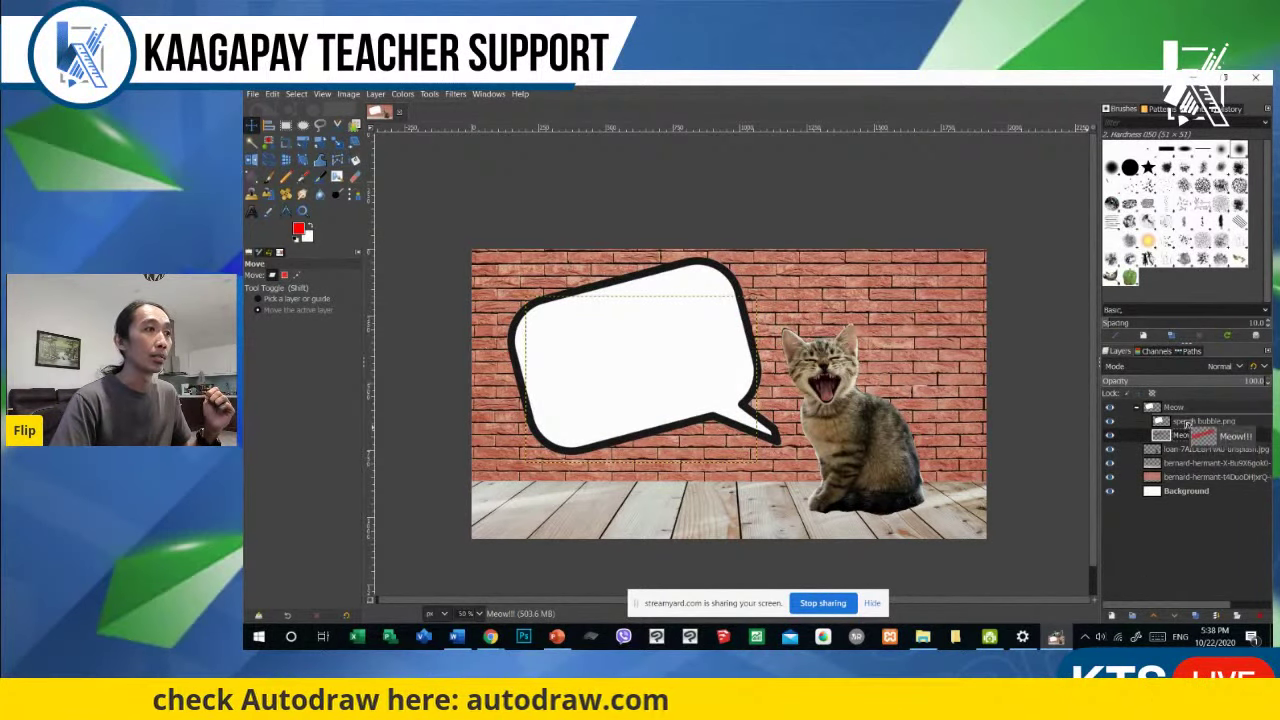
left_click_drag(1186, 424, 1186, 423)
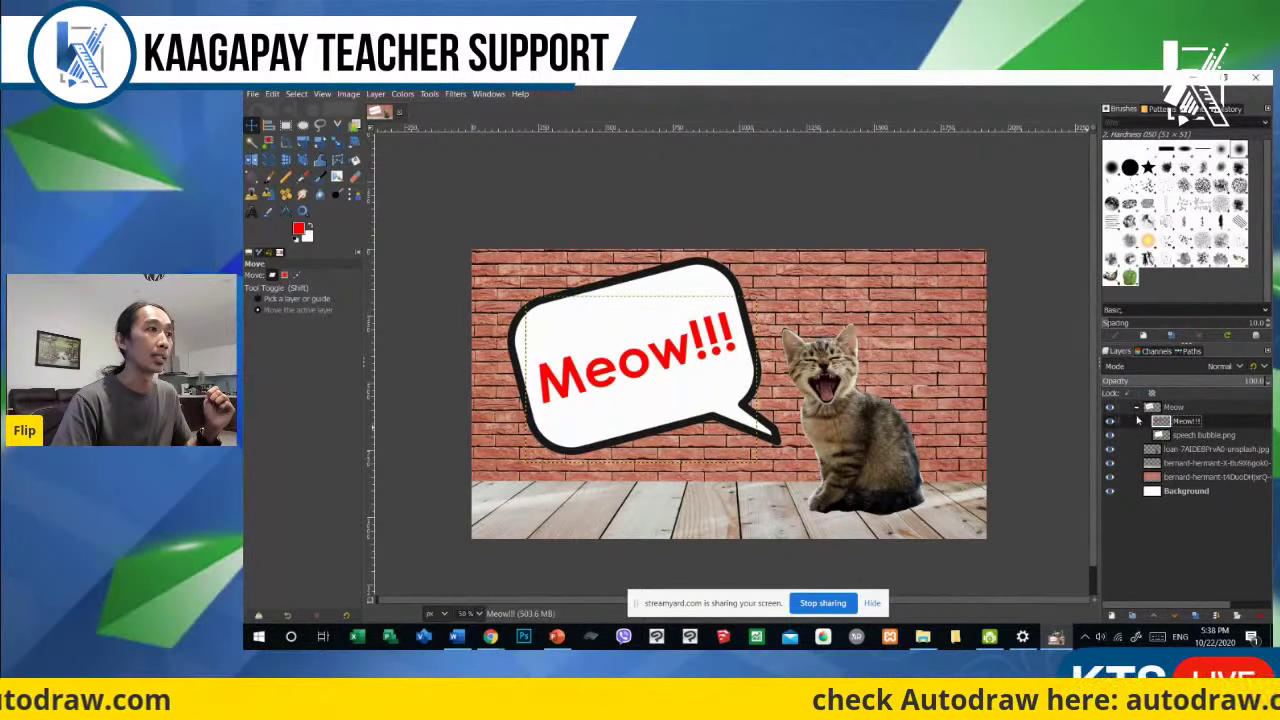
Step: Collapse the Meow group, check its visibility, and reposition the bubble and text together
left_click(1137, 407)
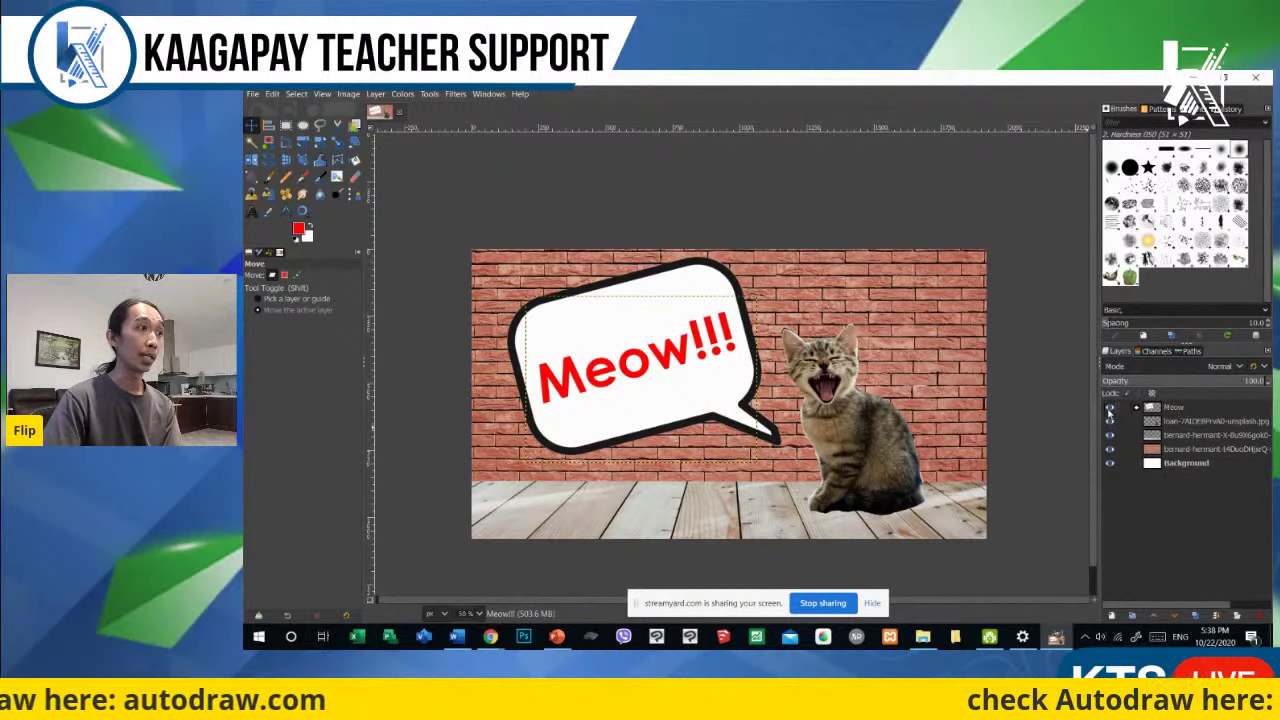
left_click(1109, 409)
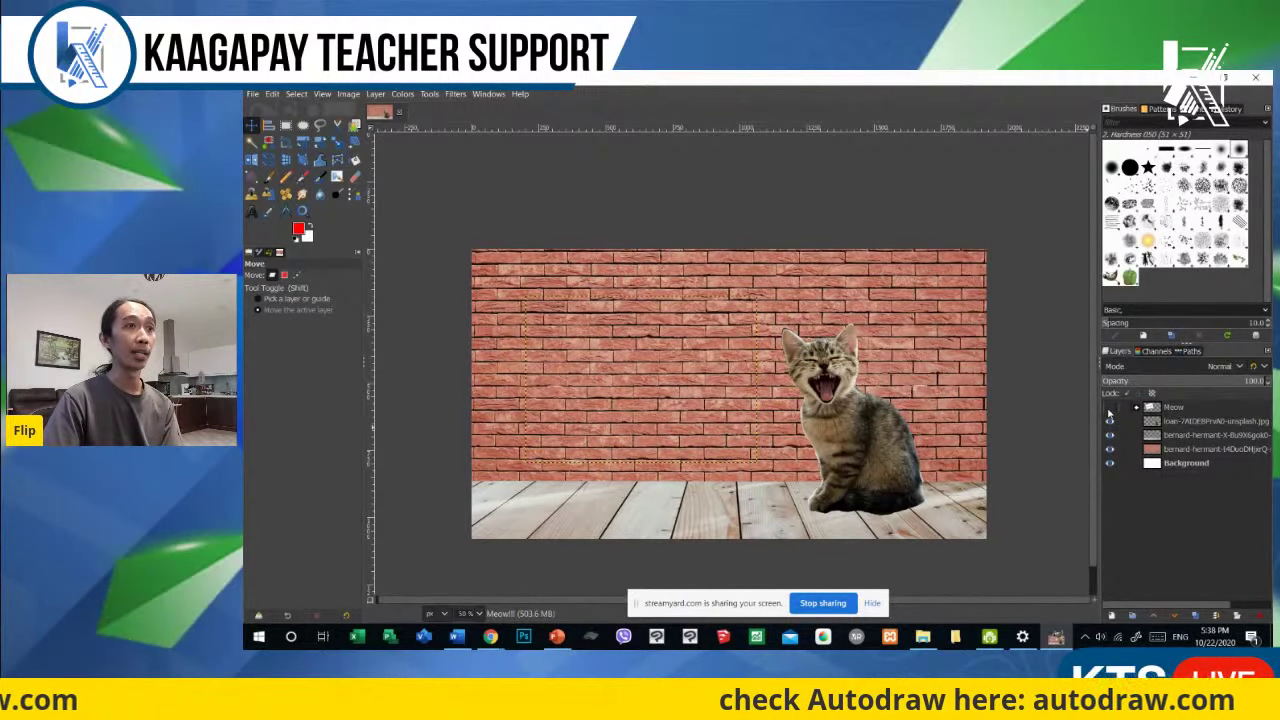
left_click(1109, 408)
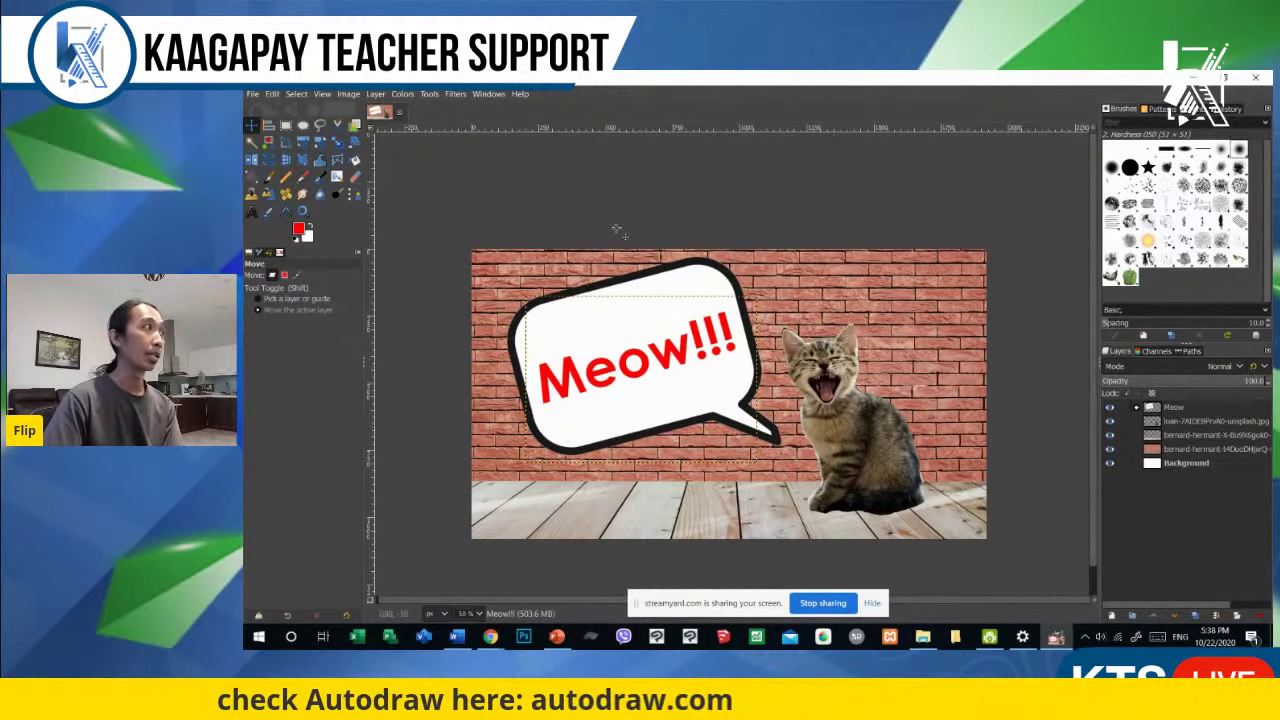
left_click(1205, 409)
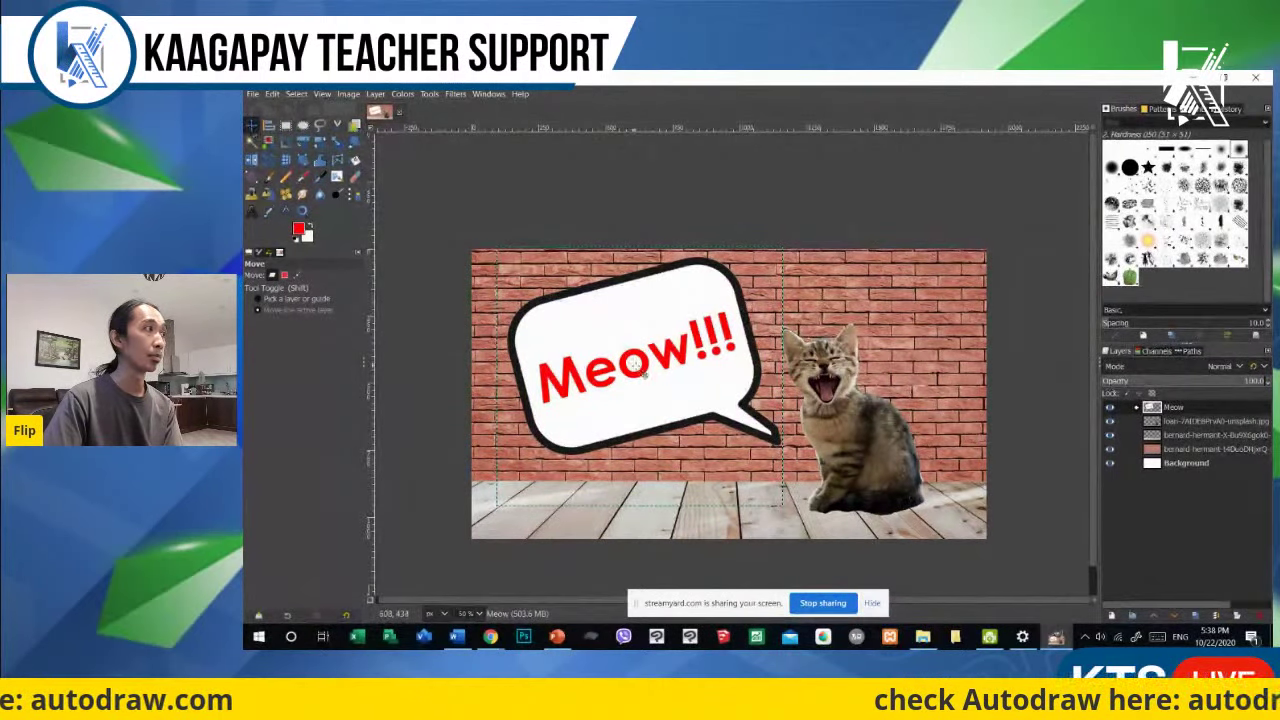
left_click_drag(651, 366, 634, 397)
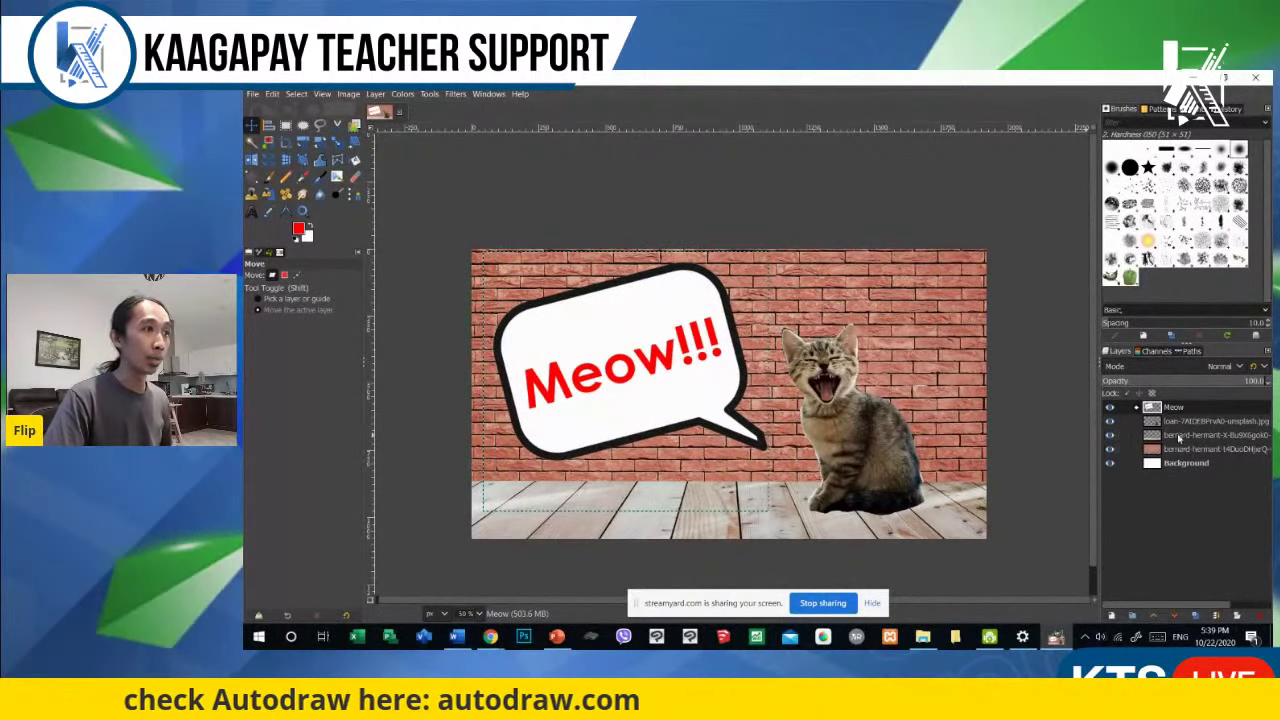
Step: Gather the two background photo layers into a new BG group and collapse it
left_click(1180, 437)
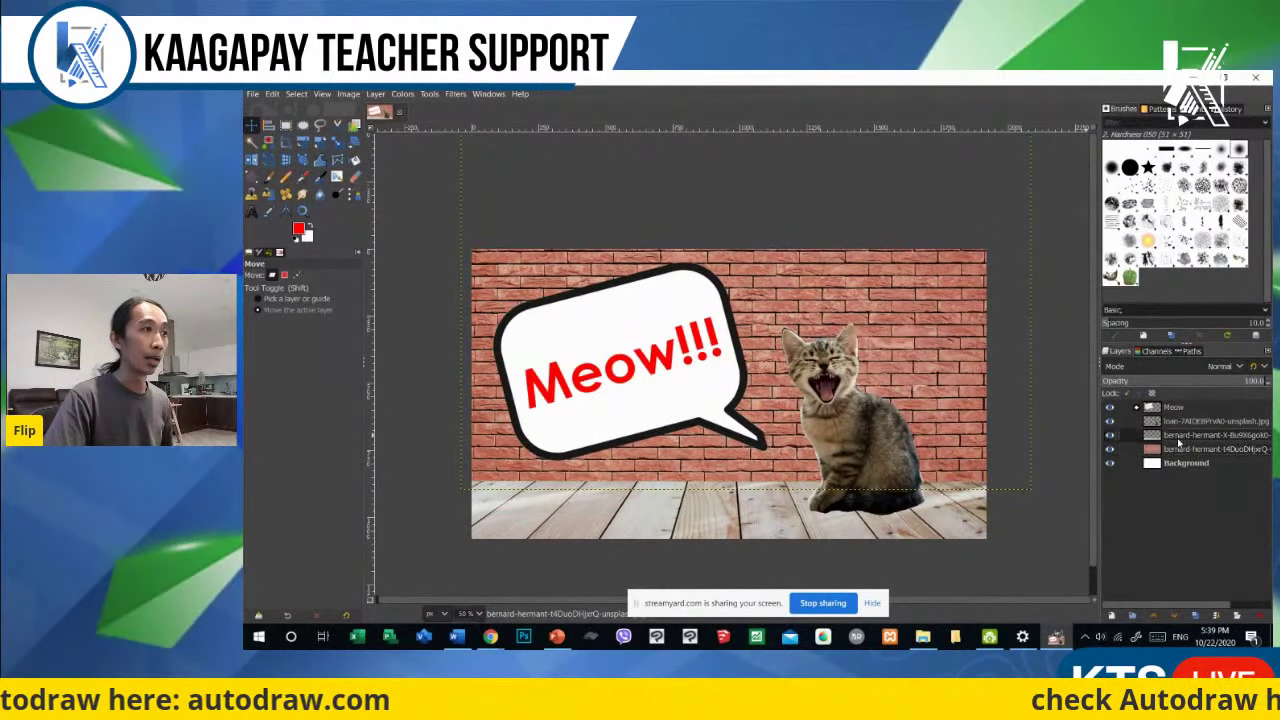
left_click(1132, 615)
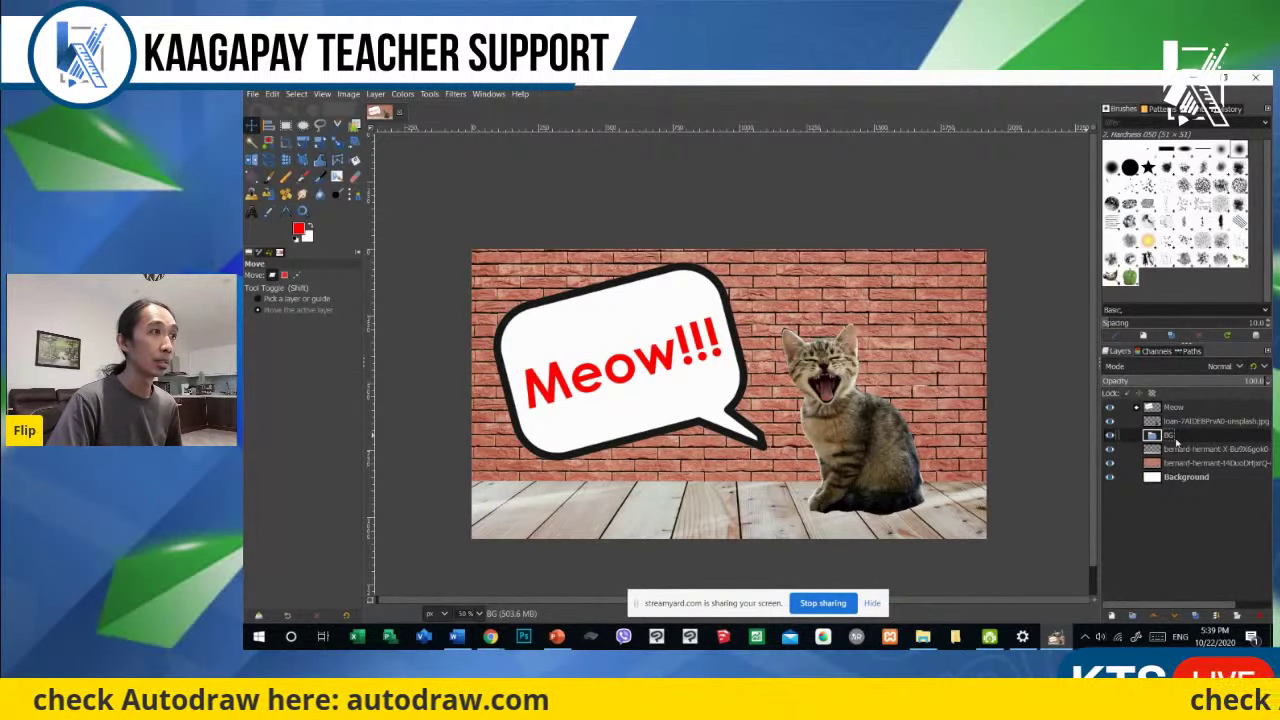
left_click_drag(1176, 449, 1163, 441)
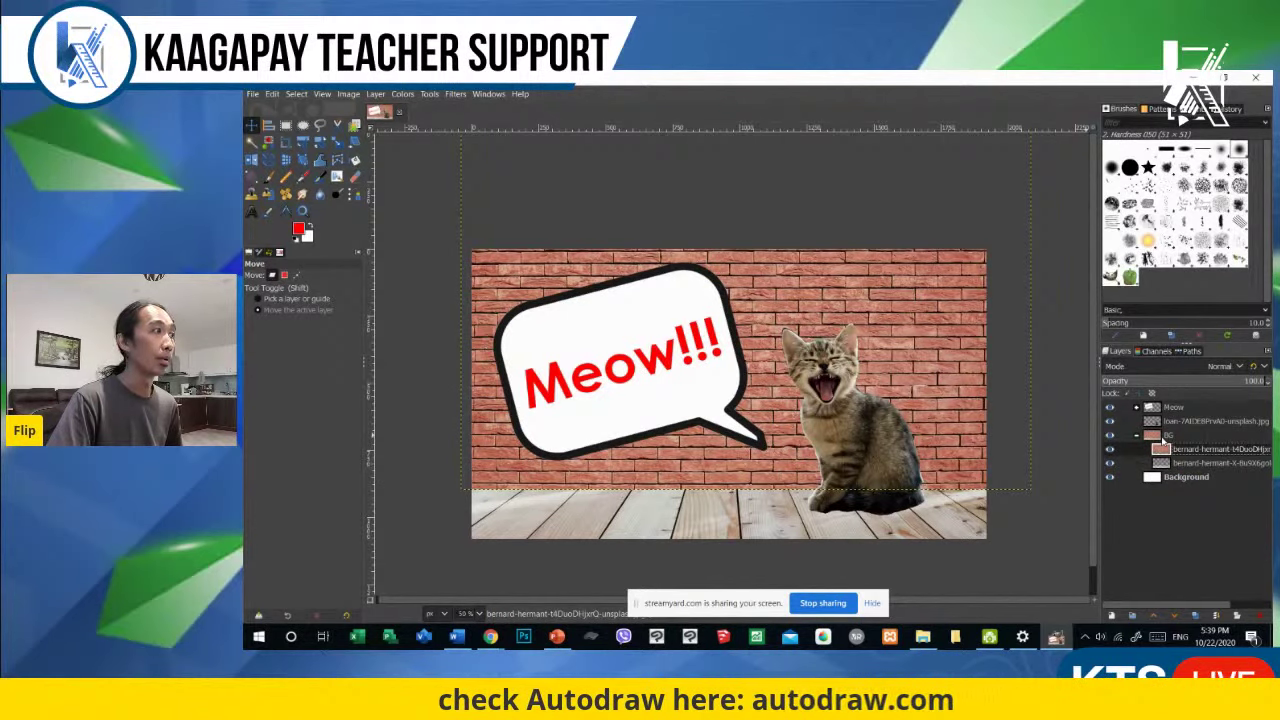
left_click(1137, 438)
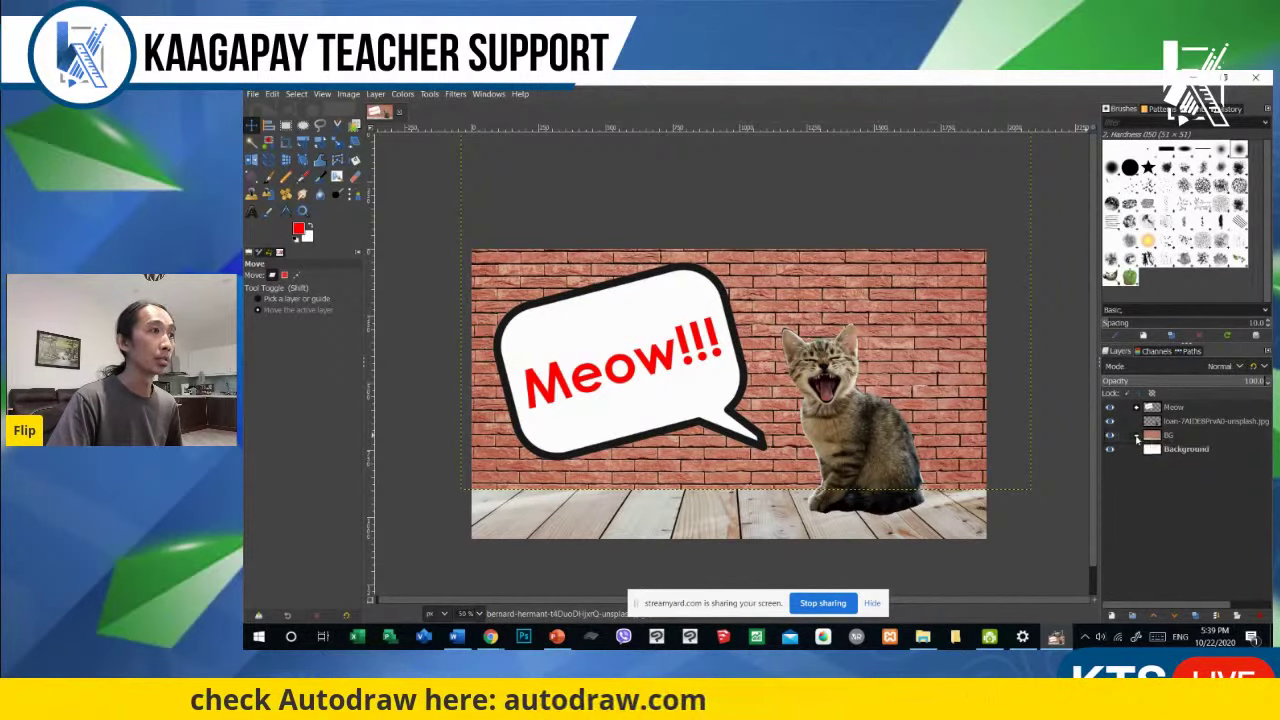
Step: Rename the kitten layer to Cat, move it to the top, and shift the BG group
double_click(1190, 422)
type("Cat")
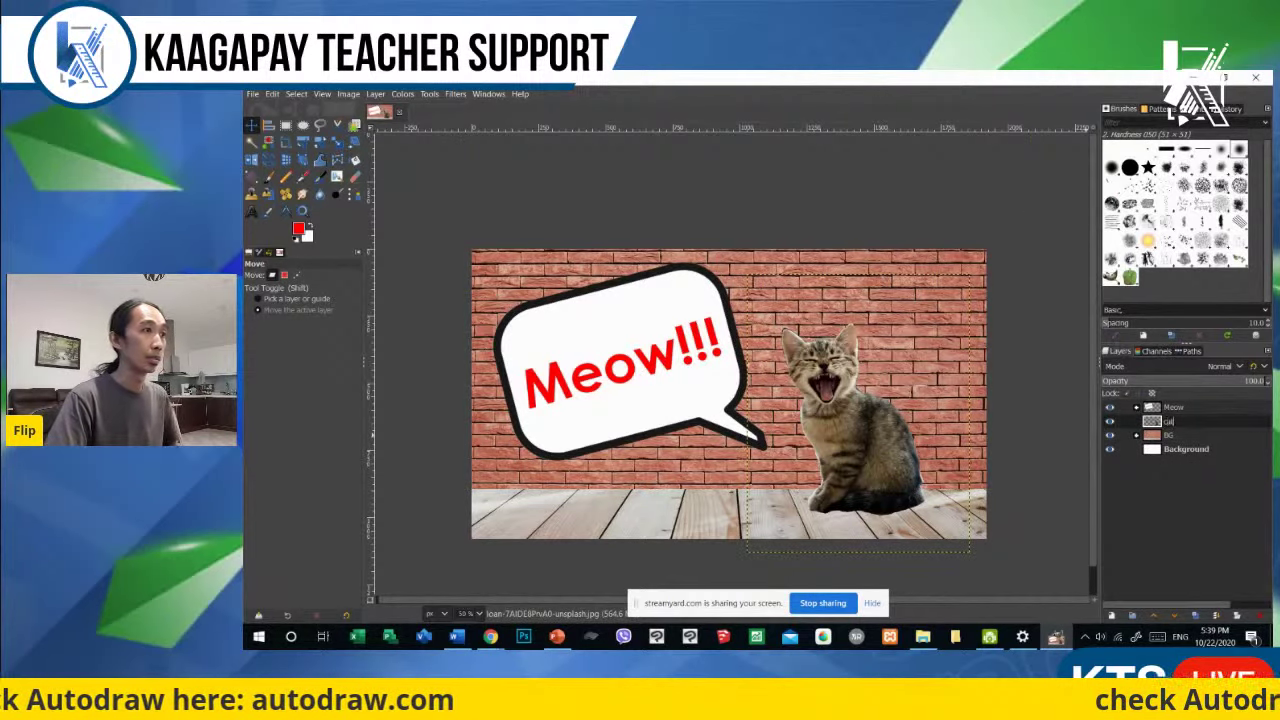
key("Return")
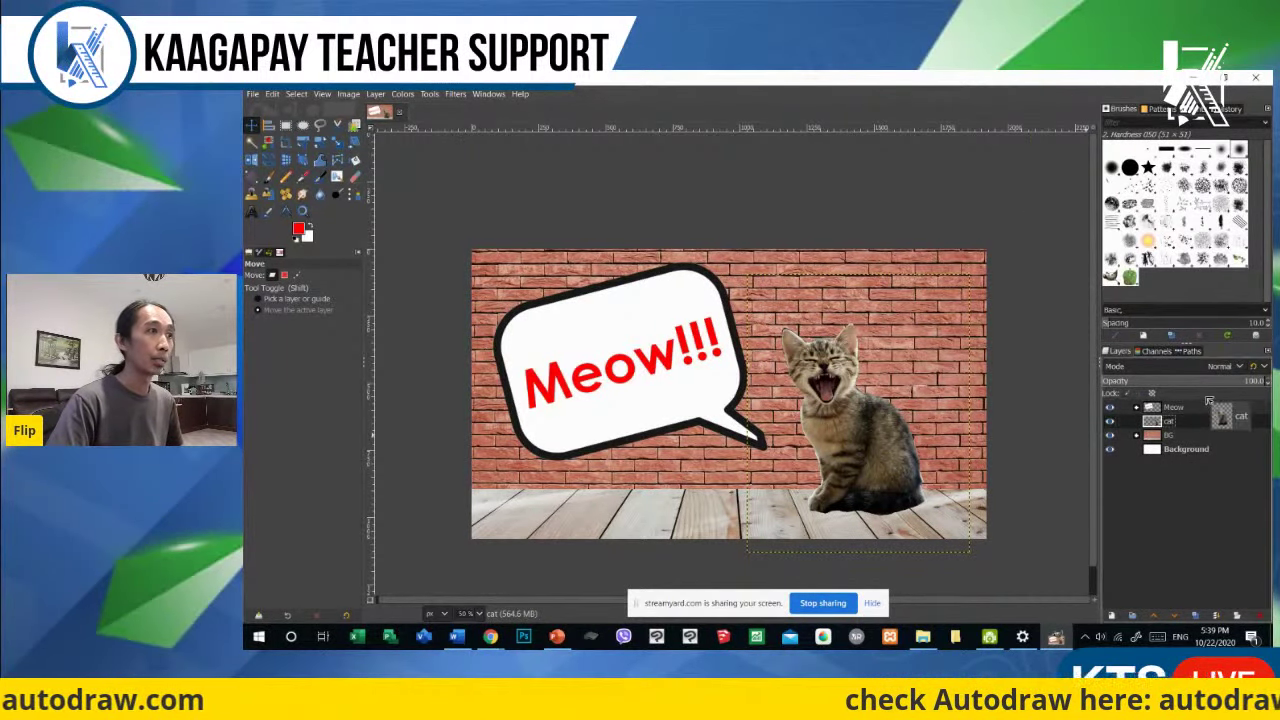
left_click_drag(1208, 405, 1207, 403)
left_click(1181, 436)
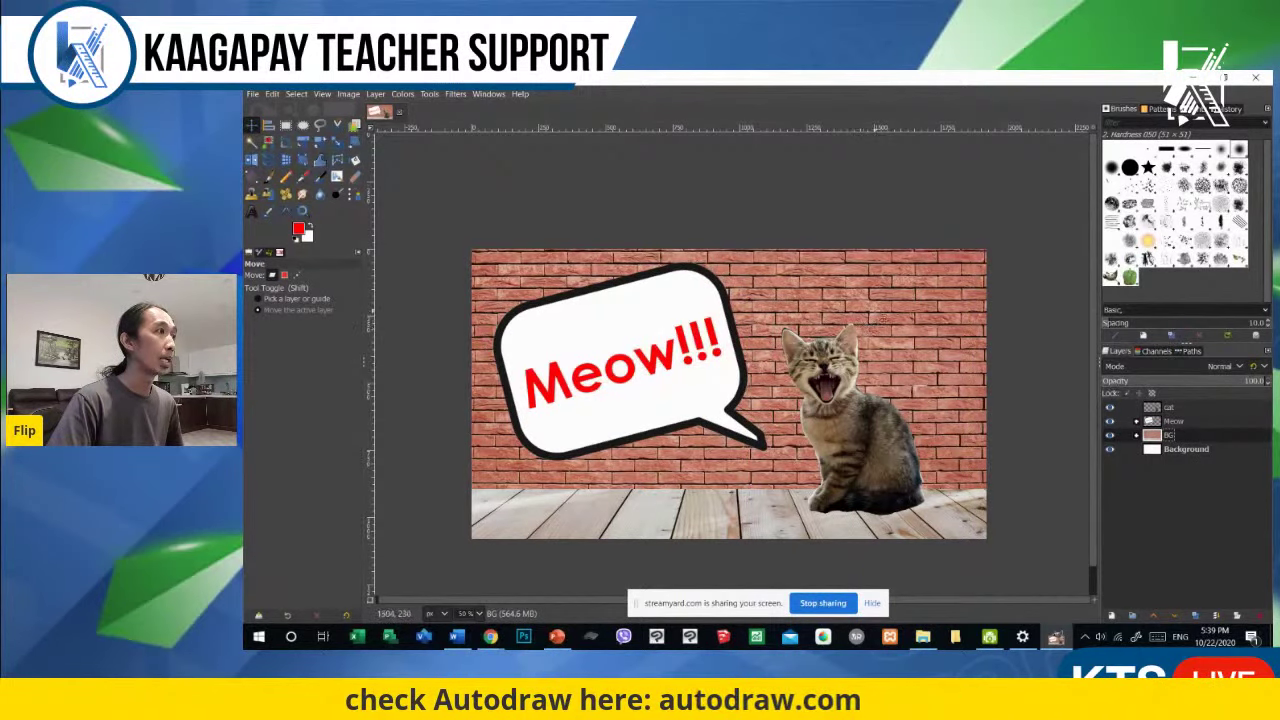
left_click_drag(883, 318, 850, 312)
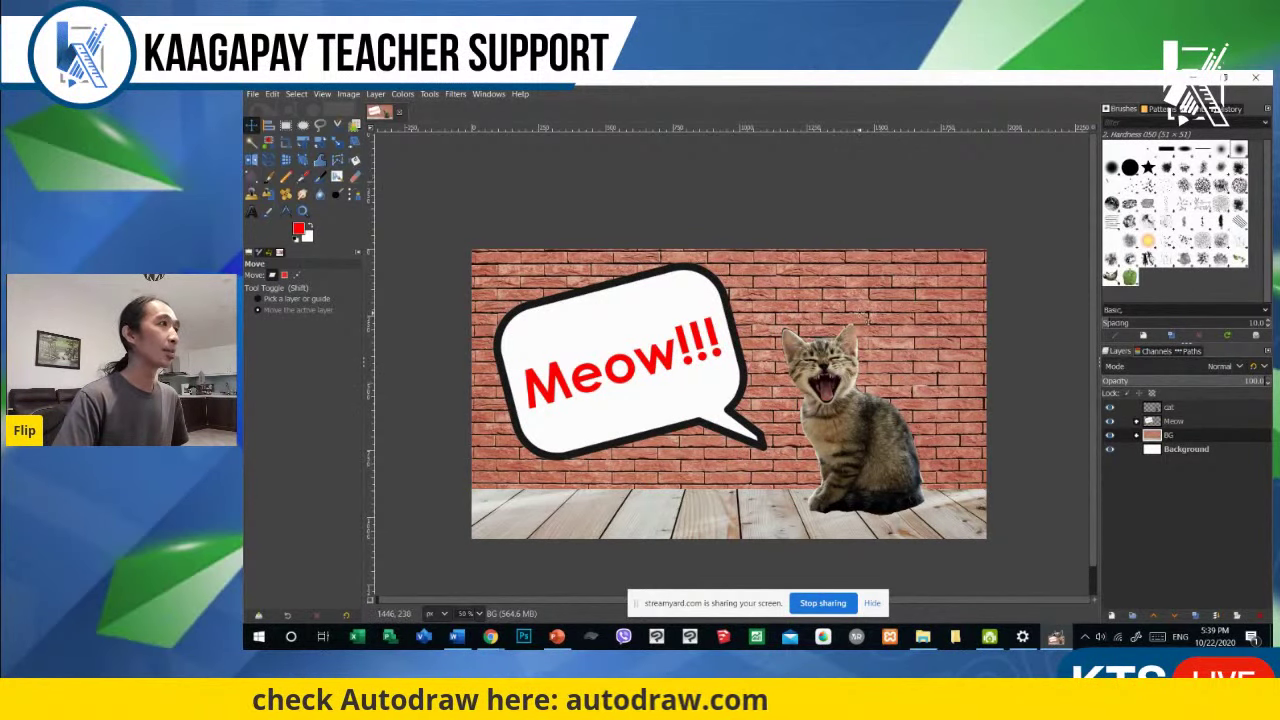
Step: Save the composite as Meow.xcf in Desktop > KAAGAPAY > LECTURE
left_click(253, 94)
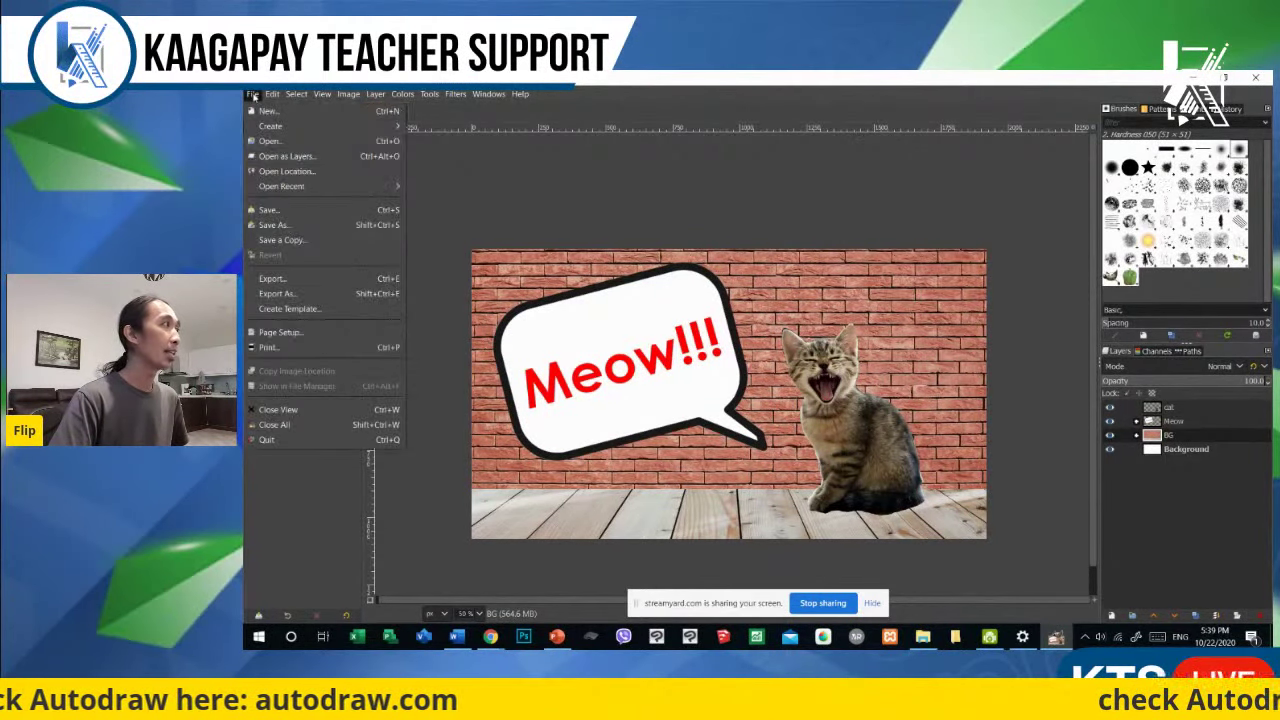
left_click(270, 210)
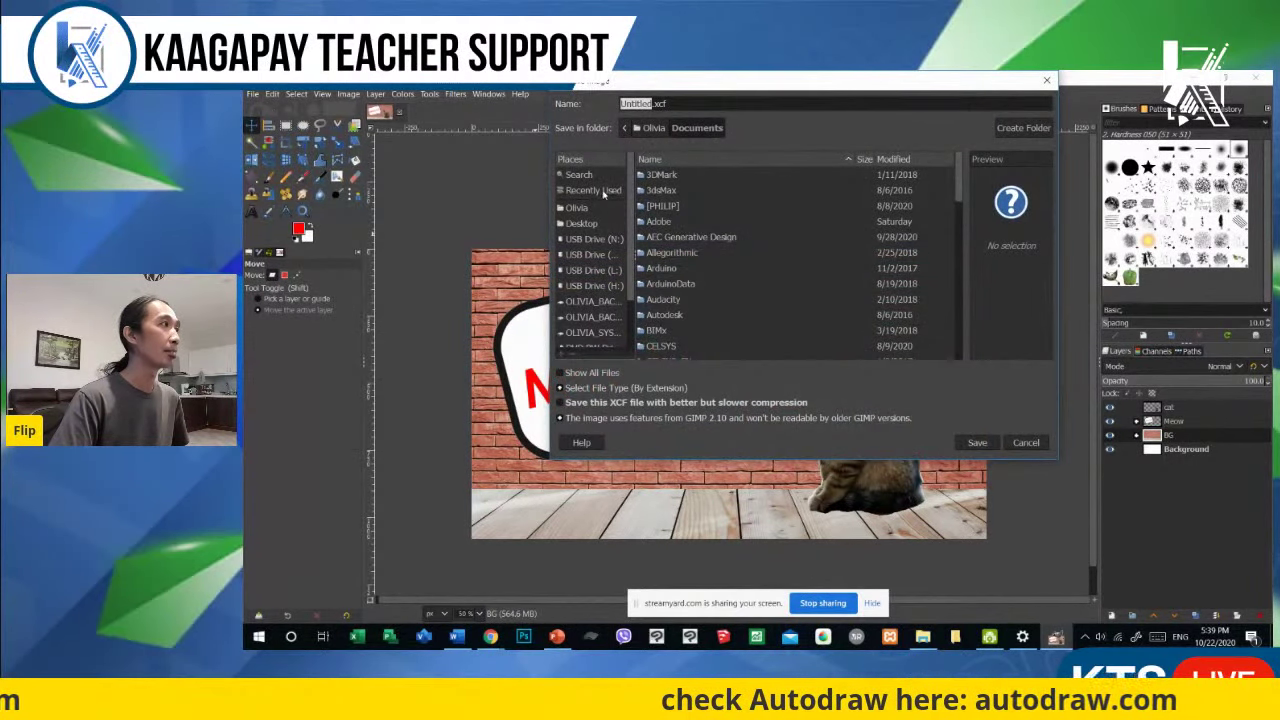
left_click(603, 192)
double_click(678, 236)
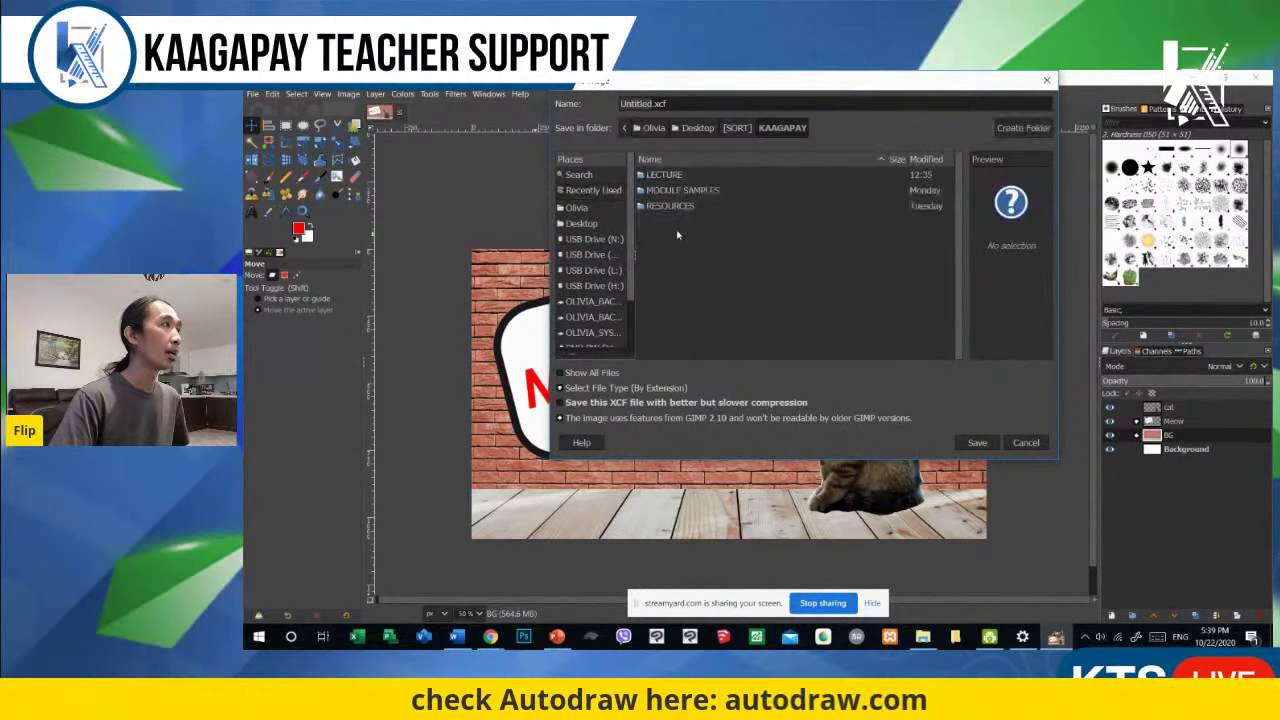
double_click(662, 175)
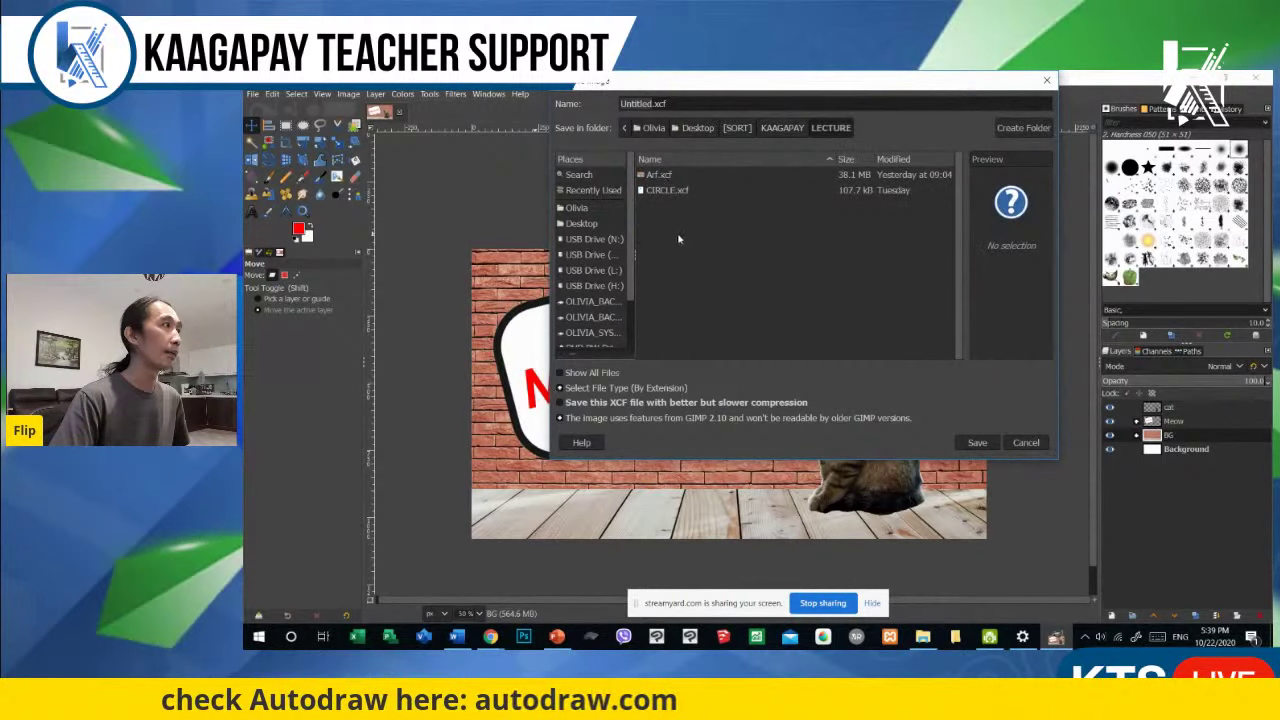
double_click(645, 103)
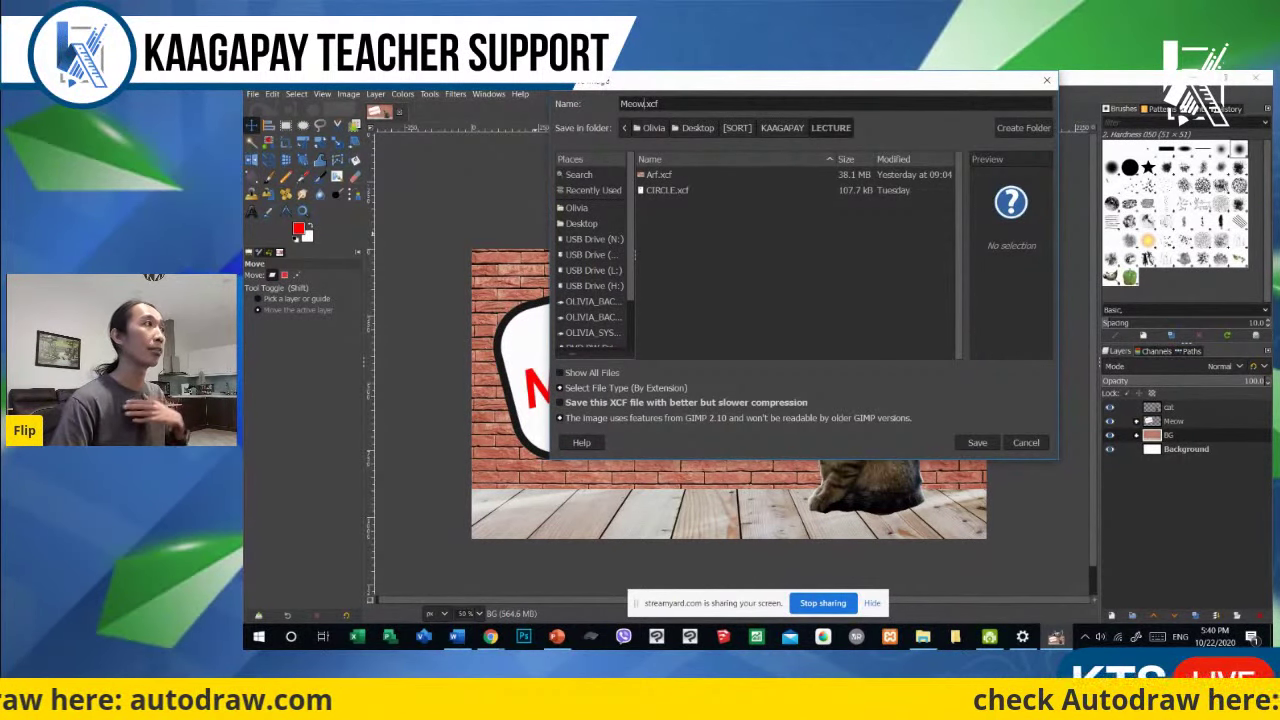
left_click(977, 443)
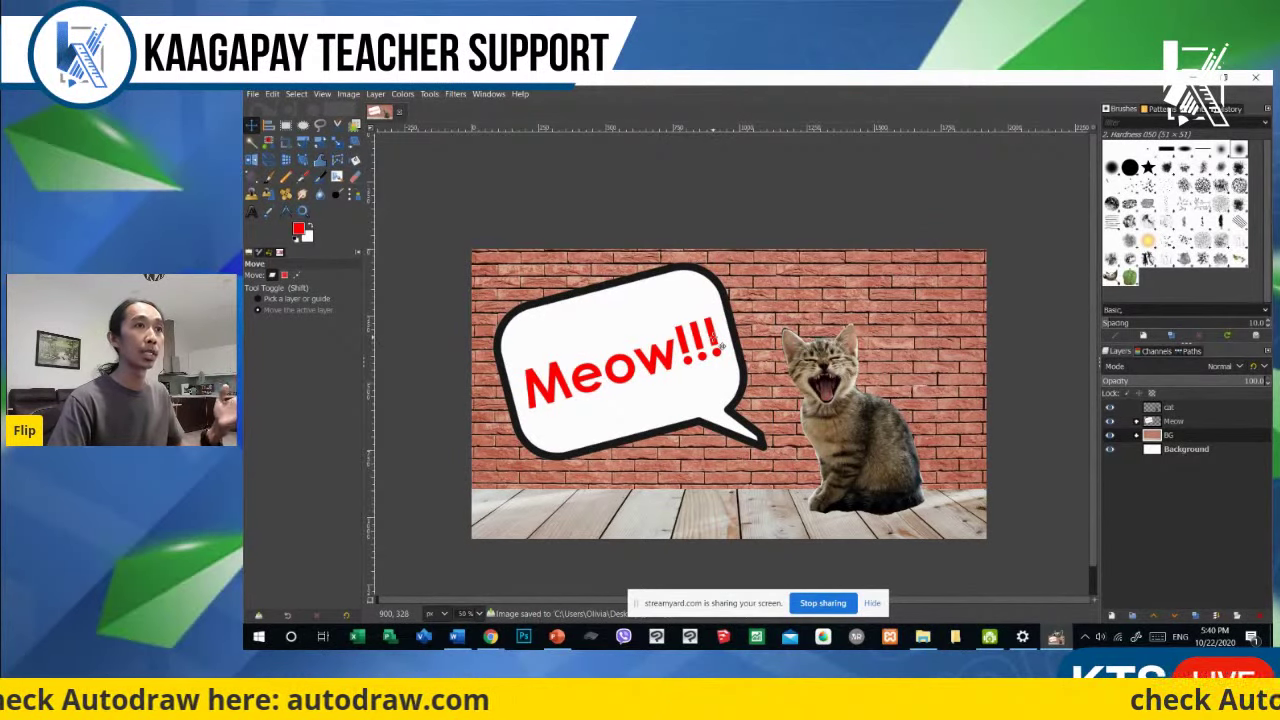
Step: Open Export Image to check the Meow.png file name, then close it without exporting
left_click(254, 95)
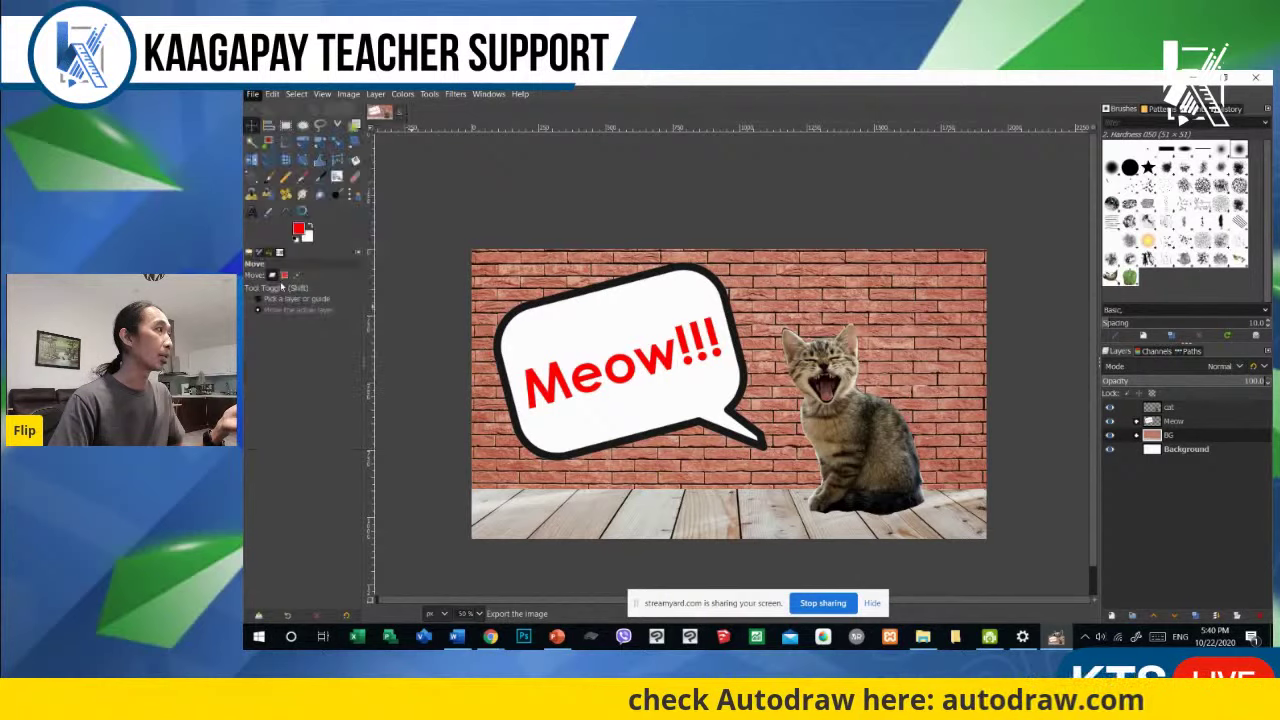
left_click(280, 280)
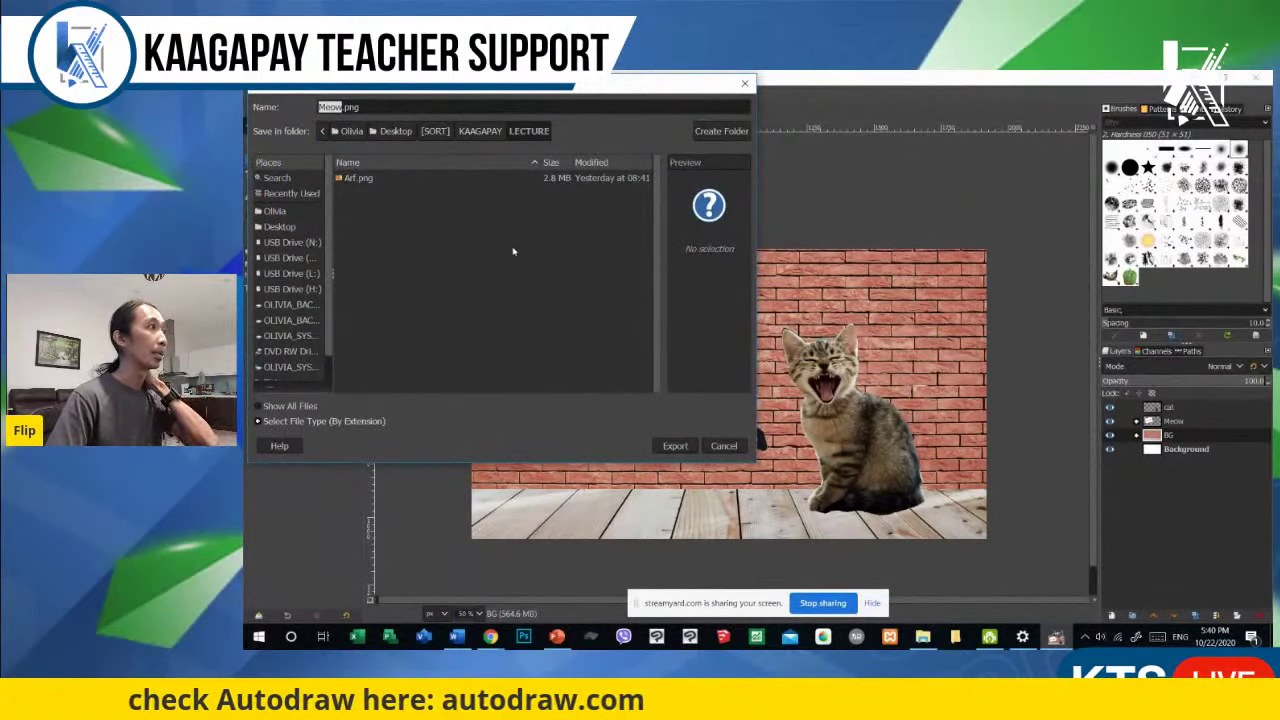
key("End")
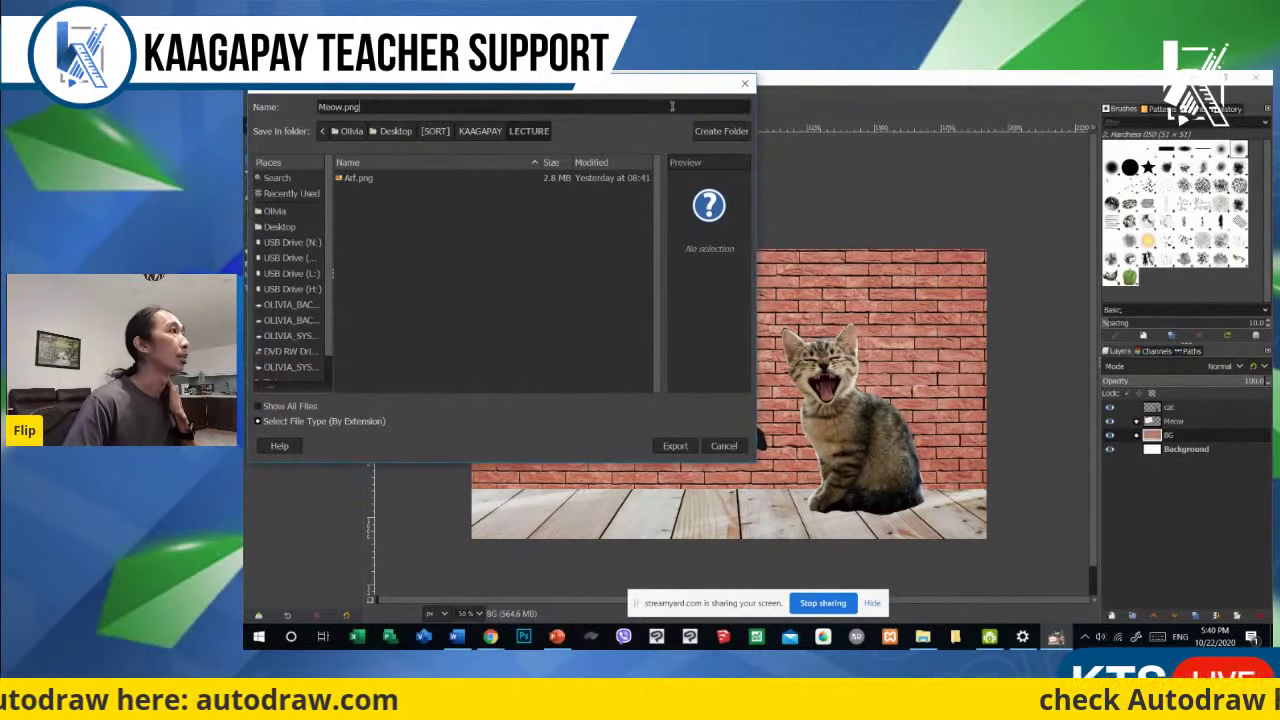
scroll(328, 242, "down", 1)
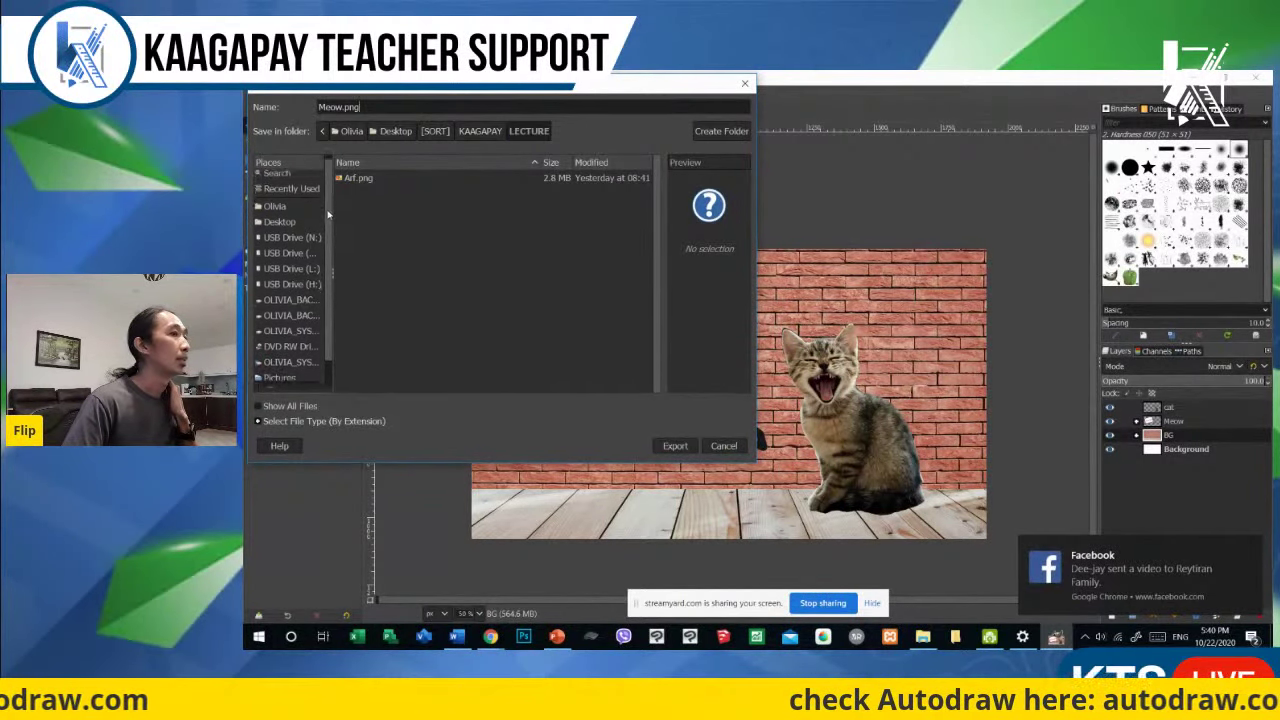
scroll(327, 178, "up", 2)
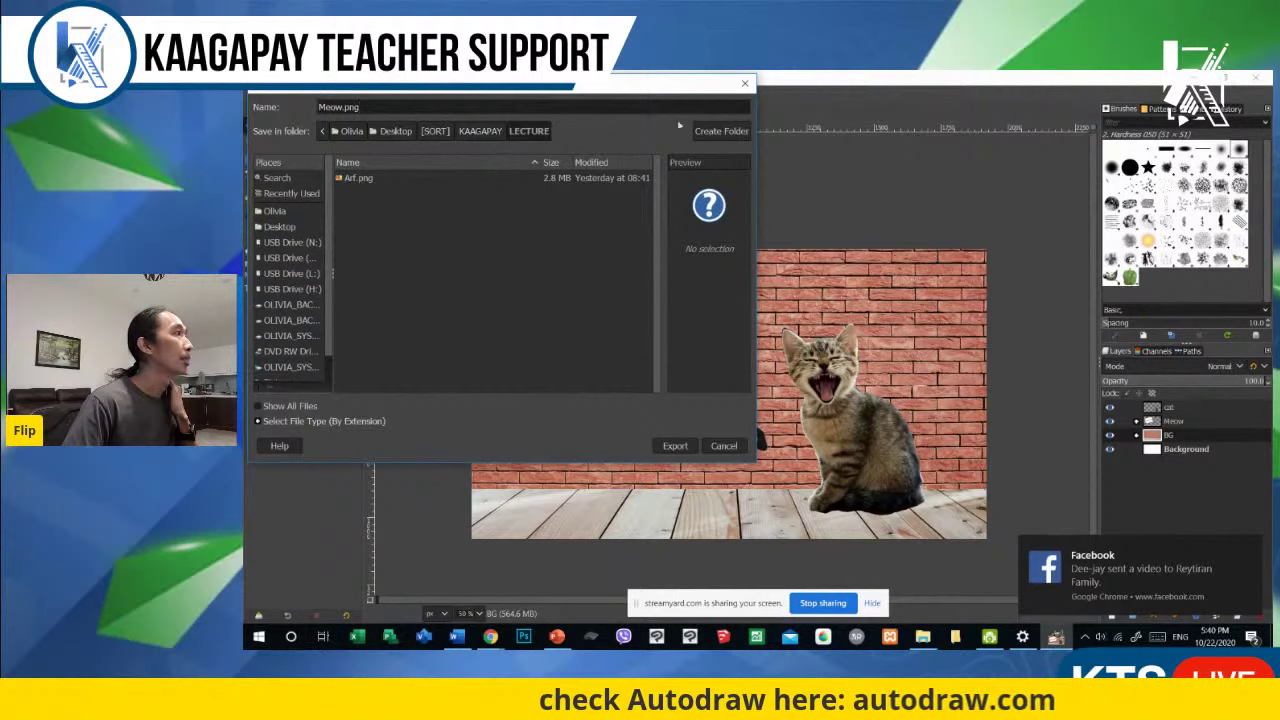
left_click(745, 85)
Step: Inspect all files in the LECTURE folder, then reopen Export Image set to Meow.png
left_click(253, 93)
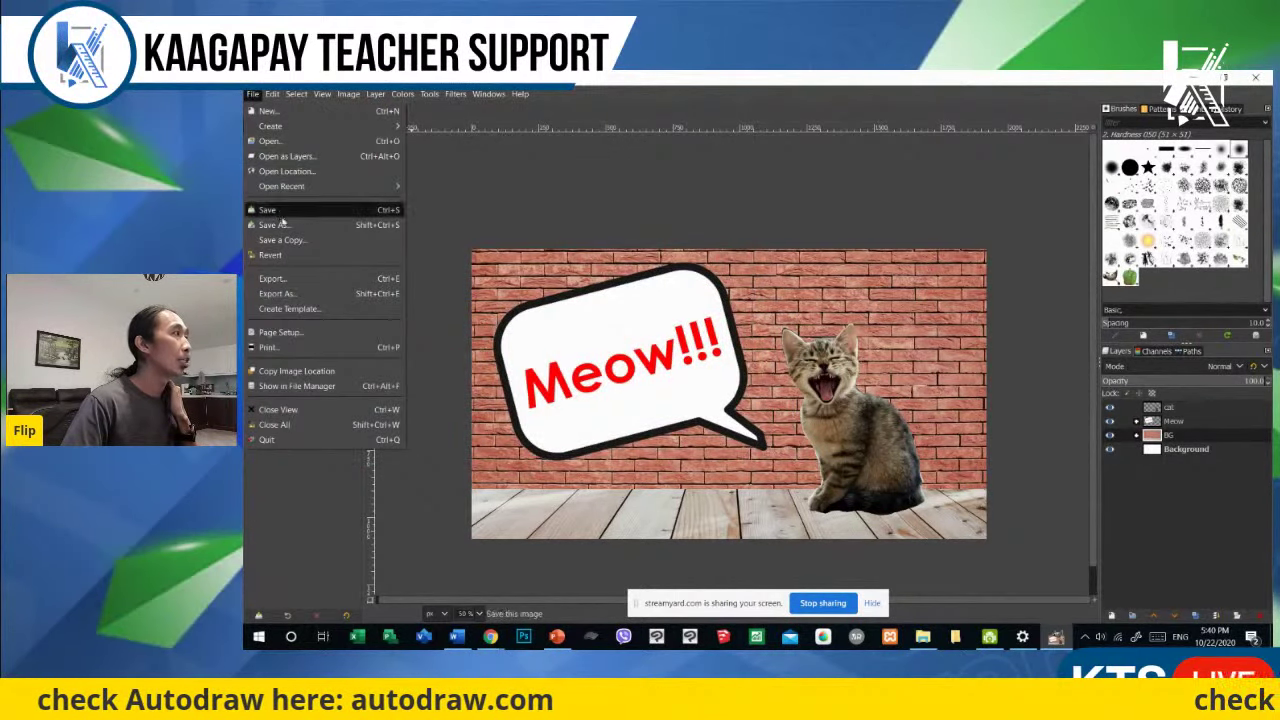
left_click(277, 293)
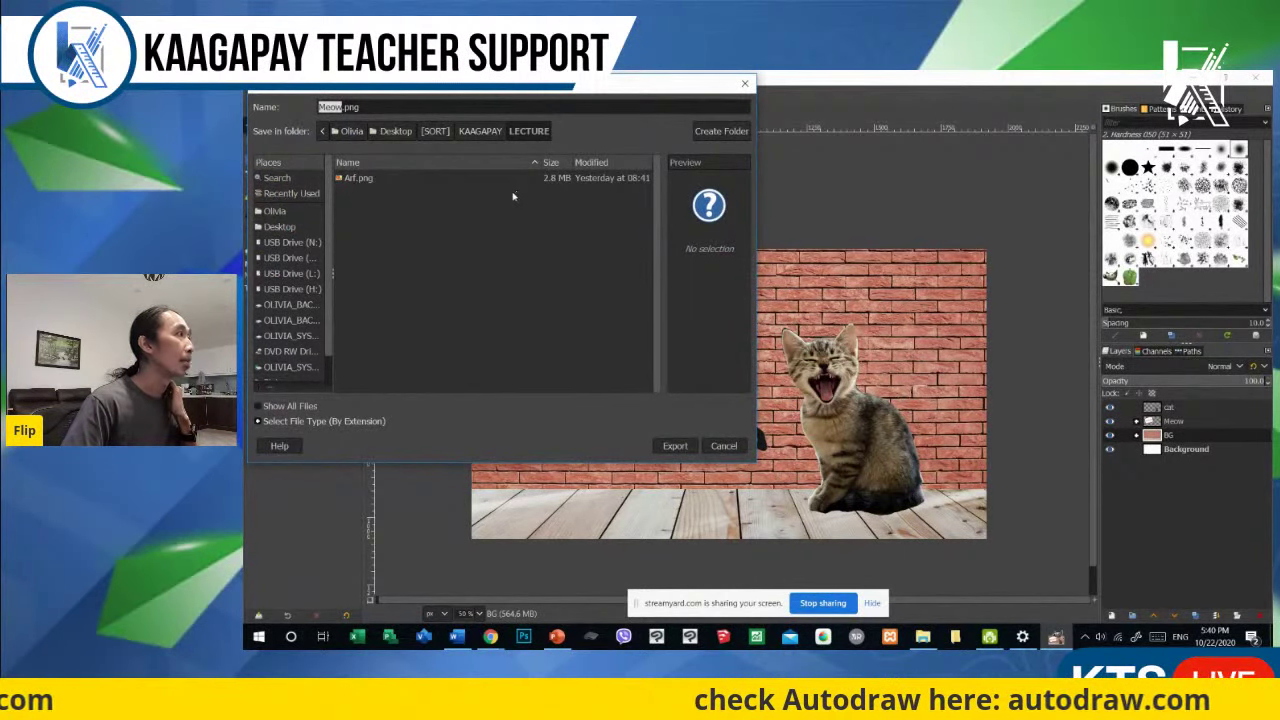
left_click_drag(329, 258, 332, 280)
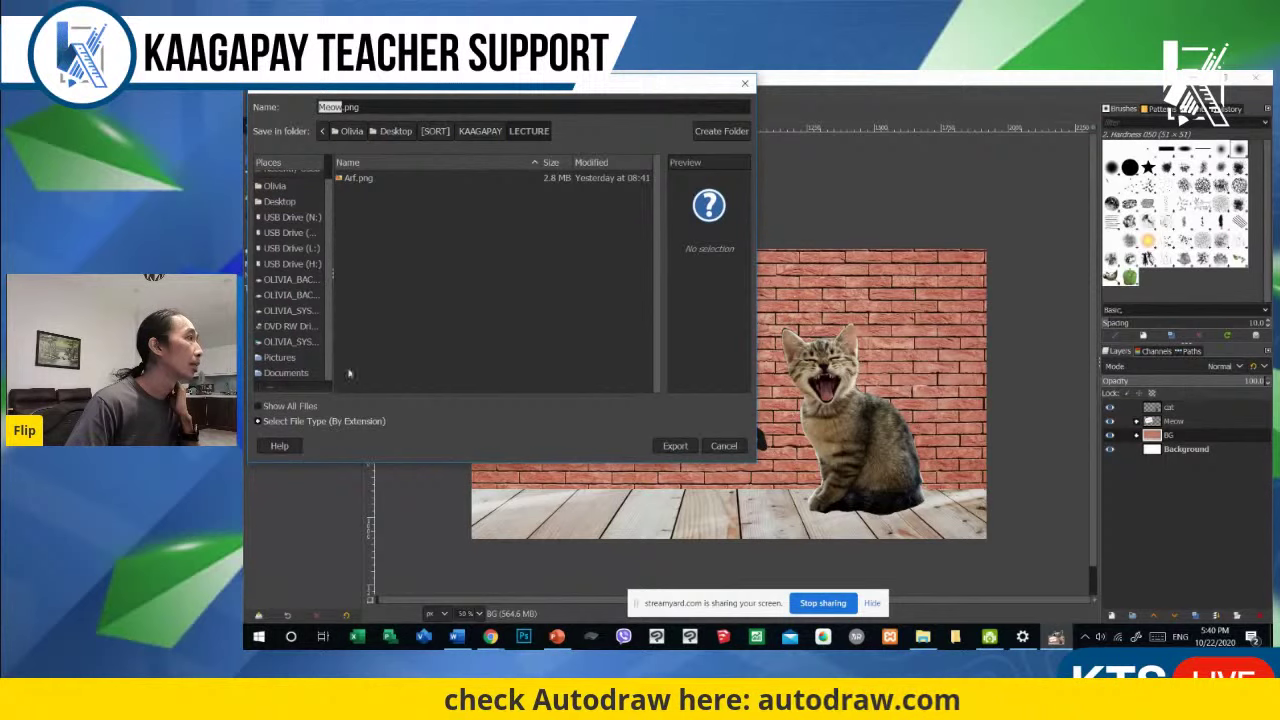
left_click(258, 406)
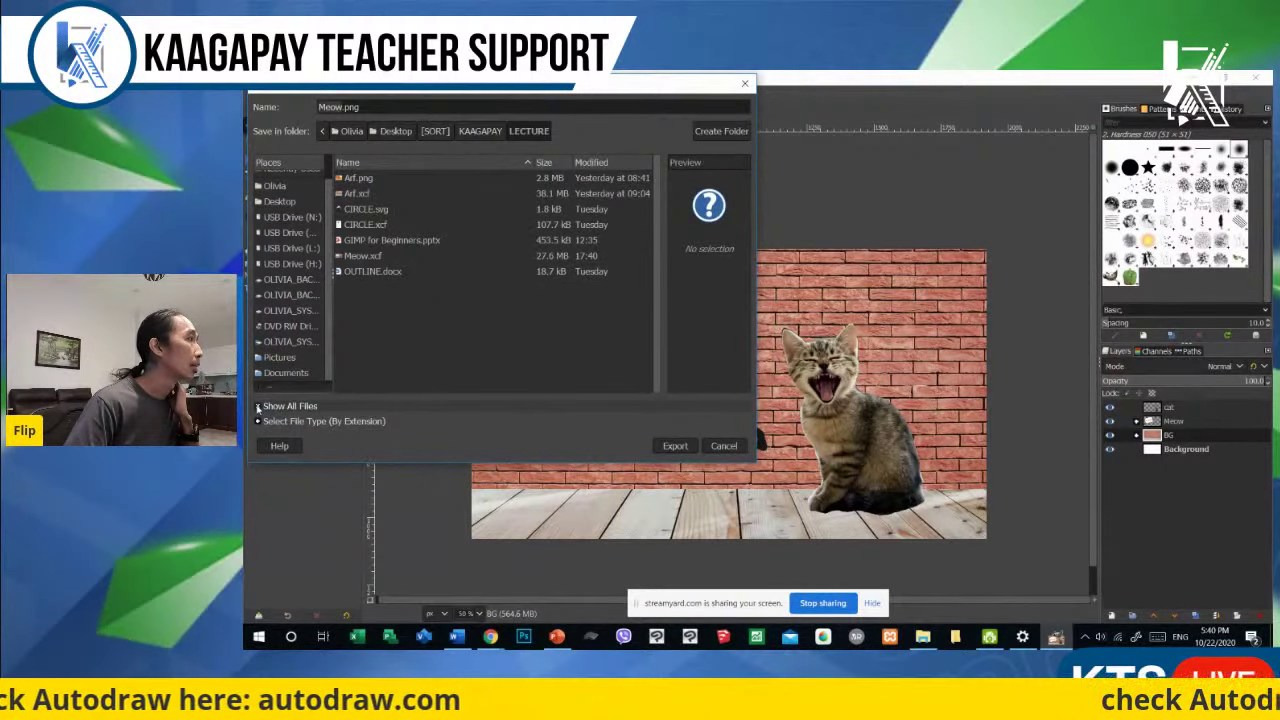
left_click(258, 406)
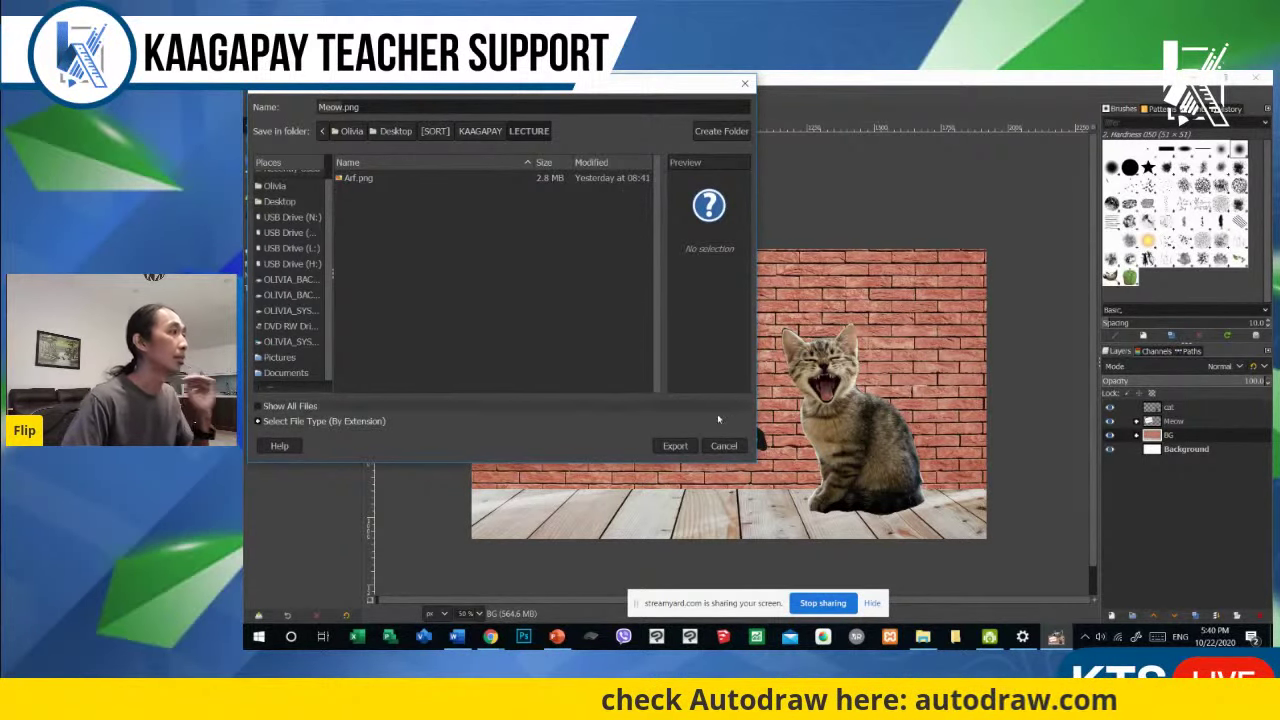
left_click(724, 445)
left_click(253, 94)
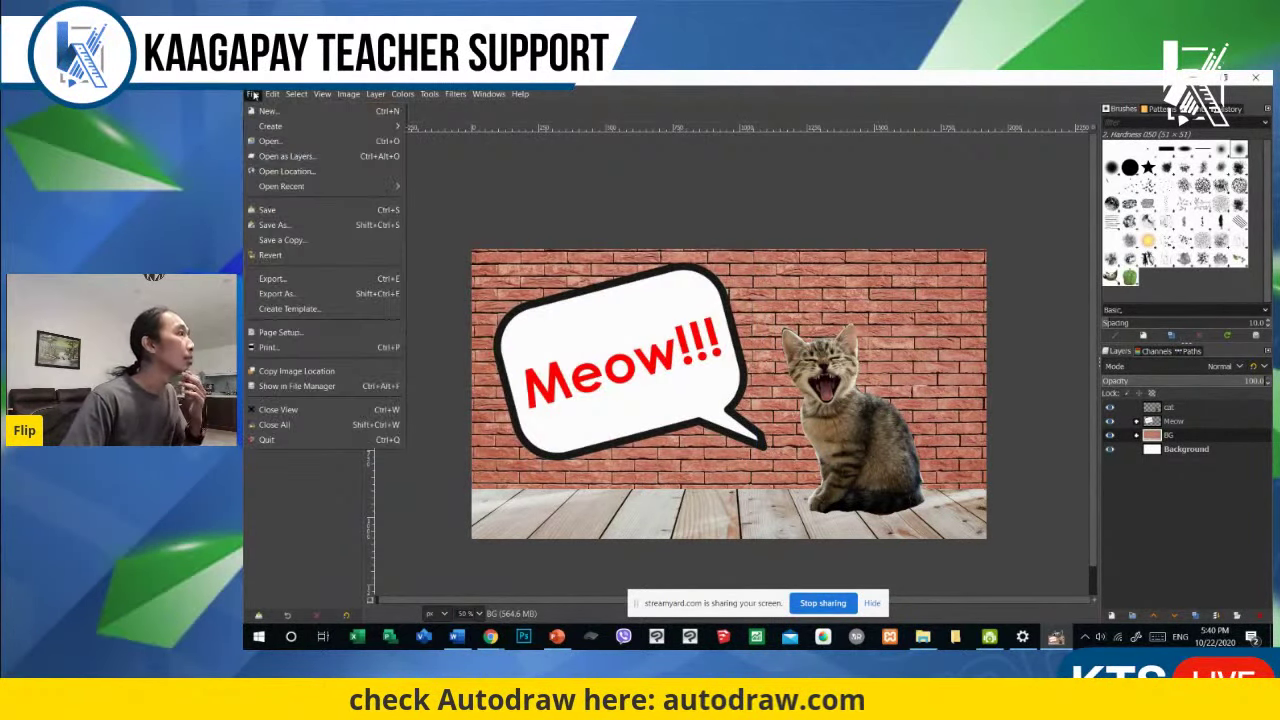
left_click(273, 285)
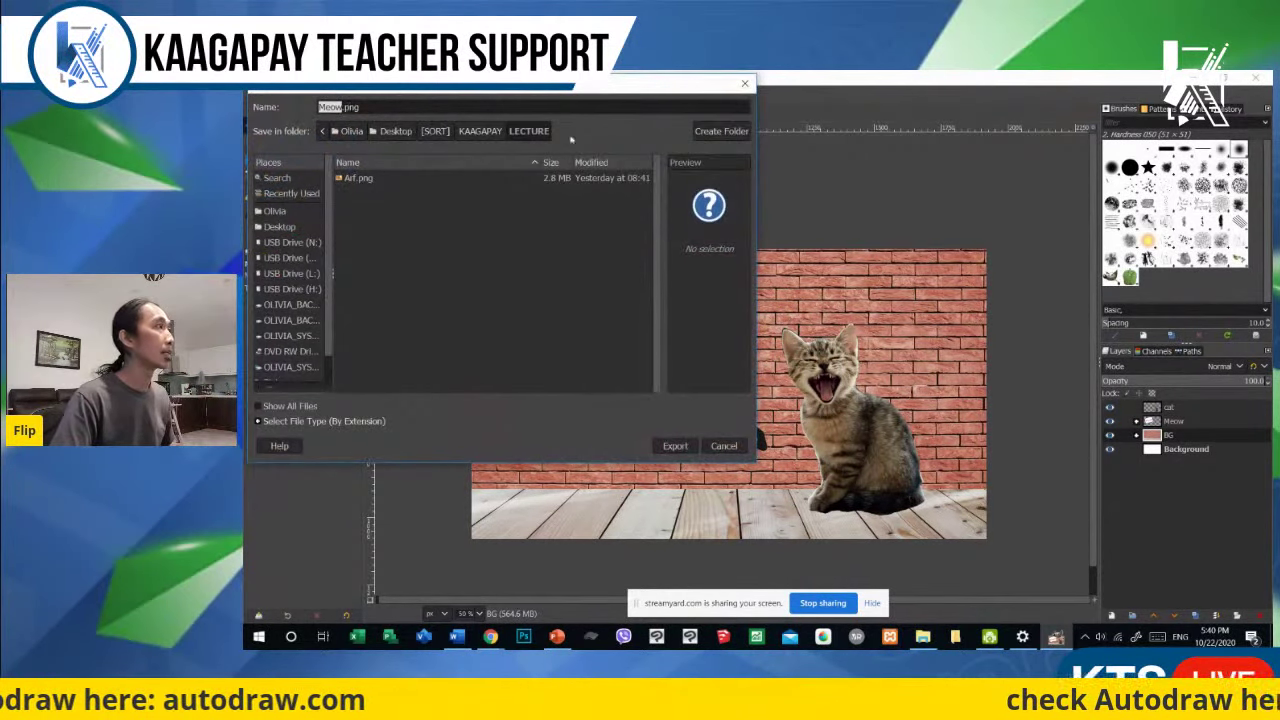
Step: Export Meow.png, accepting the default PNG export options
left_click(678, 446)
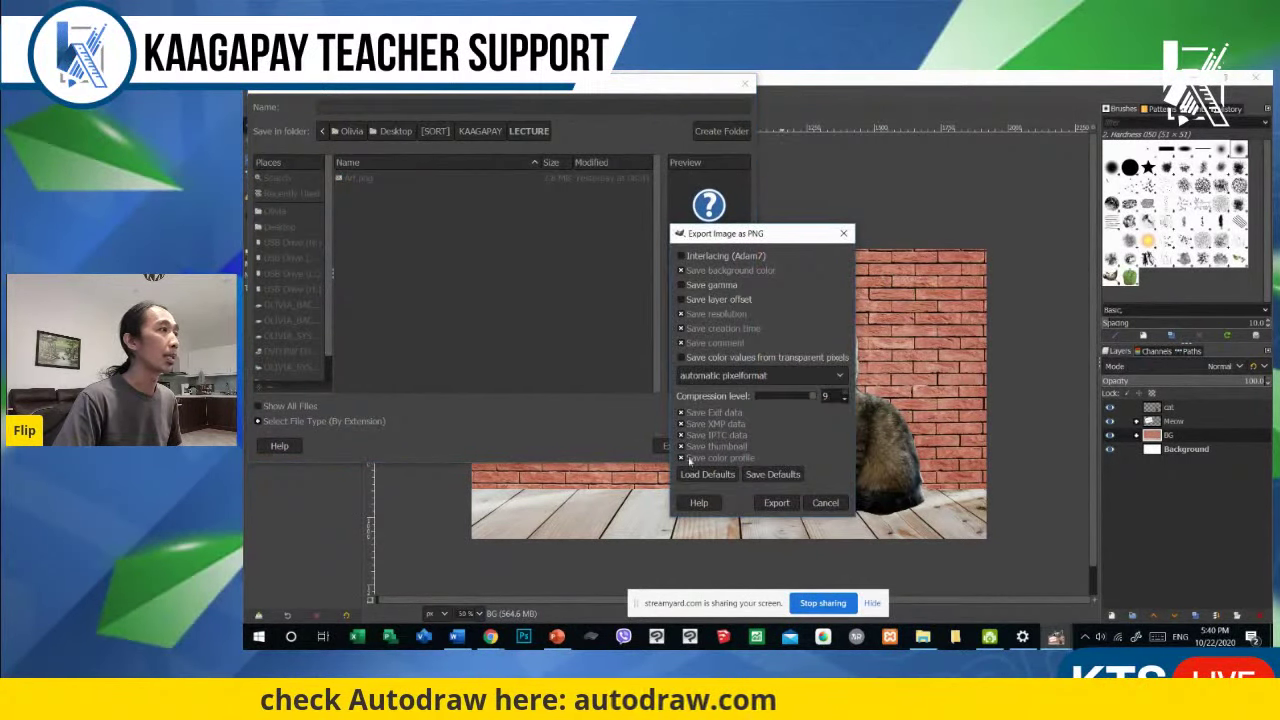
left_click(778, 503)
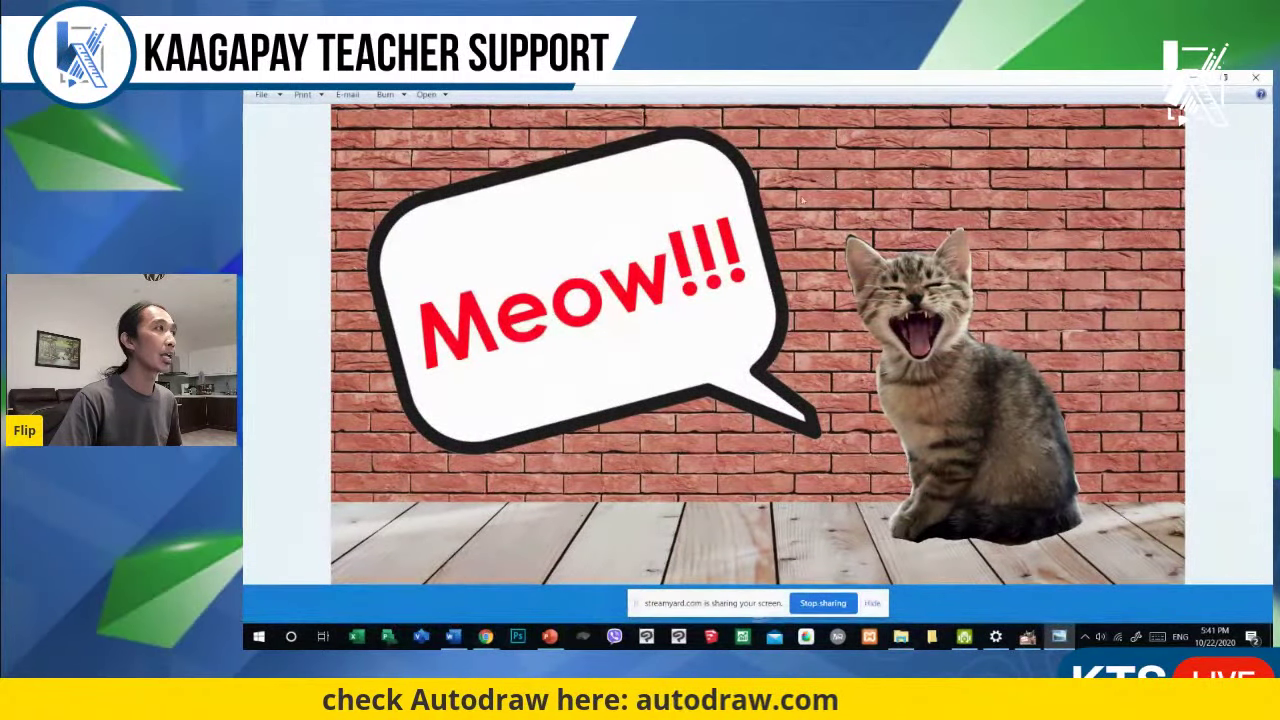
Step: Restore the Photo Viewer window showing Meow.png and close it
double_click(825, 78)
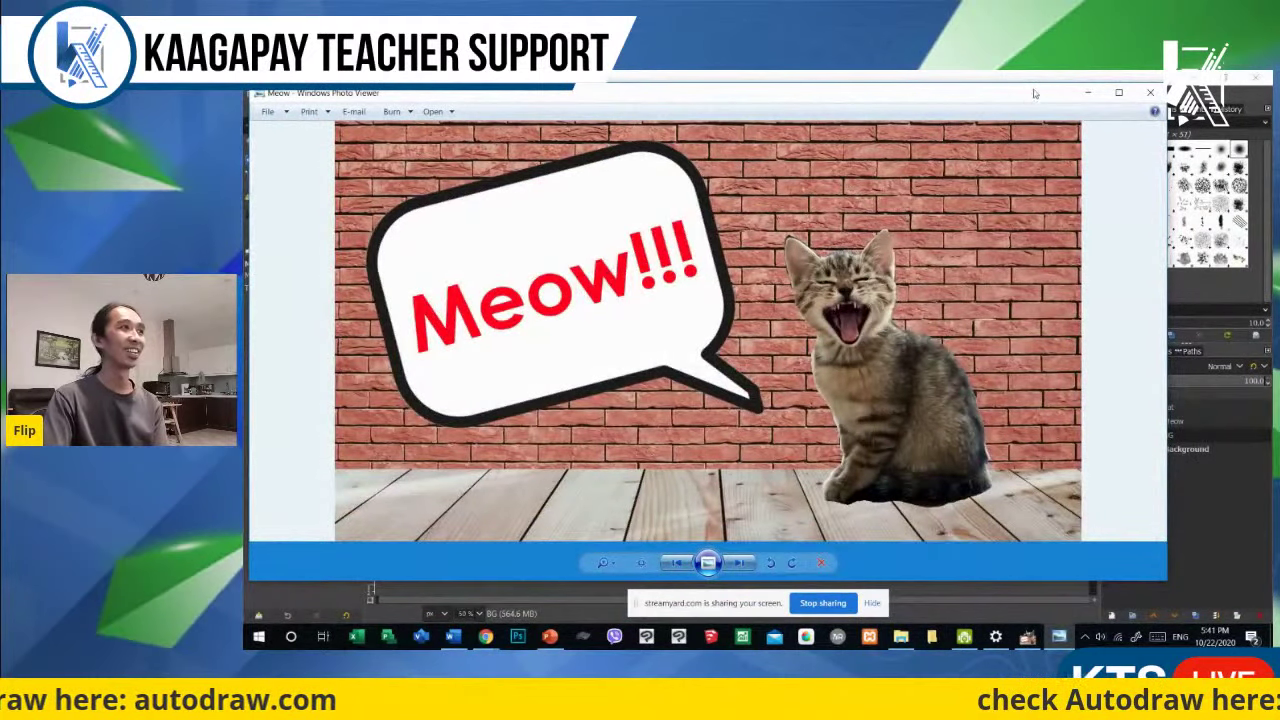
left_click(1087, 92)
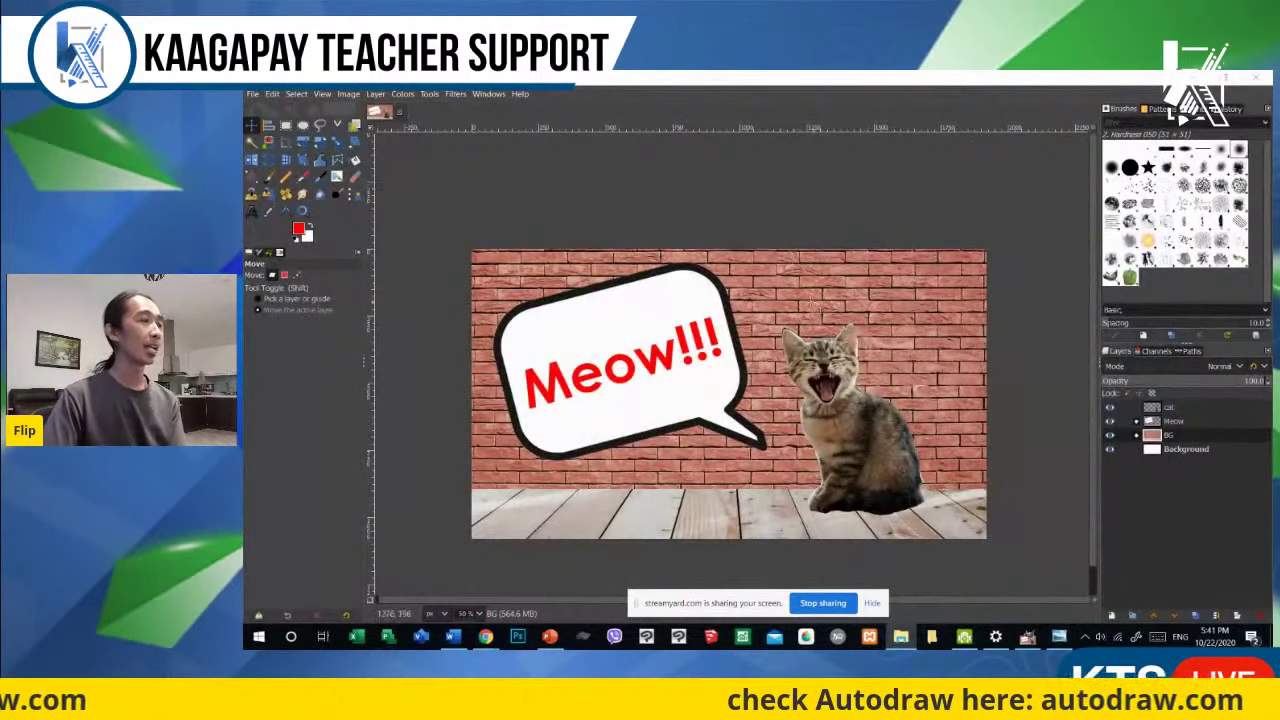